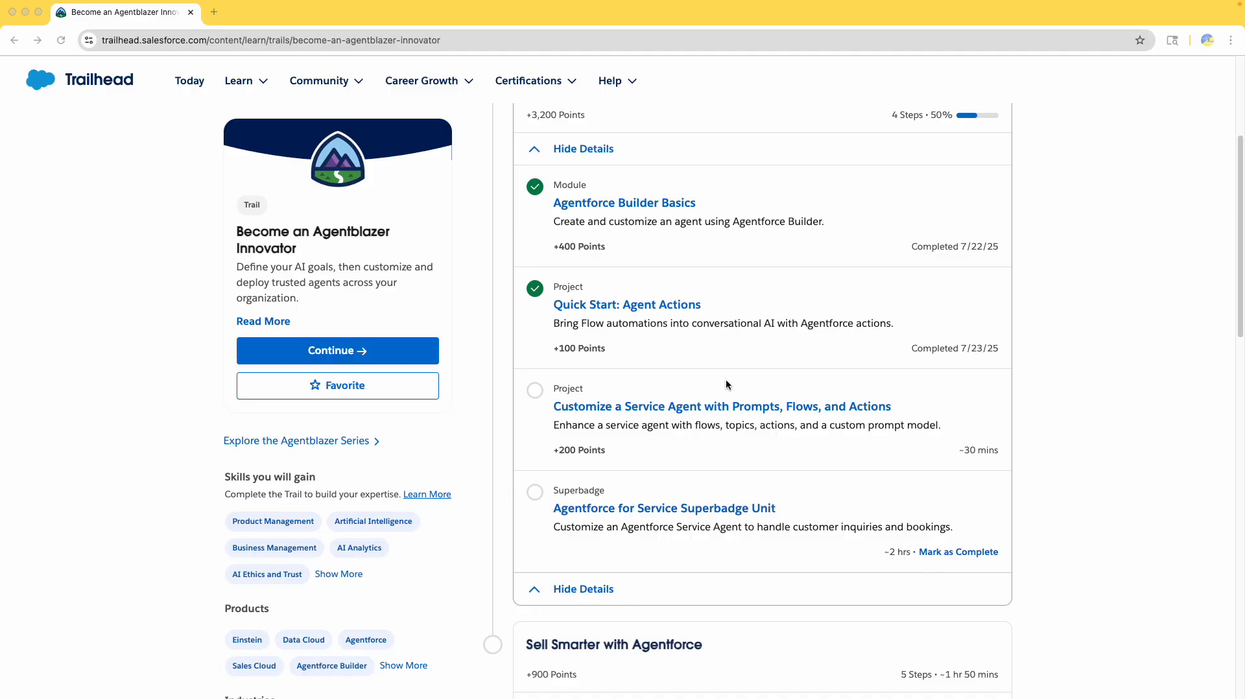
- Open Customize a Service Agent's Get Agent-Ready unit, accept the reset email, and request a Playground
click(664, 407)
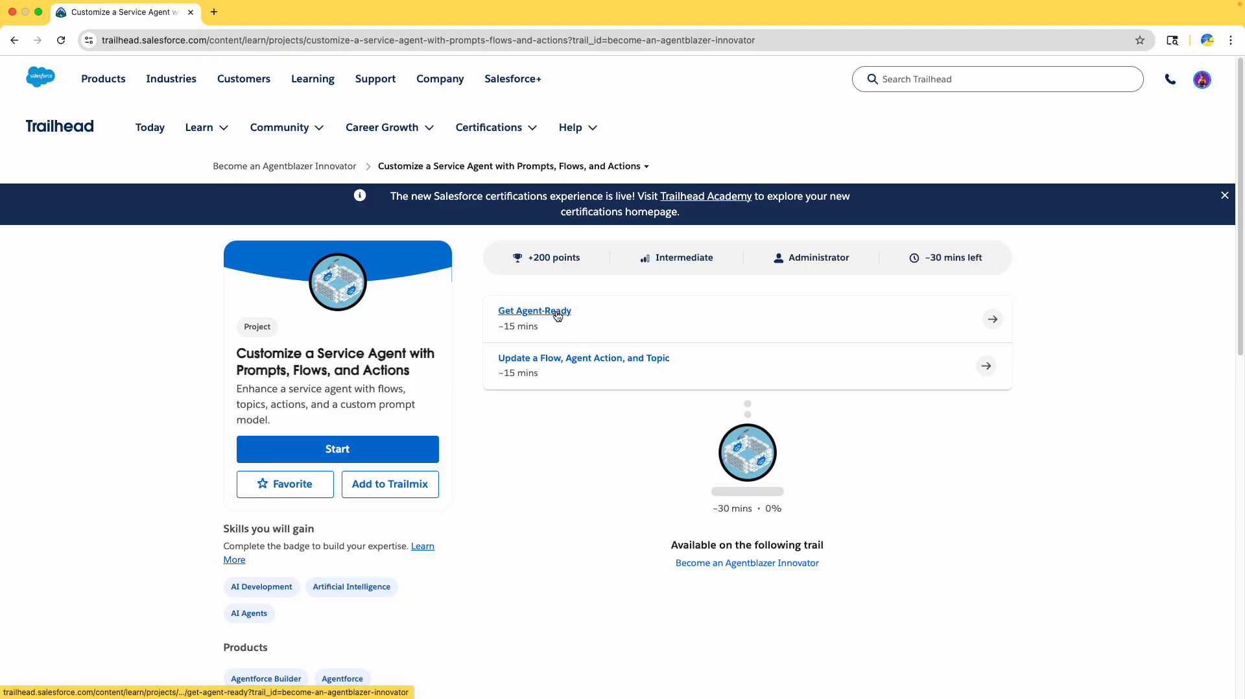
click(527, 318)
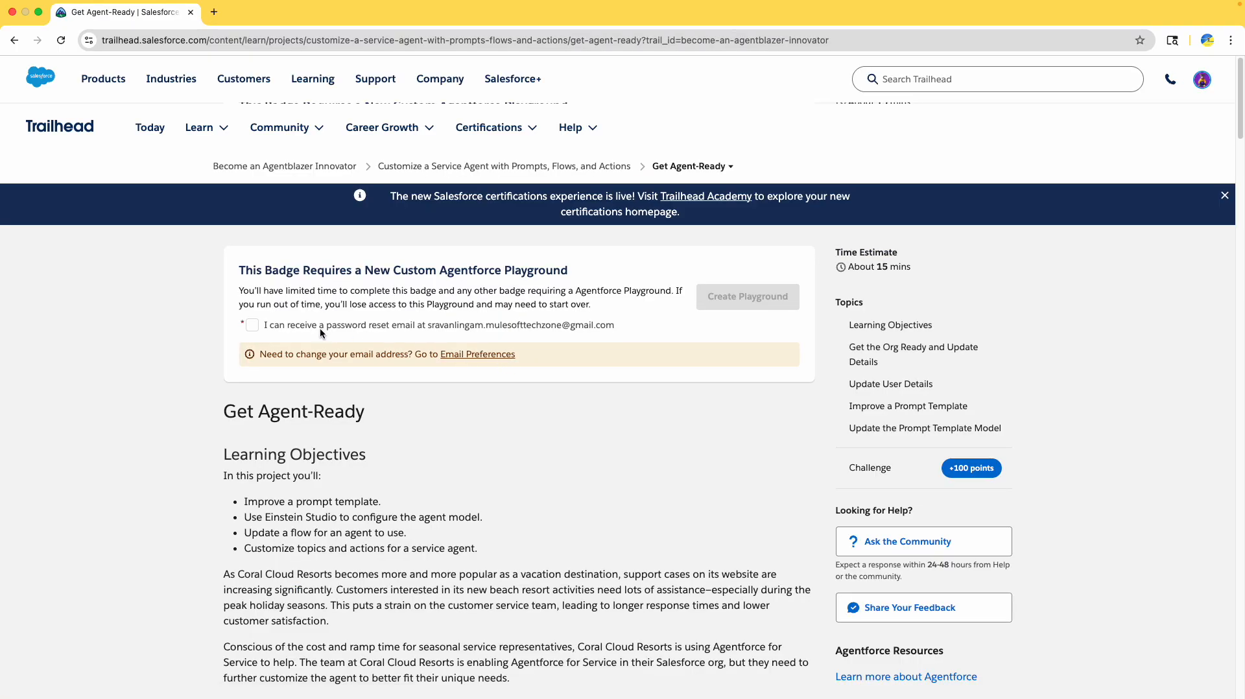
click(287, 324)
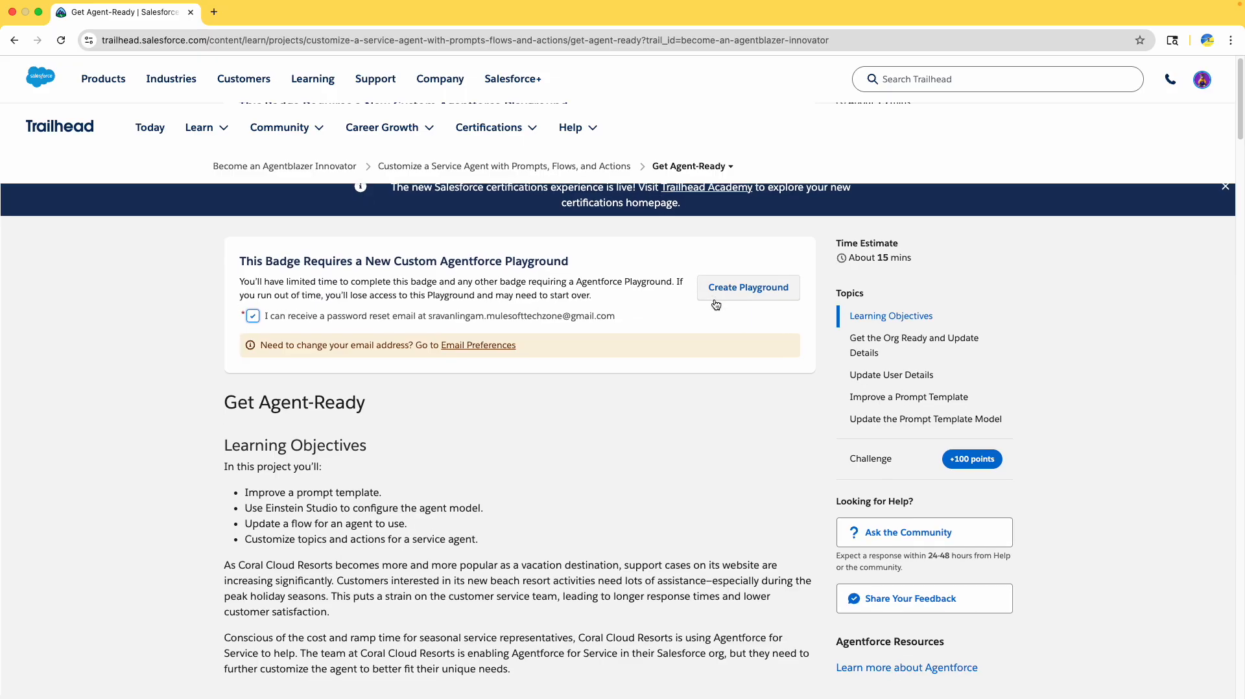
click(723, 295)
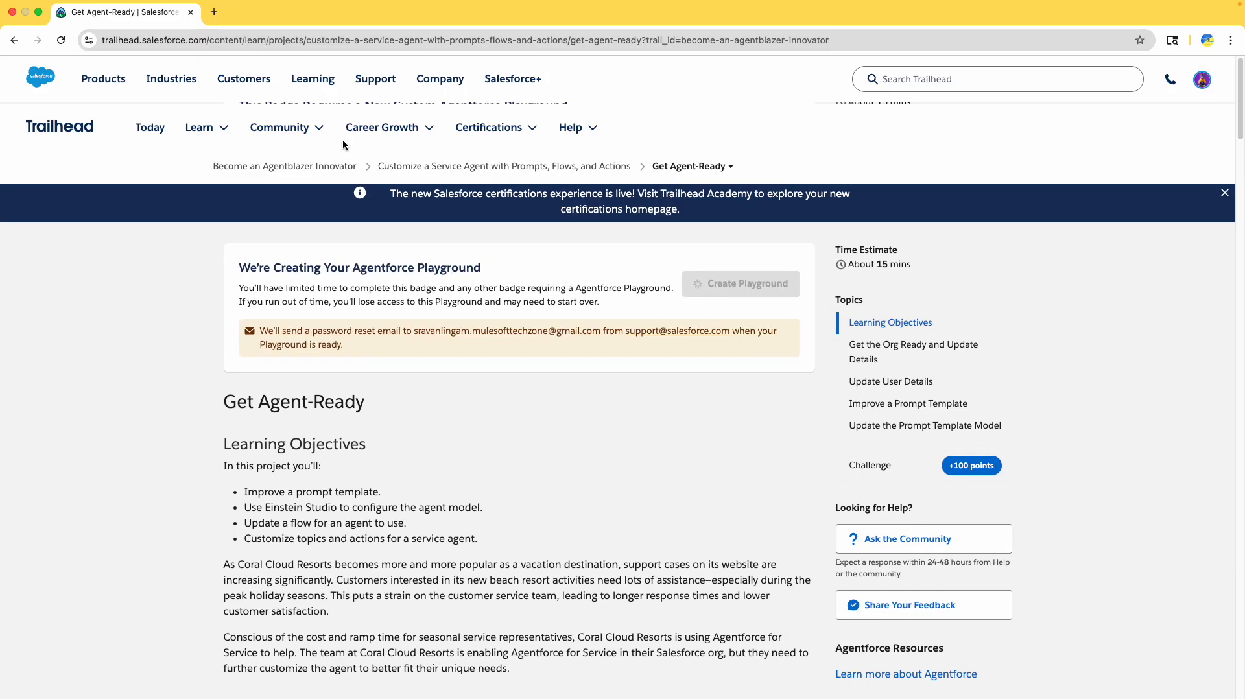
click(216, 13)
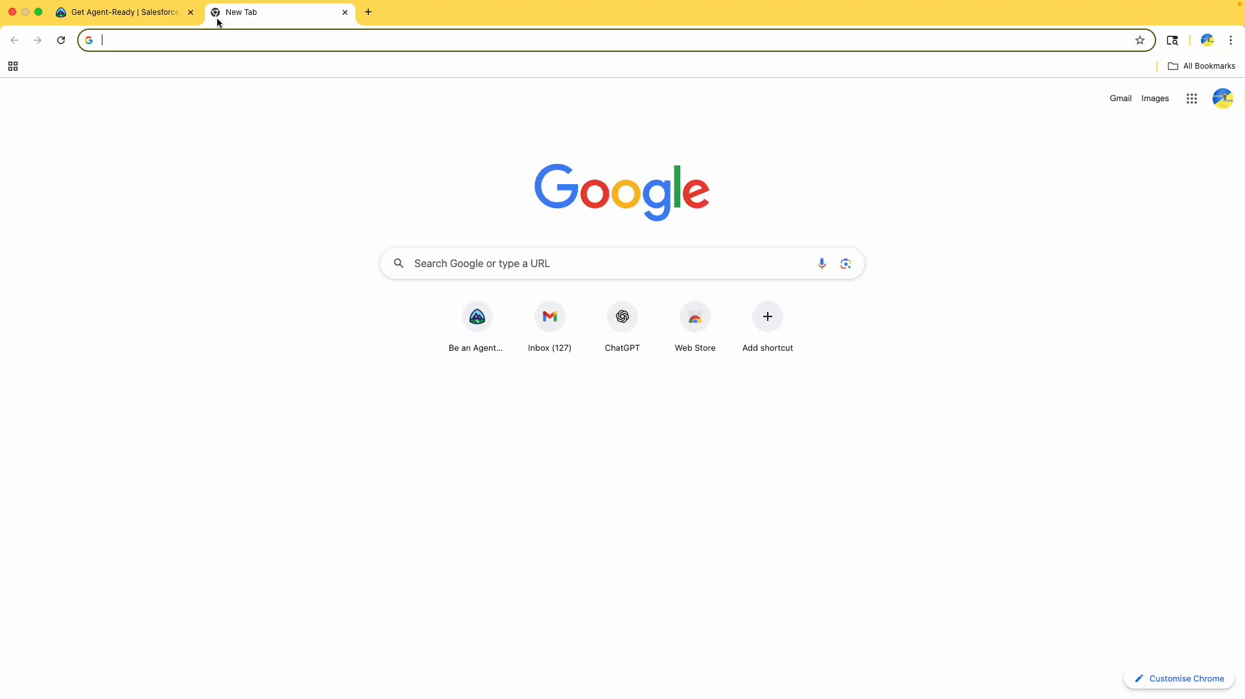
click(94, 13)
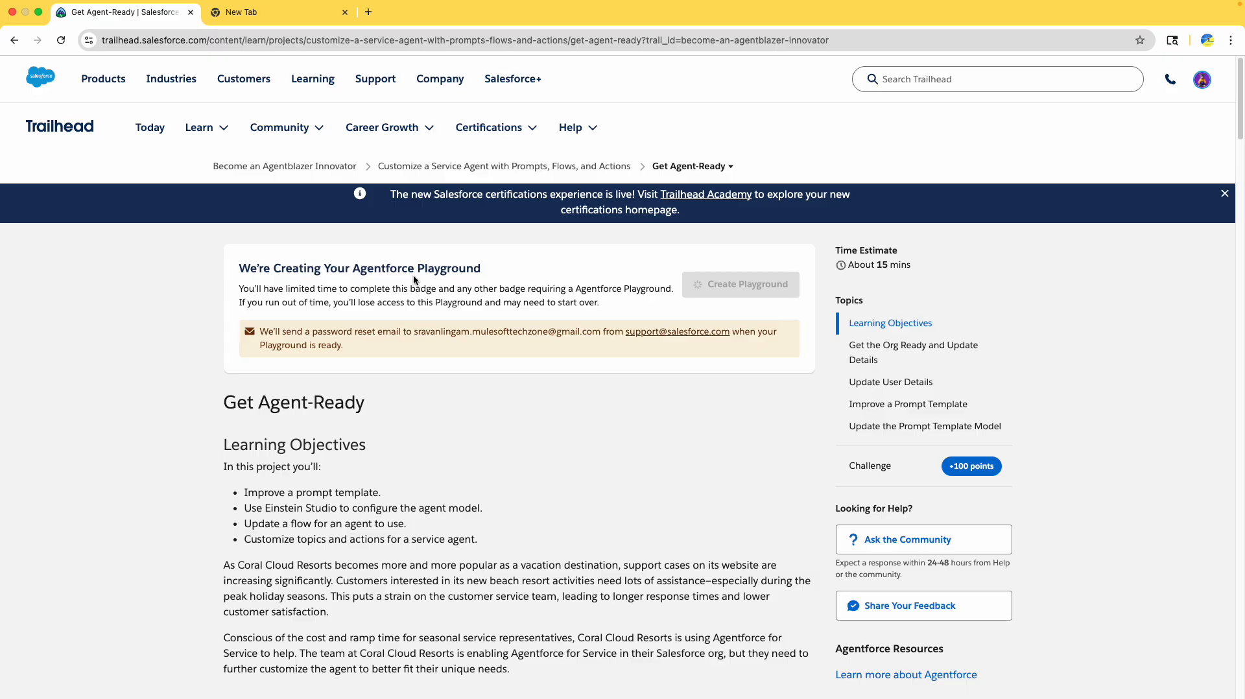
scroll(456, 298, down, 5)
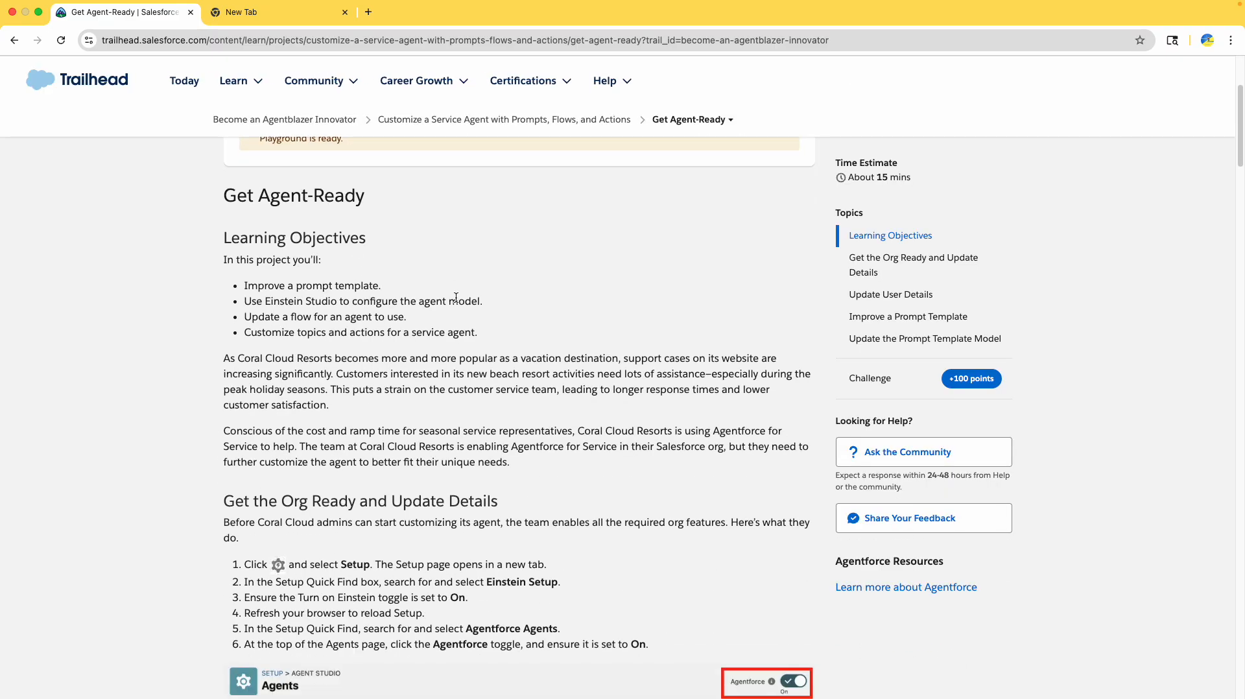
scroll(456, 300, down, 3)
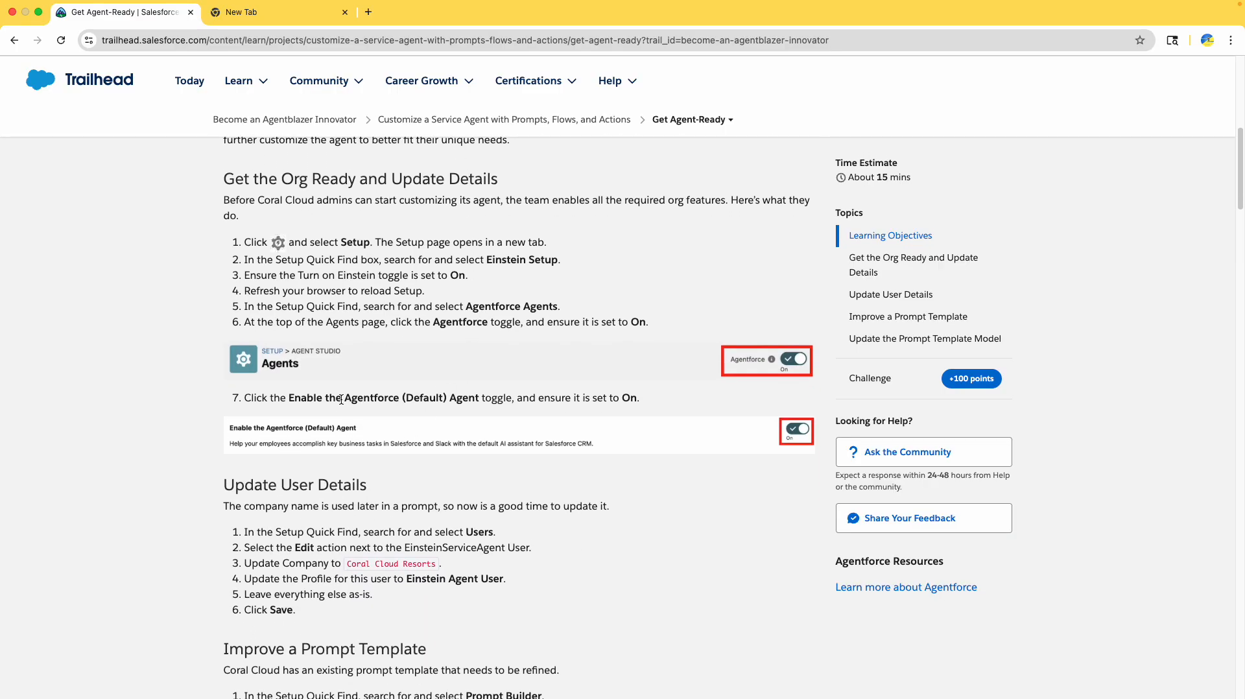
drag(341, 400, 477, 401)
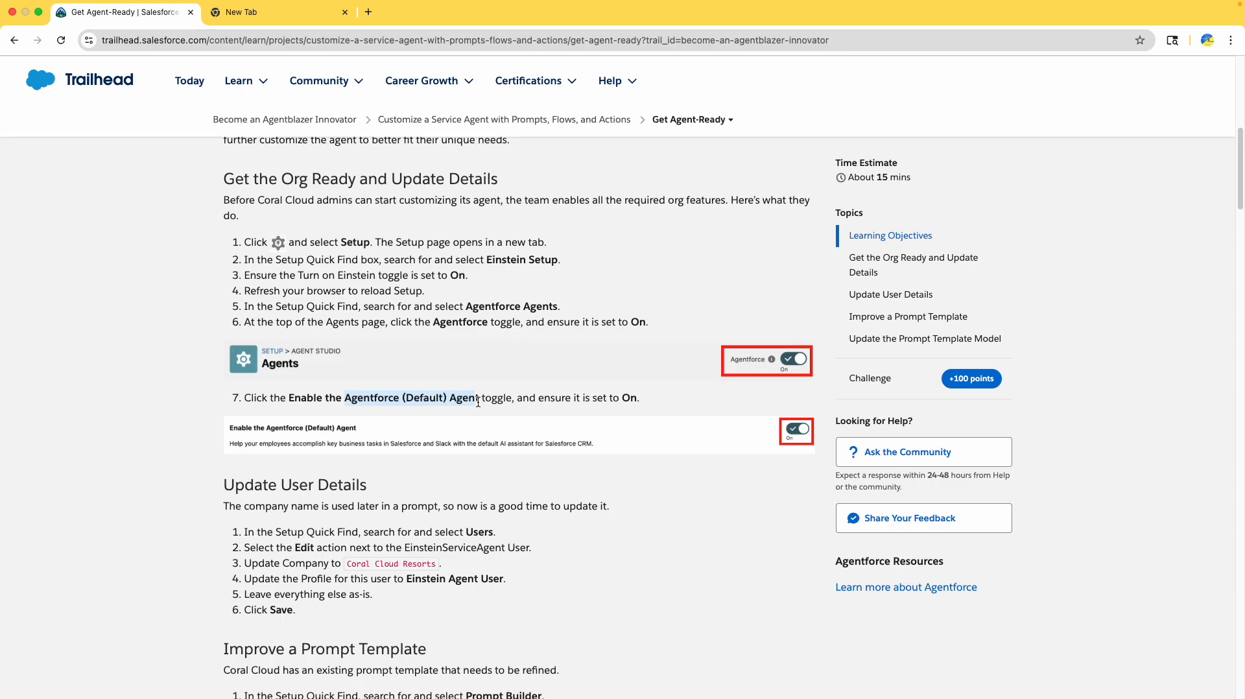
scroll(478, 400, up, 8)
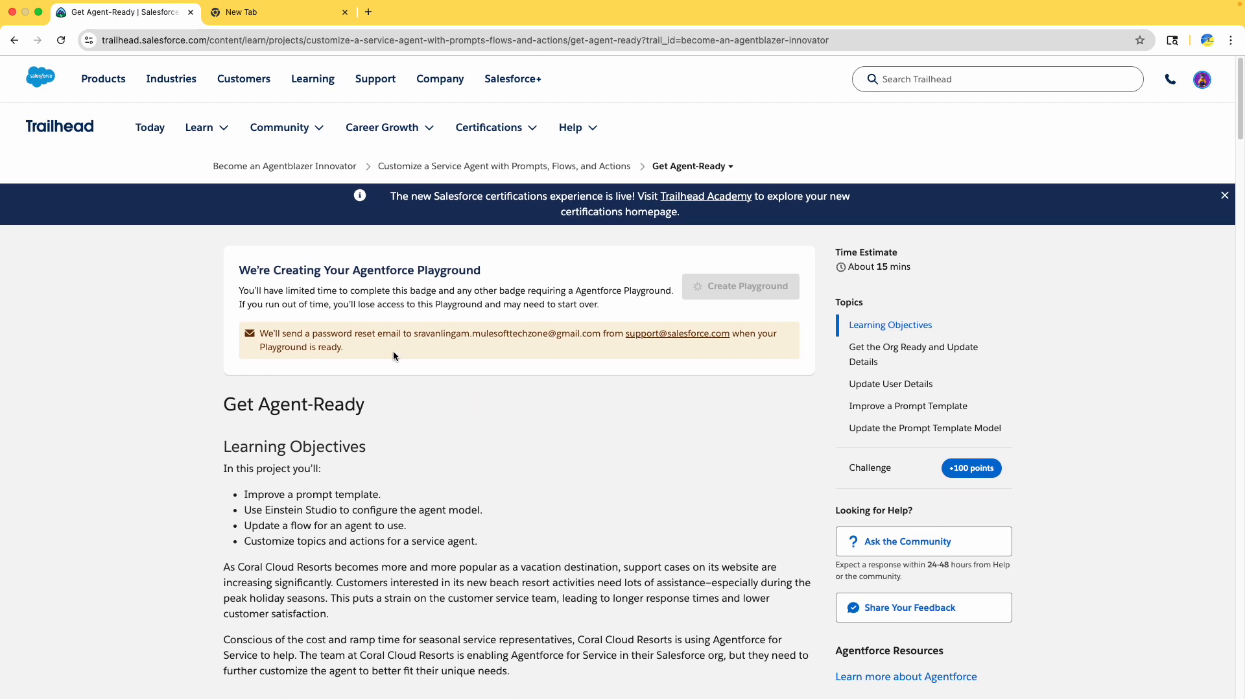
click(276, 14)
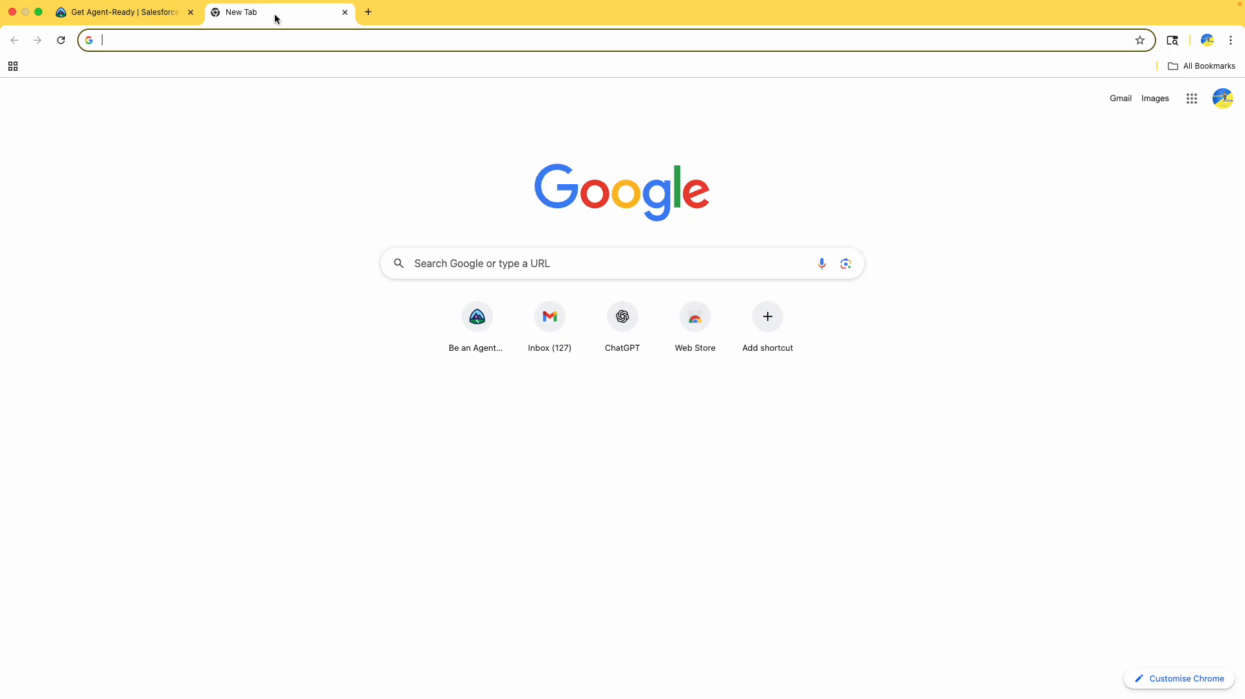
click(140, 14)
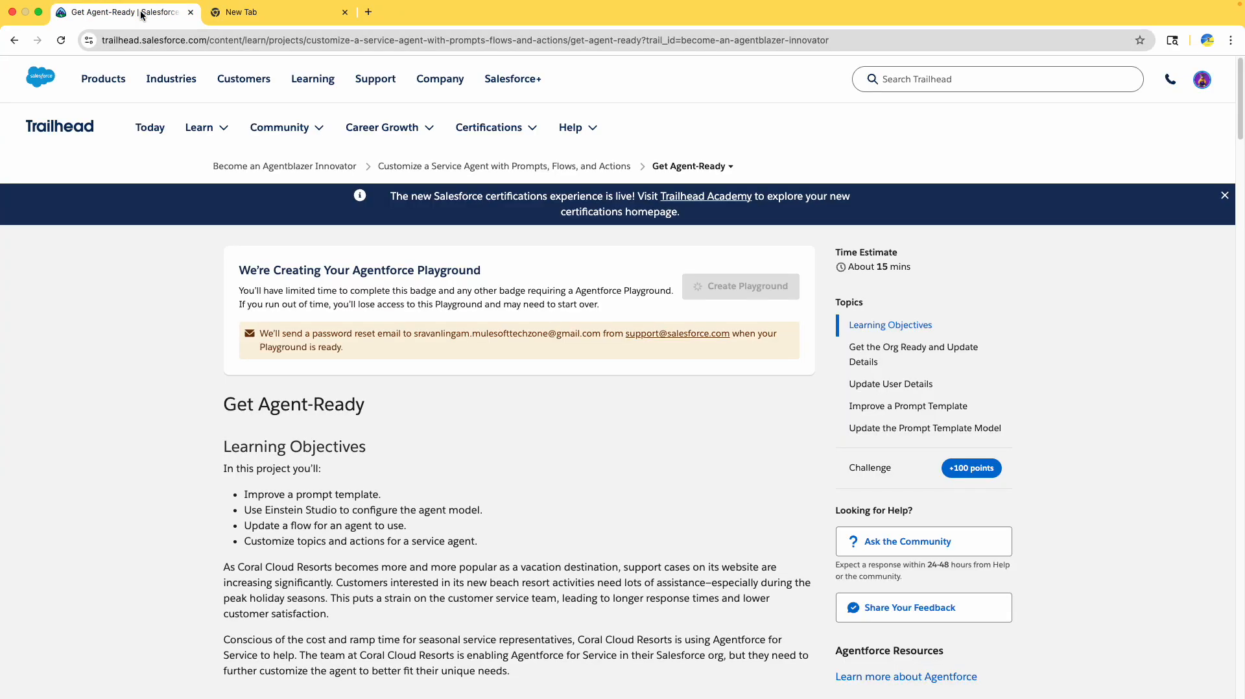
scroll(470, 526, down, 1)
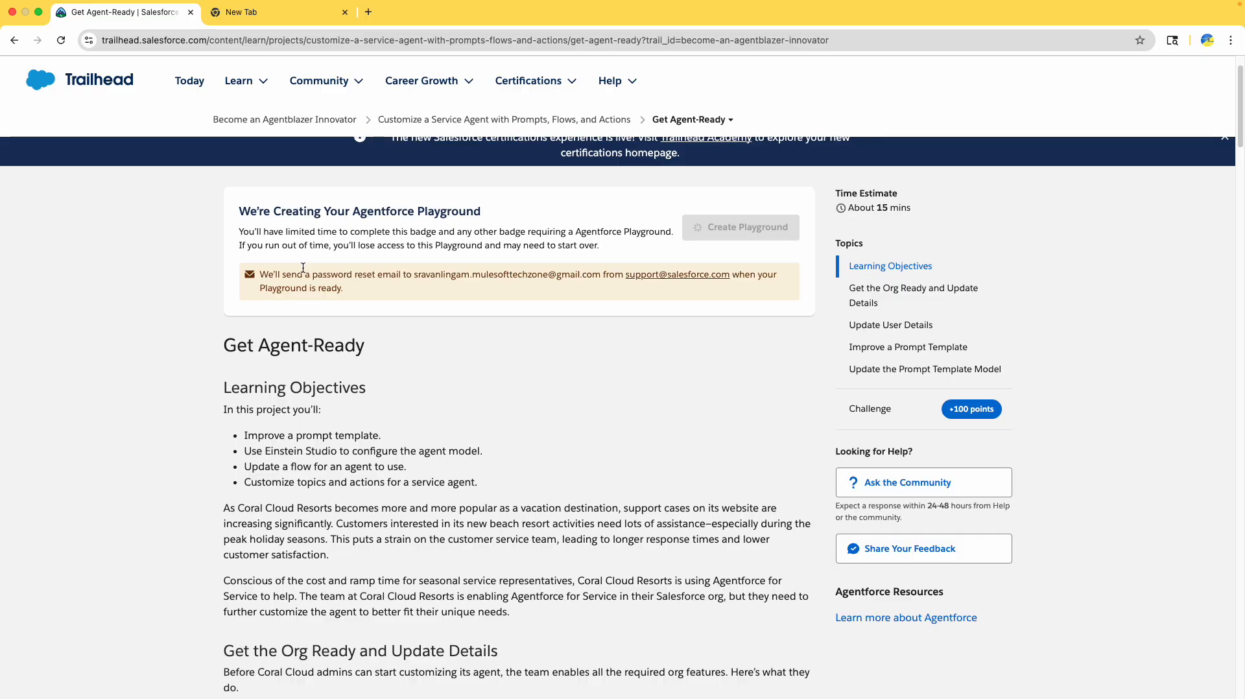
scroll(331, 390, down, 1)
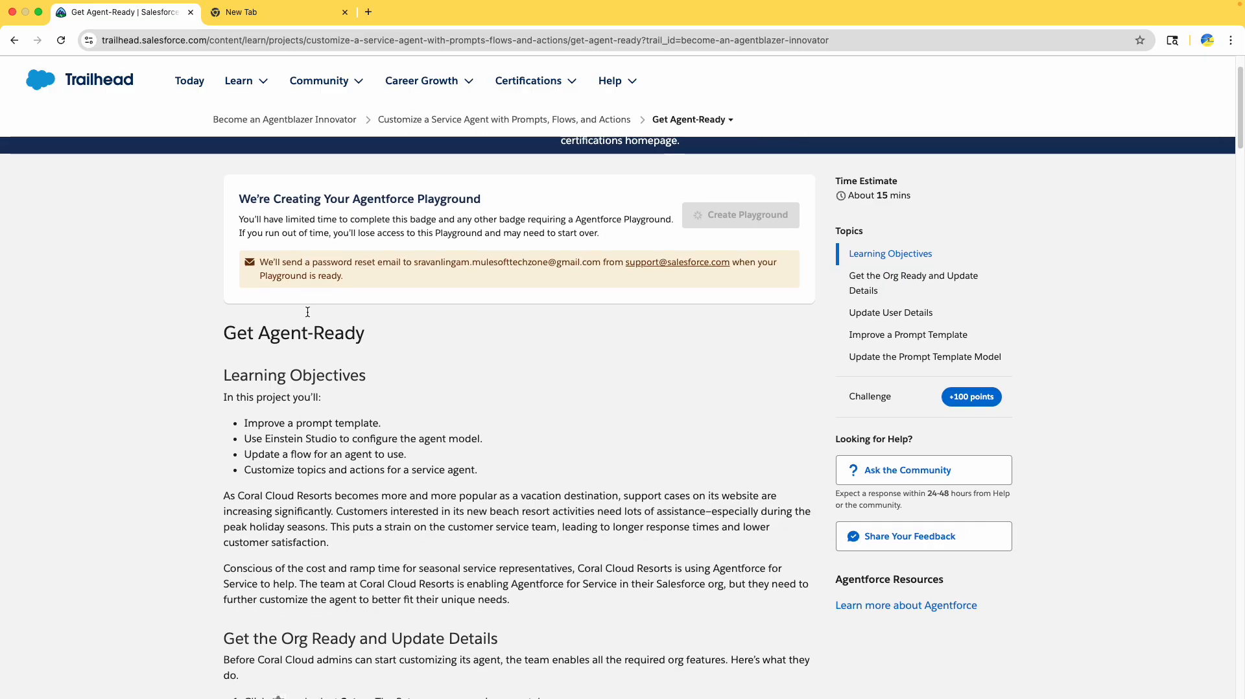
click(251, 14)
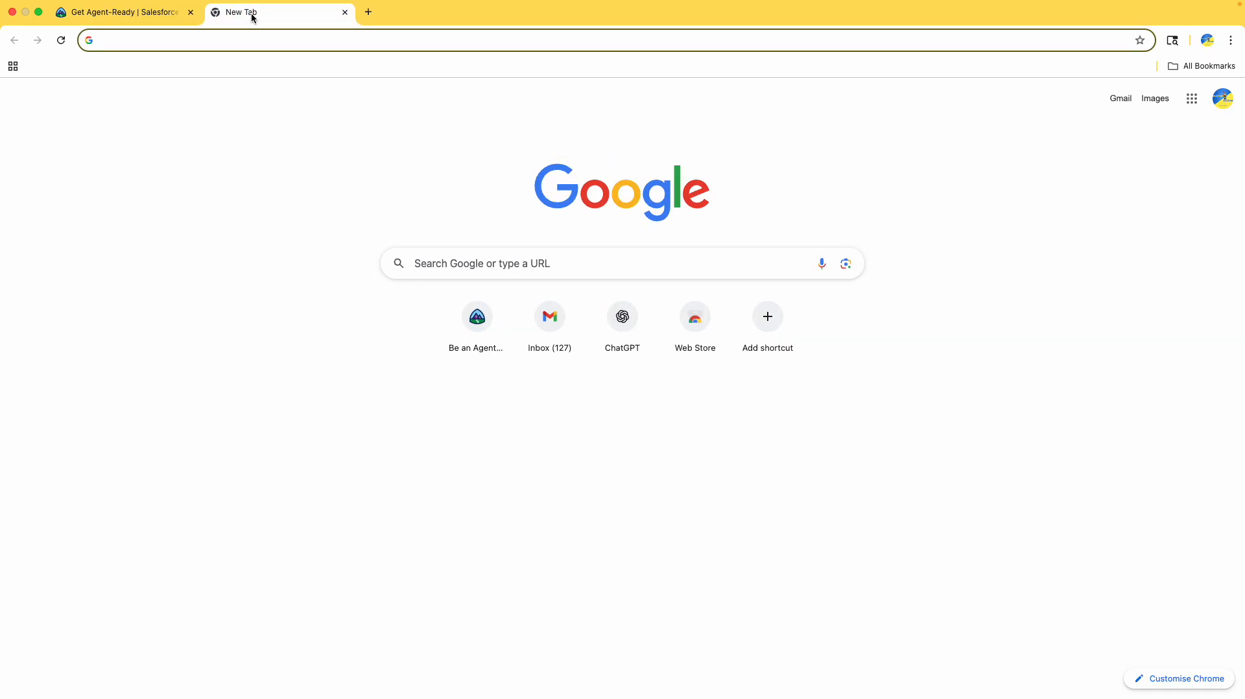
- Open the Salesforce 'Reset your password' email in Gmail and follow its Reset Password link
text(mail.google.com)
key(Return)
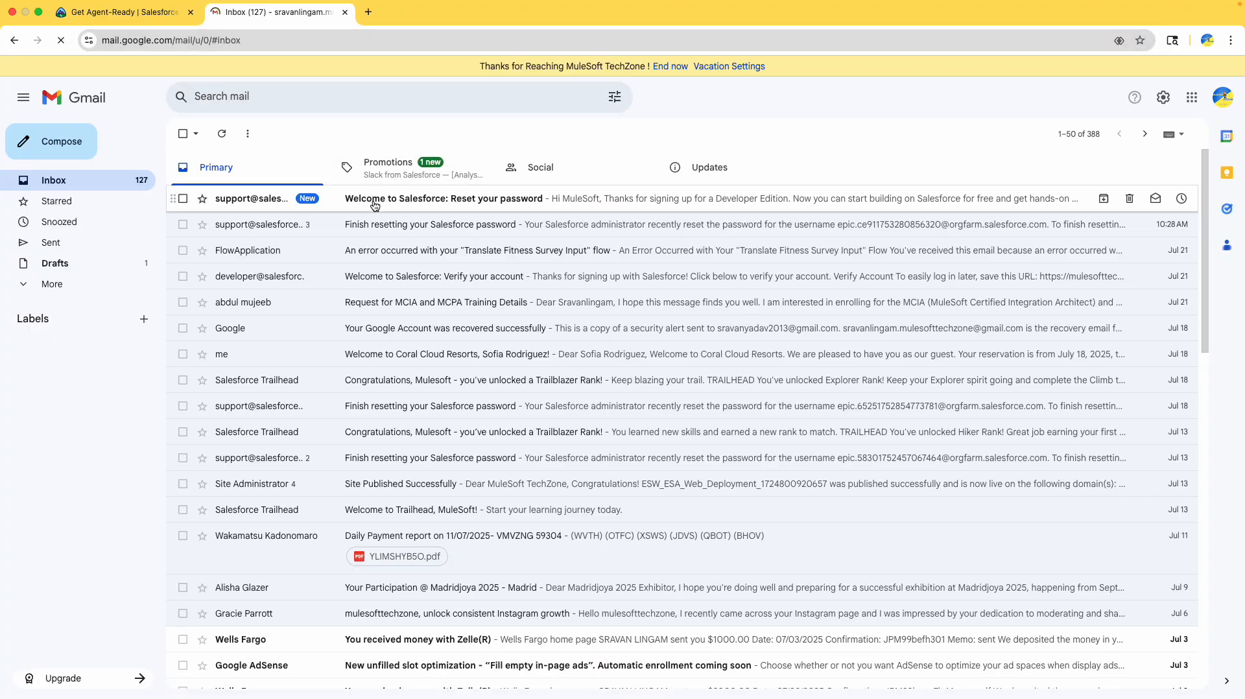
click(375, 206)
click(133, 16)
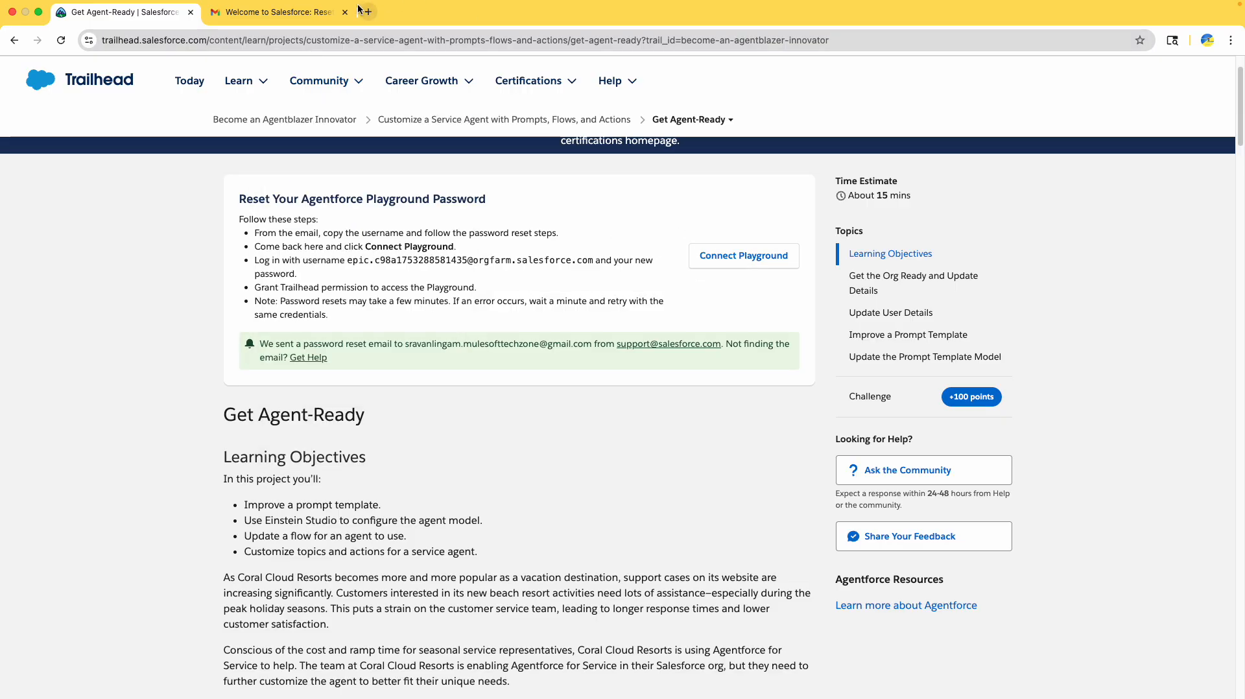
click(281, 12)
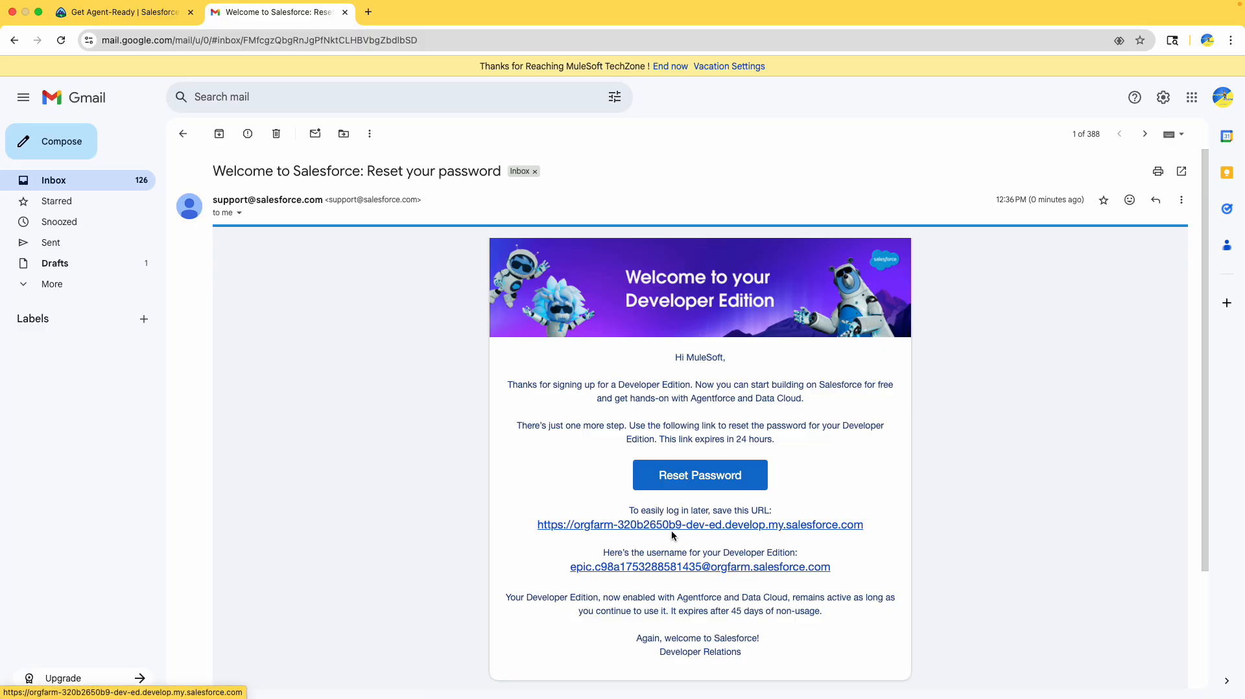
click(679, 480)
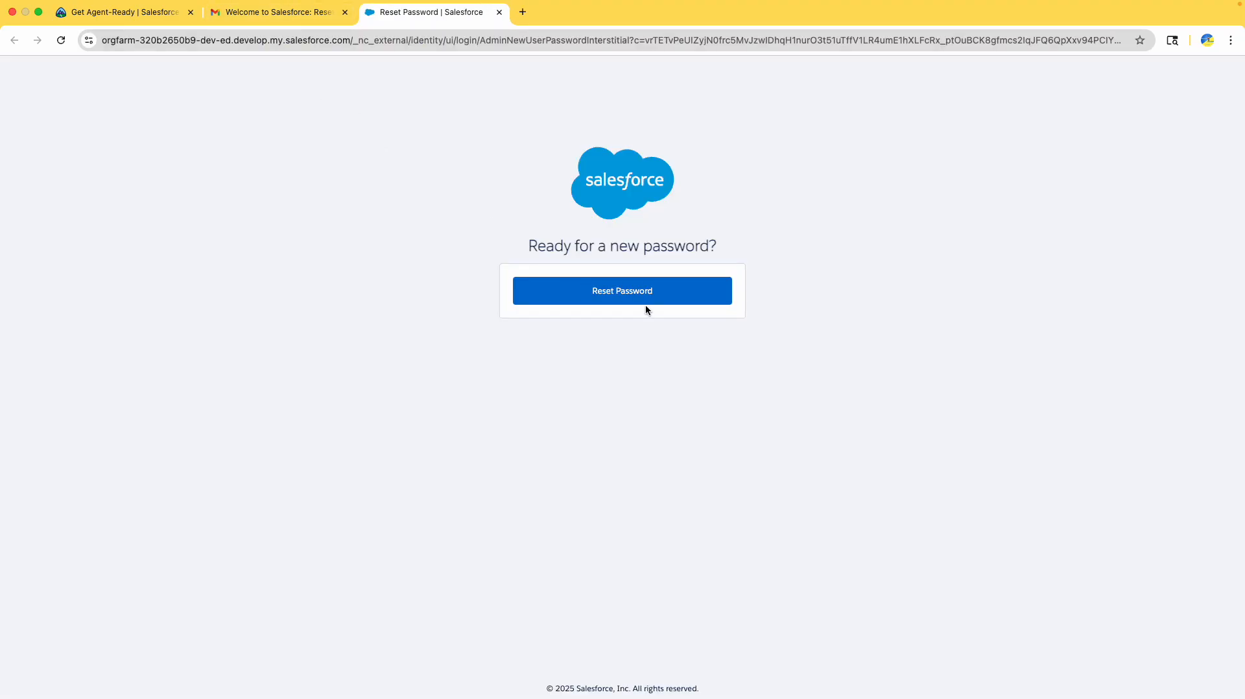
- Enter and confirm a new password, answer the security question, and submit the change
click(644, 302)
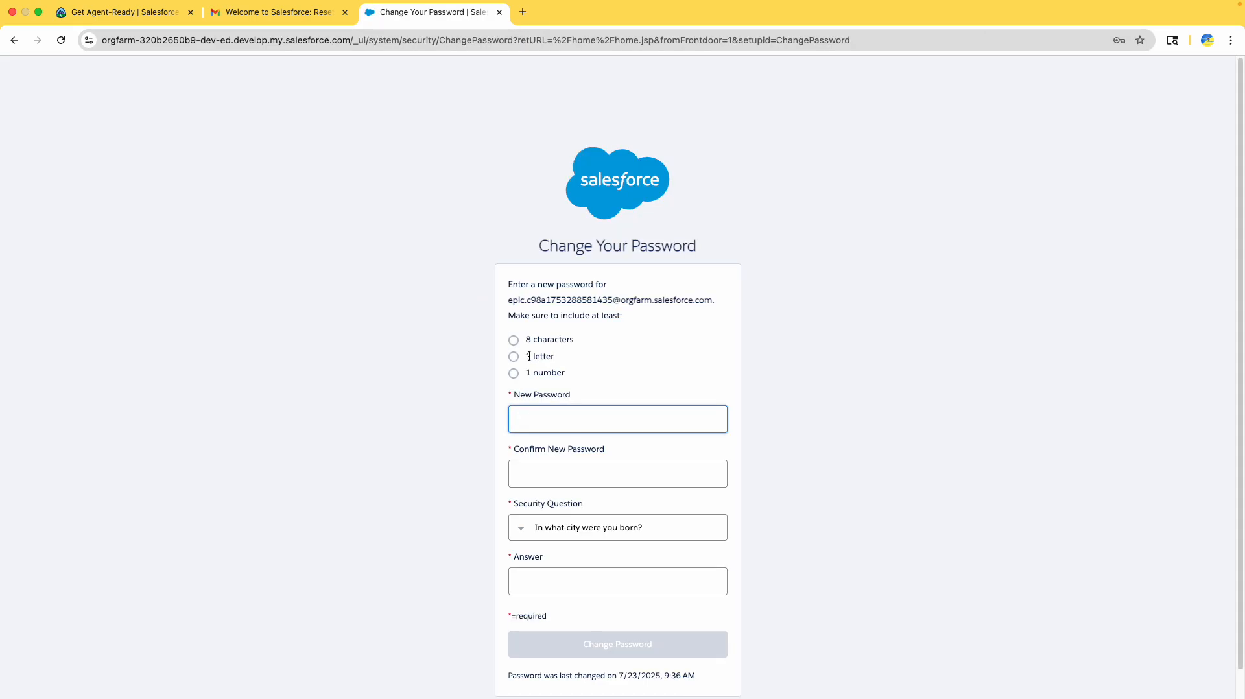
key(Tab)
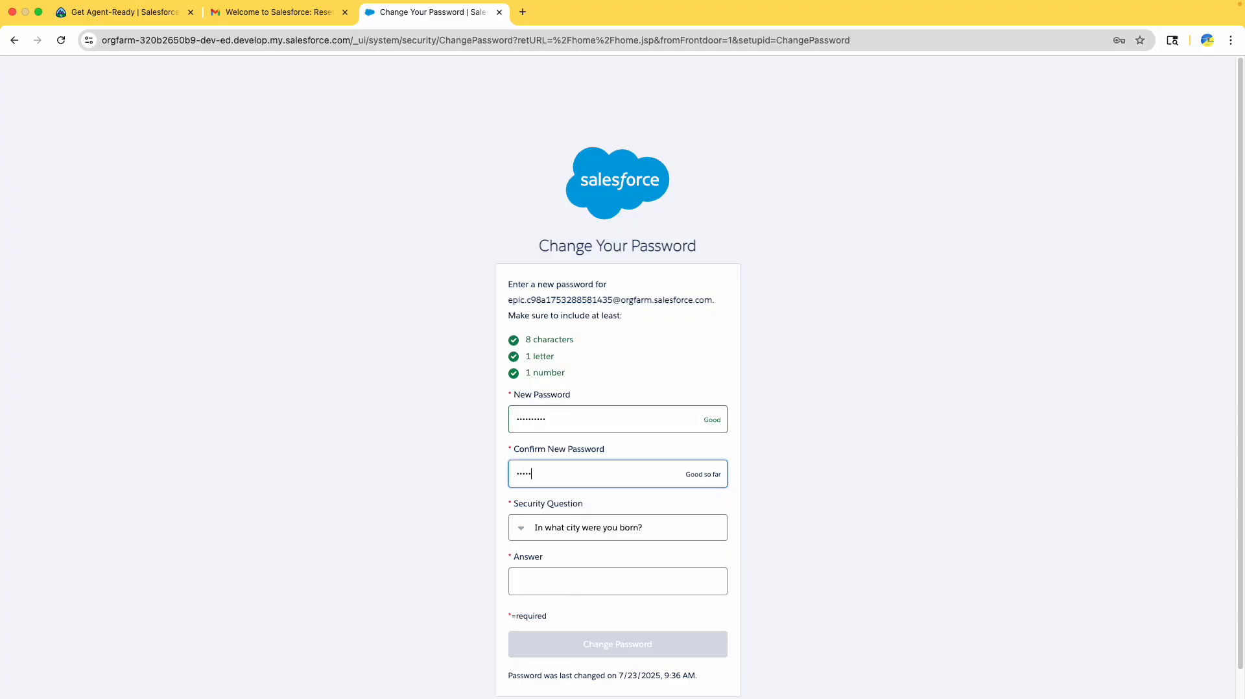
key(Tab)
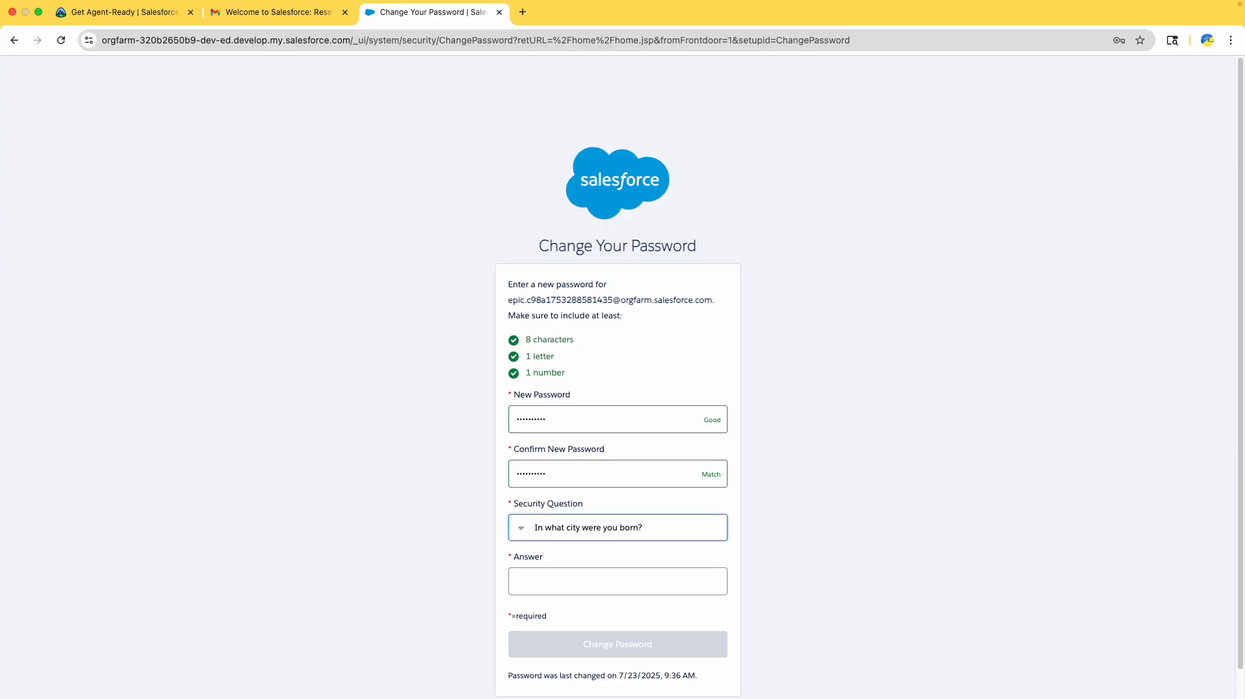
key(Tab)
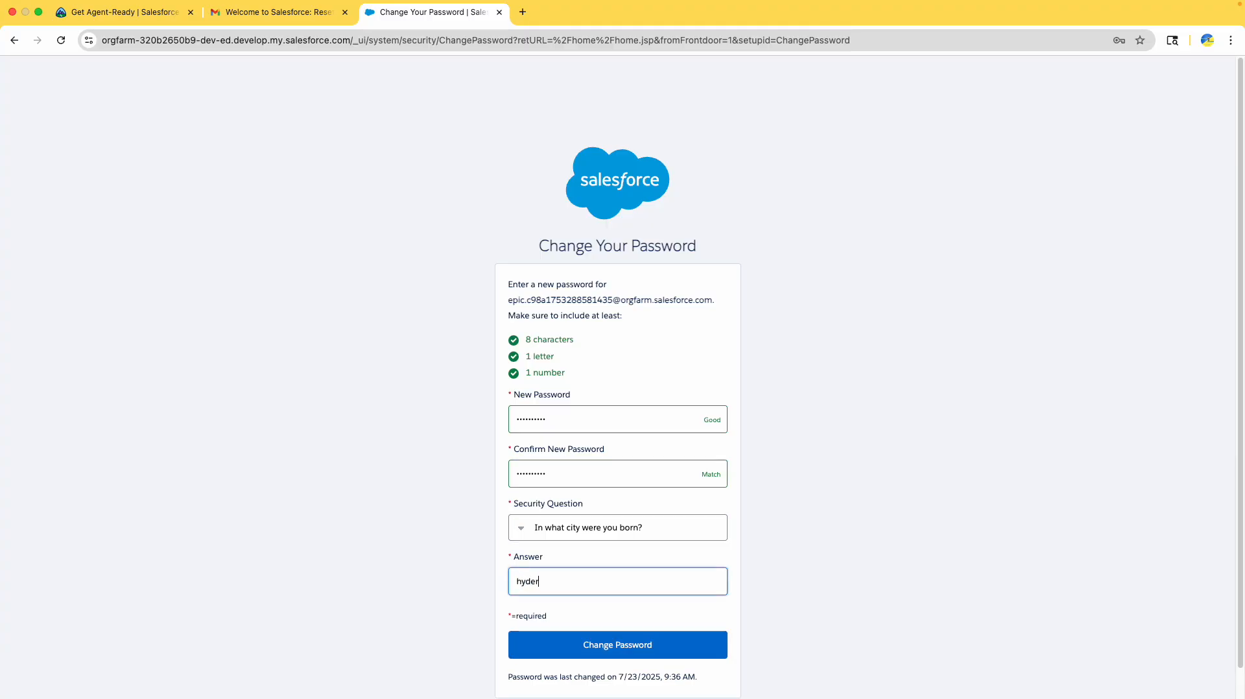
drag(712, 299, 495, 299)
key(super+c)
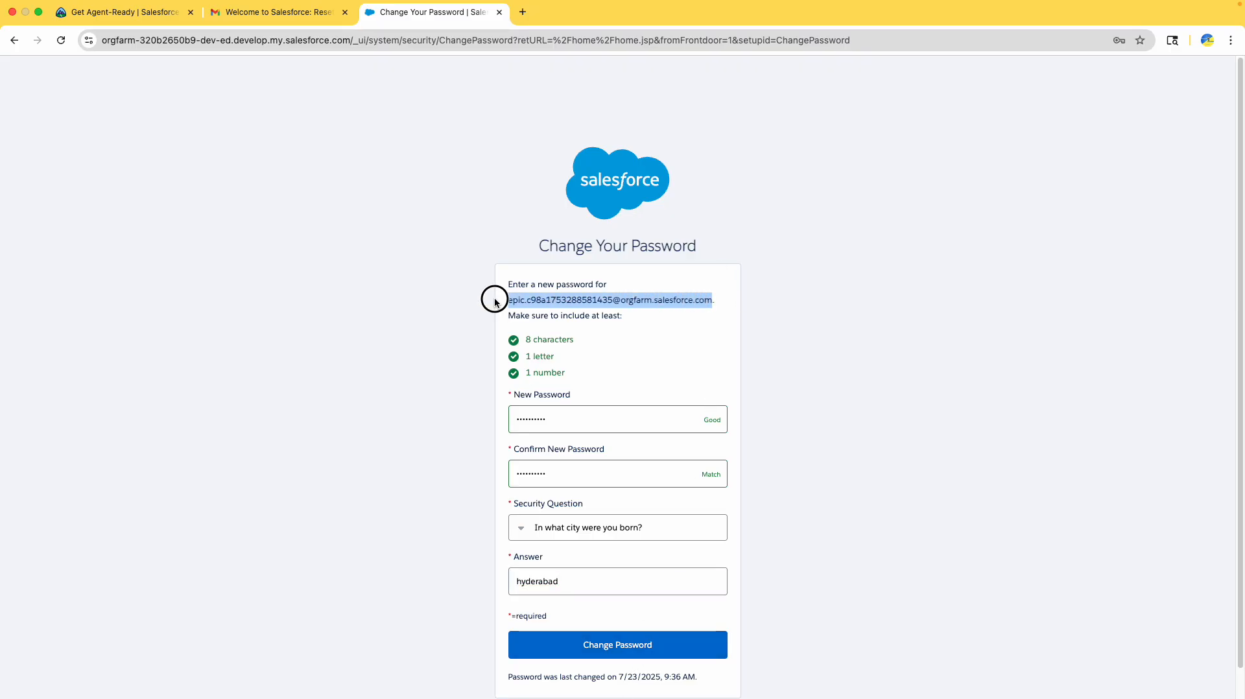
click(658, 647)
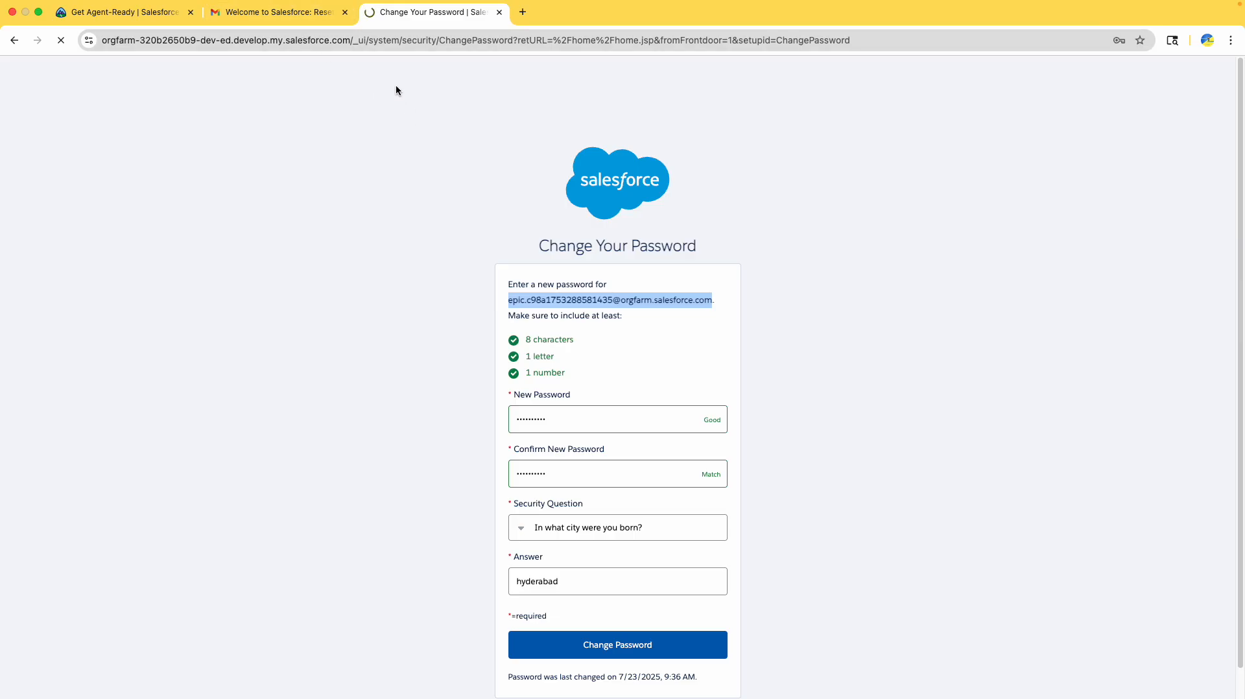
- Connect the playground from Trailhead, logging in with the pasted playground username
click(278, 15)
drag(406, 14, 266, 17)
click(149, 13)
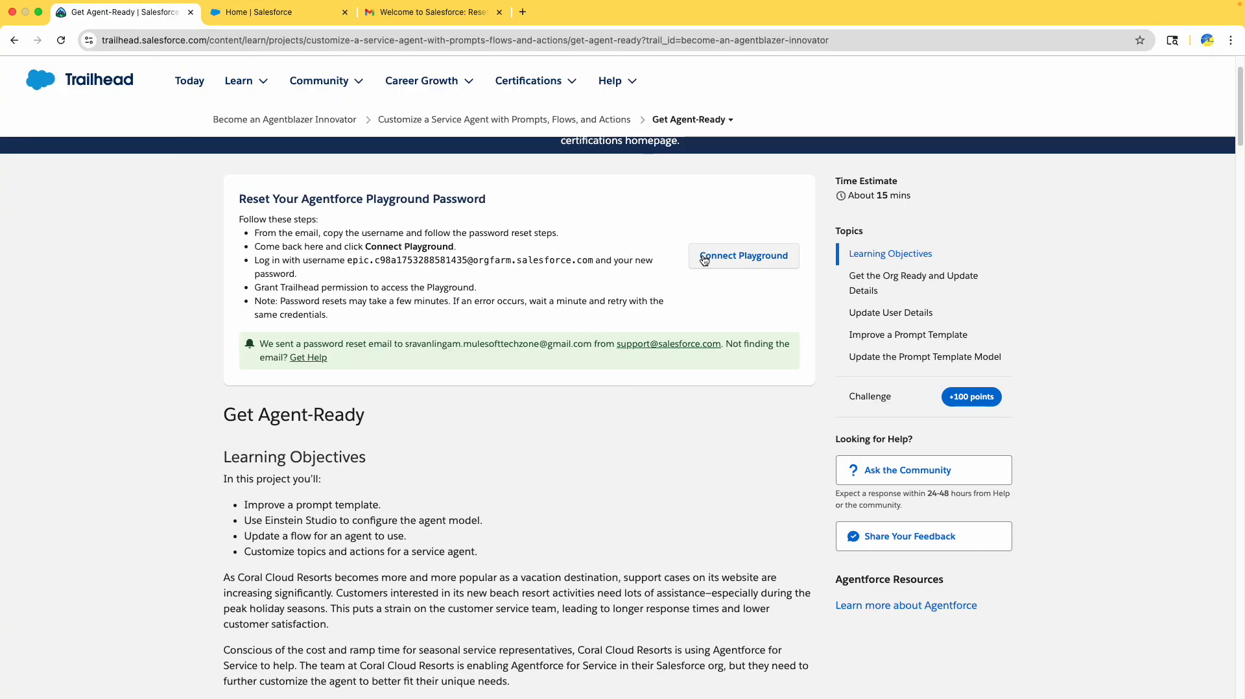
click(704, 260)
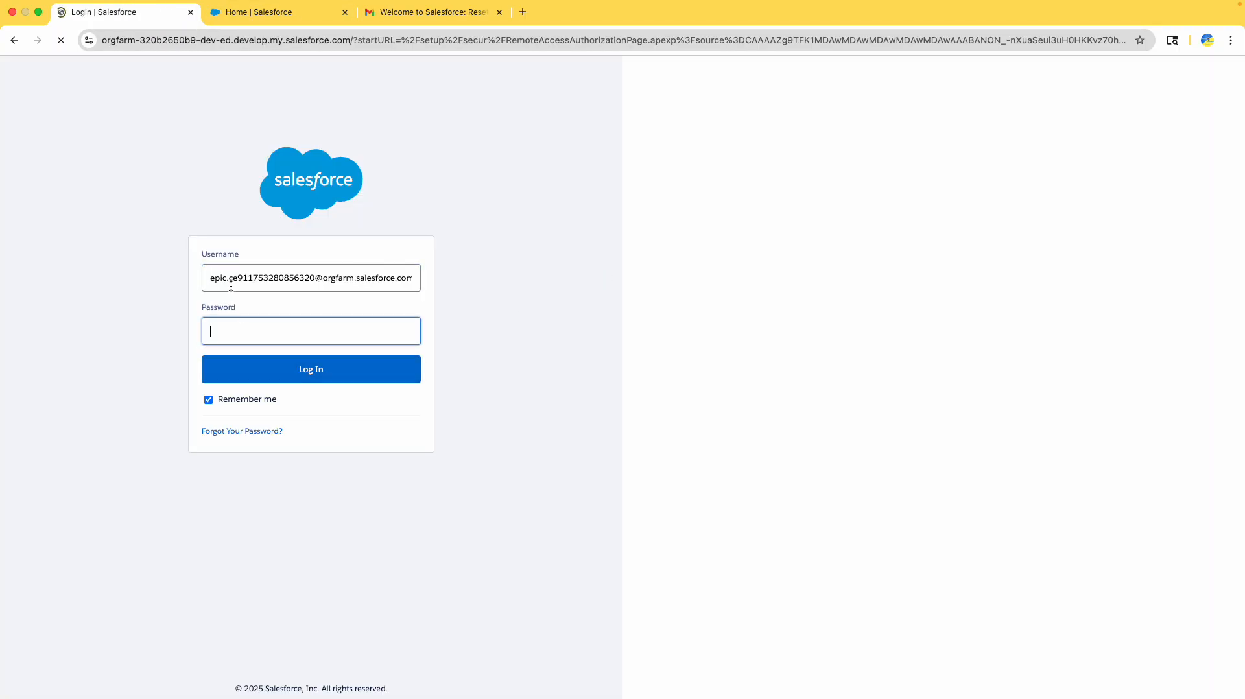
click(234, 280)
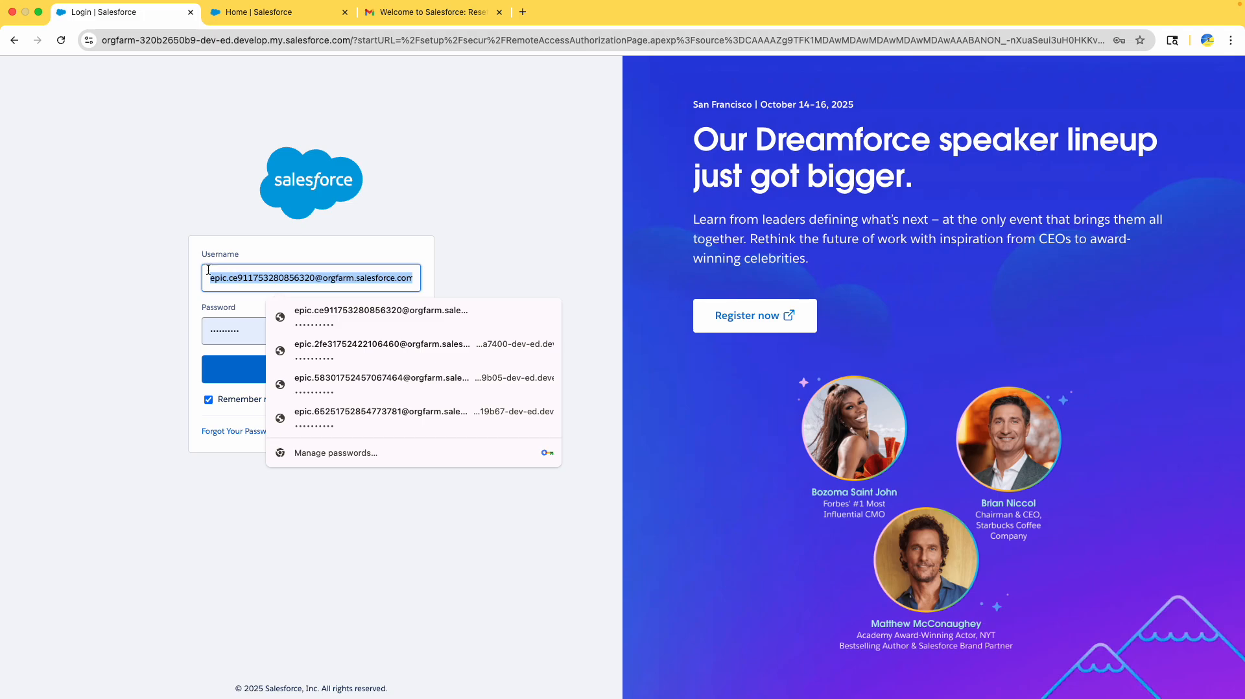
click(250, 281)
click(250, 281)
key(super+v)
key(Return)
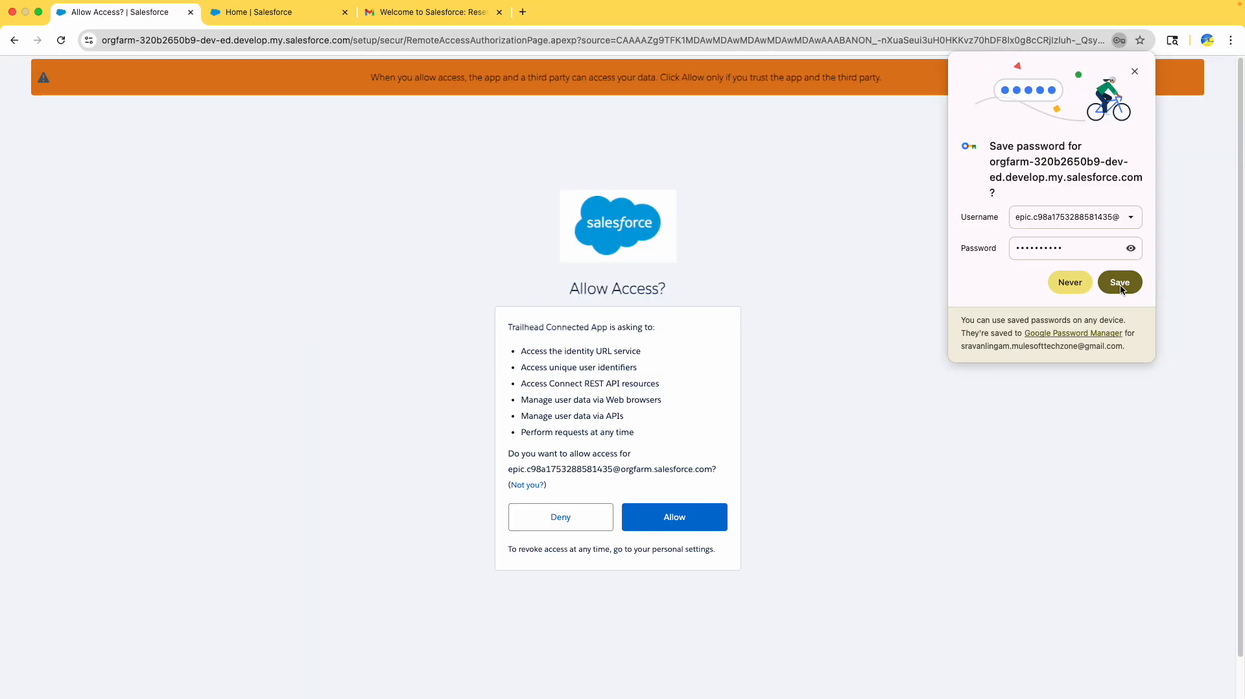
- Save the browser login, allow Trailhead access to the org, and save the connection
click(1120, 283)
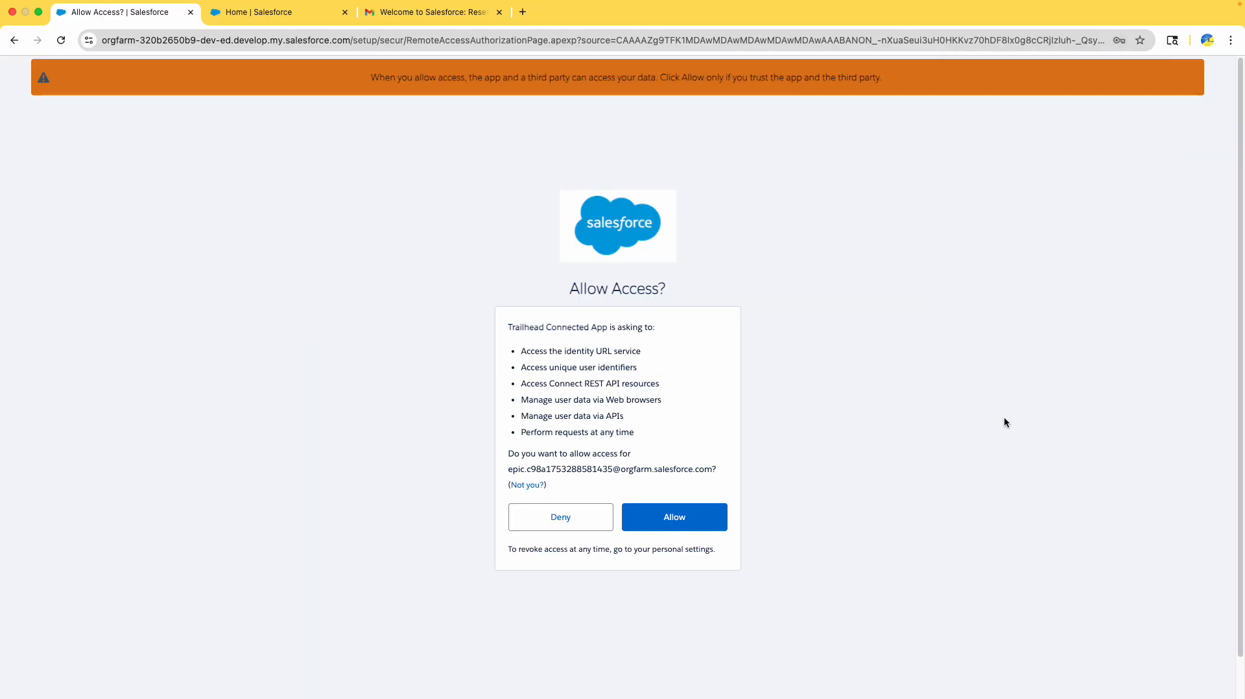
click(699, 517)
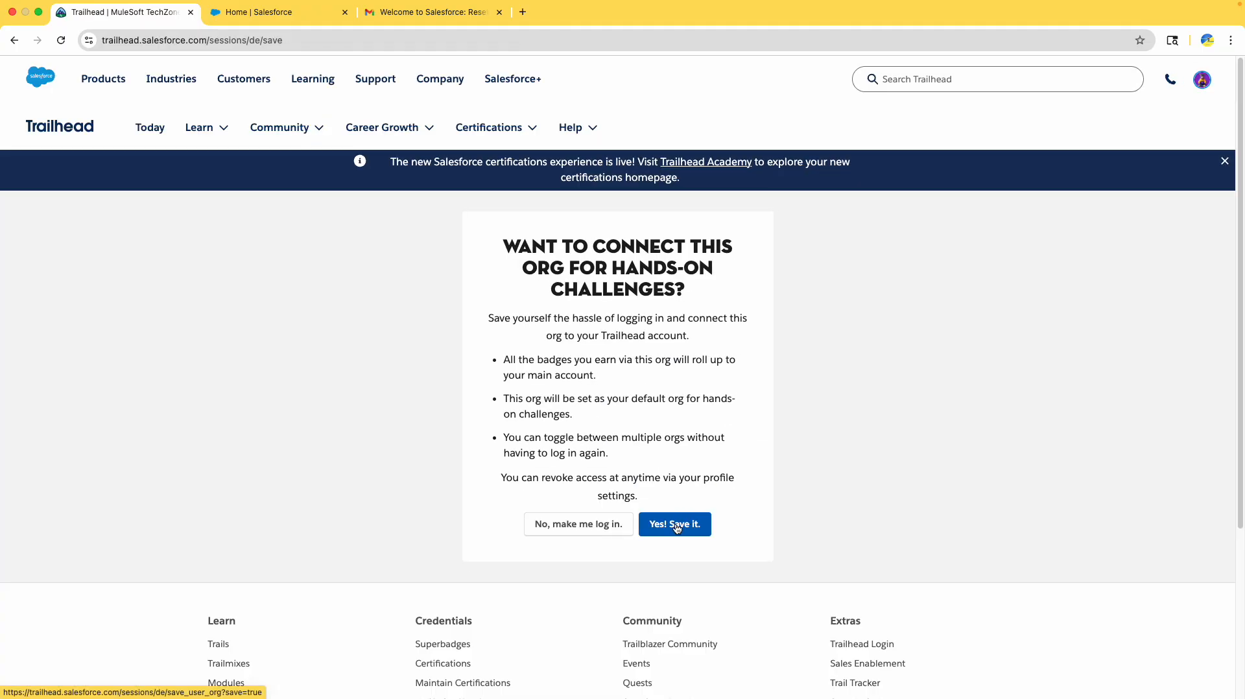
click(707, 531)
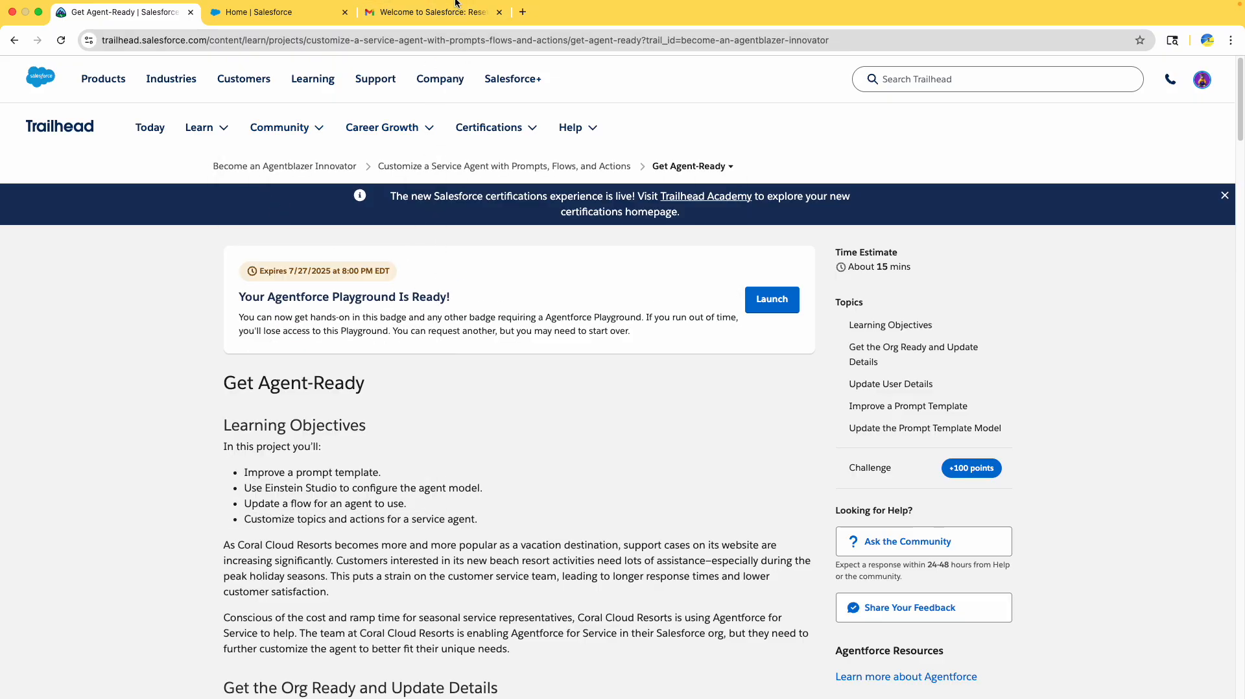
- Launch the Agentforce Playground org from the Get Agent-Ready page
click(444, 18)
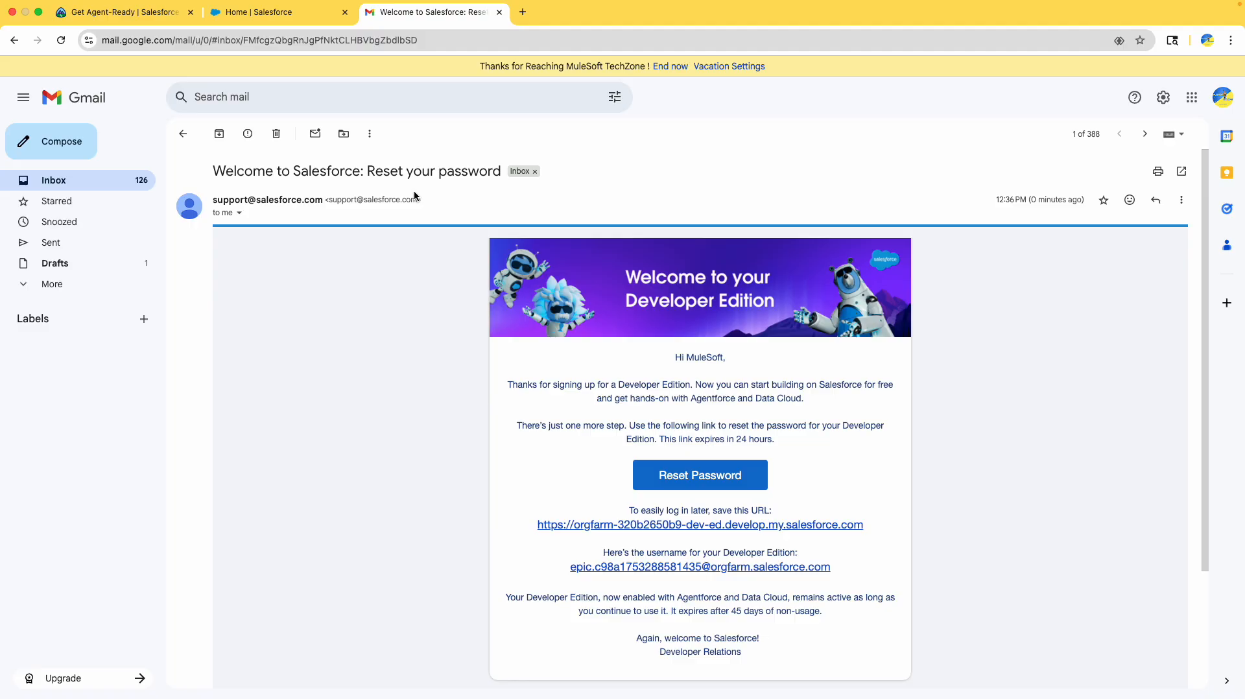
click(90, 20)
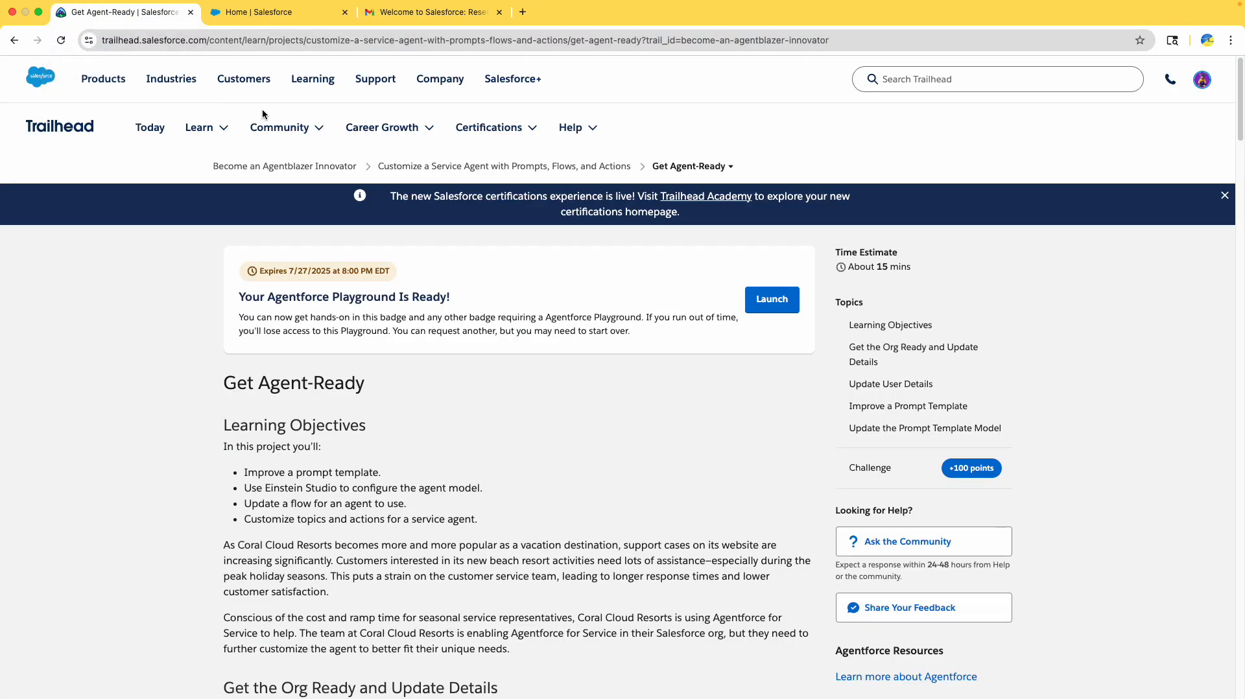
click(779, 302)
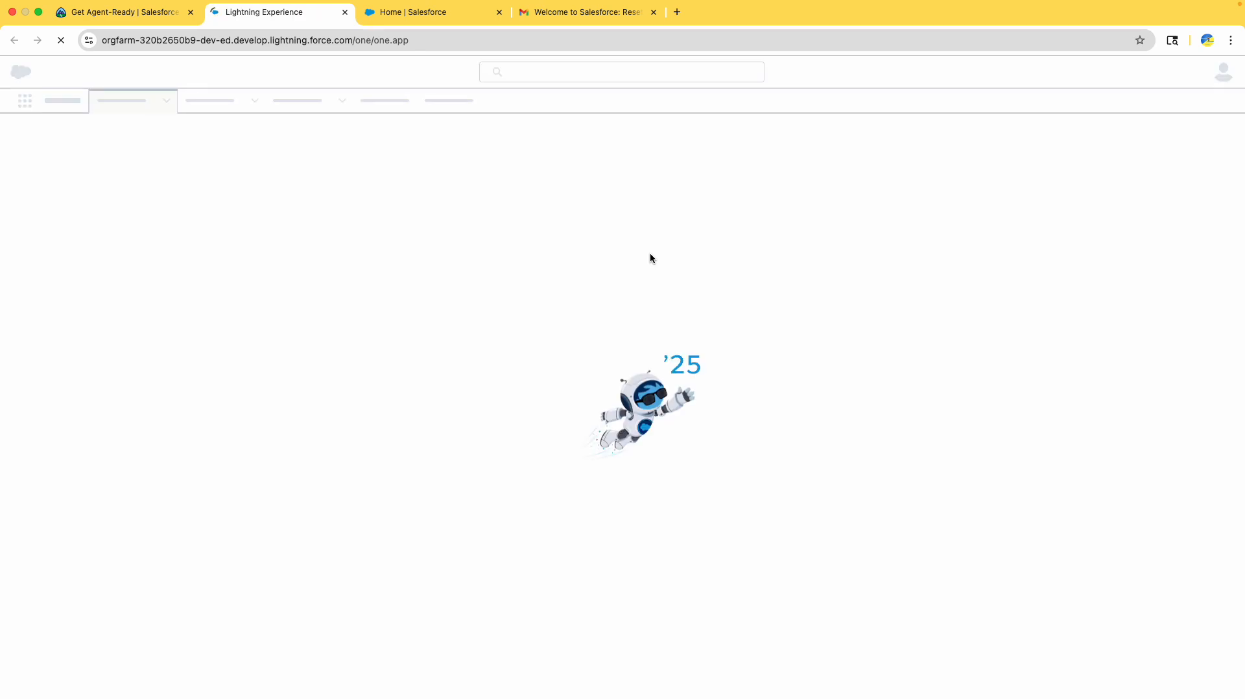
- Read through the first setup steps in the Get Agent-Ready instructions
click(130, 12)
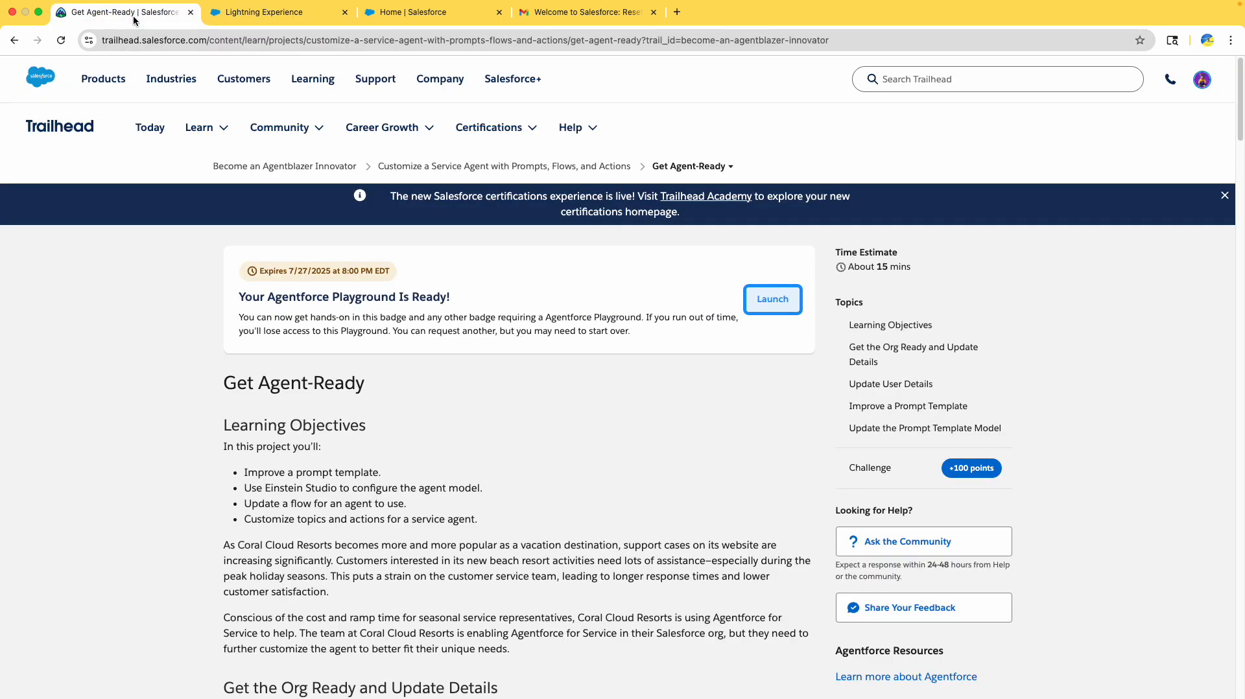
scroll(594, 440, down, 4)
scroll(594, 437, up, 3)
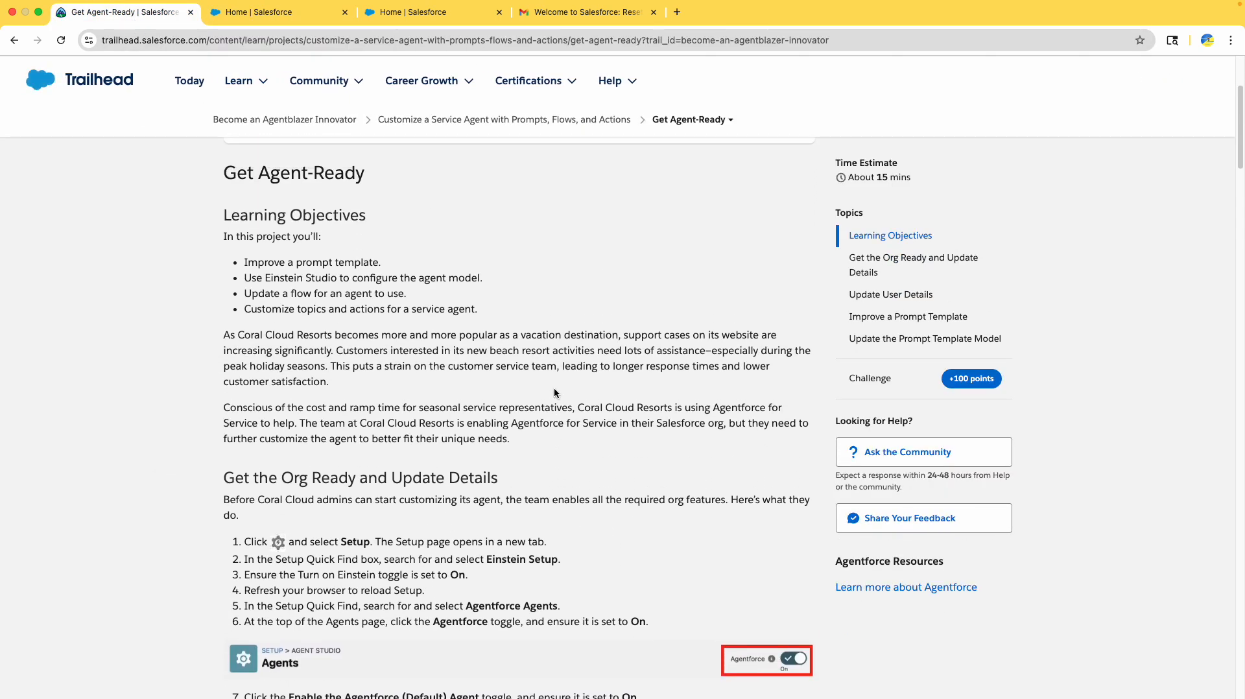
drag(228, 168, 392, 381)
scroll(356, 350, down, 2)
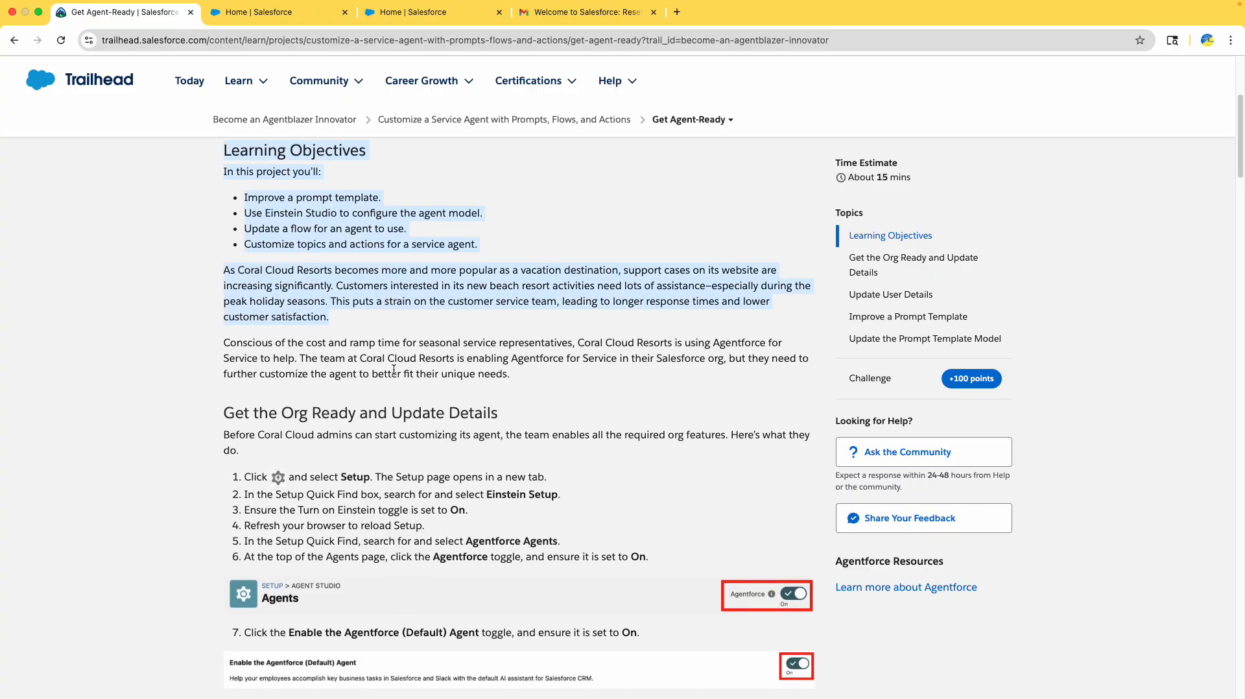
scroll(354, 348, down, 3)
drag(269, 283, 474, 304)
- Close the tabs right of the second Salesforce Home tab and block site notifications
click(320, 11)
right_click(319, 10)
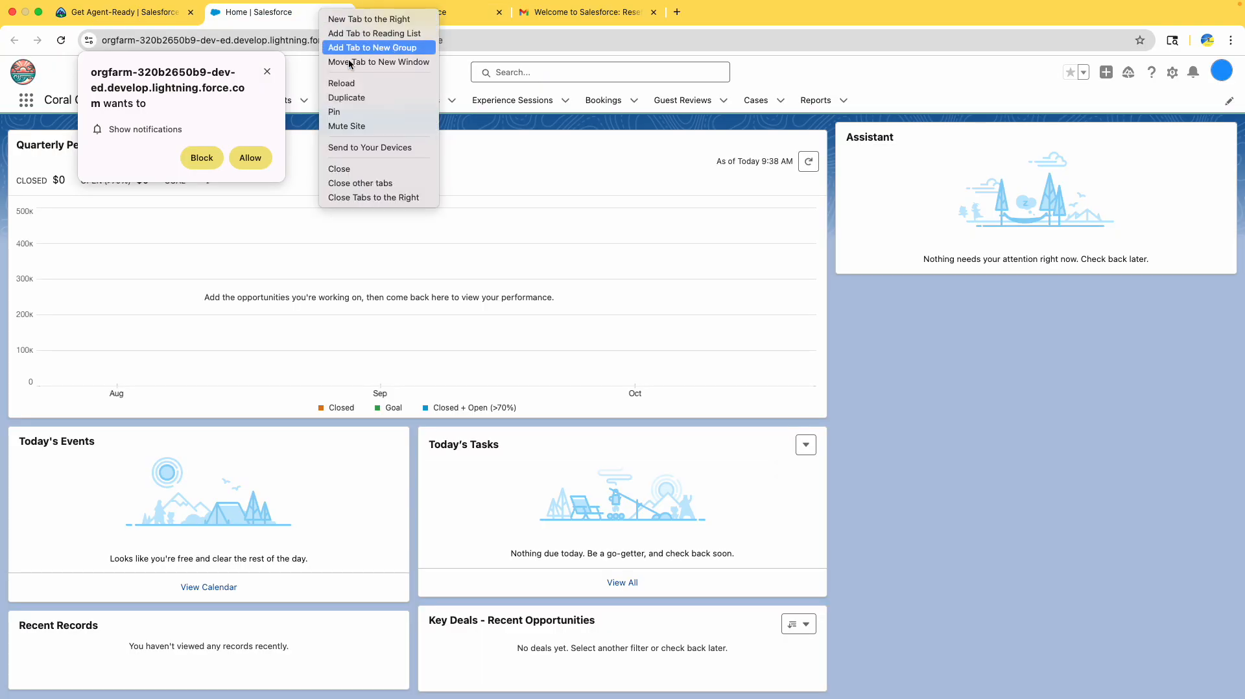
click(415, 197)
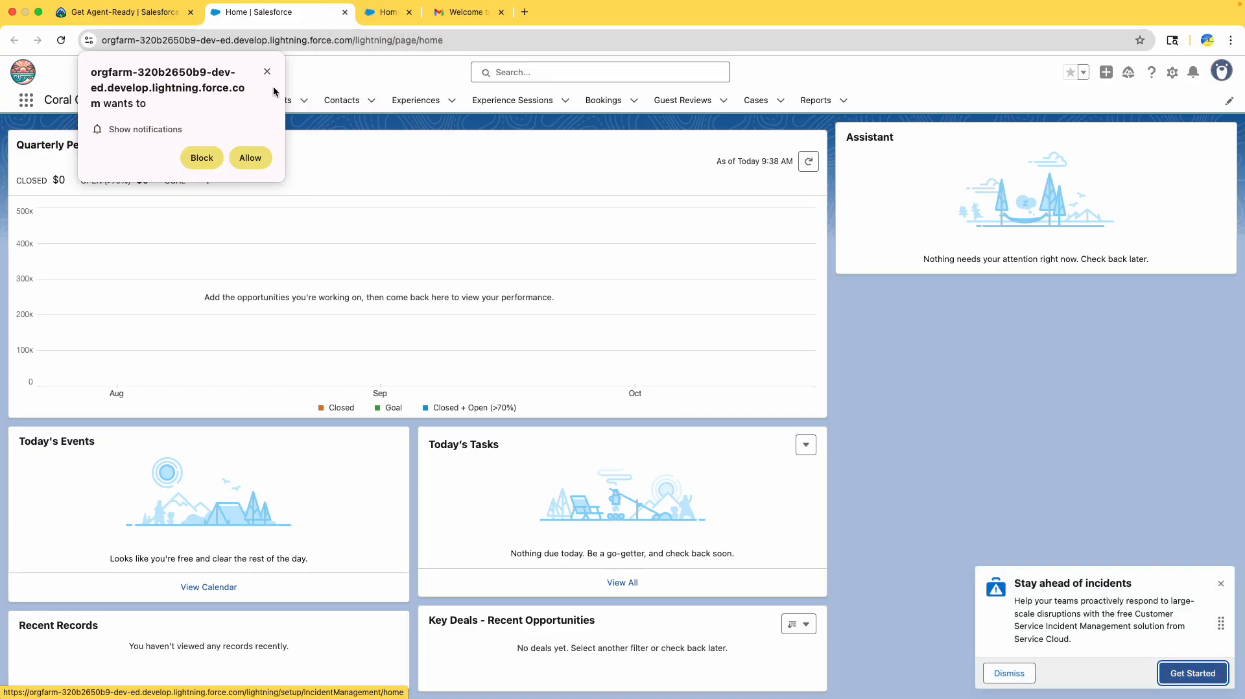
click(202, 158)
- Review the Einstein Setup instruction in step 2 of the Trailhead unit
click(200, 10)
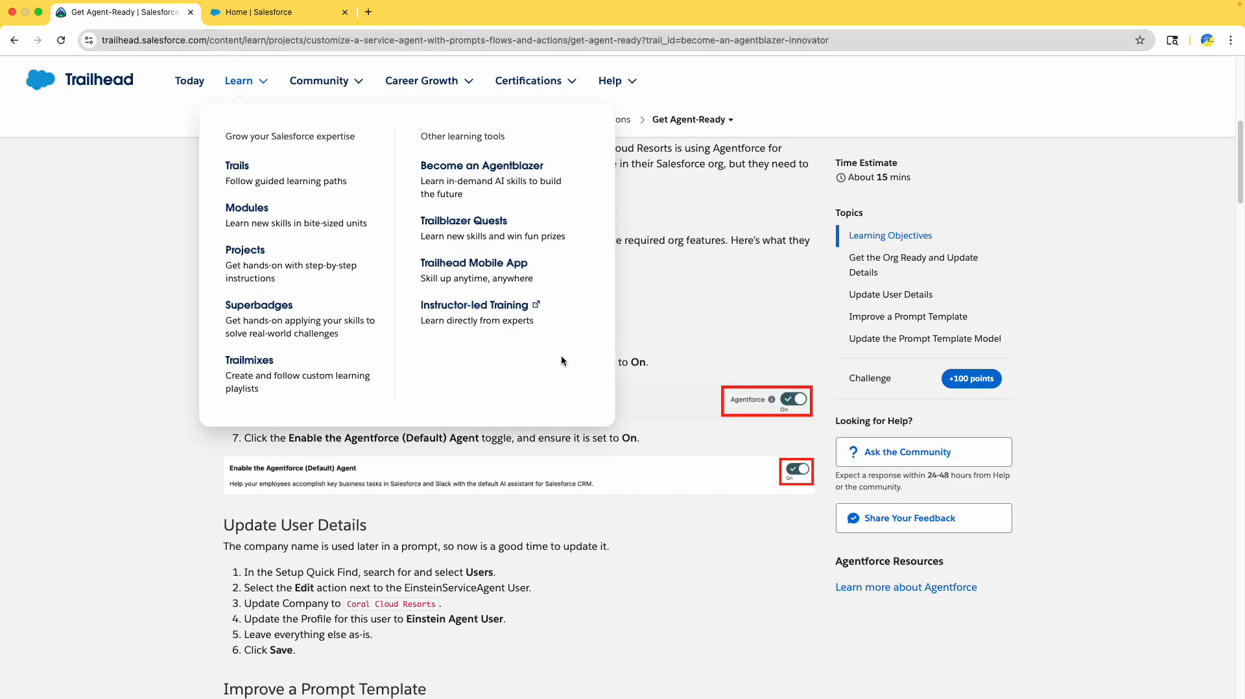
click(603, 339)
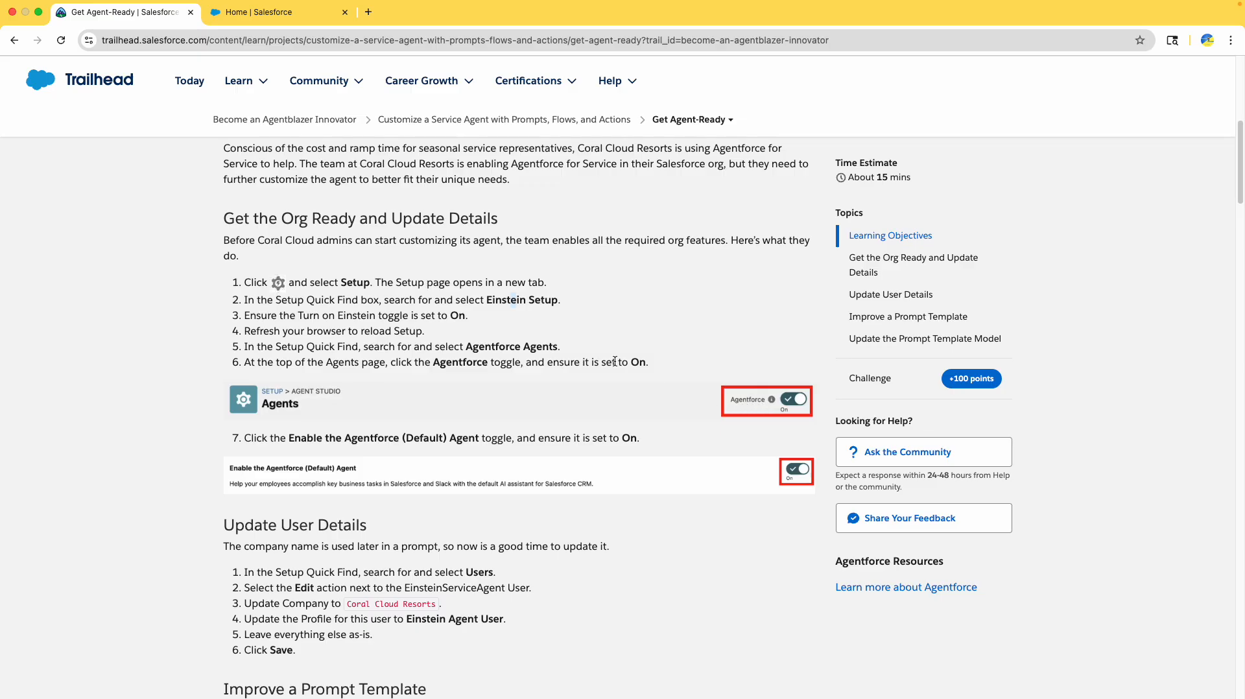
drag(486, 299, 559, 301)
click(497, 347)
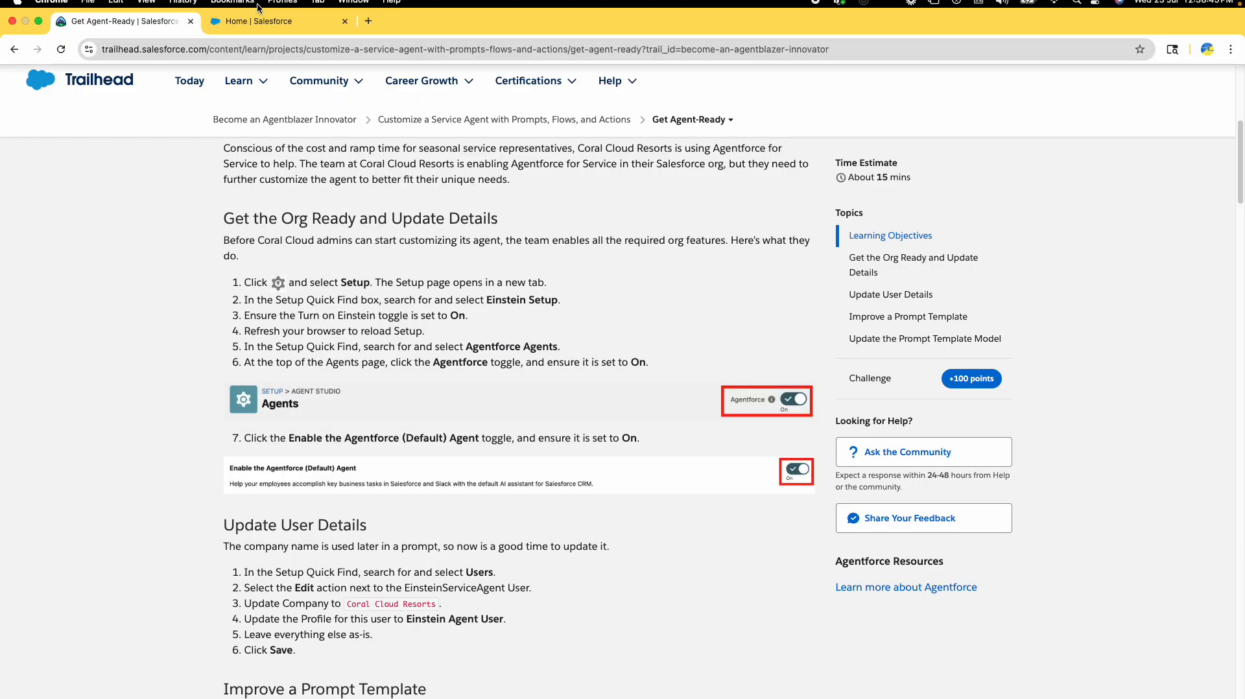
- Open Salesforce Setup in a new tab placed next to Trailhead
click(259, 12)
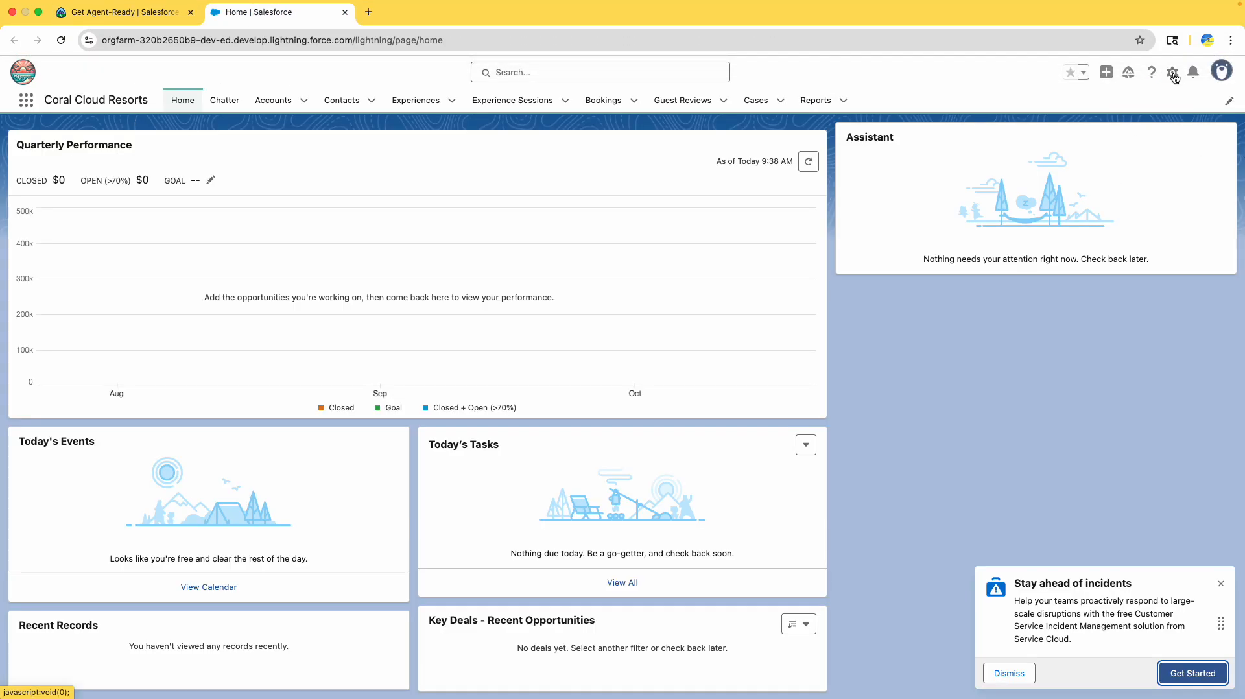
drag(54, 100, 147, 100)
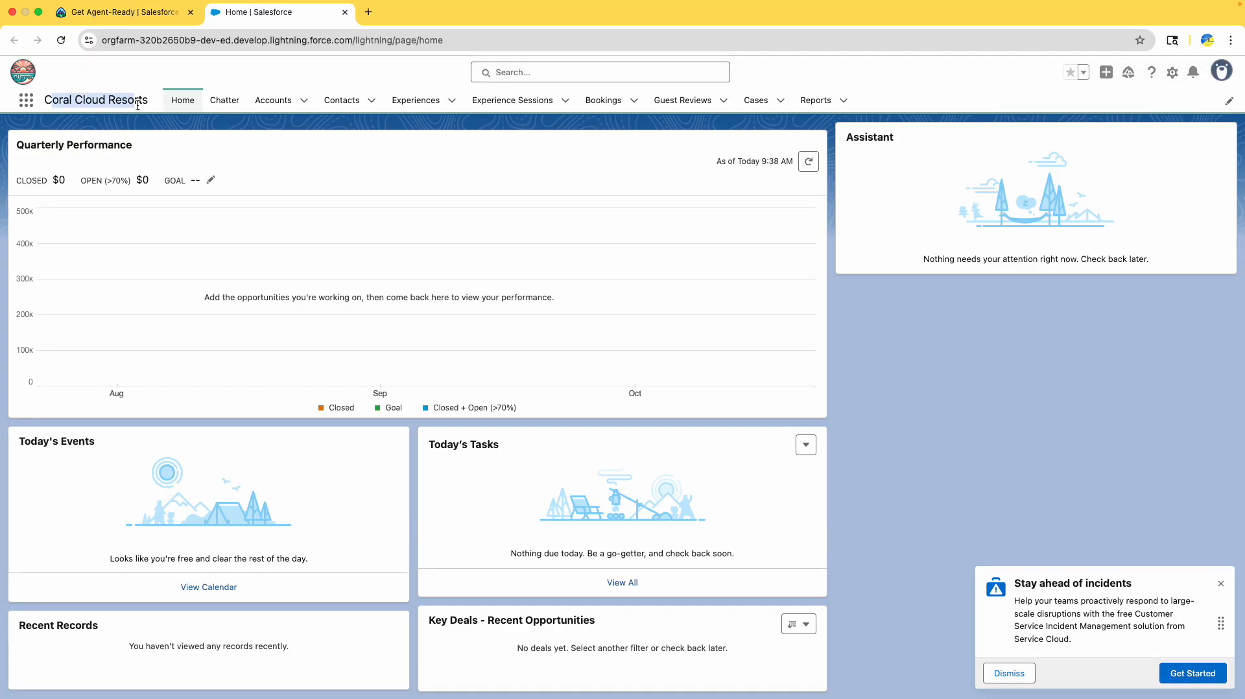
click(1172, 72)
click(1137, 145)
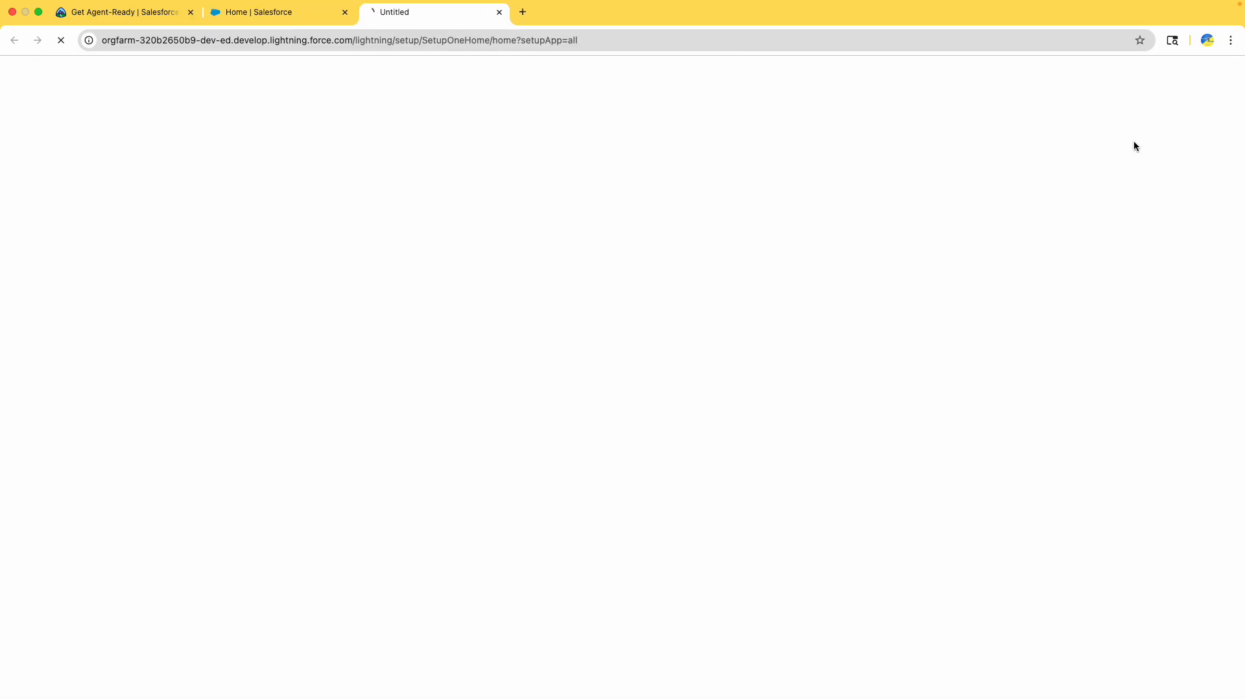
drag(417, 28, 304, 25)
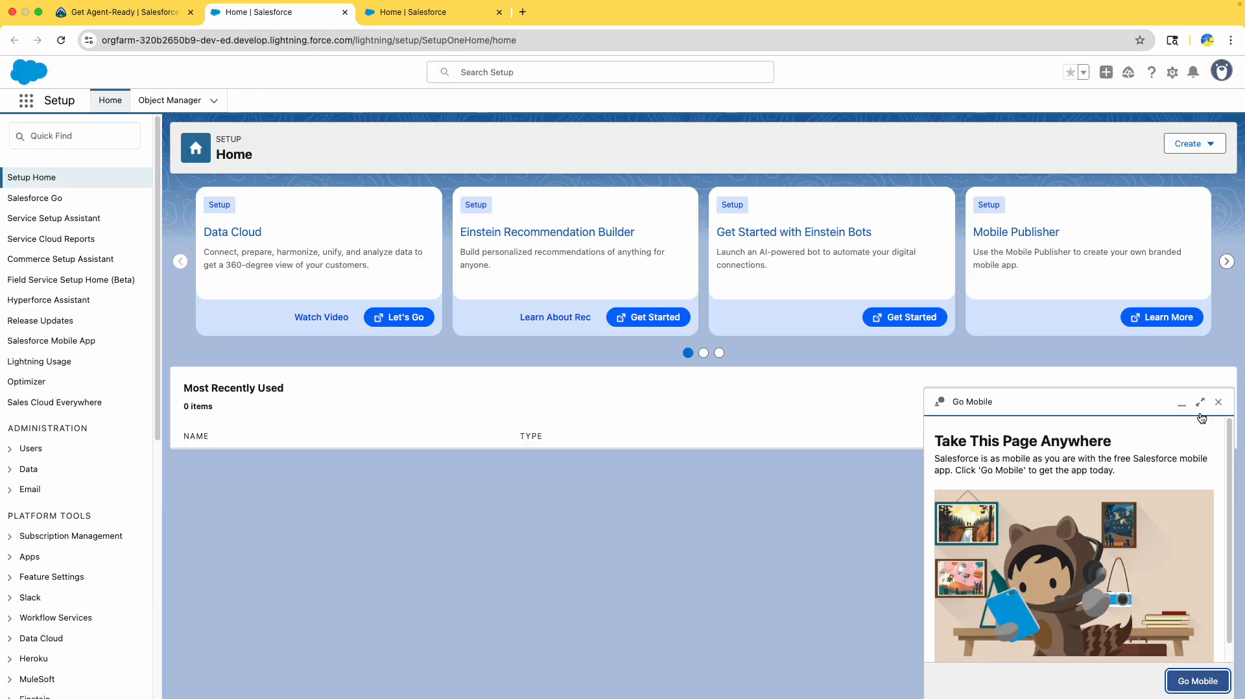
- Minimize the Go Mobile panel and search Quick Find for 'einstein se'
click(1181, 403)
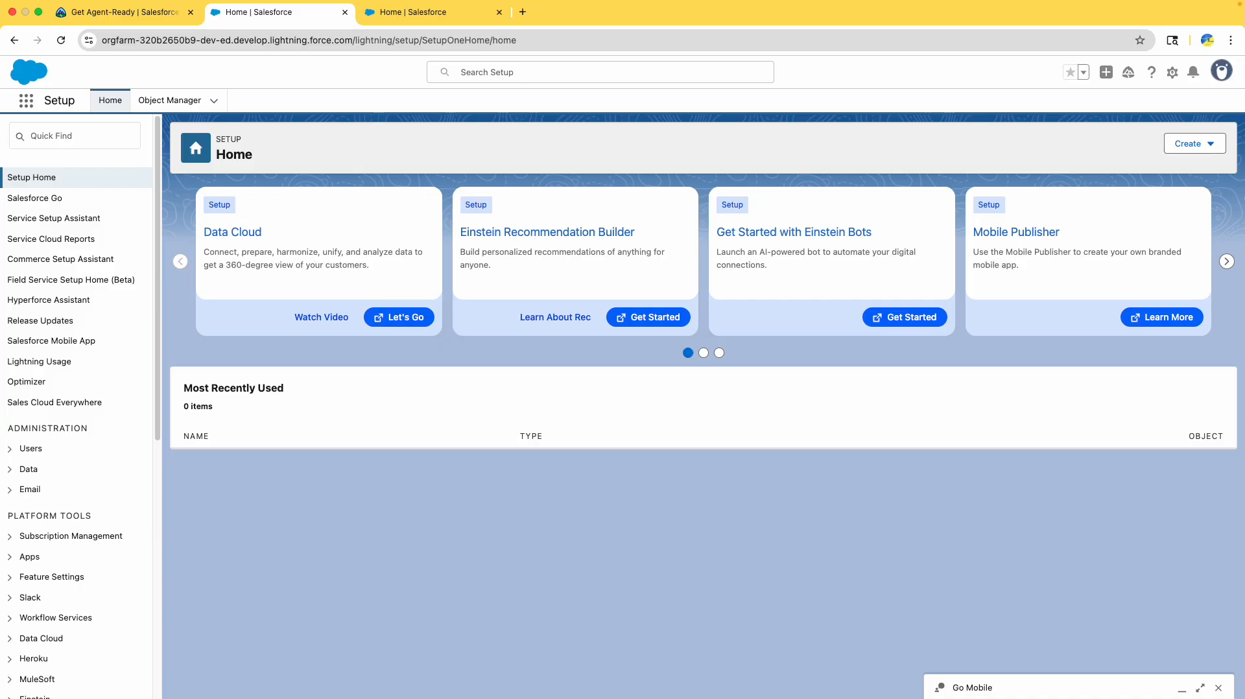
click(69, 138)
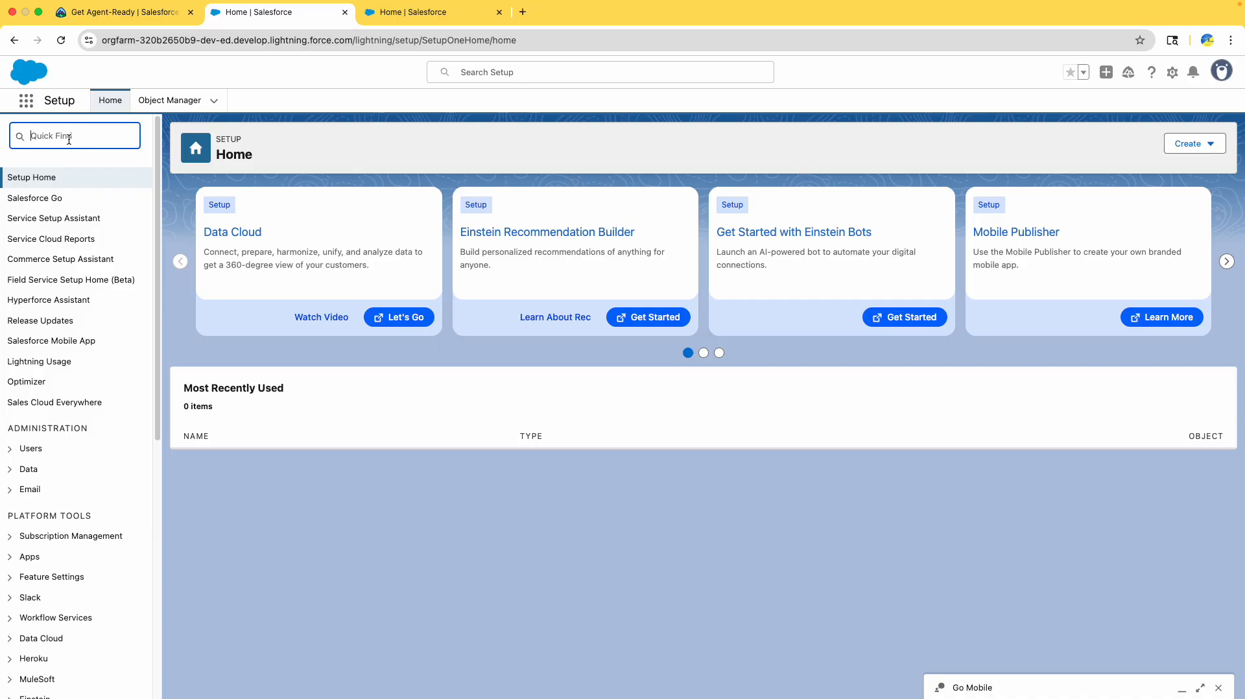
text(einste)
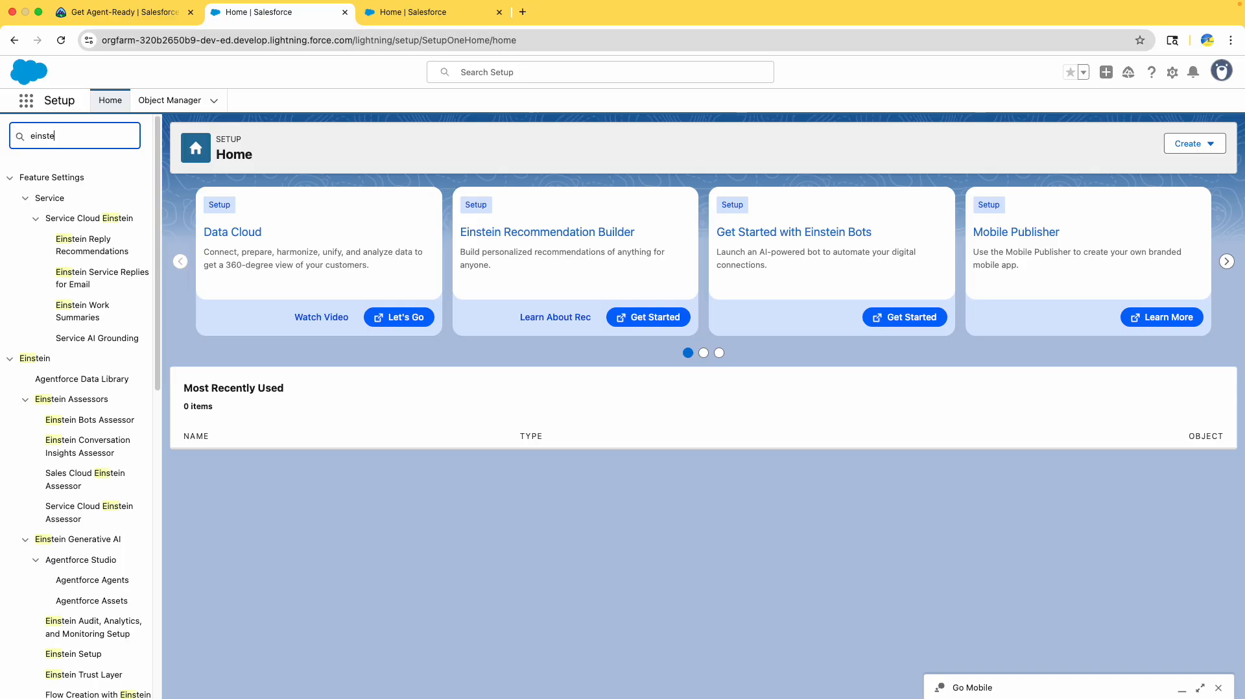
text(in se)
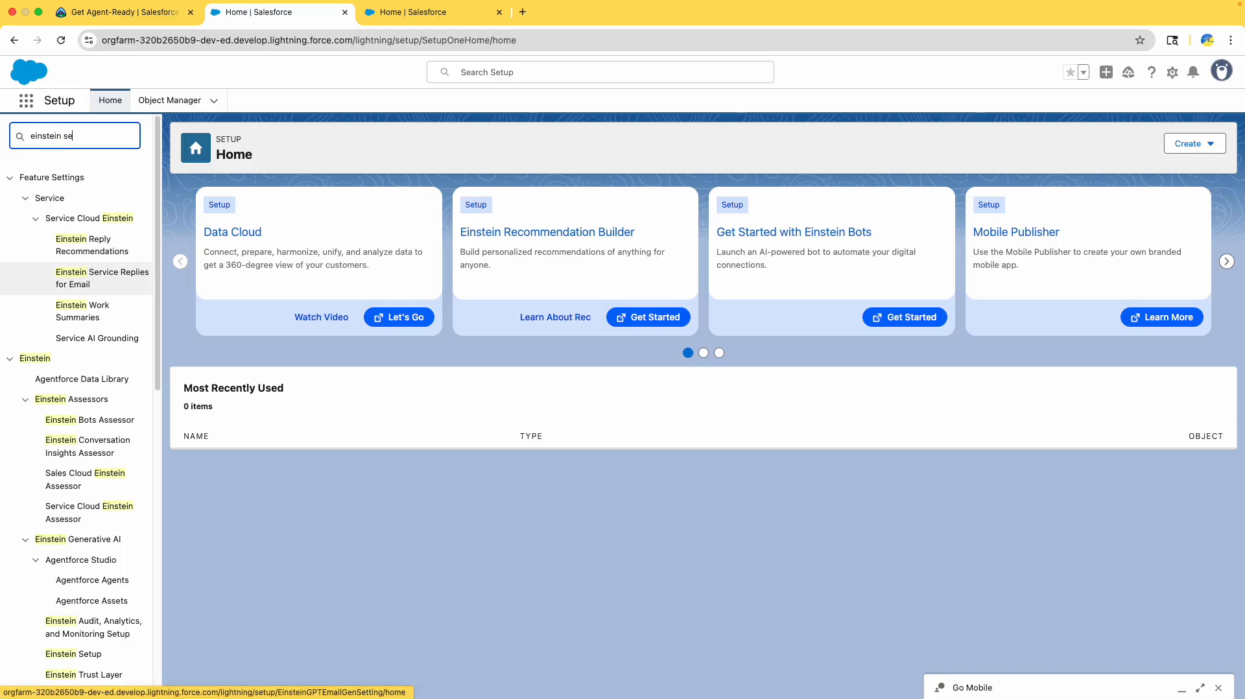
- In Einstein Setup, turn on Einstein, Global Language Support and Deploy Prompt Templates, then reload
click(97, 315)
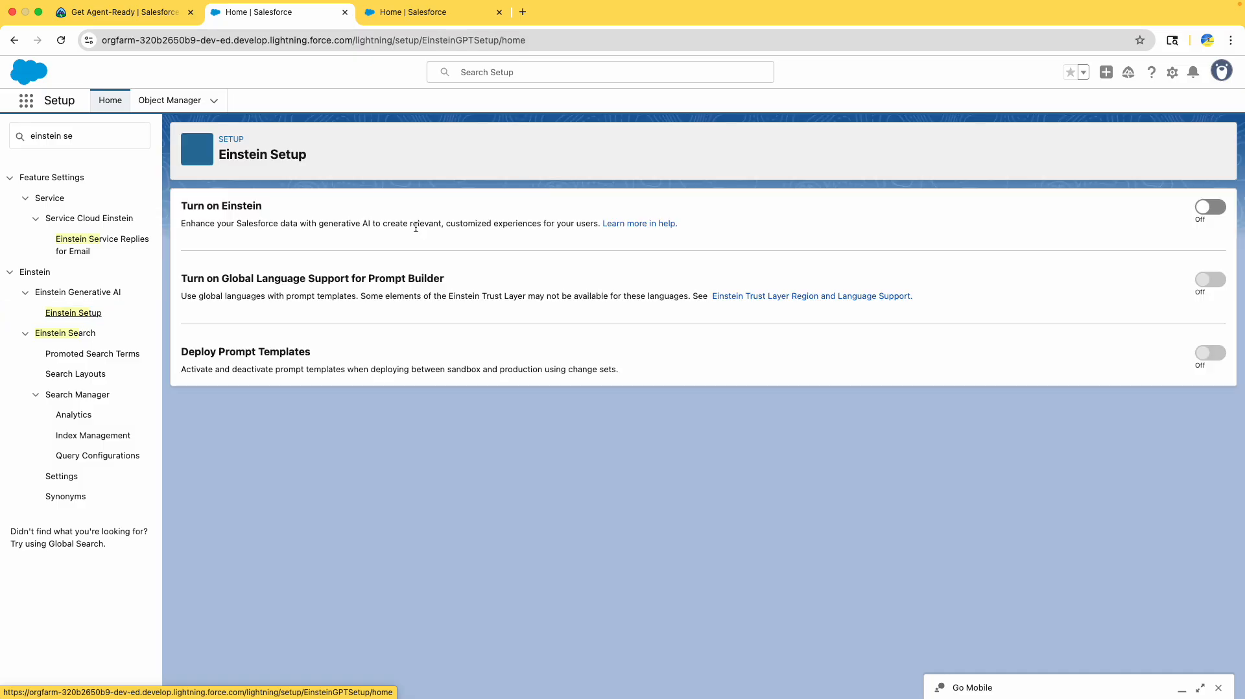
click(1210, 207)
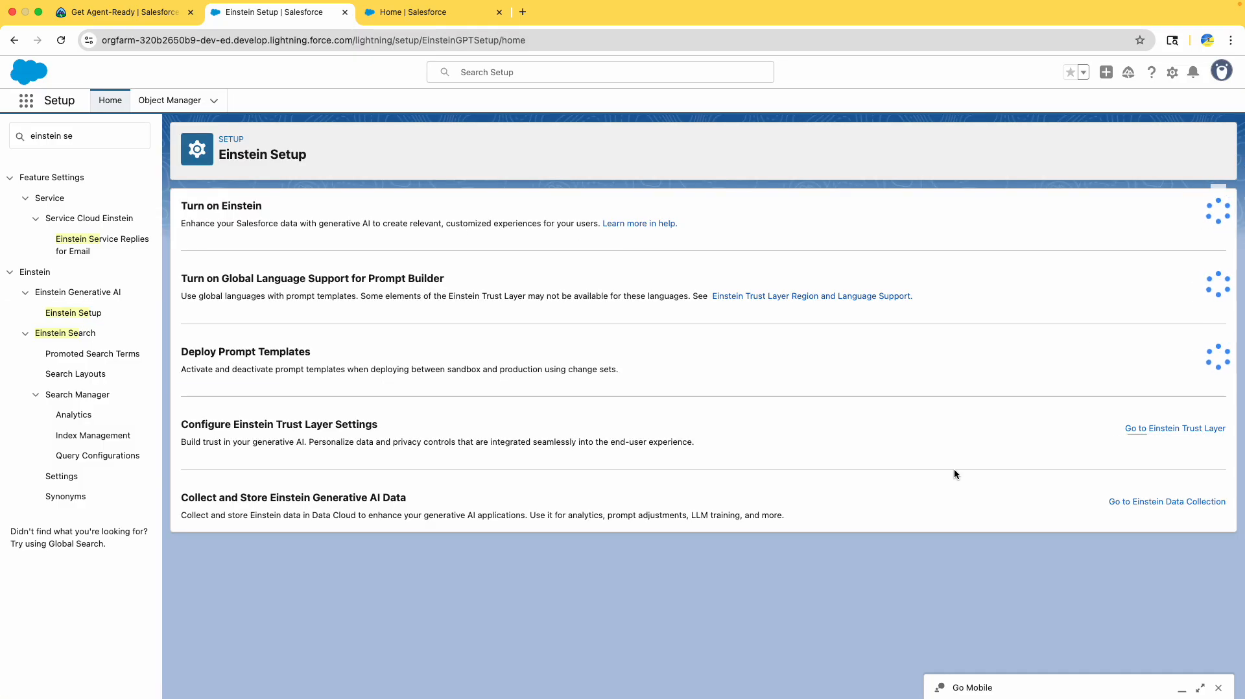
triple_click(302, 424)
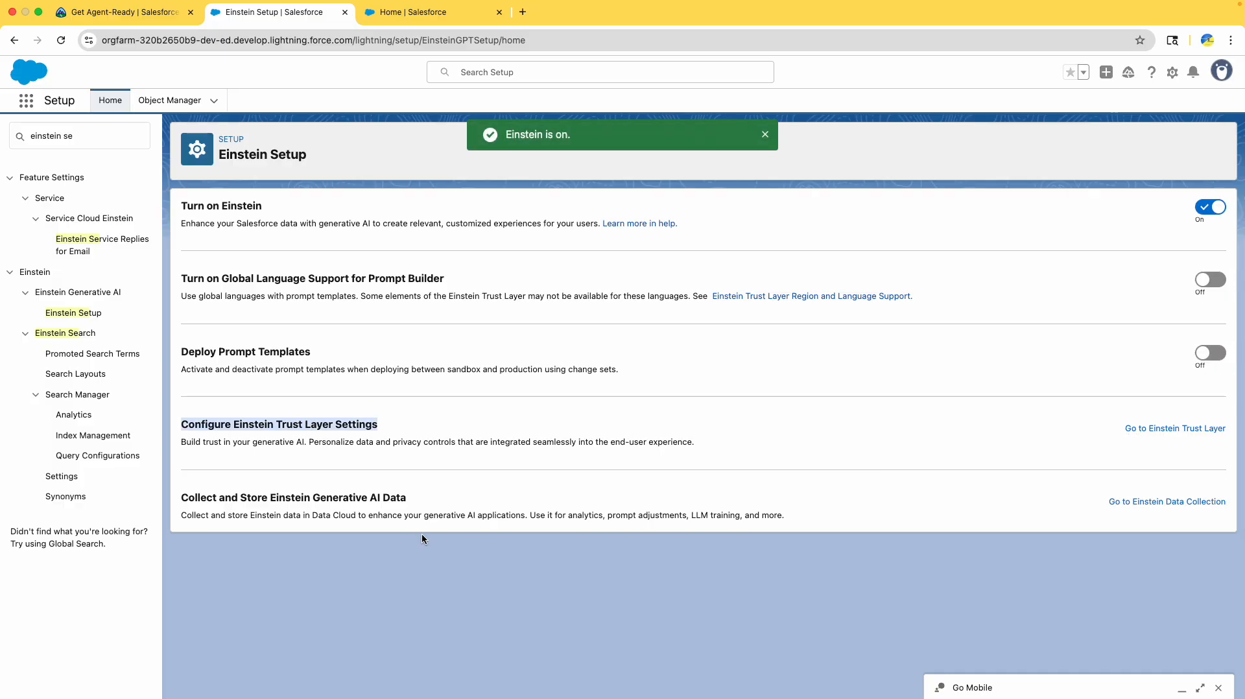
click(377, 501)
click(1210, 280)
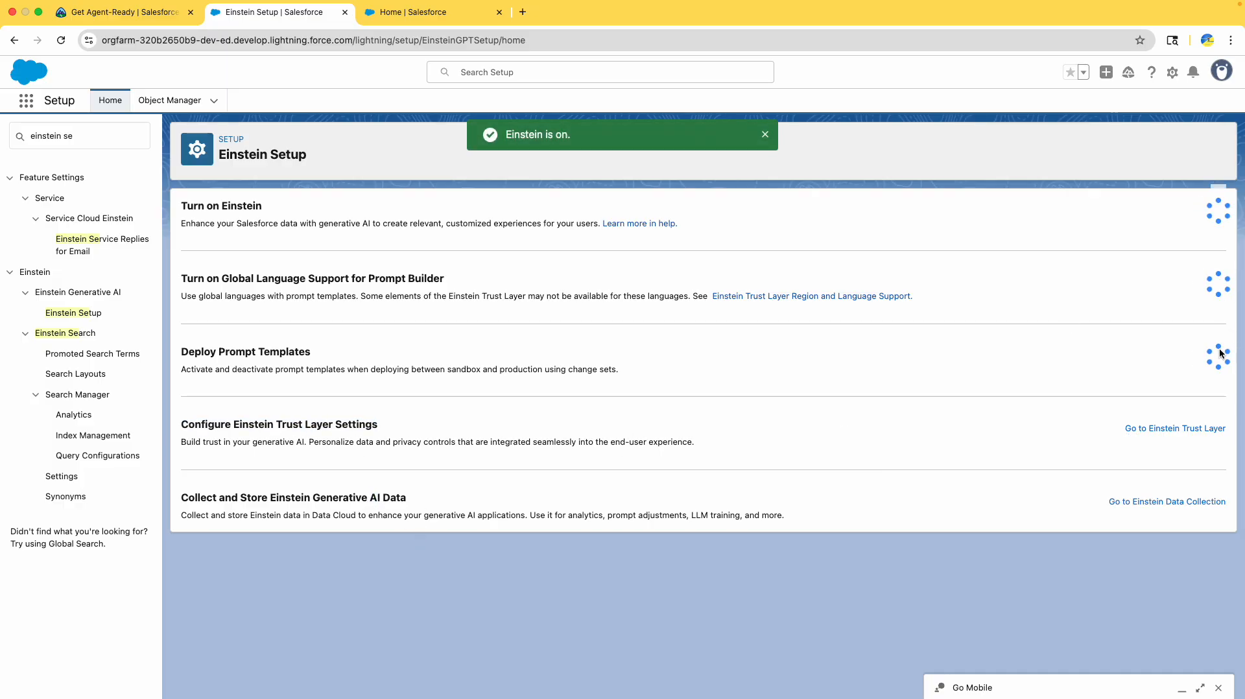
click(1213, 355)
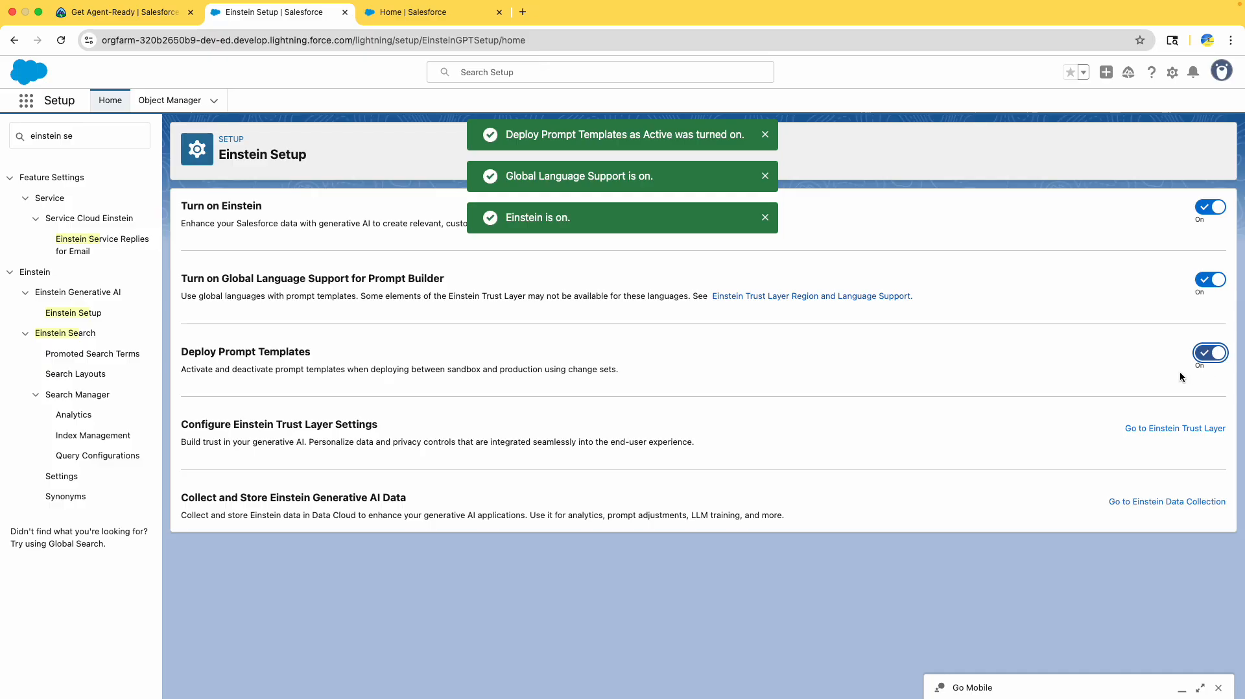
drag(201, 424, 392, 440)
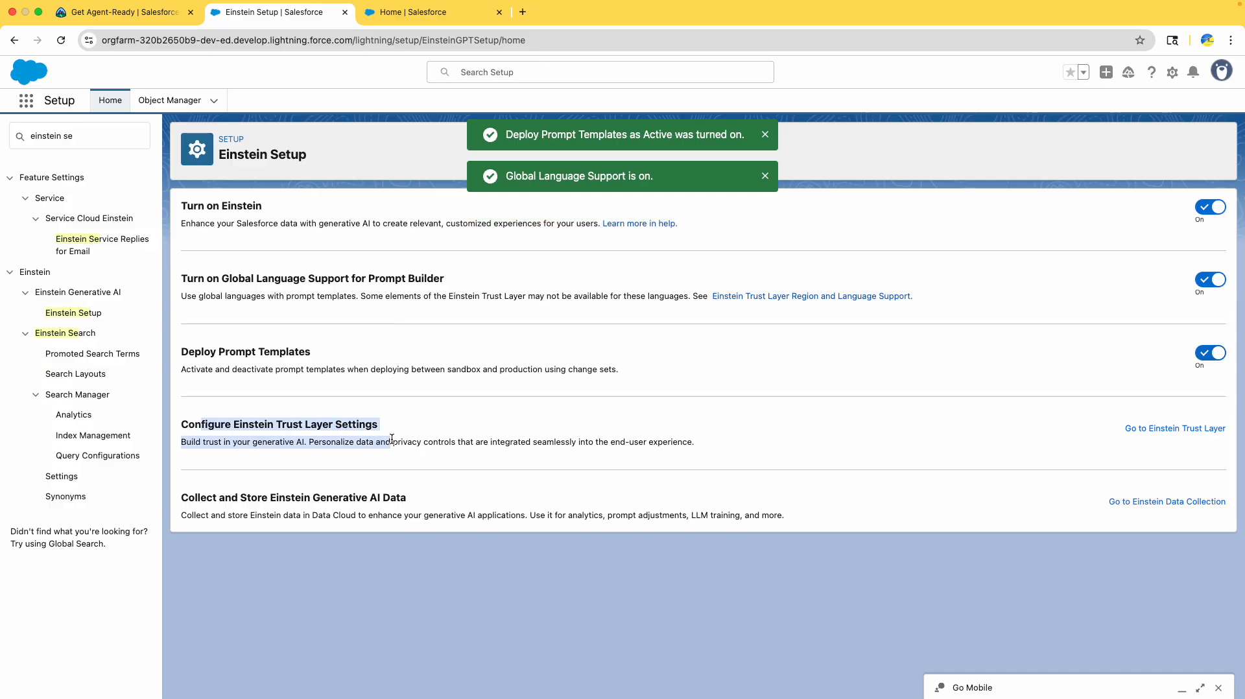
drag(273, 509, 396, 528)
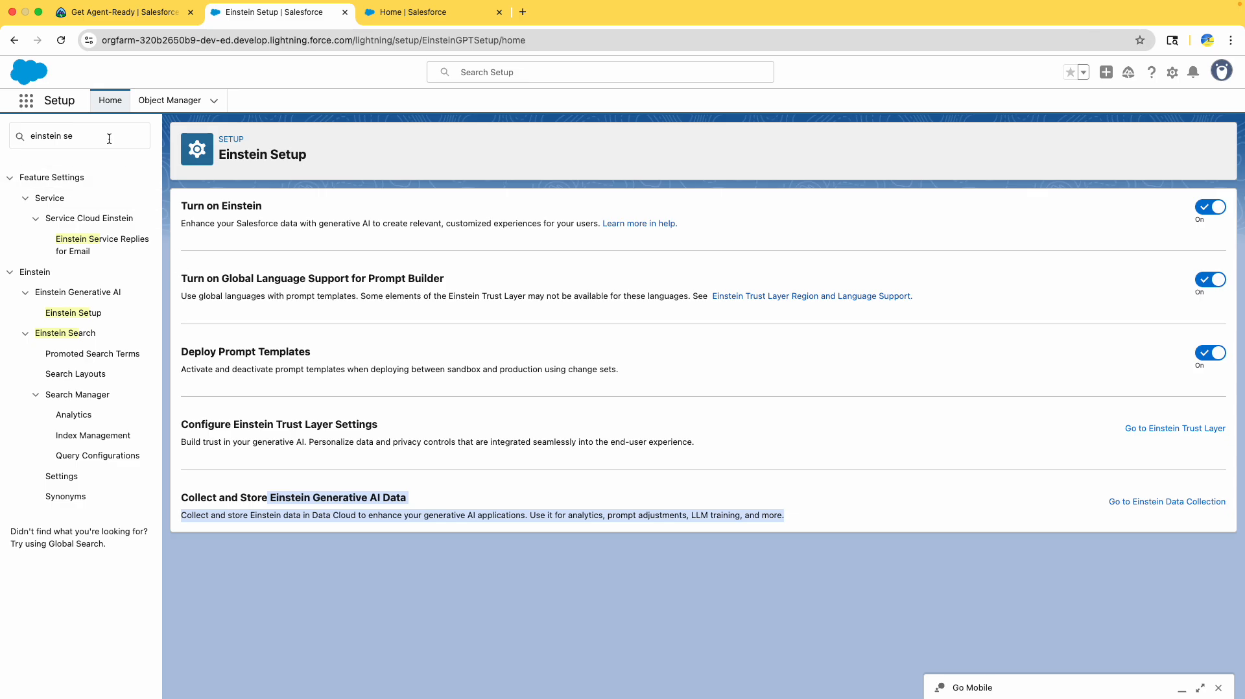
click(60, 41)
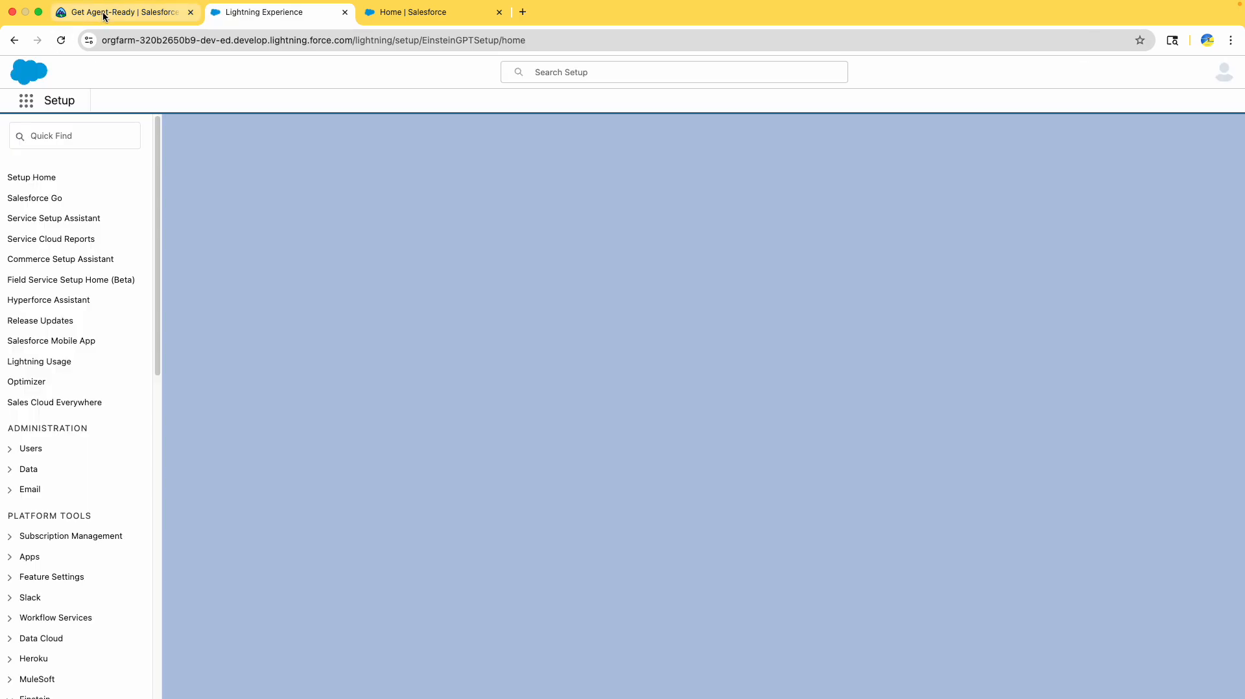
- Review the Einstein Setup and reload steps in the Trailhead instructions
click(104, 13)
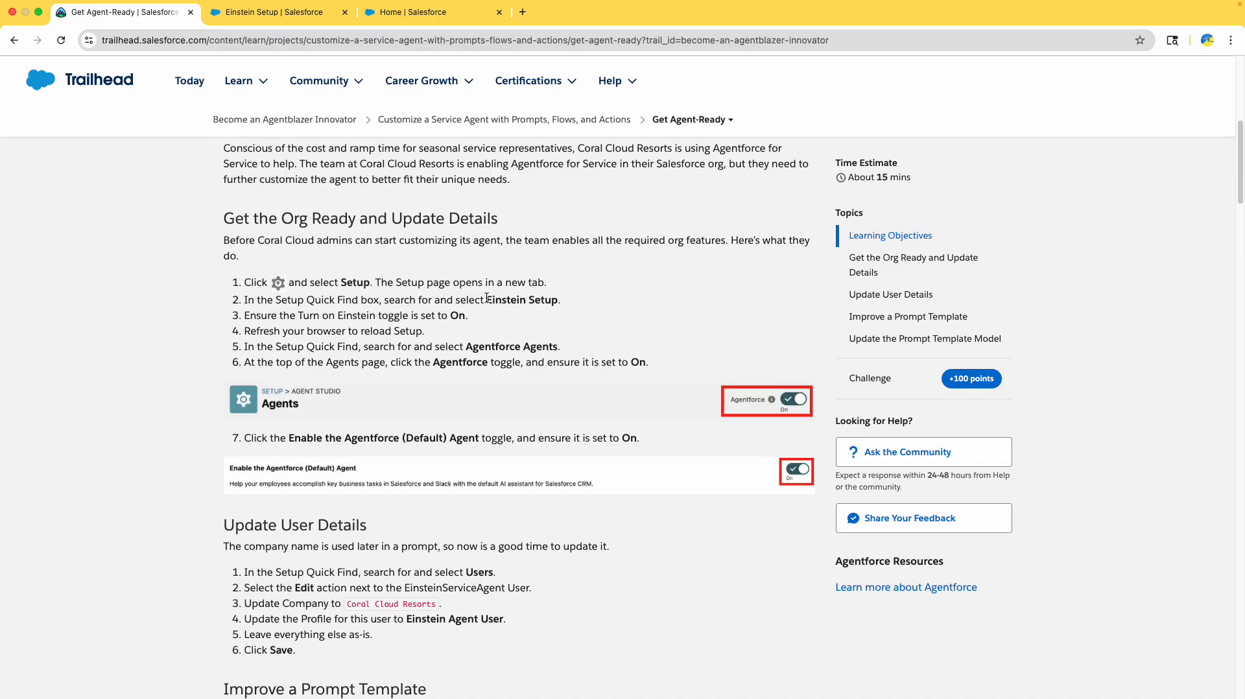
drag(487, 299, 546, 305)
drag(336, 331, 453, 328)
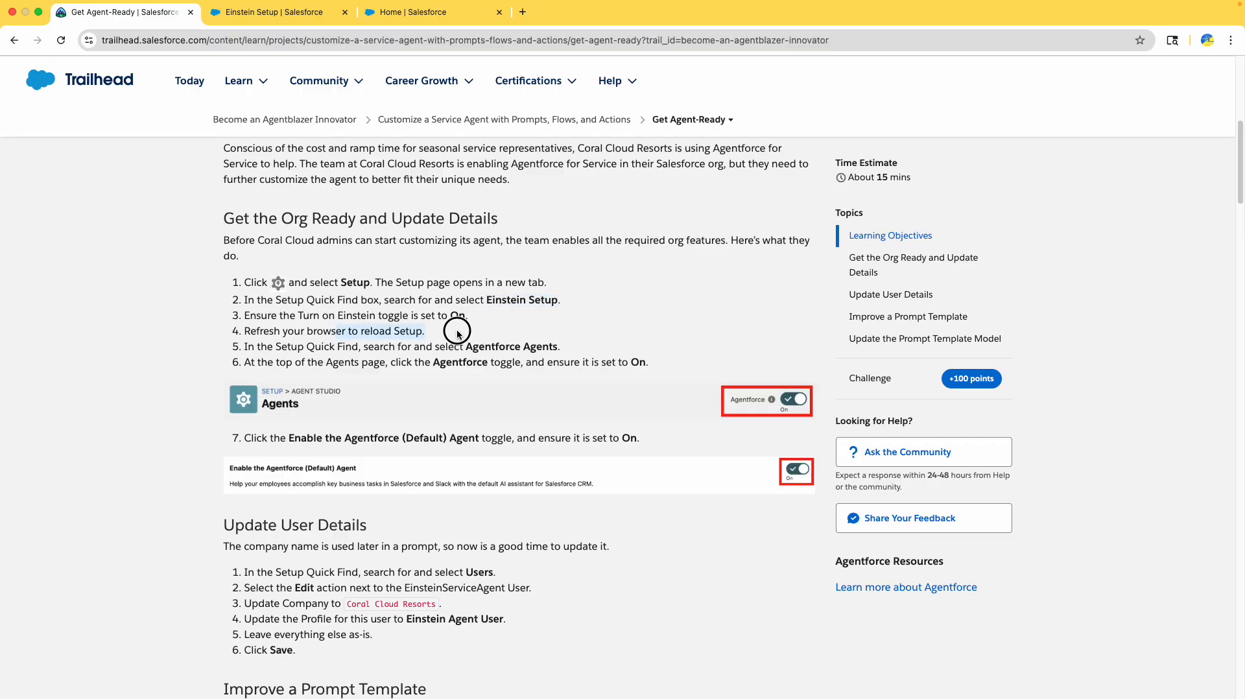
- Search Setup Quick Find for 'agentforce a' and open Agentforce Agents
click(284, 20)
click(39, 134)
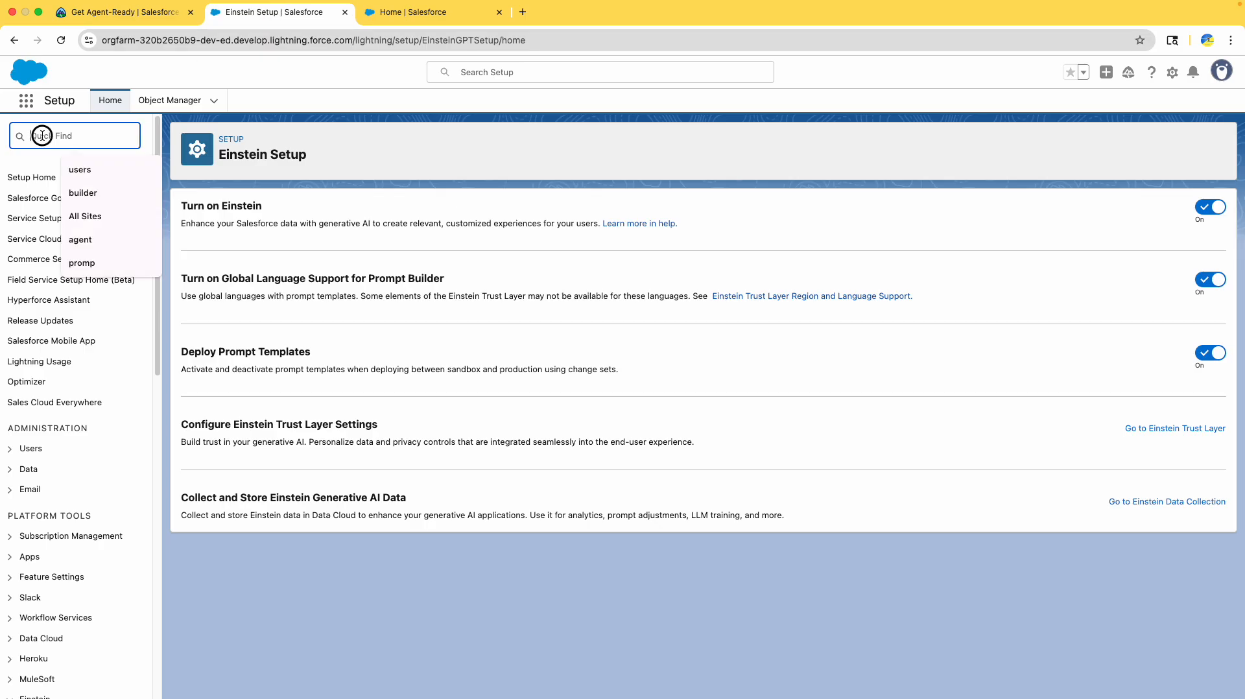
text(agent)
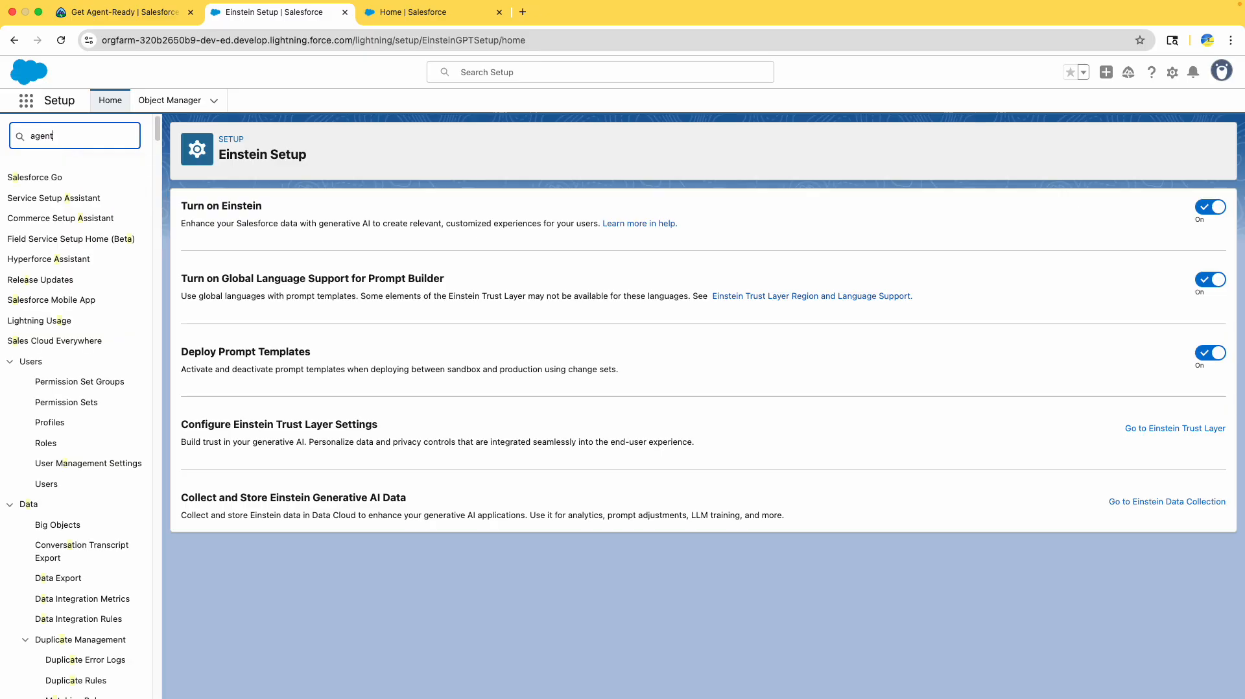
text(force a)
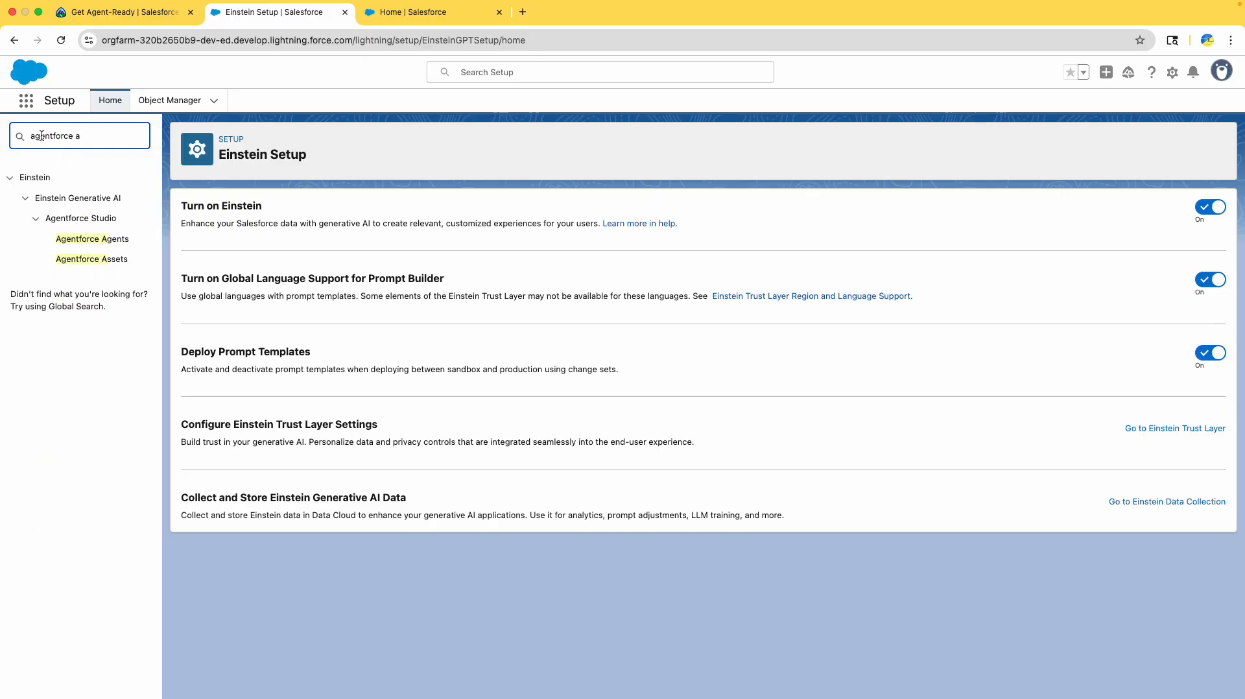
click(92, 240)
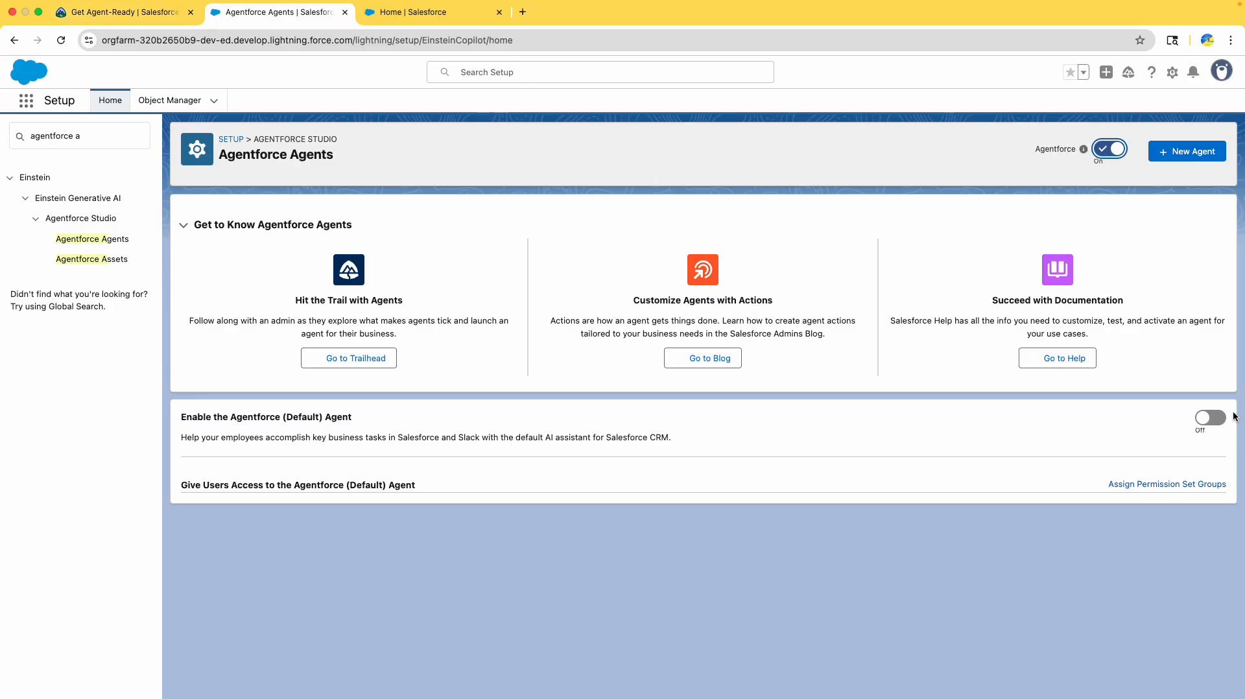
- Switch the Agentforce (Default) Agent toggle on and reload the Agentforce Agents page
click(1210, 417)
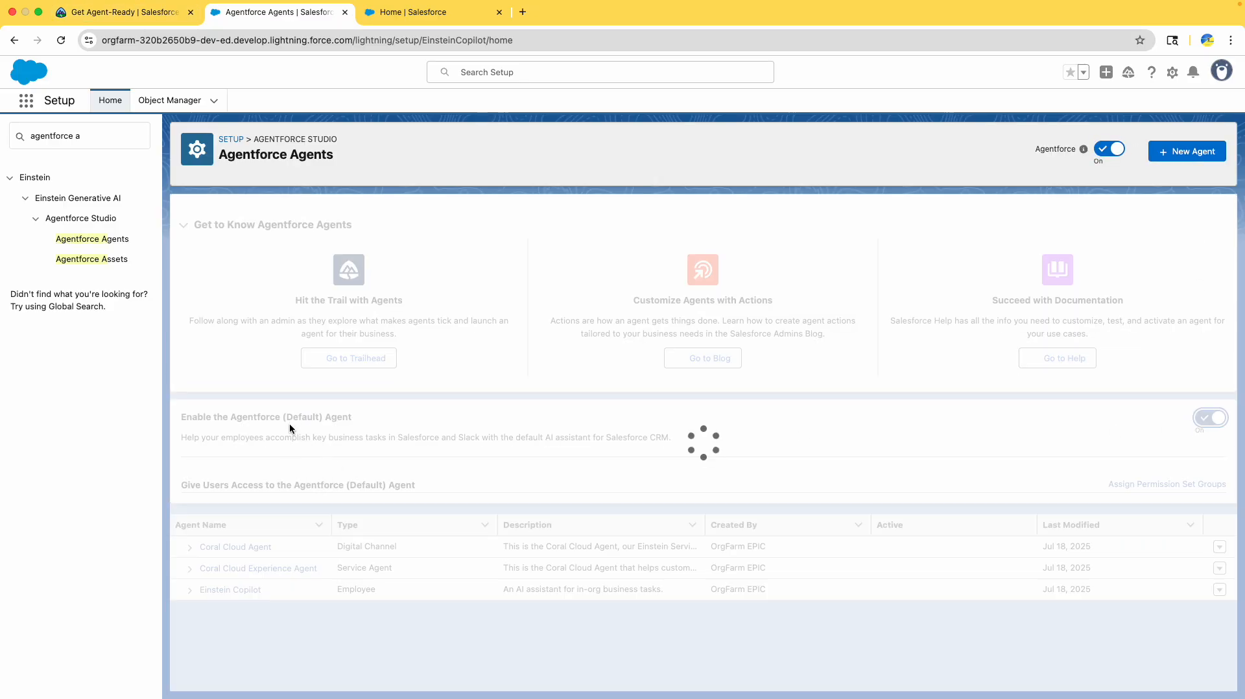
drag(290, 425, 354, 424)
drag(376, 642, 269, 537)
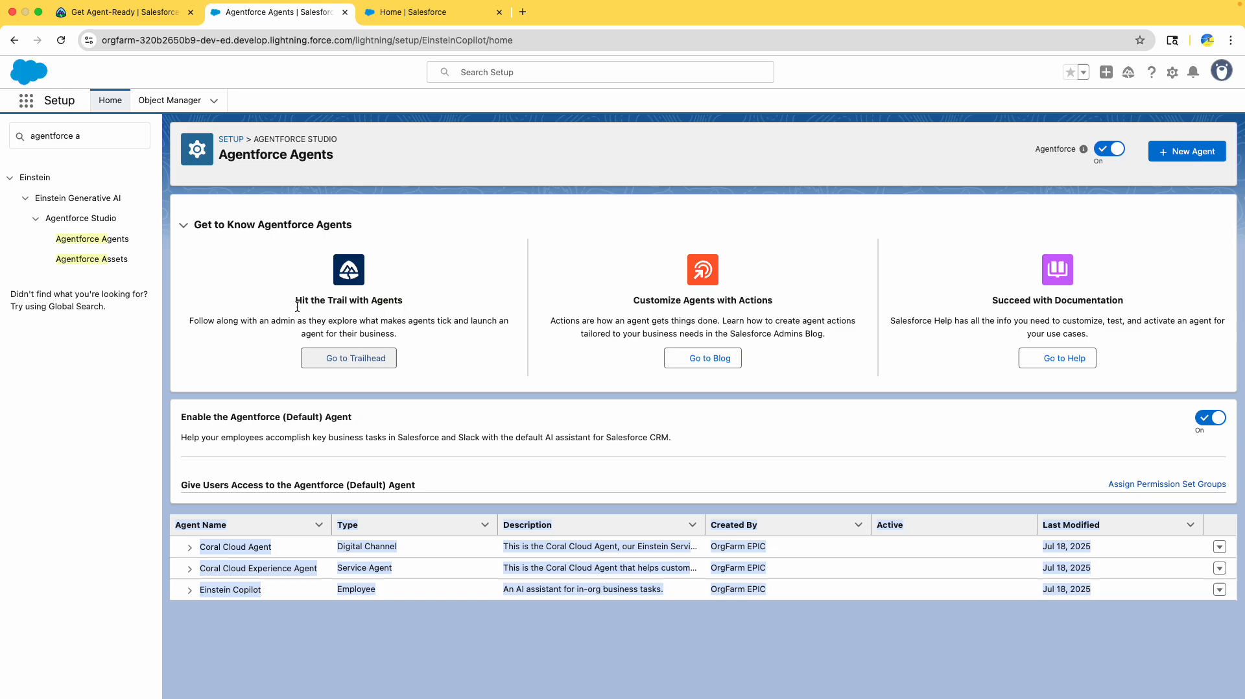
click(61, 40)
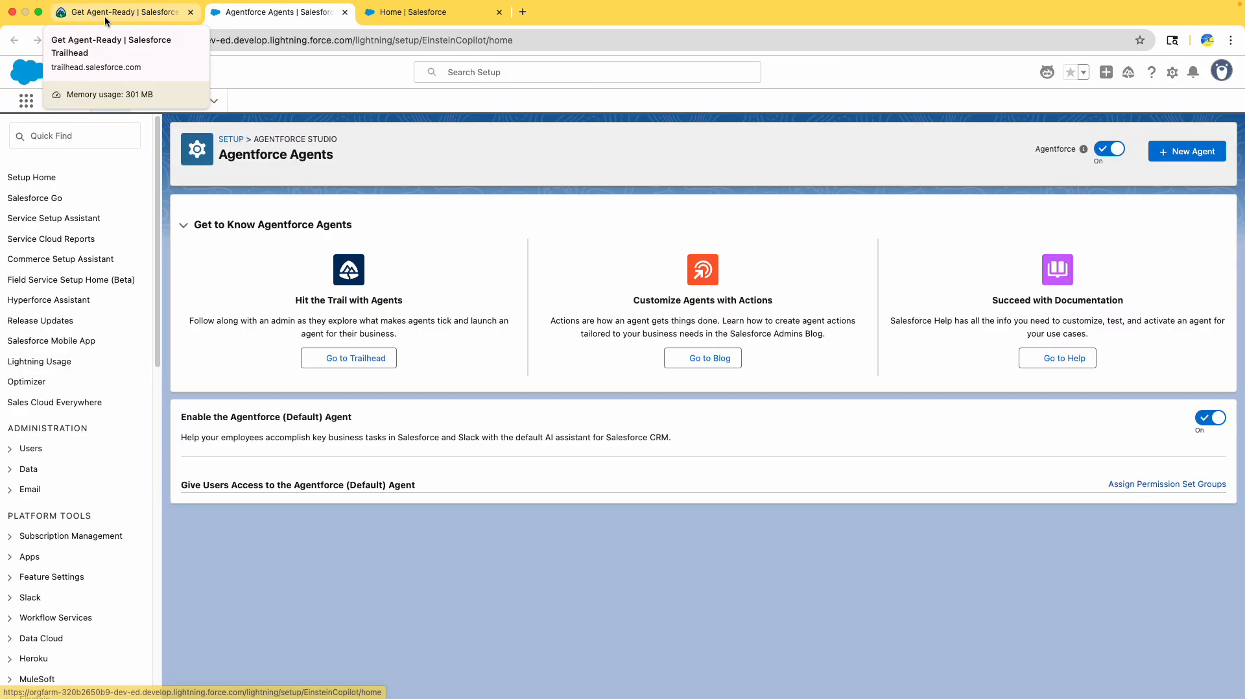
- Check the Trailhead step about the default agent against the Agentforce Agents page
click(103, 16)
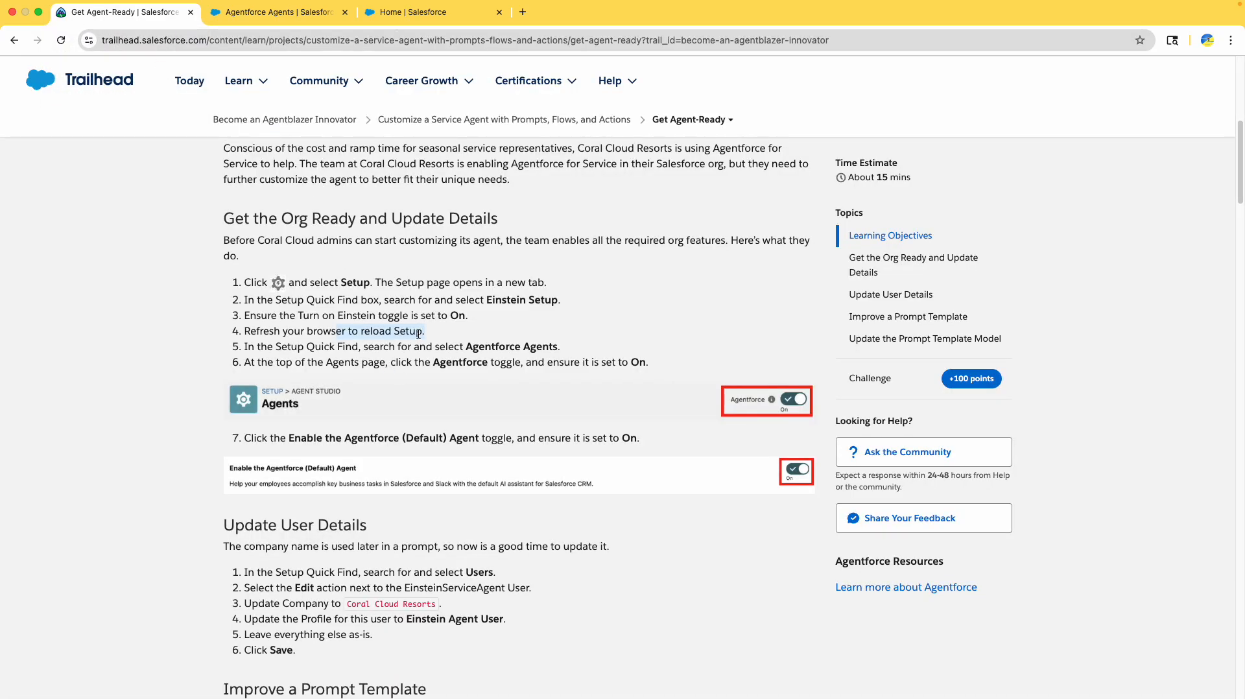
scroll(422, 368, down, 2)
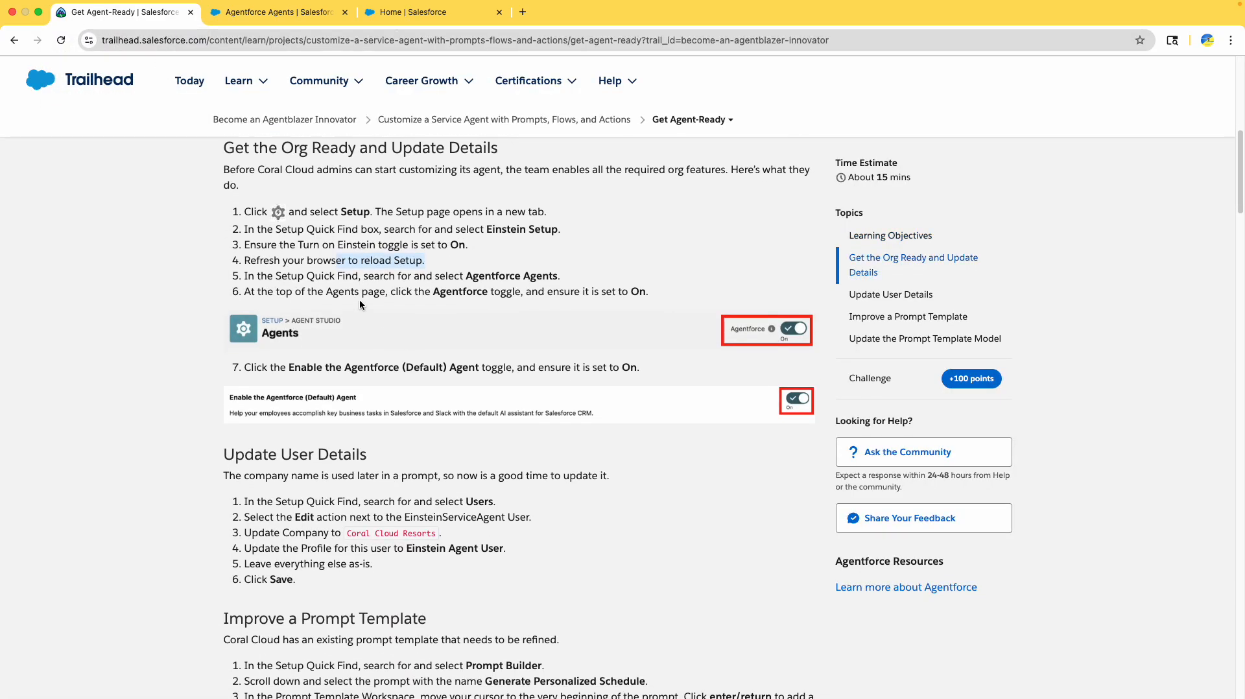
scroll(310, 363, down, 2)
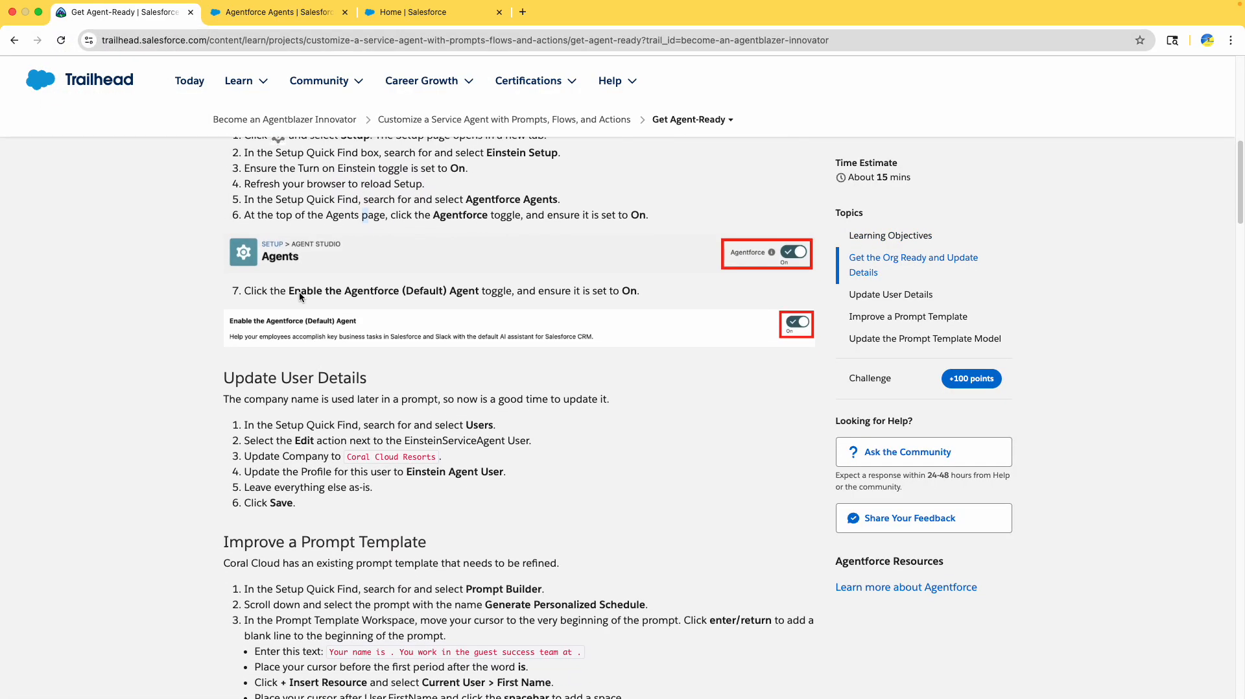
drag(290, 291, 620, 291)
scroll(620, 328, down, 4)
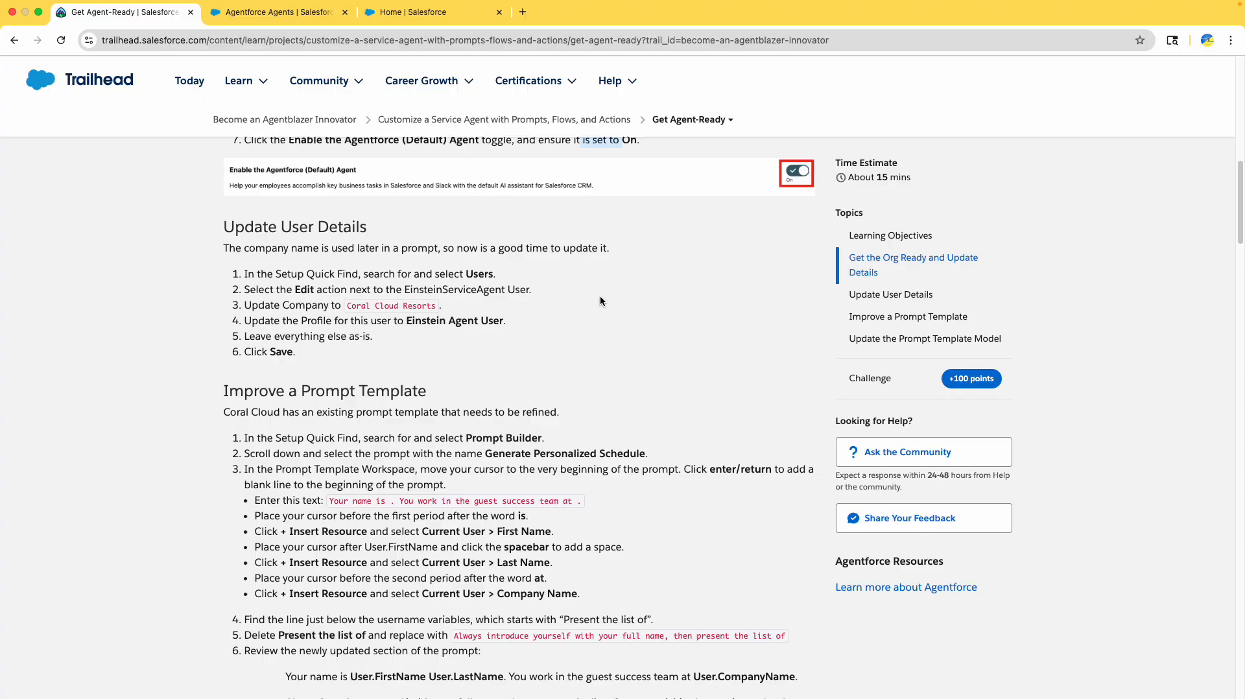
scroll(397, 292, up, 2)
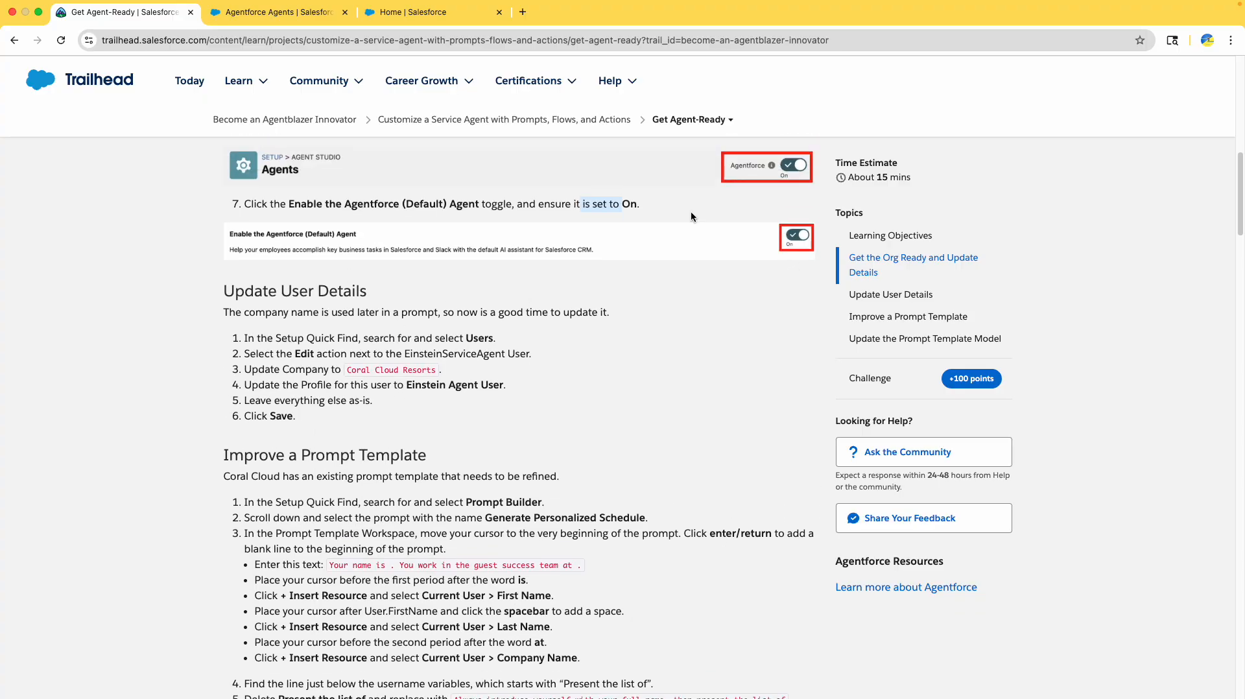
click(279, 11)
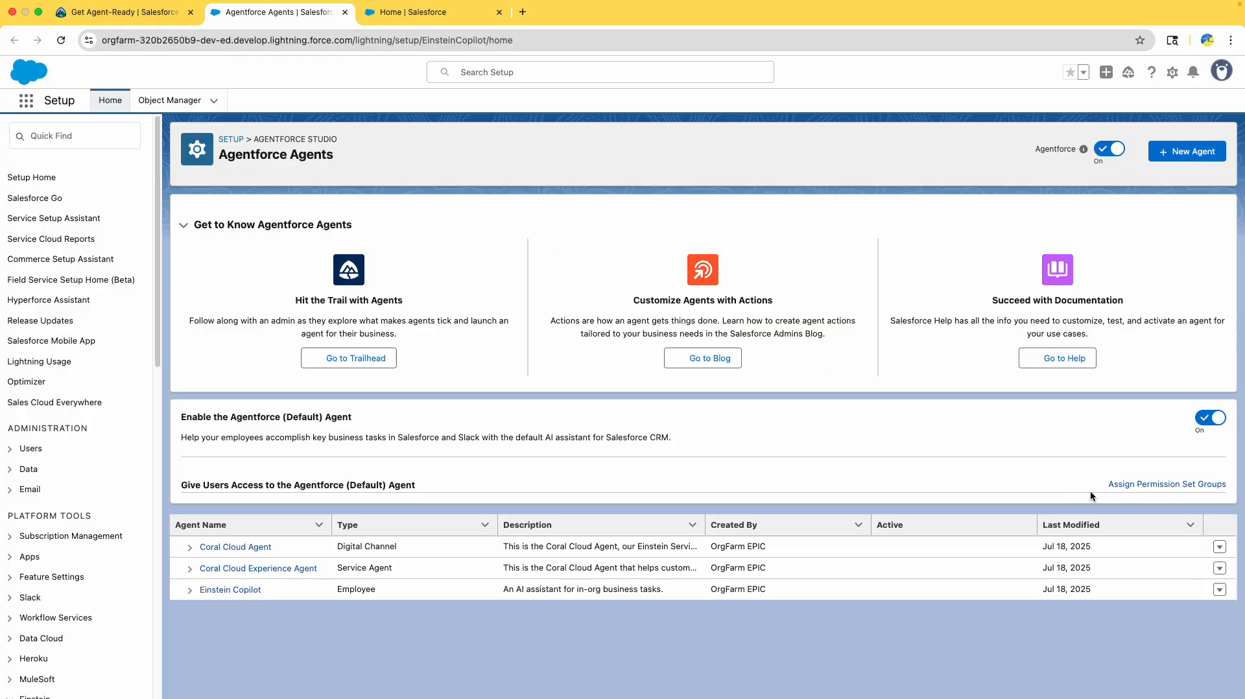
drag(207, 417, 406, 422)
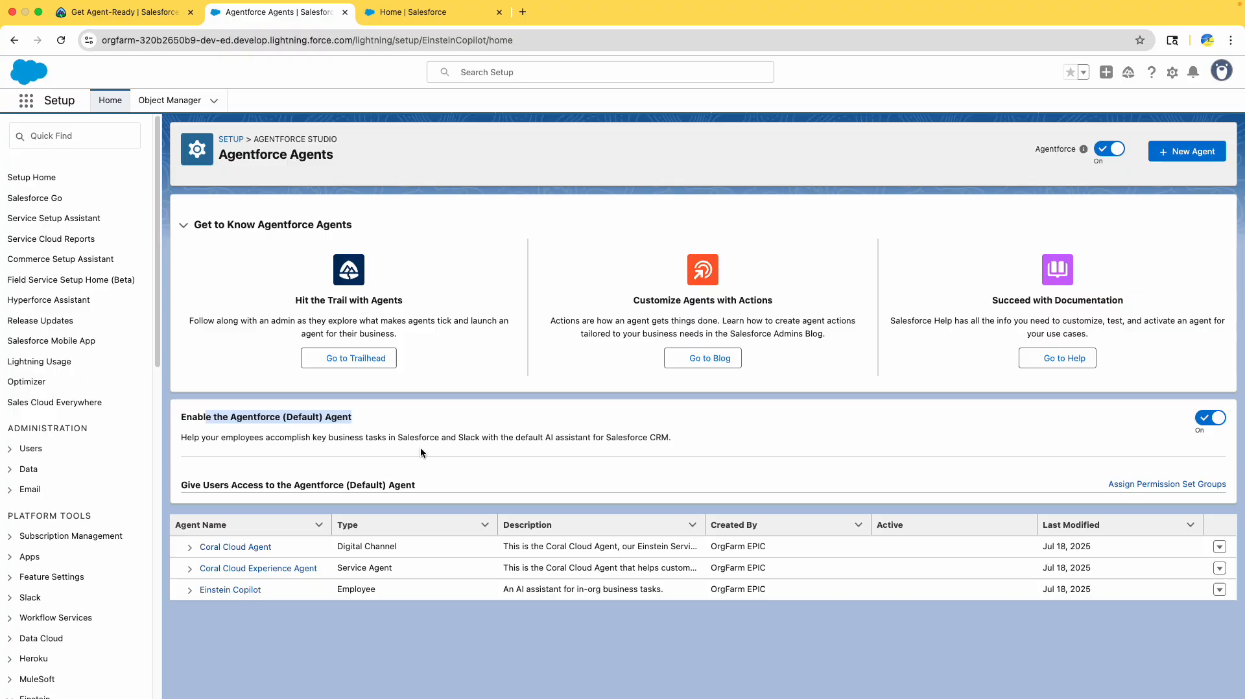
- Read Trailhead's Update User Details steps, noting the Coral Cloud Resorts company name
click(108, 19)
scroll(300, 441, down, 2)
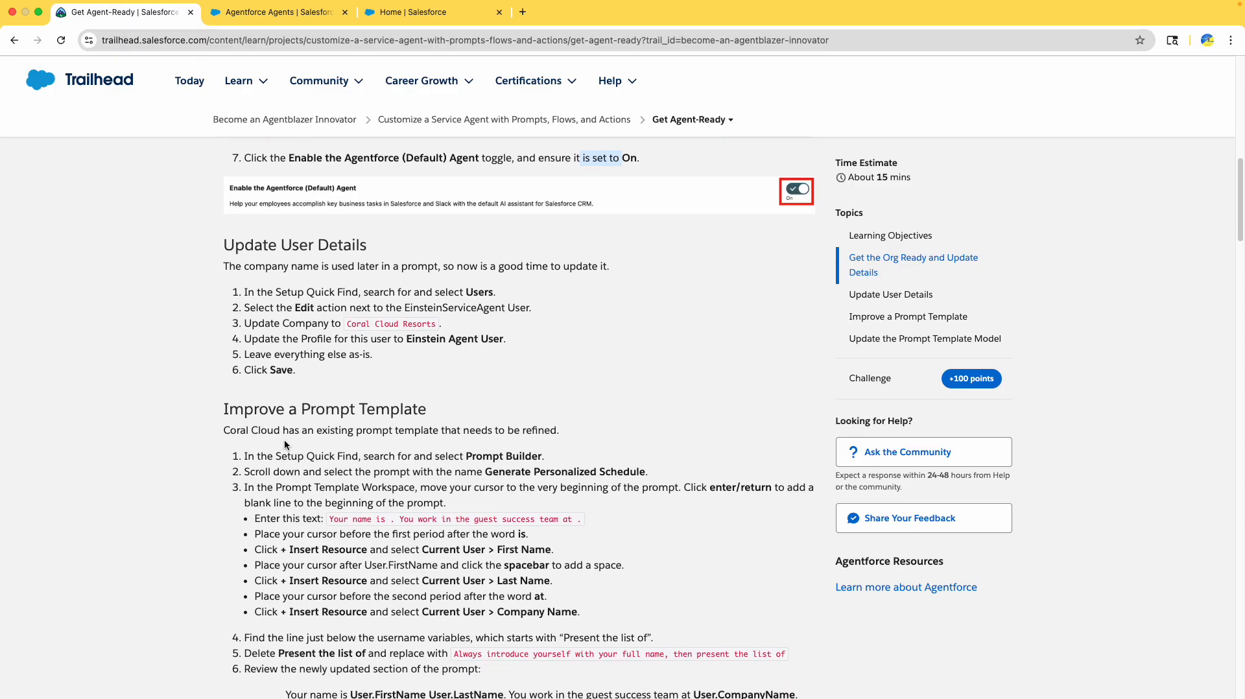
click(314, 289)
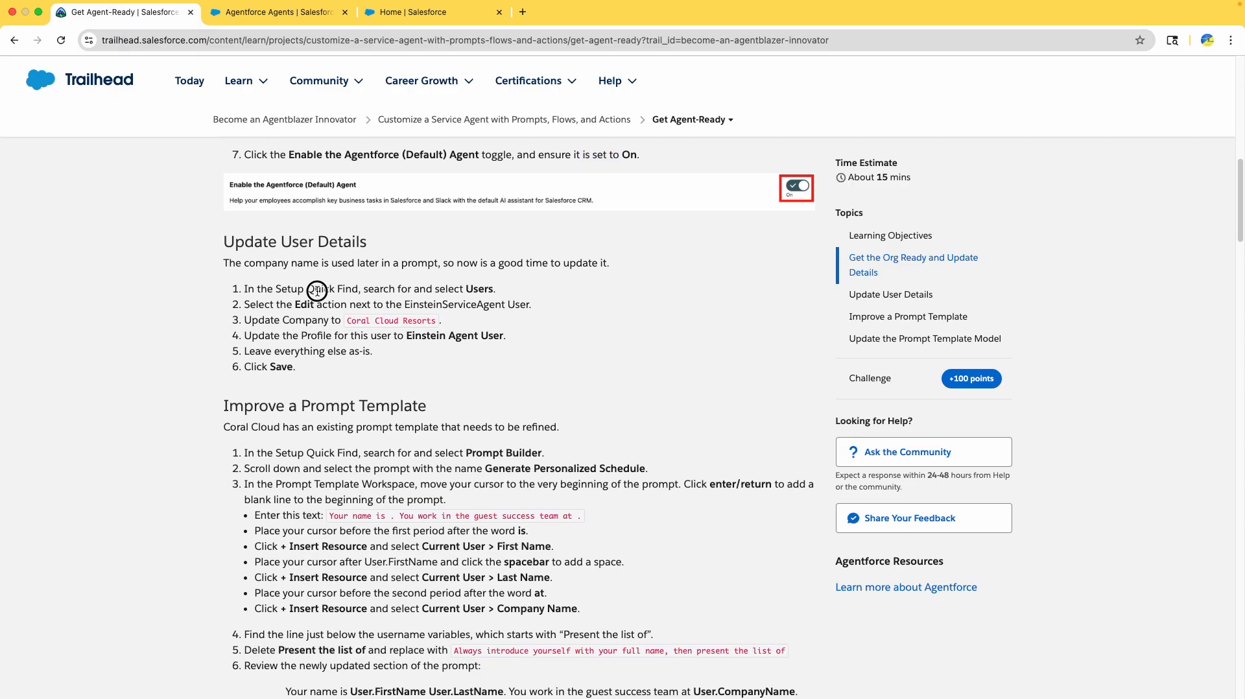
double_click(480, 289)
drag(234, 242, 383, 245)
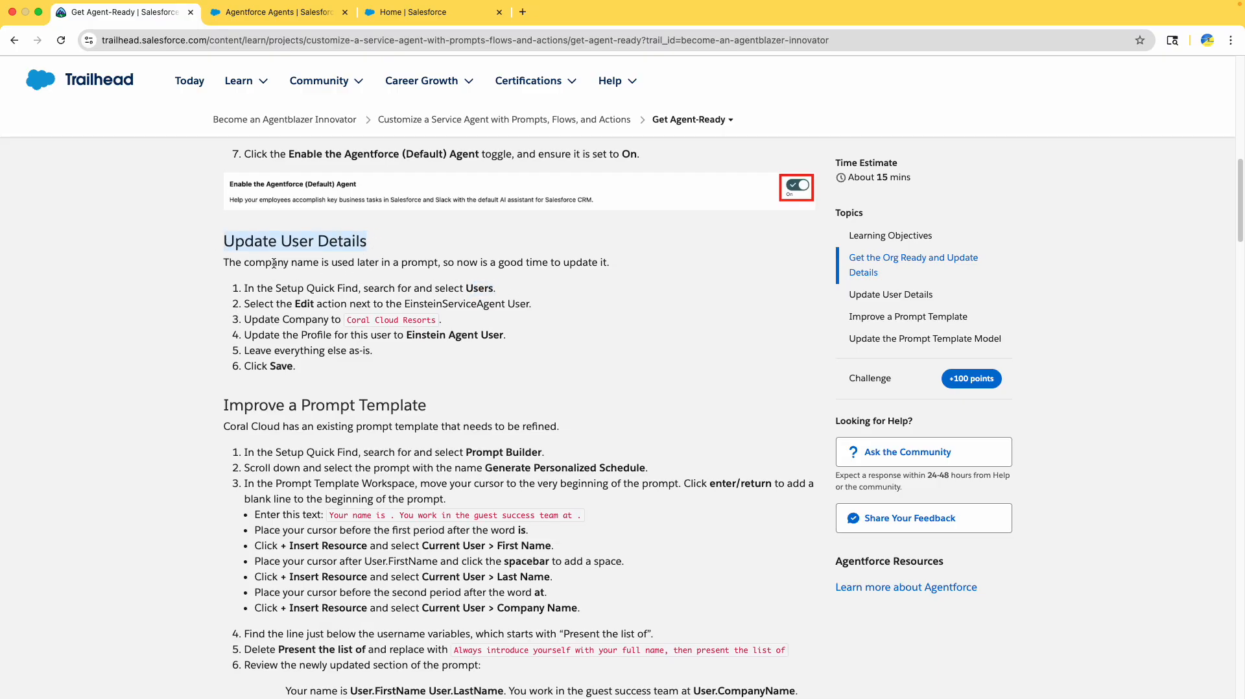
drag(274, 264, 395, 264)
click(387, 266)
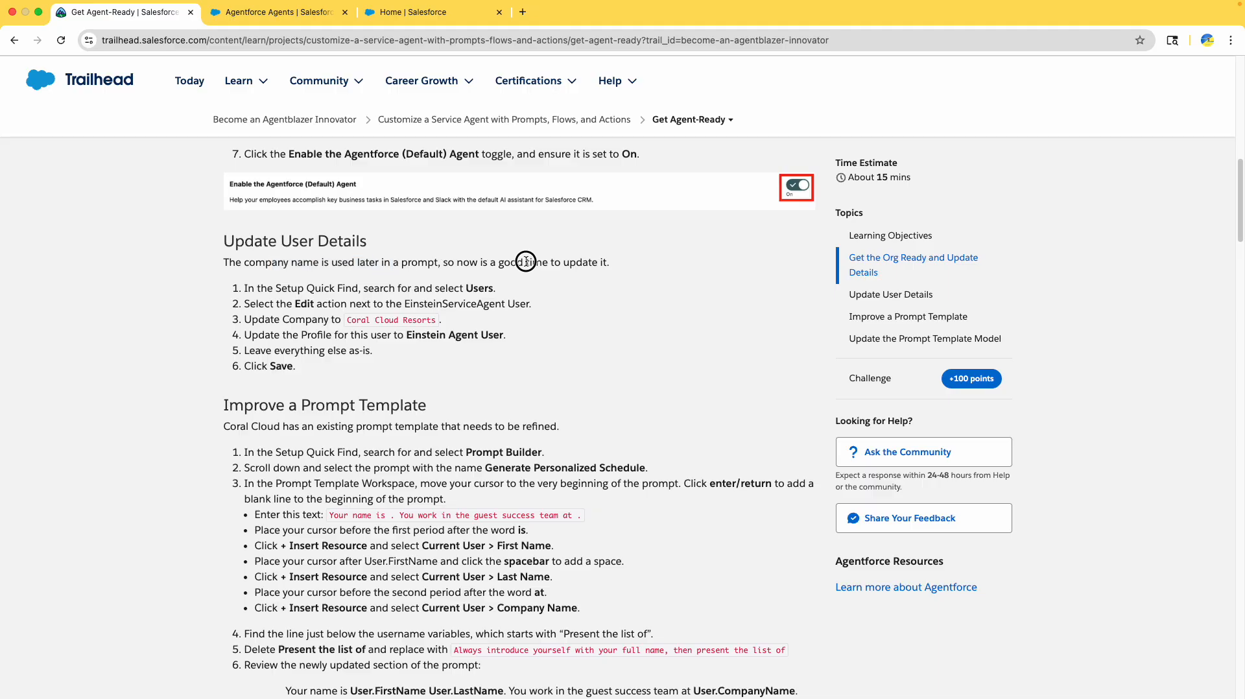
double_click(480, 288)
drag(346, 320, 434, 325)
key(super+c)
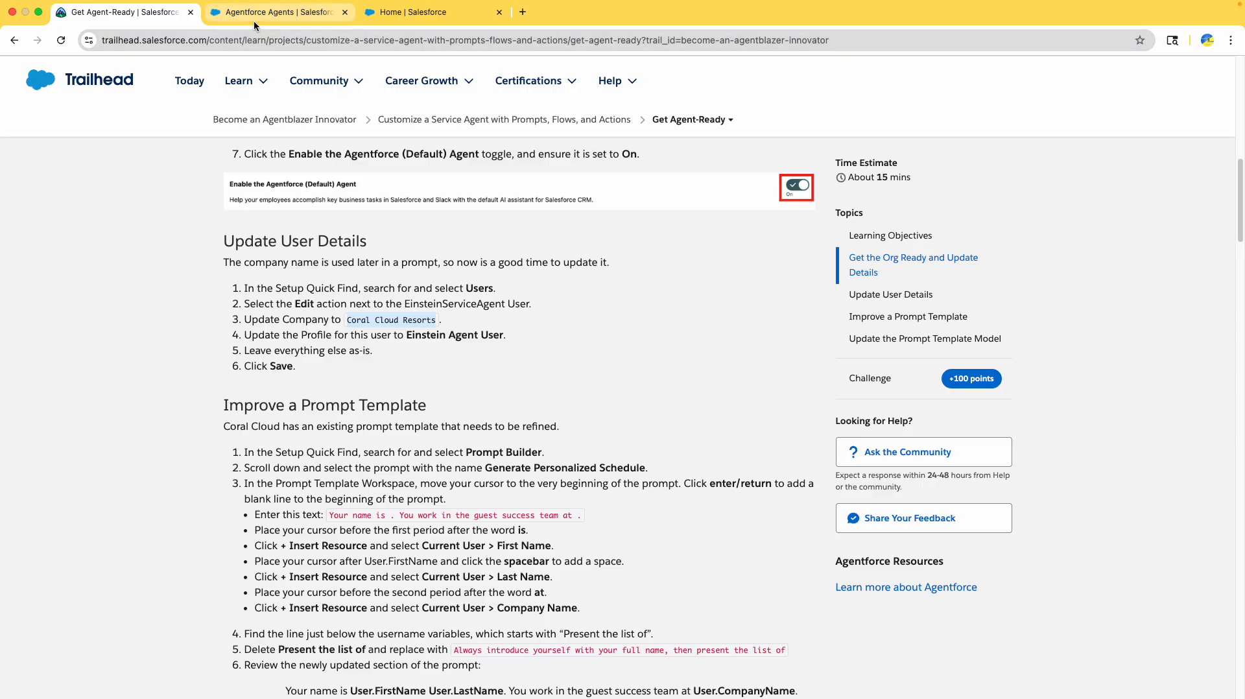
- Filter the Setup menu with the Quick Find term 'users'
click(255, 19)
click(91, 137)
text(users)
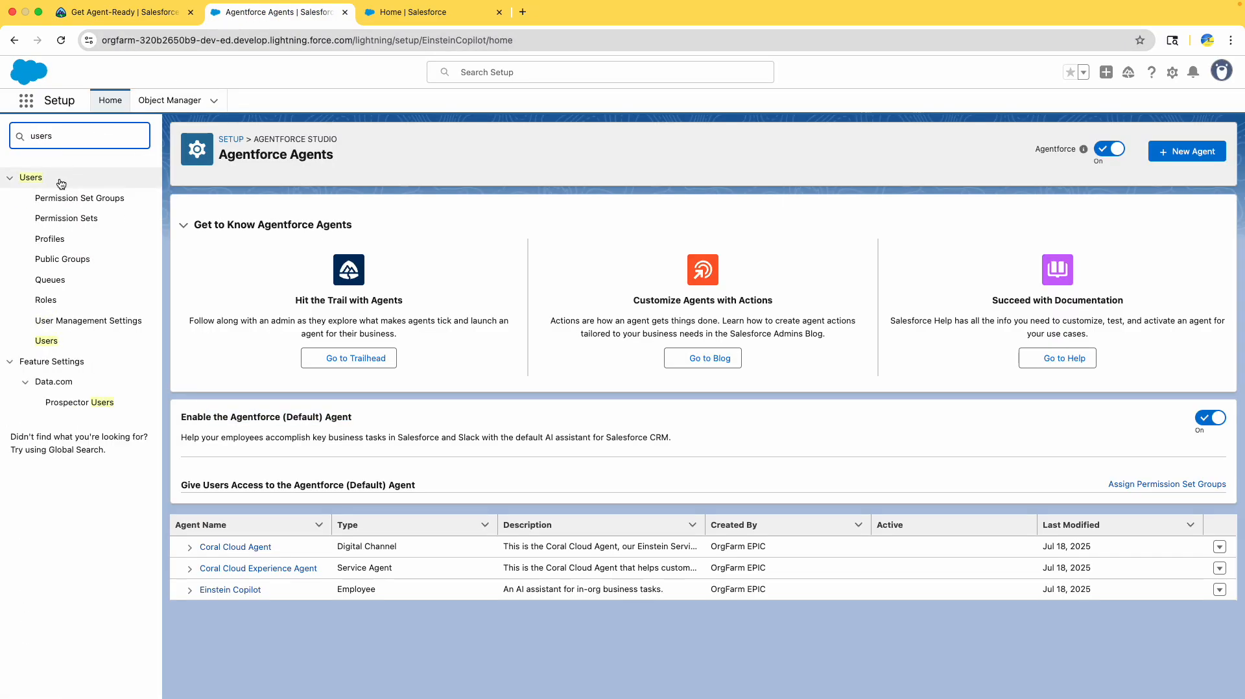
- From Setup's Users list, open the EinsteinServiceAgent User record in edit mode
click(47, 341)
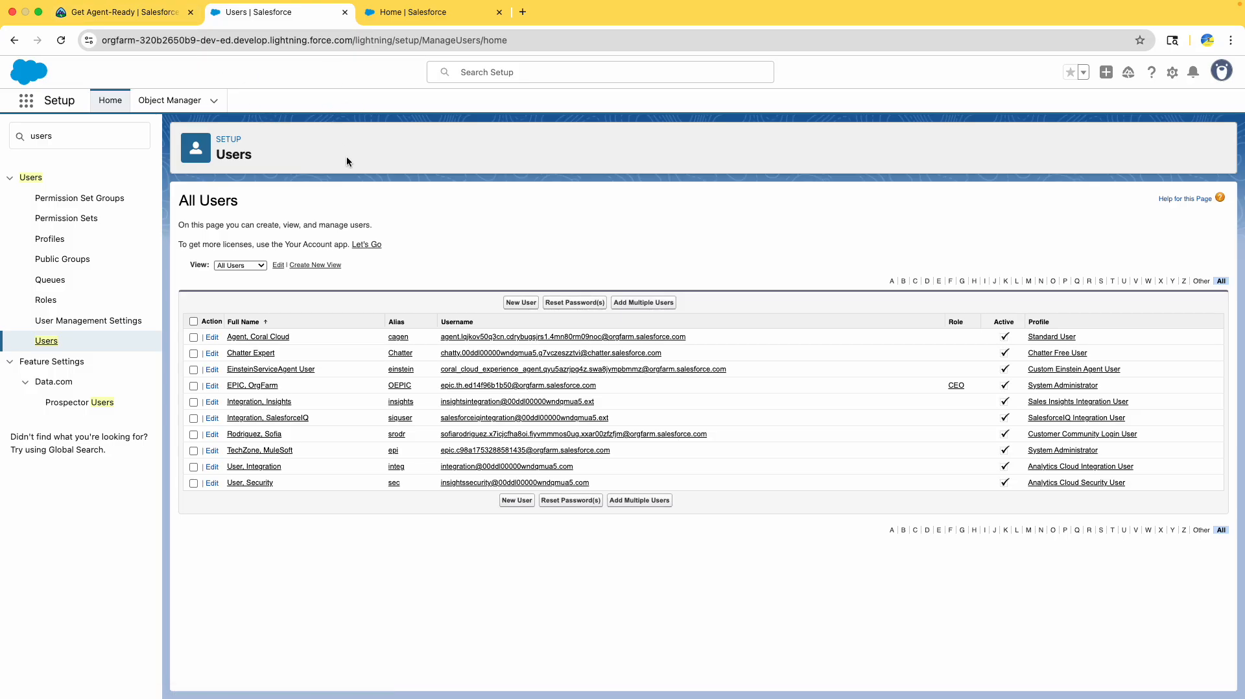
click(148, 9)
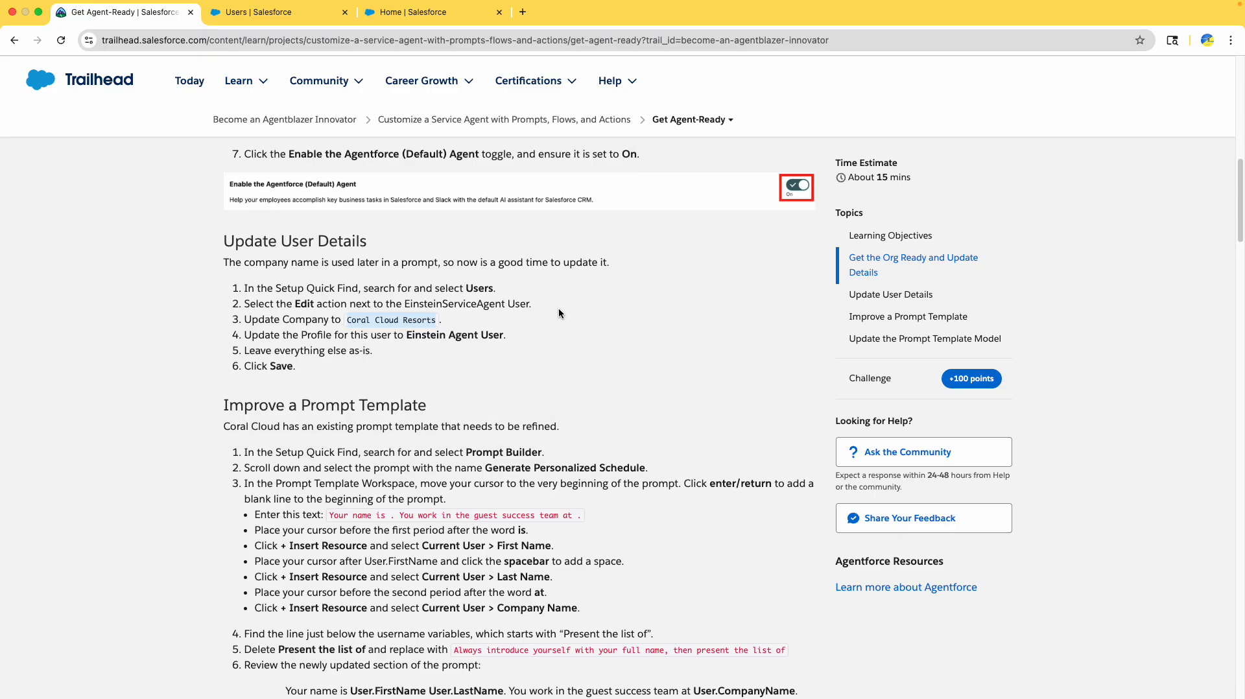
double_click(471, 305)
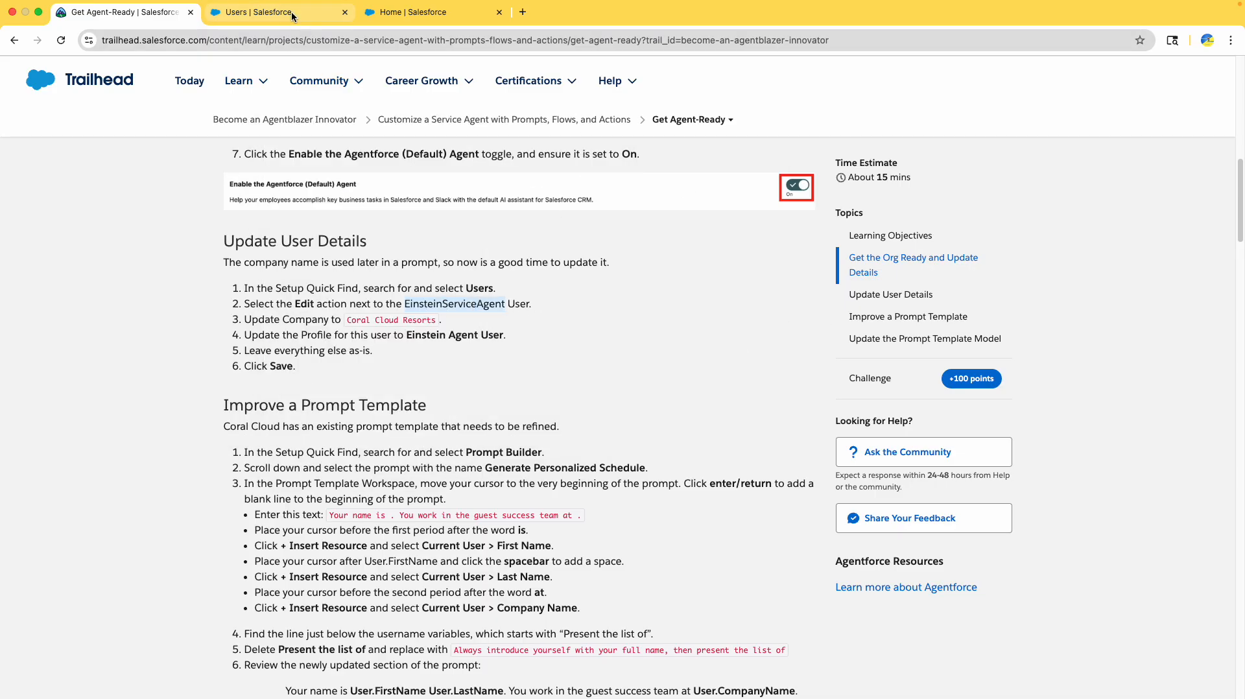
click(279, 12)
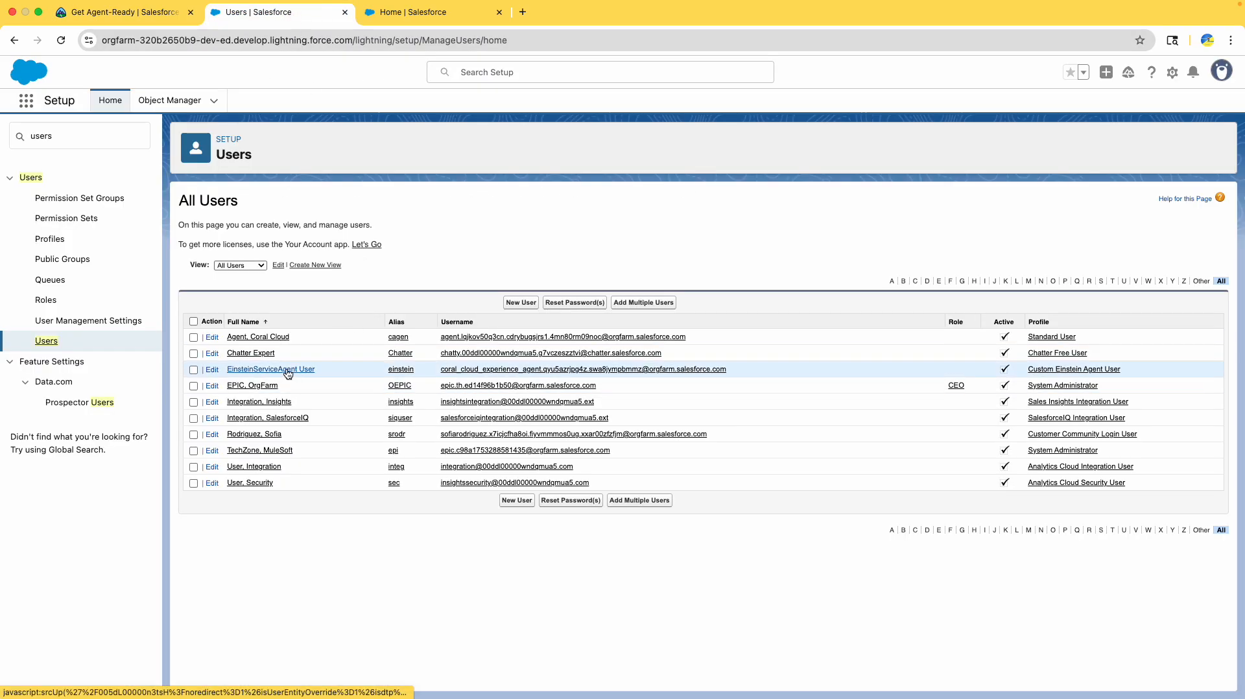
click(212, 371)
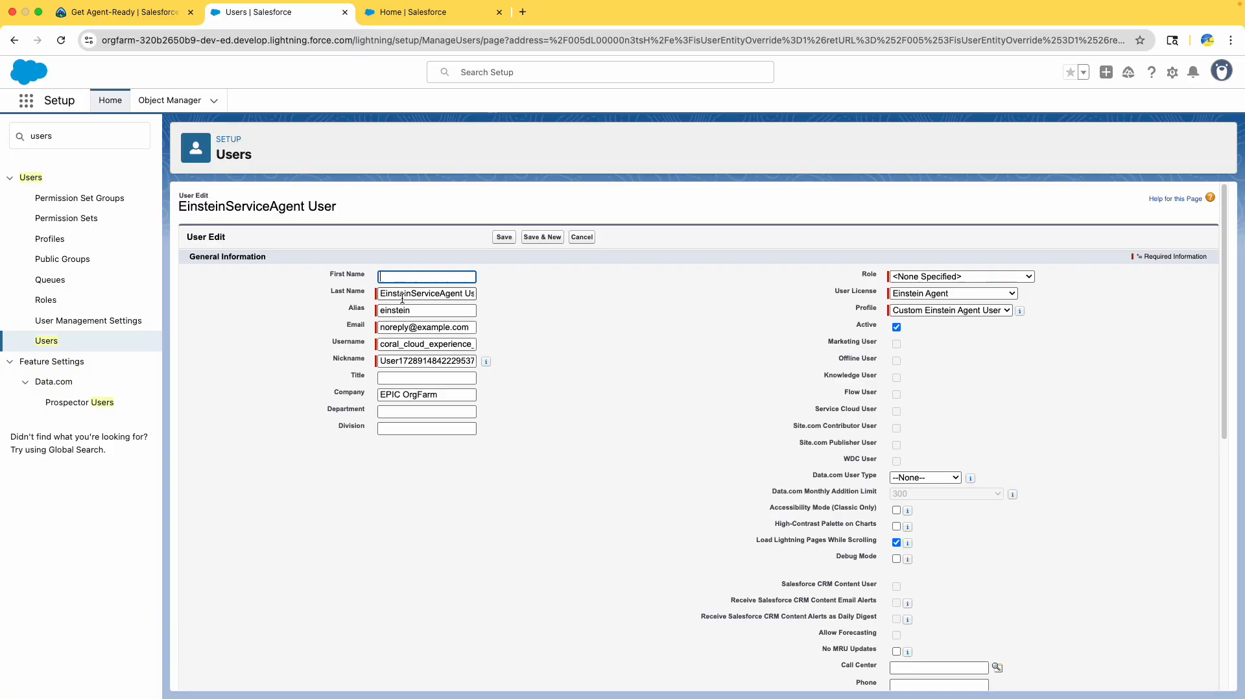
- Replace the Company value EPIC OrgFarm with Coral Cloud Resorts
double_click(418, 395)
key(super+a)
key(super+v)
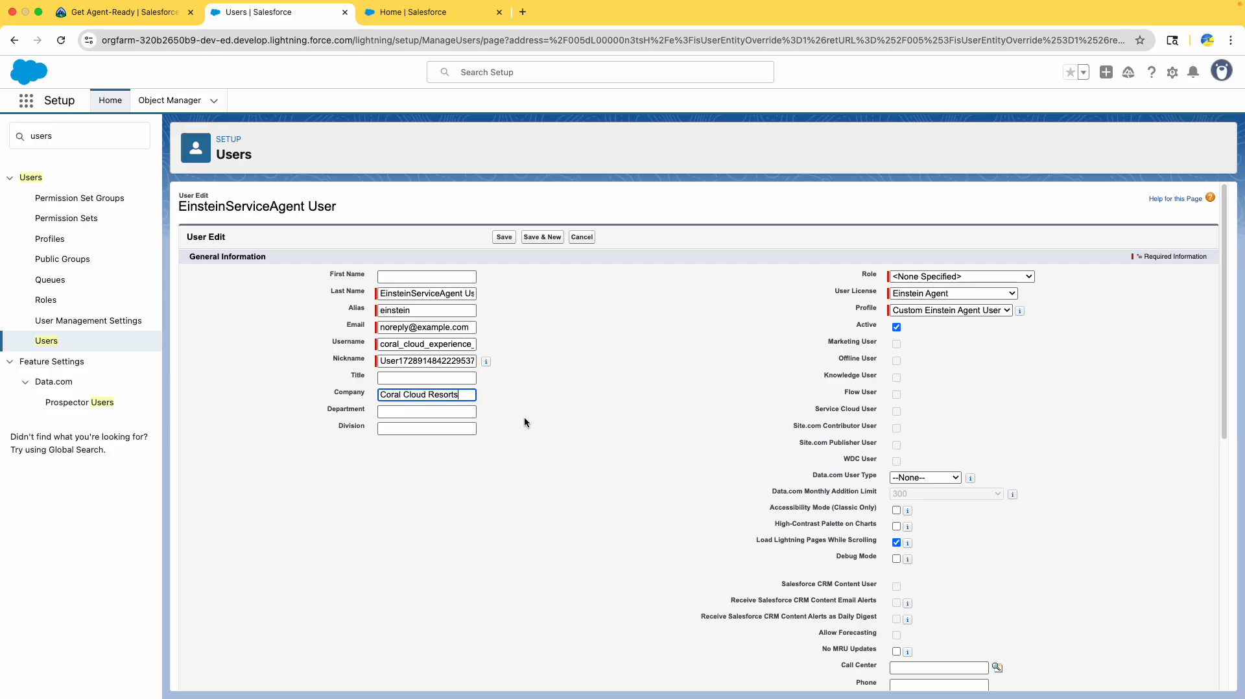
- Set the user's Profile to Einstein Agent User, as the lesson specifies
click(109, 13)
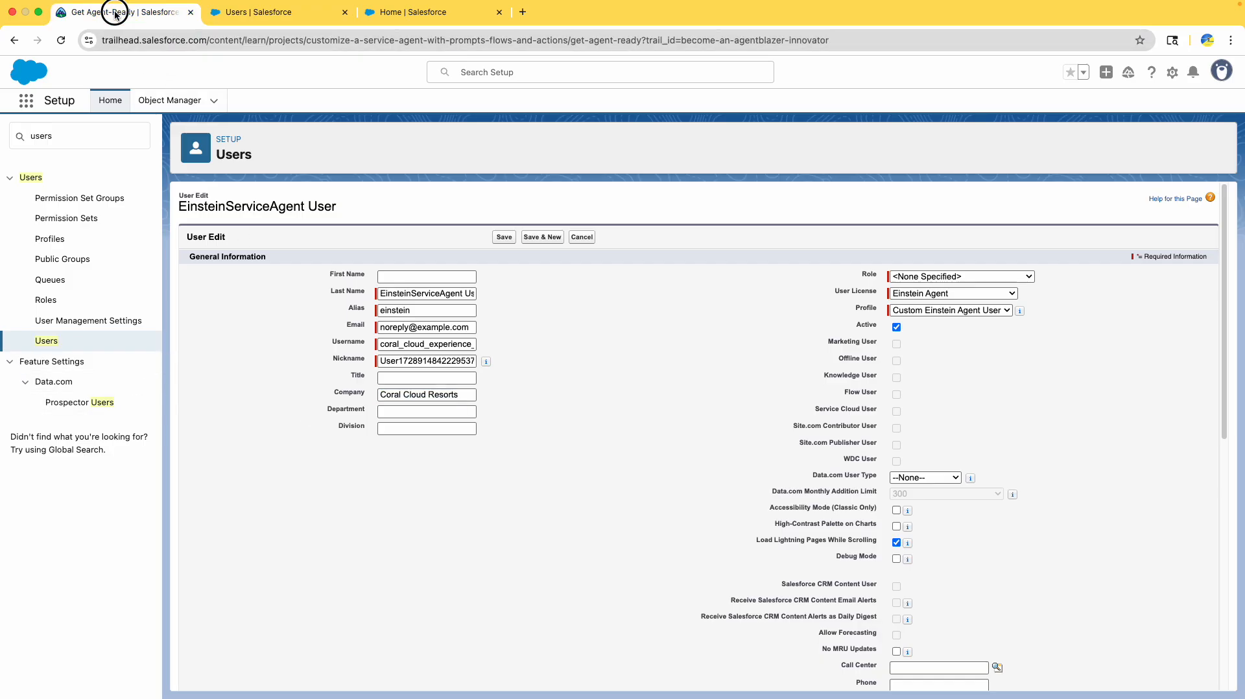
scroll(389, 349, down, 1)
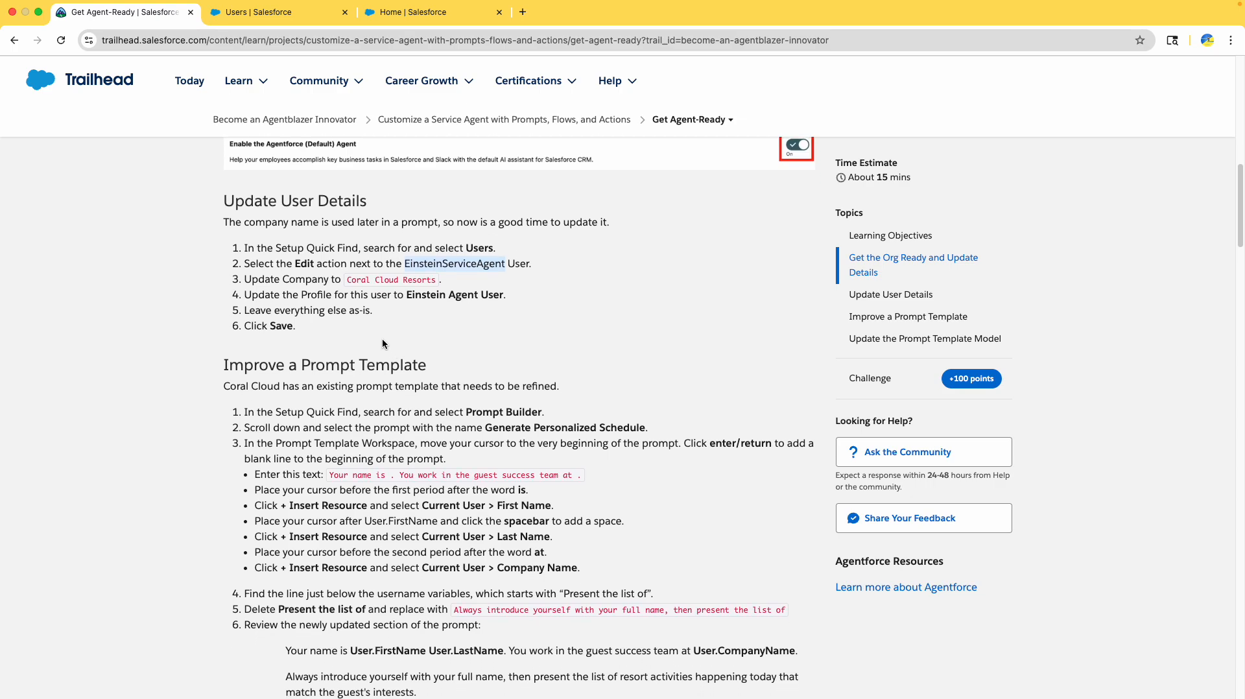
double_click(306, 295)
double_click(374, 296)
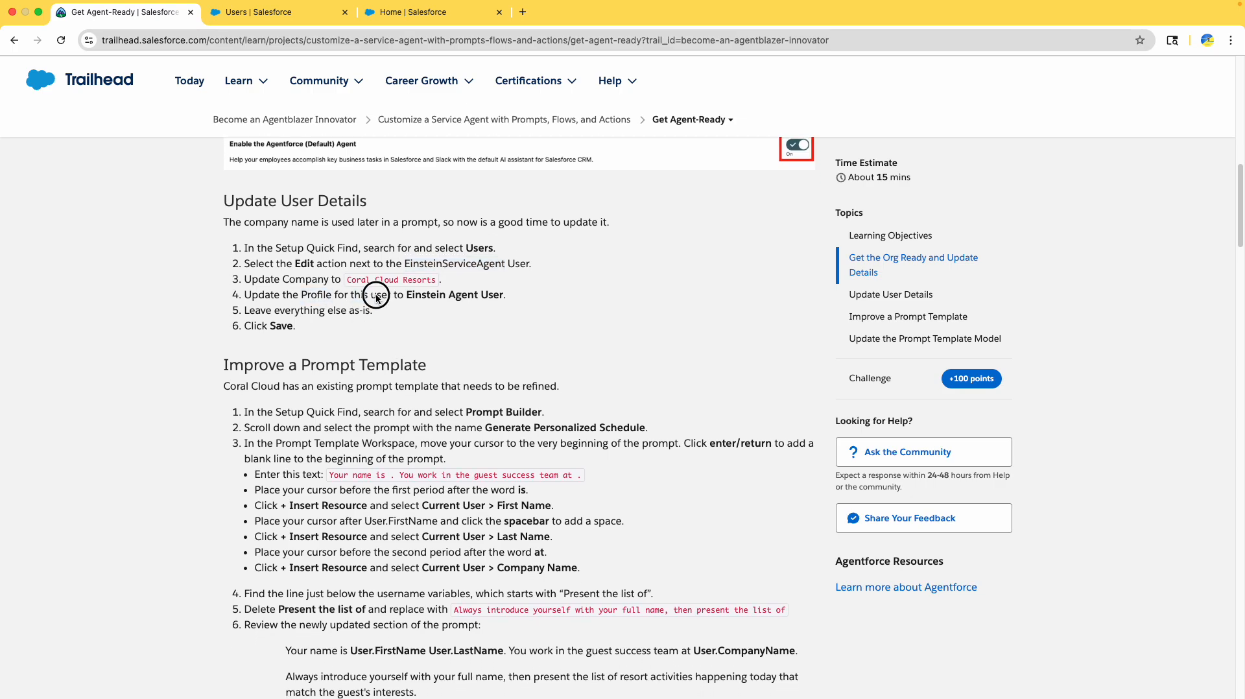
drag(407, 296, 409, 296)
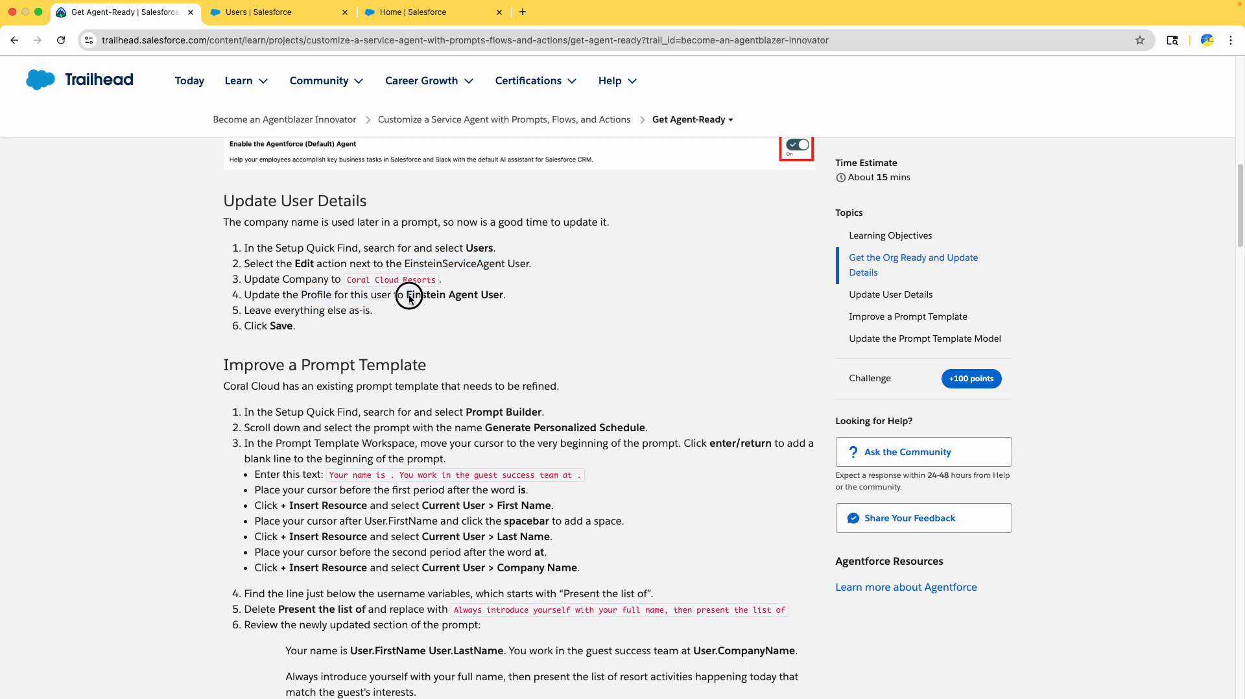
click(253, 16)
click(923, 313)
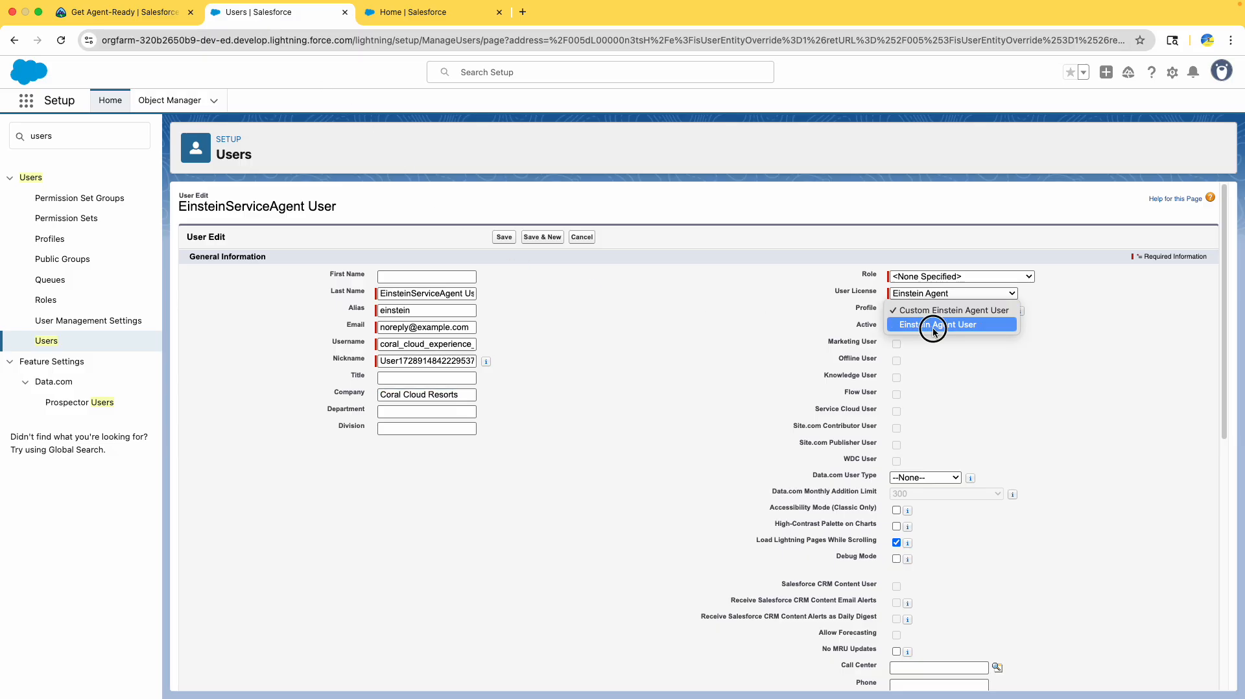
click(932, 326)
- Save the EinsteinServiceAgent User's changes and return to the Trailhead lesson
scroll(733, 392, down, 5)
scroll(734, 398, down, 3)
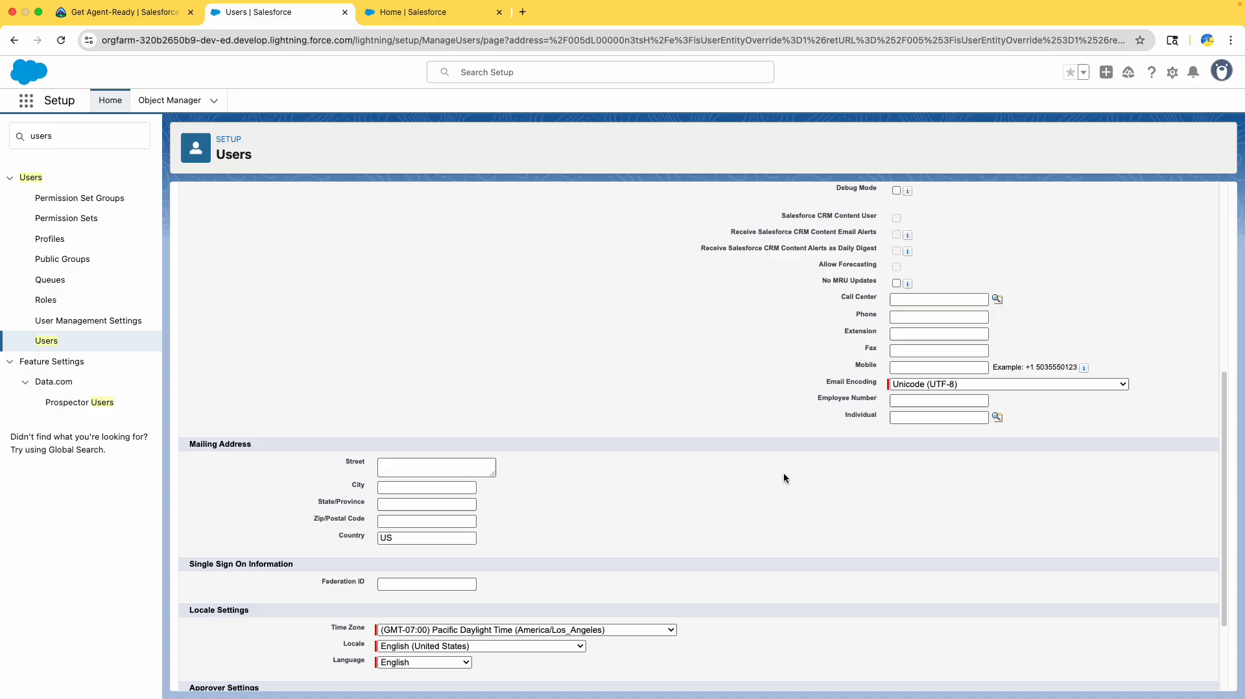
scroll(789, 564, down, 10)
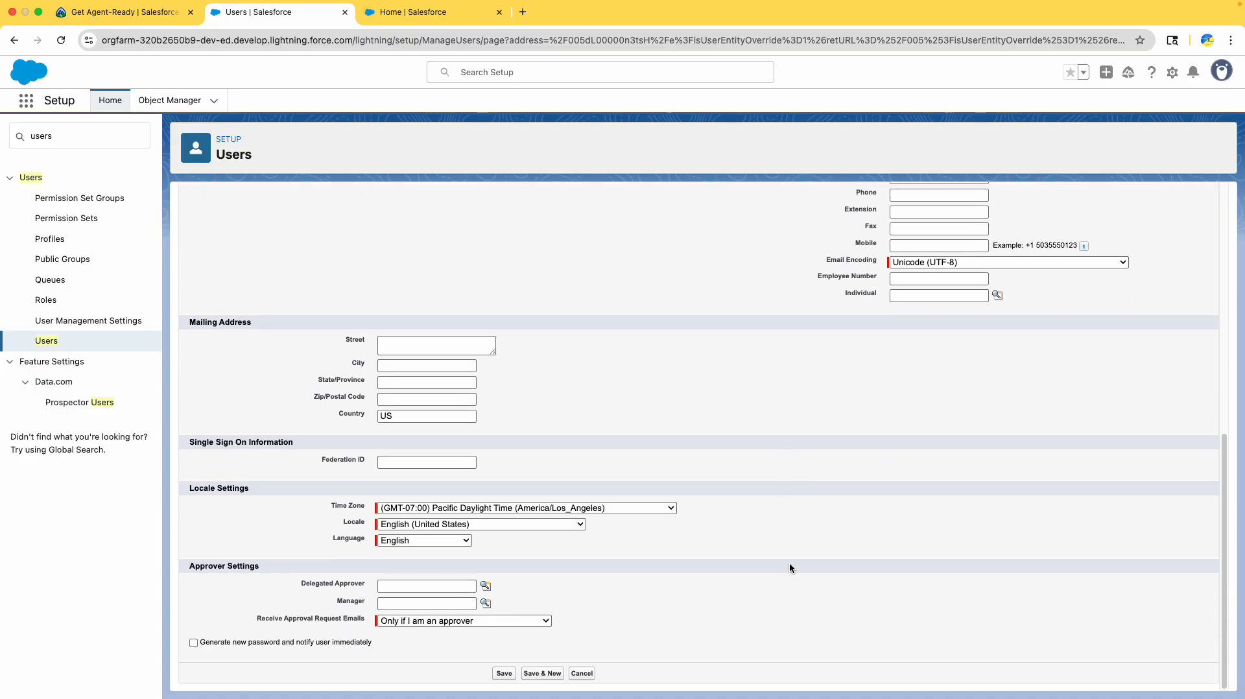
click(504, 675)
click(110, 12)
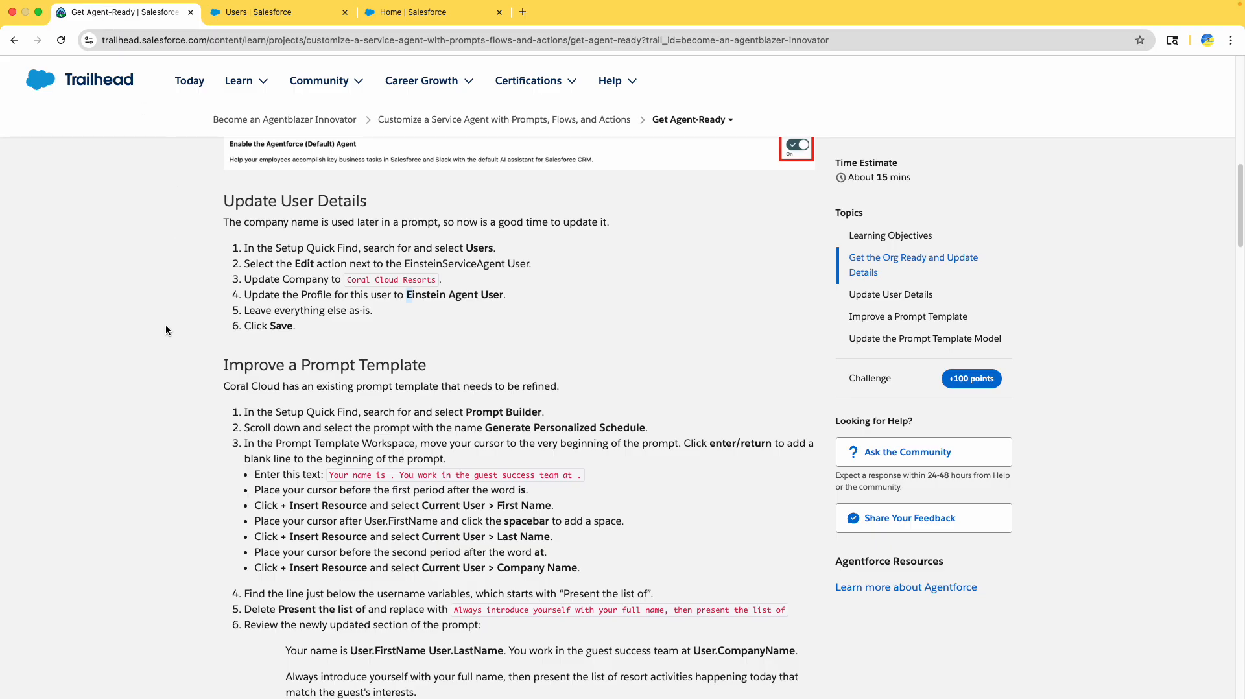
- Read the Improve a Prompt Template instructions, then return to Setup's Quick Find box
scroll(294, 181, down, 5)
drag(294, 181, 240, 158)
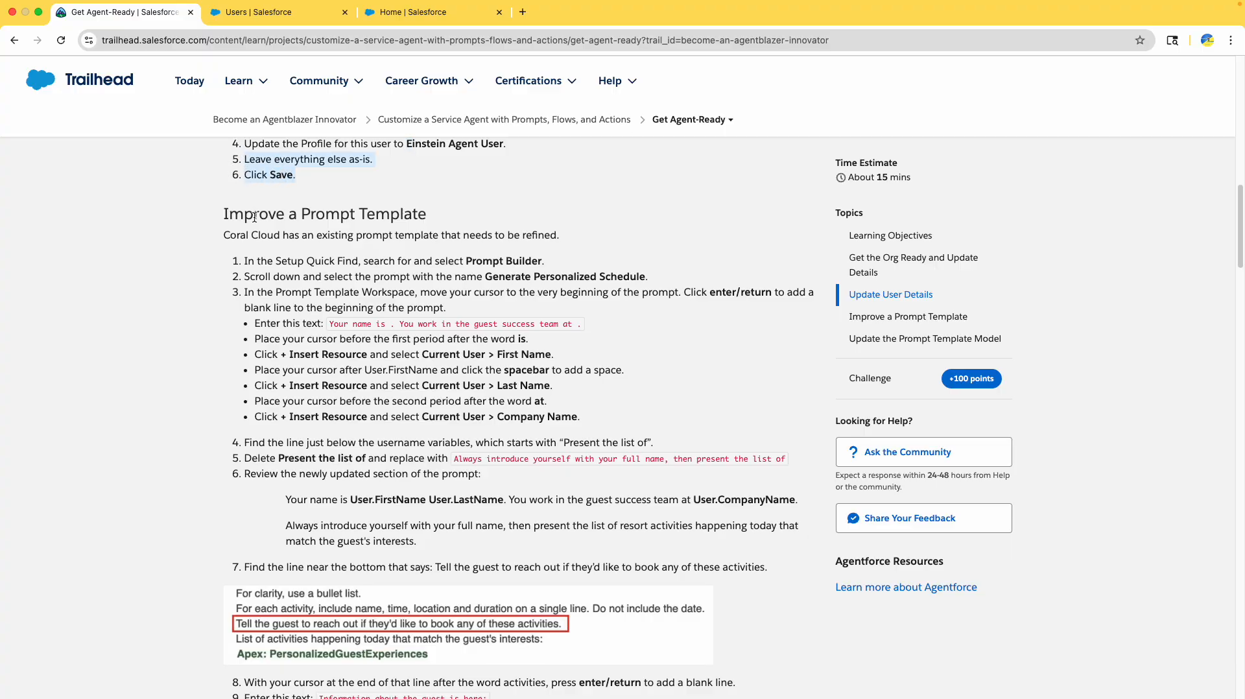
scroll(299, 316, down, 1)
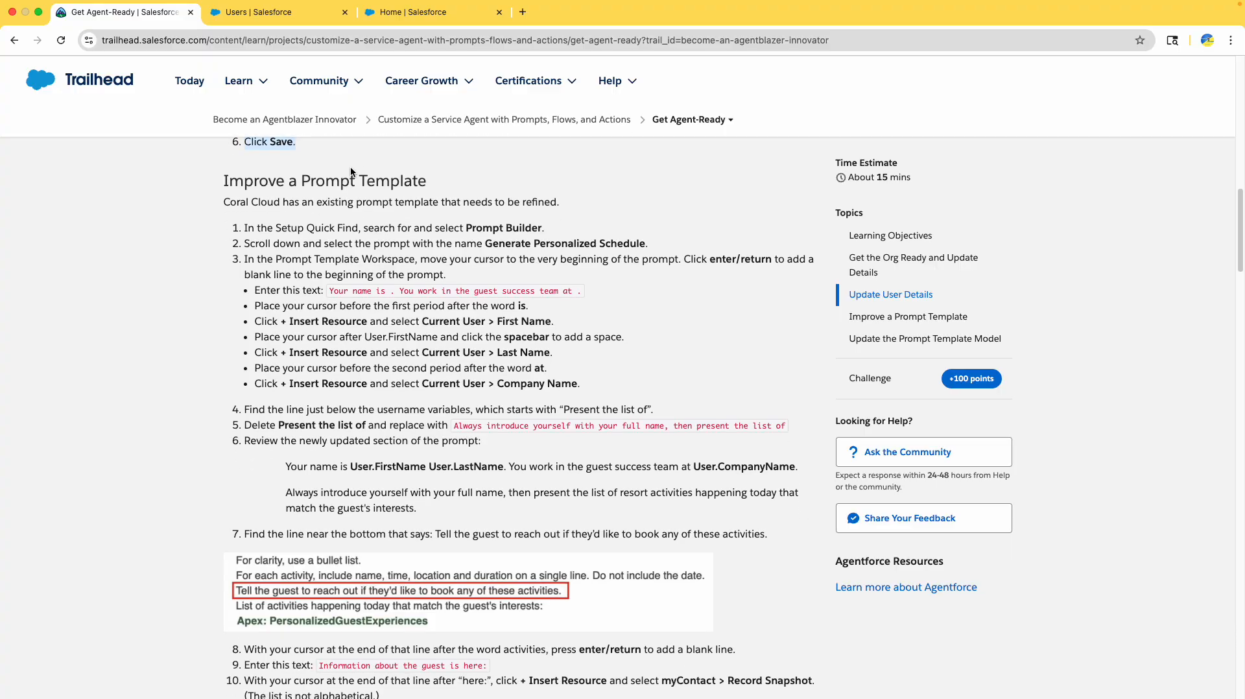
drag(318, 181, 279, 203)
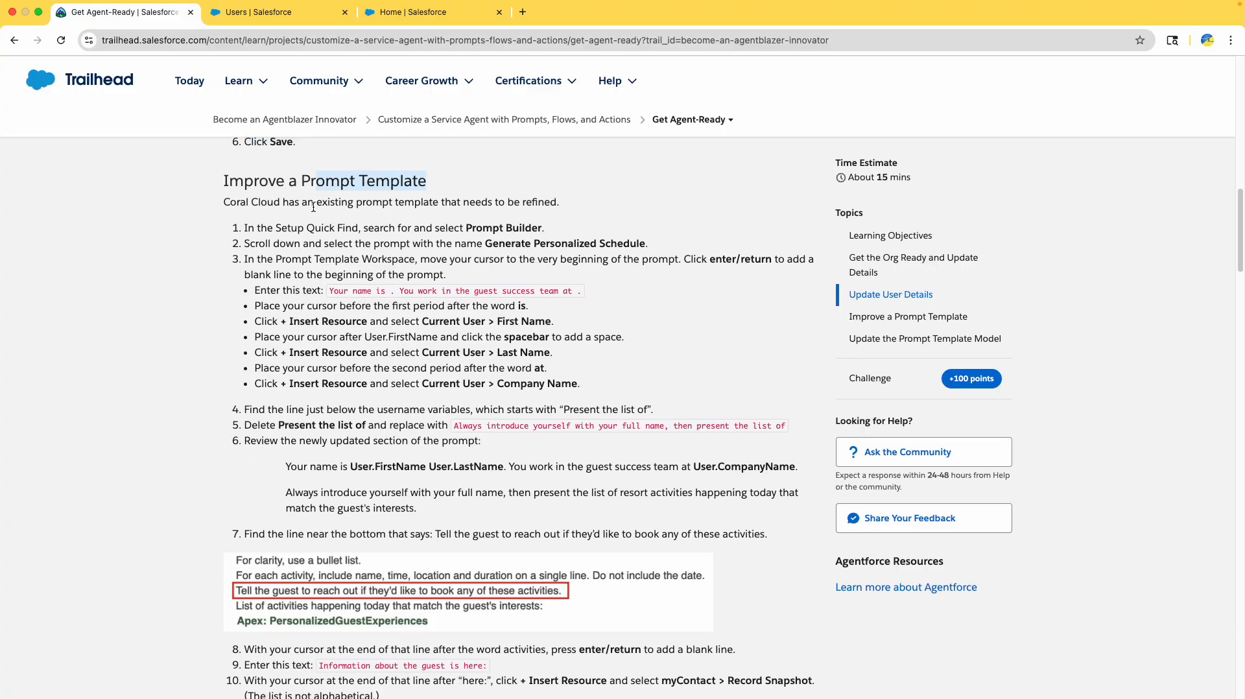
click(333, 202)
scroll(387, 213, up, 1)
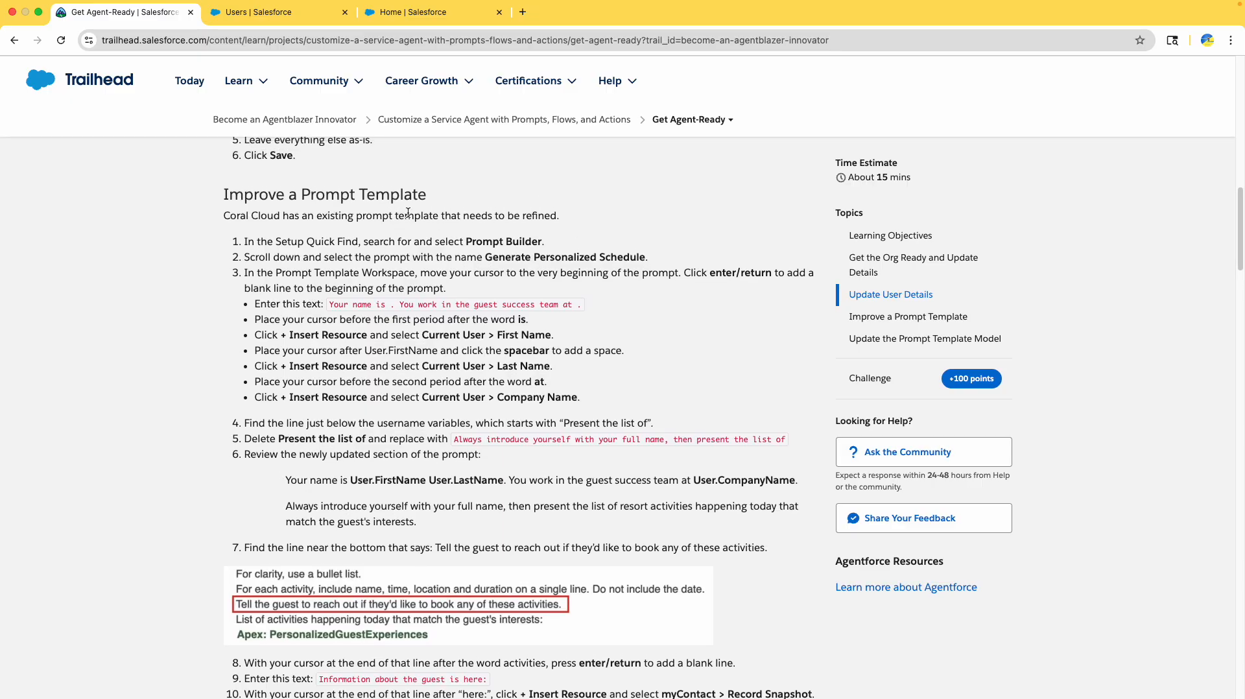
drag(506, 217, 545, 218)
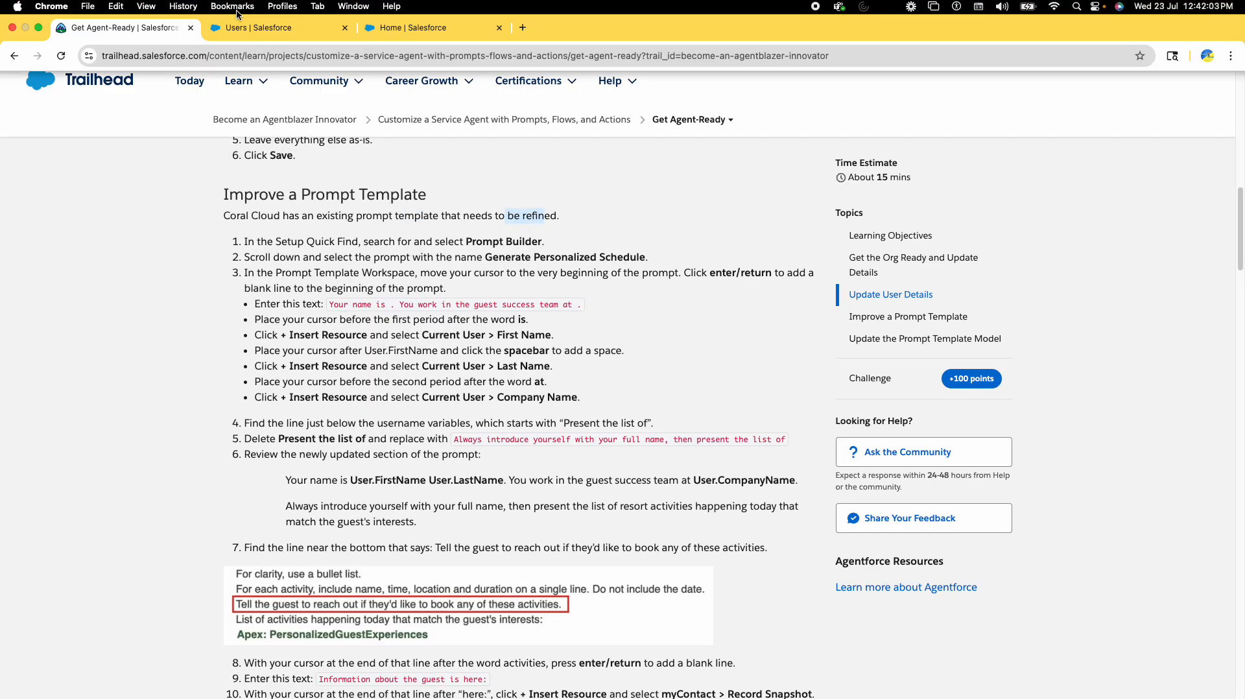
click(279, 14)
click(79, 143)
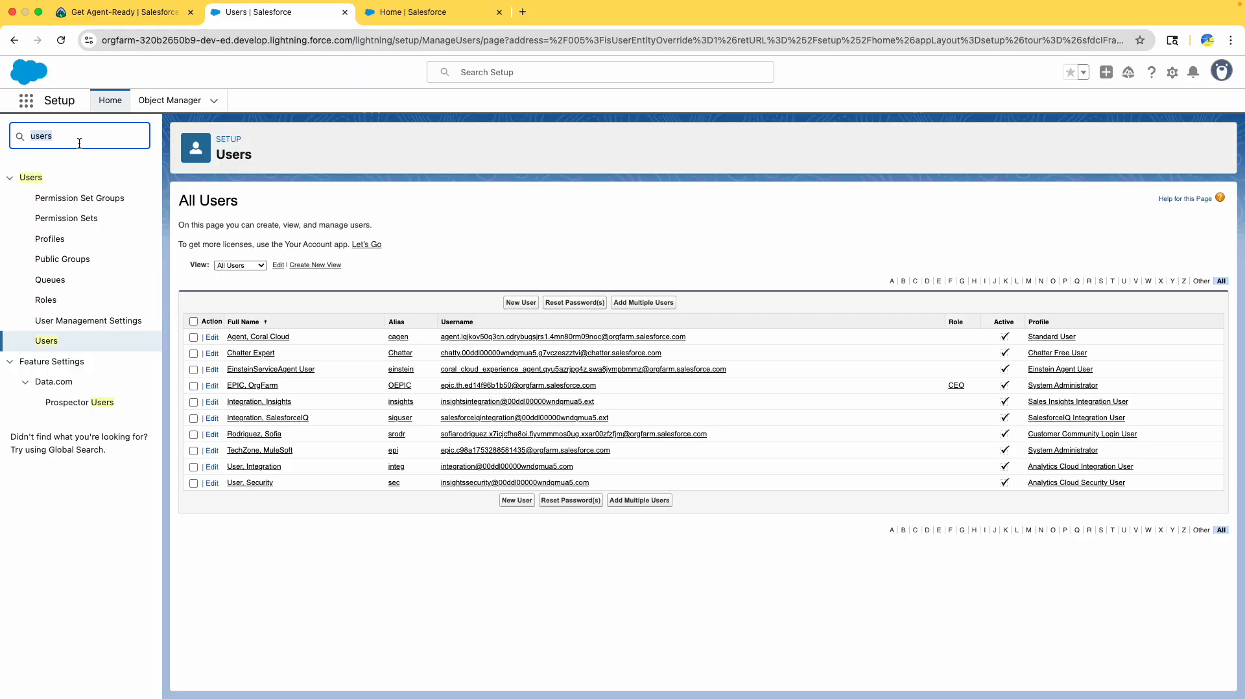
- Search Quick Find for 'promp', open Prompt Builder and locate Generate Personalized Schedule
text(promp)
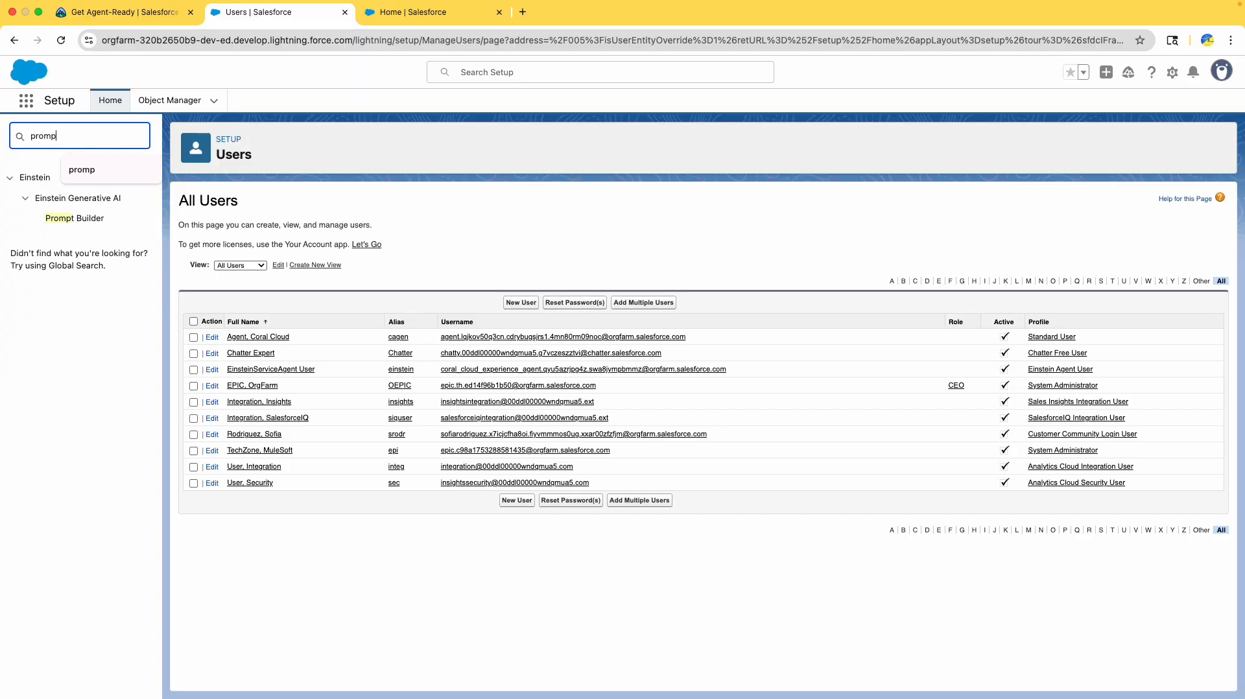
click(74, 218)
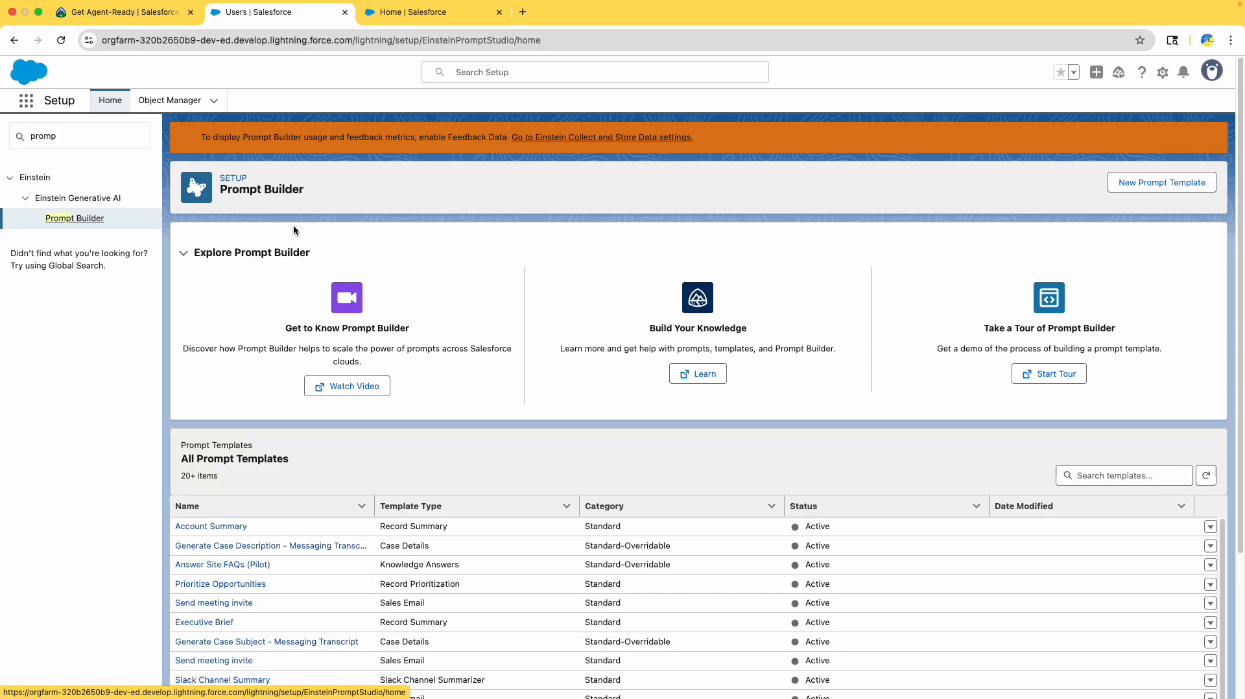
scroll(302, 224, down, 5)
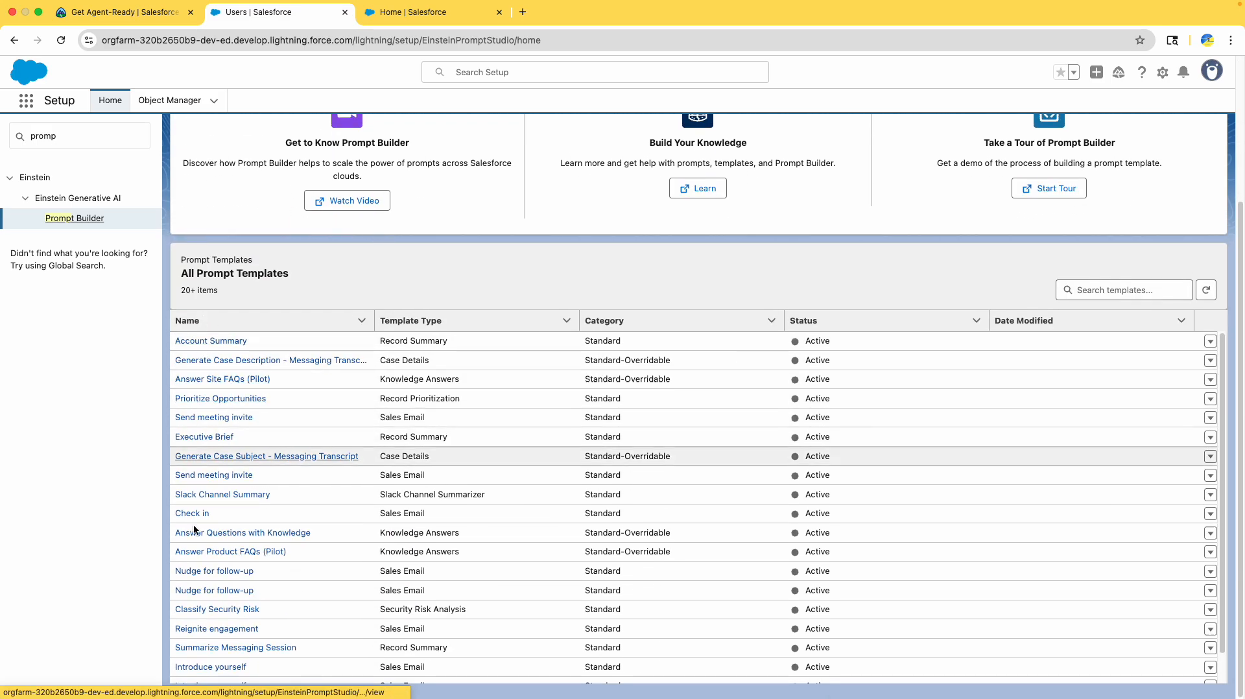
click(104, 21)
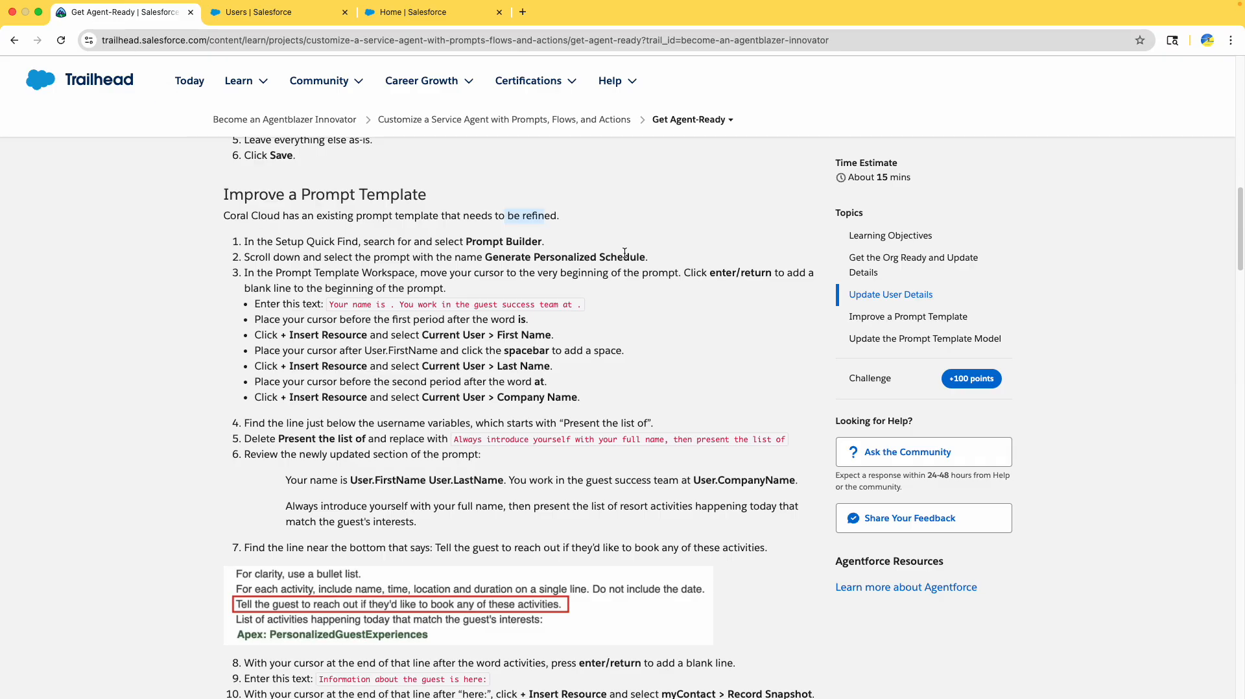
drag(486, 257, 647, 258)
click(292, 11)
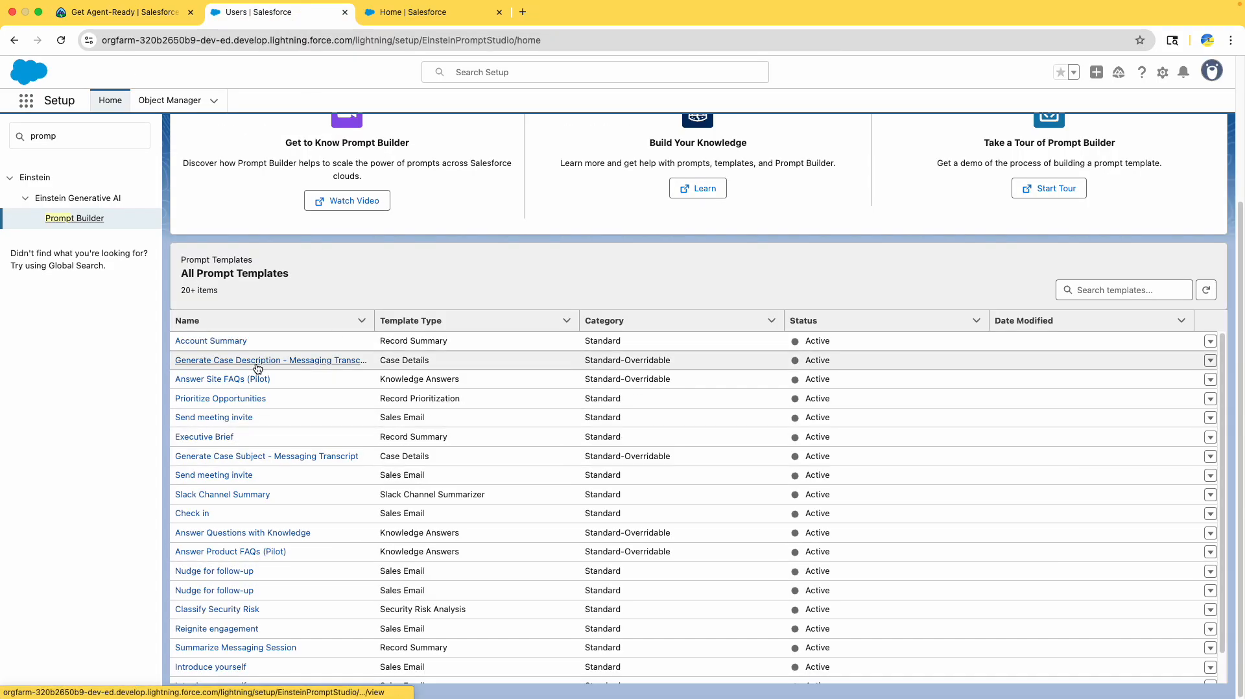
scroll(258, 452, down, 1)
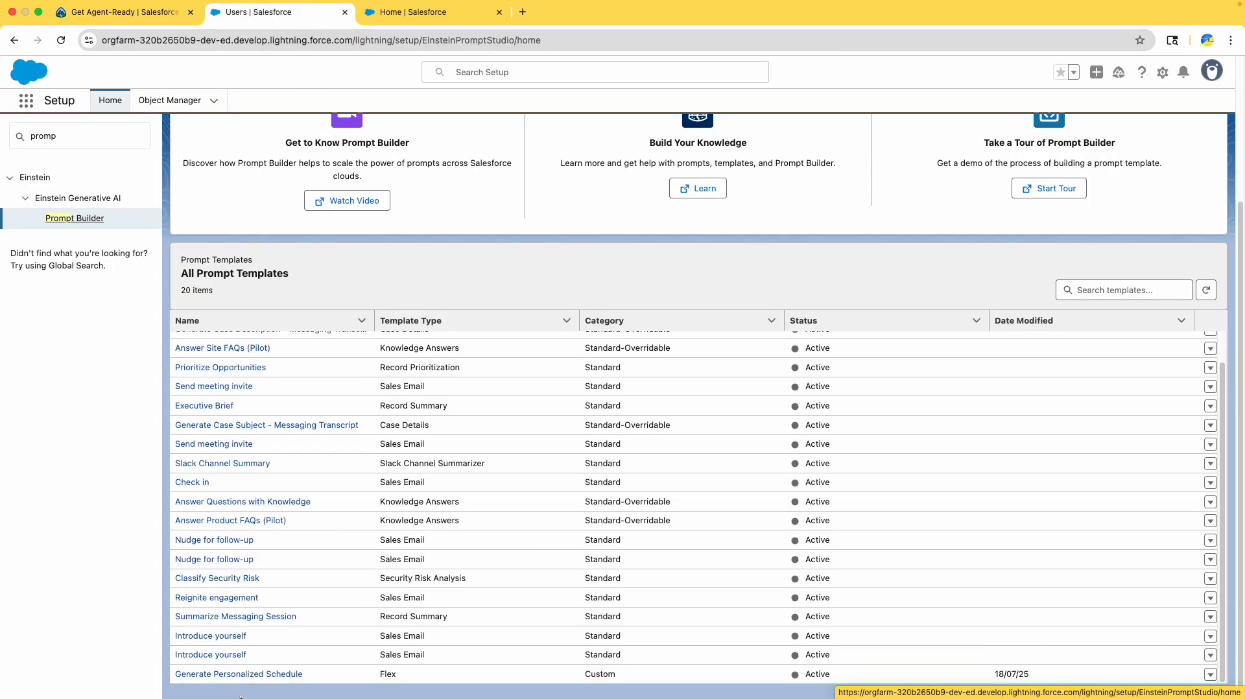
- Open the Generate Personalized Schedule template and copy the 'Your name is…' sentence from Trailhead
click(236, 674)
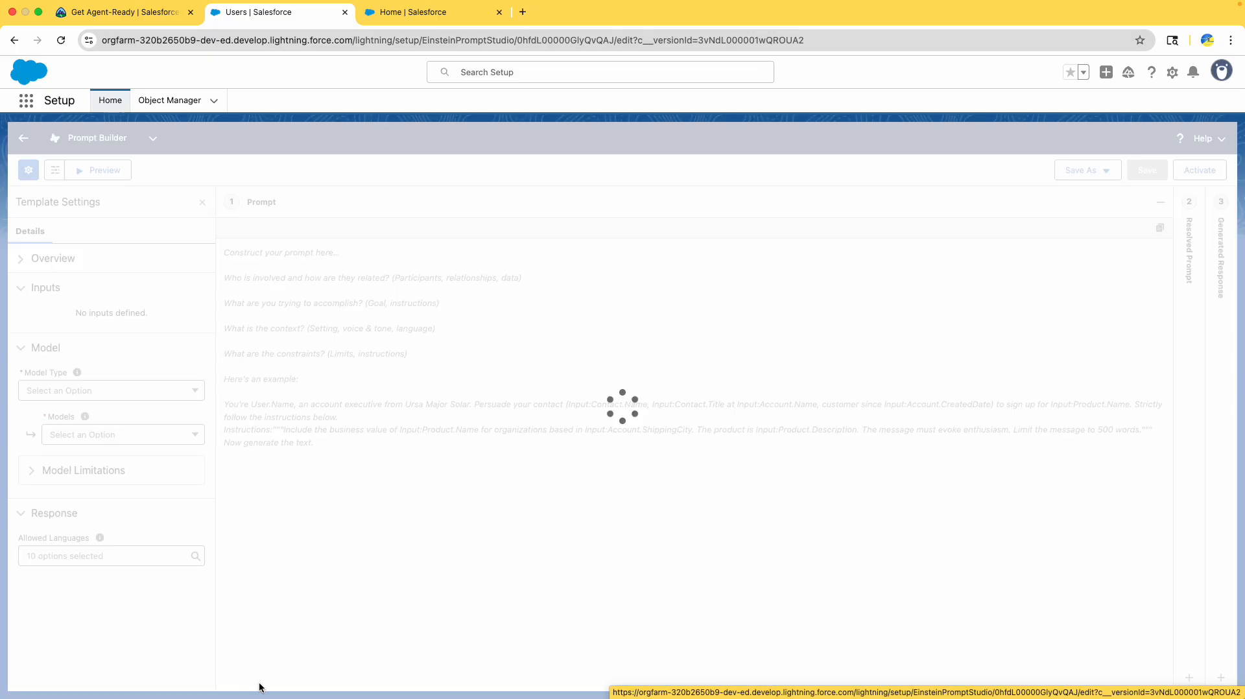
click(156, 12)
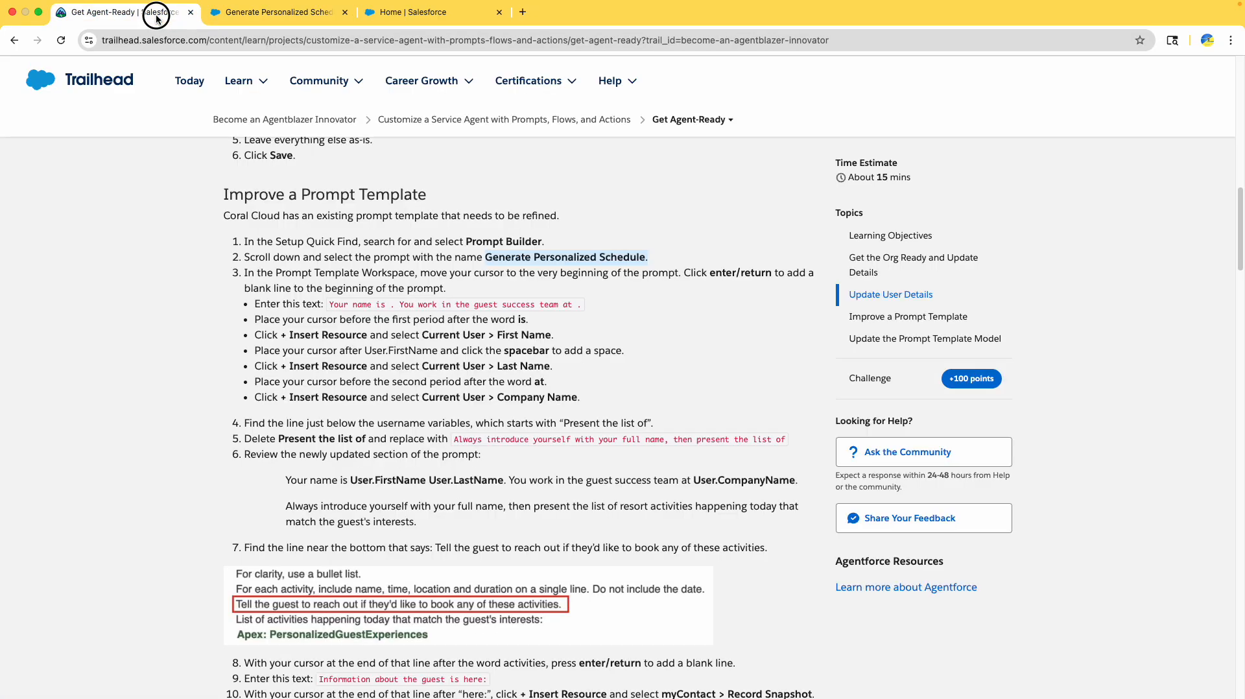
scroll(228, 360, down, 1)
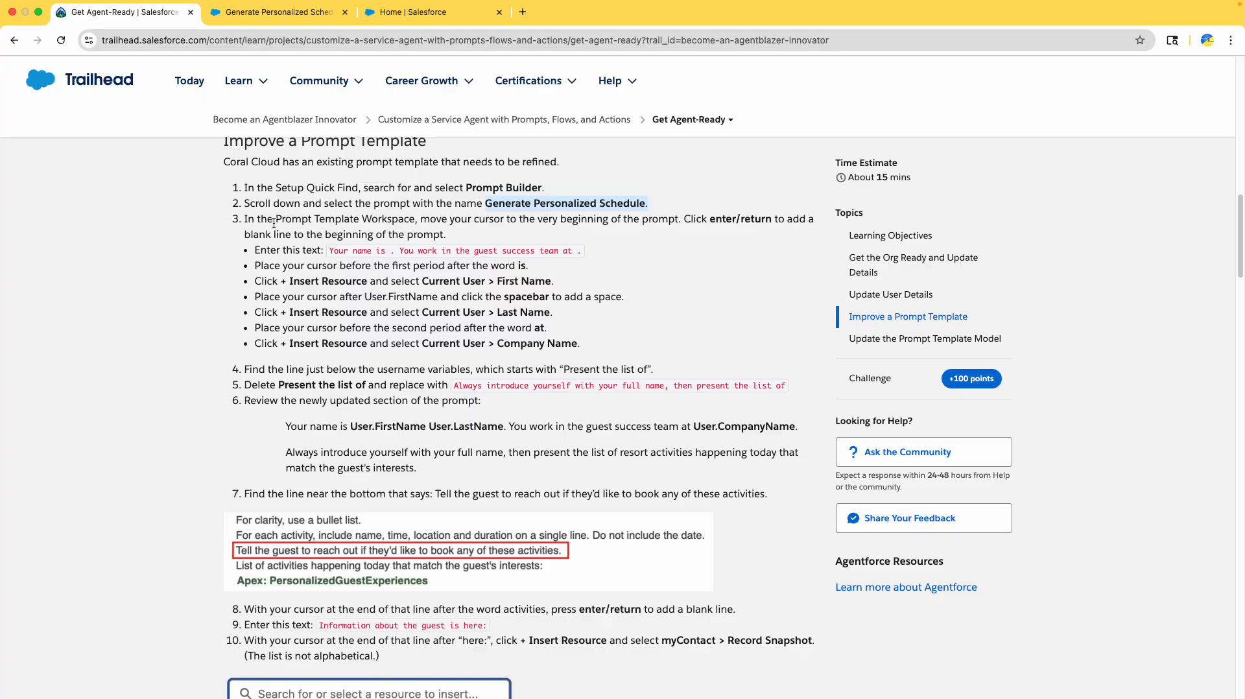
drag(262, 222, 681, 224)
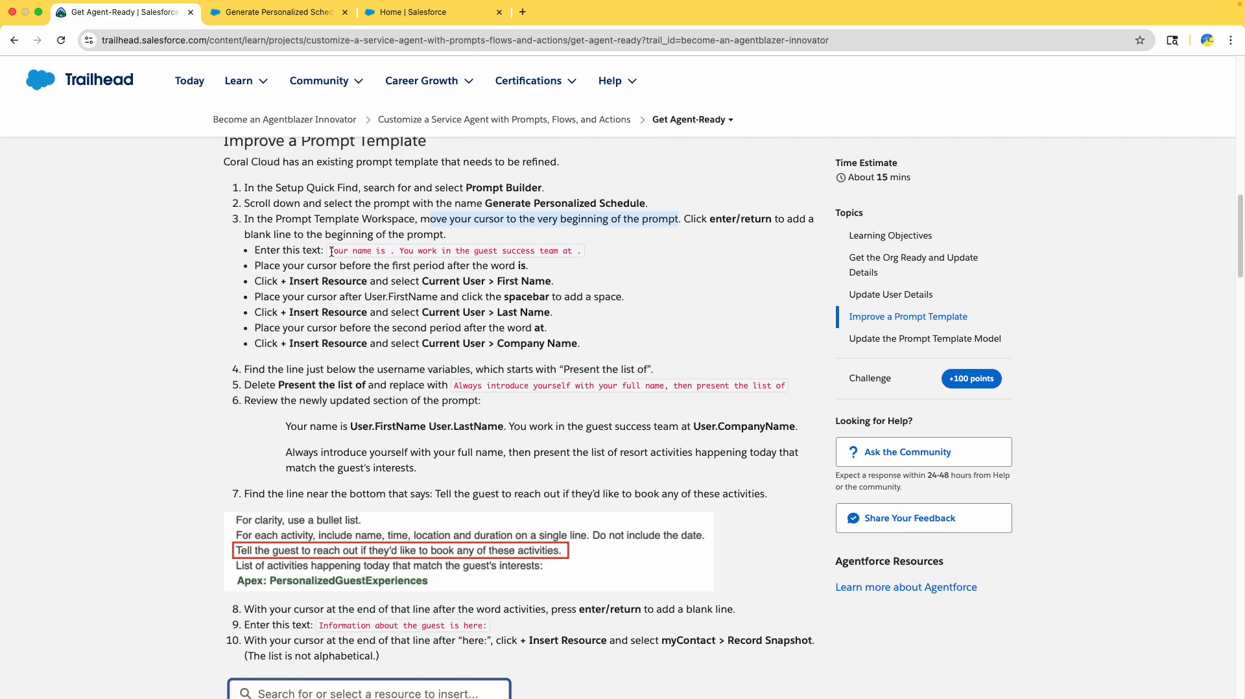
drag(331, 251, 582, 255)
key(super+c)
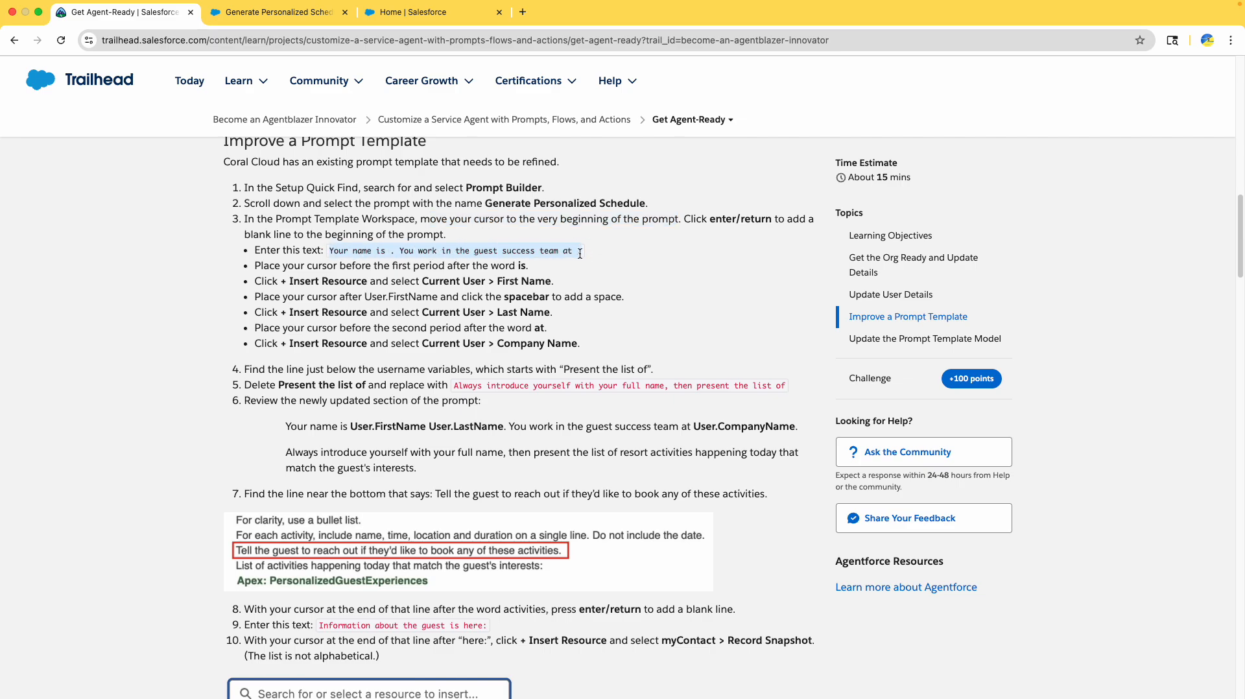
click(279, 12)
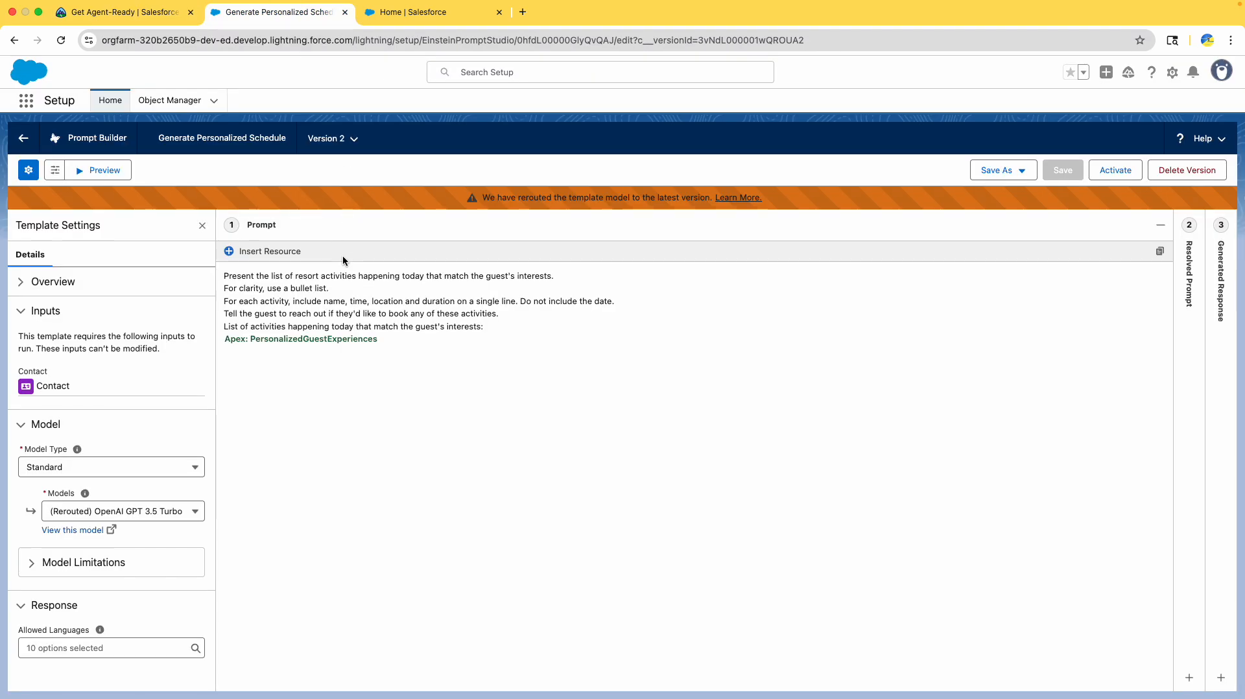
- Paste 'Your name is . You work in the guest success team at .' as the prompt's new first line
click(225, 278)
key(Return)
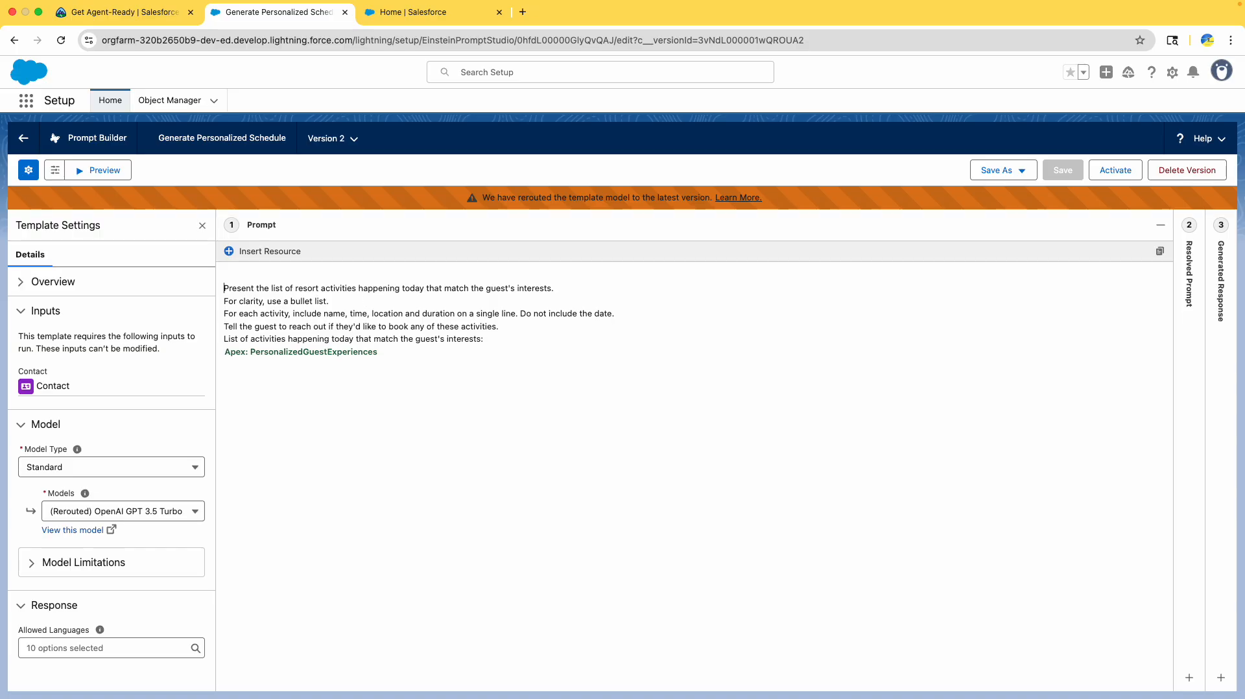
key(super+v)
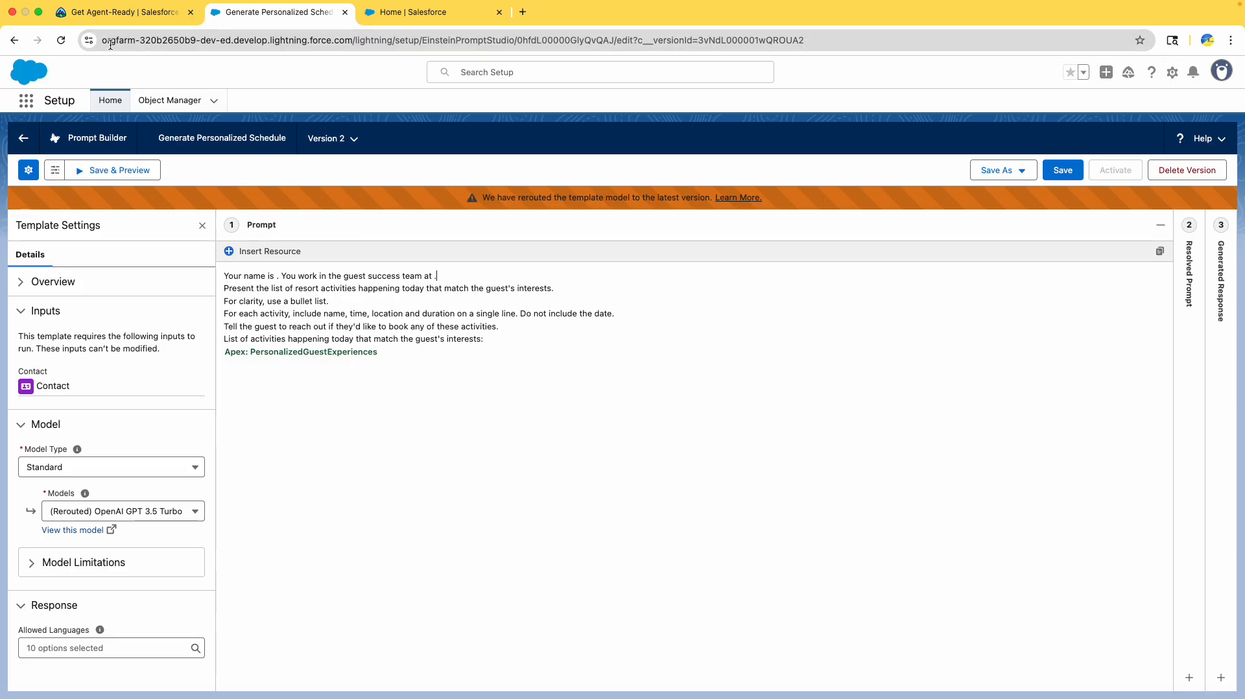
- Review the lesson's steps on inserting the Current User First Name after 'Your name is'
click(127, 12)
scroll(368, 381, down, 2)
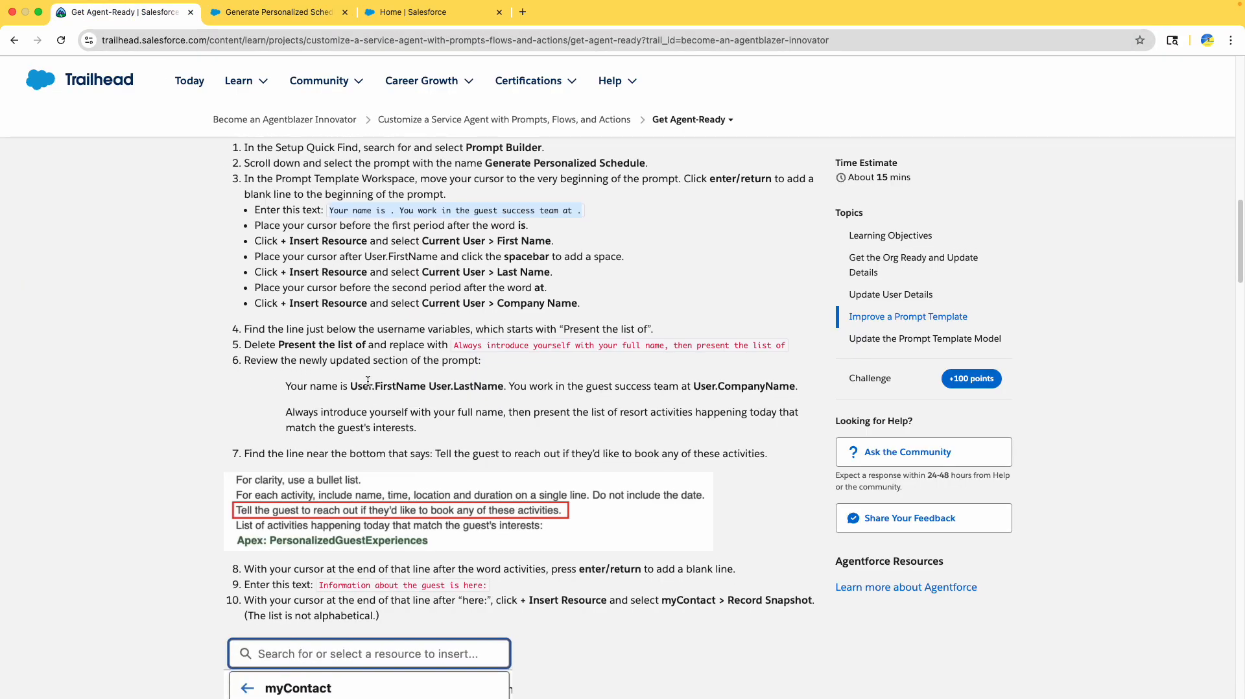
click(353, 227)
drag(398, 226, 468, 228)
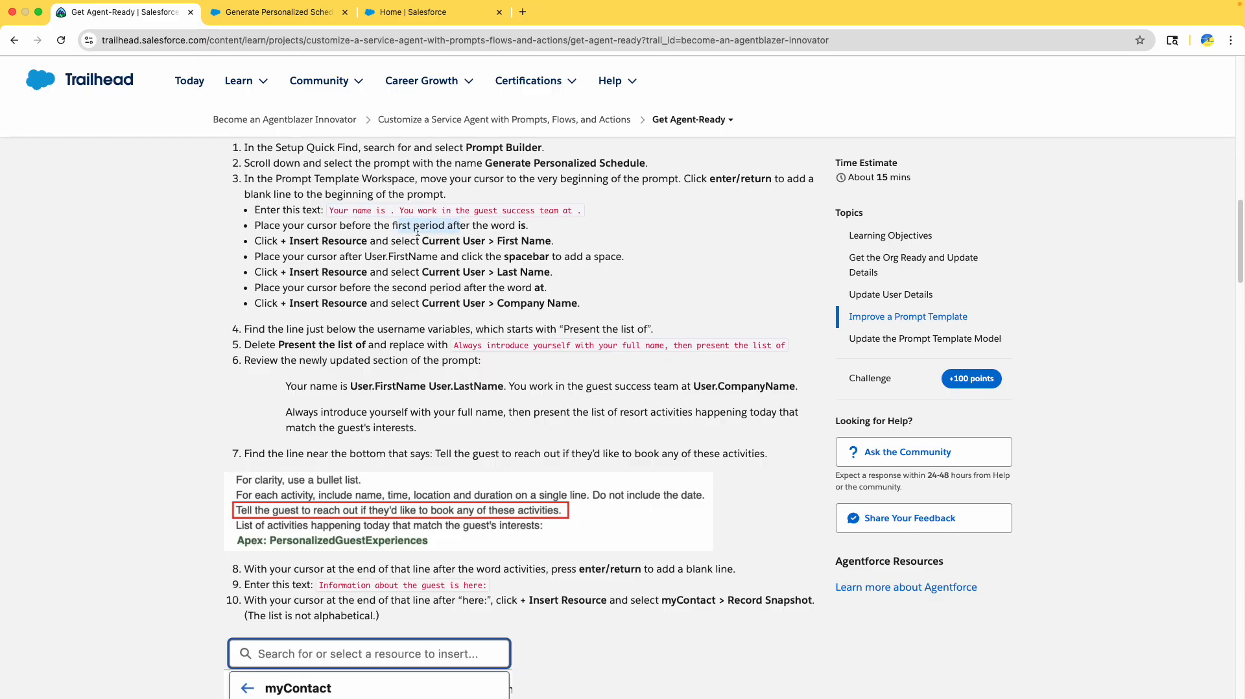
drag(498, 240, 552, 240)
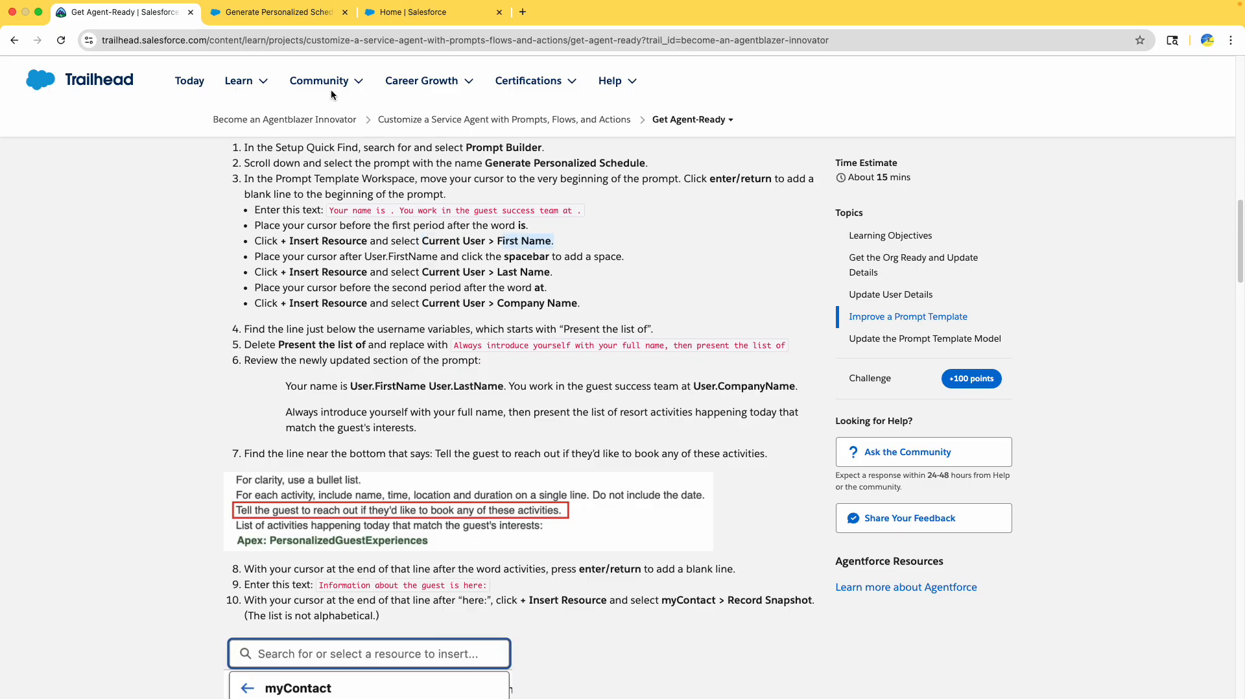
click(255, 16)
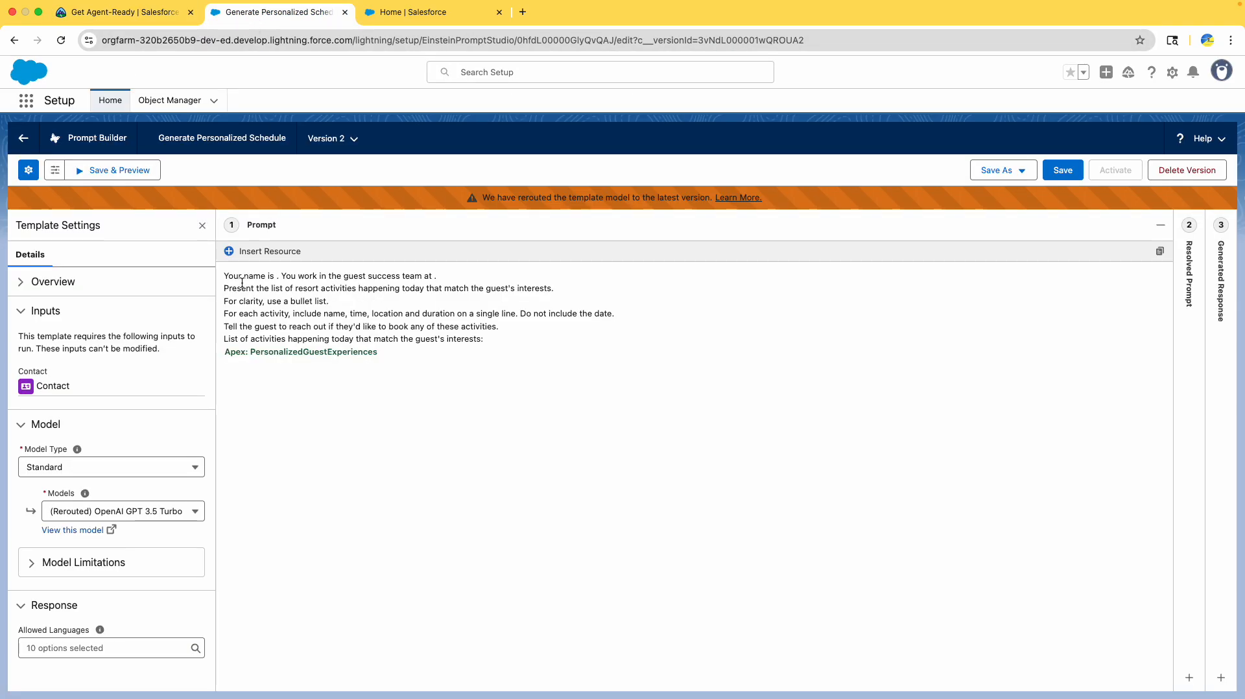
- Insert the Current User First Name resource after 'Your name is'
click(268, 252)
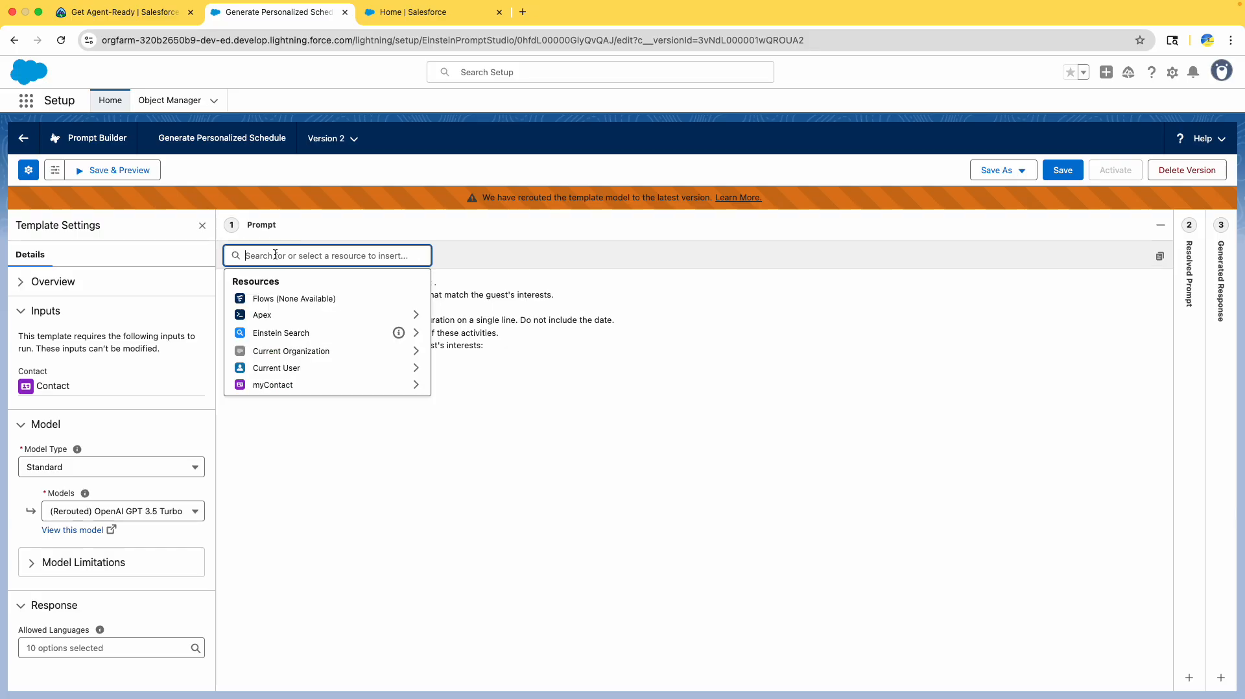
click(329, 371)
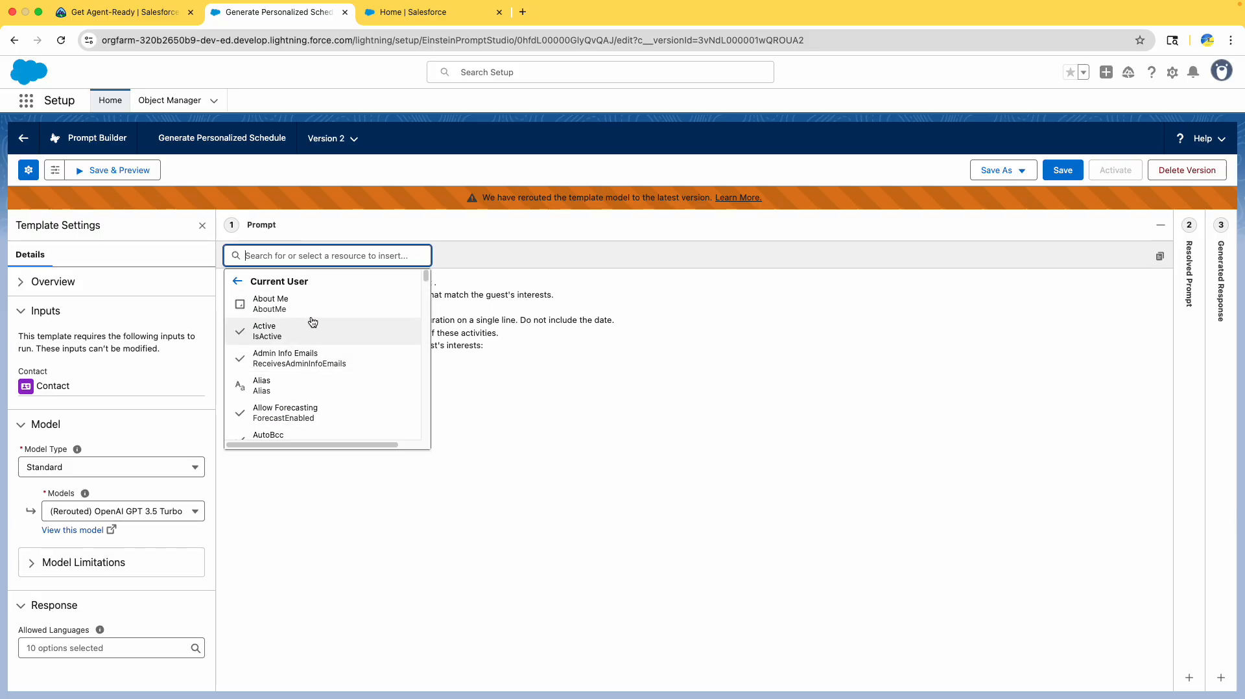
text(name)
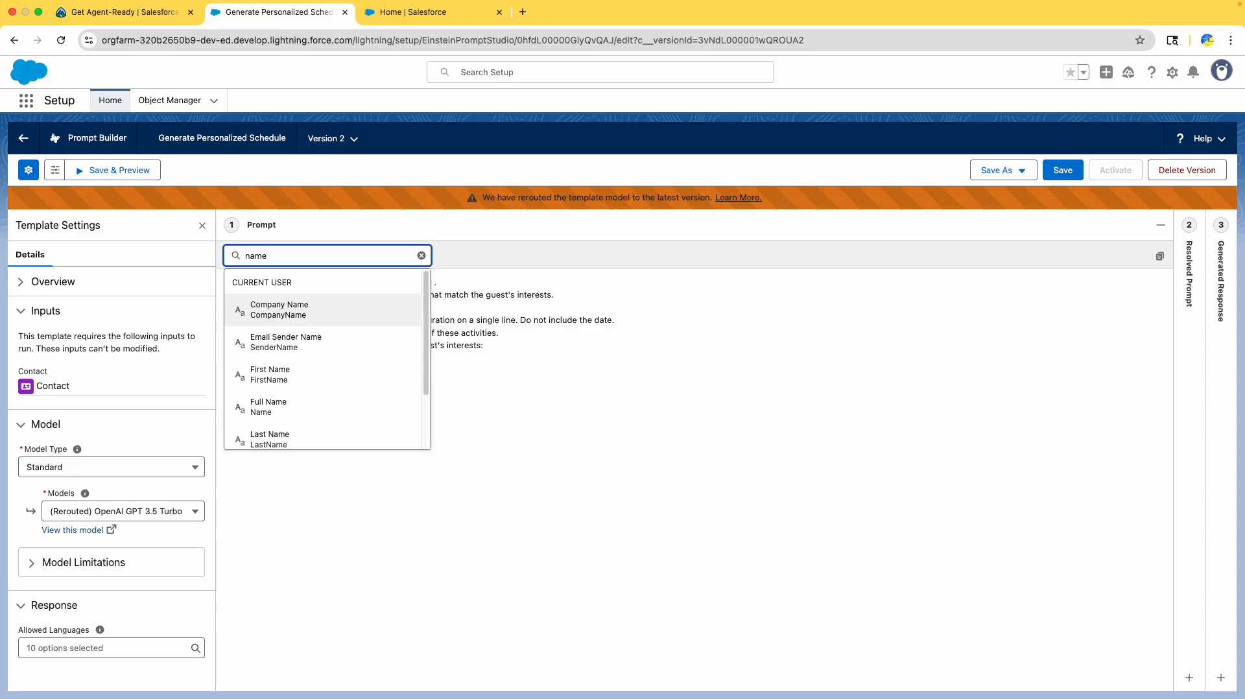
click(298, 382)
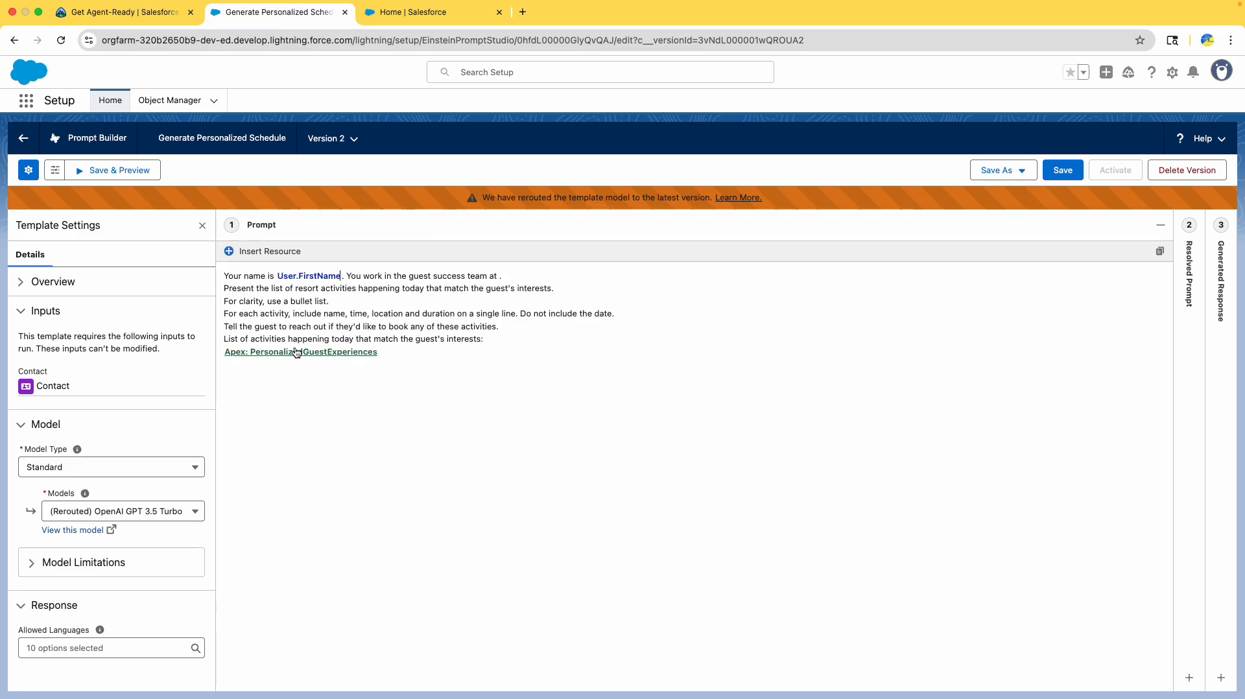
- Check the lesson's spacing guidance and place the cursor right after User.FirstName
click(112, 16)
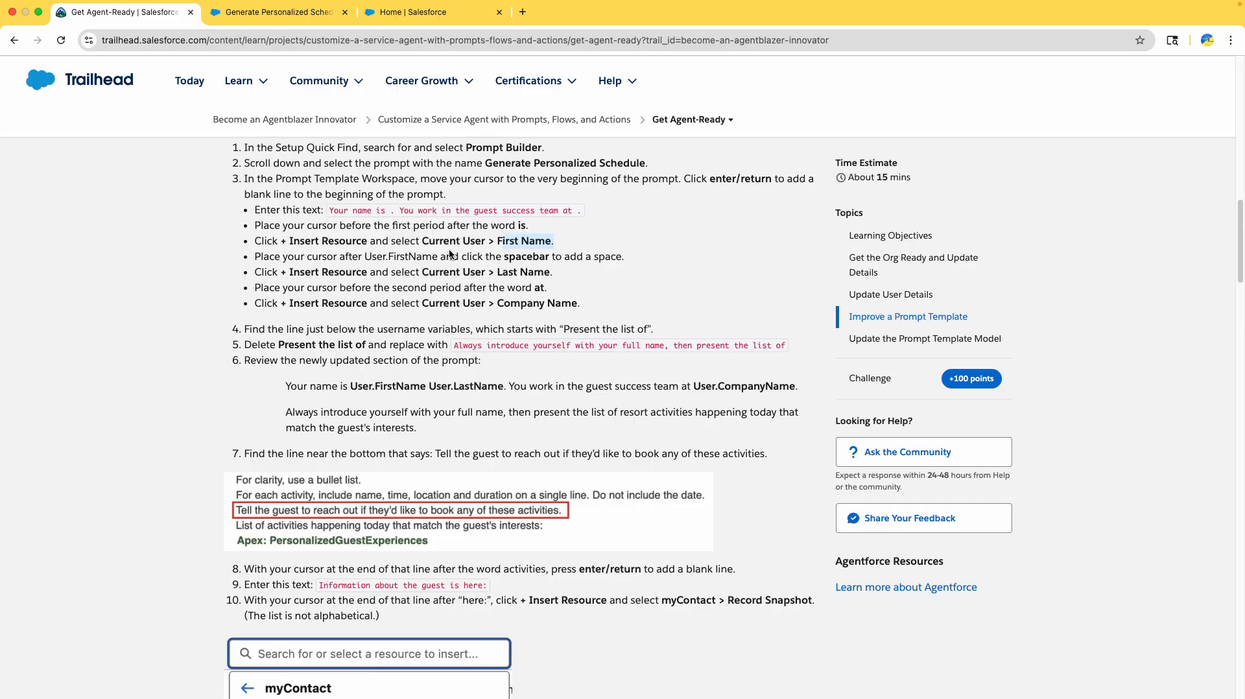
click(544, 244)
double_click(532, 240)
drag(351, 388, 504, 387)
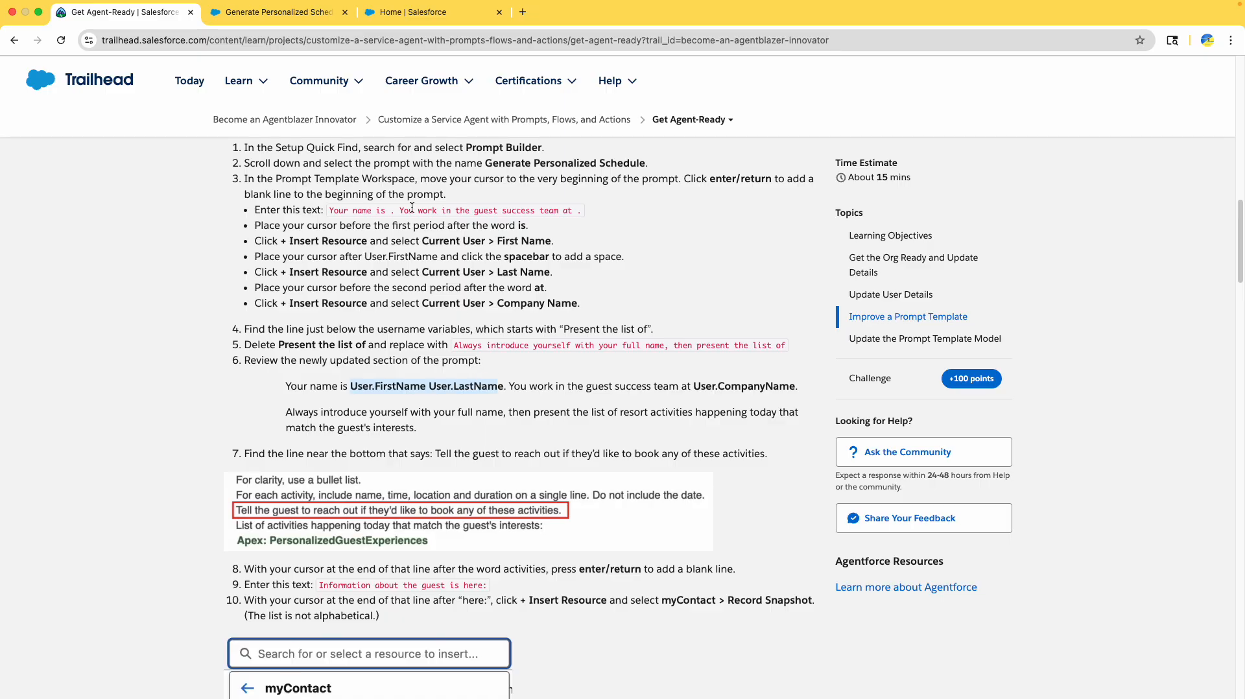
click(272, 12)
click(342, 277)
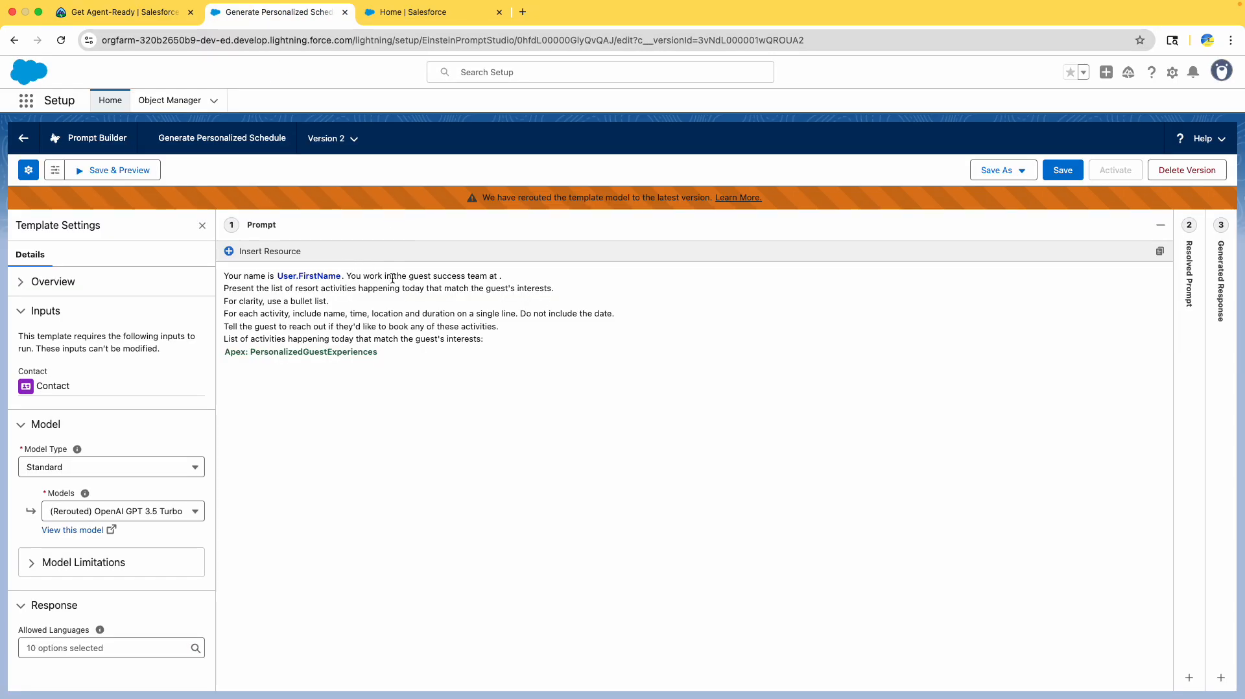
click(361, 277)
click(104, 21)
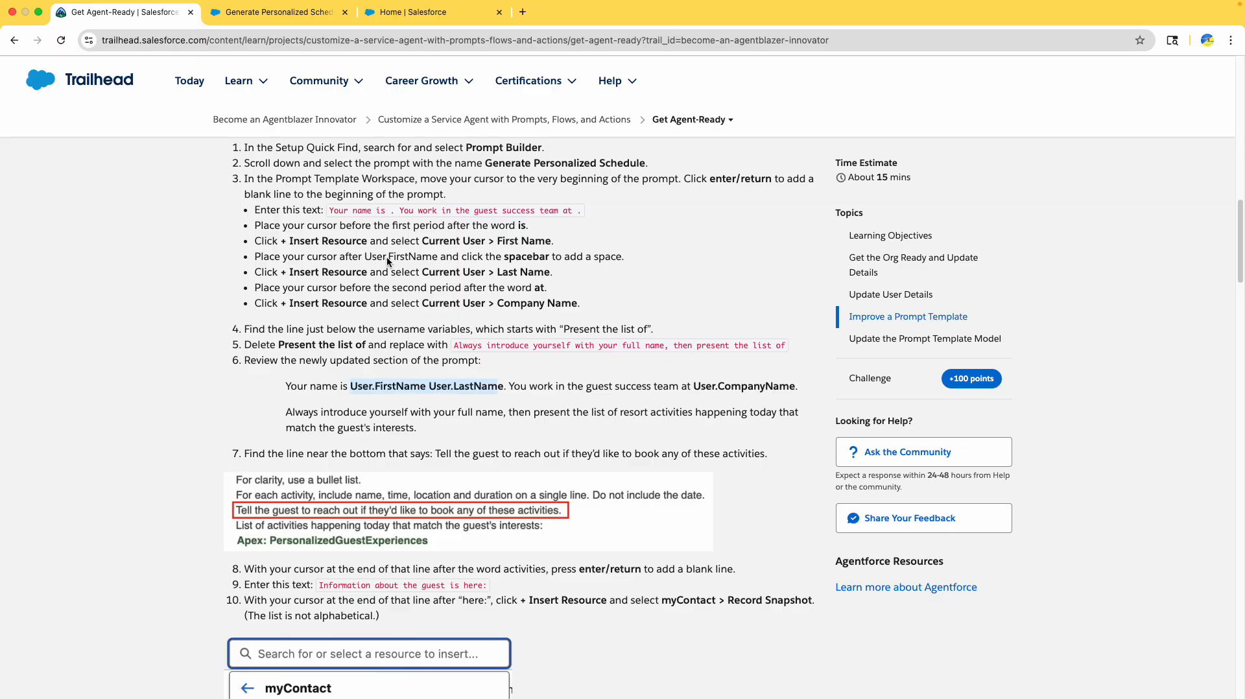
drag(387, 256, 439, 256)
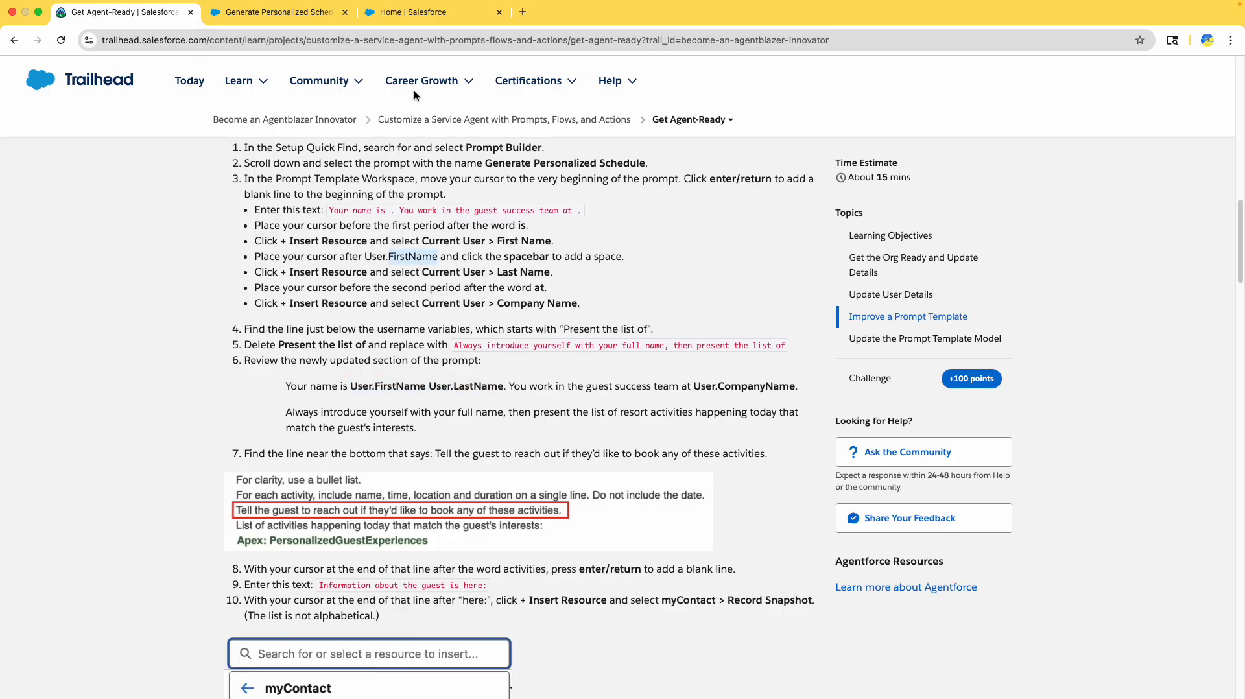
click(279, 11)
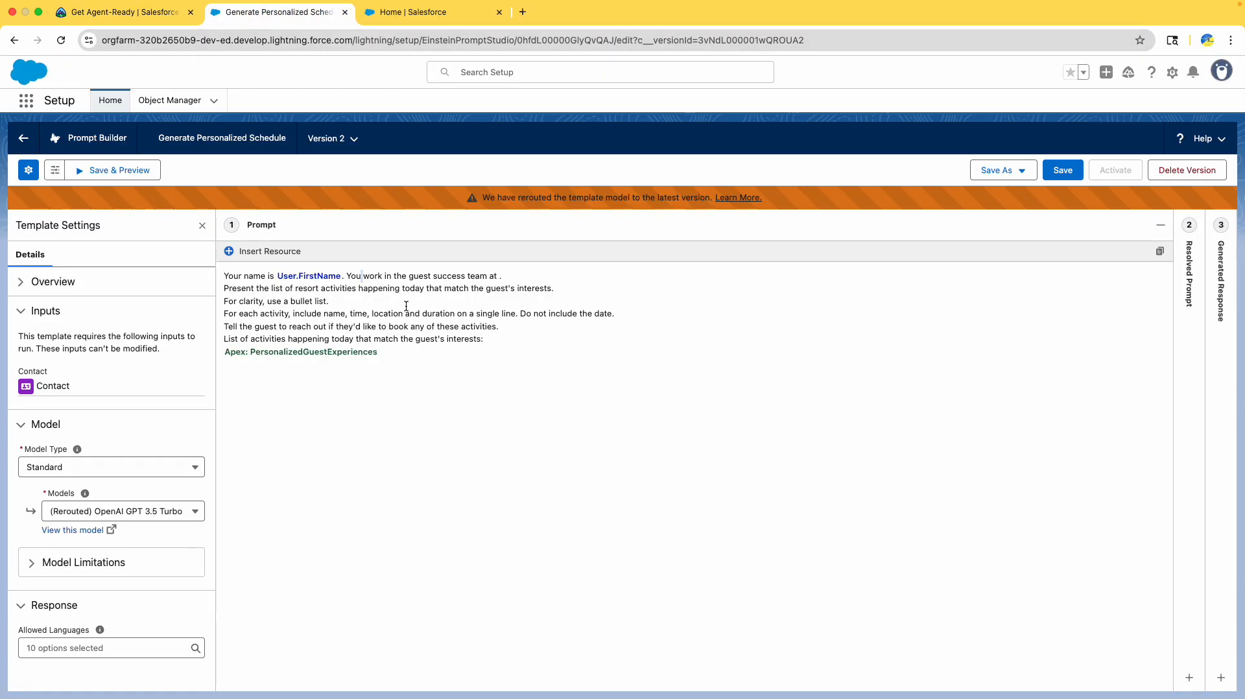
click(342, 277)
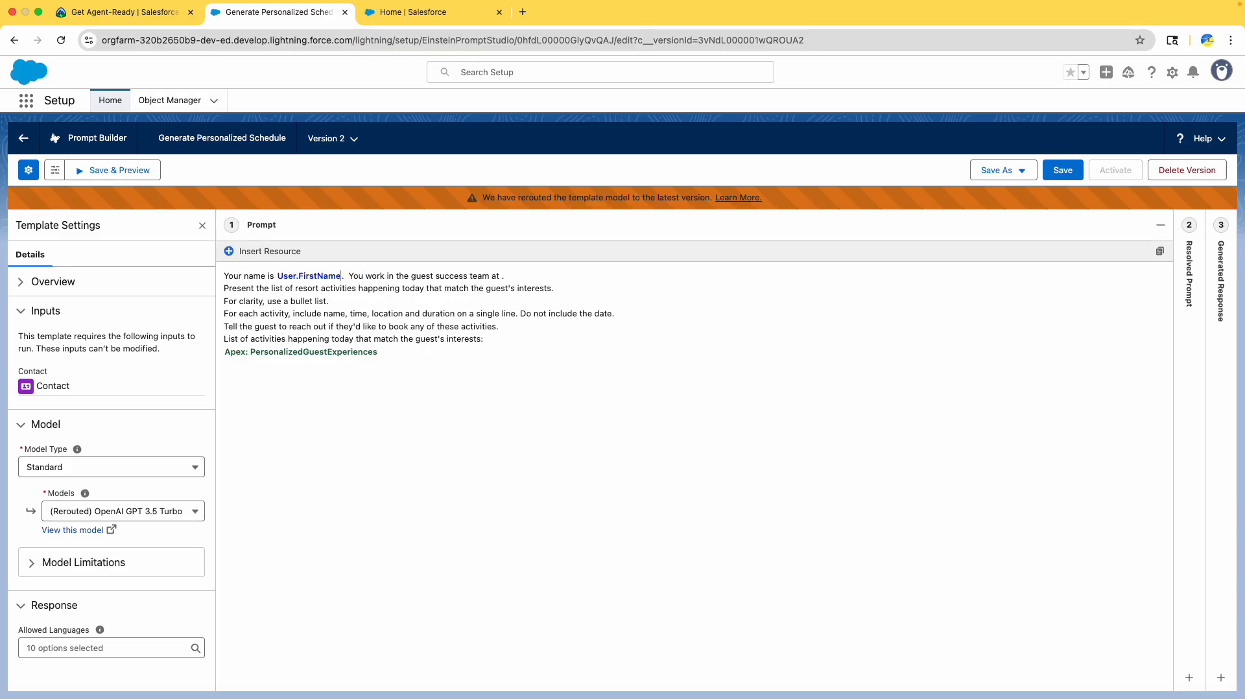
- Insert the Current User Last Name resource after User.FirstName
click(281, 251)
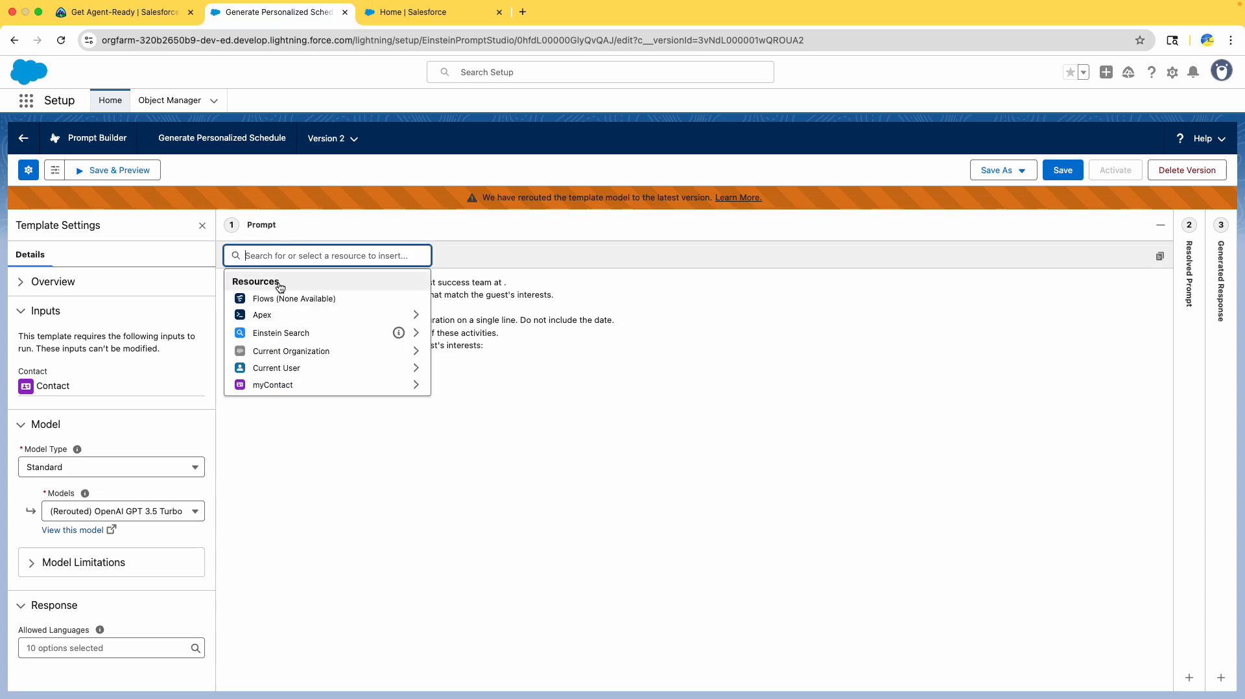
click(300, 369)
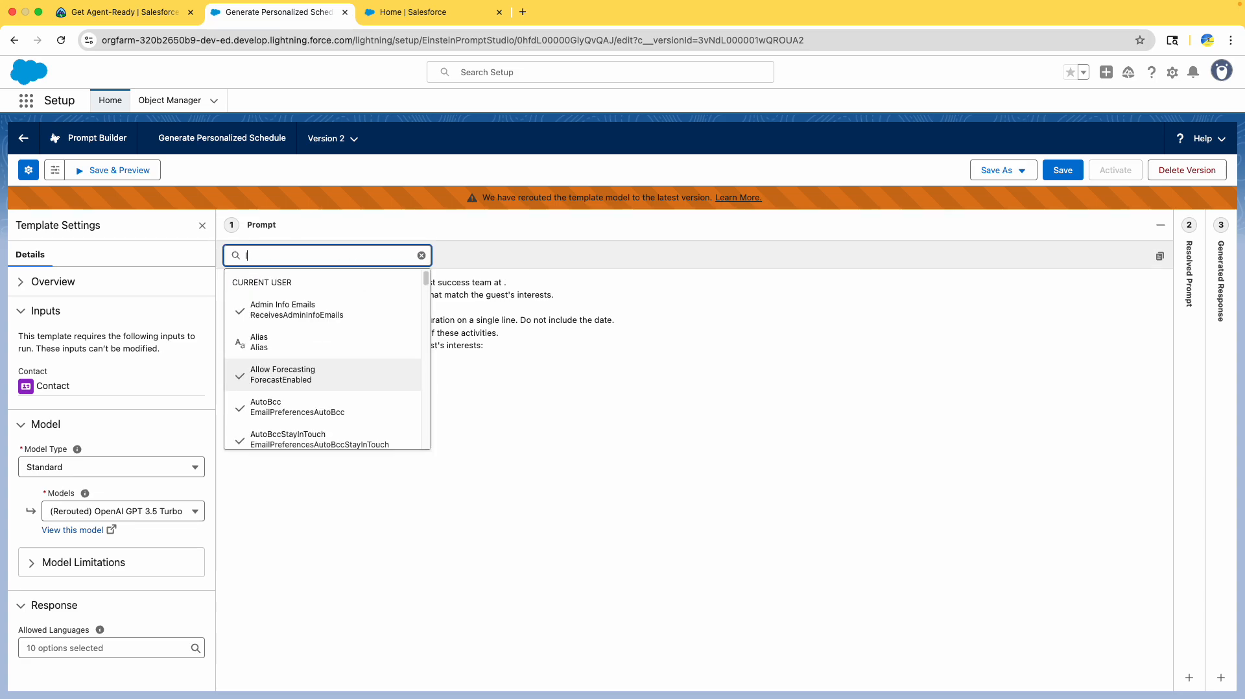
text(last)
click(302, 367)
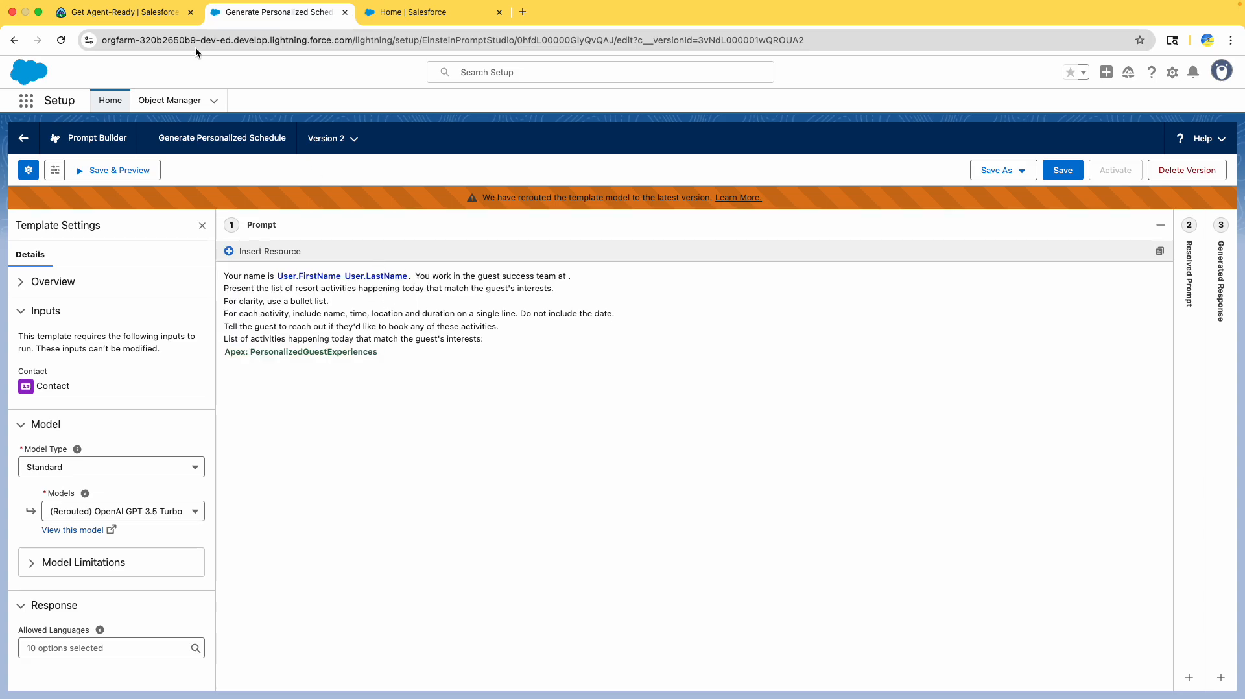
click(152, 13)
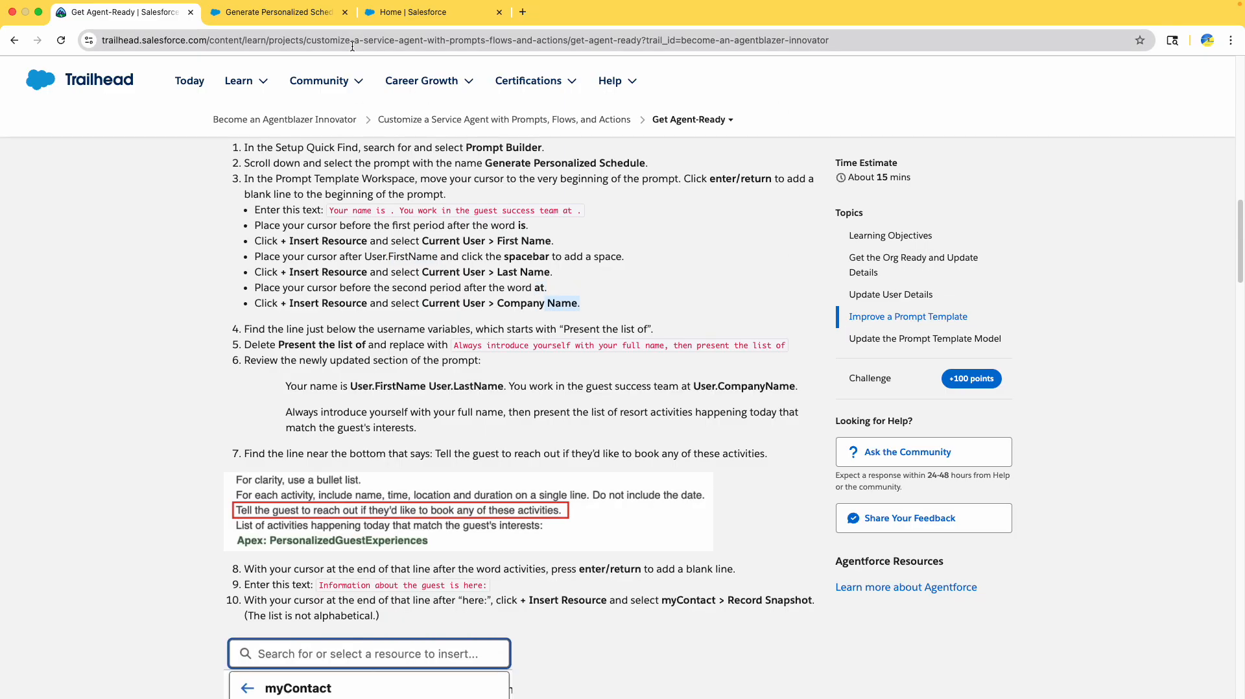
- Insert the Current User Company Name resource after 'at'
click(285, 15)
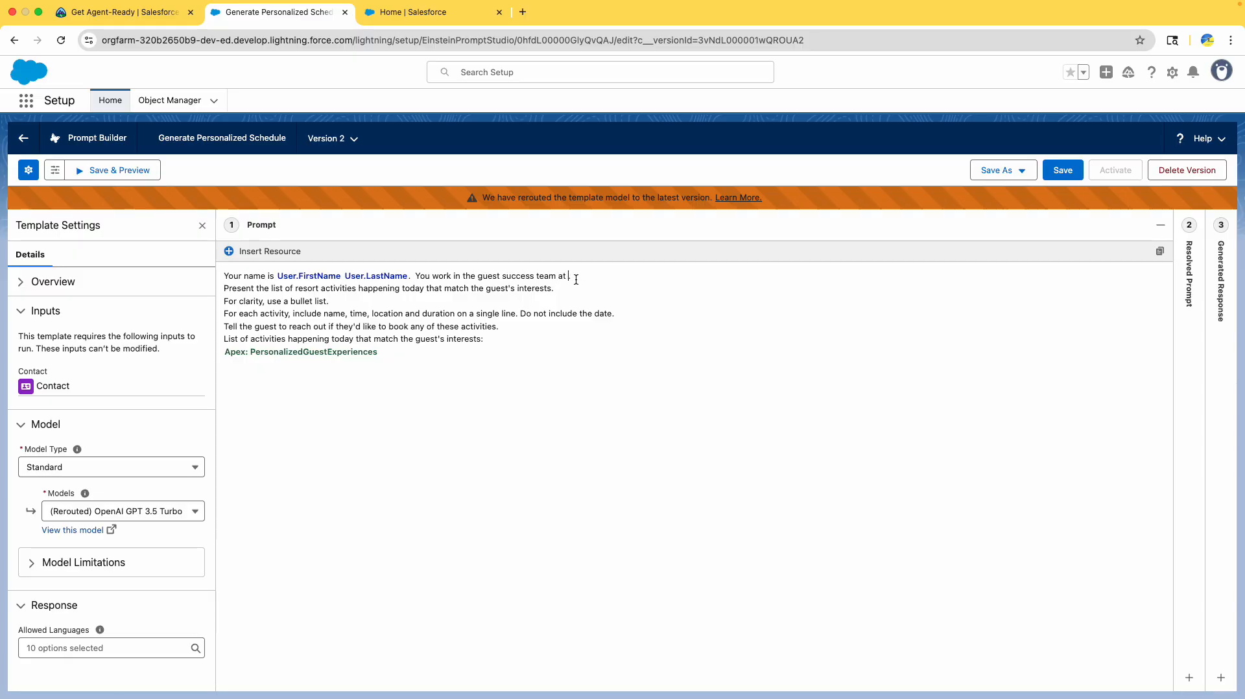
click(268, 252)
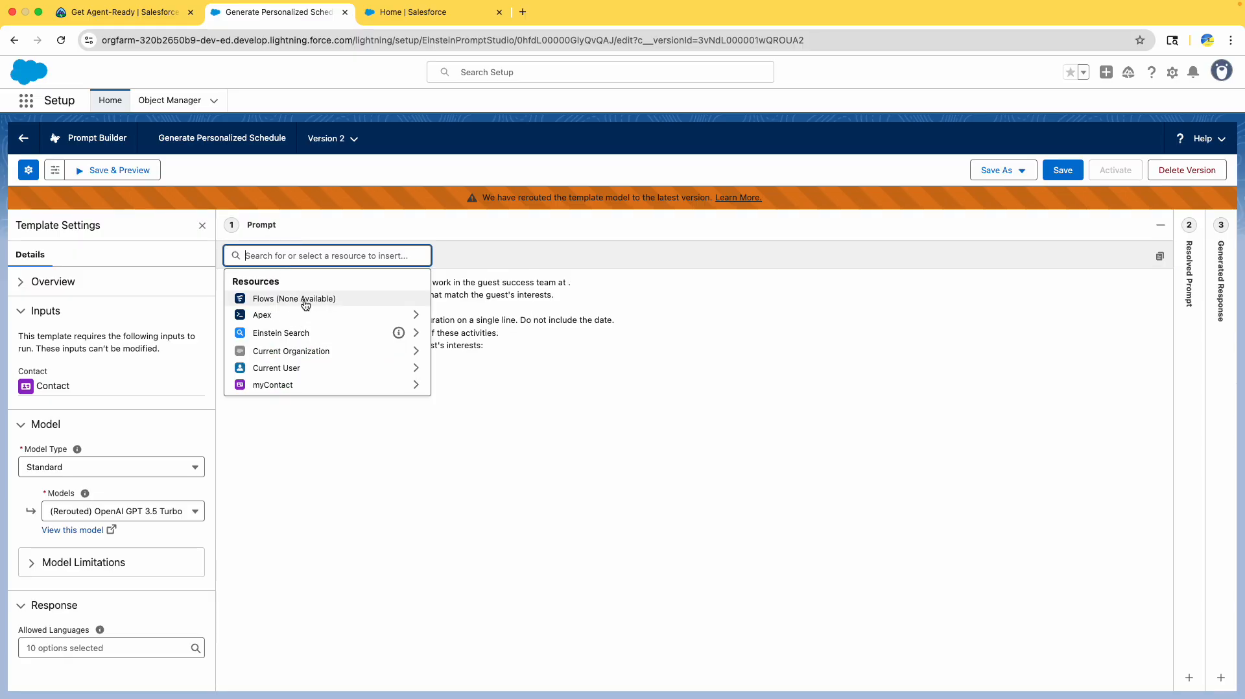
click(337, 367)
text(company)
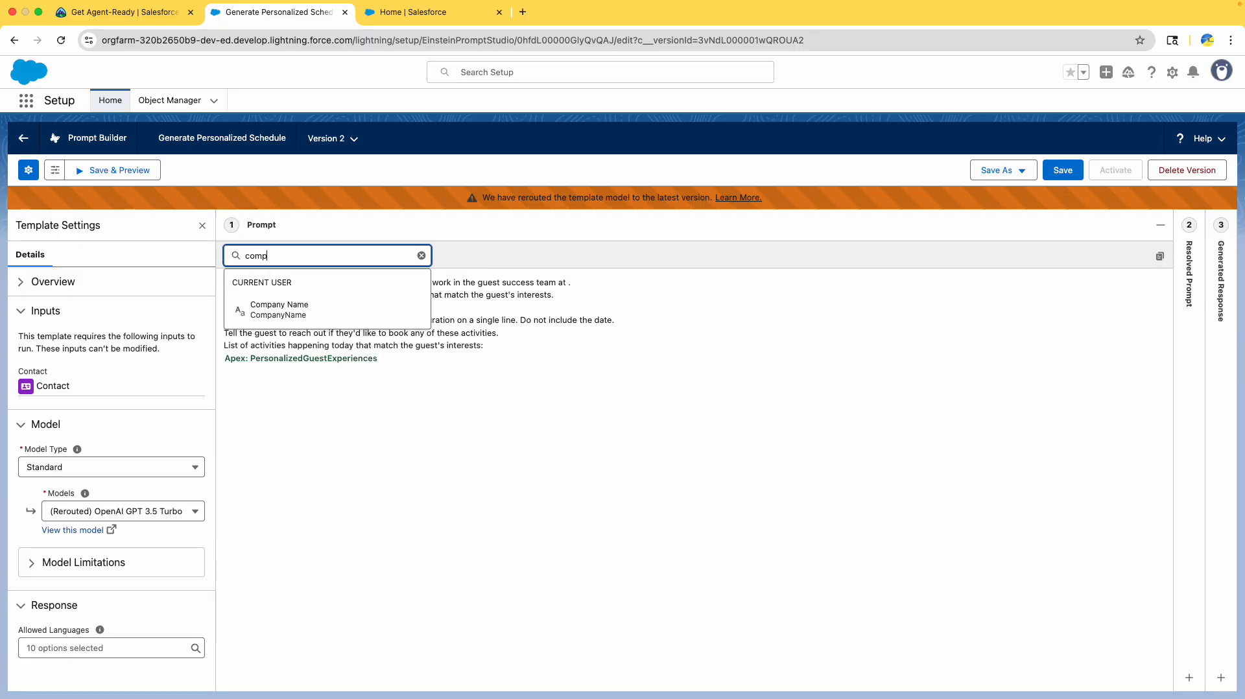
click(324, 302)
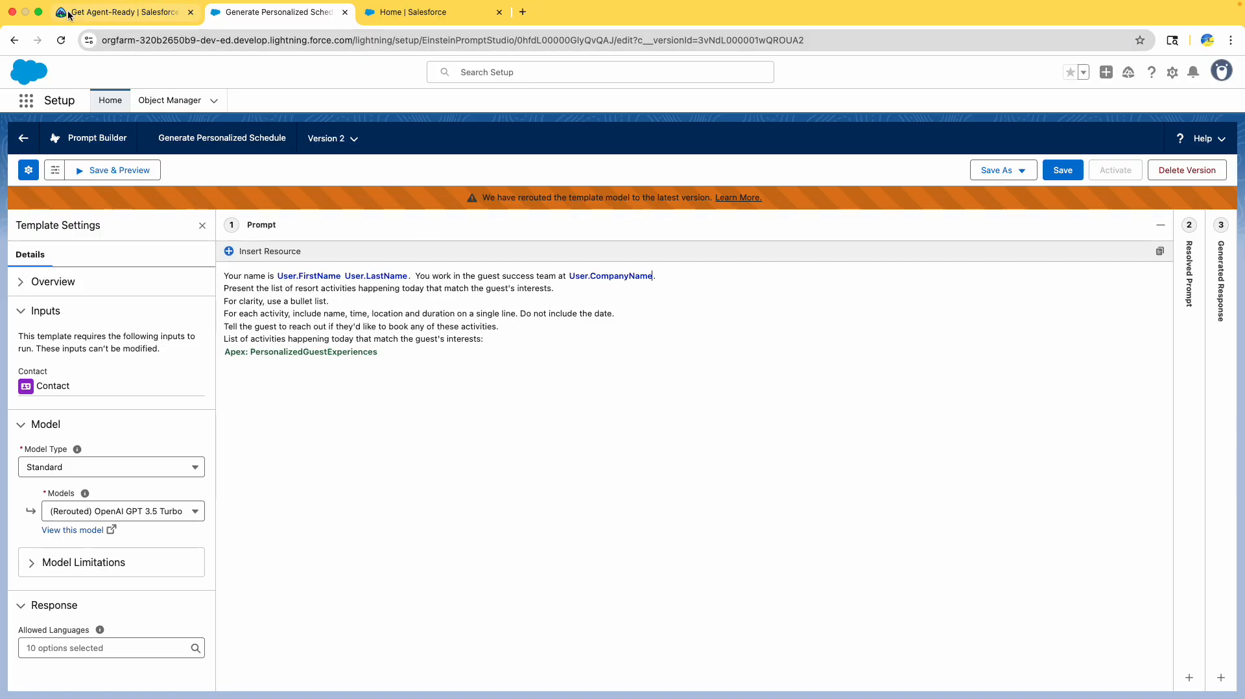
click(116, 11)
- Review the lesson steps covering Company Name and the 'Present the list of' phrase
scroll(227, 287, down, 3)
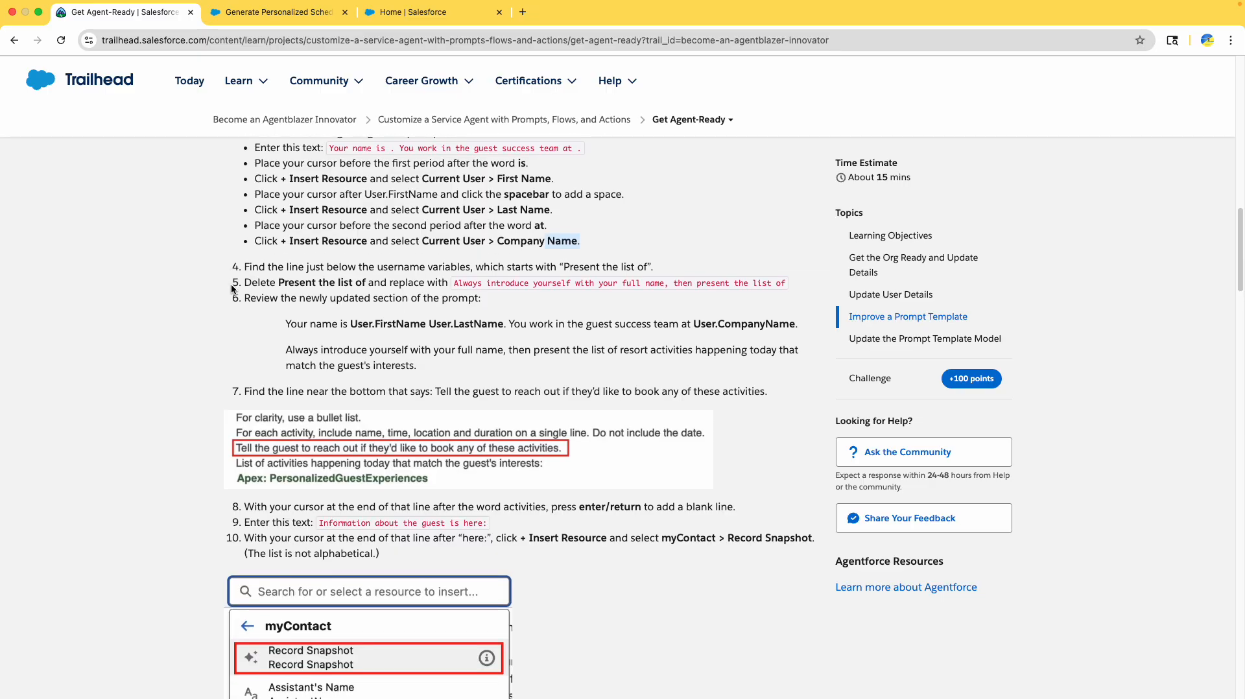
drag(497, 201, 585, 201)
scroll(585, 199, up, 6)
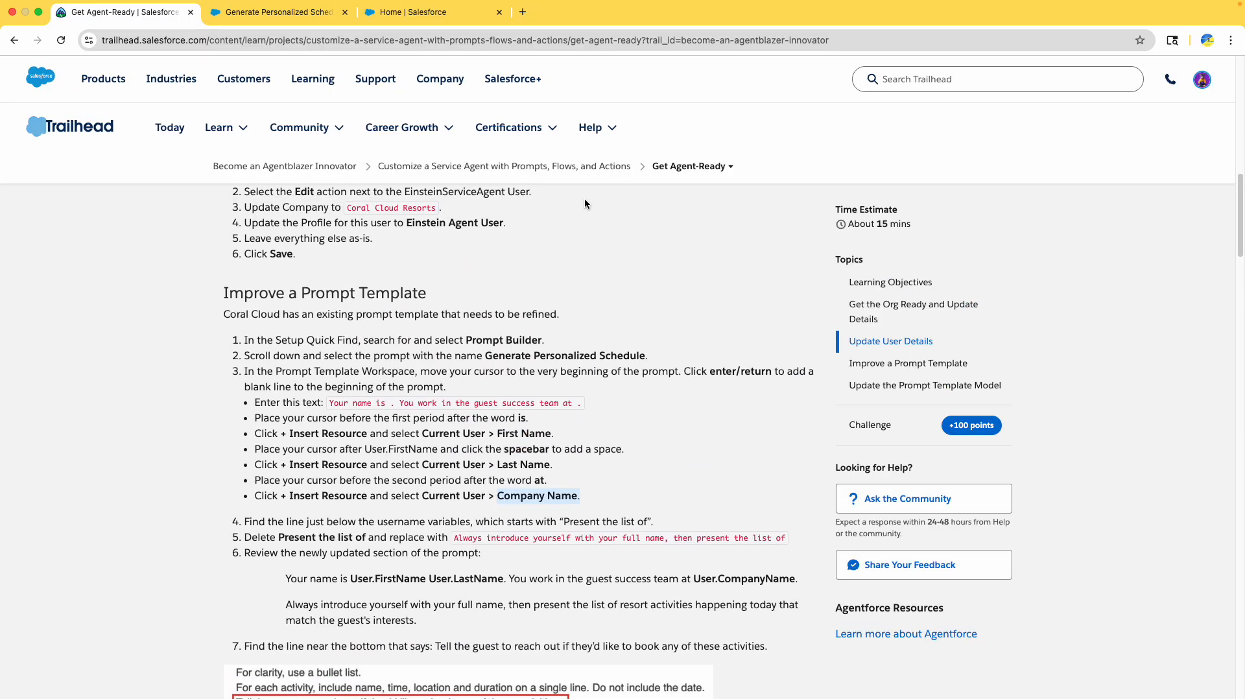
drag(347, 290, 442, 288)
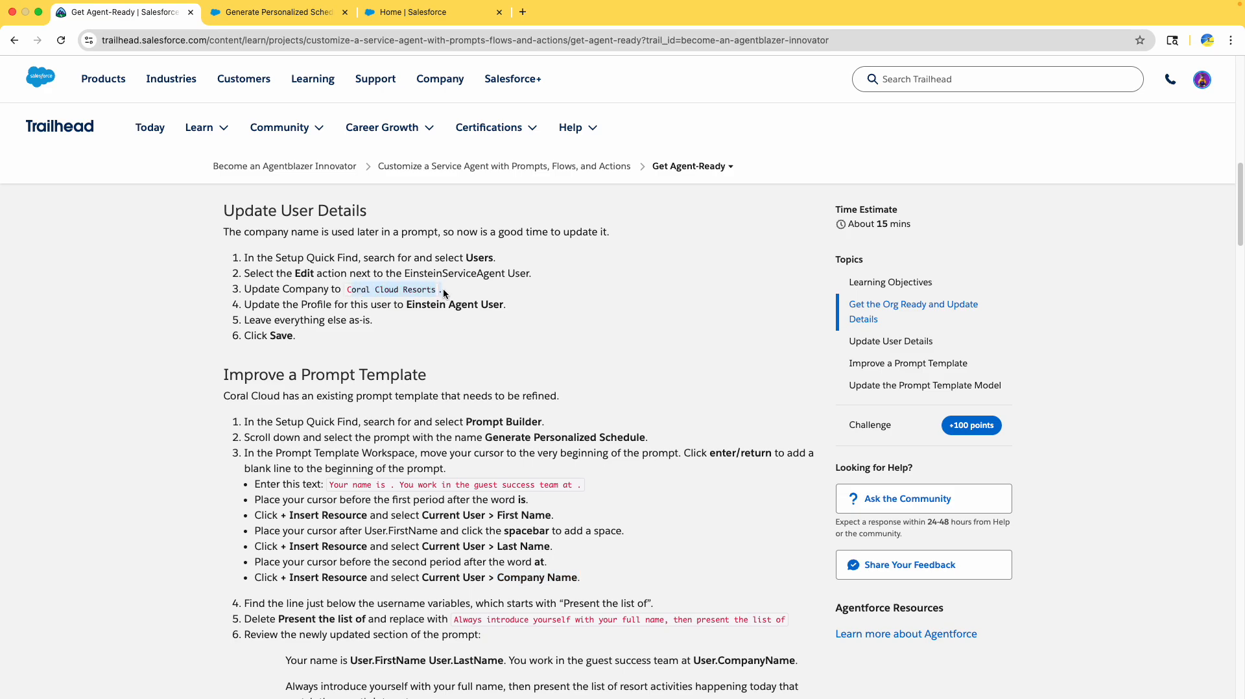
scroll(442, 288, down, 1)
click(296, 290)
scroll(415, 386, down, 3)
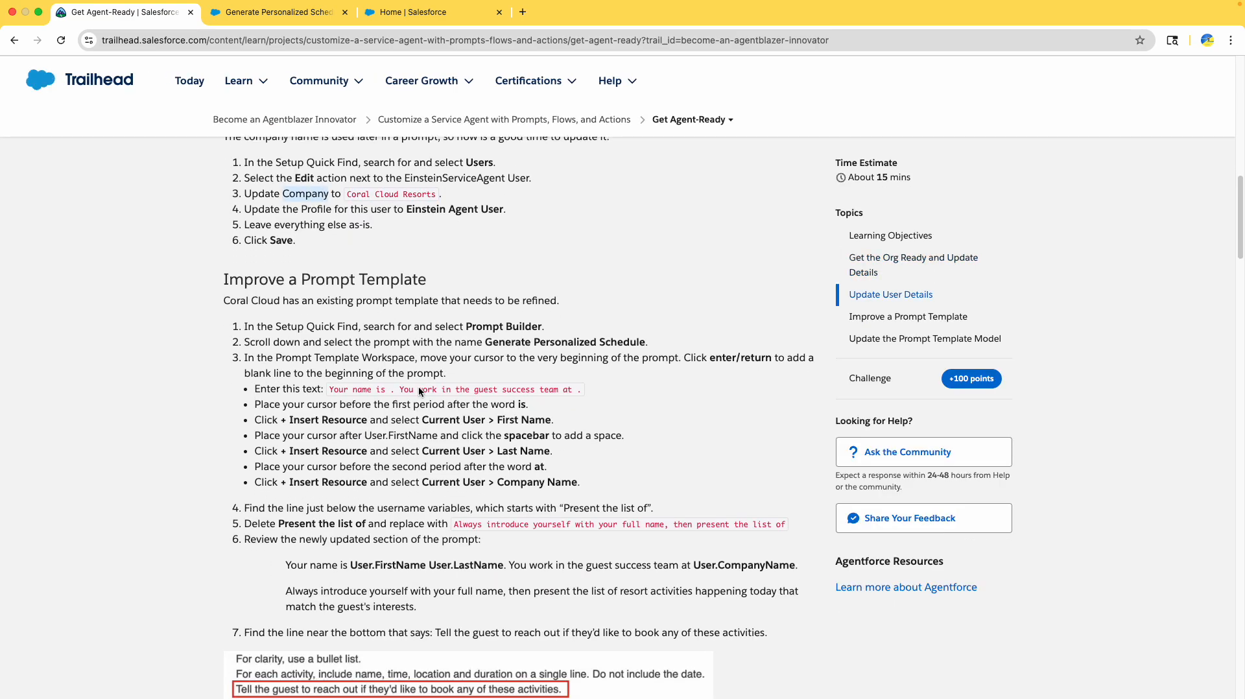
scroll(413, 387, down, 2)
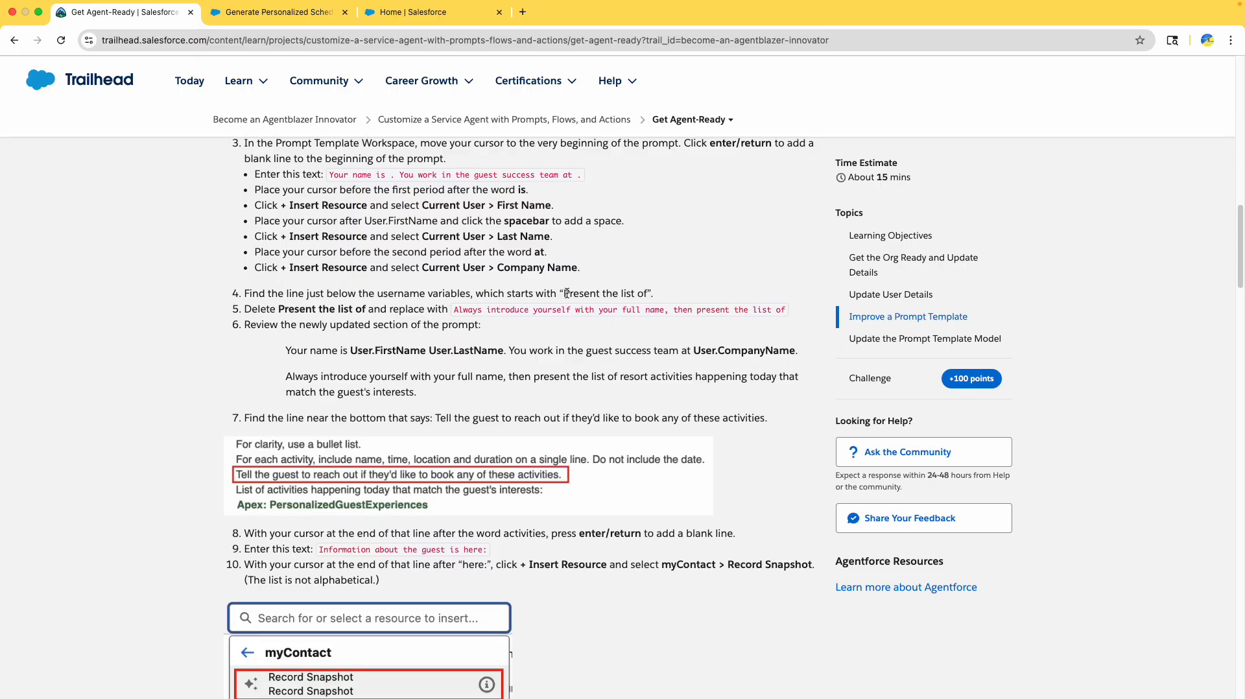
drag(567, 293, 653, 294)
click(279, 11)
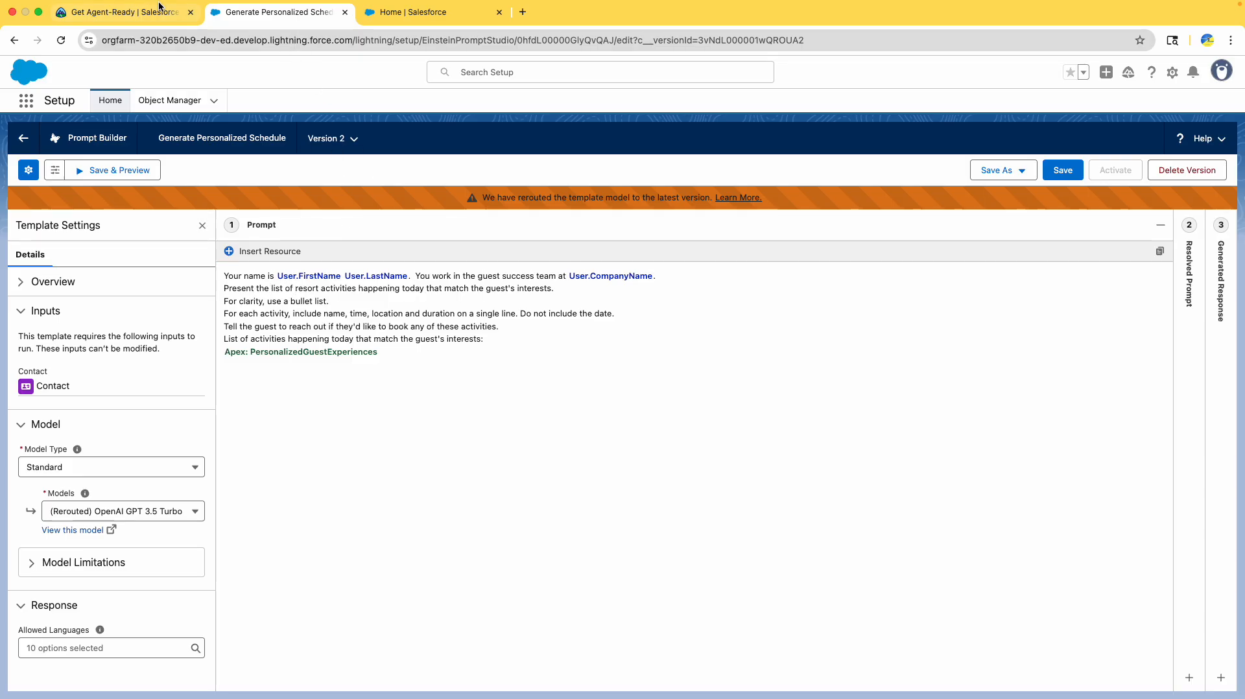
- Copy the replacement sentence from Trailhead step 5
click(123, 11)
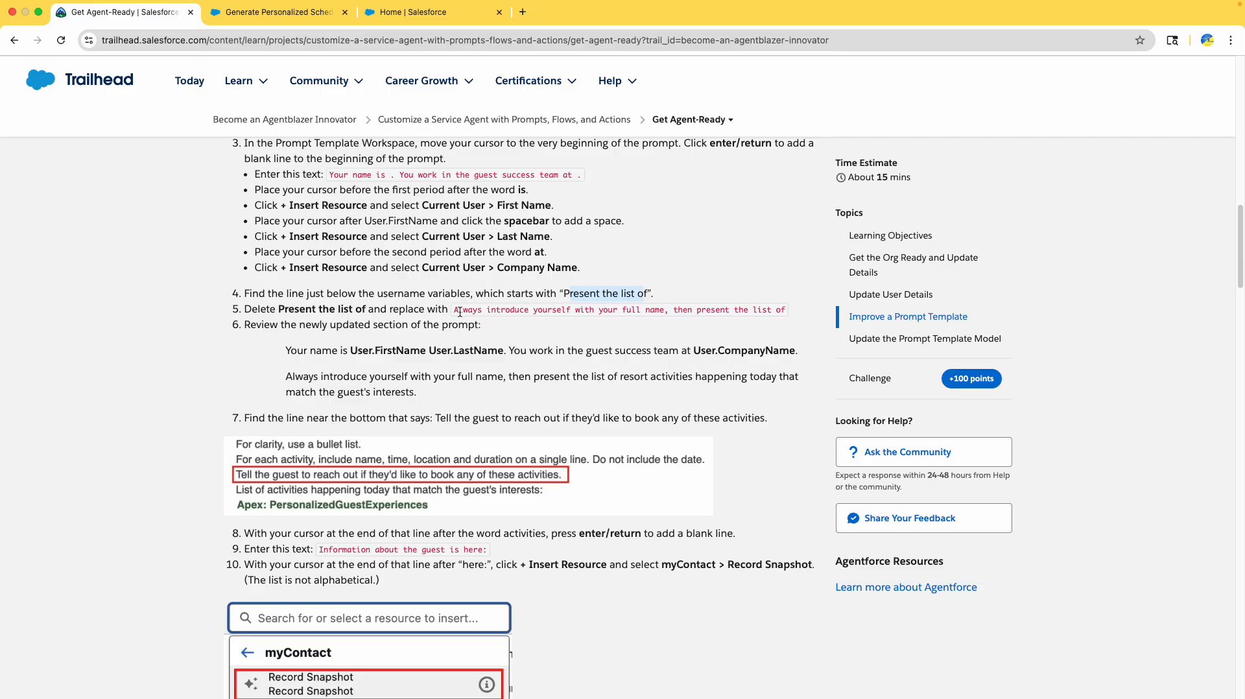
drag(454, 311, 787, 313)
key(super+c)
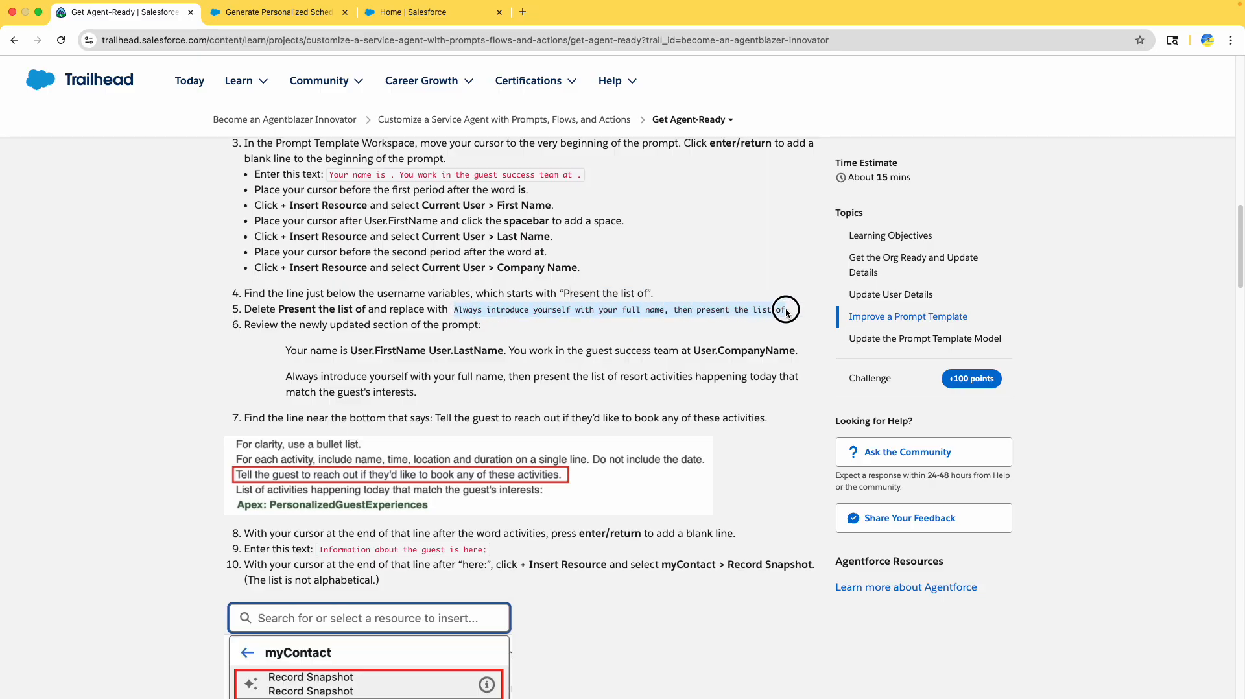
click(285, 16)
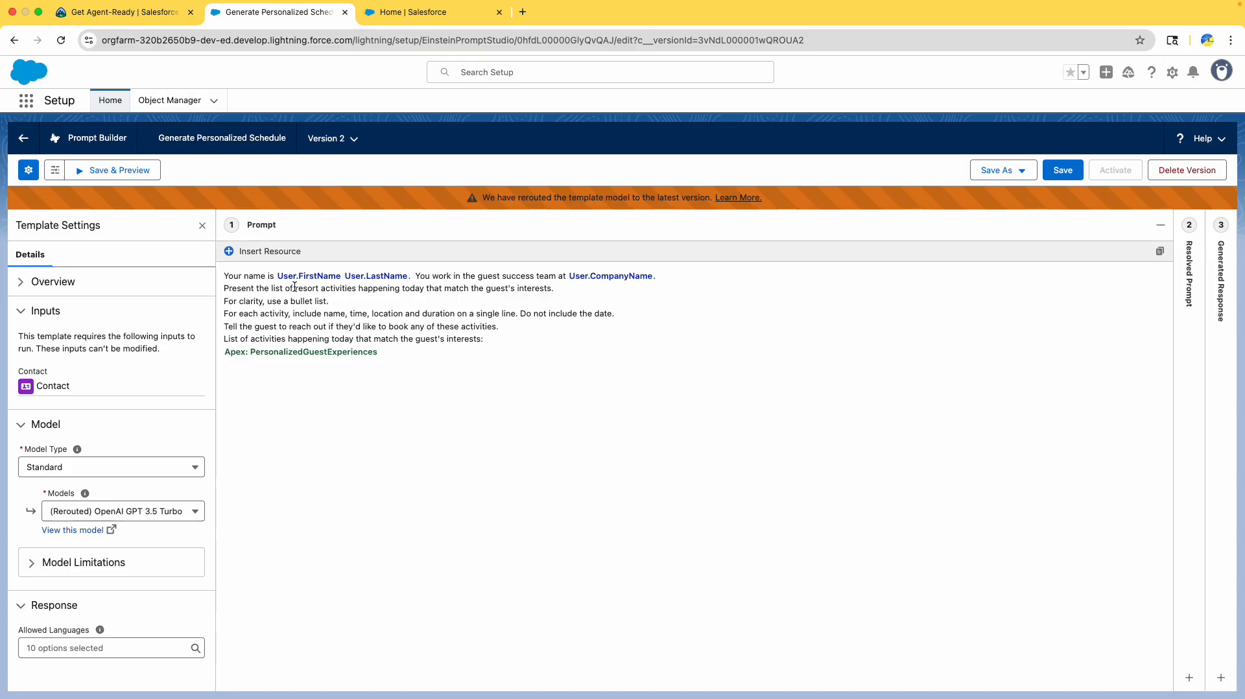
- Replace 'Present the list of' with 'Always introduce yourself with your full name, then present the list of'
drag(295, 287, 217, 288)
key(super+v)
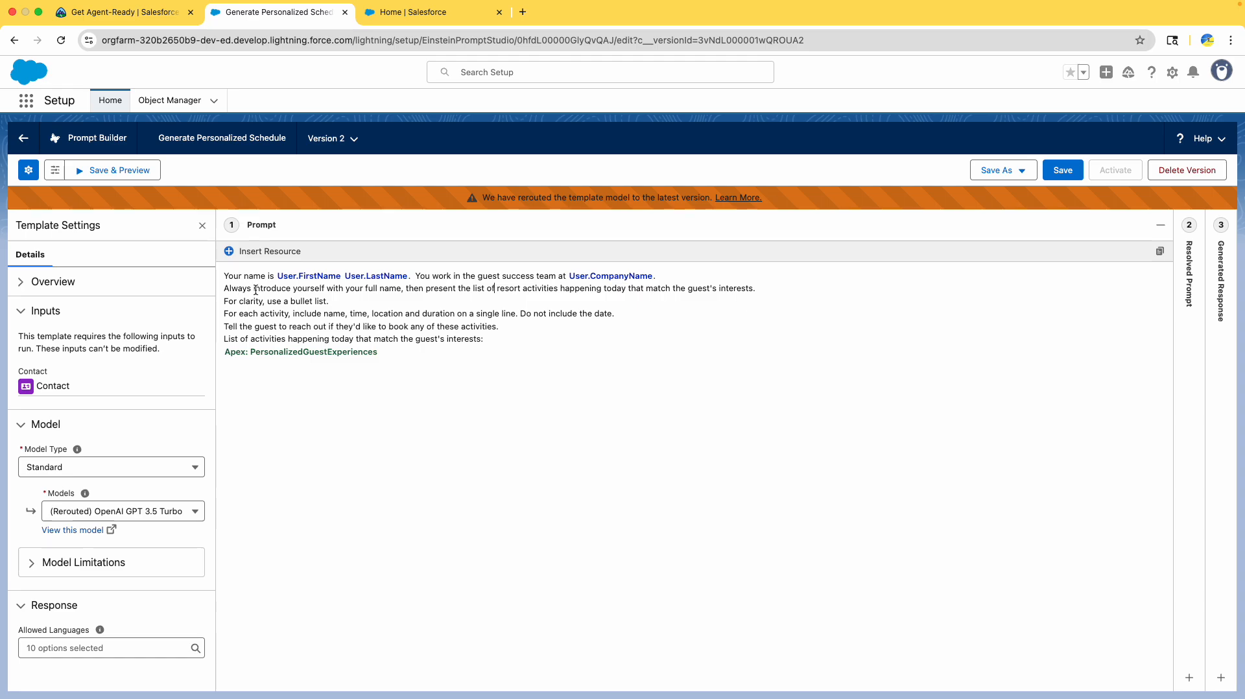
double_click(371, 288)
- Read Trailhead steps 7–12 and compare them against the prompt's first two lines
click(120, 11)
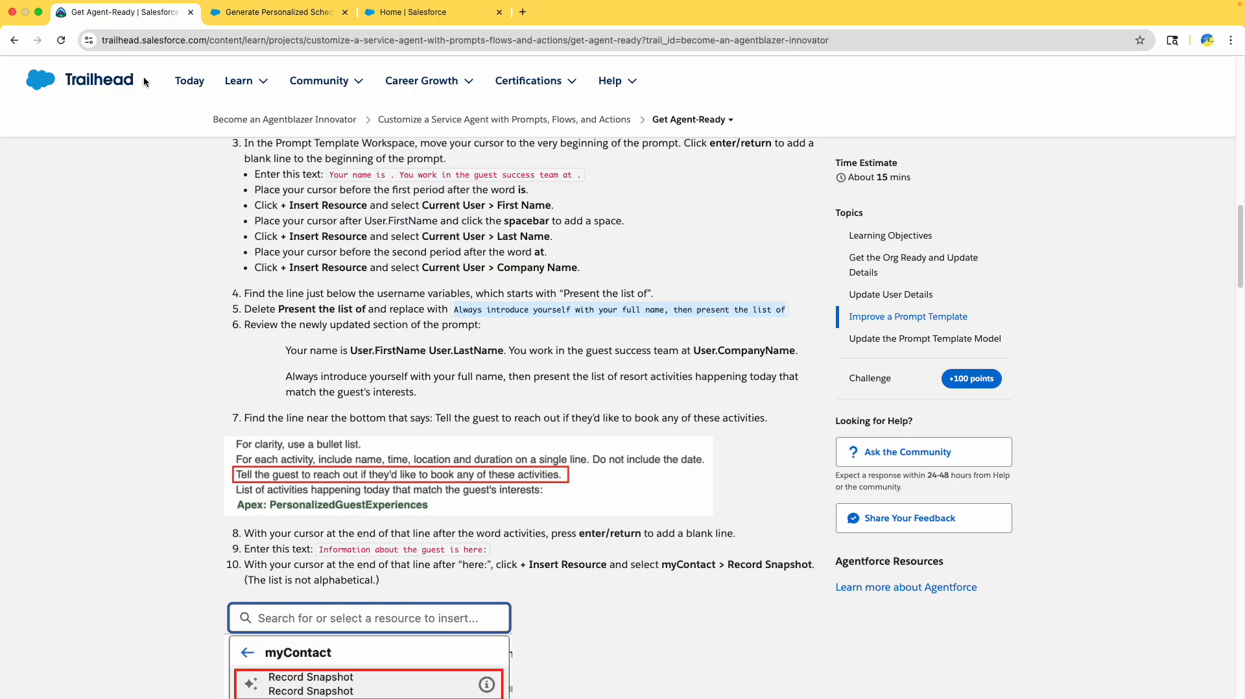
scroll(489, 421, down, 3)
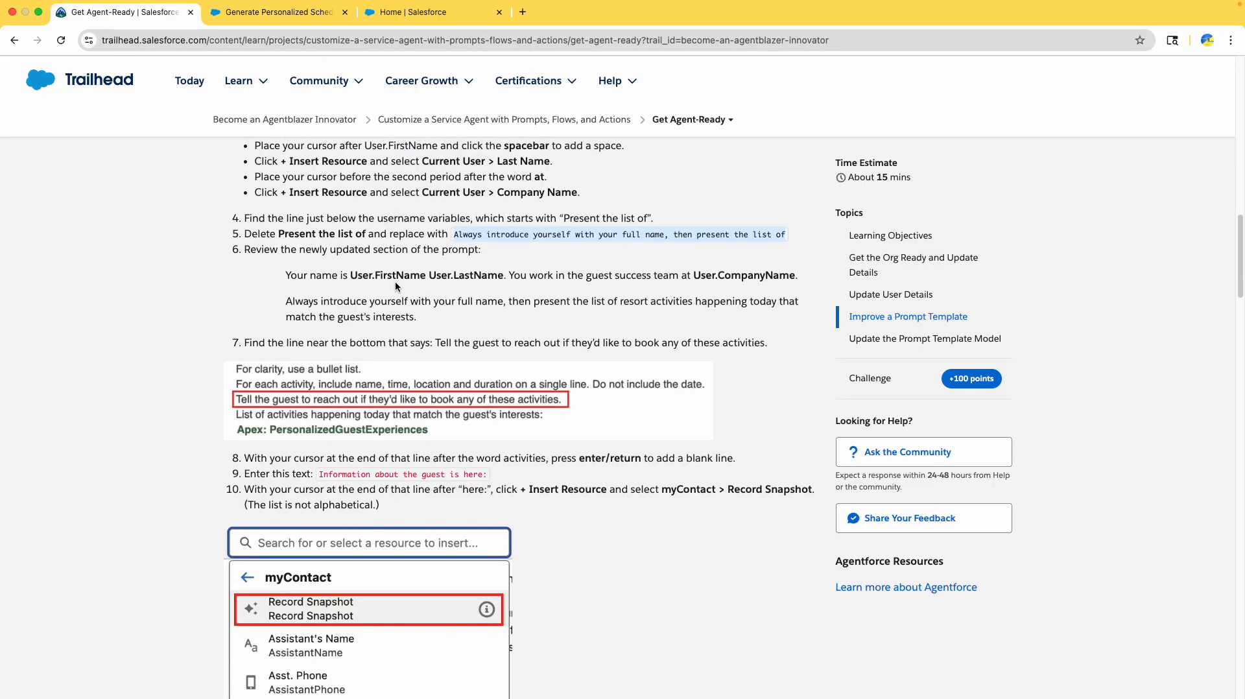
click(325, 250)
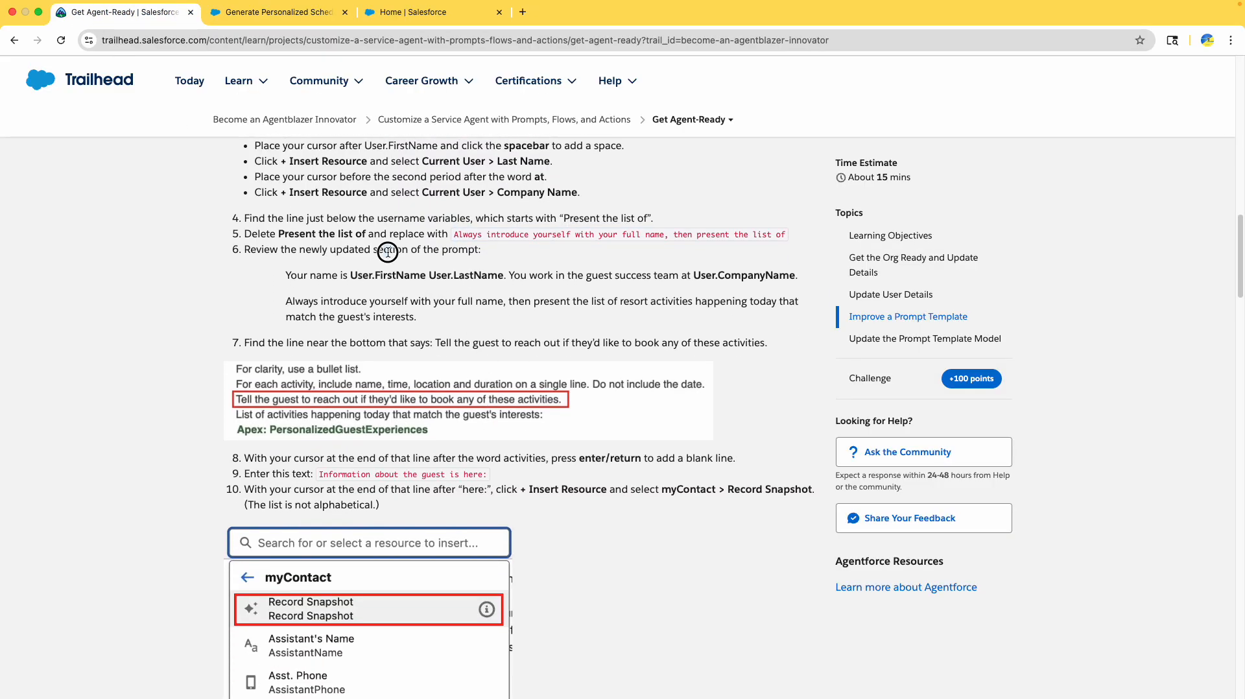
scroll(426, 260, down, 1)
drag(289, 258, 447, 303)
scroll(446, 304, down, 1)
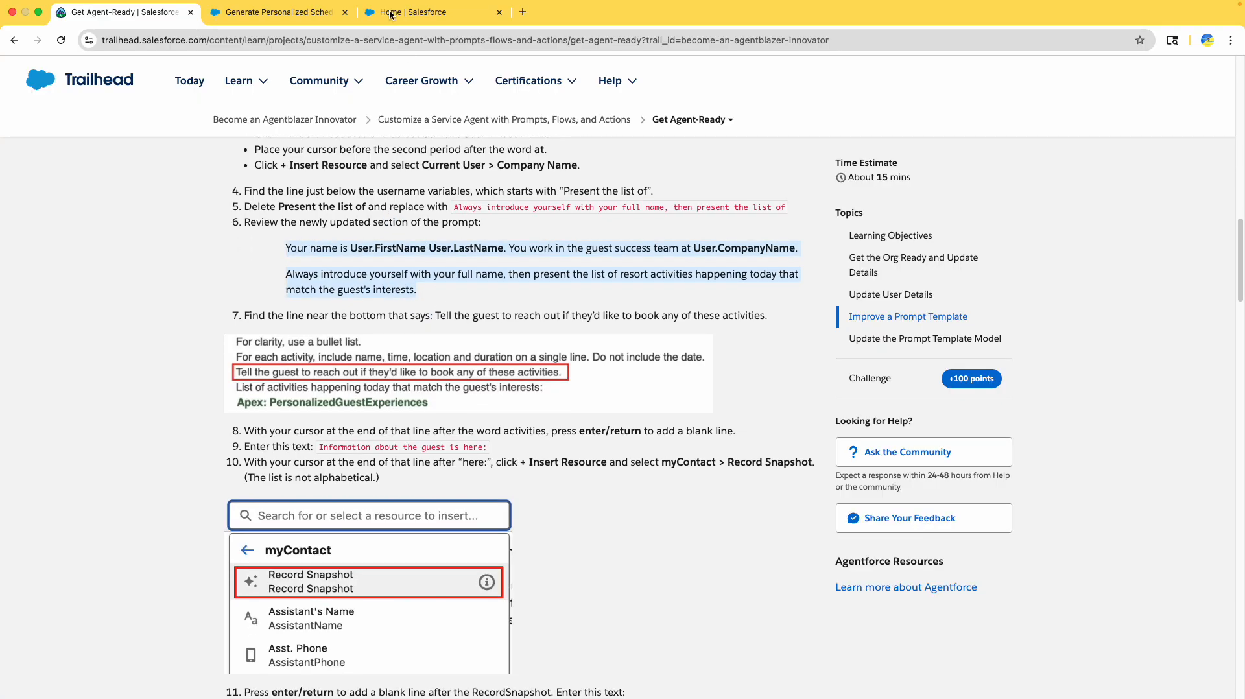
click(280, 14)
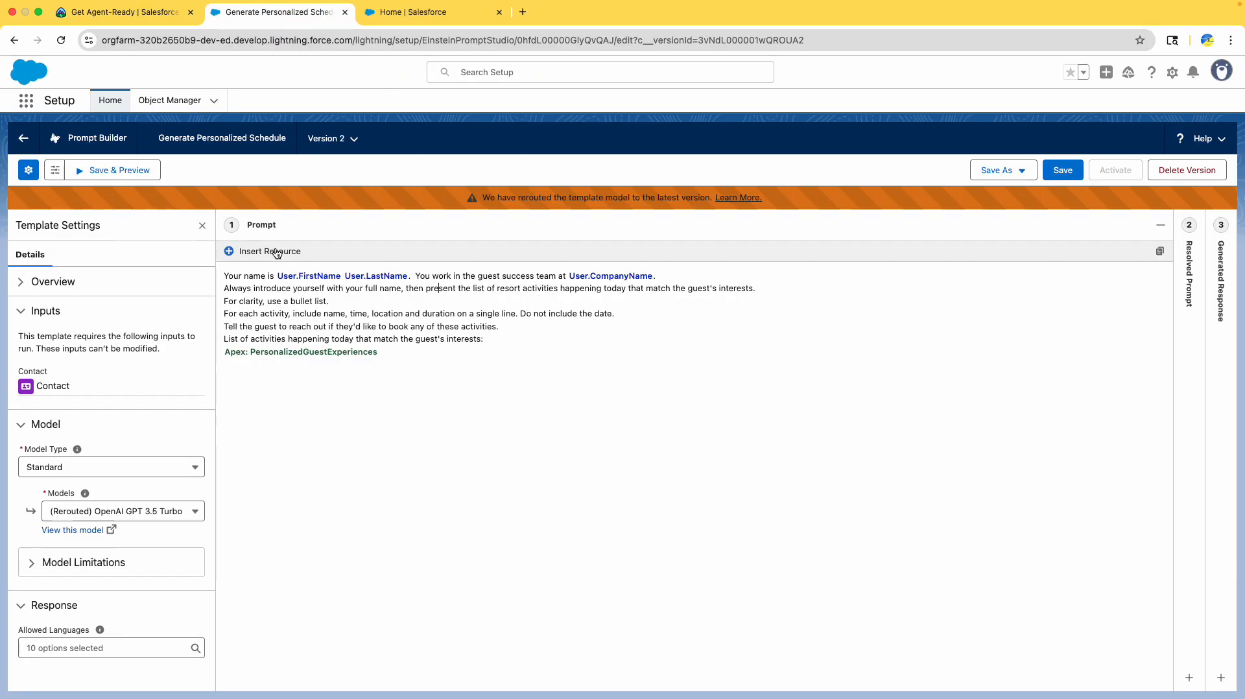
click(486, 287)
drag(486, 286, 194, 269)
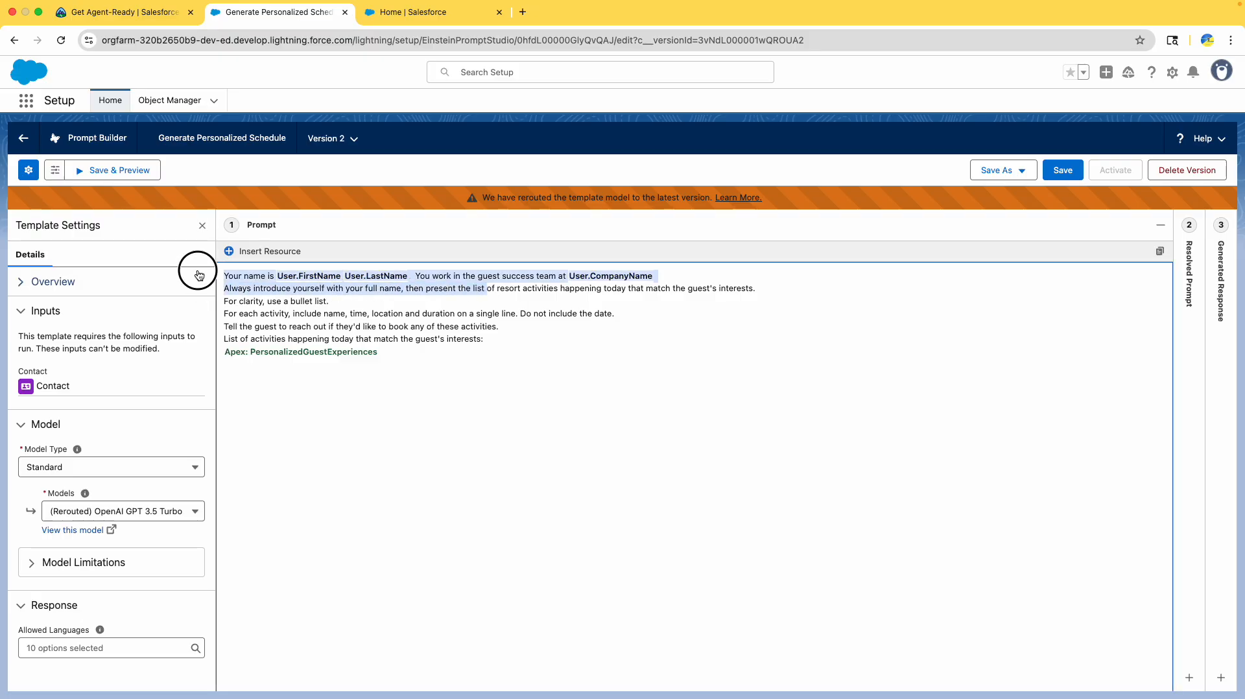
- Copy 'Information about the guest is here:' from Trailhead step 9
click(78, 11)
scroll(522, 315, down, 3)
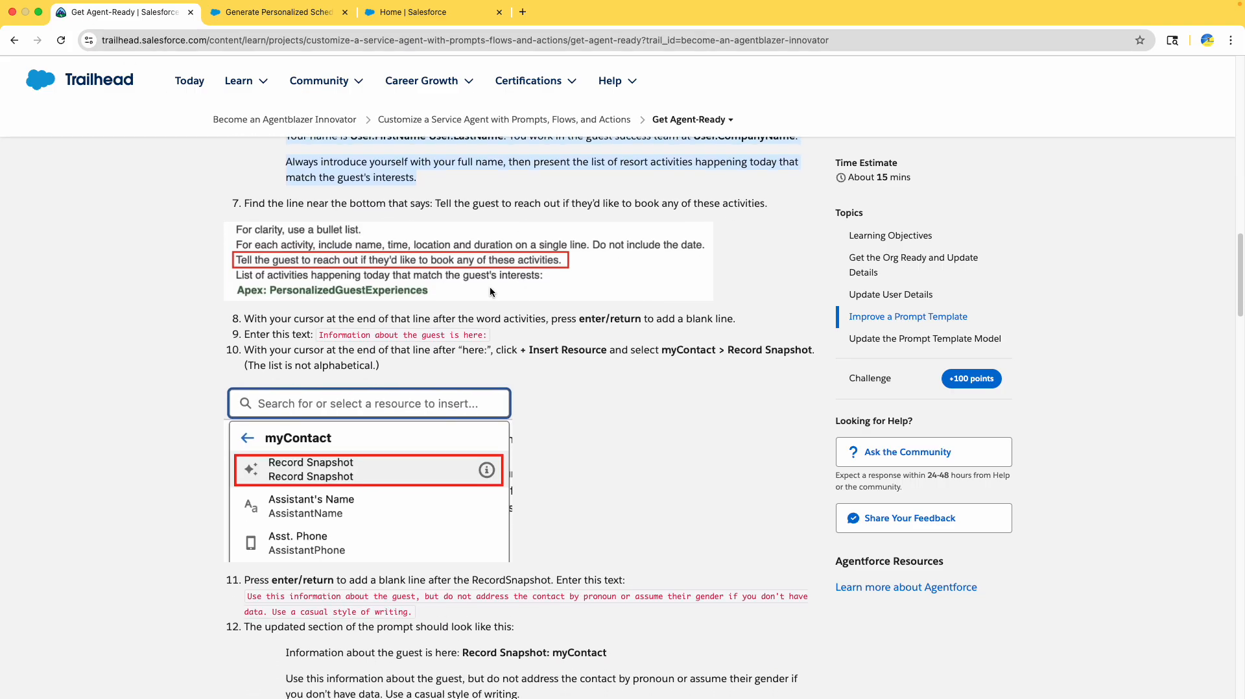
double_click(318, 204)
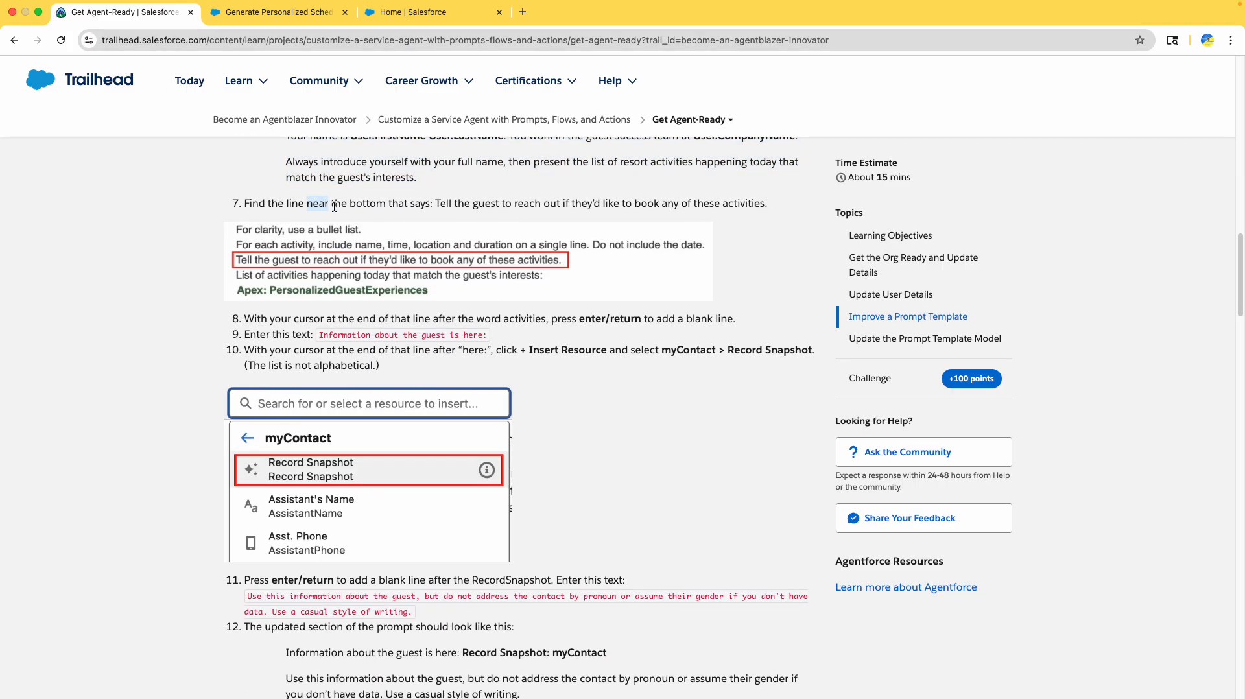
click(453, 206)
click(544, 259)
scroll(485, 301, down, 2)
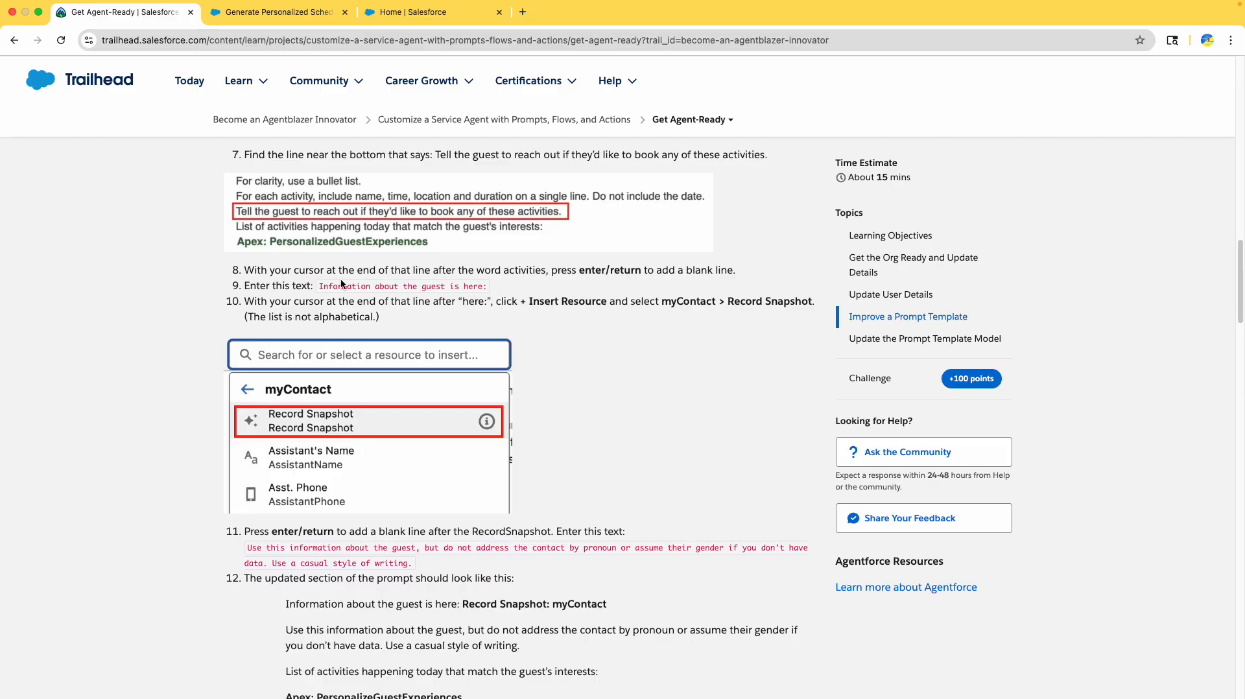
drag(319, 286, 486, 286)
key(super+c)
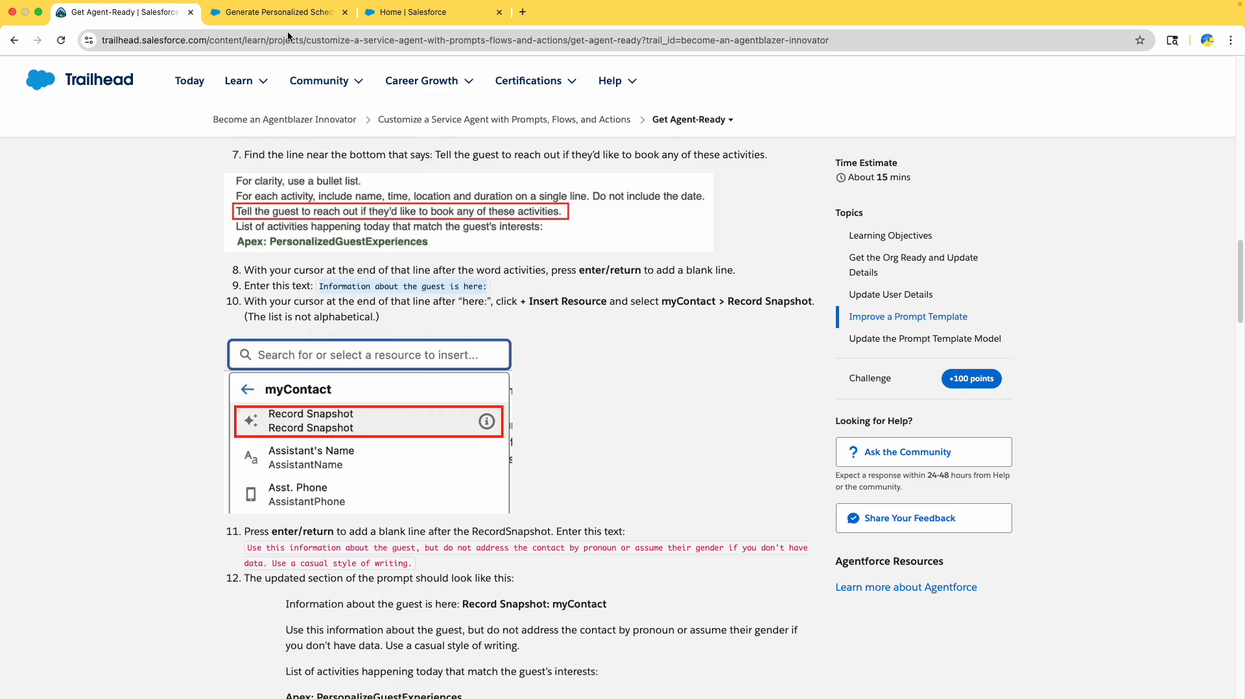
click(285, 13)
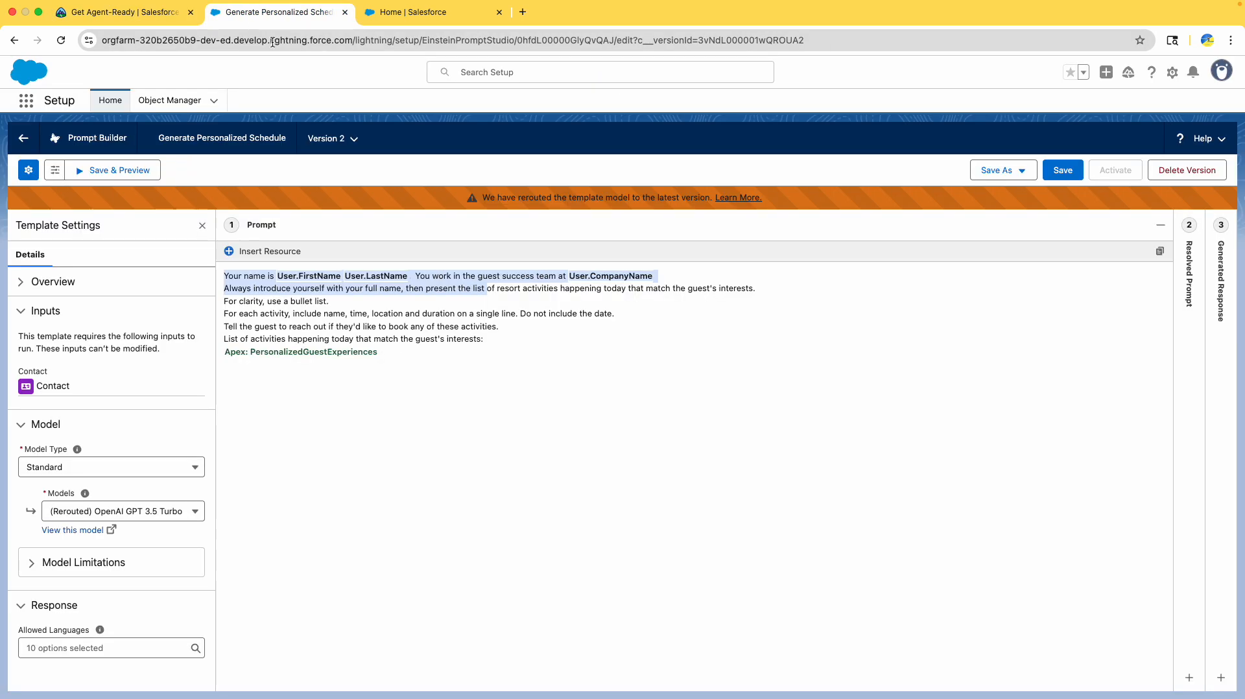
- Paste the 'Information about the guest is here:' line below the booking sentence
click(509, 326)
key(Return)
key(super+v)
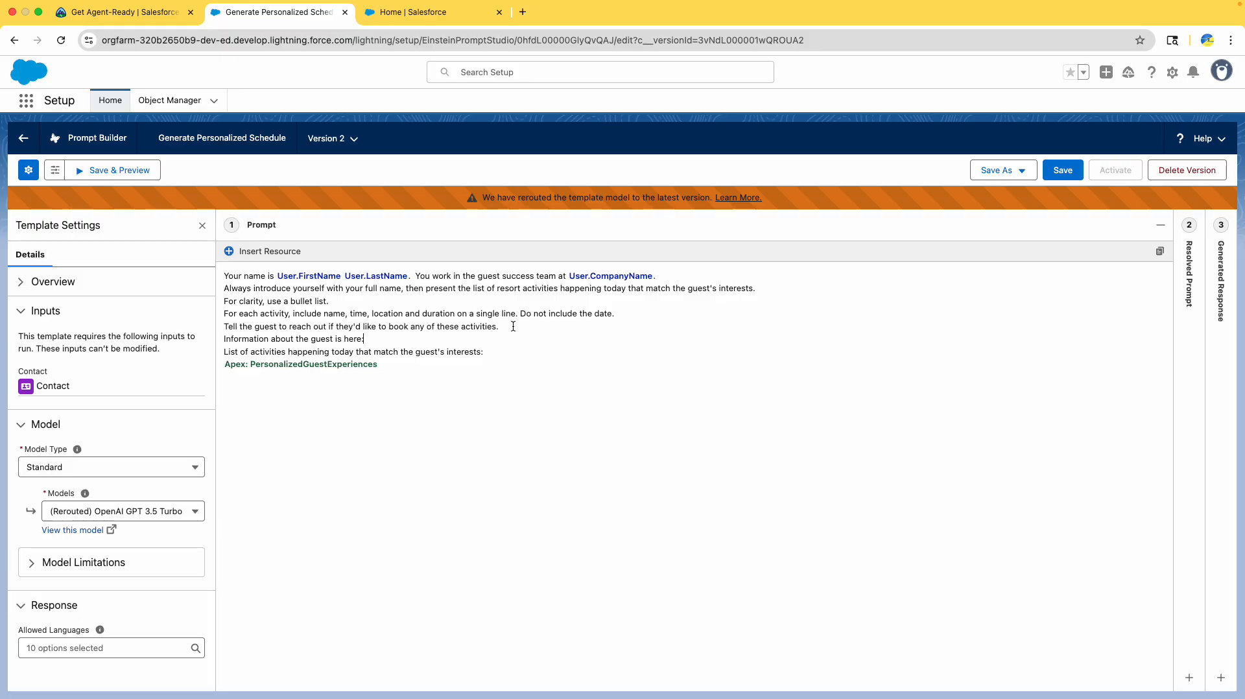
- Insert the myContact Record Snapshot resource after the guest-information line
click(149, 13)
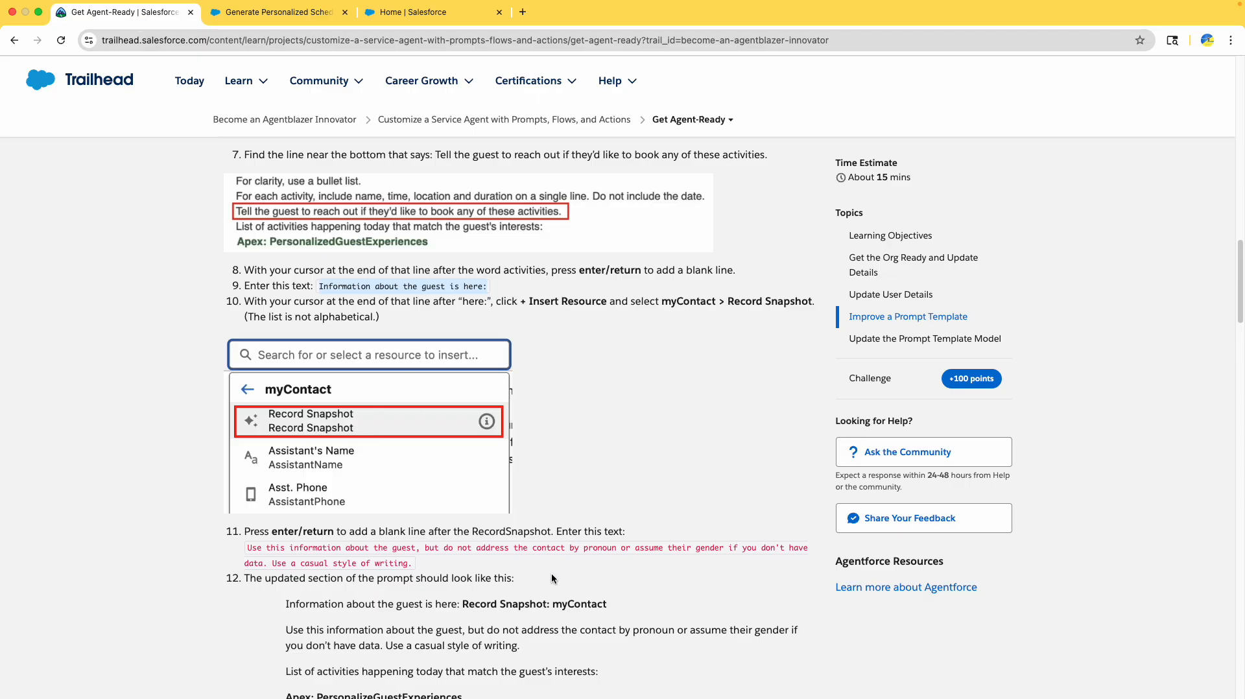
scroll(551, 572, down, 2)
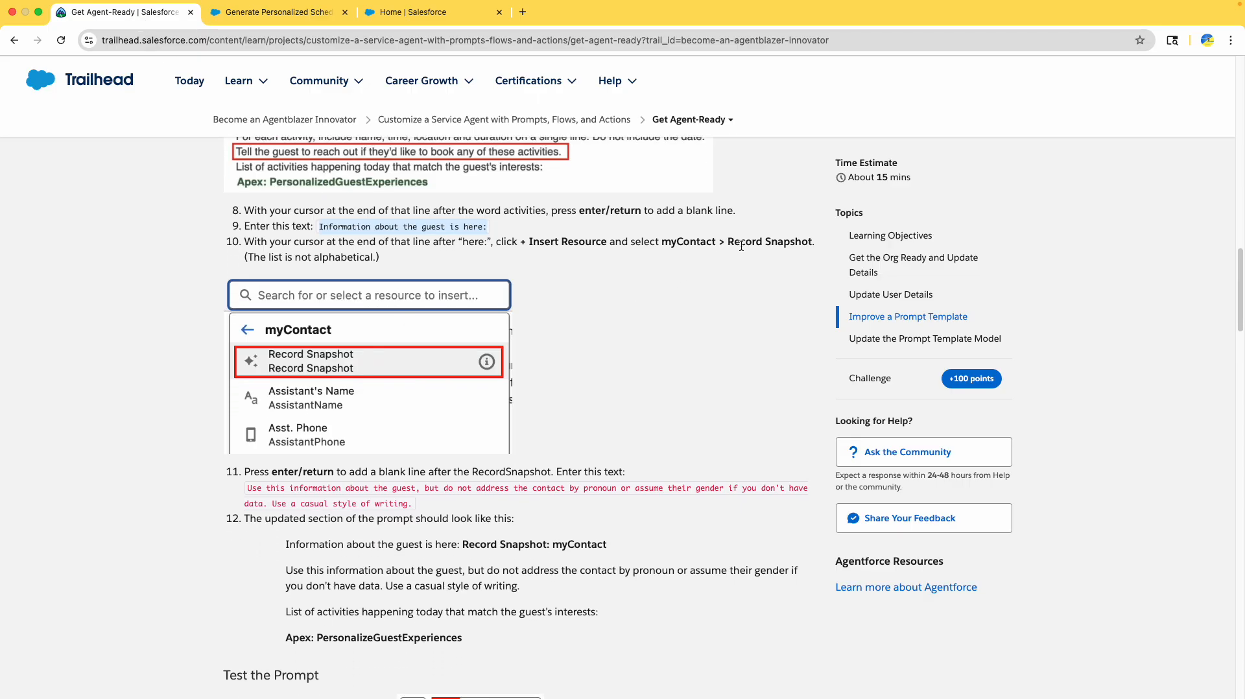
double_click(745, 242)
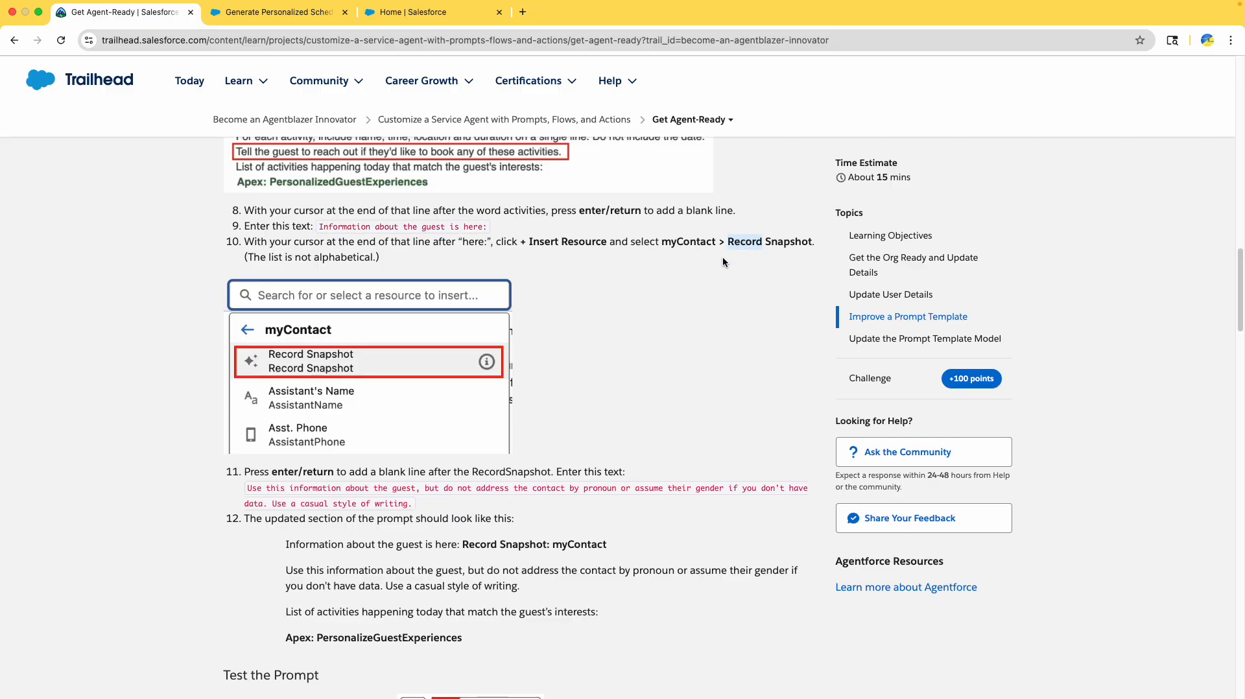
click(266, 17)
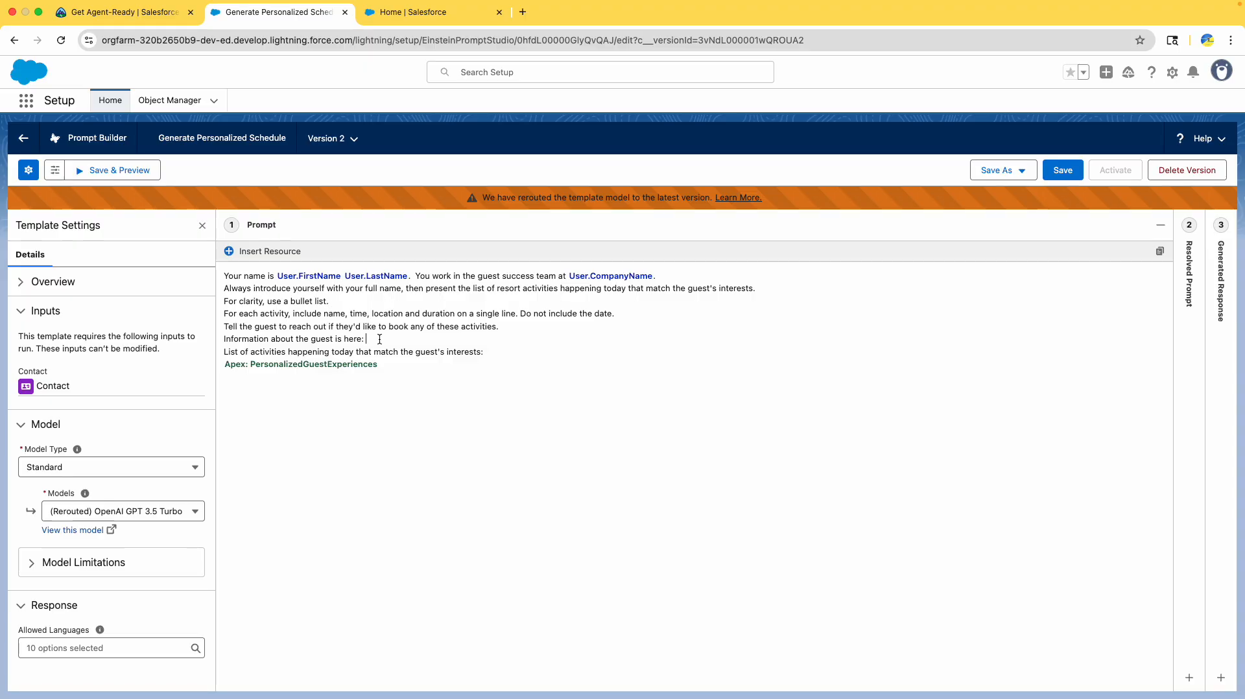
click(266, 251)
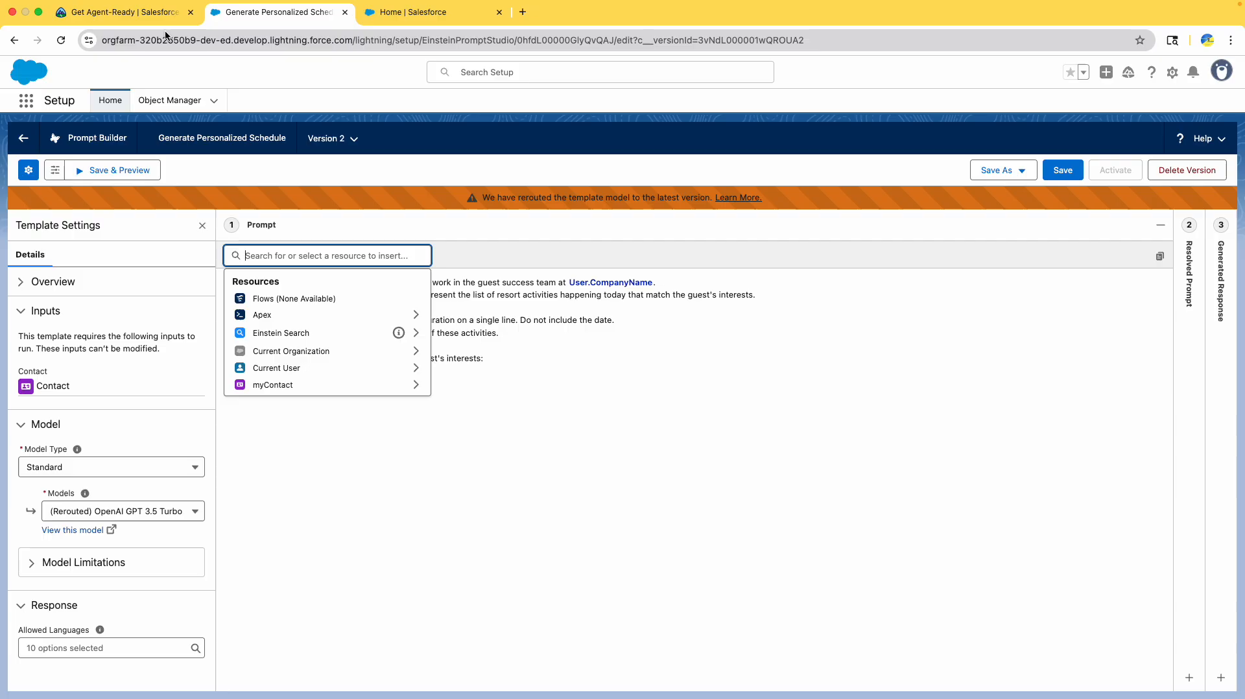
click(135, 19)
click(233, 22)
click(302, 384)
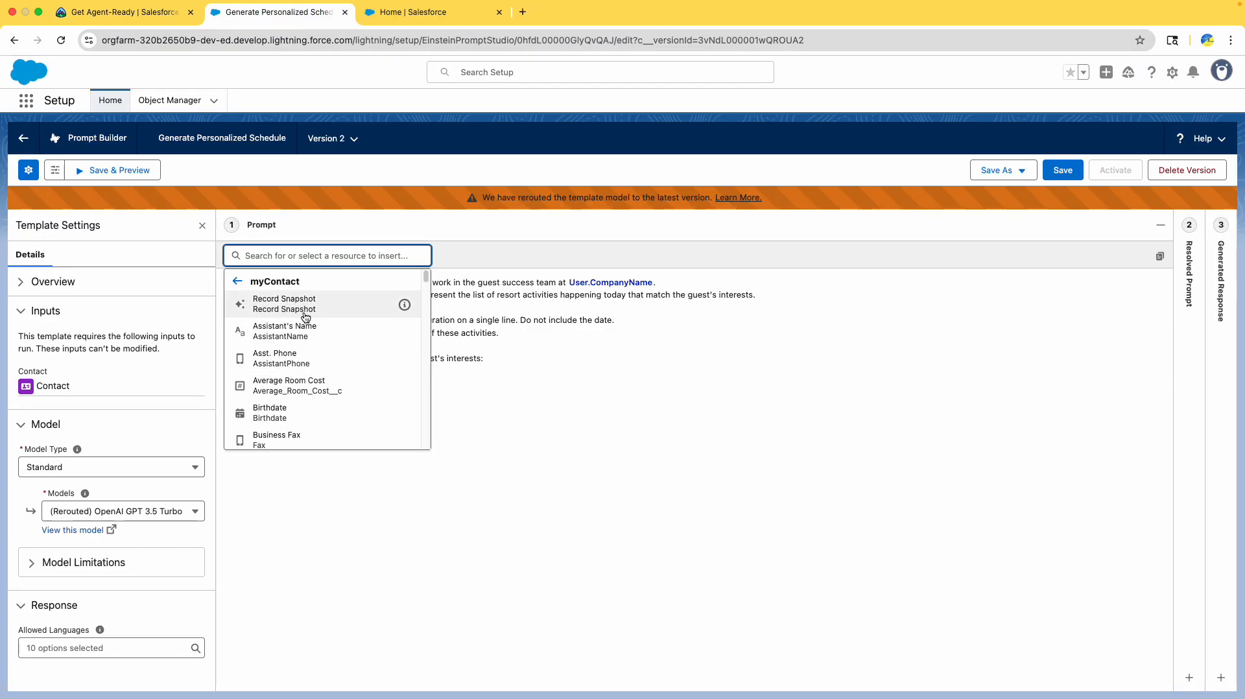
click(304, 304)
- Copy the casual-style, no-pronoun guest instruction from the tutorial onto a new line below Record Snapshot
click(110, 14)
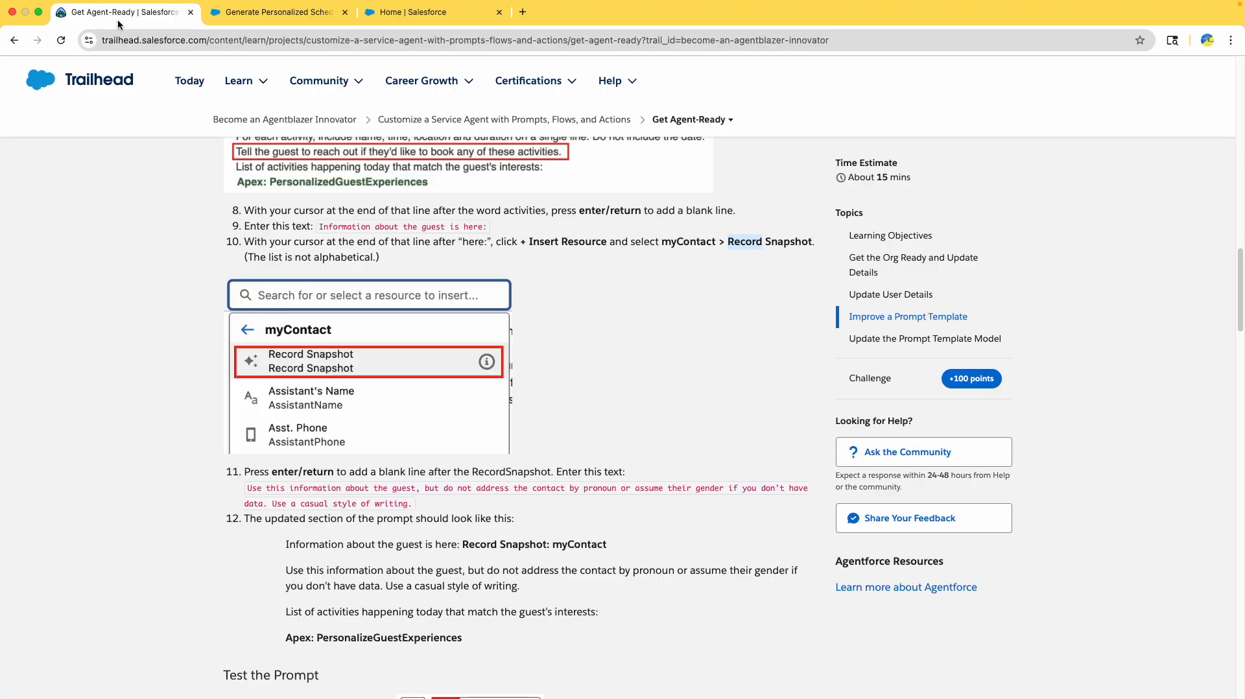
scroll(246, 329, down, 3)
drag(249, 173, 379, 173)
scroll(250, 298, down, 3)
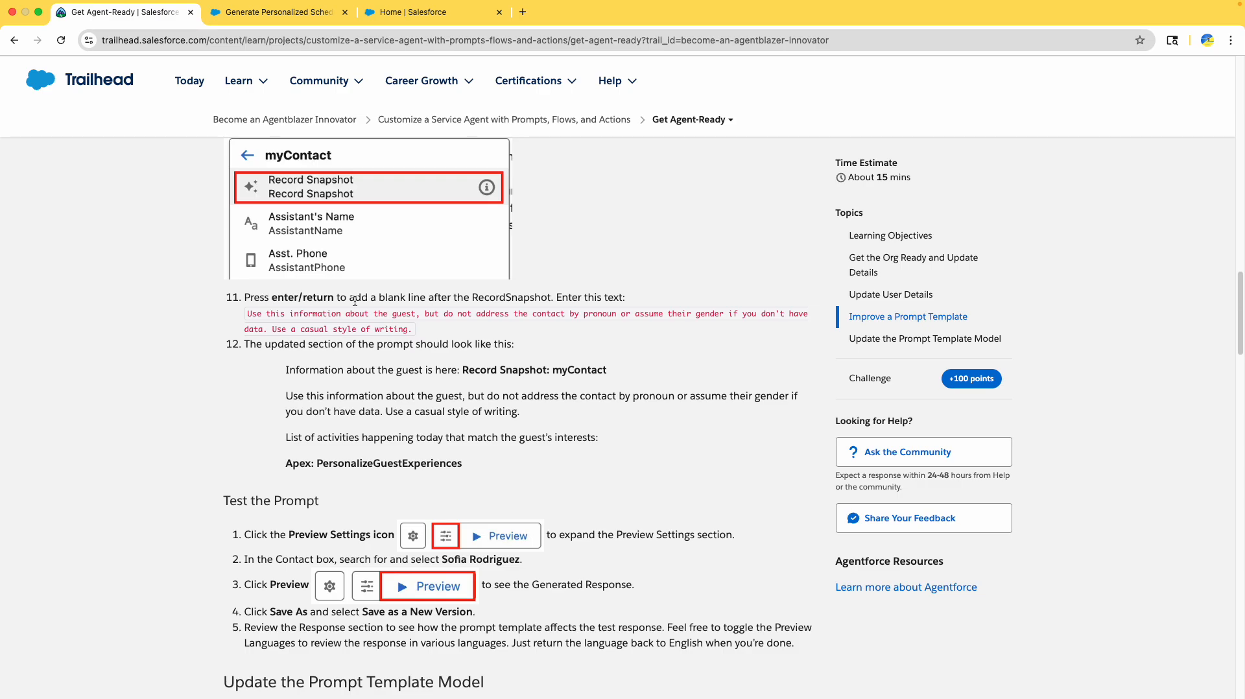
double_click(506, 297)
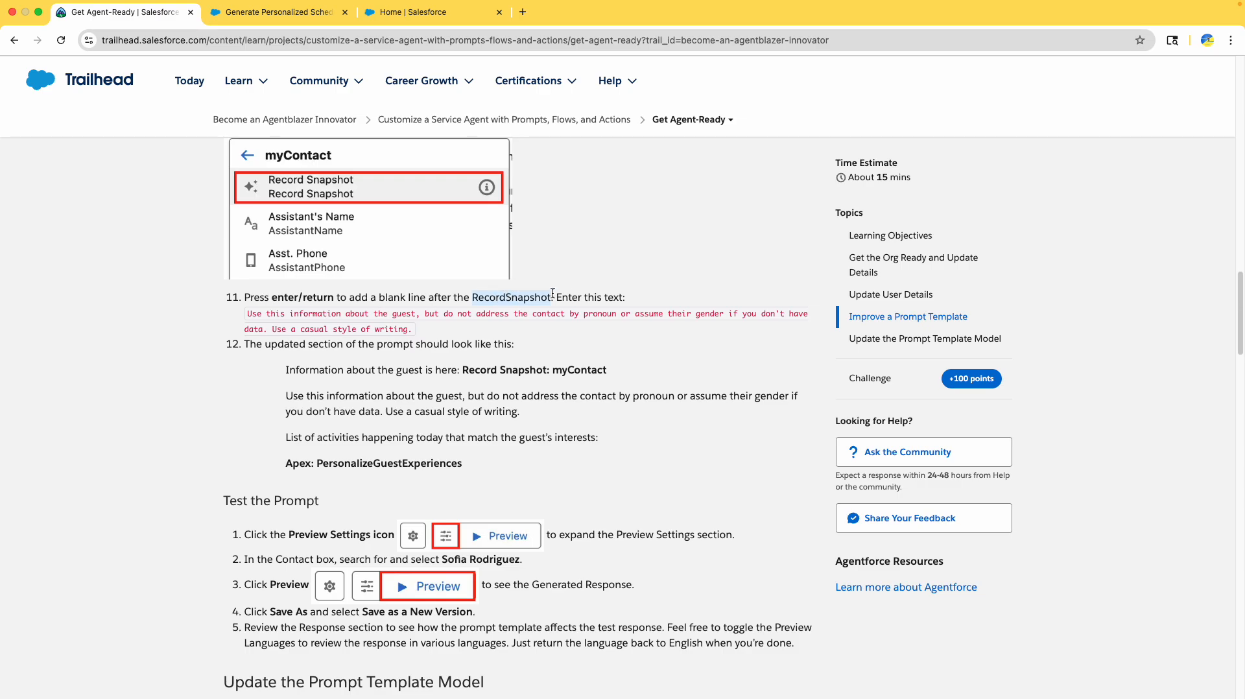
triple_click(247, 319)
key(super+c)
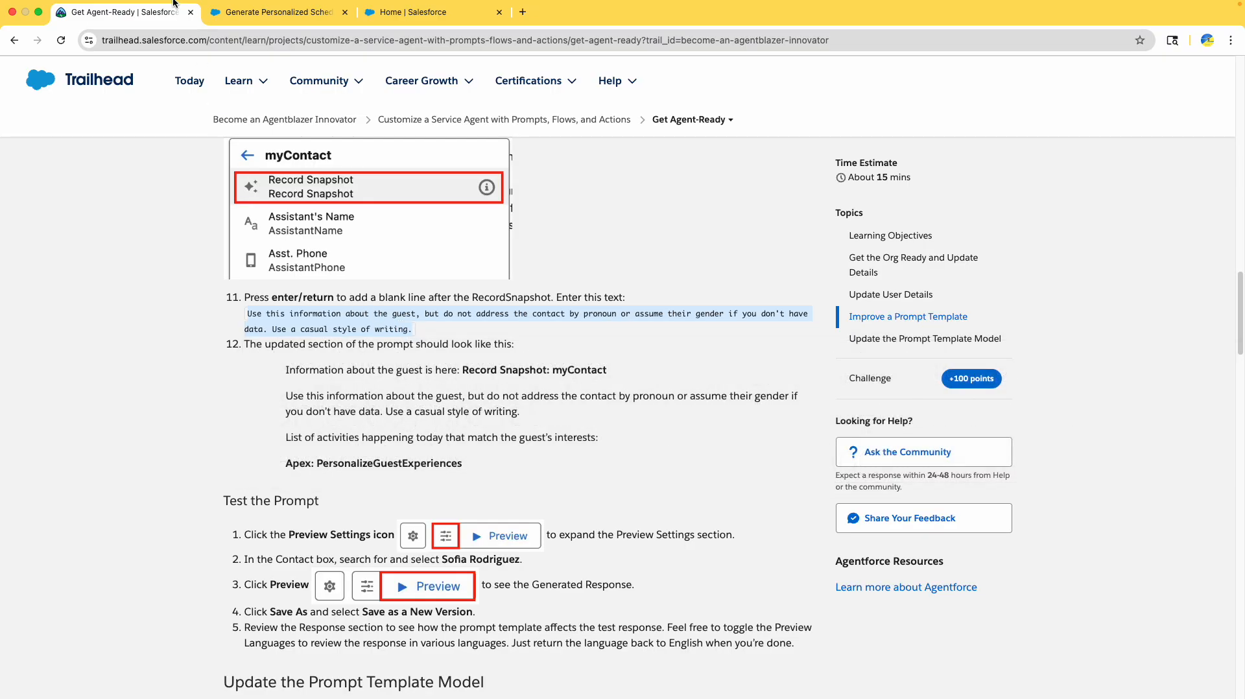
click(278, 11)
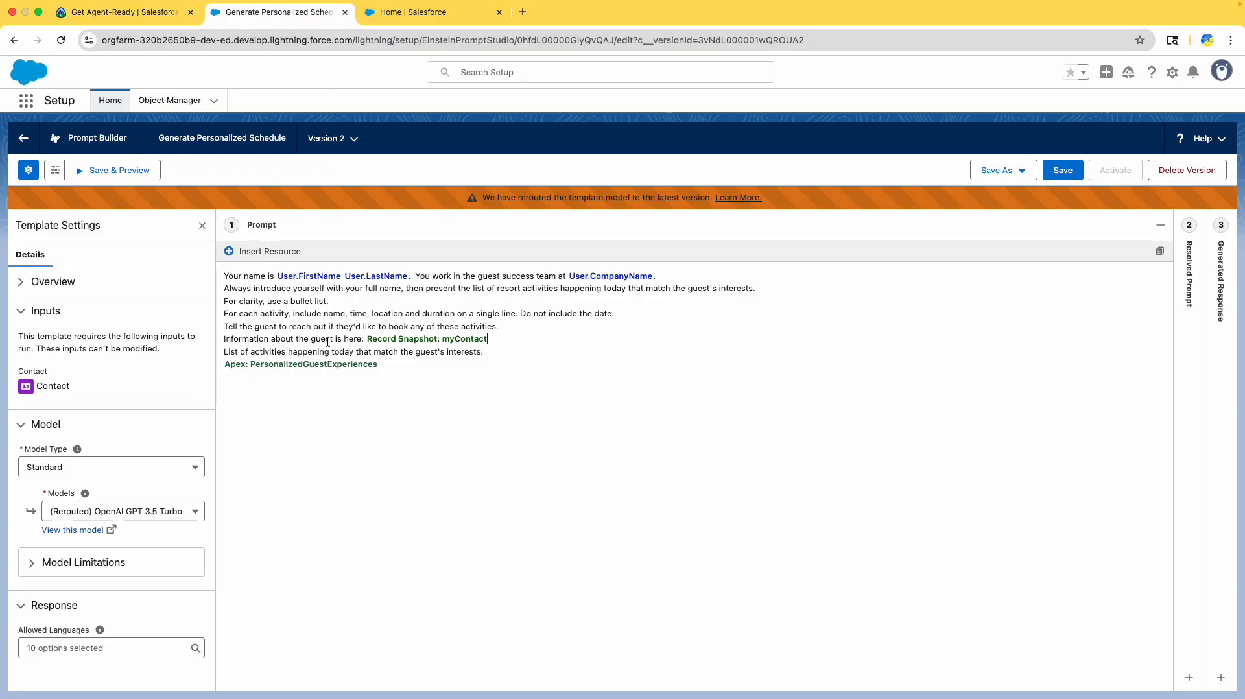
click(474, 343)
key(Return)
key(super+v)
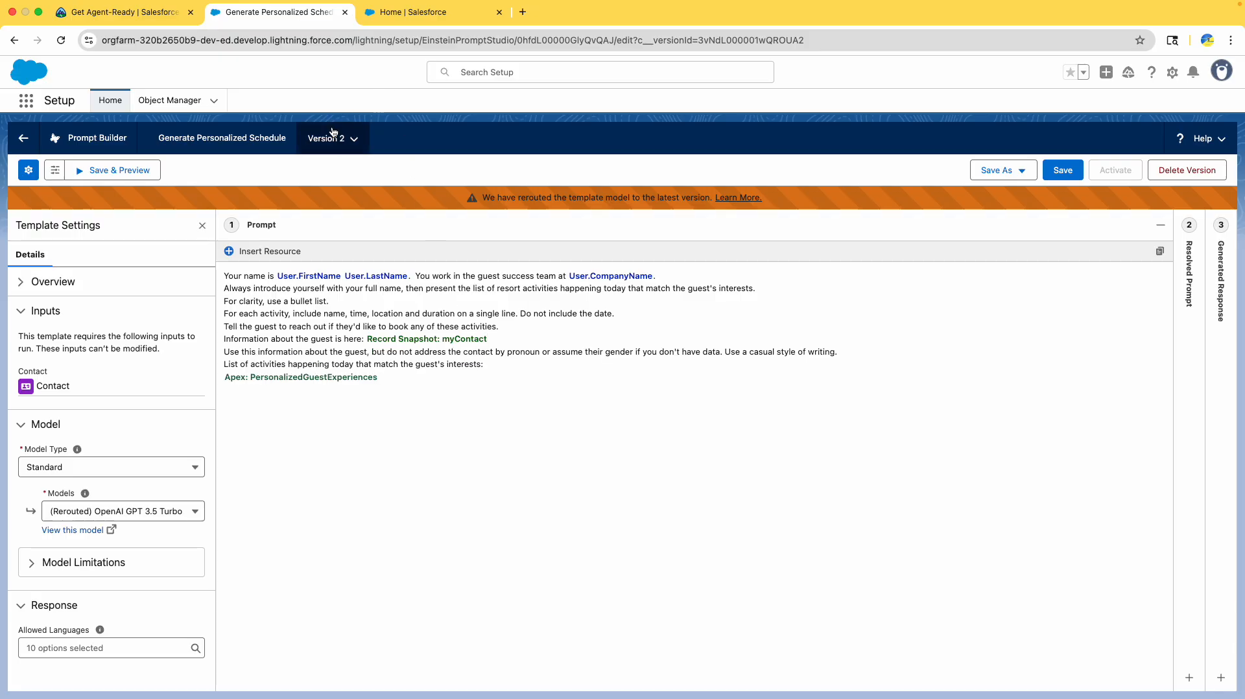
click(125, 20)
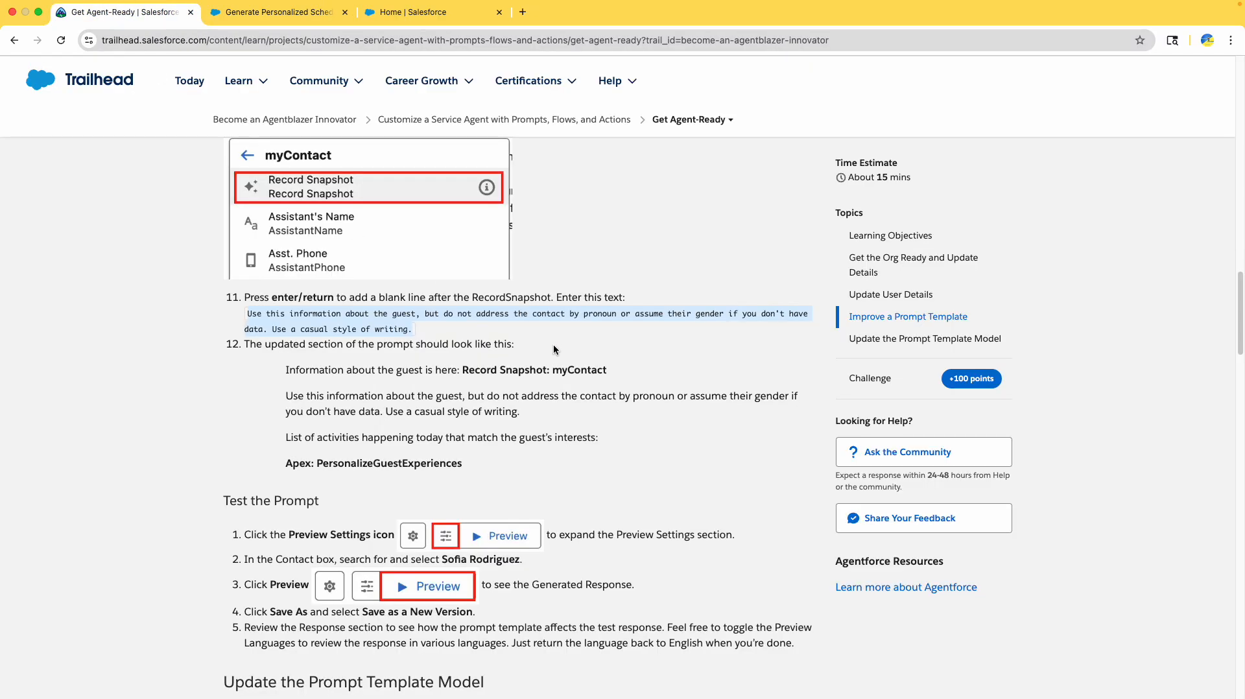
scroll(553, 345, down, 3)
click(361, 312)
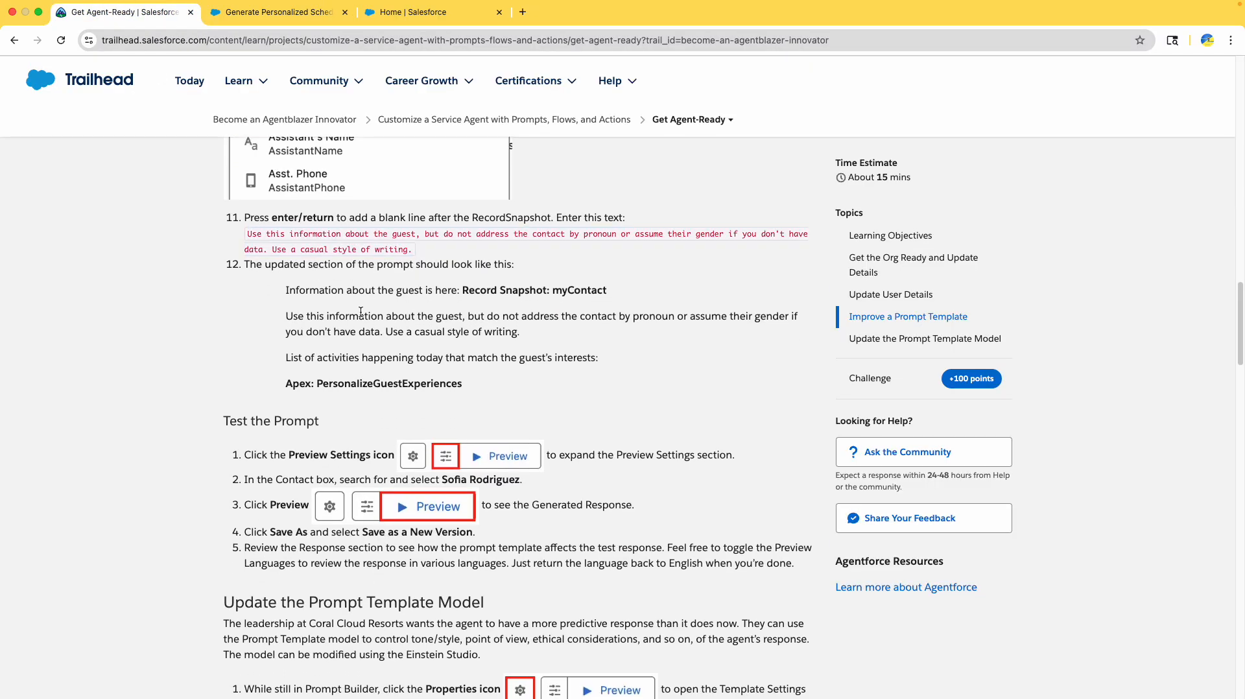
drag(483, 387, 281, 286)
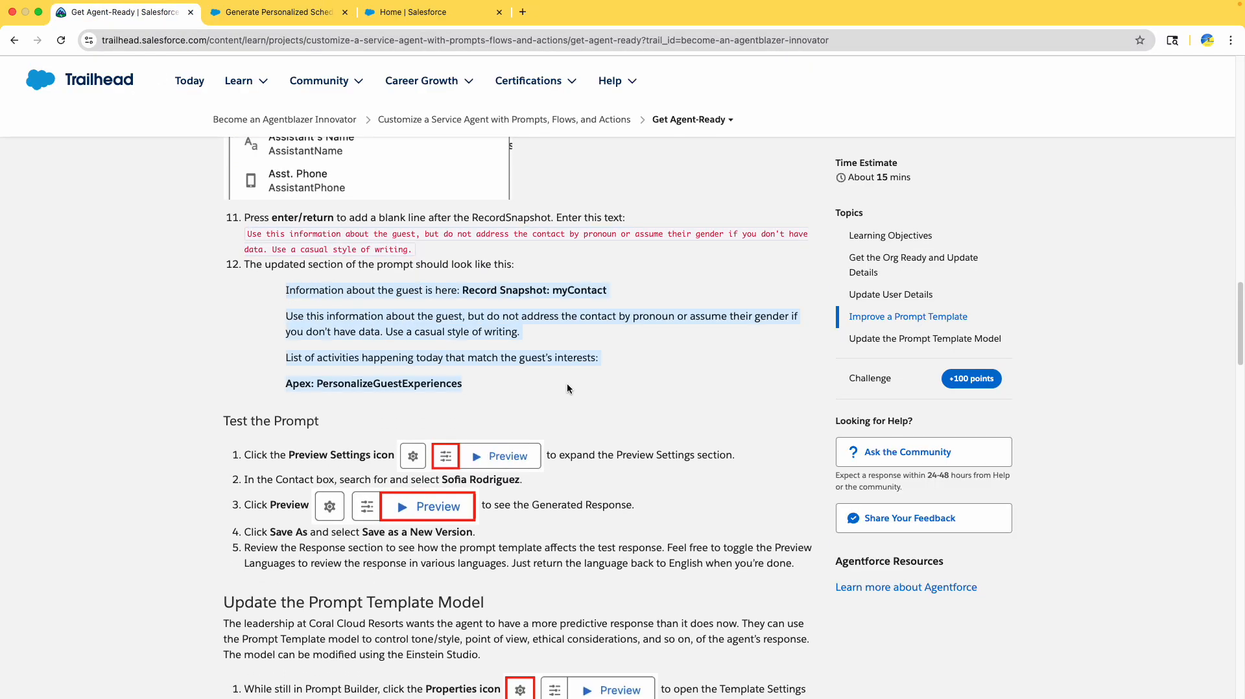
click(291, 16)
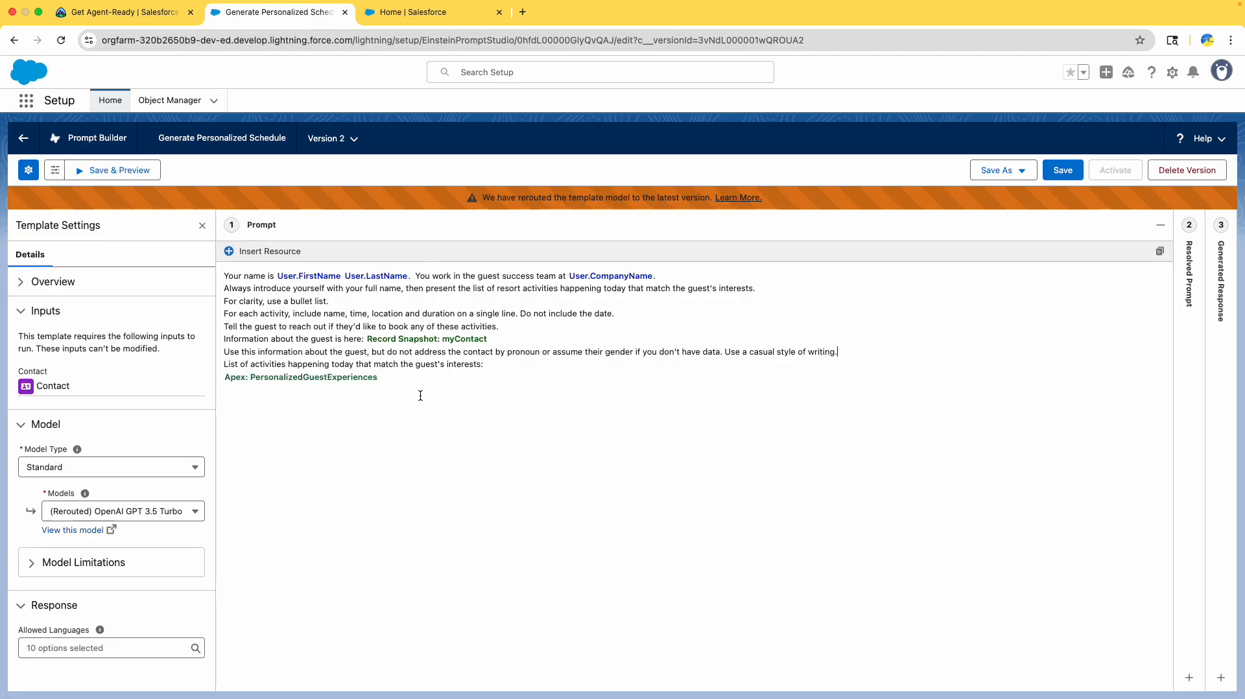
mouse_move(230, 342)
mouse_down()
mouse_move(362, 381)
mouse_move(230, 357)
mouse_move(220, 344)
mouse_up()
drag(403, 381, 214, 340)
click(156, 12)
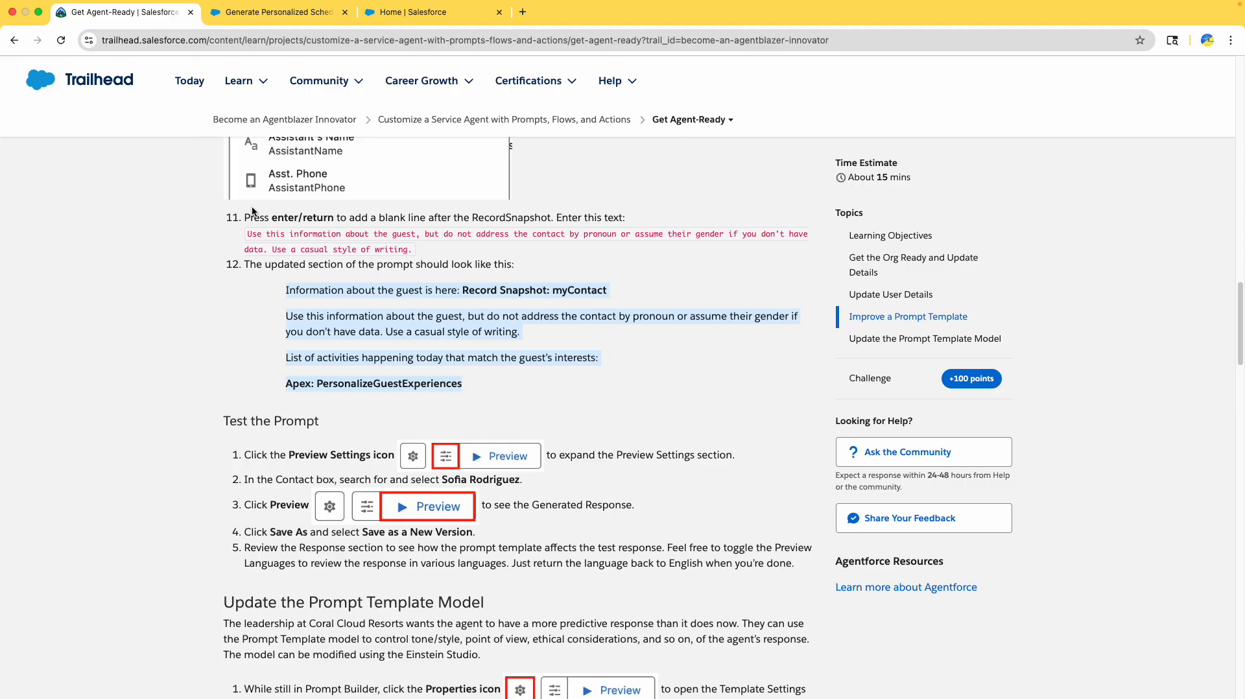
scroll(429, 293, down, 5)
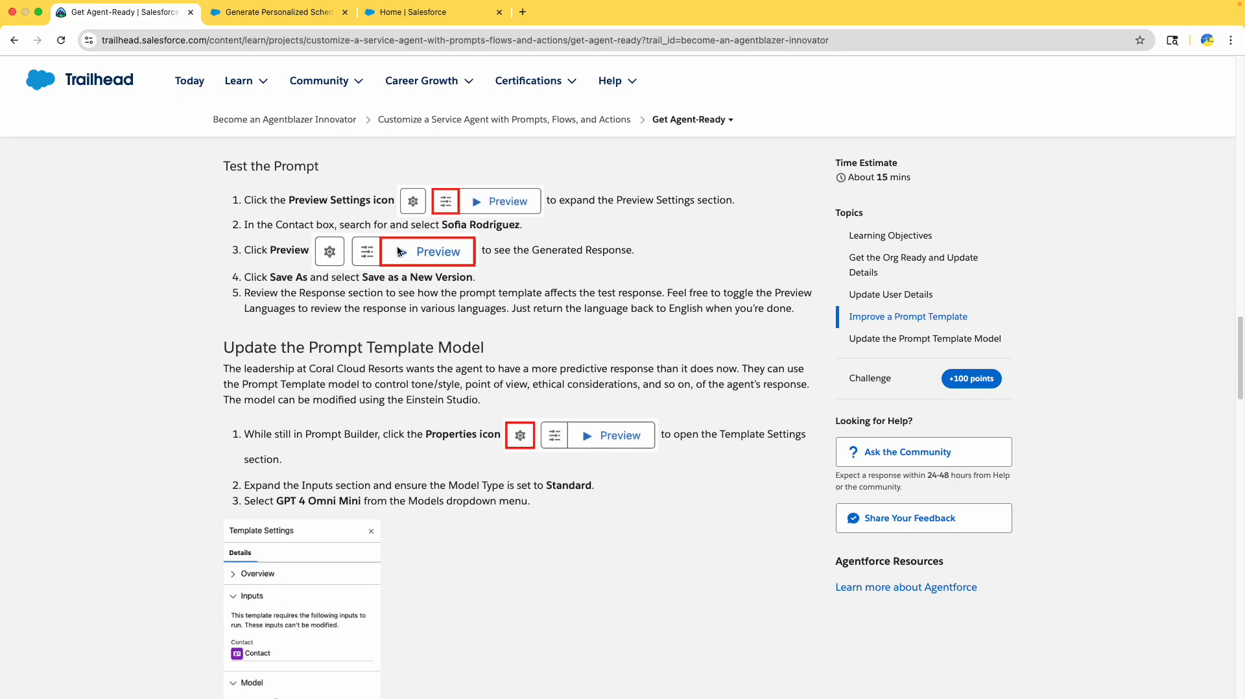
double_click(313, 193)
scroll(313, 193, up, 5)
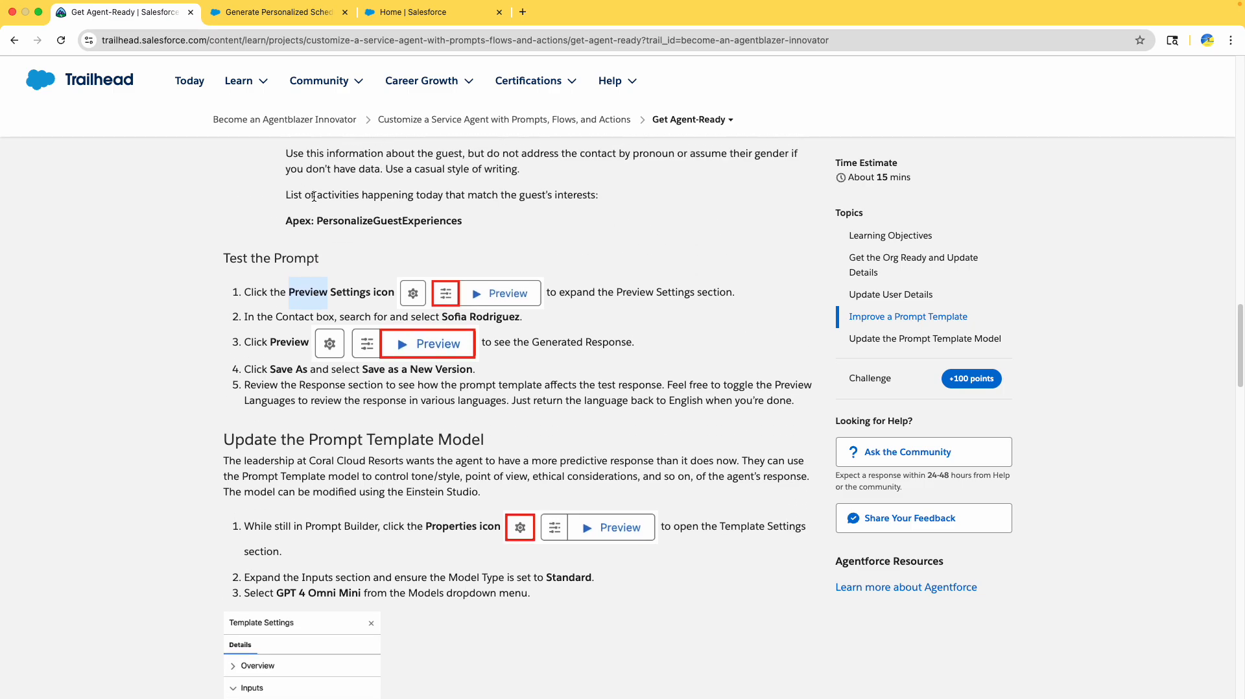
click(381, 347)
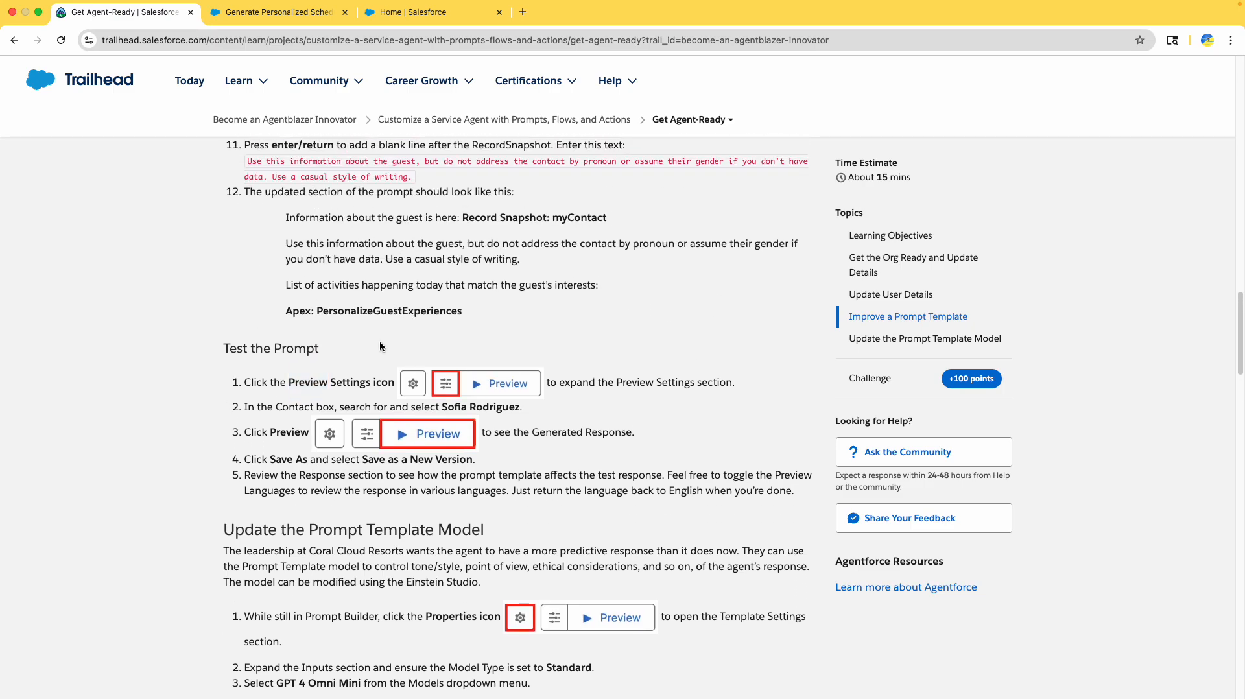
double_click(317, 382)
scroll(498, 363, down, 1)
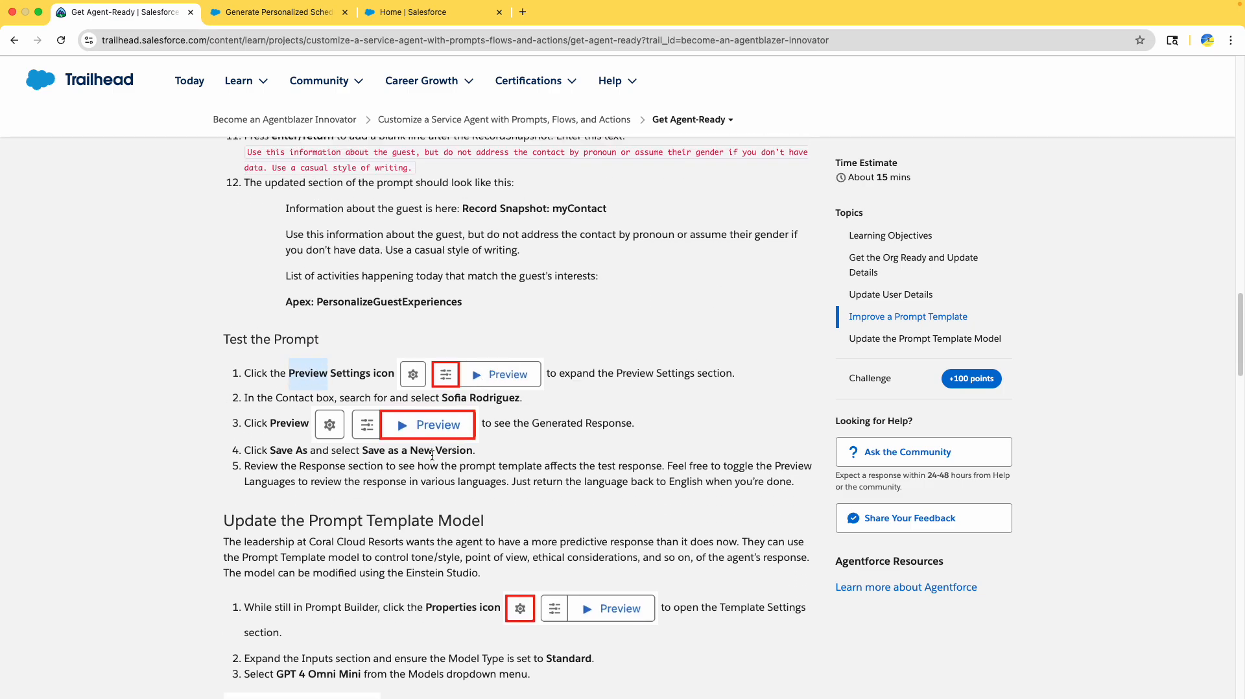
click(460, 380)
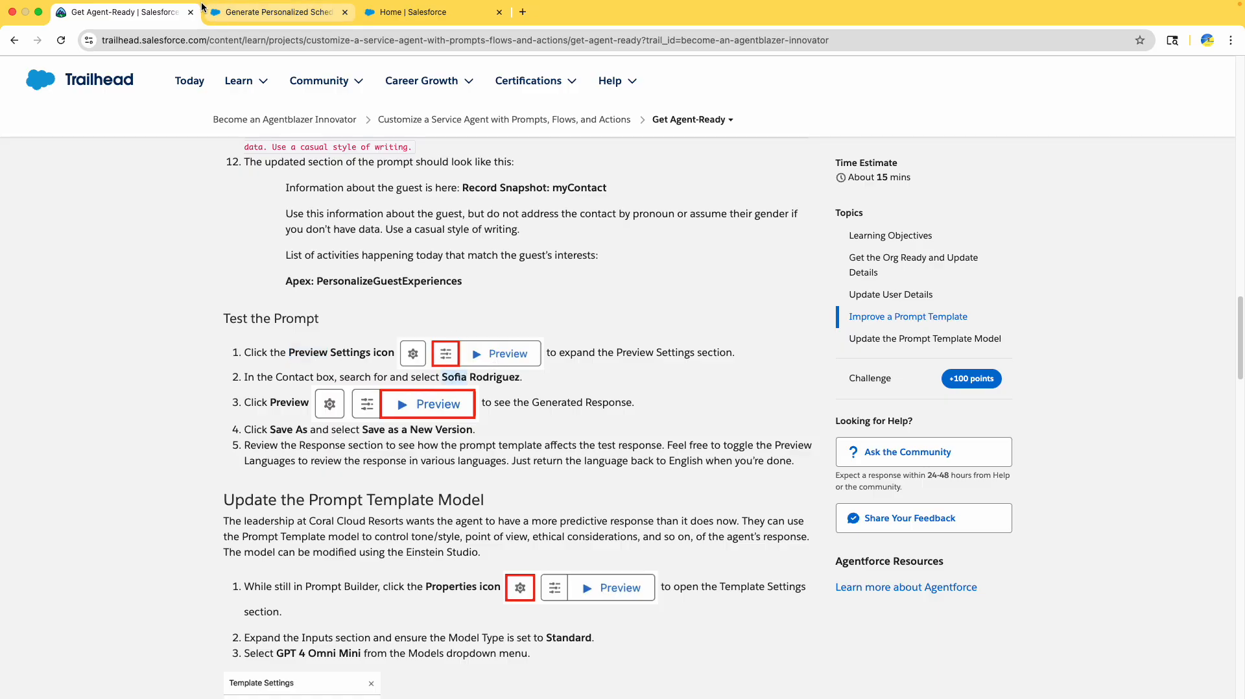
- Save Version 2 of Generate Personalized Schedule and bring up the preview settings
click(276, 12)
click(122, 170)
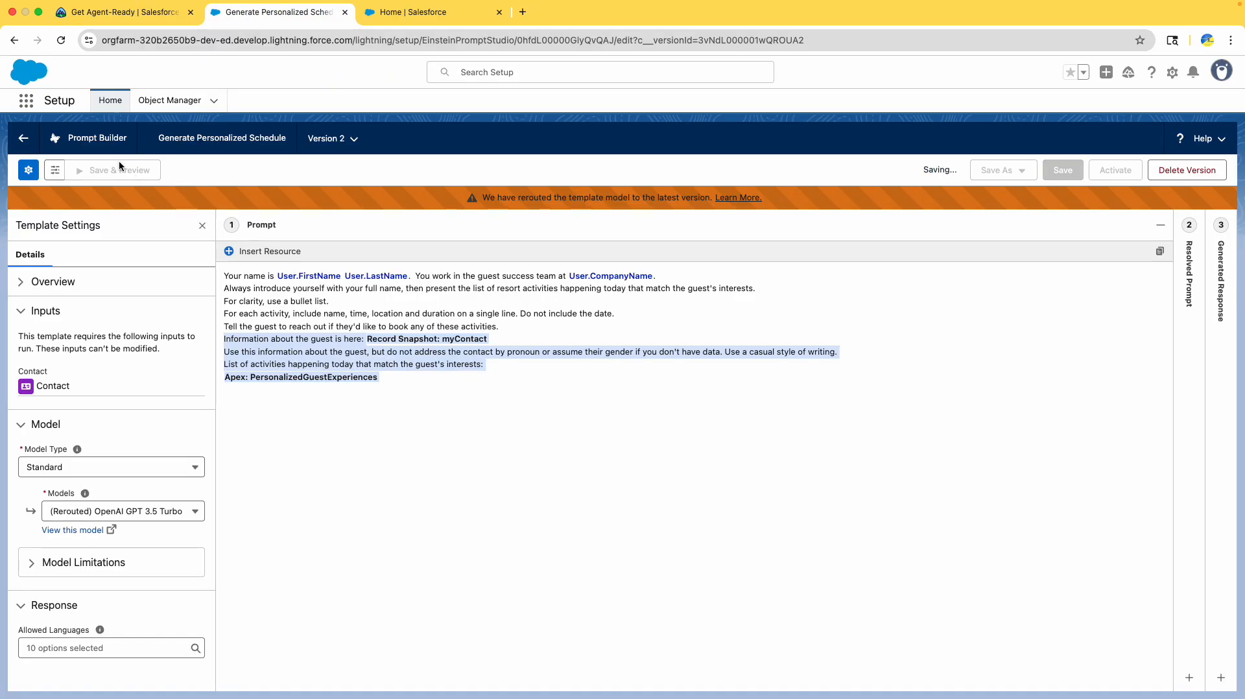
click(153, 15)
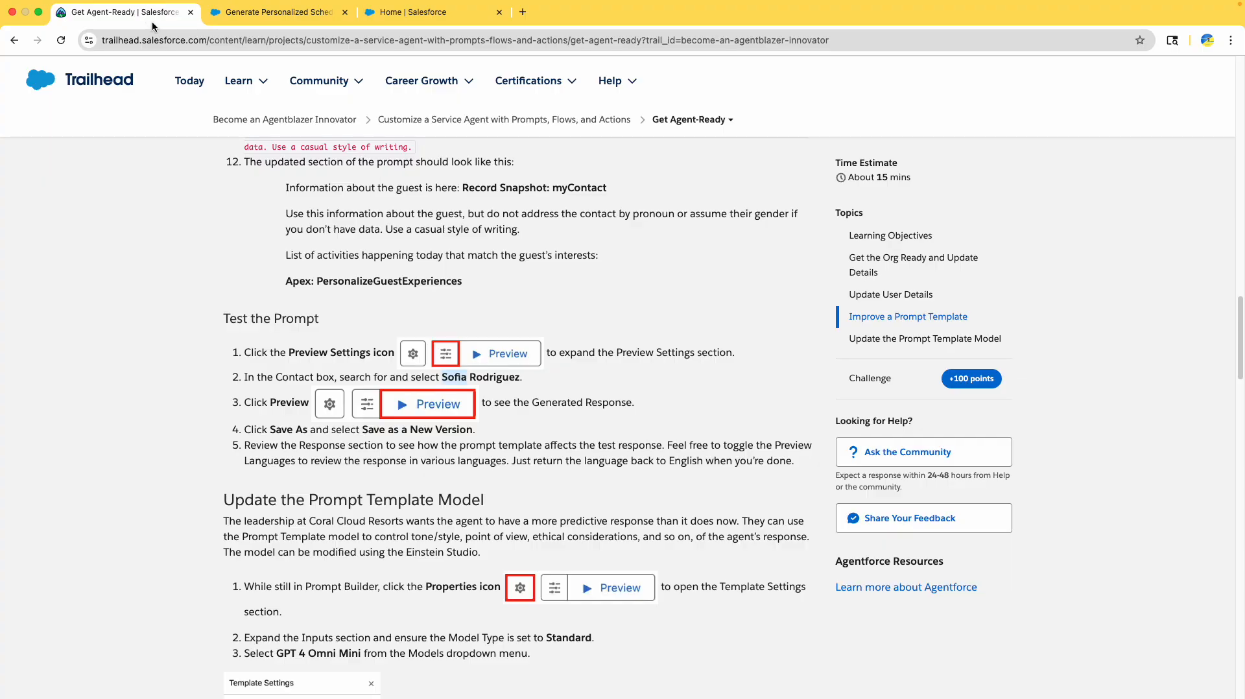
click(275, 12)
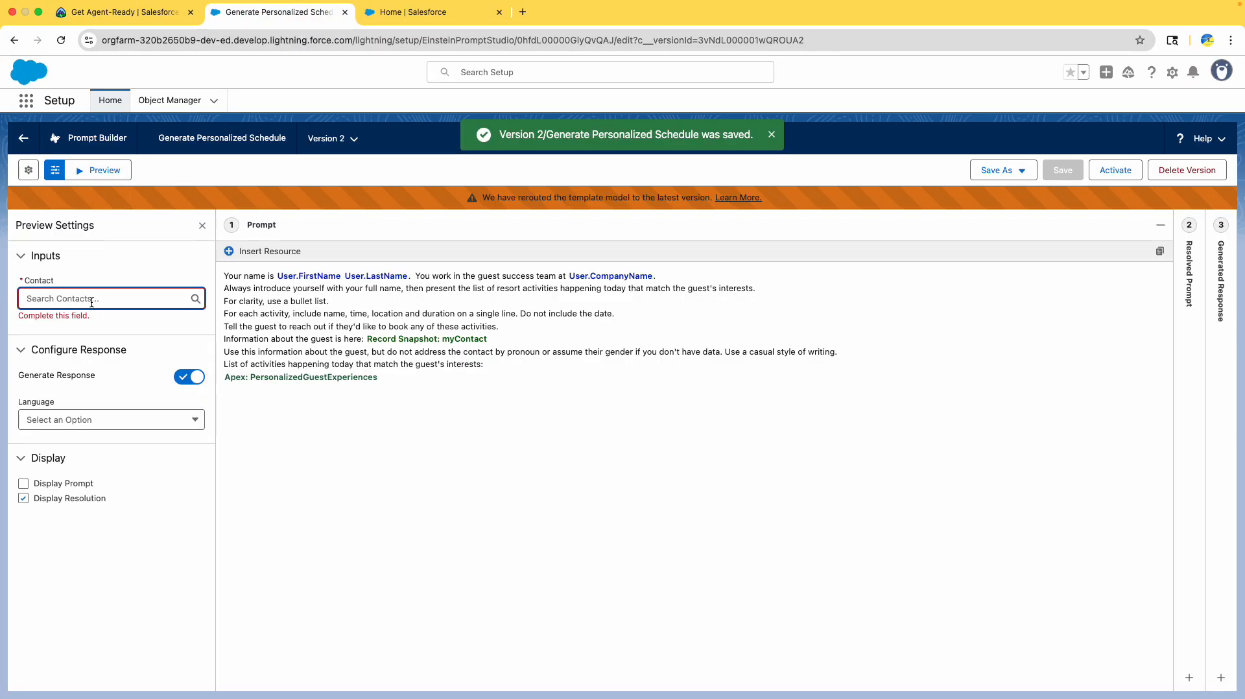
- Choose the sample guest contact and preview the resolved prompt and generated response
text(sof)
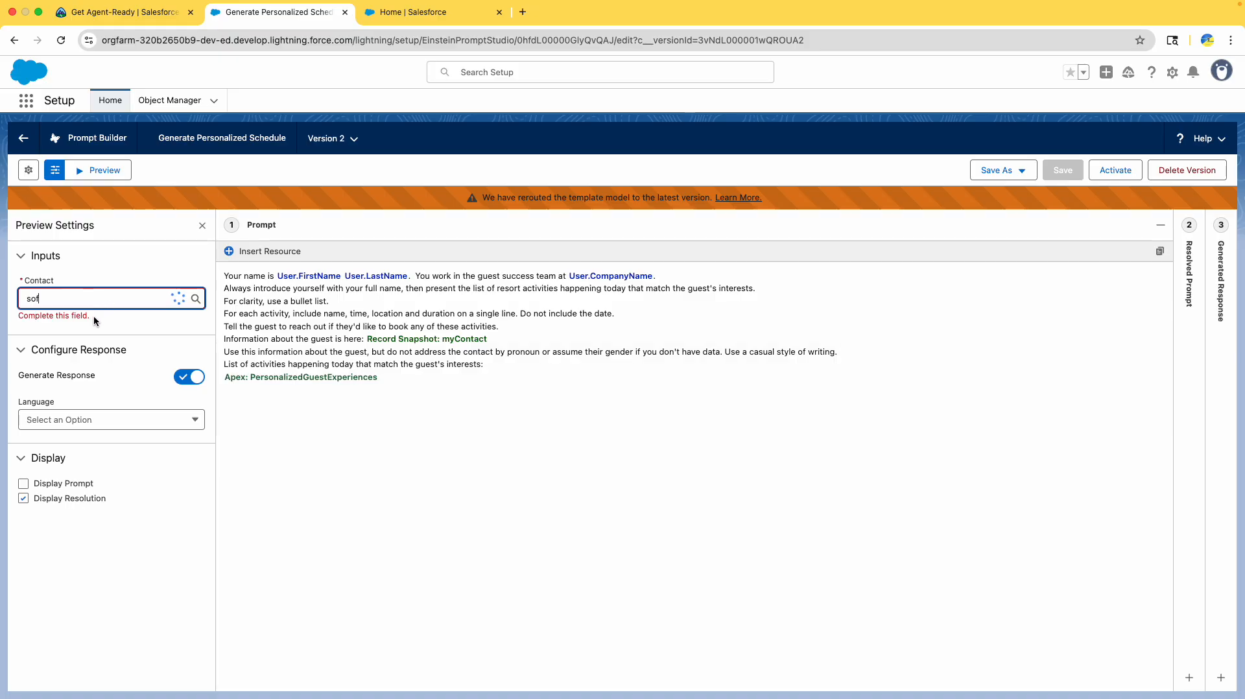
click(94, 324)
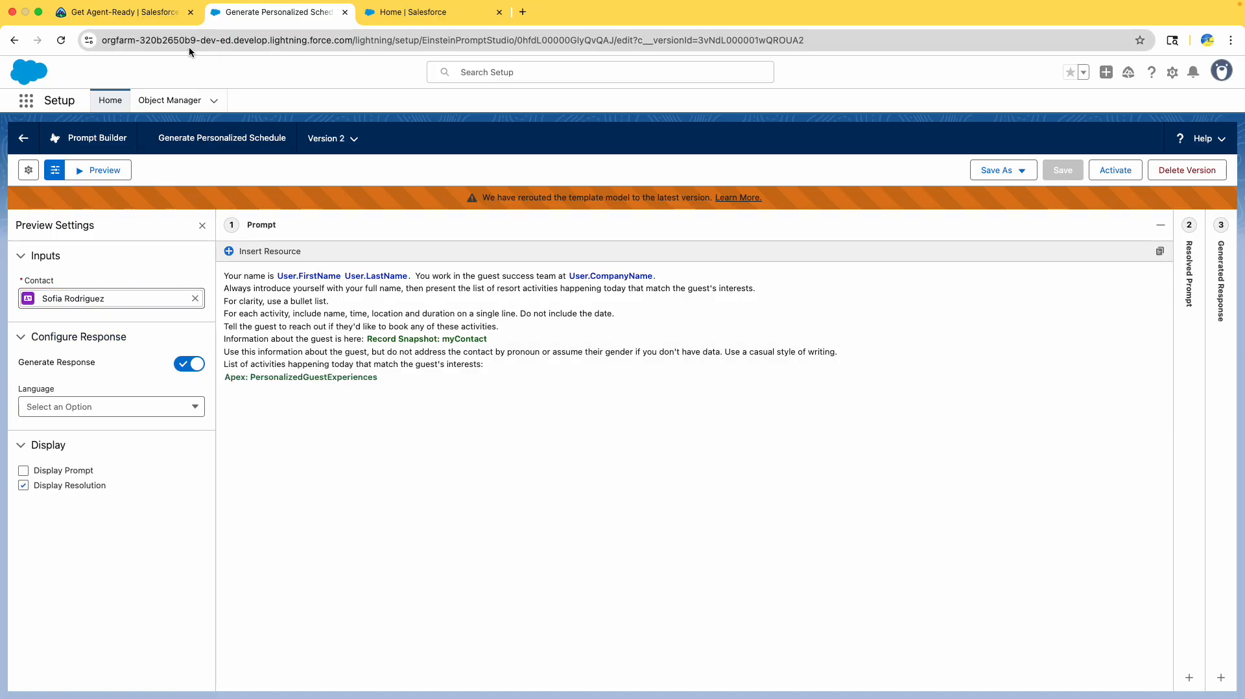
click(111, 179)
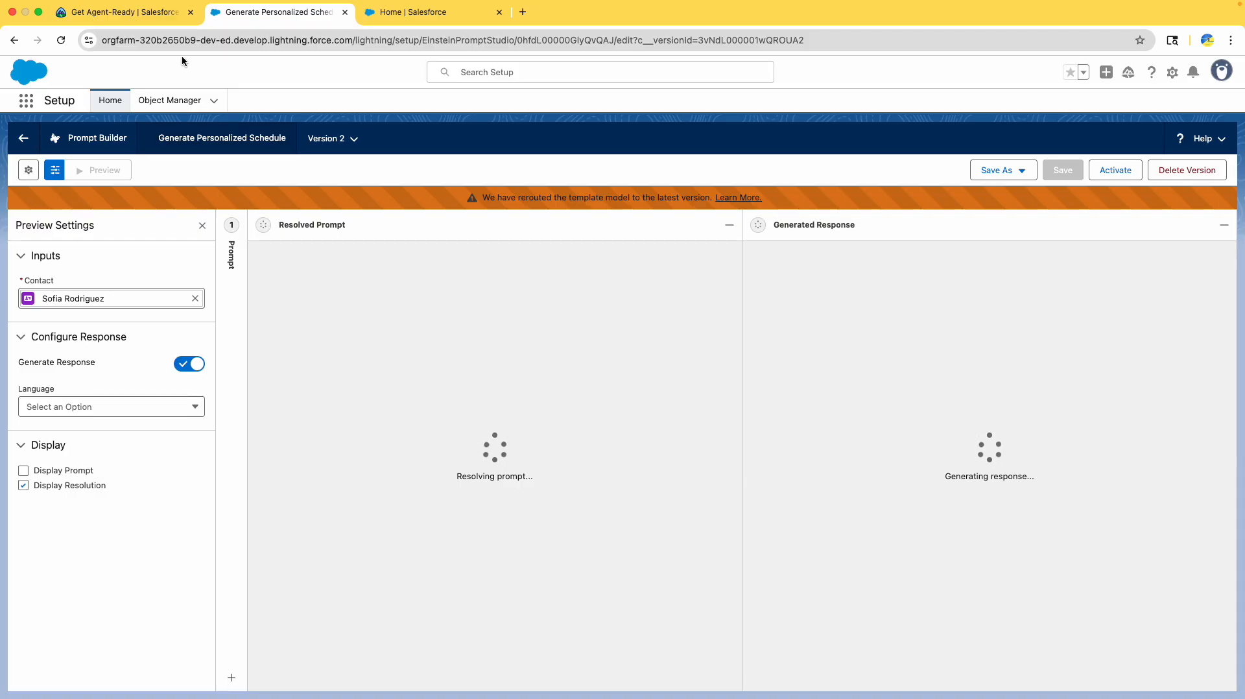
drag(258, 276, 545, 277)
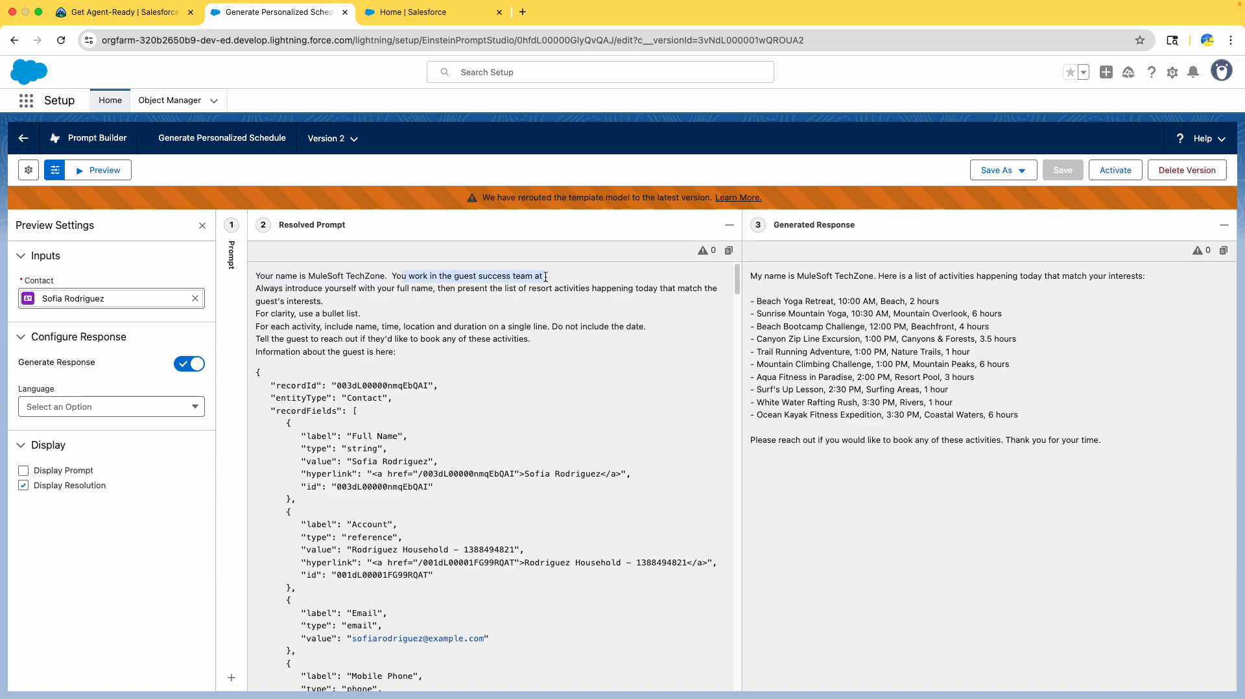
click(545, 277)
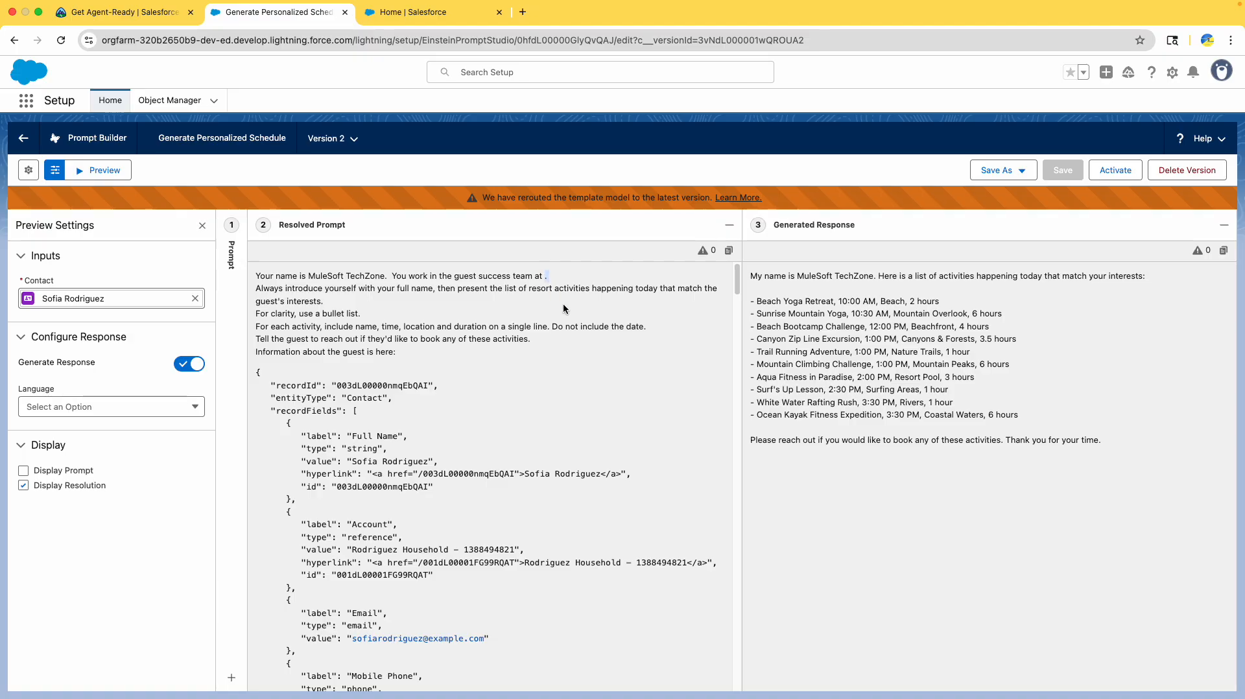
- Find the Company Name step in the tutorial, then hide the Preview Settings panel so the results fill the view
click(76, 8)
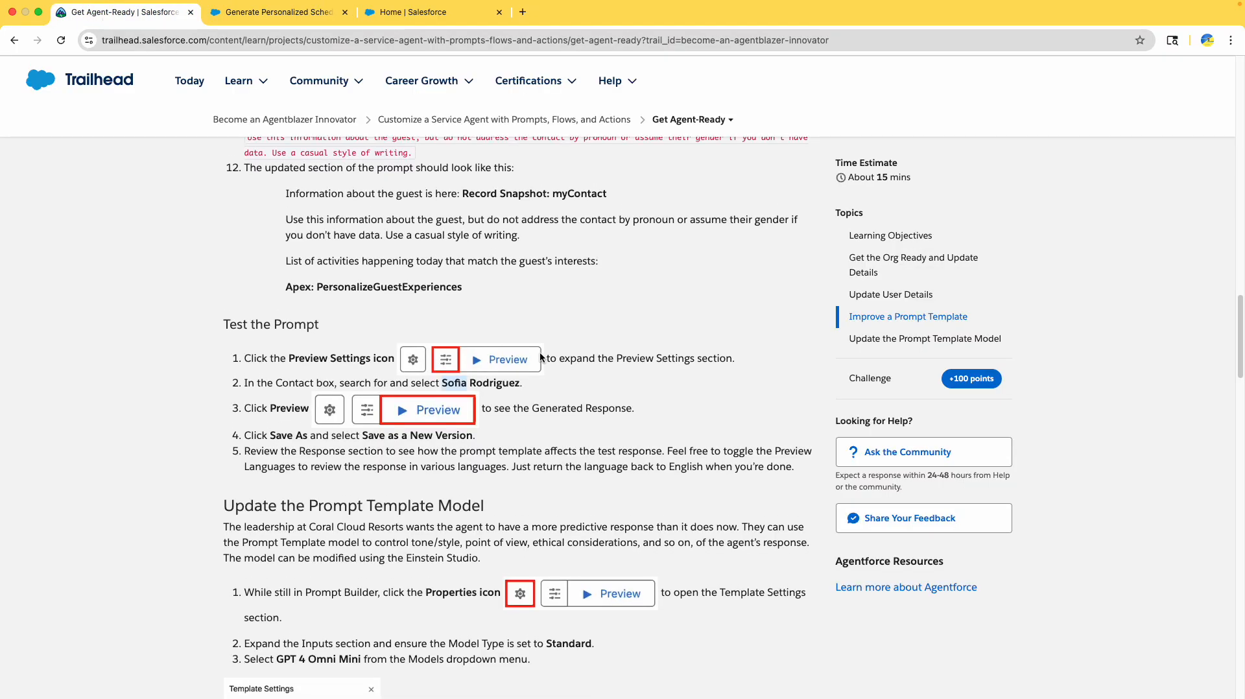
scroll(535, 345, up, 10)
scroll(531, 344, up, 6)
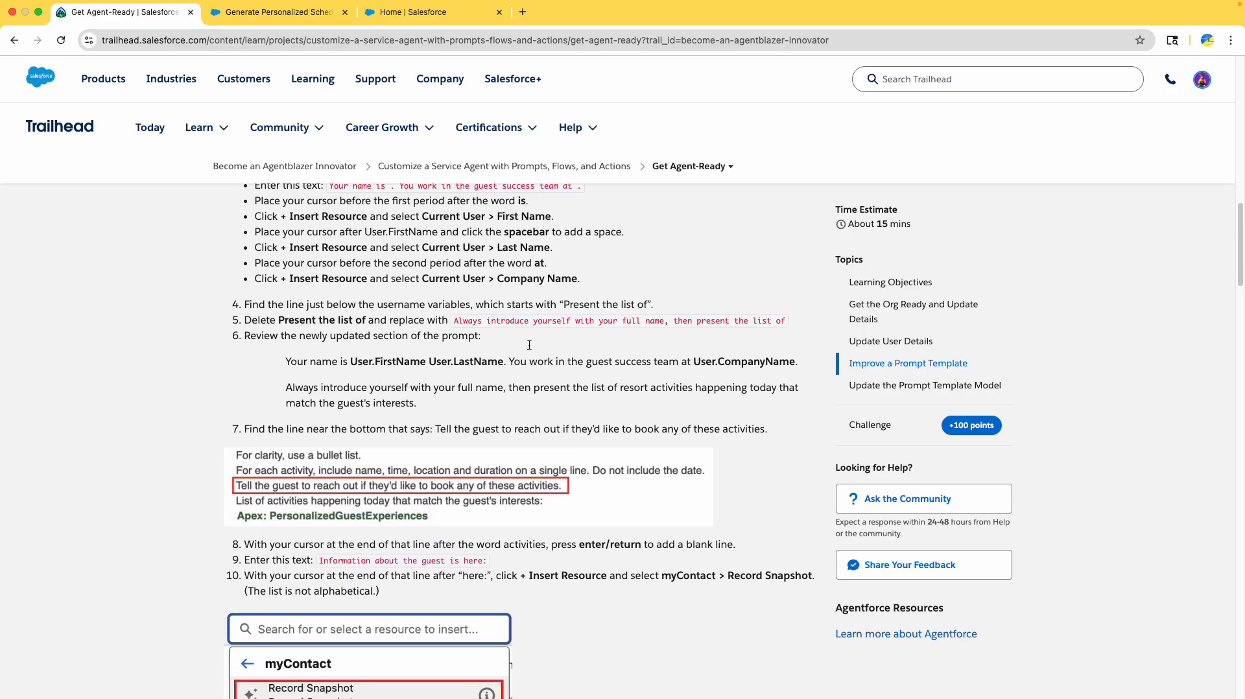
scroll(529, 345, up, 1)
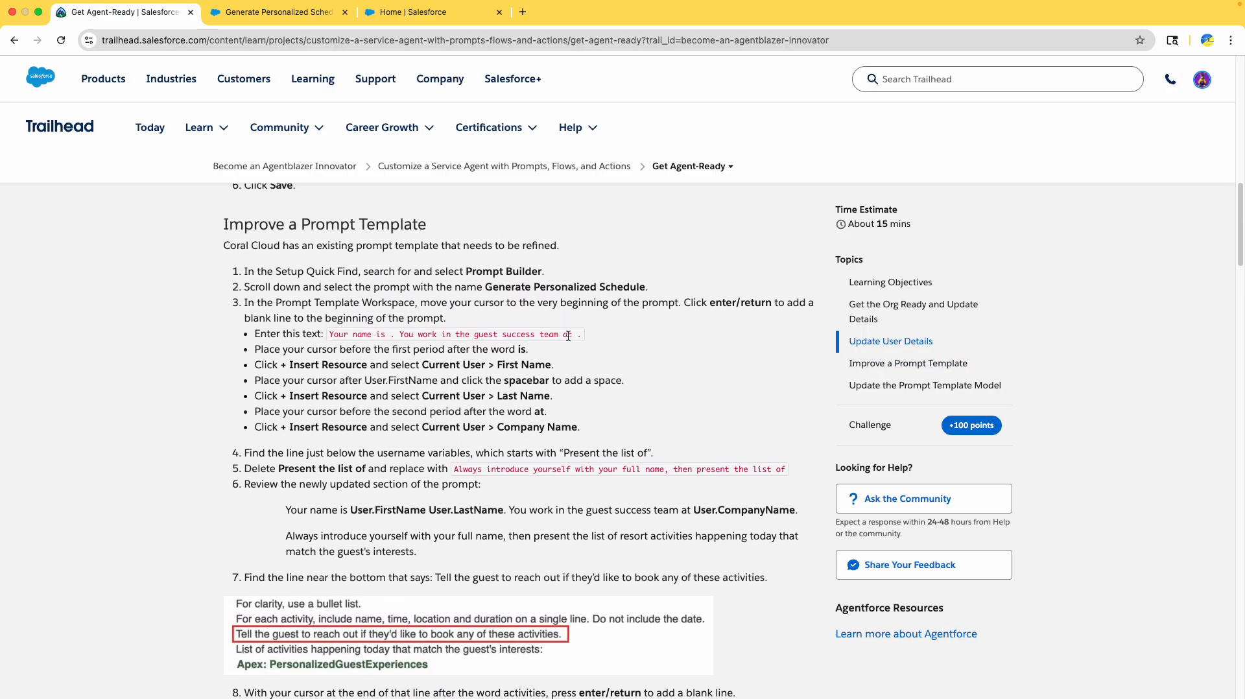
scroll(528, 347, up, 1)
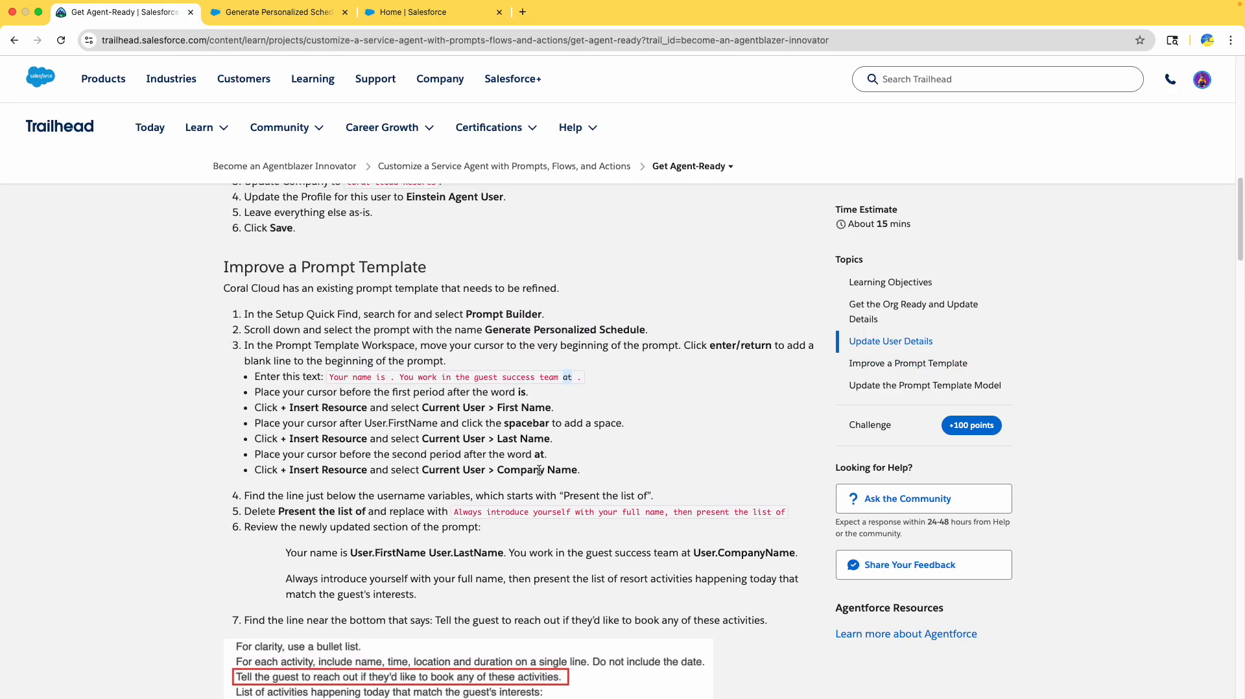
click(456, 470)
drag(517, 471, 575, 466)
click(324, 20)
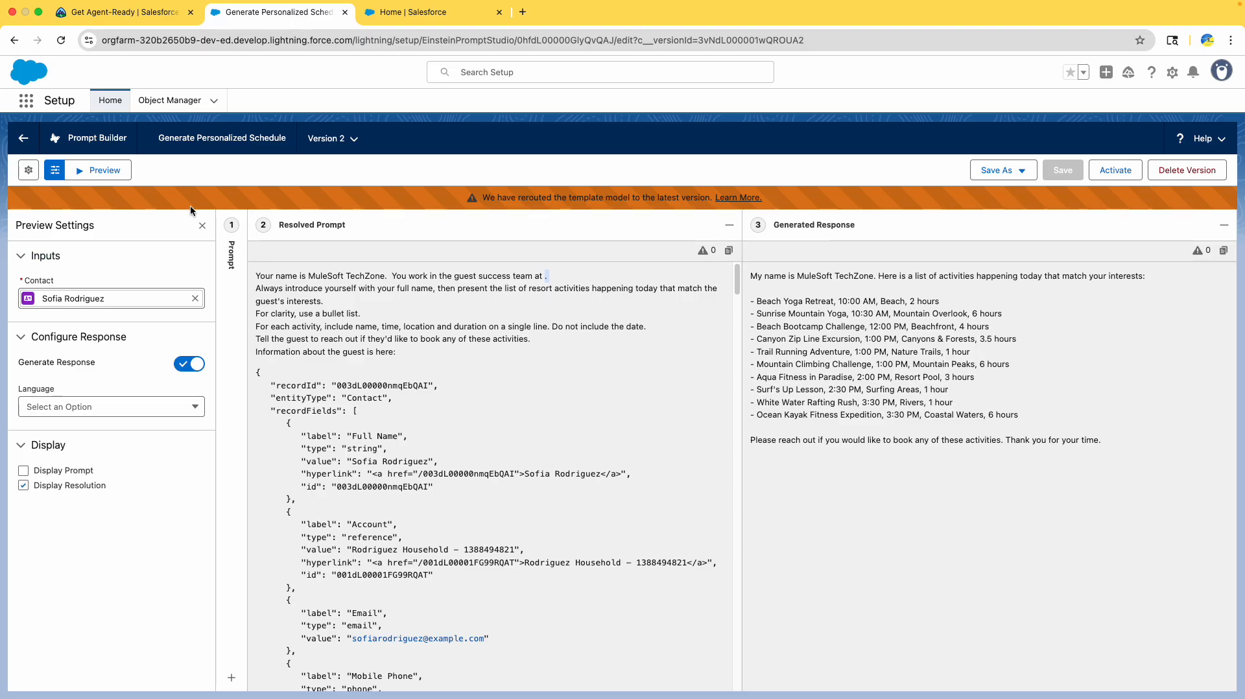
click(201, 227)
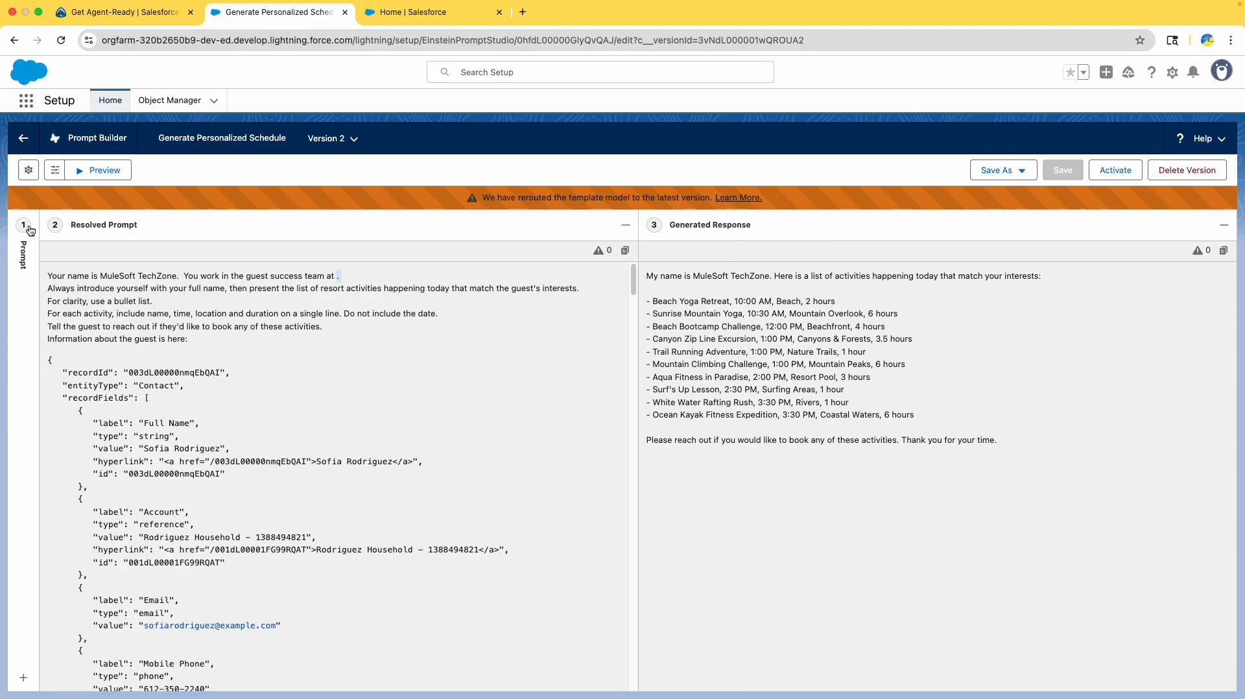
- Return to the template list and reopen Generate Personalized Schedule in its Version 2 editor
click(23, 140)
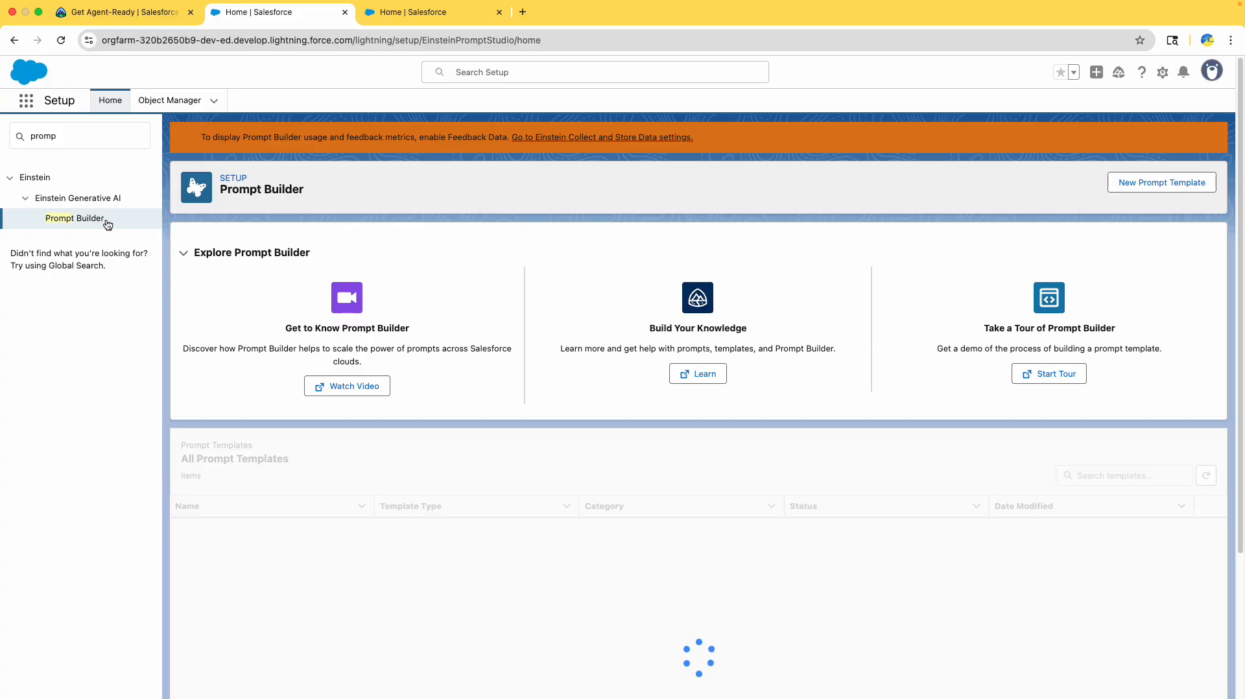
scroll(442, 512, down, 3)
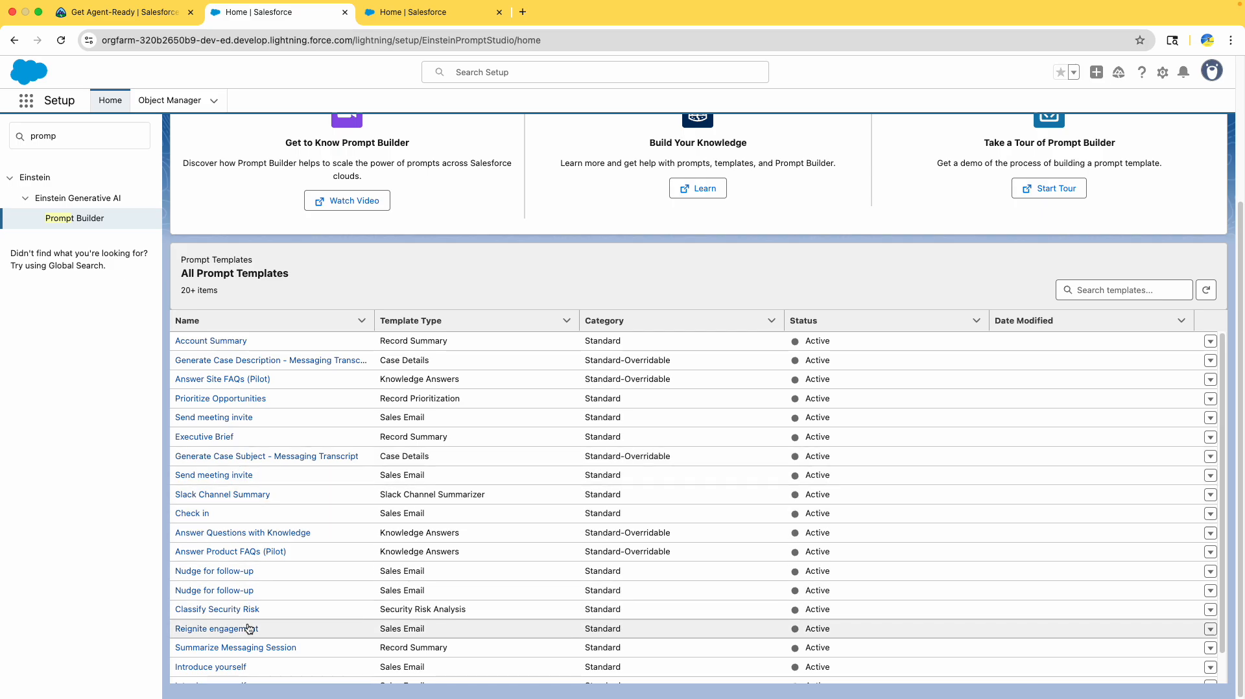
scroll(259, 635, down, 2)
click(251, 670)
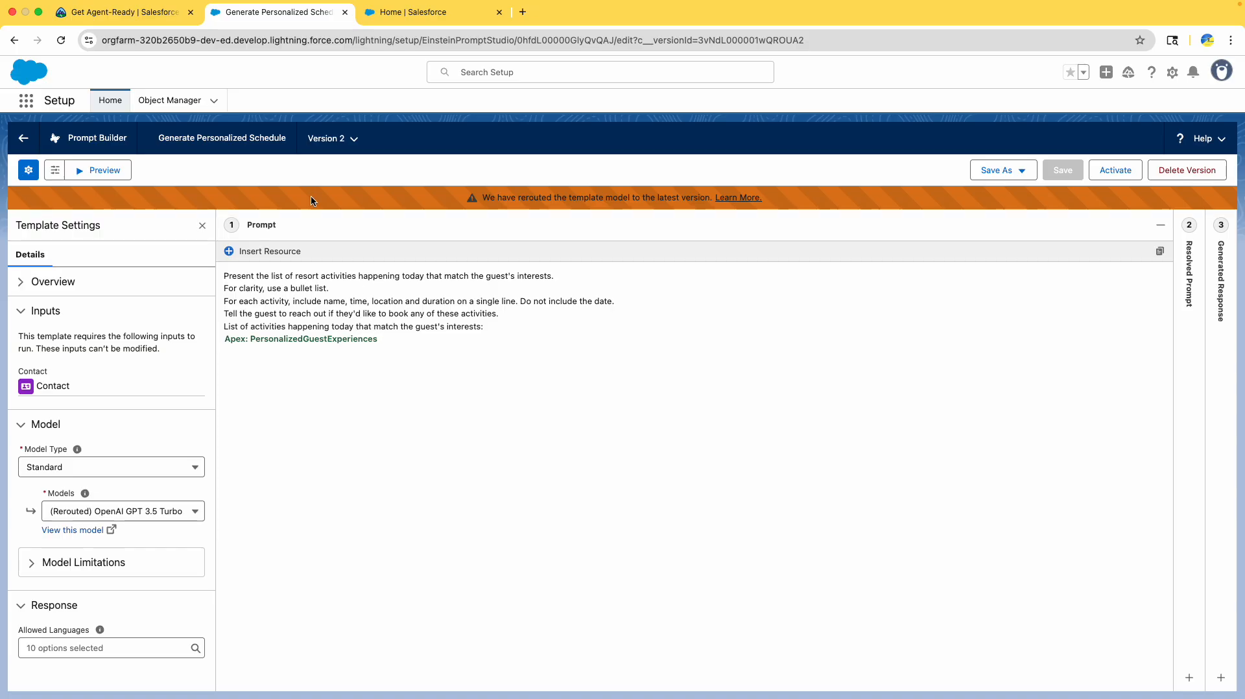
click(123, 11)
scroll(399, 355, up, 4)
scroll(399, 354, up, 3)
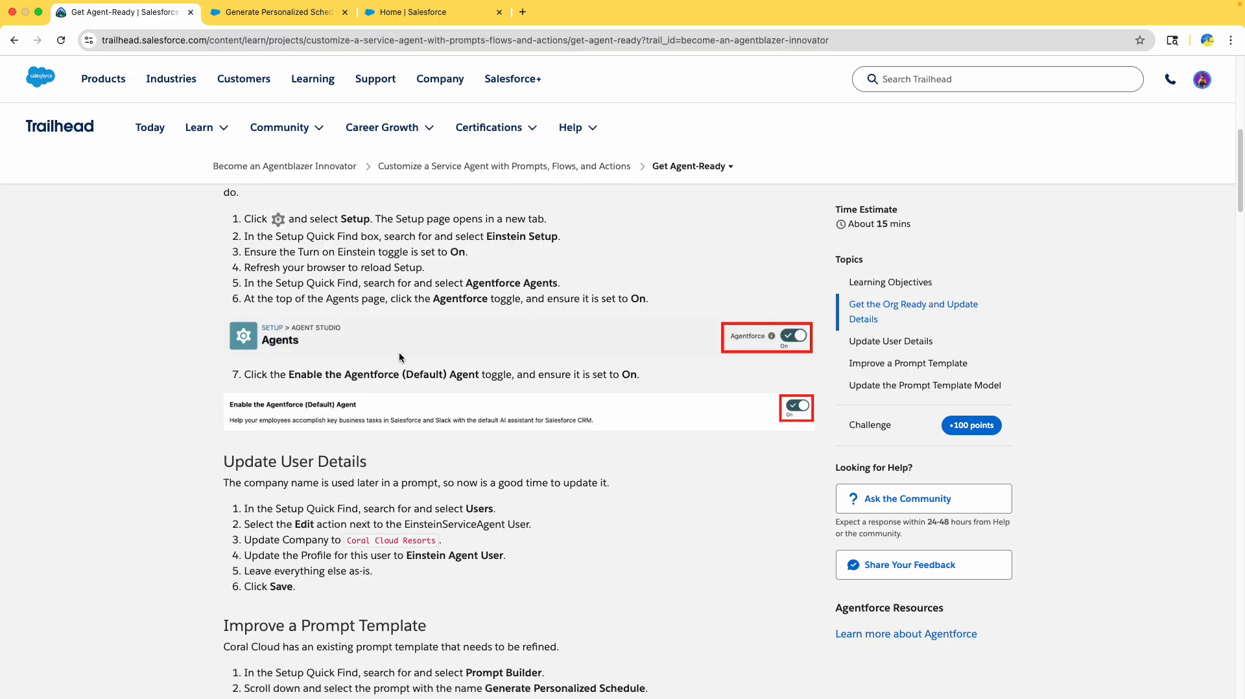
scroll(395, 354, down, 6)
scroll(393, 355, down, 5)
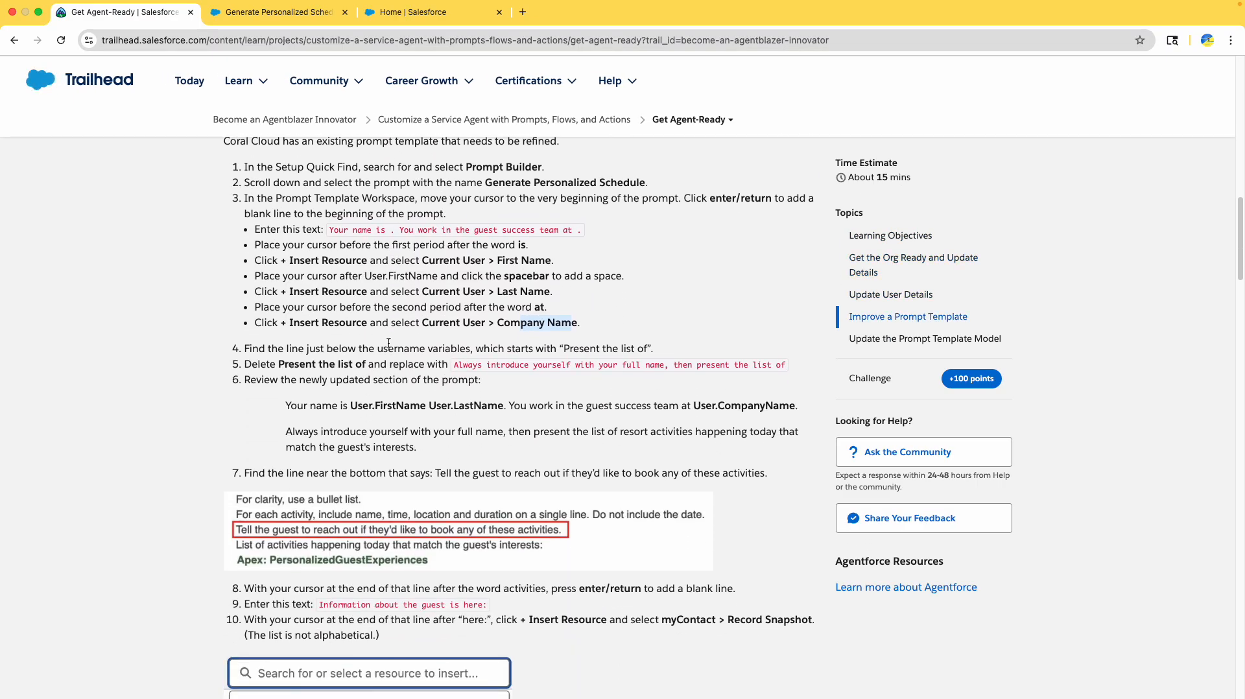
drag(286, 335, 573, 388)
key(super+c)
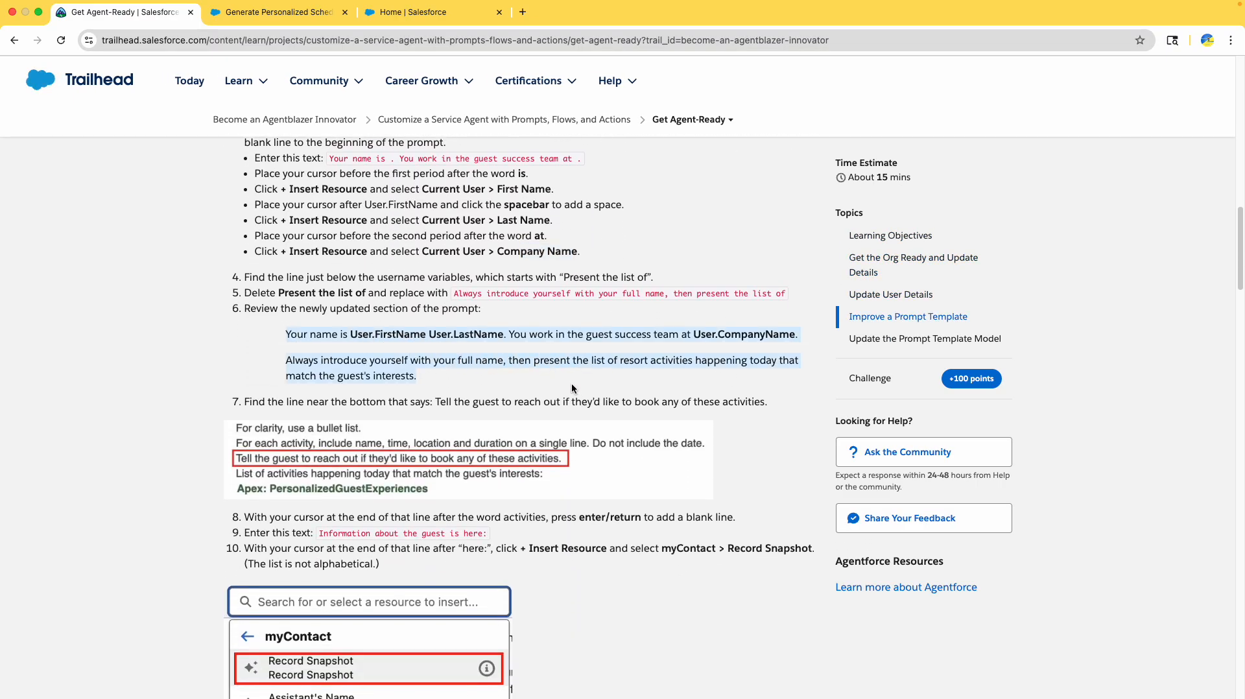
click(297, 13)
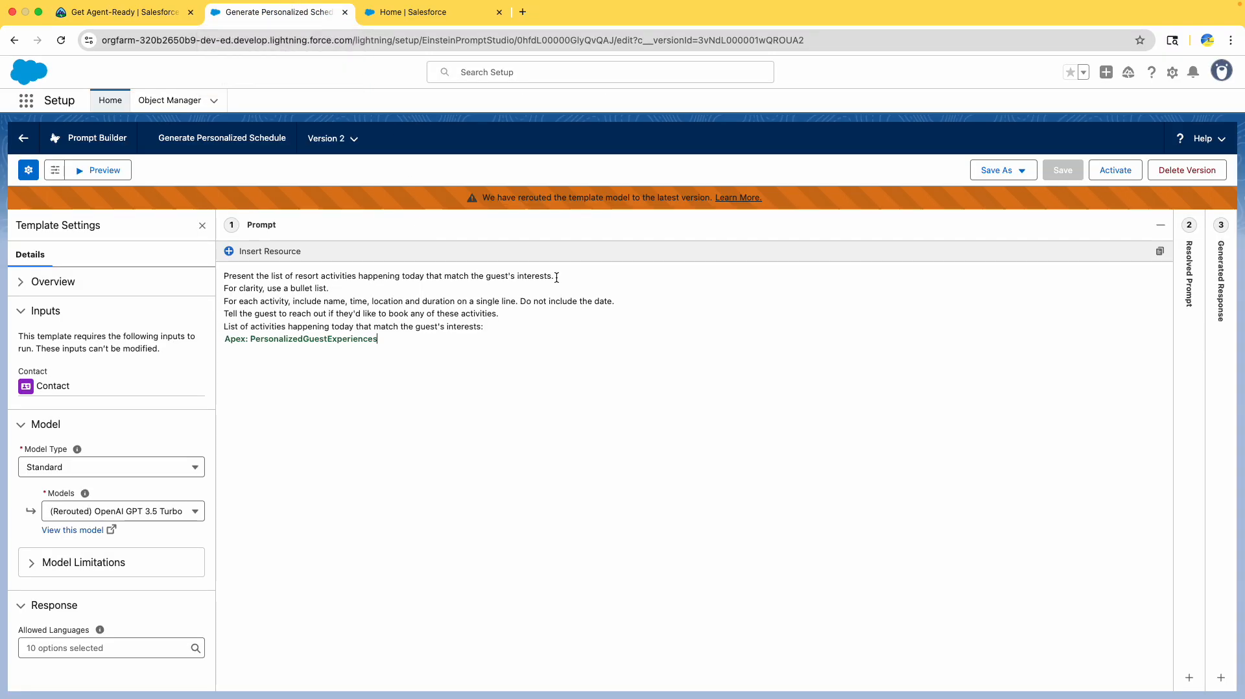
- Replace the first prompt line with the agent introduction and insert the Current User Company Name merge field
drag(556, 276, 224, 277)
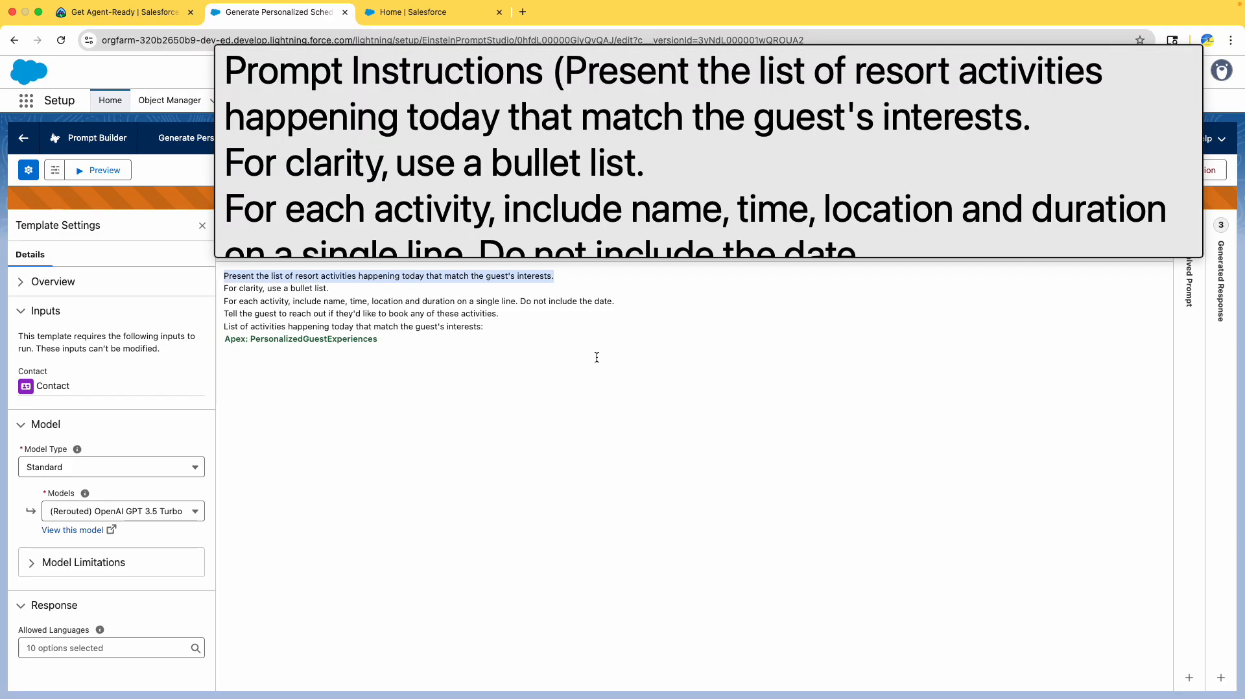
key(super+v)
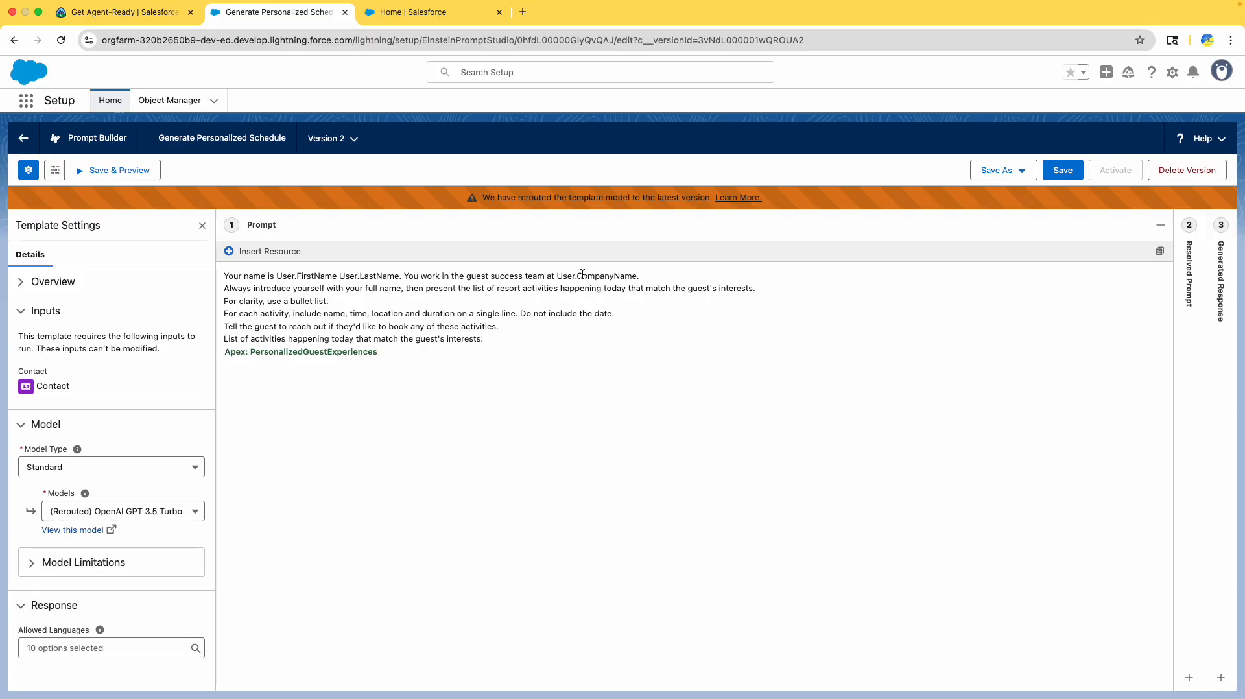
click(557, 276)
click(267, 253)
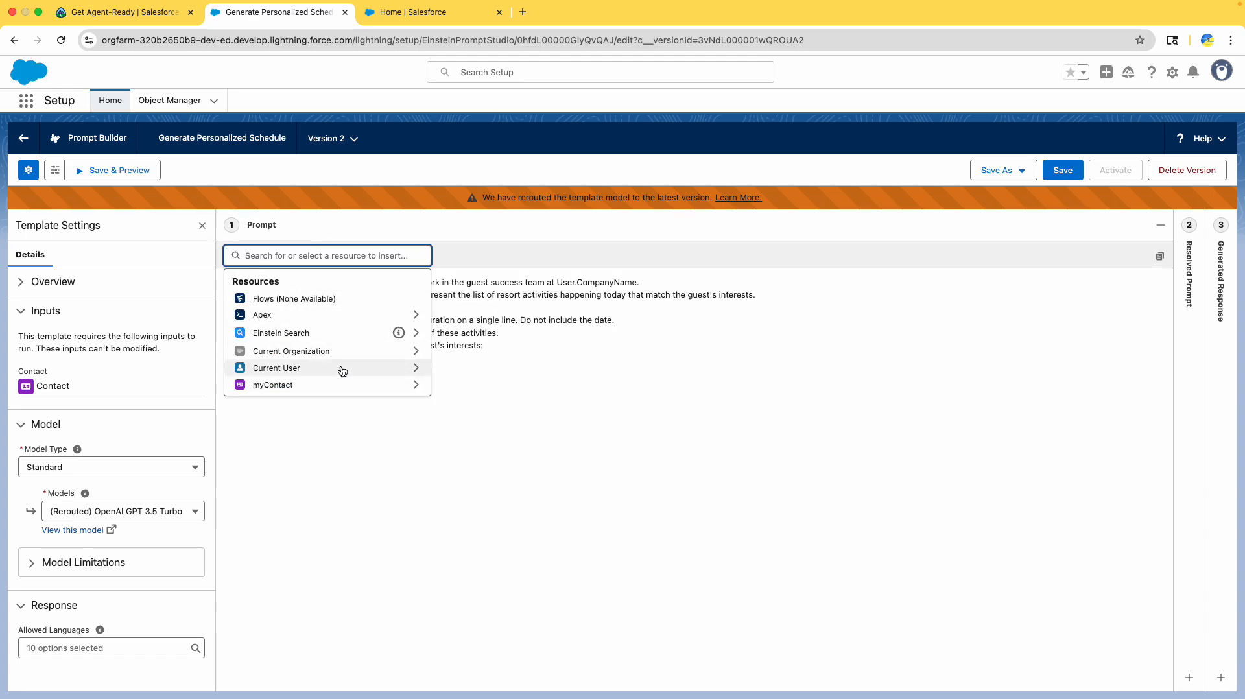
click(343, 369)
text(com)
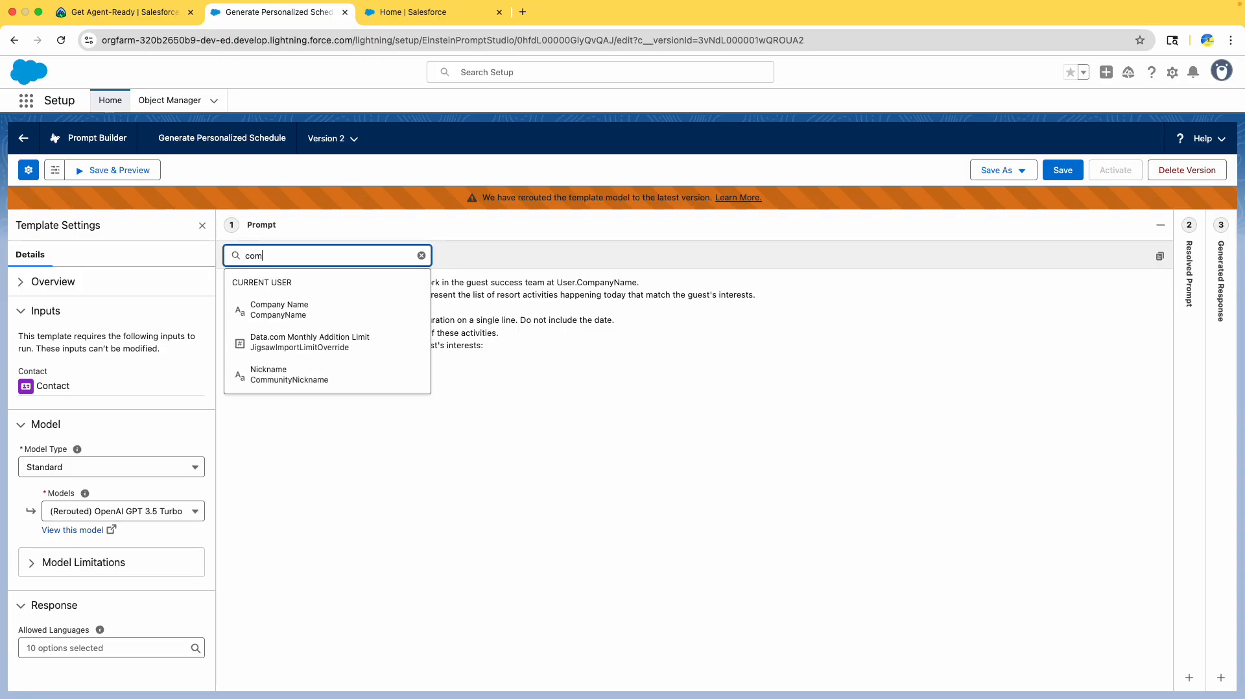
click(273, 309)
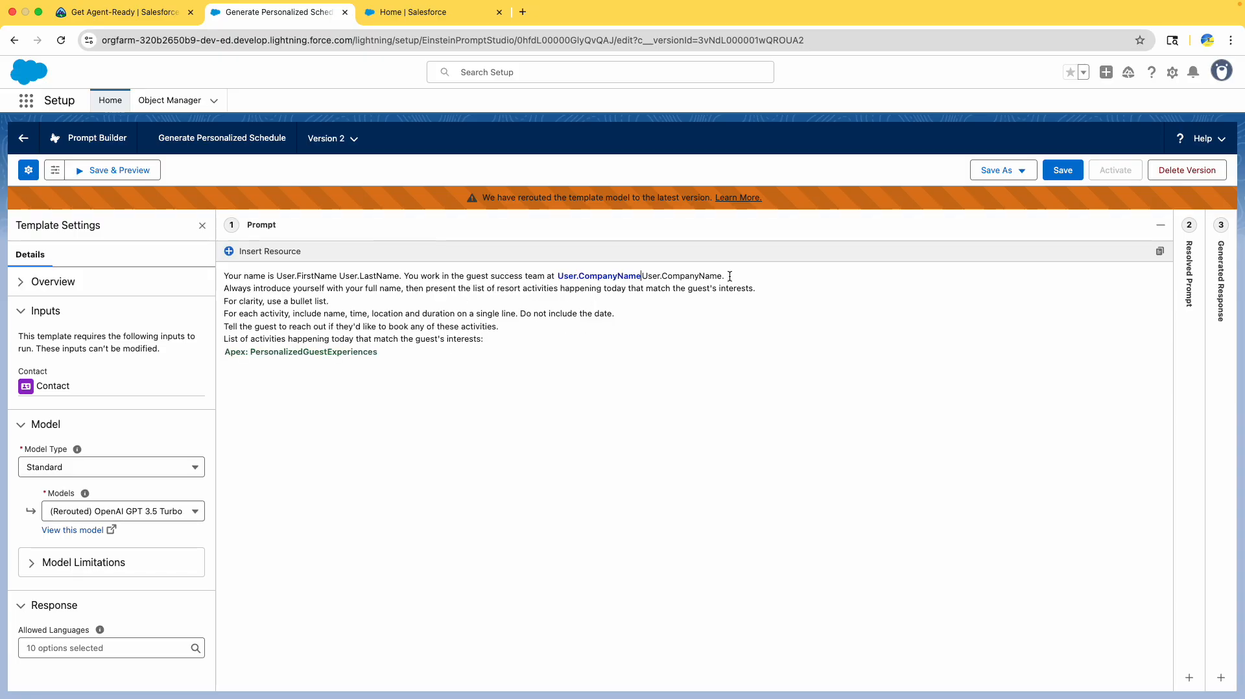
double_click(722, 277)
key(BackSpace)
- Replace the plain name placeholders with Current User First Name and Last Name merge fields
drag(277, 277, 295, 278)
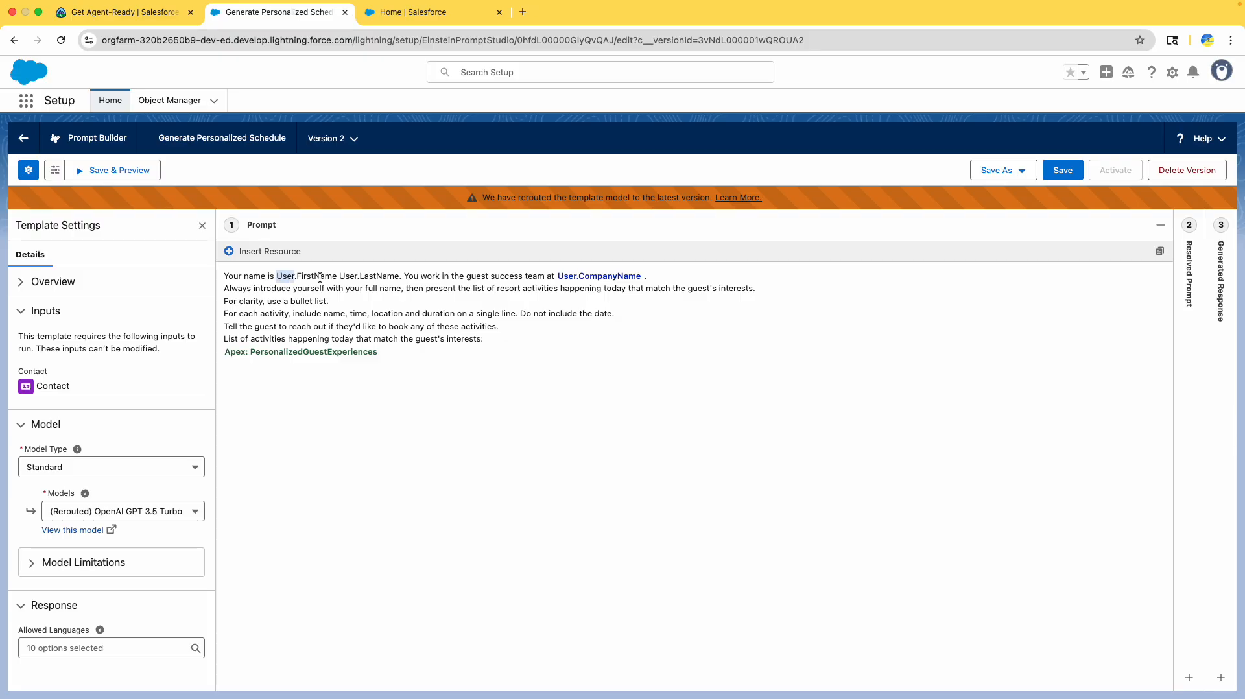
shift+click(399, 277)
click(245, 253)
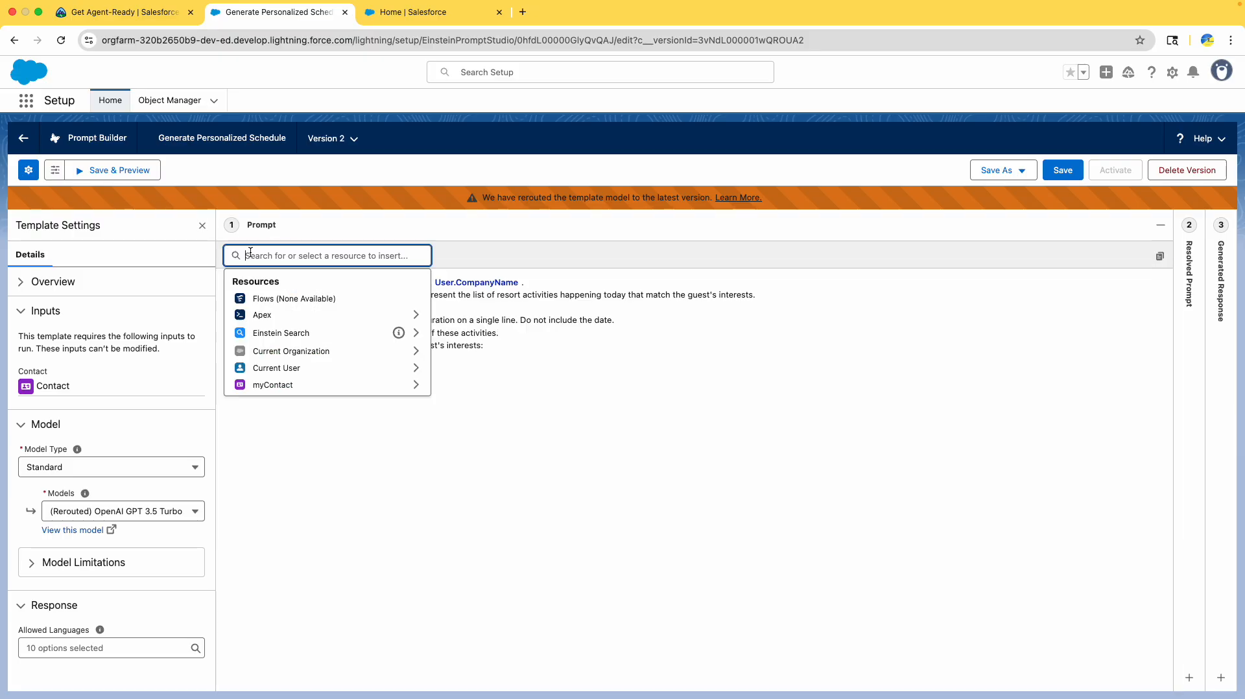
click(291, 367)
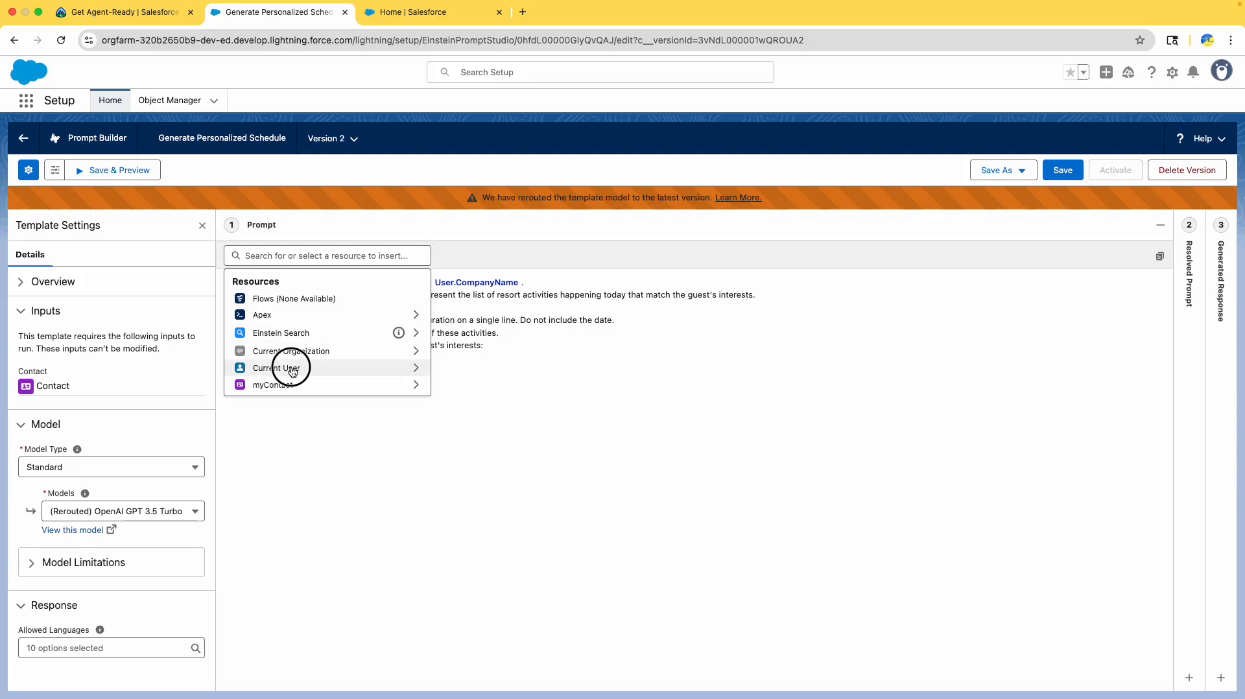
text(fir)
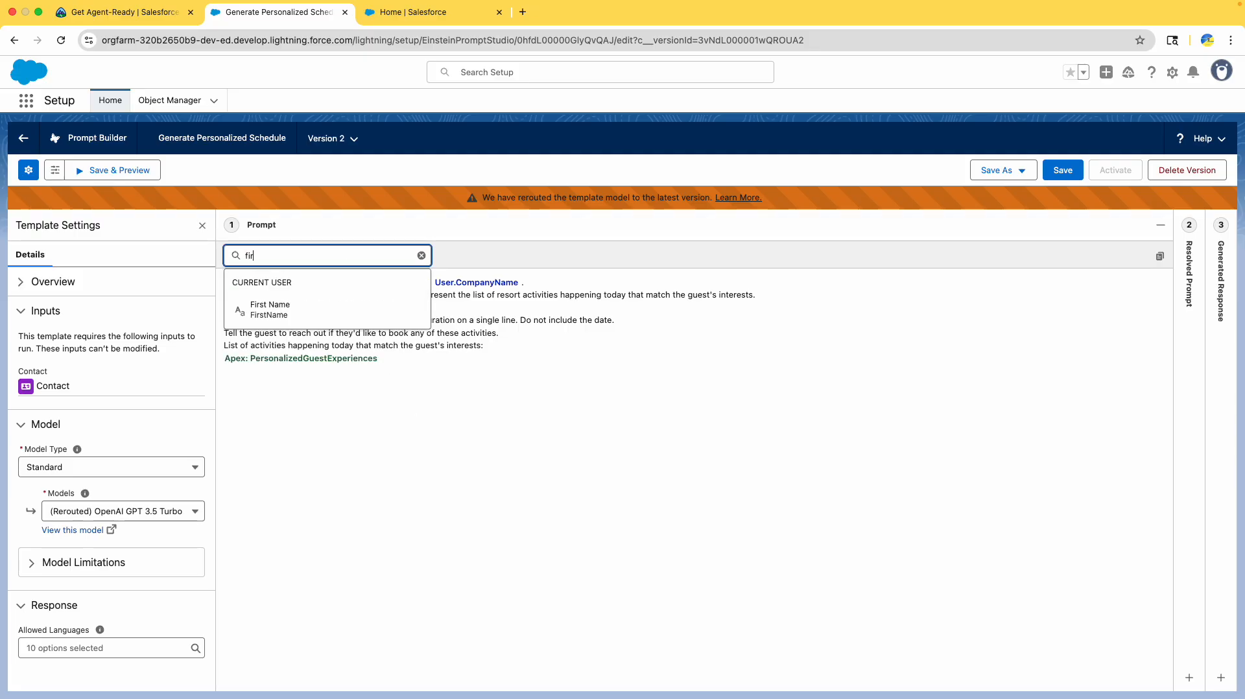
click(319, 303)
click(266, 254)
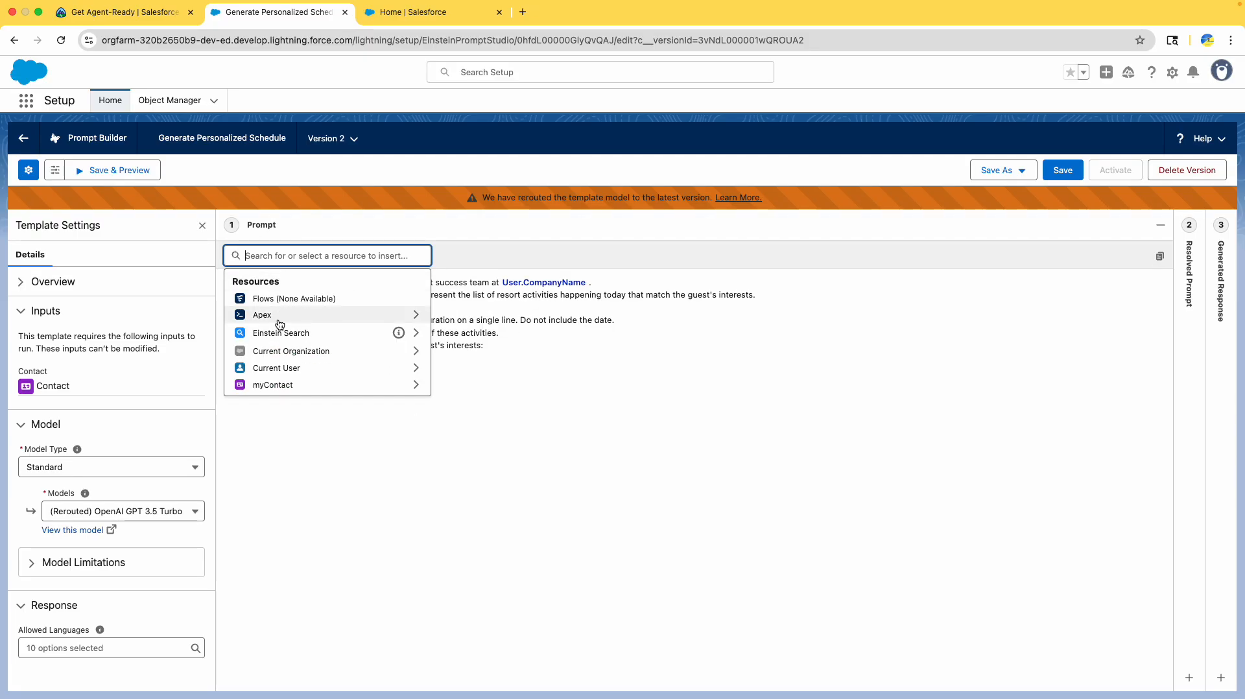
click(282, 367)
text(l)
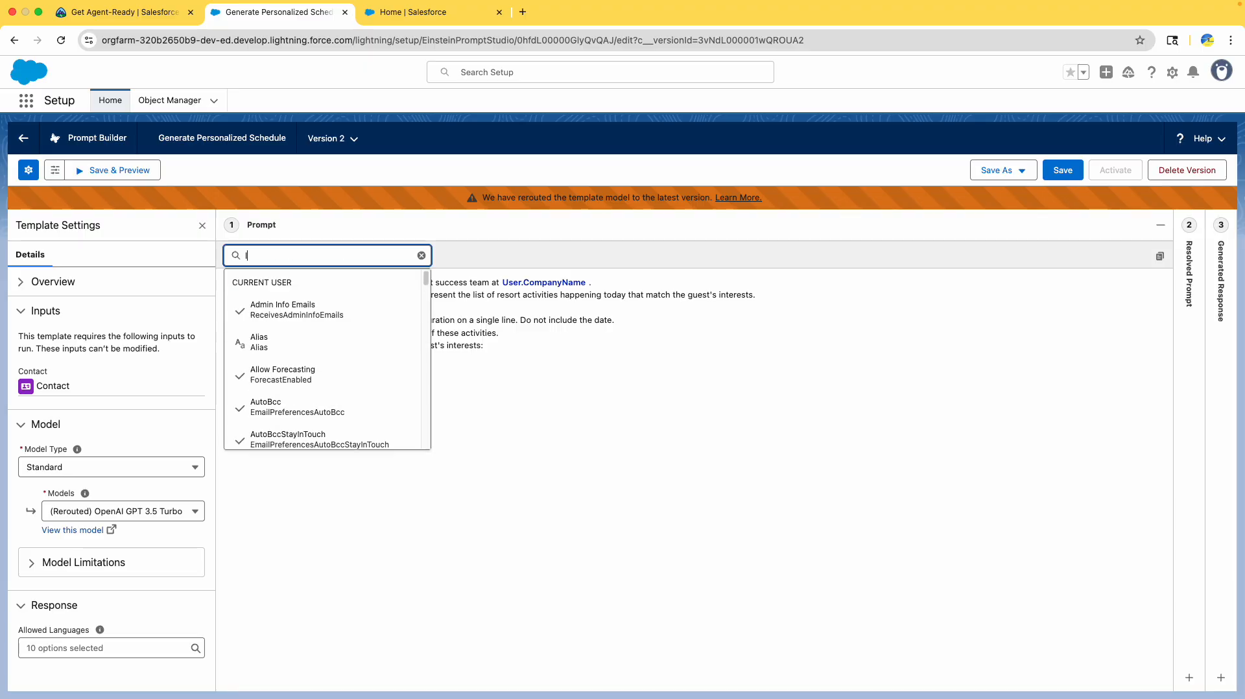
text(as)
click(303, 373)
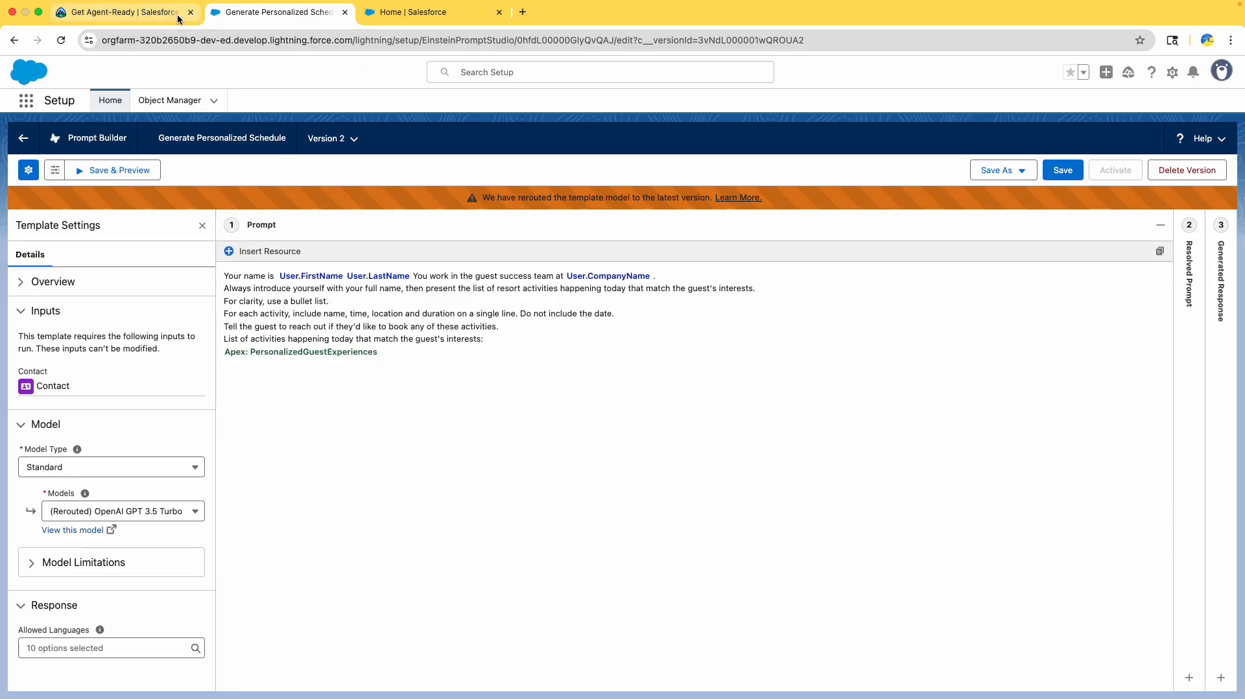
click(133, 16)
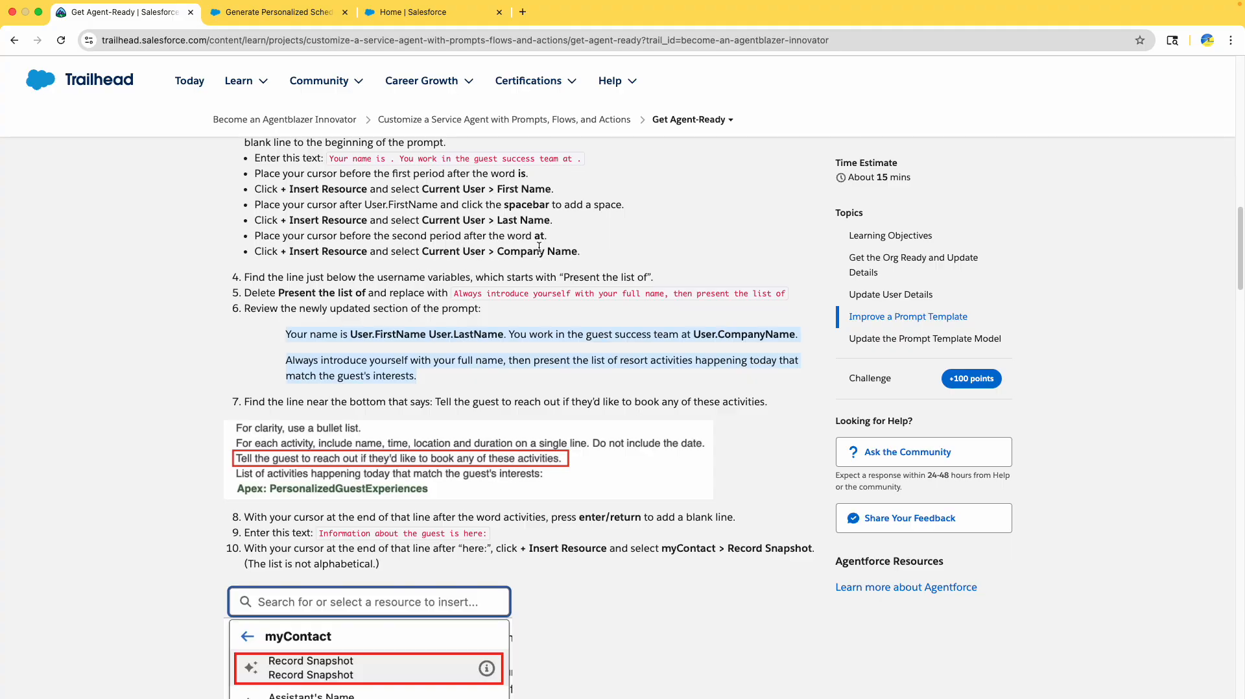
- Scroll to tutorial step 12 and select the guest-information prompt text from Record Snapshot through Apex
drag(516, 255, 570, 257)
scroll(492, 295, down, 2)
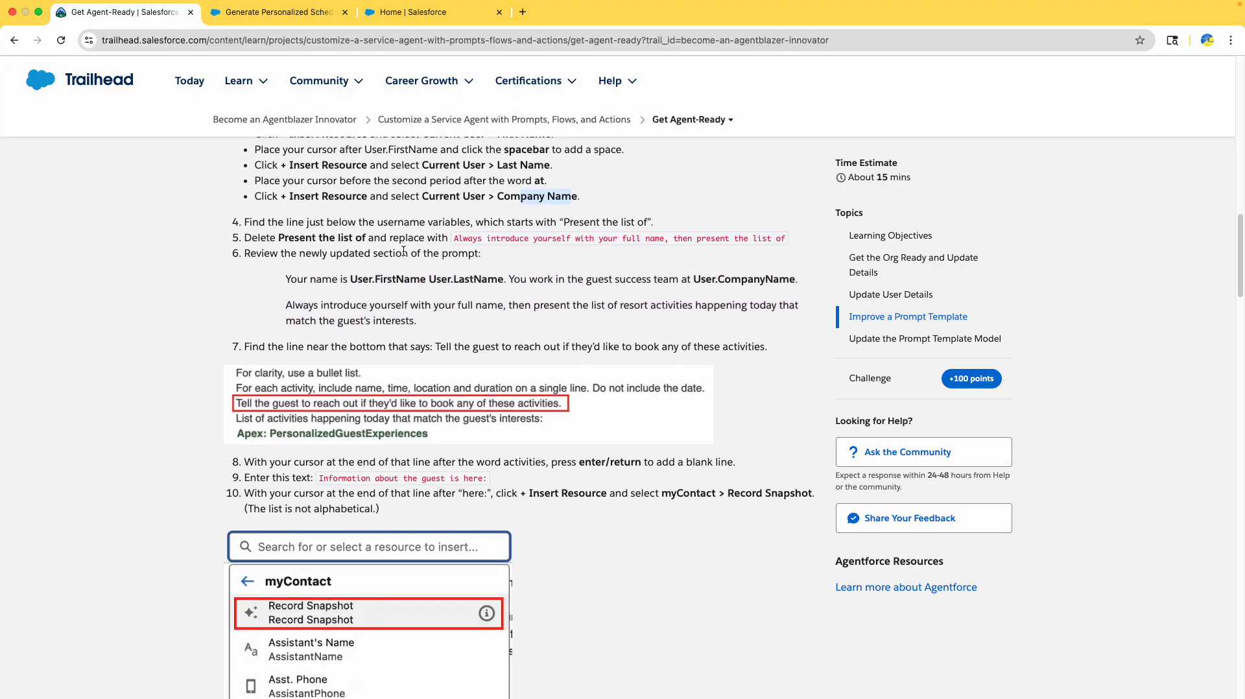
scroll(471, 312, down, 4)
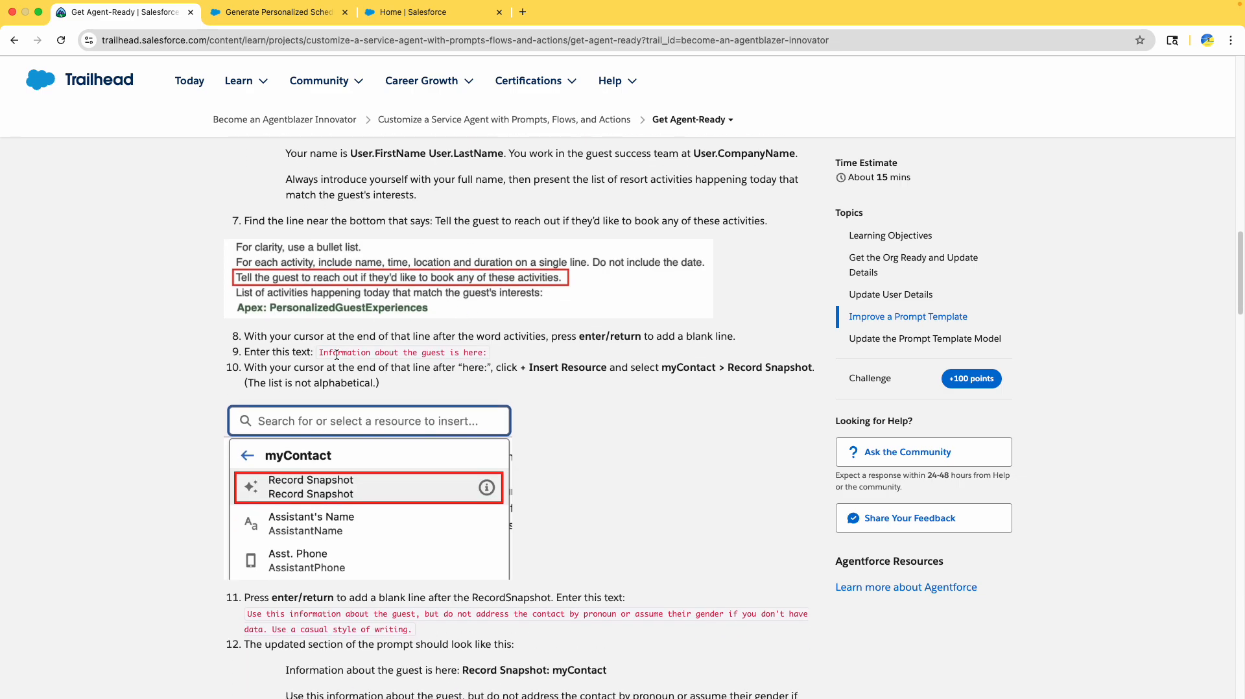
scroll(337, 355, down, 7)
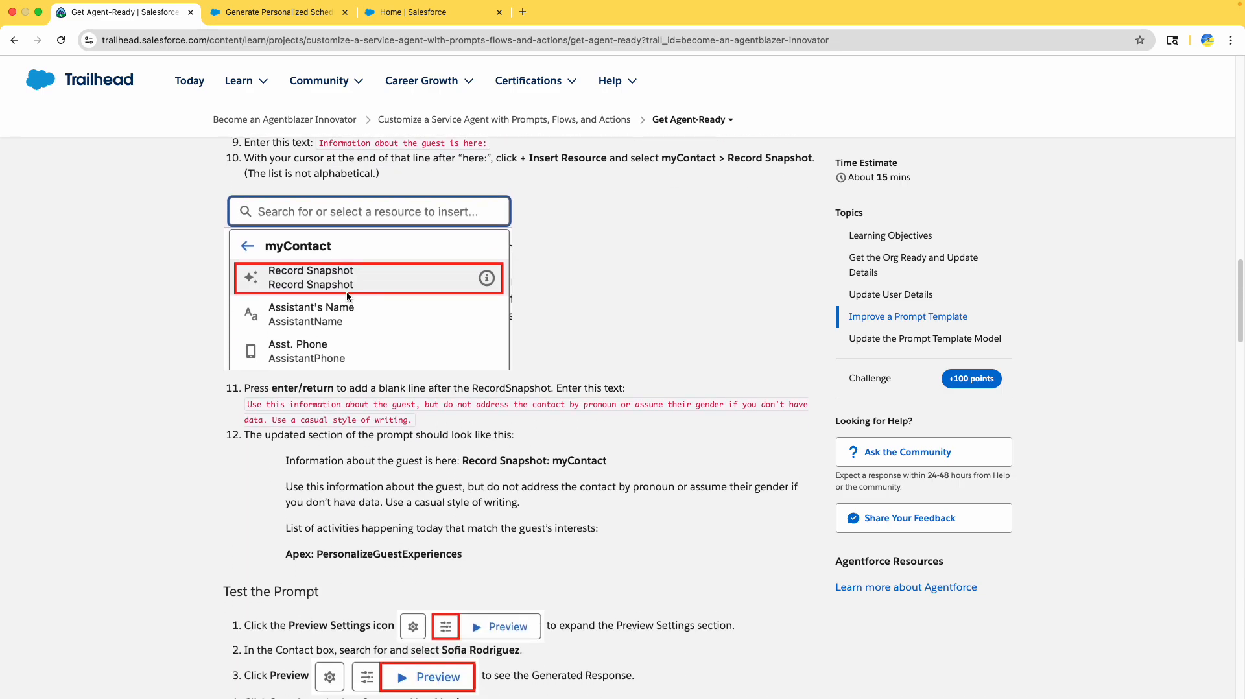
scroll(364, 311, down, 1)
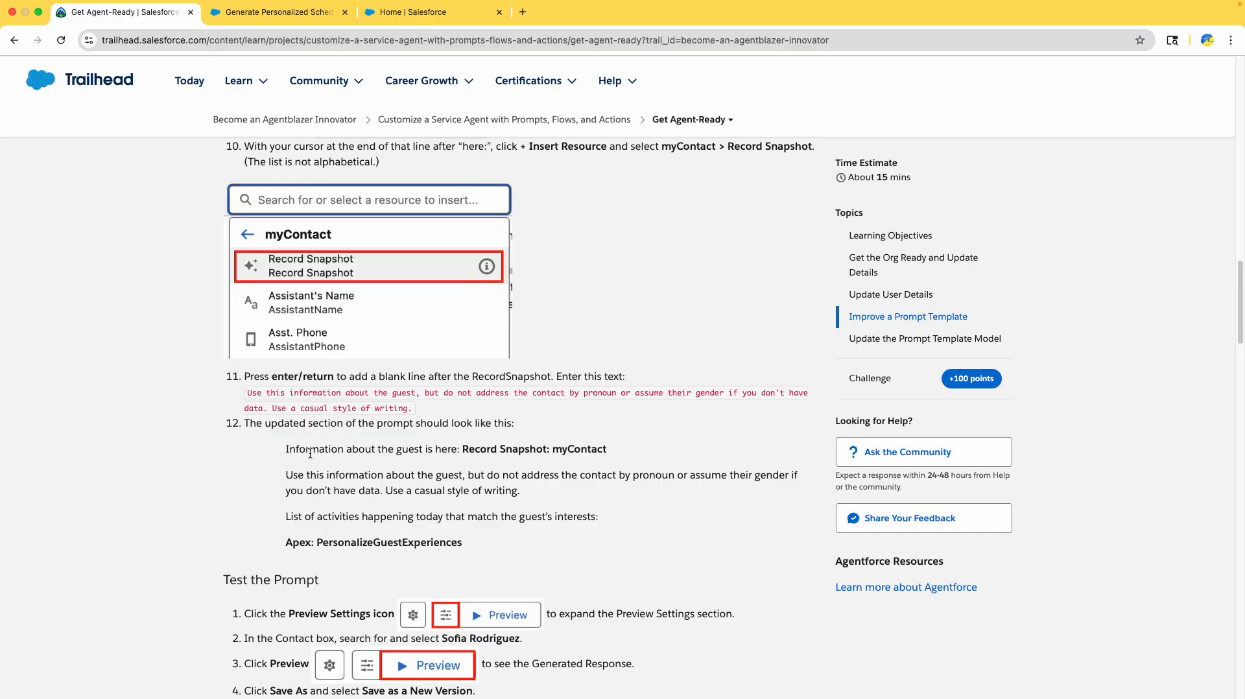
drag(286, 451, 486, 546)
key(super+c)
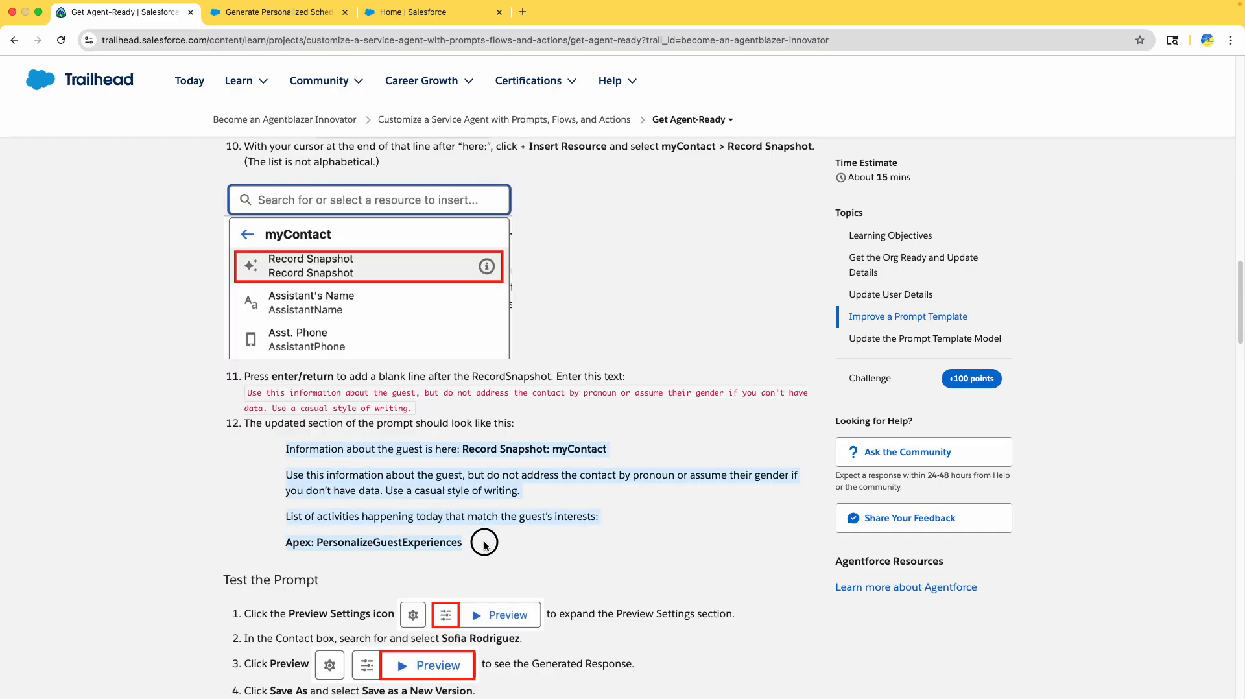
- Paste the guest-information section over the List of activities line and remove the duplicate Apex line and blank line
click(261, 20)
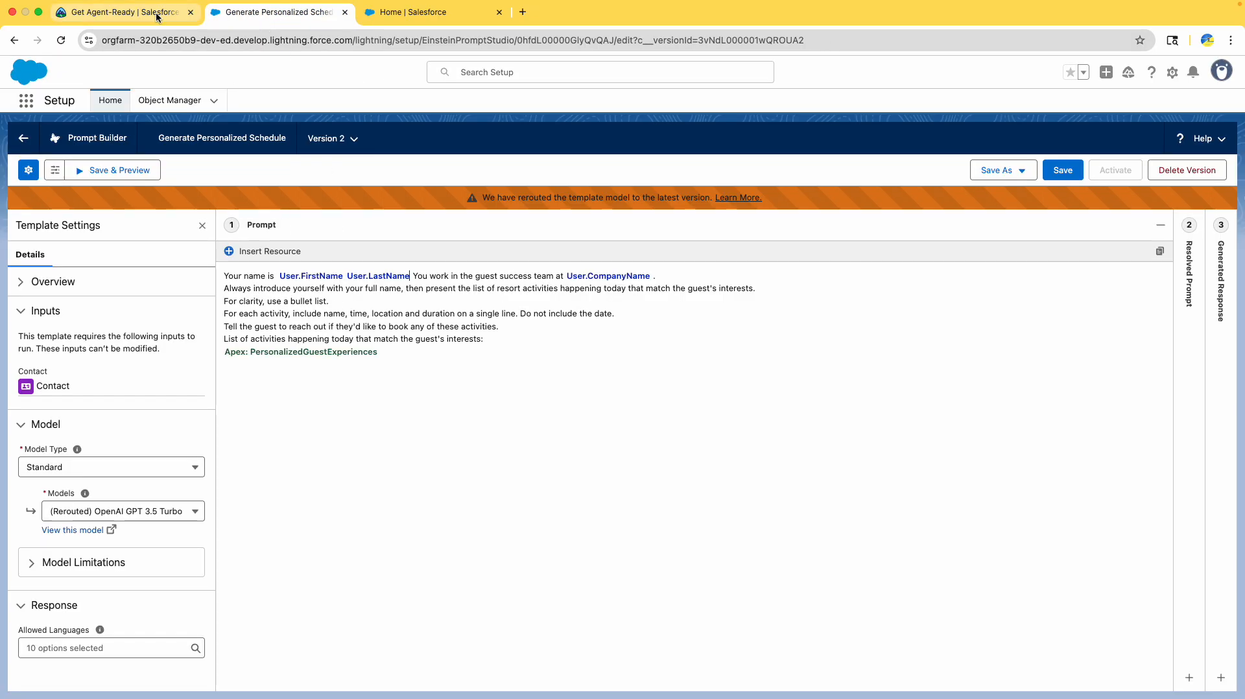
click(180, 20)
scroll(432, 435, up, 5)
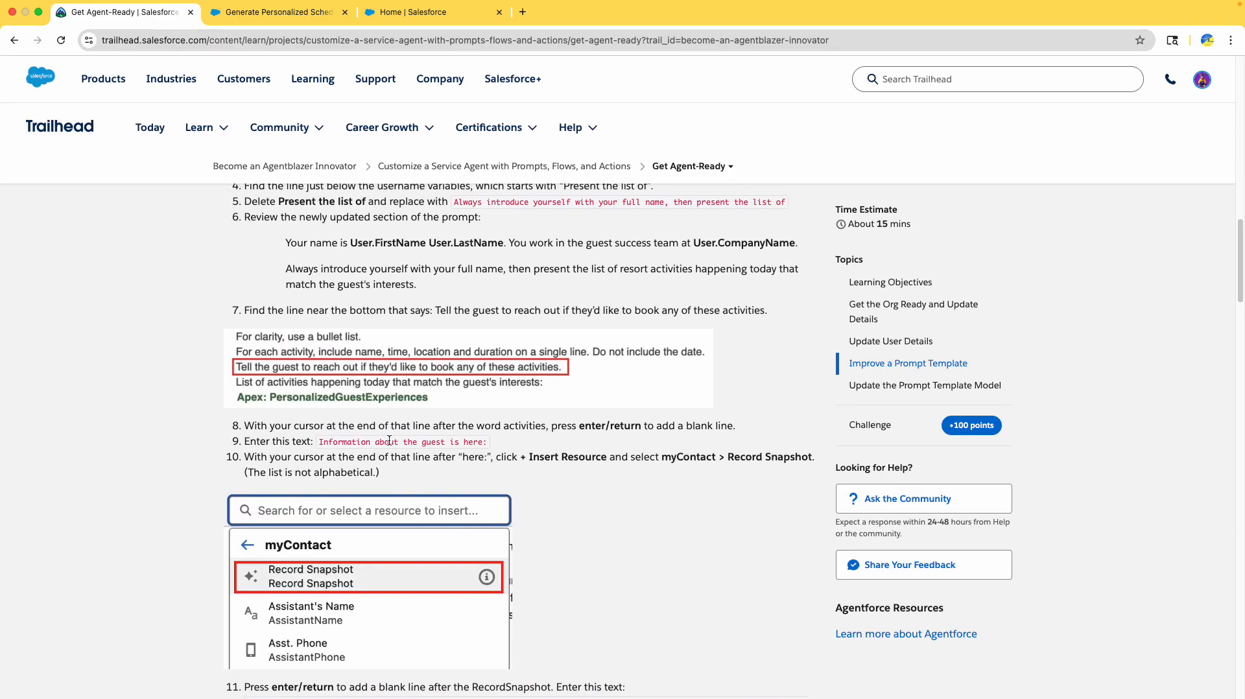
click(273, 11)
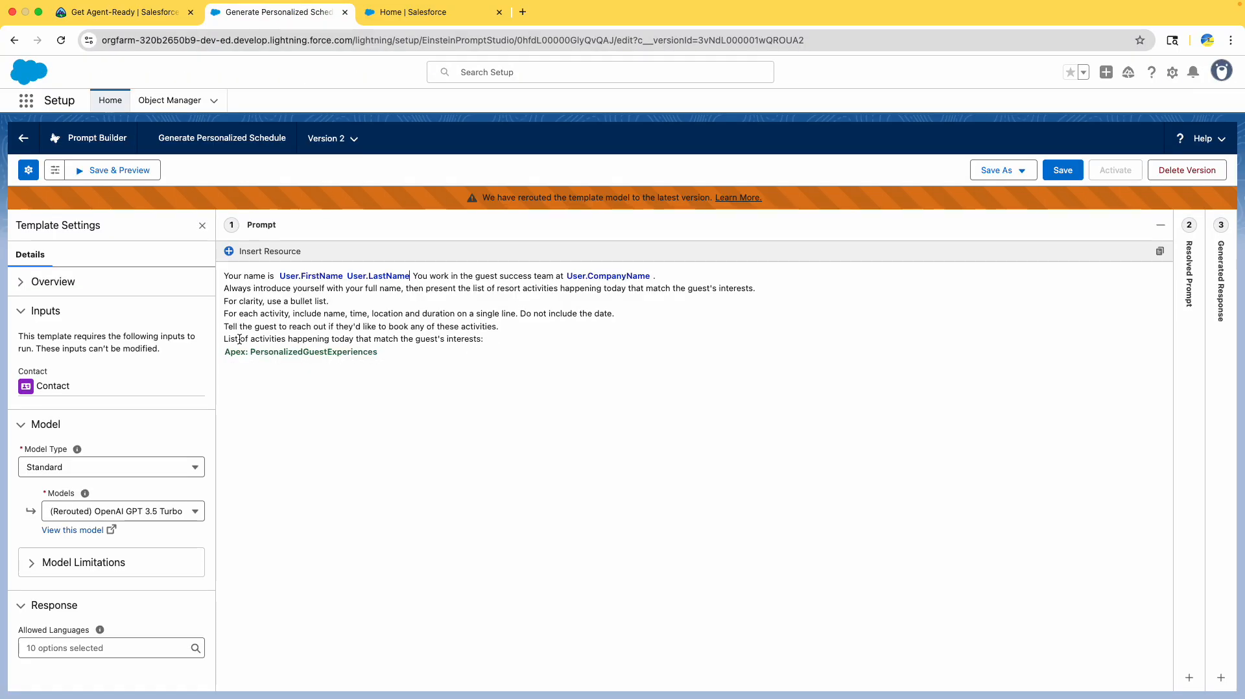
drag(226, 339, 493, 338)
key(super+v)
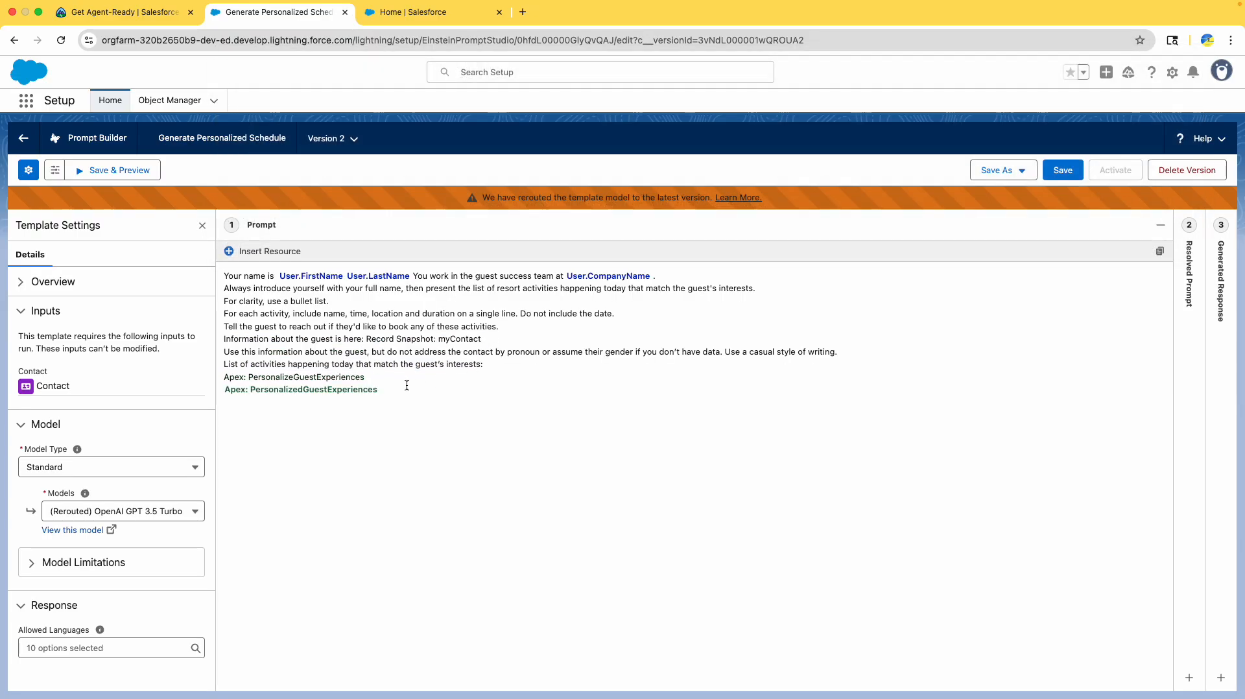
drag(378, 378, 200, 378)
key(BackSpace)
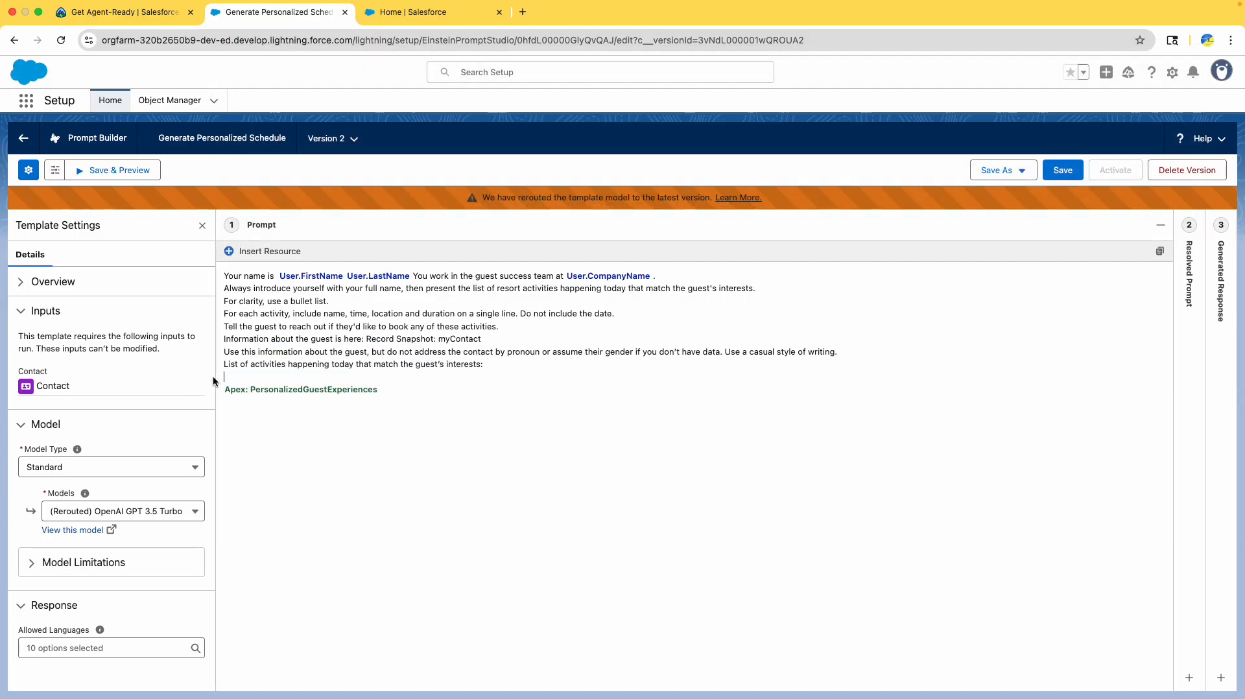
key(BackSpace)
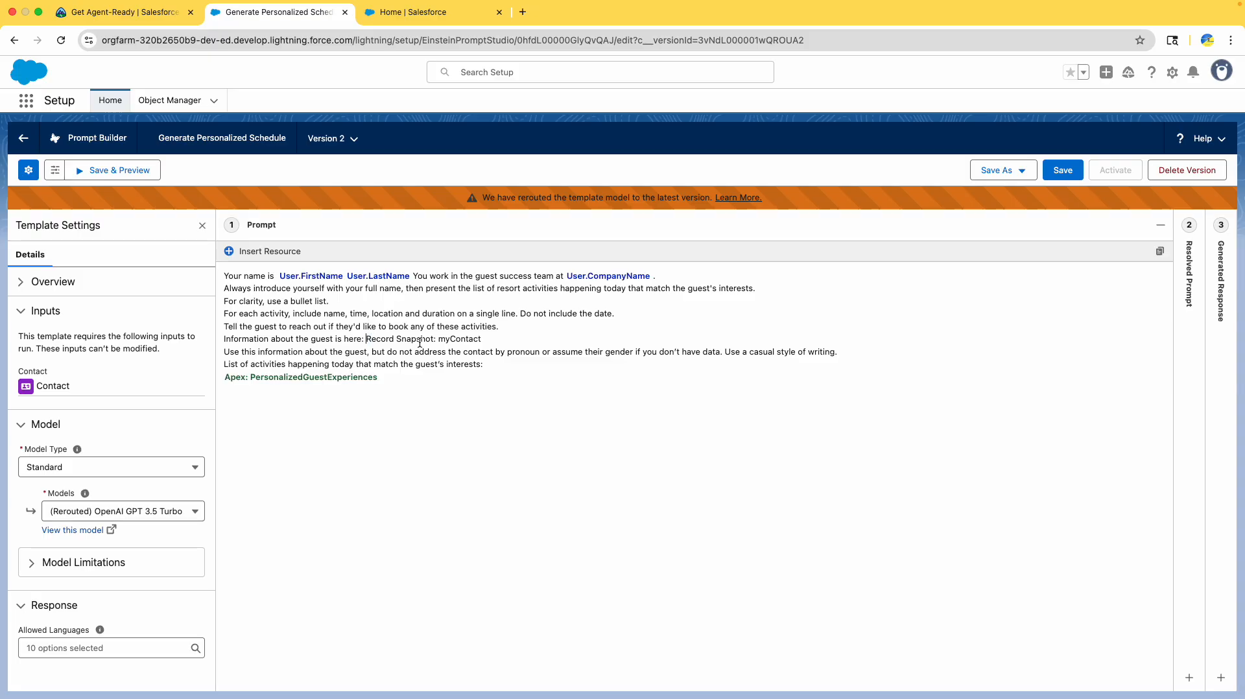
- Insert a real myContact Record Snapshot resource and delete the leftover plain-text version
click(265, 252)
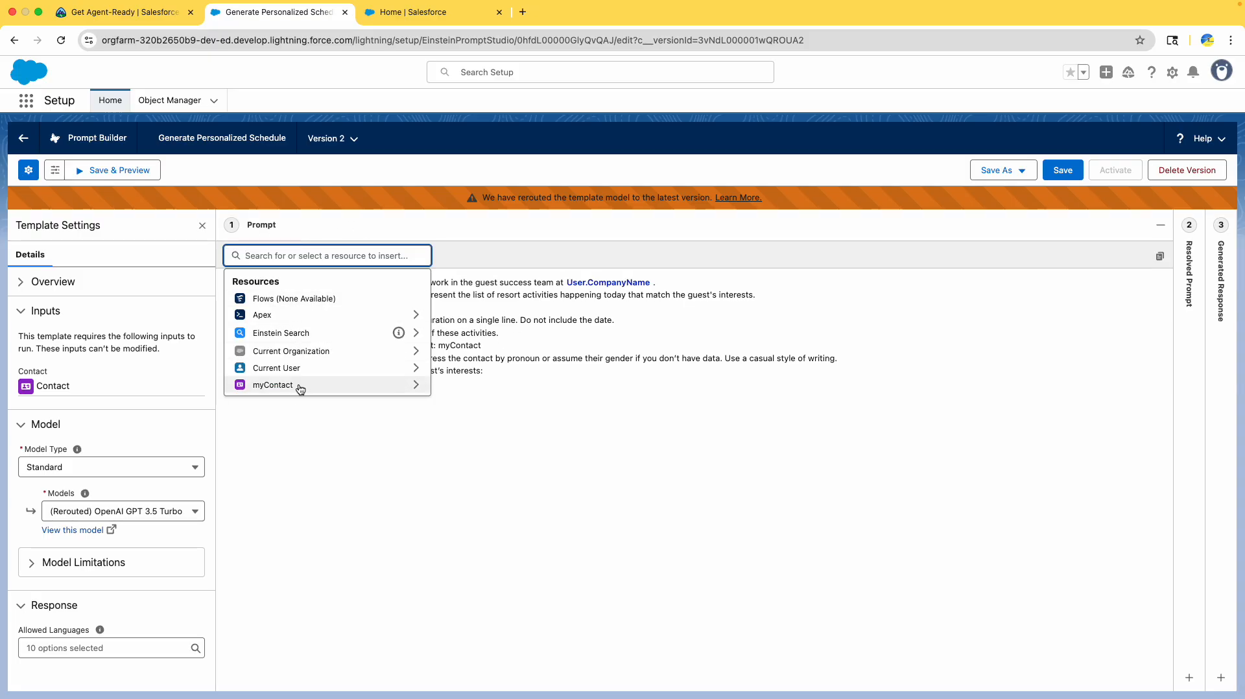
click(300, 387)
click(304, 302)
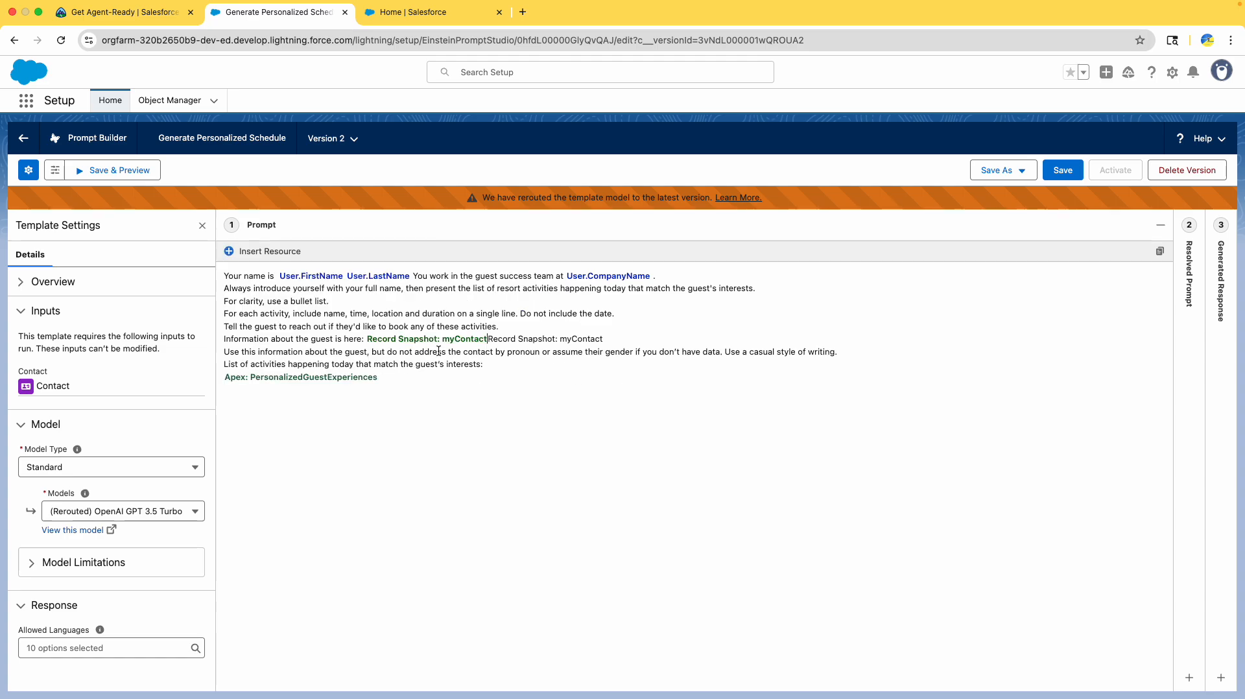
shift+click(609, 338)
key(BackSpace)
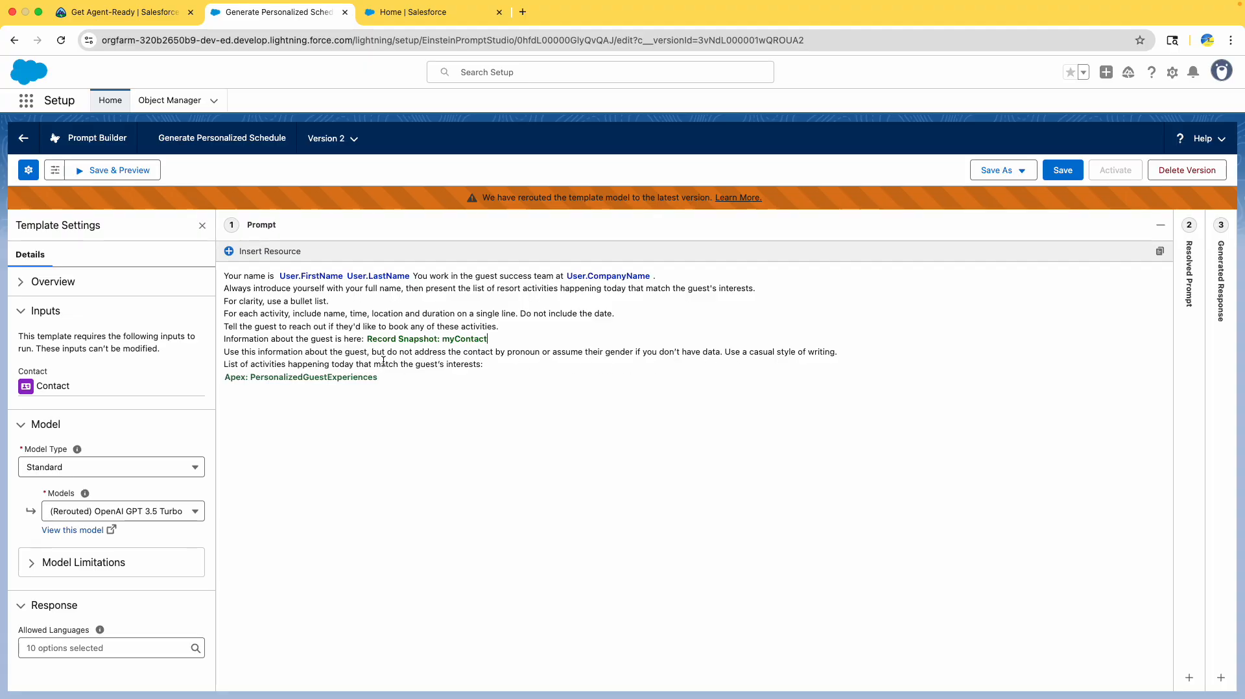
- Save the edited Generate Personalized Schedule template as Version 2 after checking the tutorial's testing steps
click(123, 12)
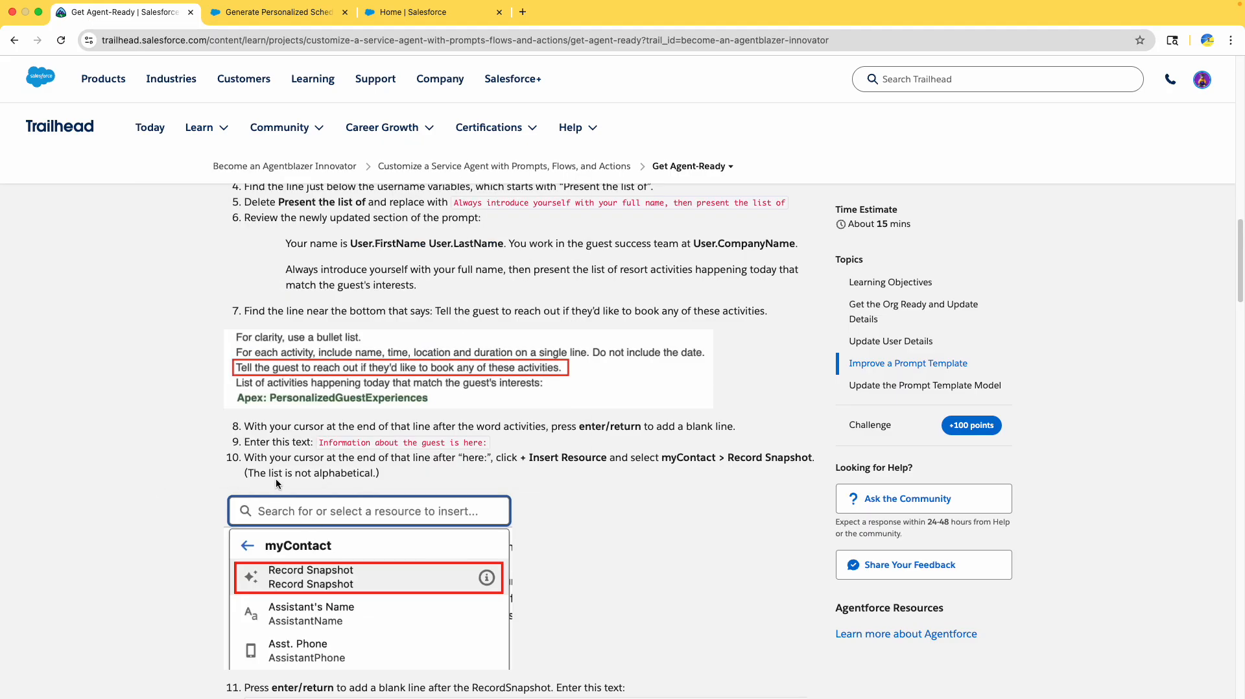
scroll(275, 478, down, 2)
scroll(574, 427, down, 3)
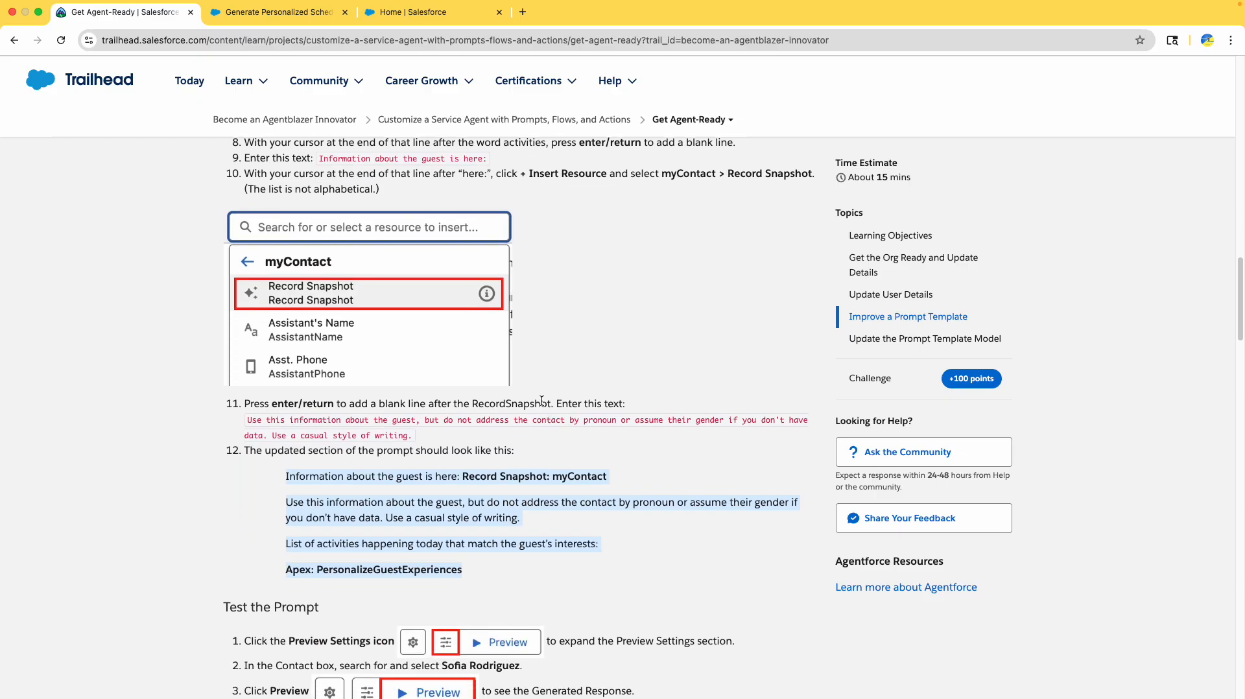
scroll(542, 400, down, 4)
click(286, 13)
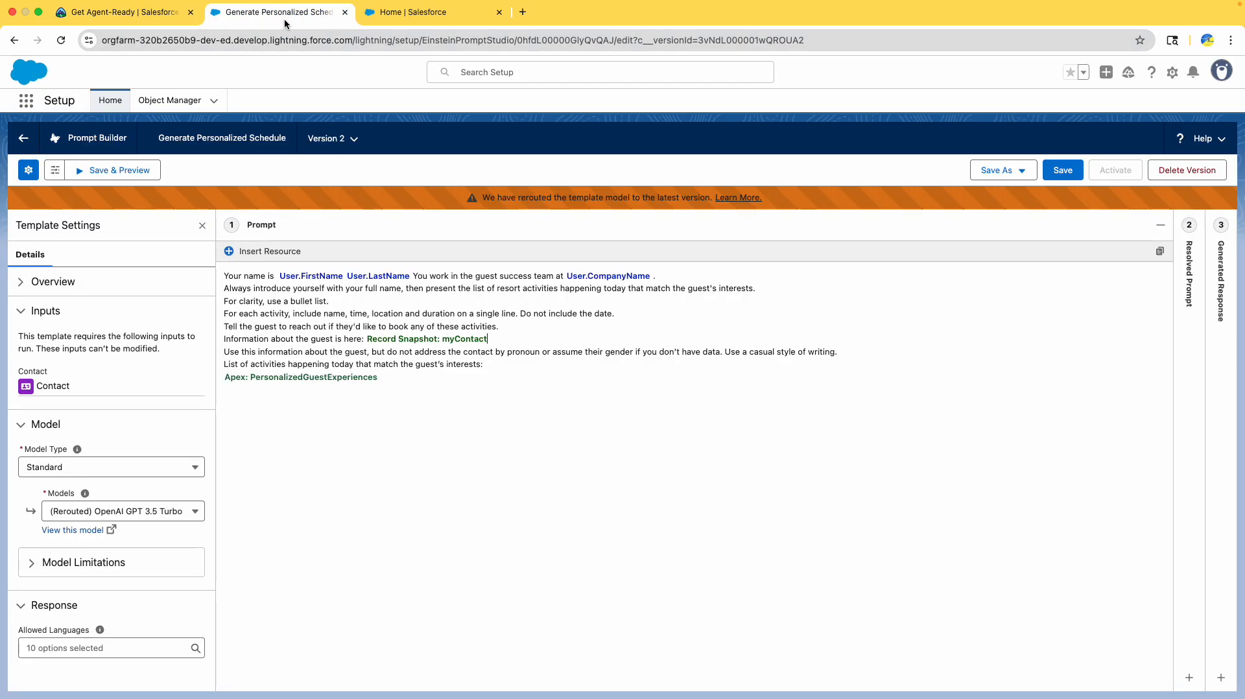
click(1051, 179)
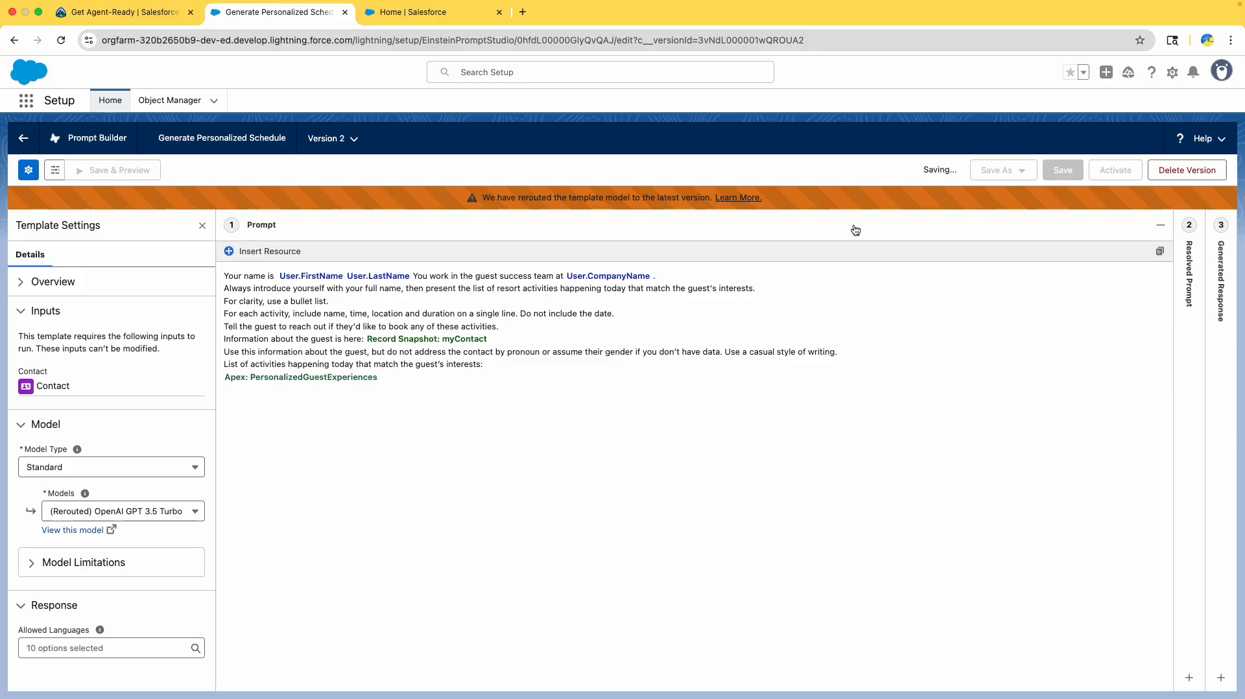
click(136, 16)
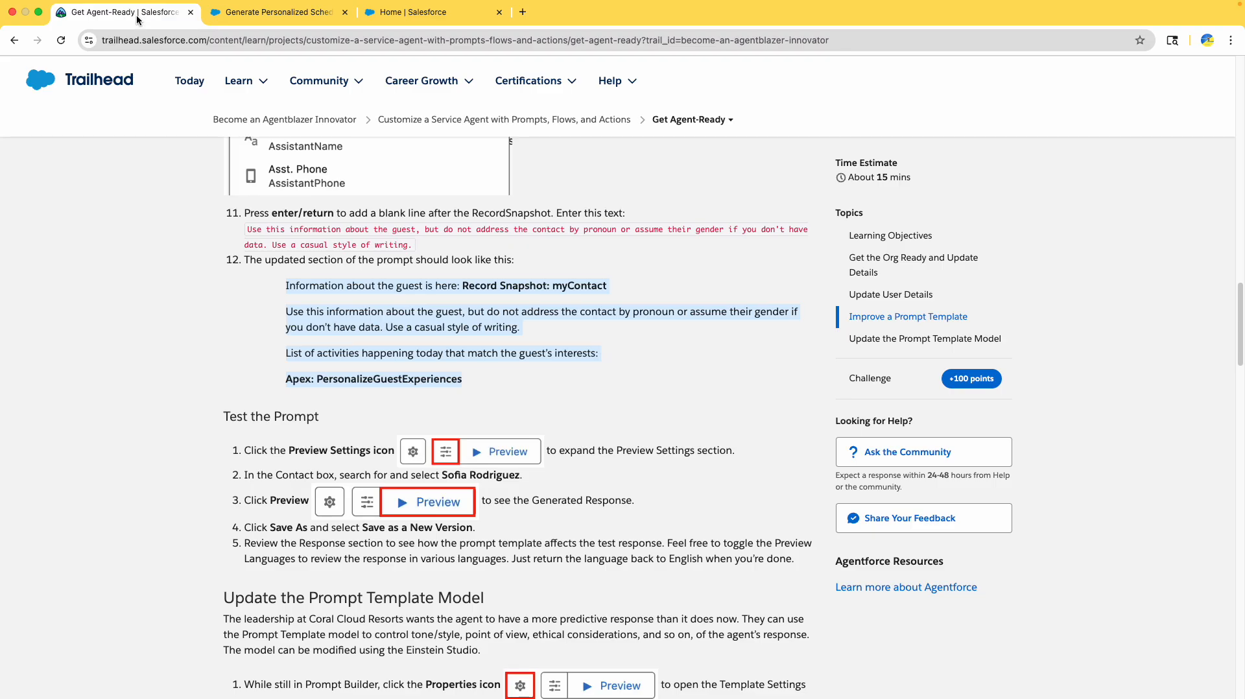
scroll(480, 259, up, 1)
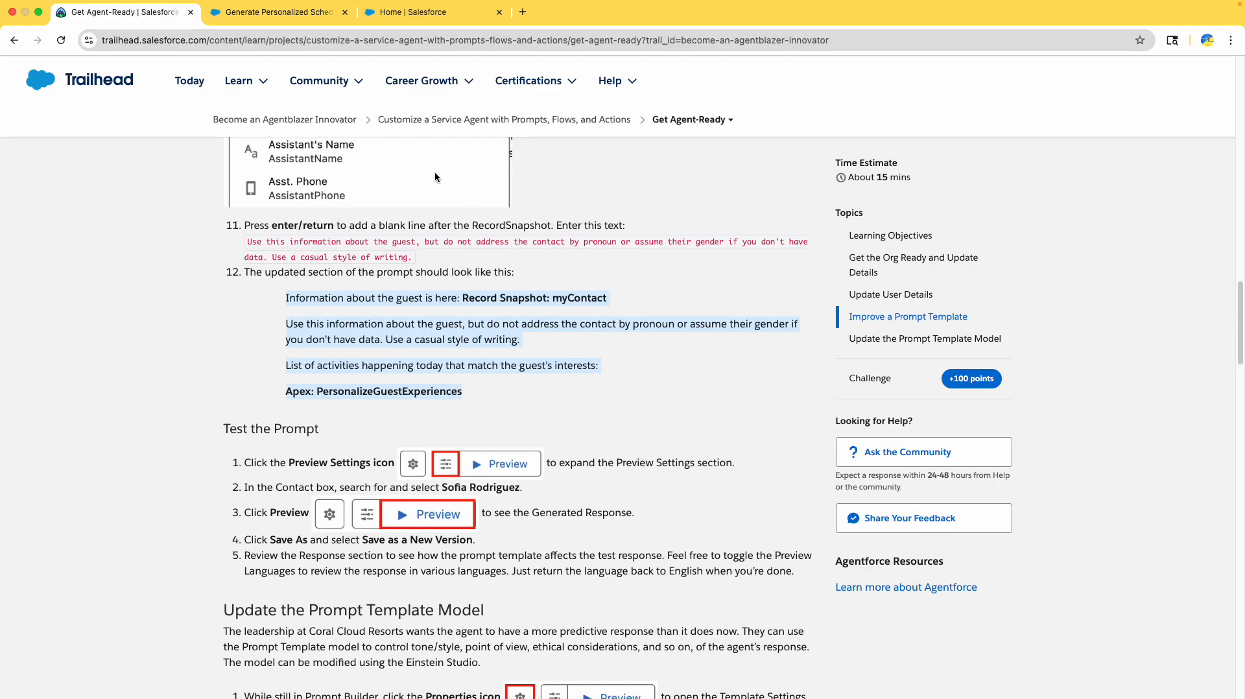
click(206, 9)
- Preview the template with the sample guest selected as the contact
click(55, 170)
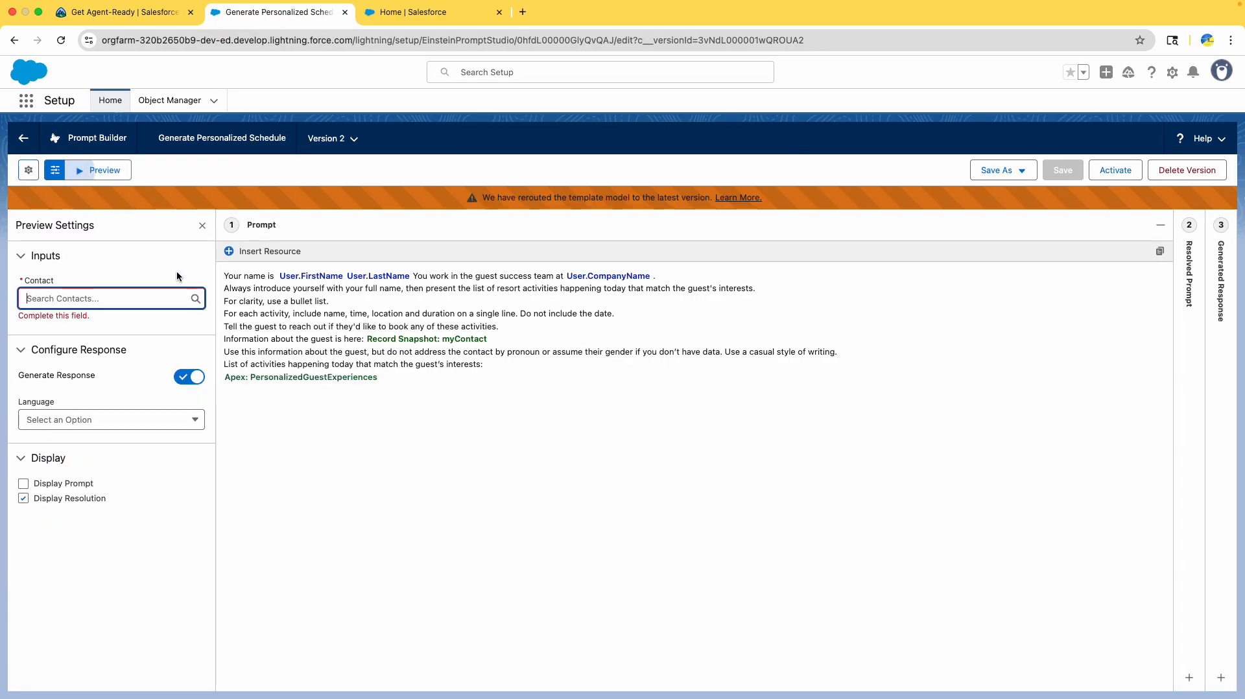
text(sofi)
click(108, 323)
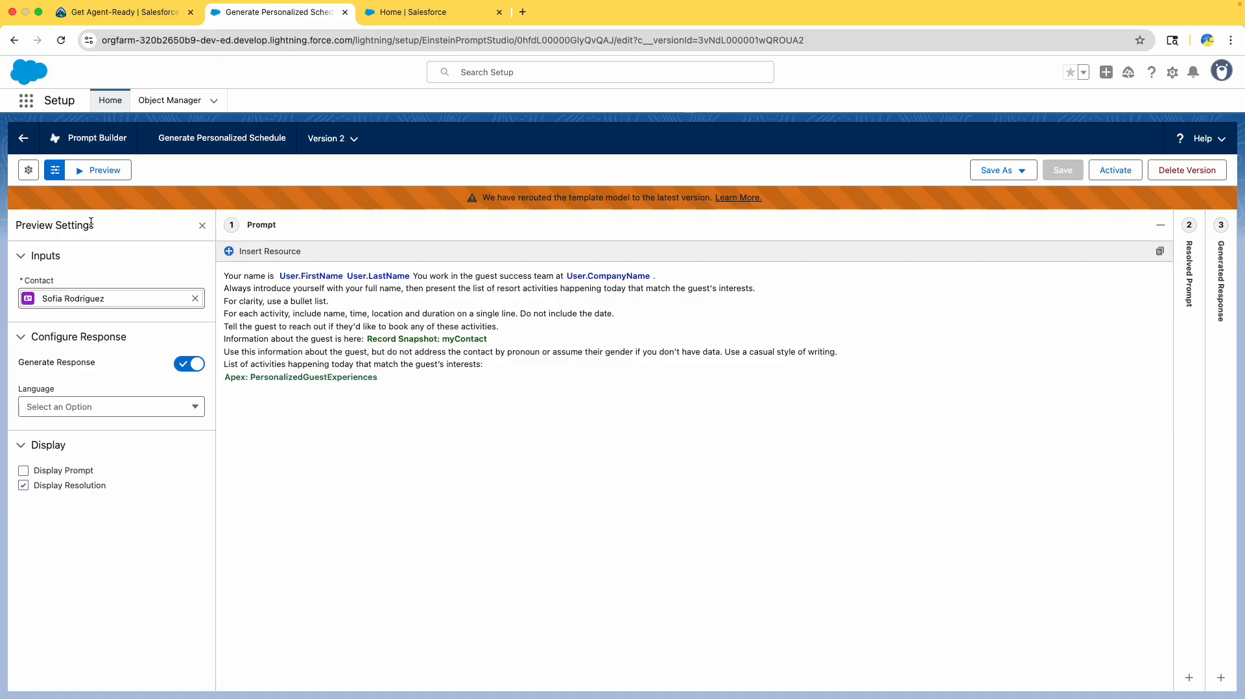
click(93, 181)
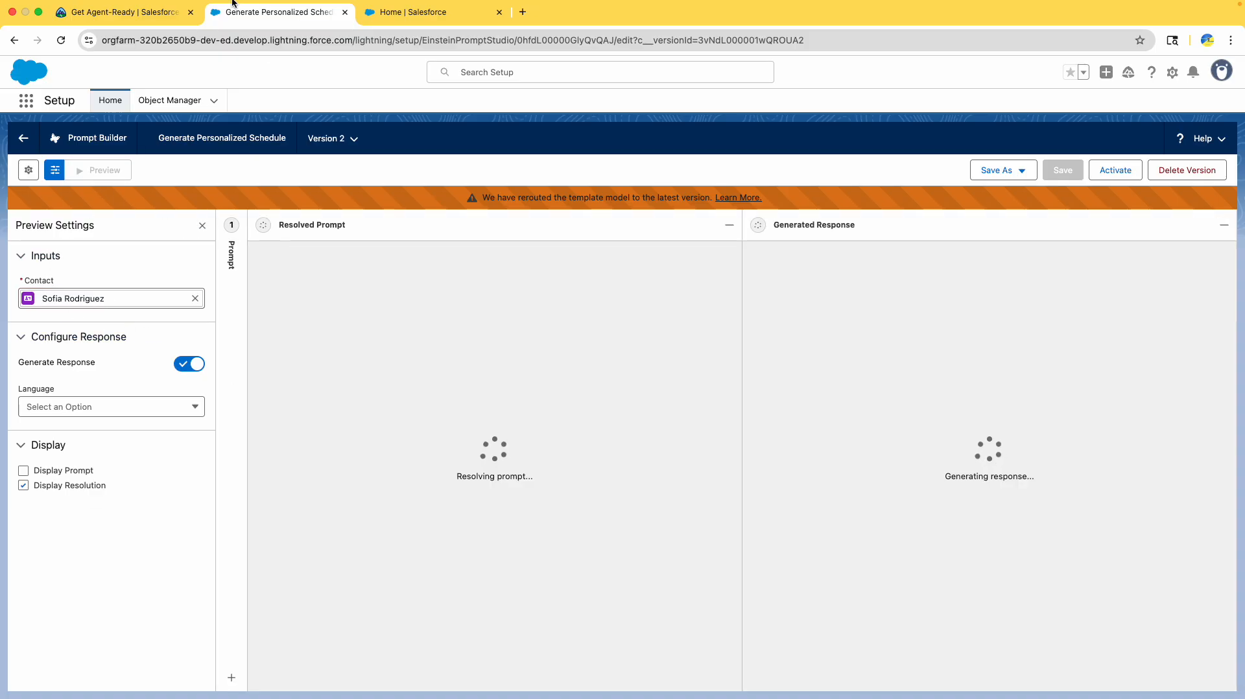
- Read the tutorial's Update User Details steps mentioning Coral
click(108, 14)
scroll(428, 290, up, 15)
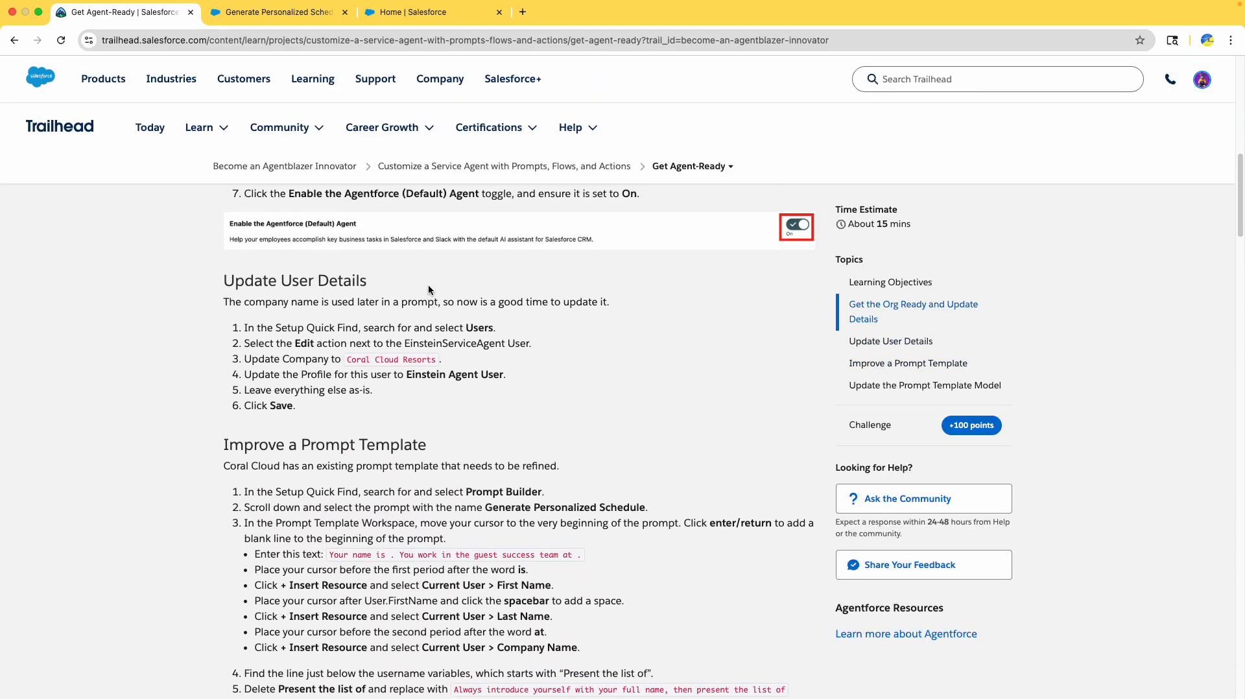
scroll(428, 290, up, 5)
scroll(426, 283, down, 6)
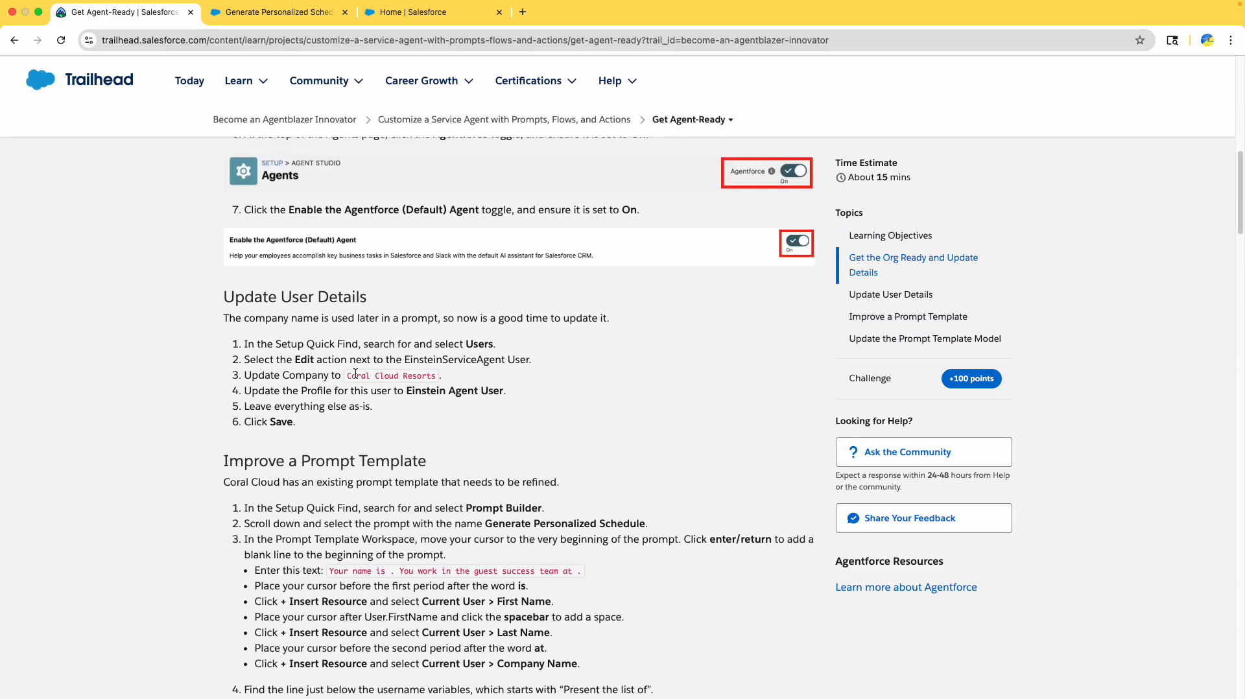
double_click(352, 376)
drag(238, 338, 372, 428)
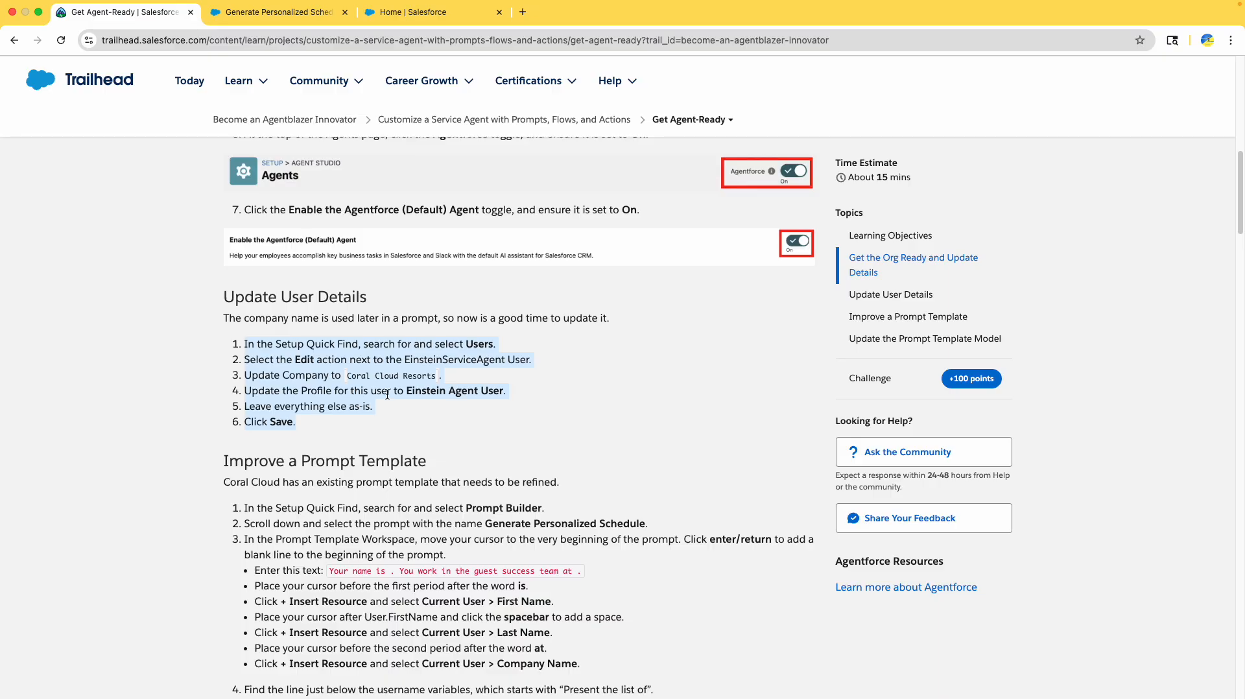
- Inspect the resolved prompt and generated activity list, noting the blank company name
click(292, 30)
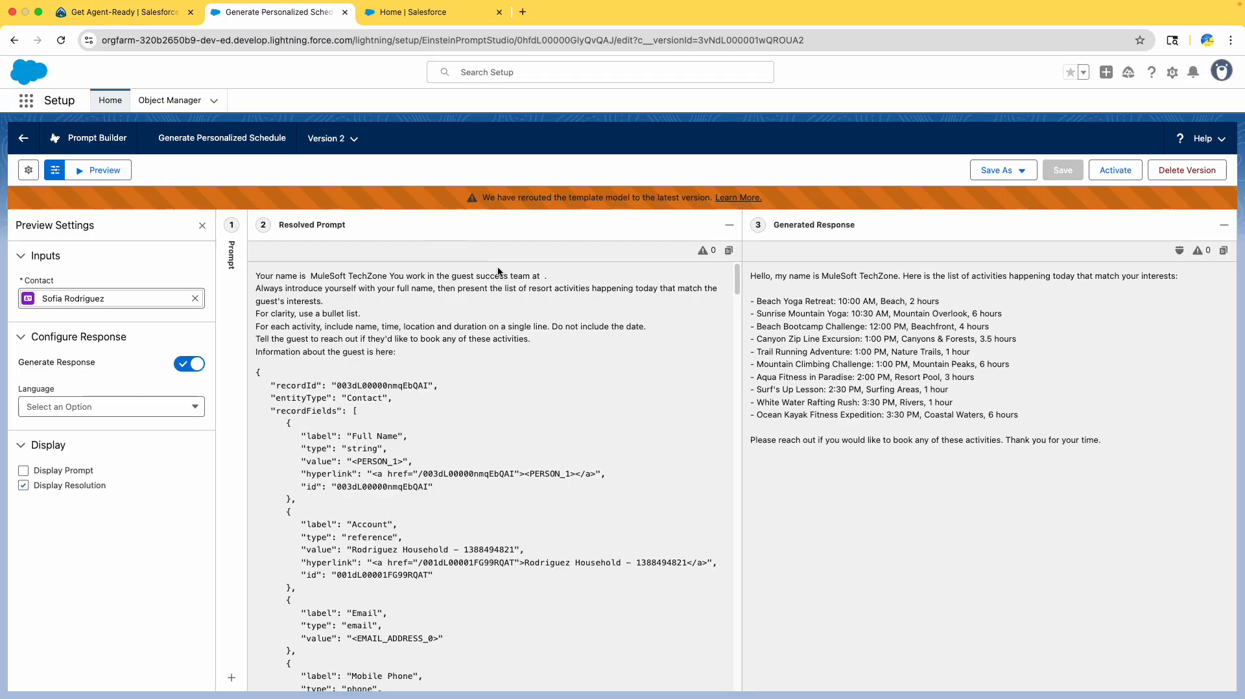
scroll(532, 288, down, 5)
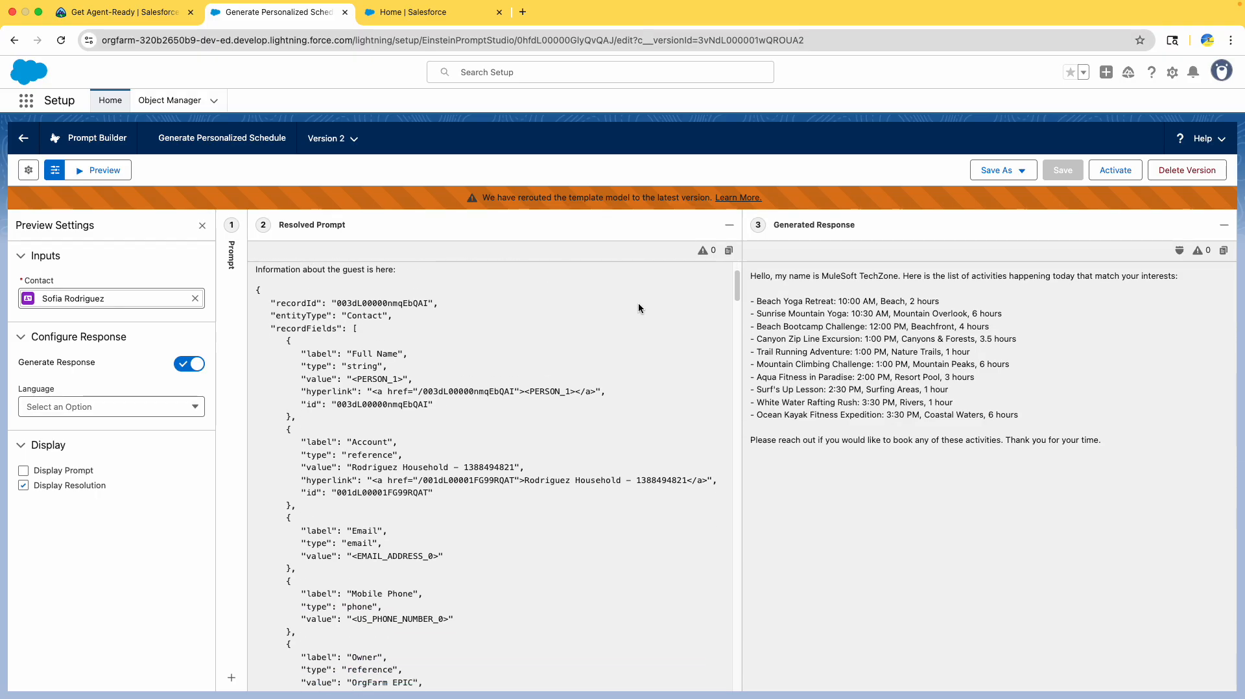
drag(798, 278, 900, 280)
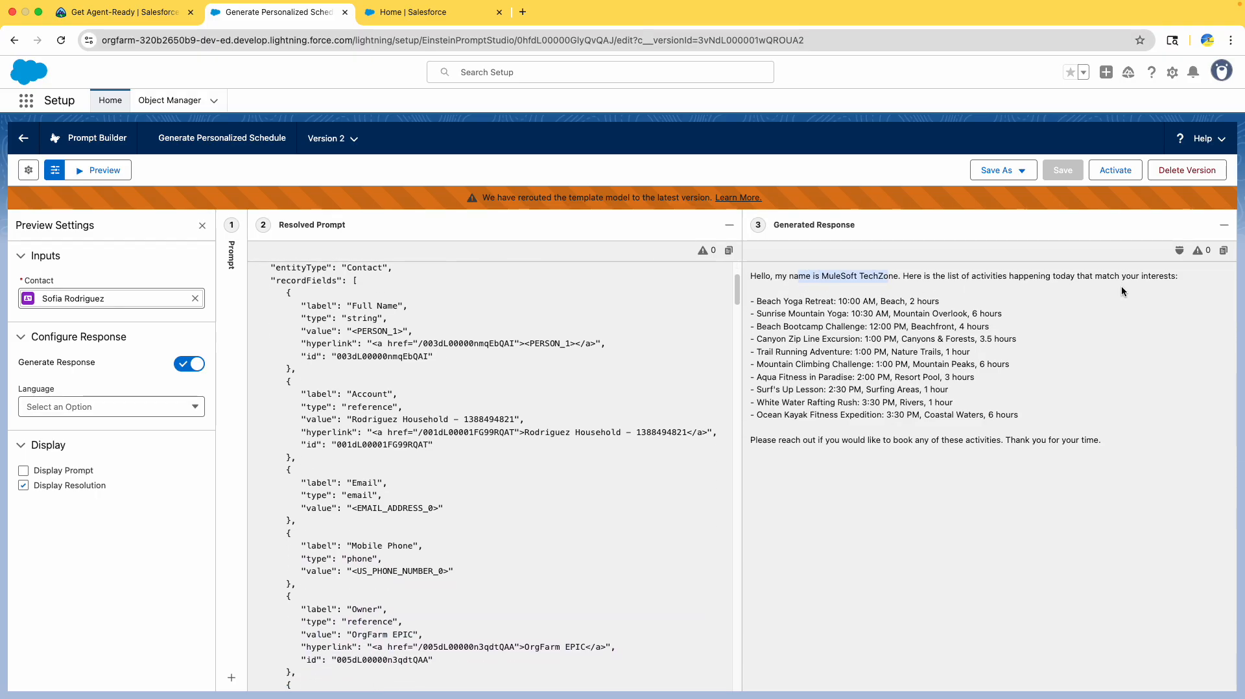
drag(851, 313, 1022, 416)
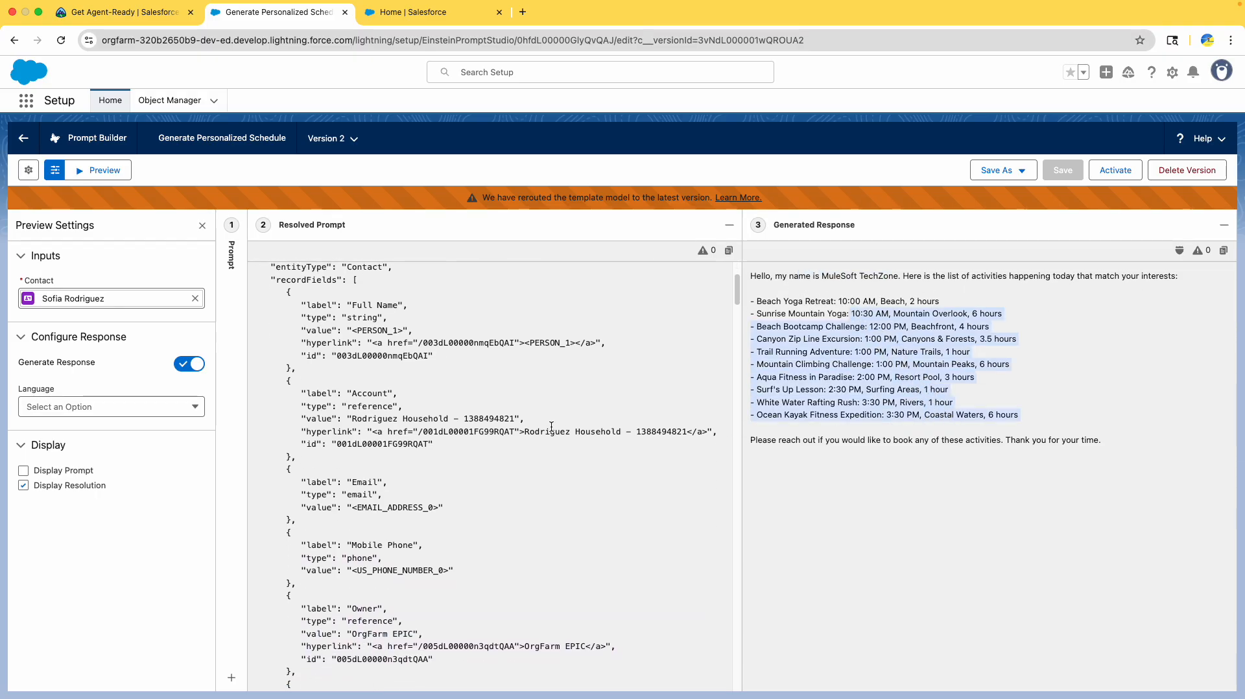
scroll(562, 399, down, 10)
scroll(562, 399, down, 10)
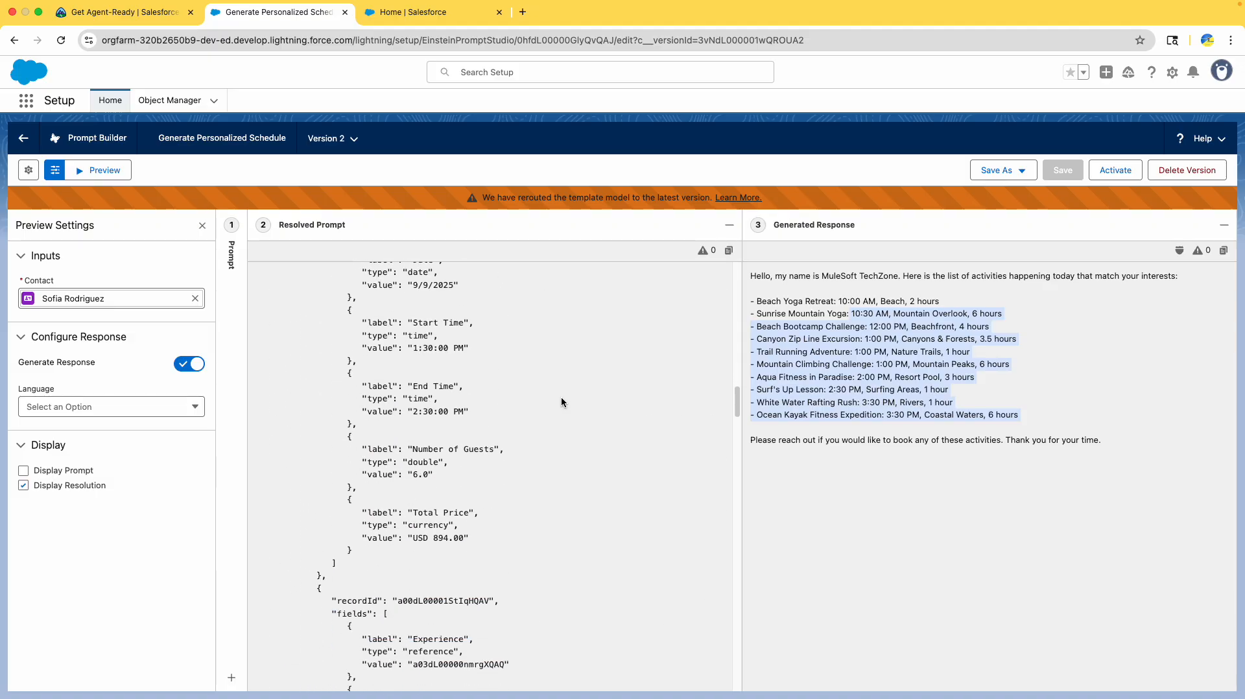
scroll(565, 397, up, 12)
scroll(567, 393, up, 15)
click(537, 284)
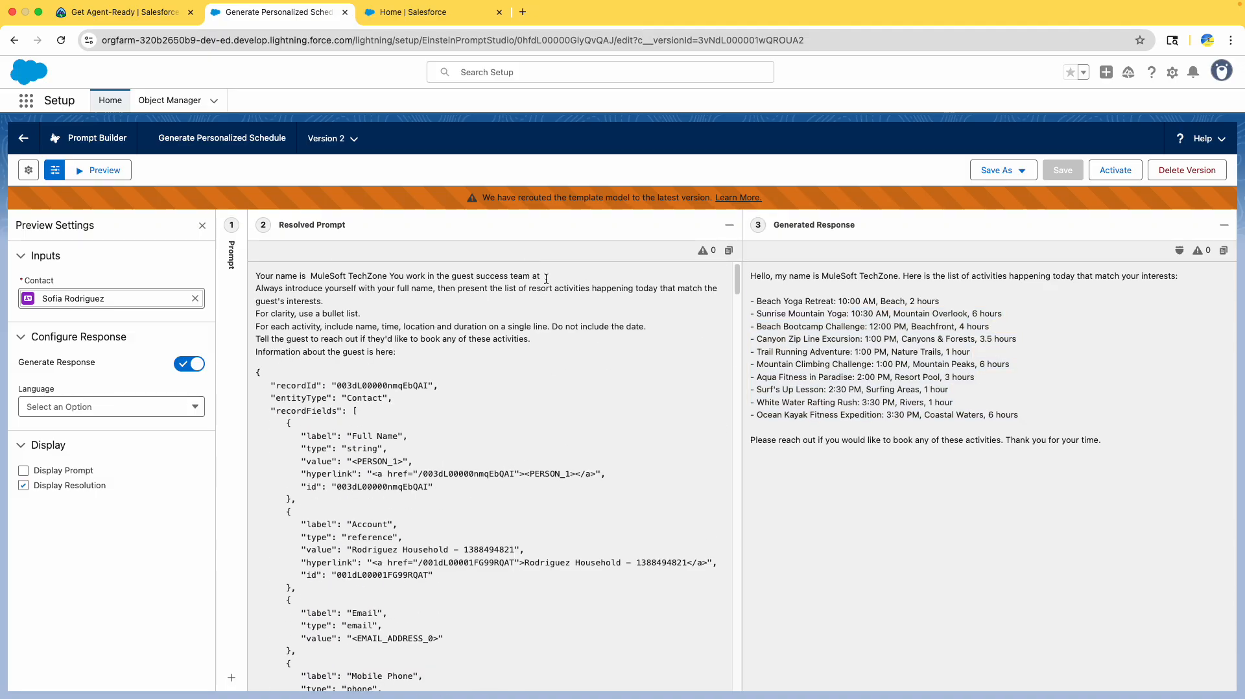
drag(544, 278, 604, 282)
click(572, 283)
- Reread the Update User Details instructions, then switch to the Coral Cloud Resorts Home page
click(122, 12)
scroll(412, 419, down, 3)
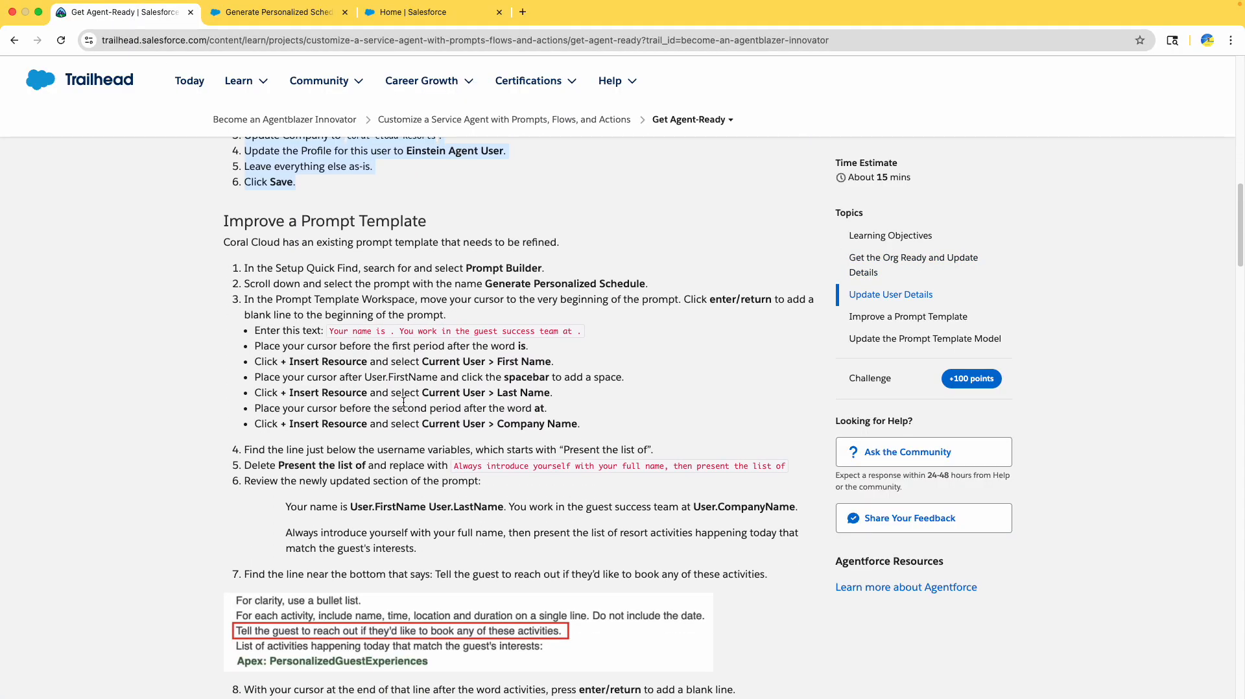
scroll(403, 402, up, 1)
scroll(403, 403, down, 1)
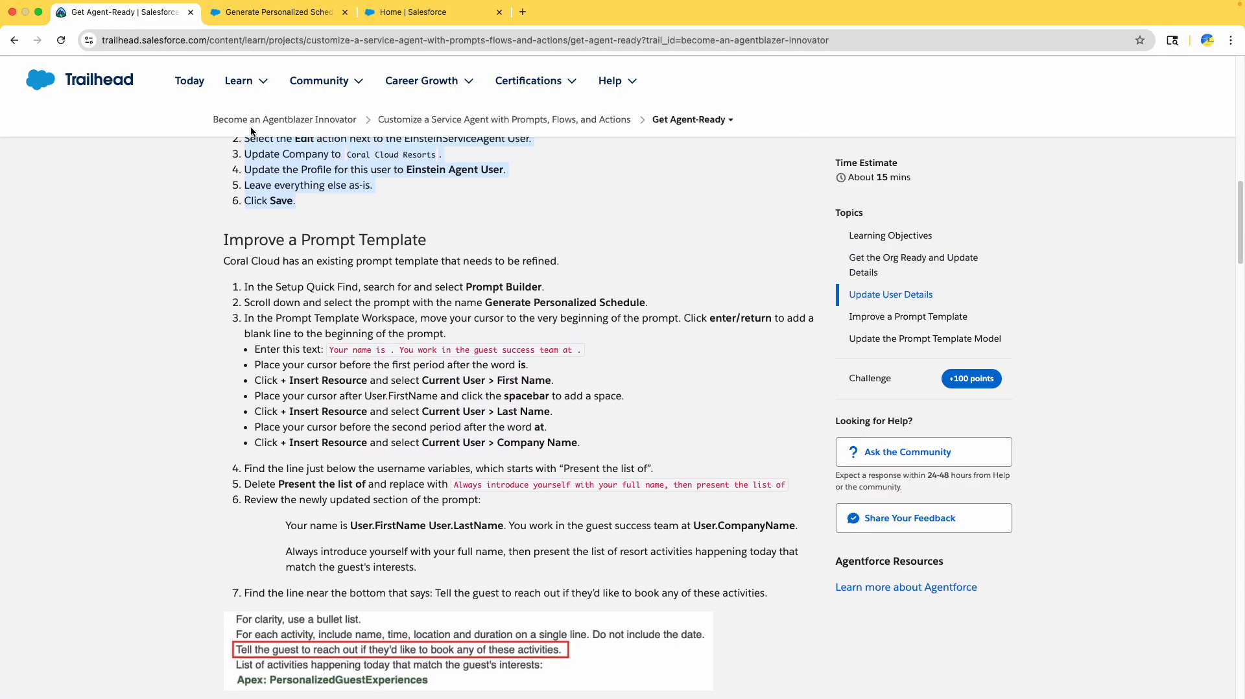
scroll(301, 231, up, 5)
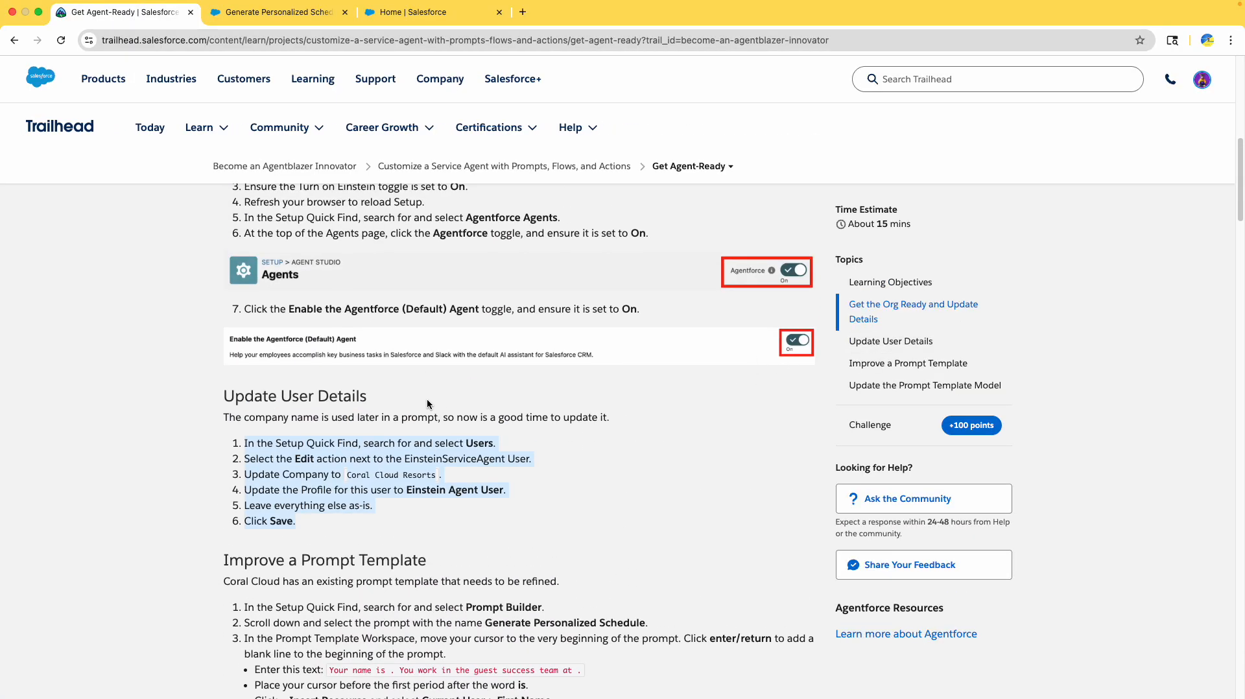
click(304, 392)
click(327, 10)
click(428, 17)
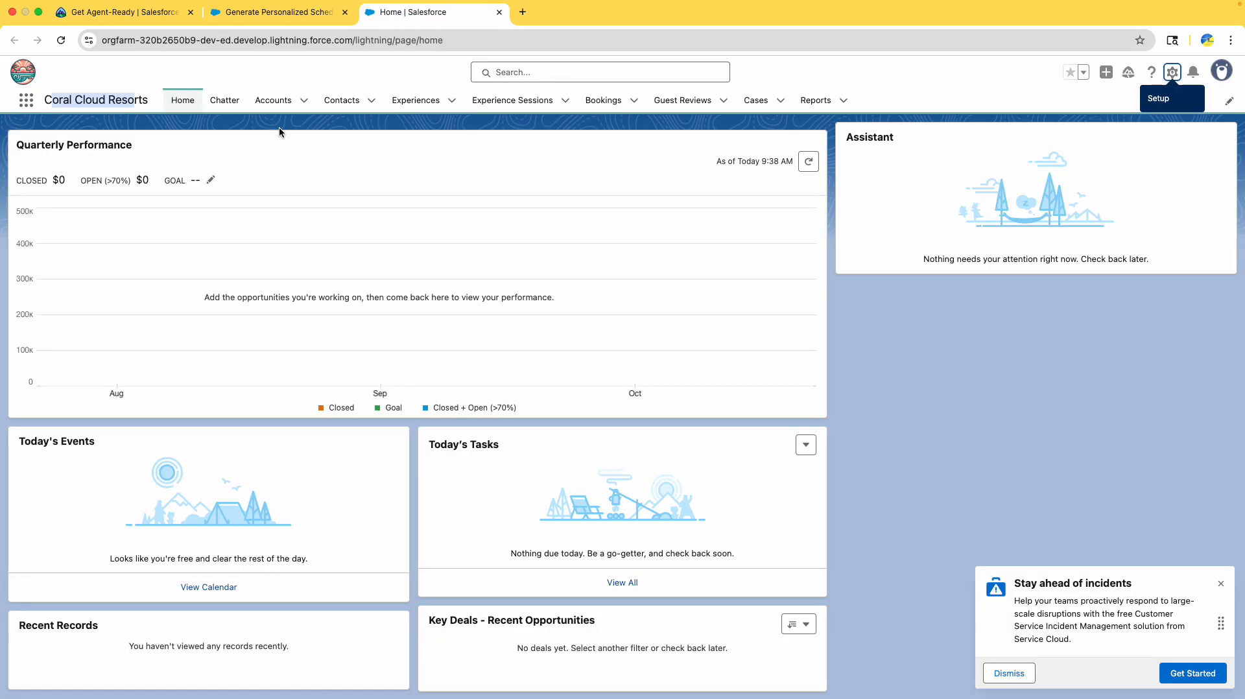
- Open Setup from the gear menu and search Quick Find for 'users' to reach Users
click(1172, 72)
click(1113, 133)
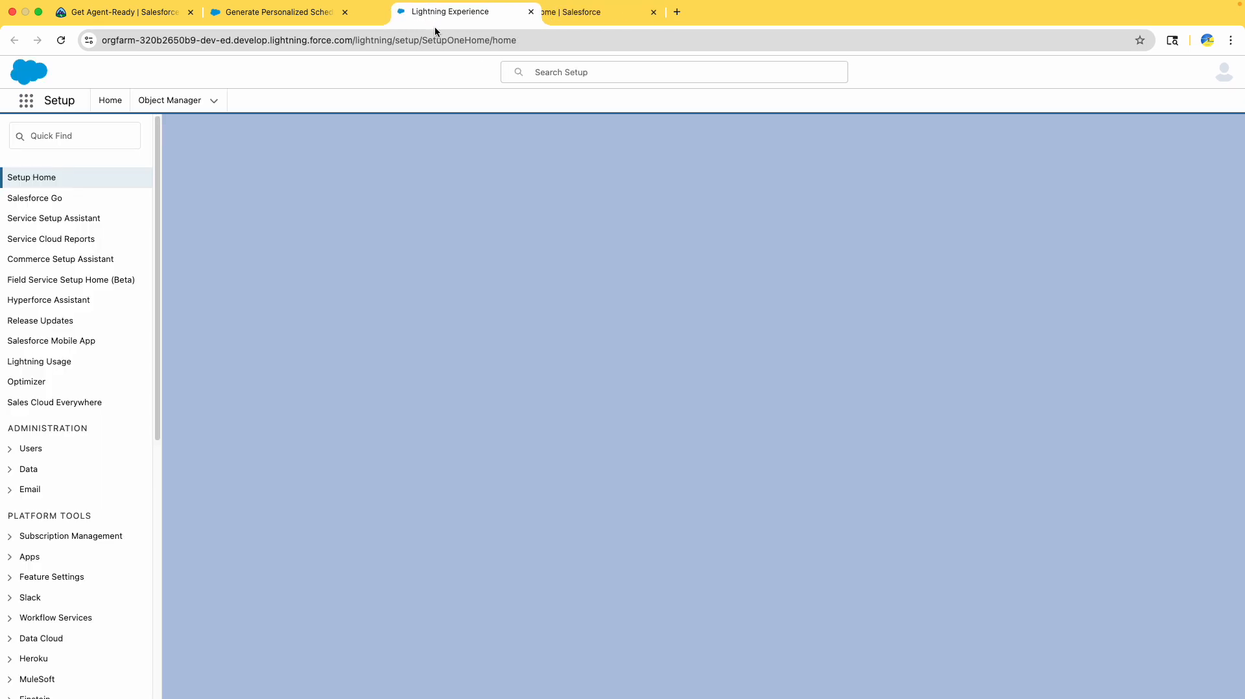
click(63, 136)
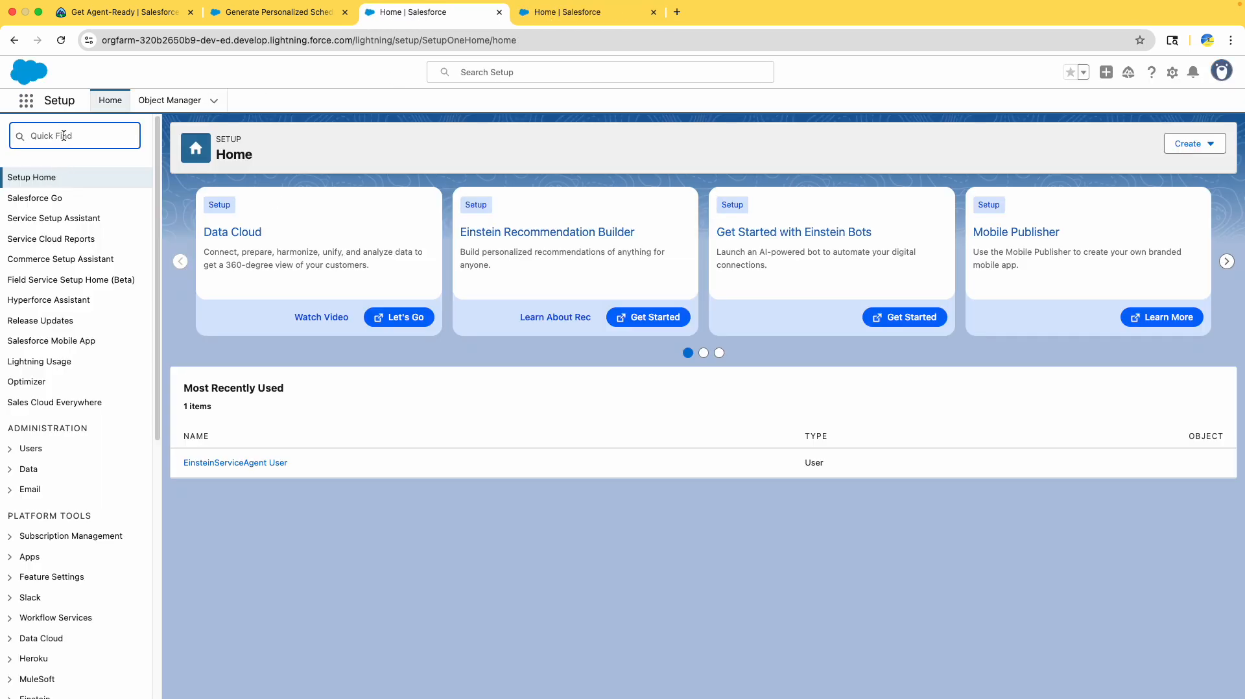
text(users)
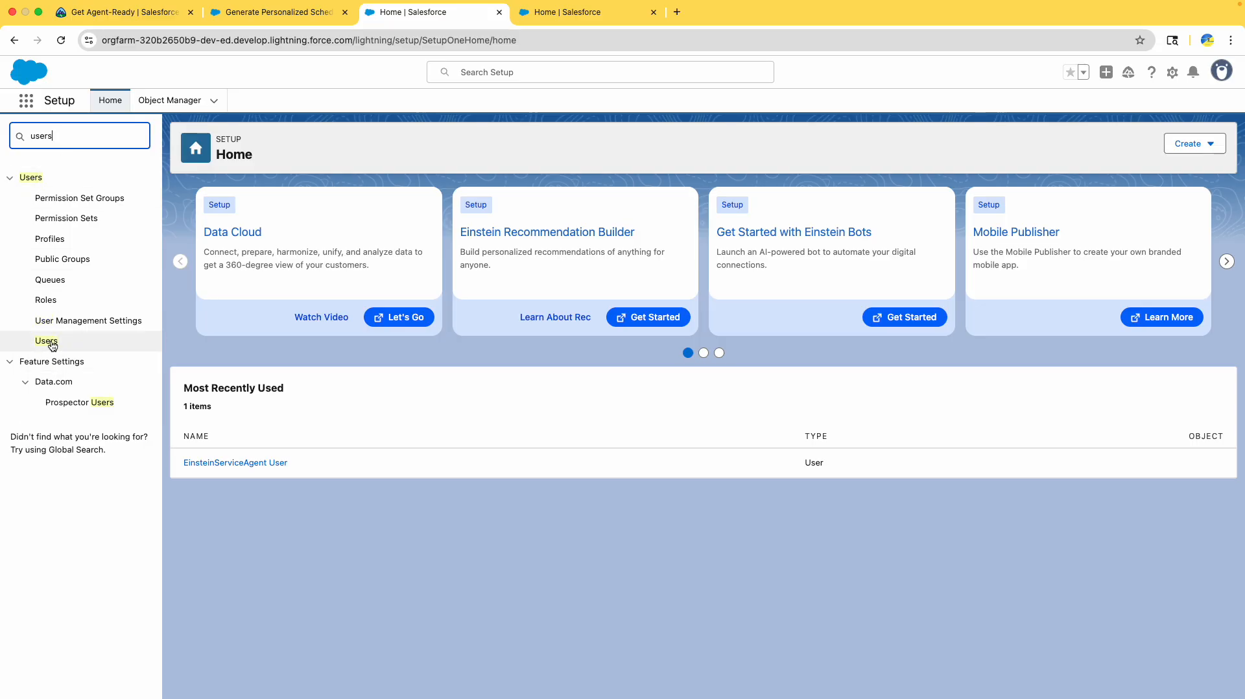
click(53, 343)
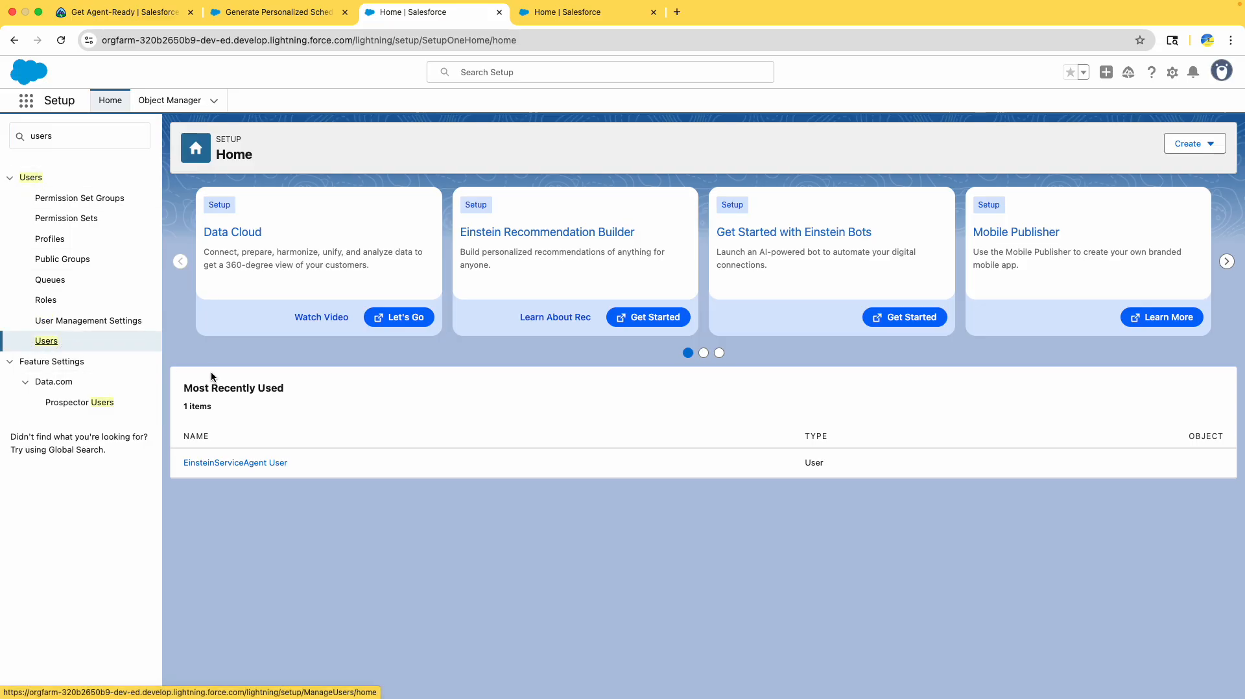
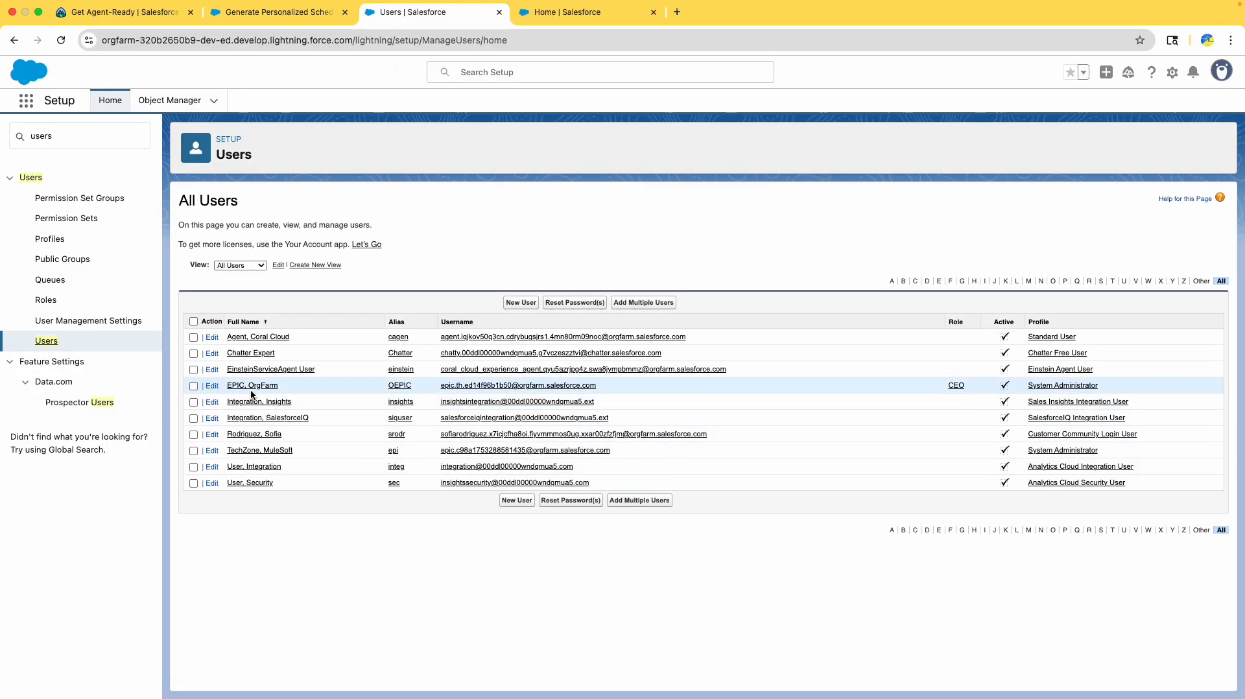
- Close the spare Salesforce Home tab and return to the All Users setup list
click(123, 11)
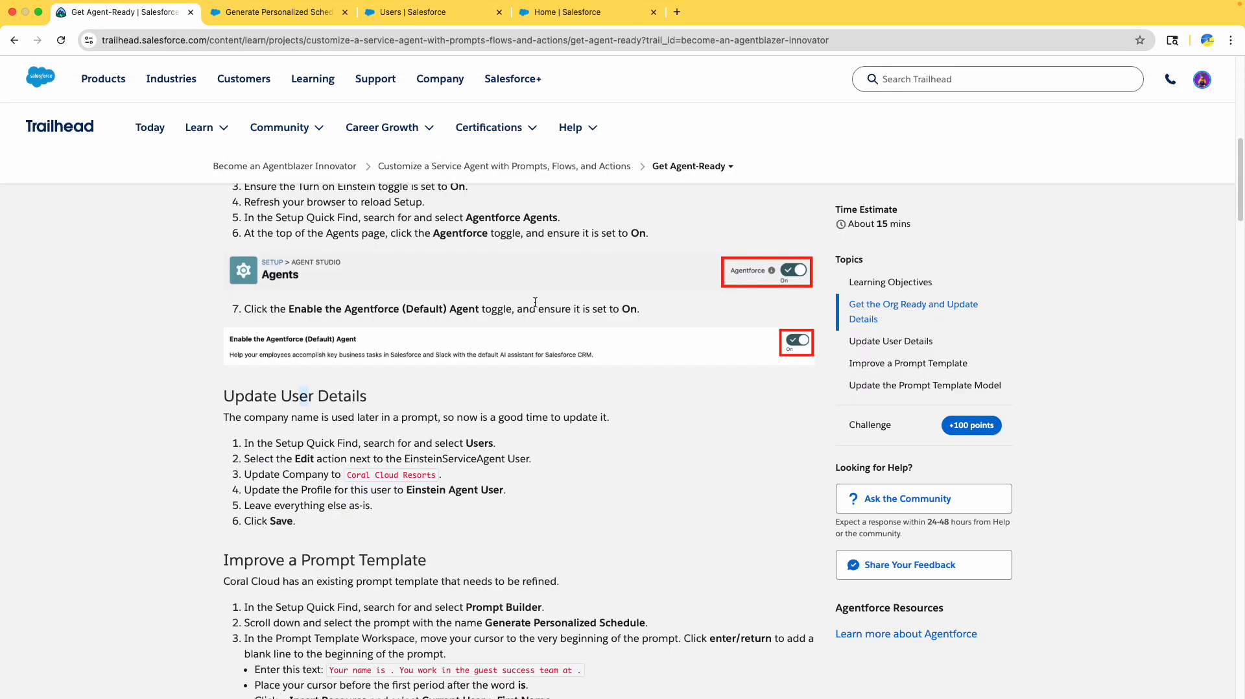
scroll(535, 301, down, 3)
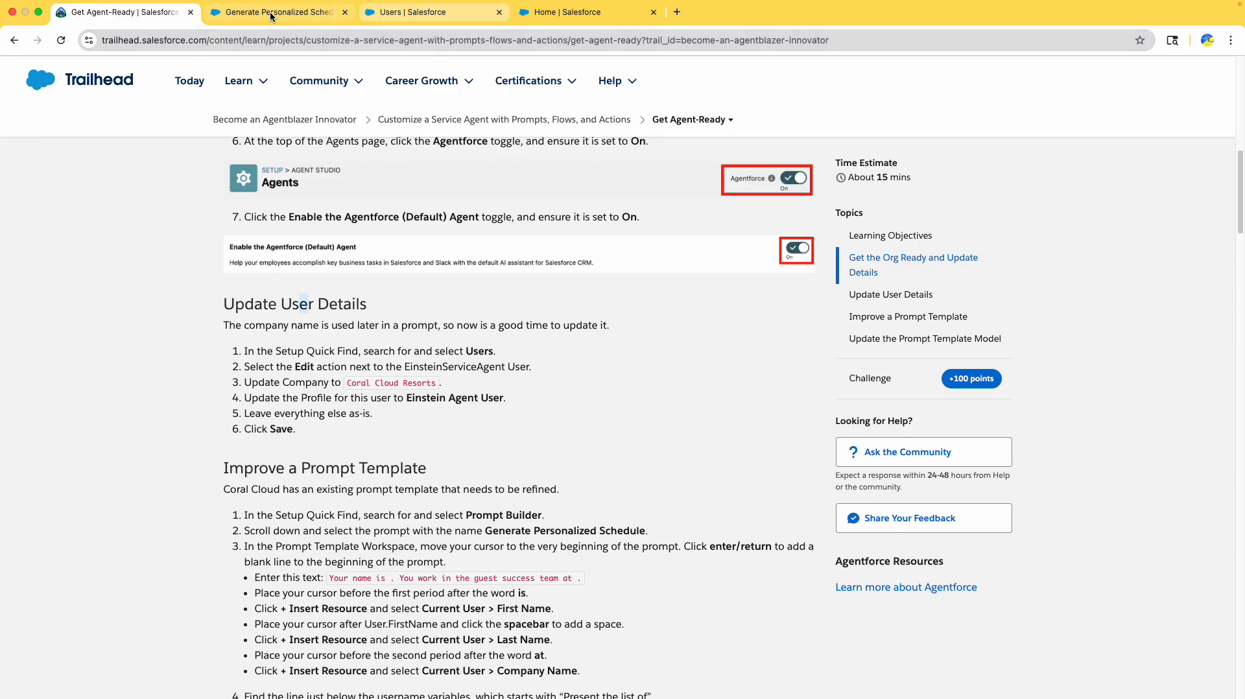
click(557, 12)
click(429, 12)
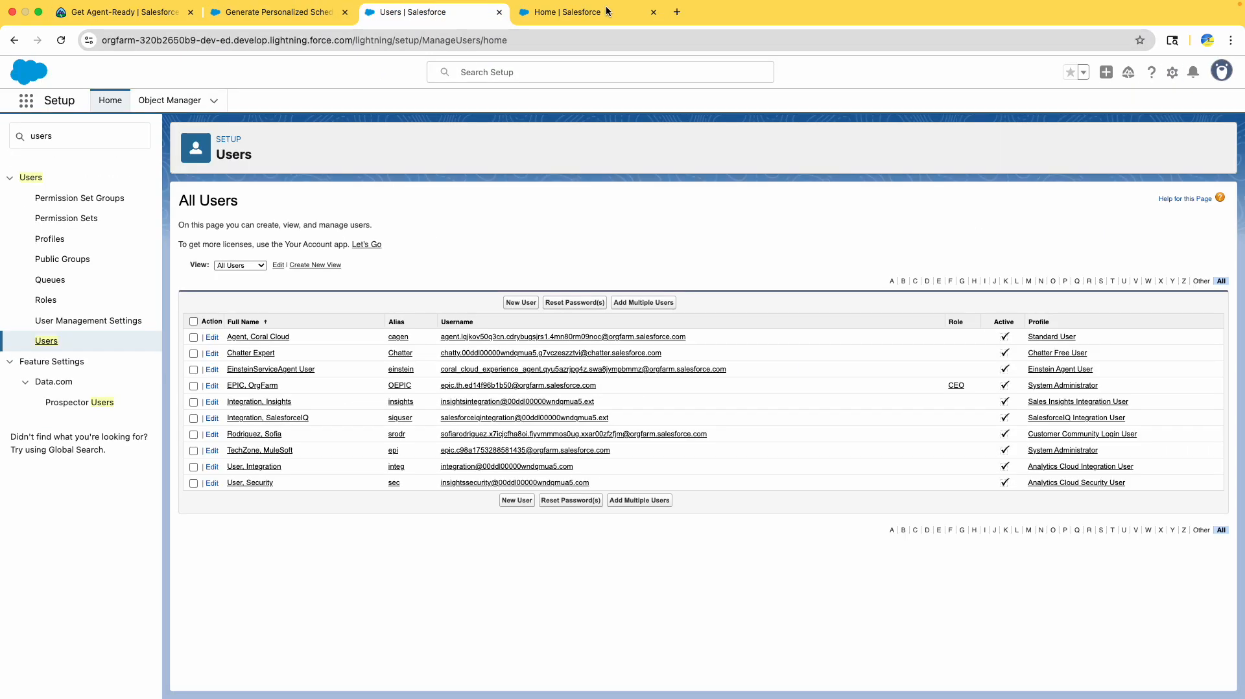
click(654, 12)
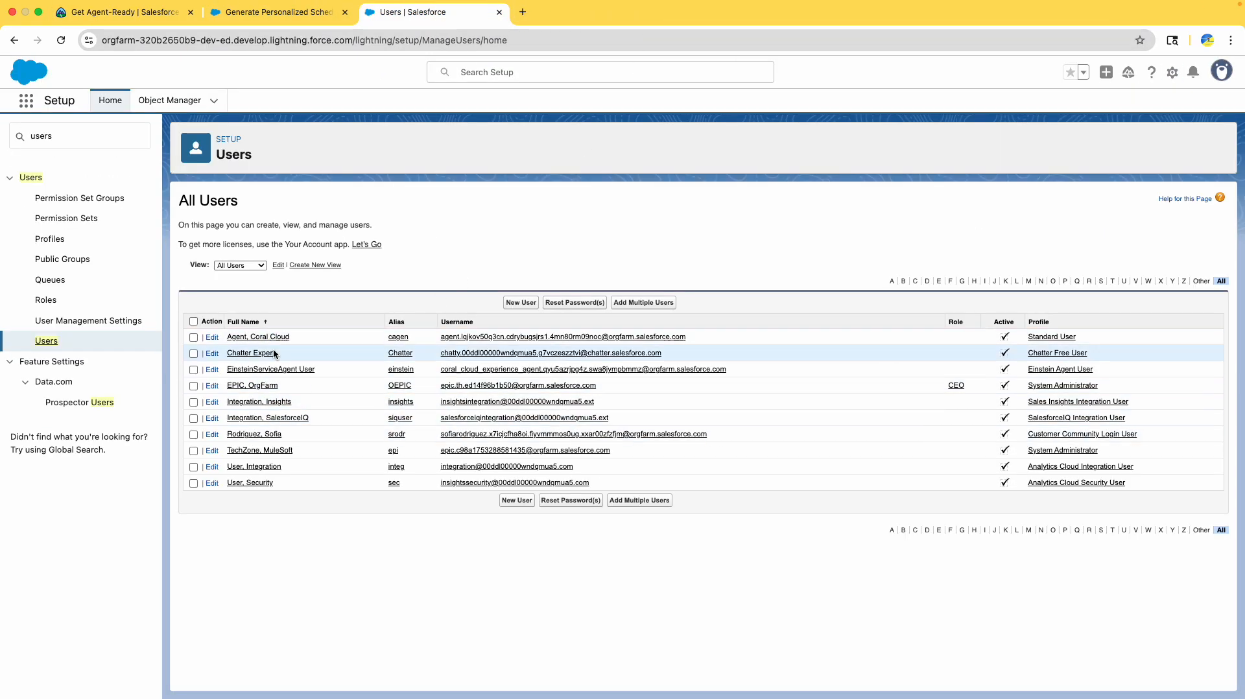
- Edit the EinsteinServiceAgent User, confirming Company reads Coral Cloud Resorts, then check Trailhead's next steps
click(212, 370)
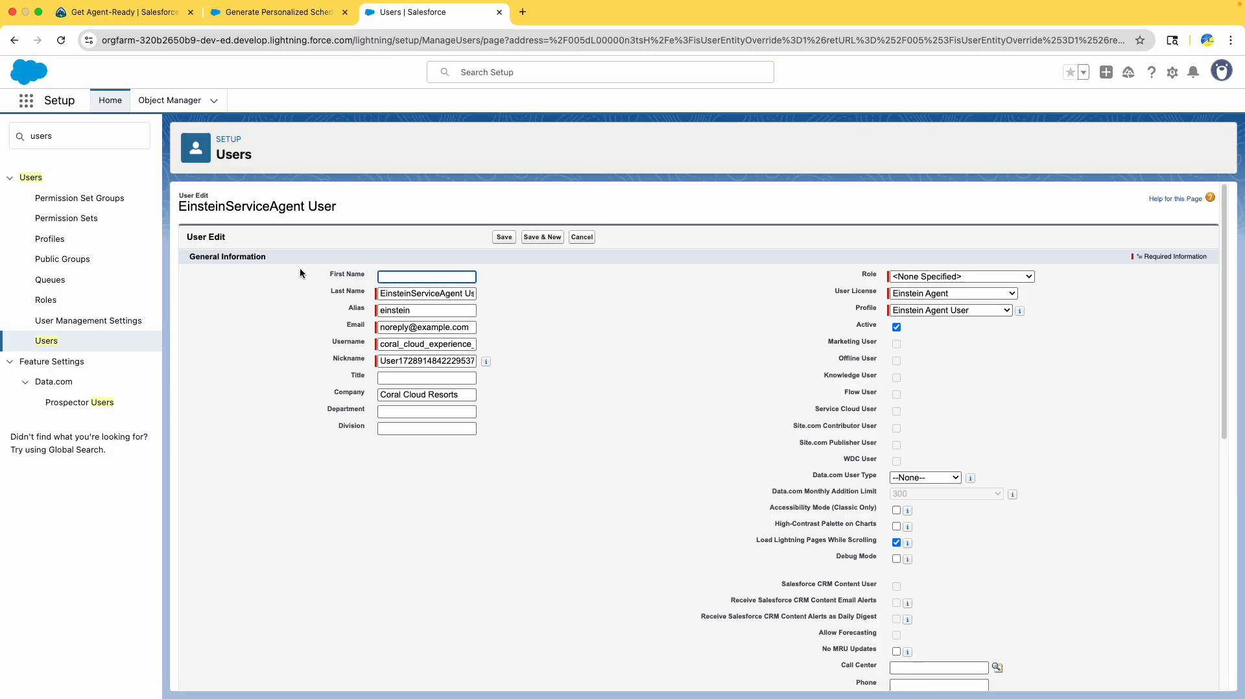
click(434, 392)
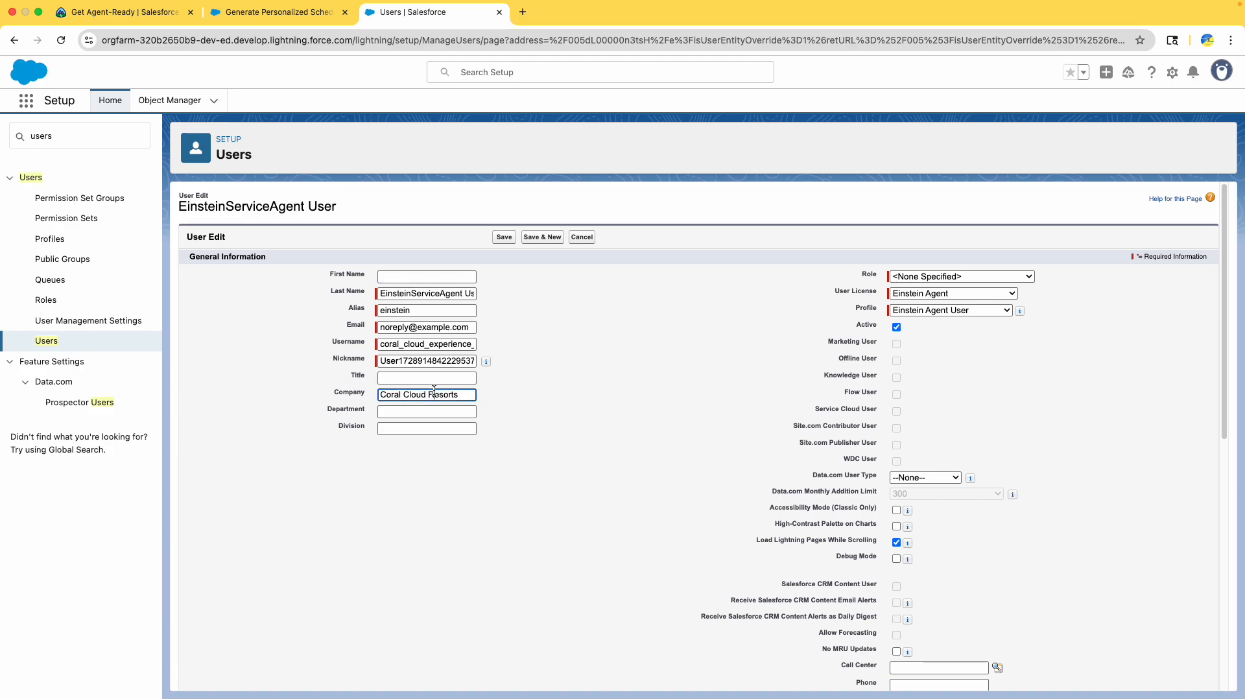
click(119, 18)
scroll(285, 357, down, 5)
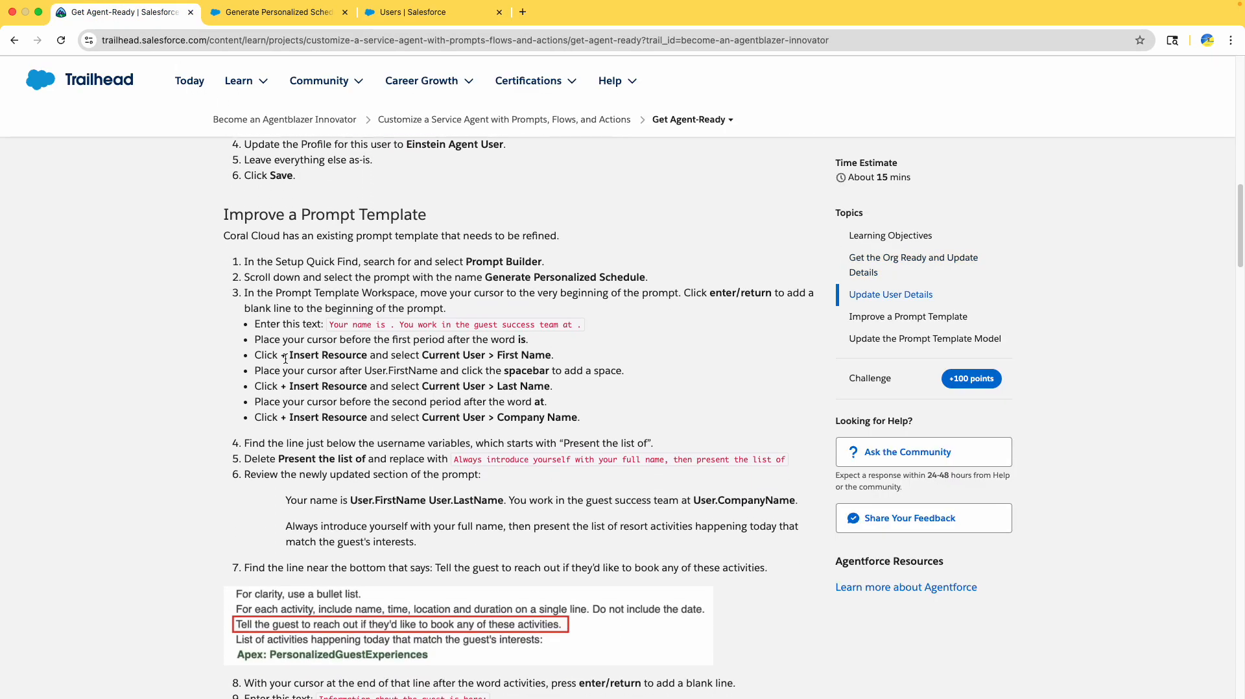
- Save Generate Personalized Schedule as a new version, Version 3
scroll(289, 361, down, 15)
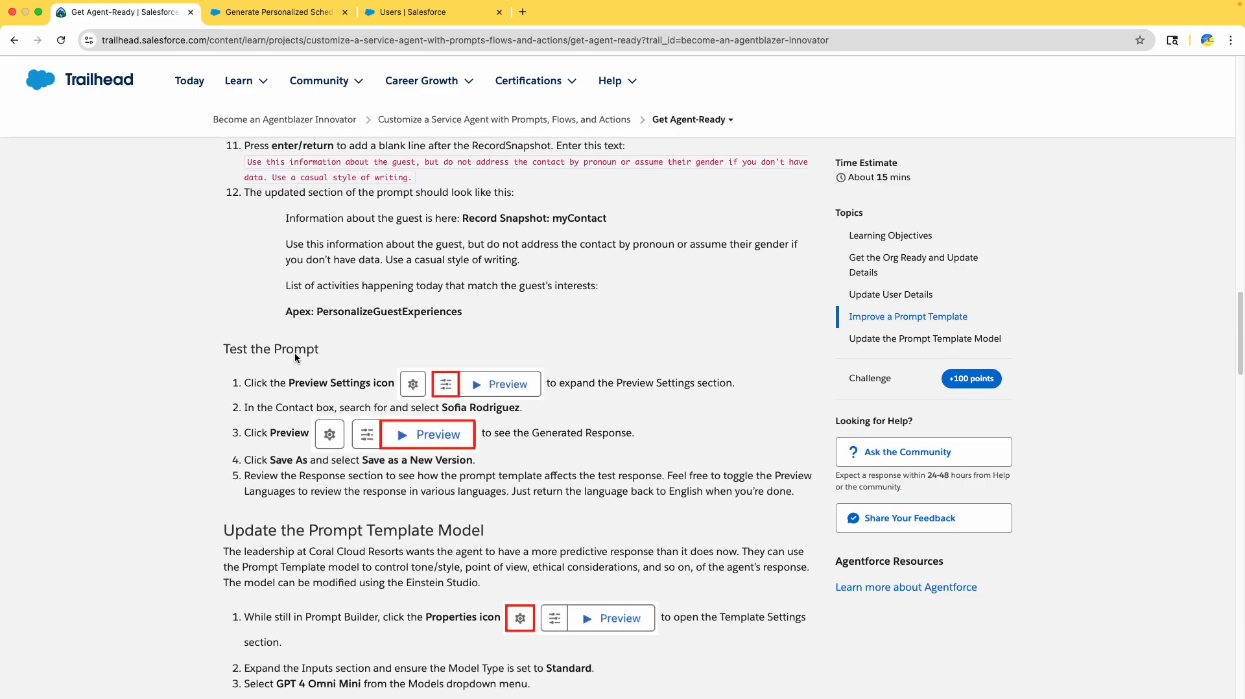
scroll(301, 354, down, 3)
scroll(477, 312, down, 4)
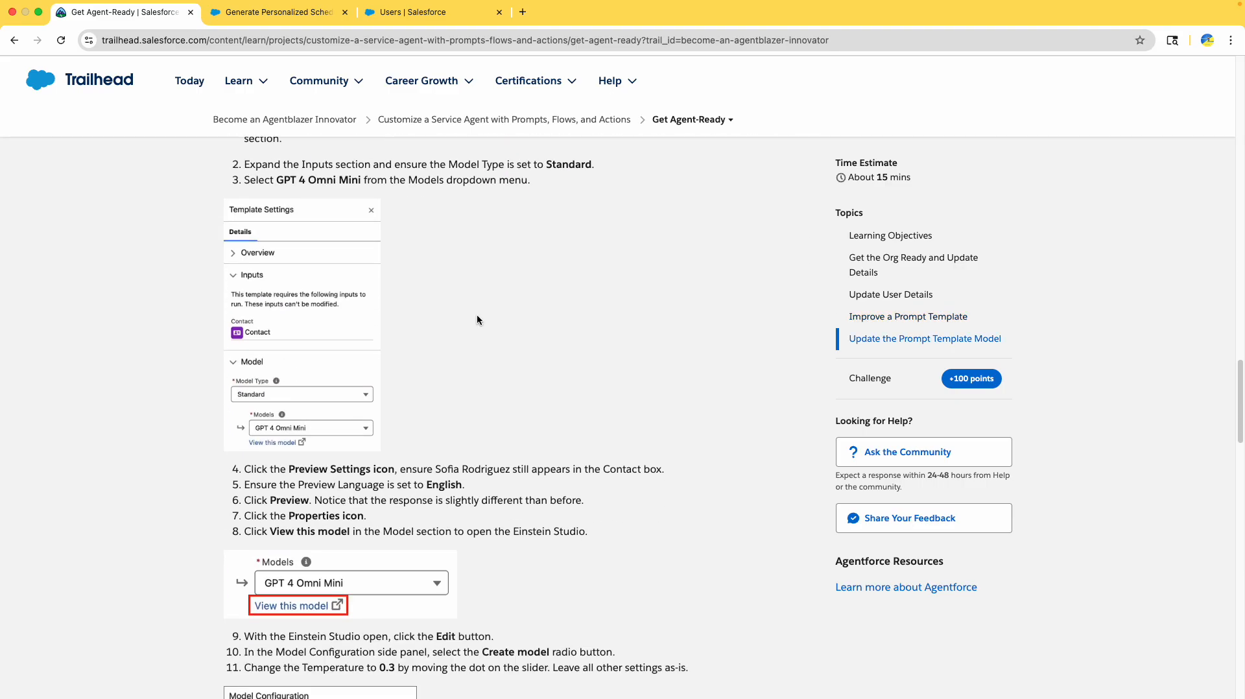
scroll(477, 314, up, 4)
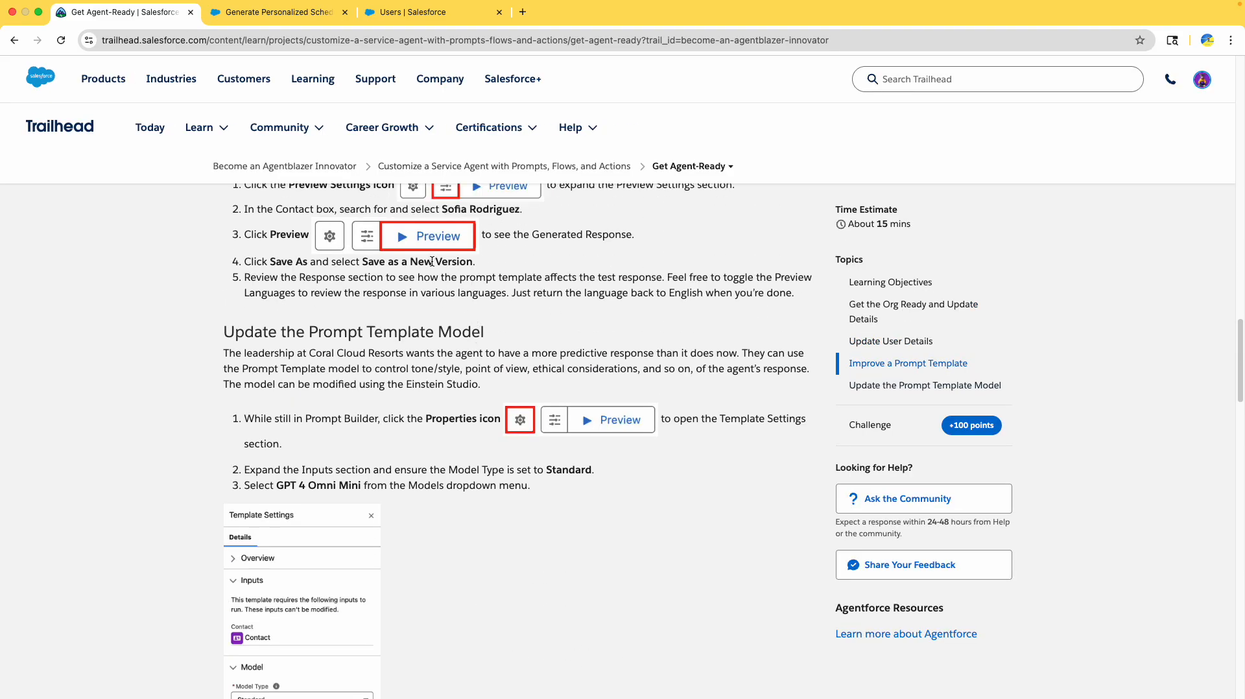
scroll(432, 262, up, 1)
click(280, 305)
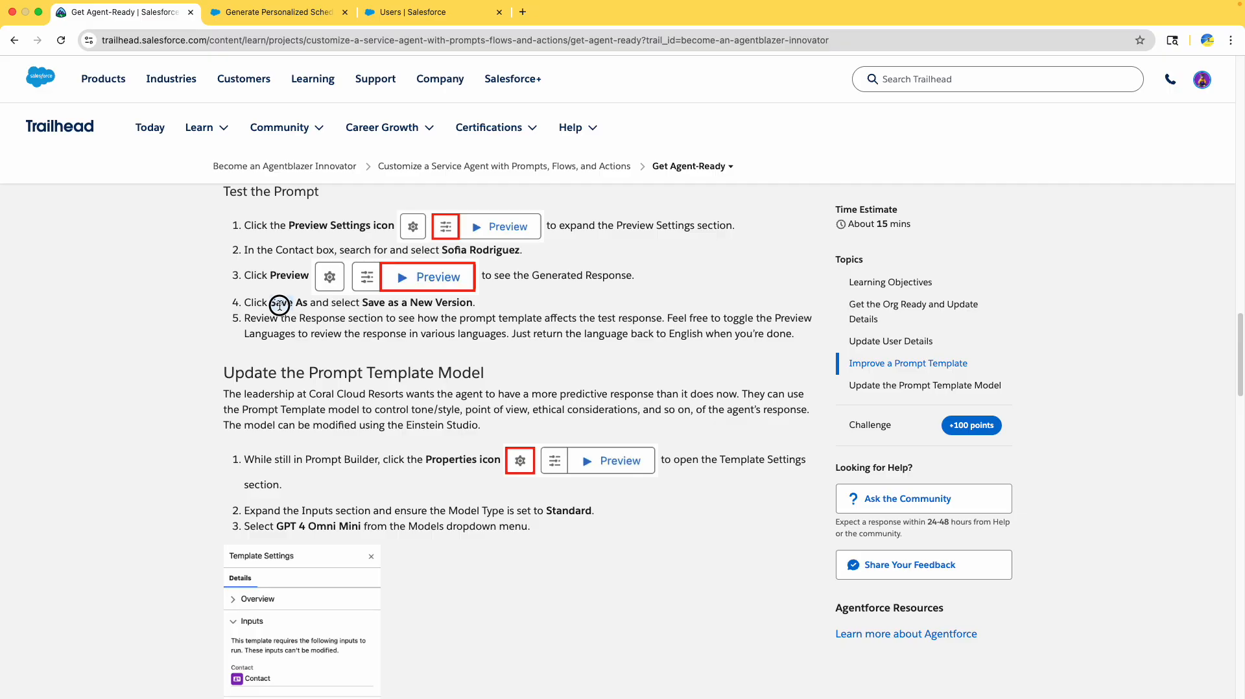
click(259, 11)
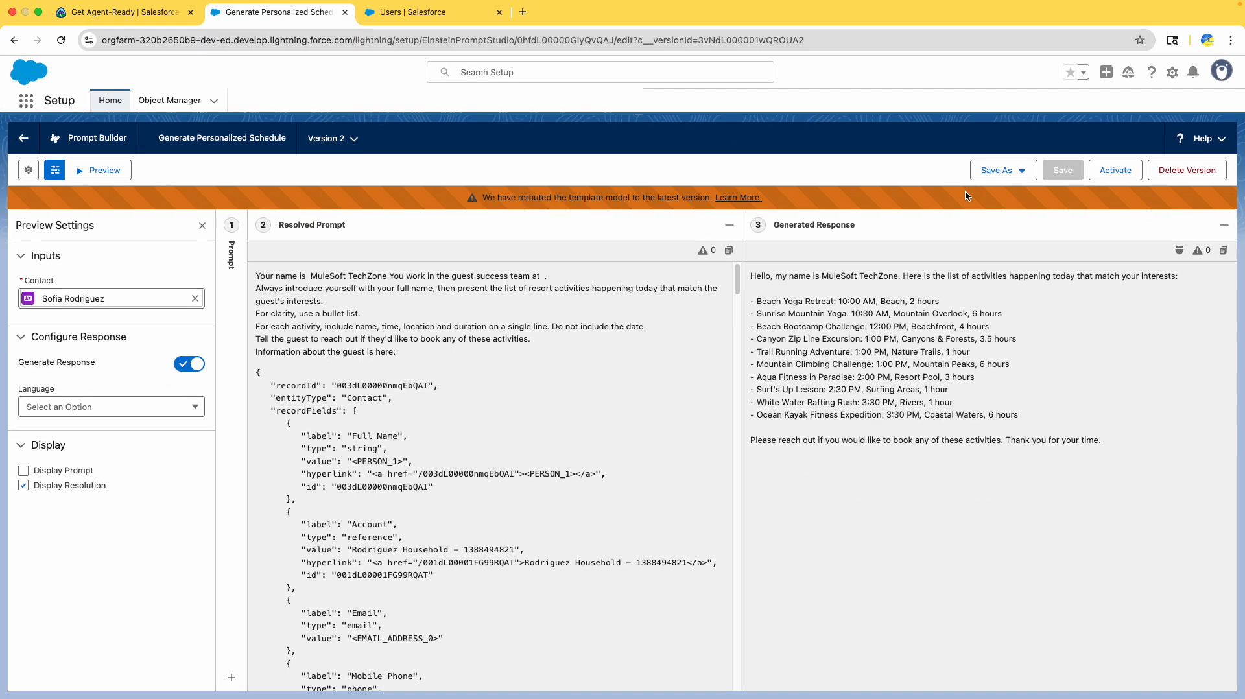
click(1013, 175)
click(979, 198)
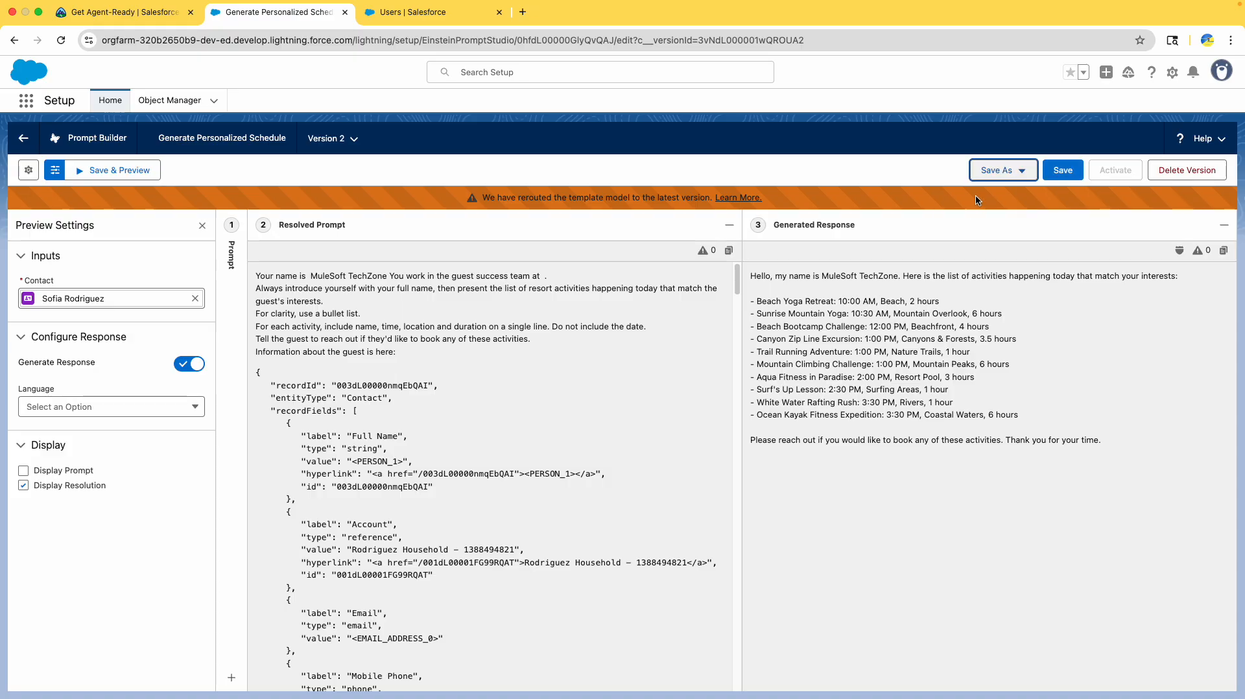
click(1074, 184)
- Read the Update the Prompt Template Model steps, noting the GPT 4 Omni Mini model
click(141, 12)
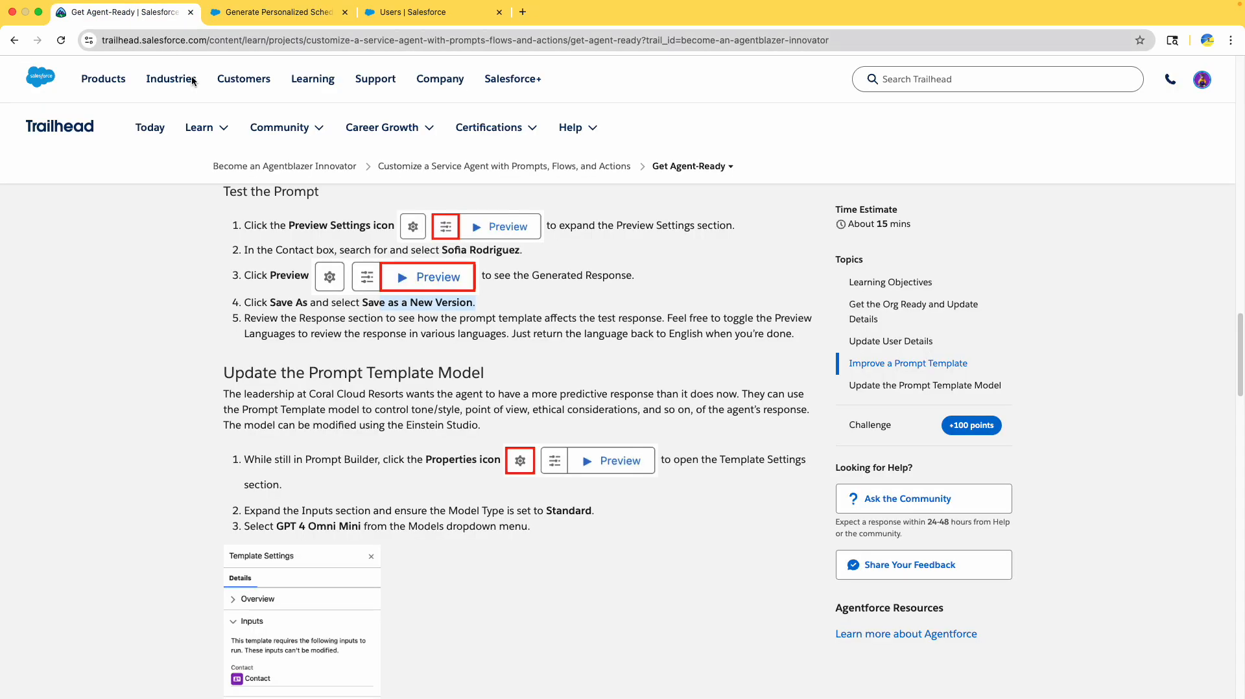
drag(299, 321, 650, 333)
scroll(647, 331, down, 2)
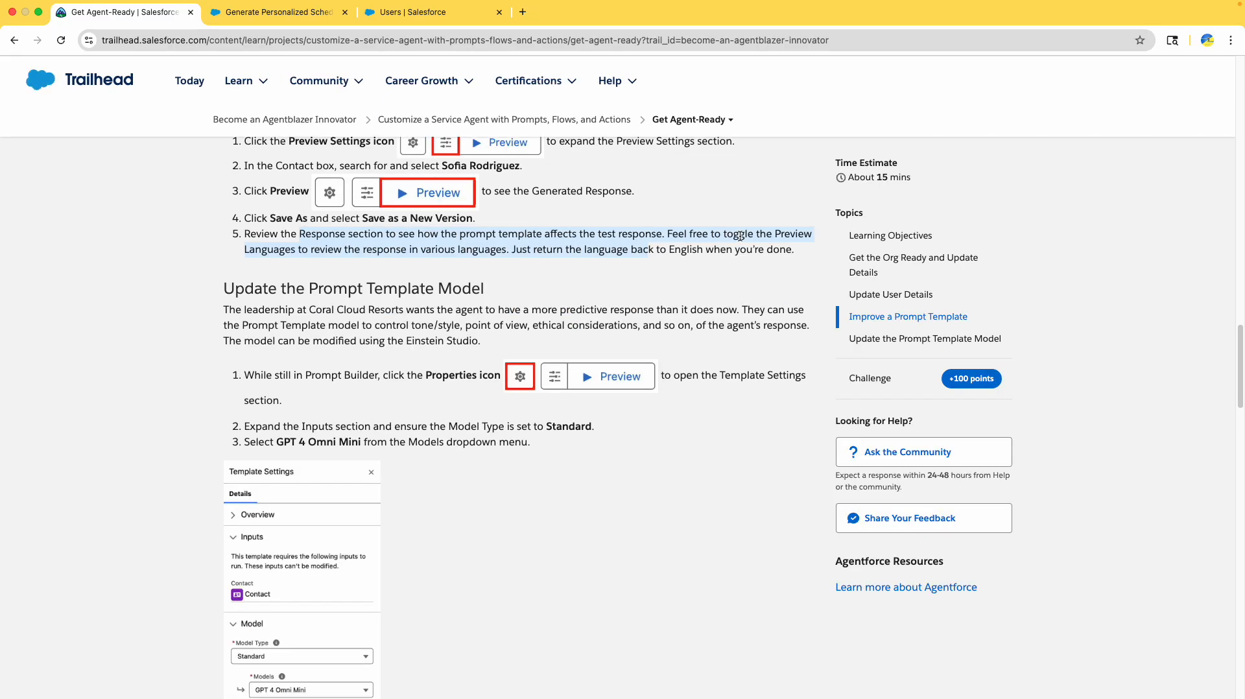
scroll(285, 284, down, 1)
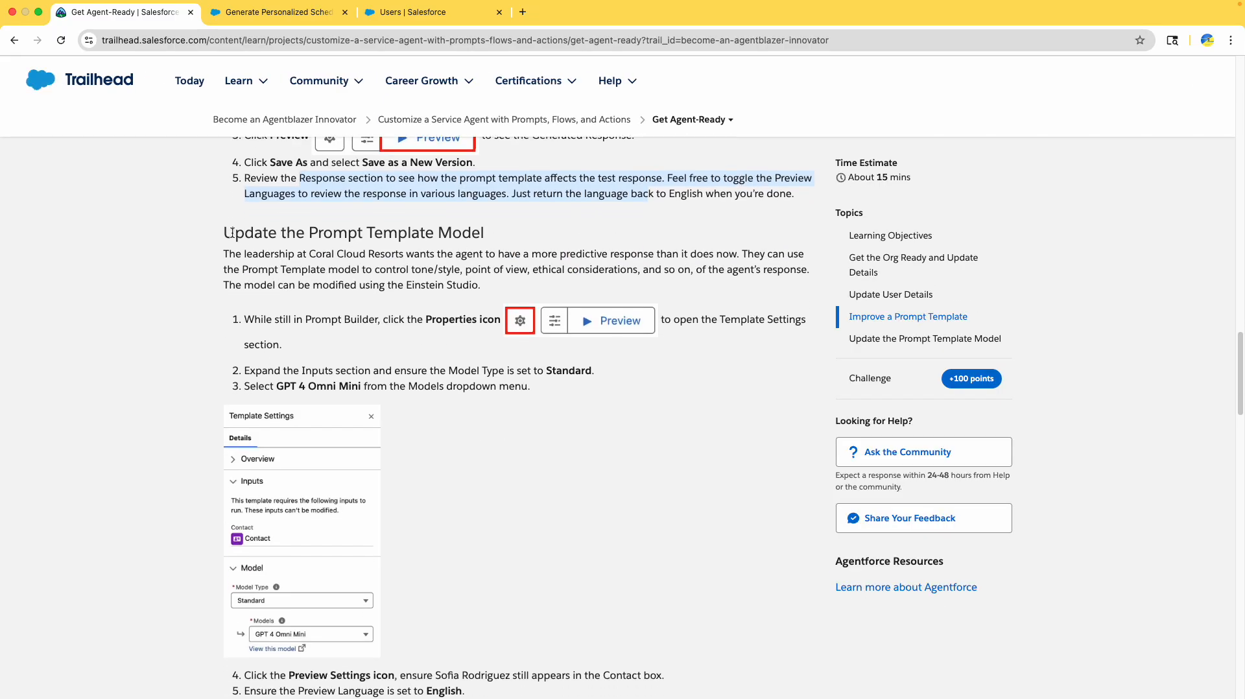
drag(232, 233, 485, 242)
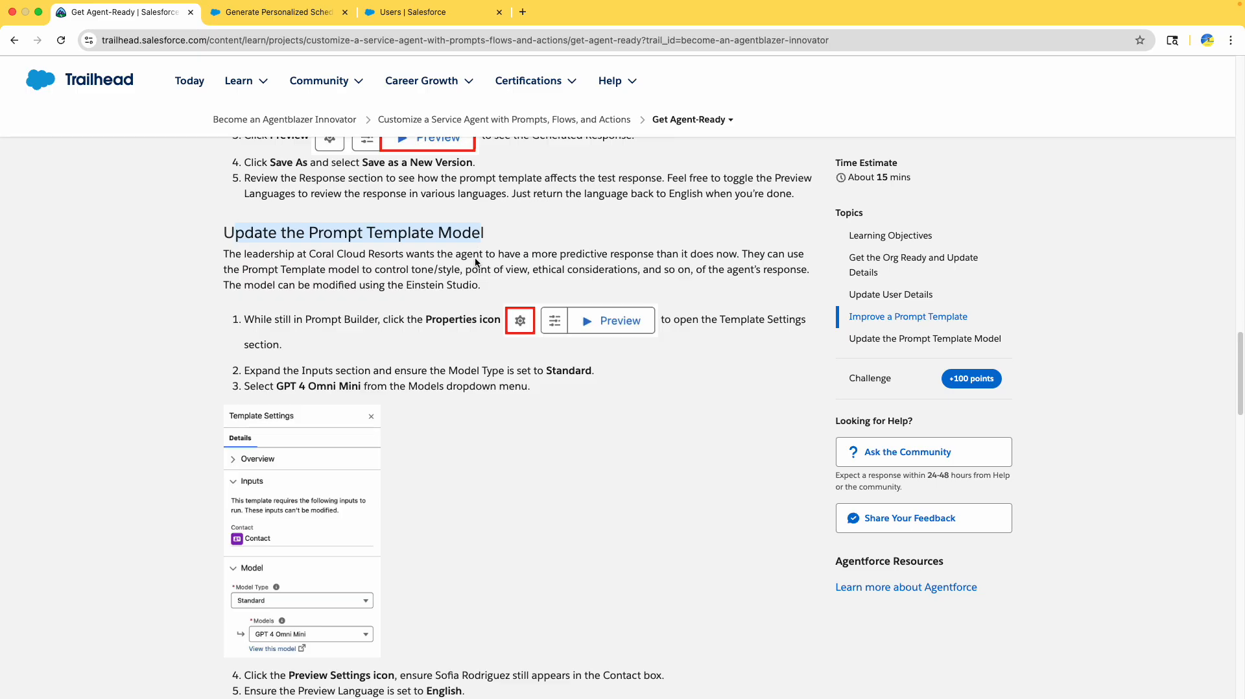
scroll(475, 276, down, 1)
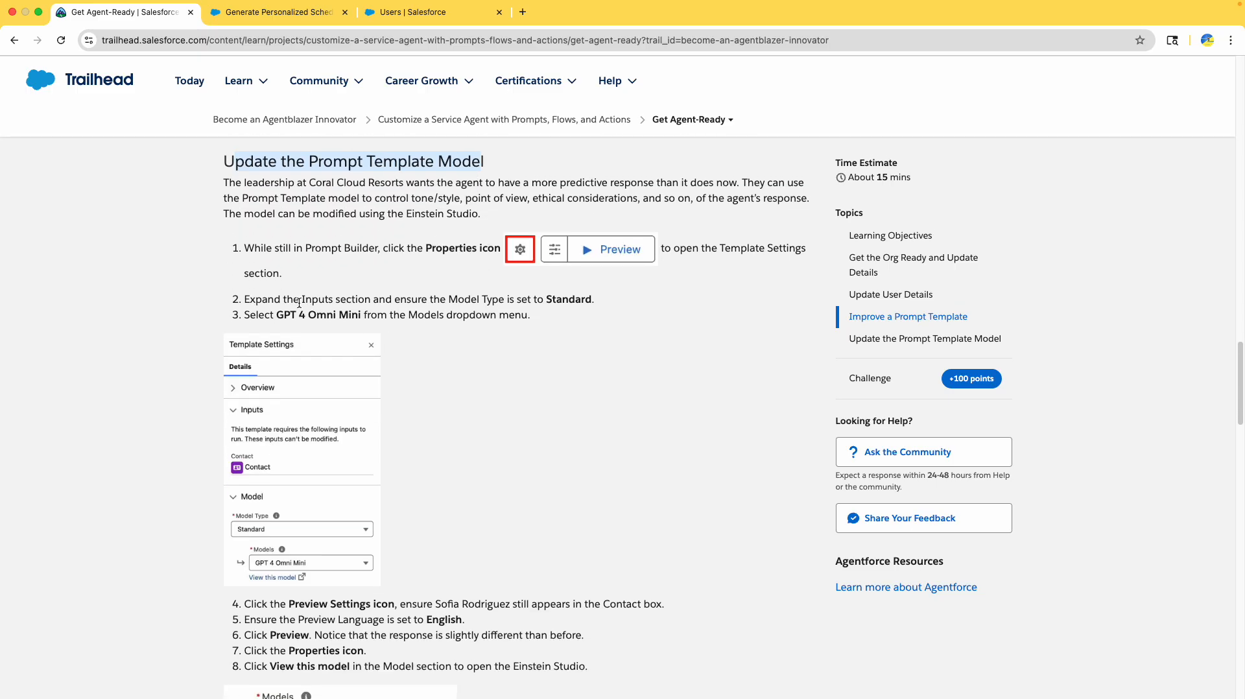
drag(278, 315, 369, 311)
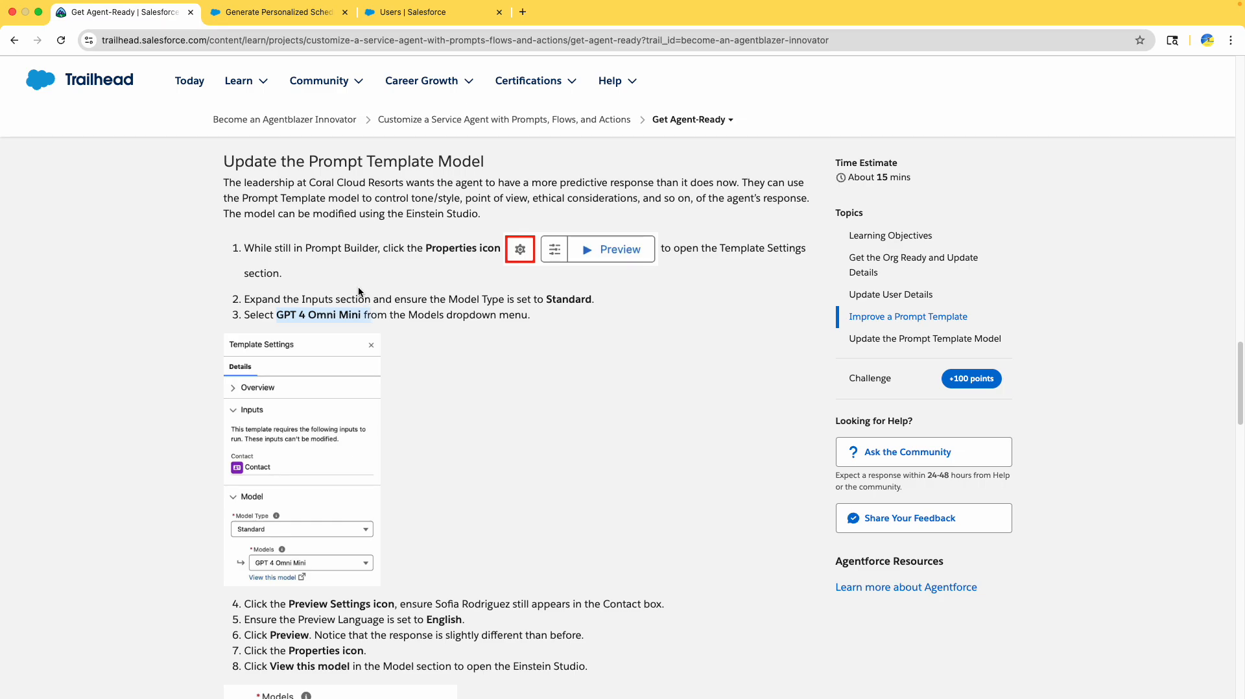
click(273, 12)
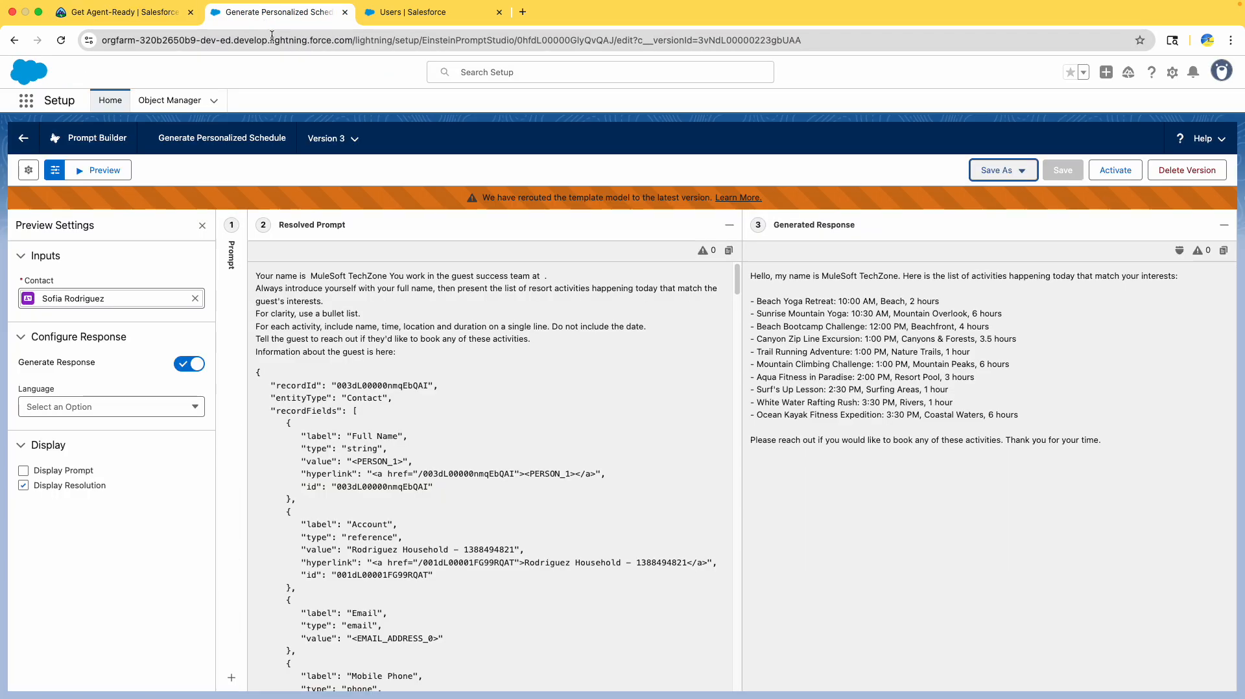
- Select GPT 4 Omni Mini as the model in the template settings
click(28, 170)
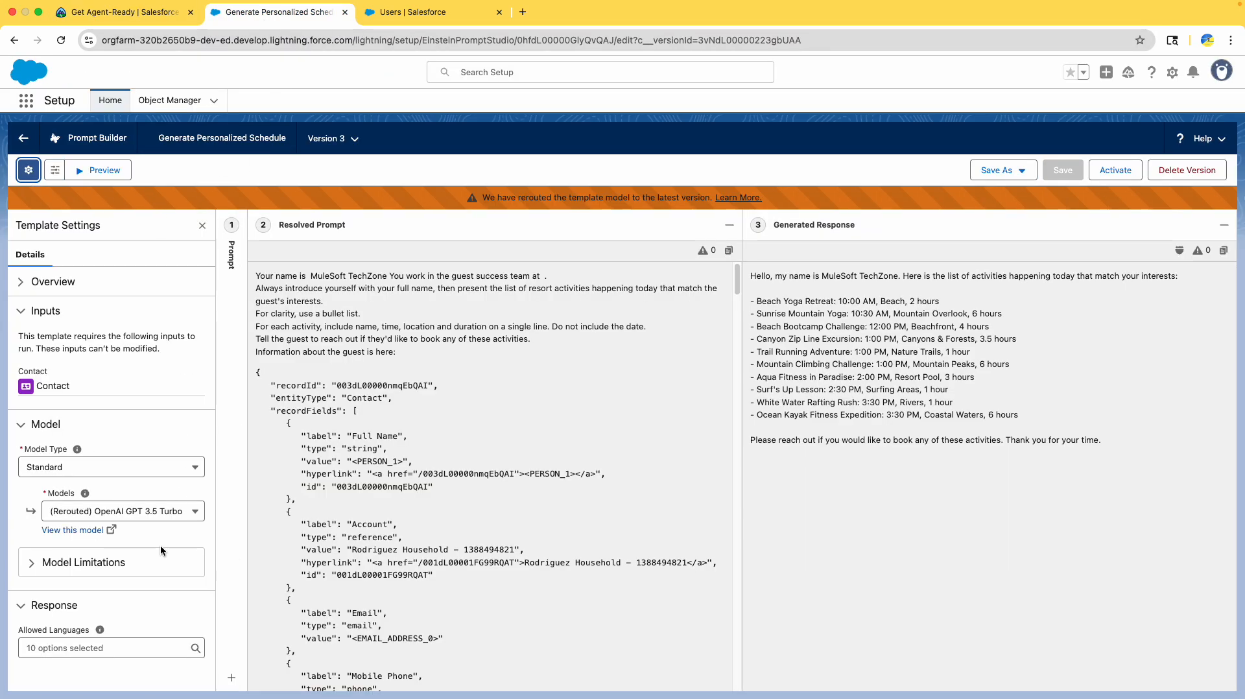
click(124, 517)
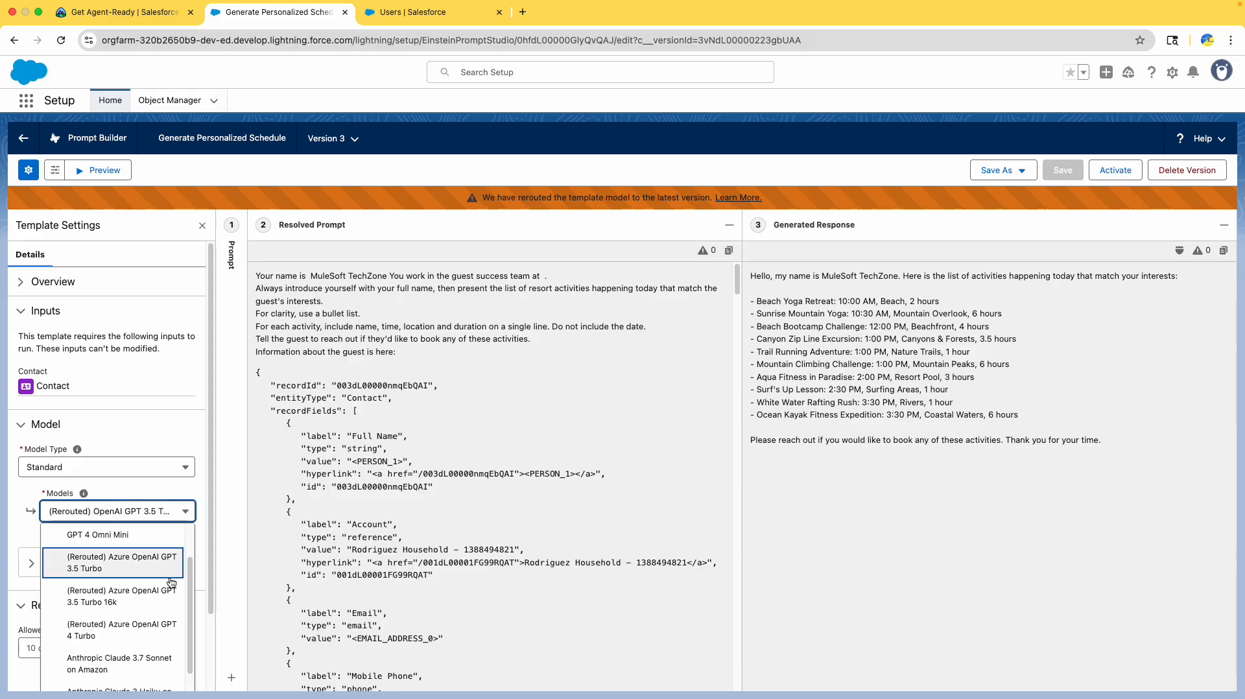
click(133, 536)
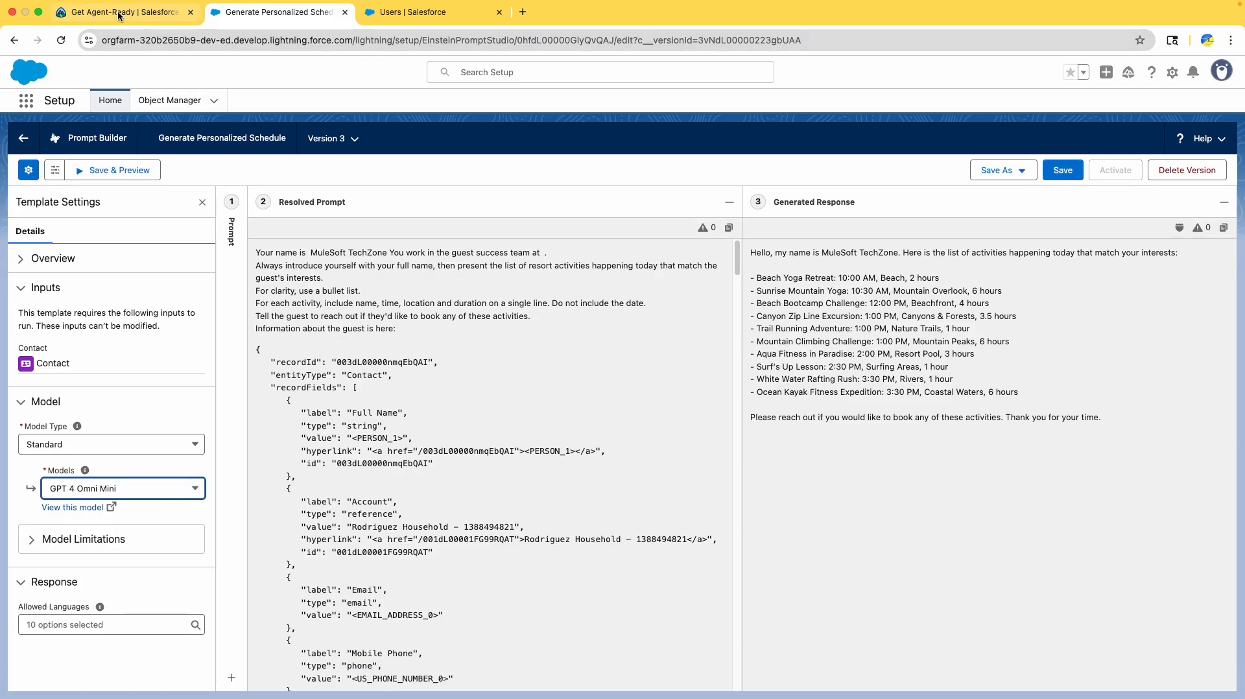
click(123, 12)
scroll(380, 321, down, 2)
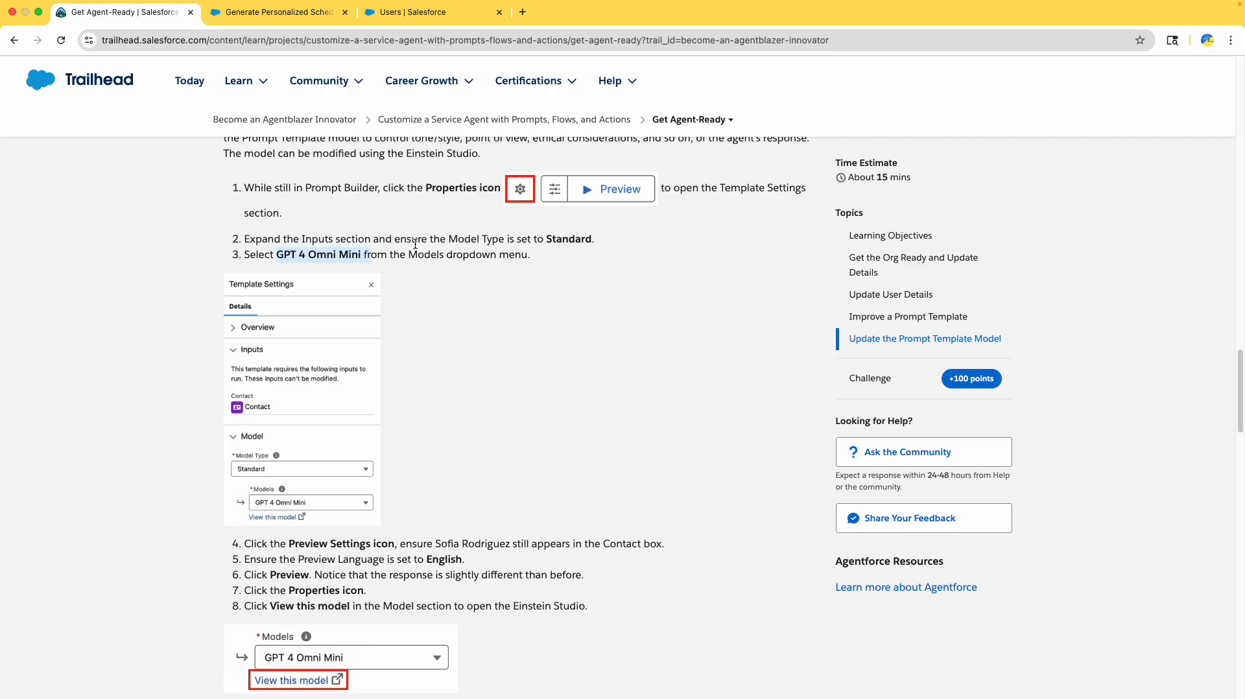
click(272, 12)
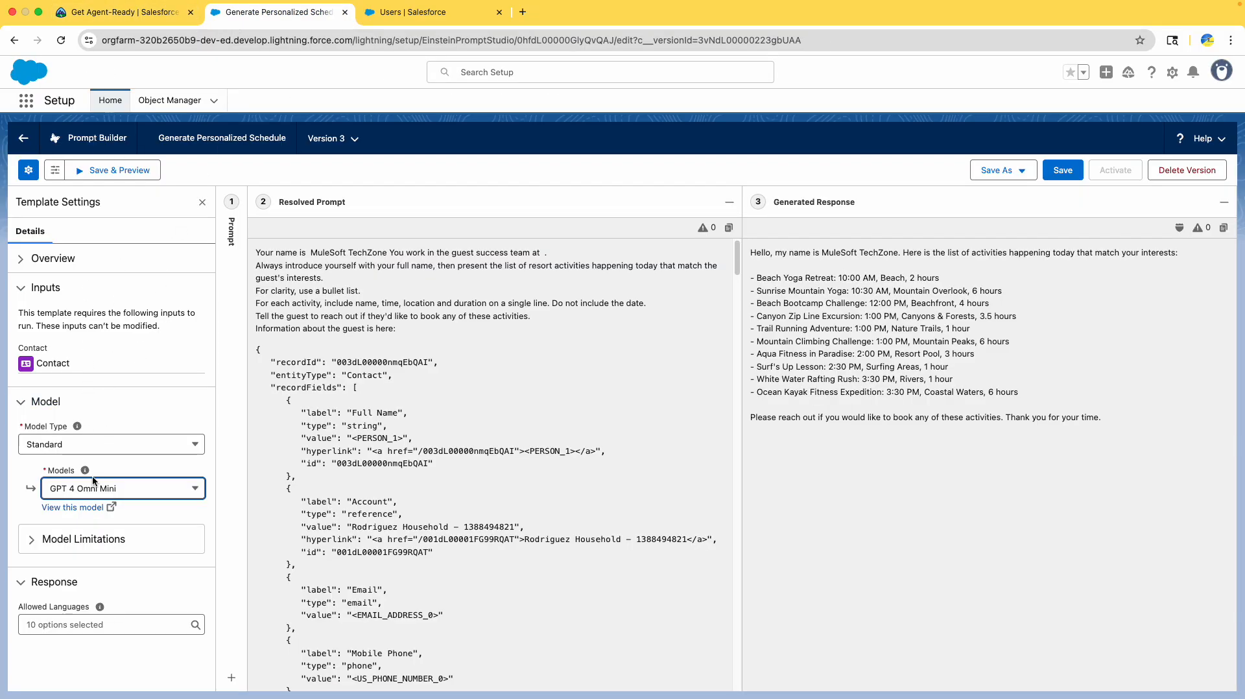
- Save the model change to Version 3 and regenerate the preview response
click(99, 11)
scroll(343, 384, down, 3)
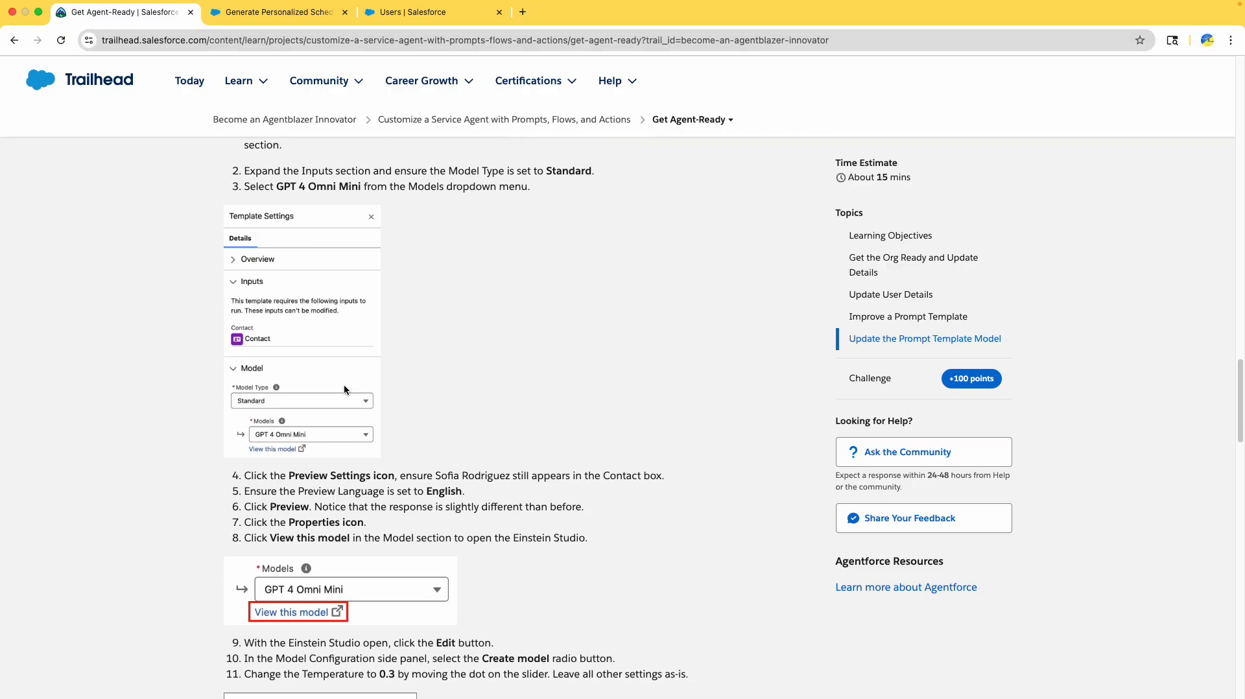
scroll(328, 365, down, 4)
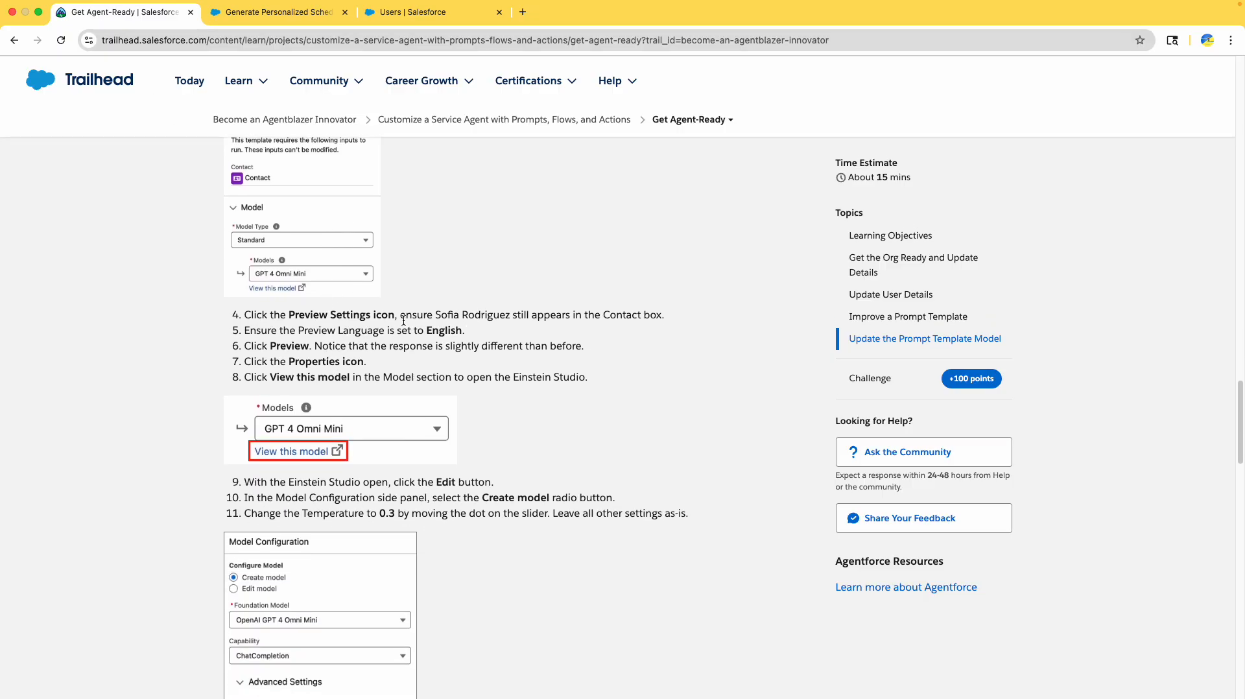
click(285, 11)
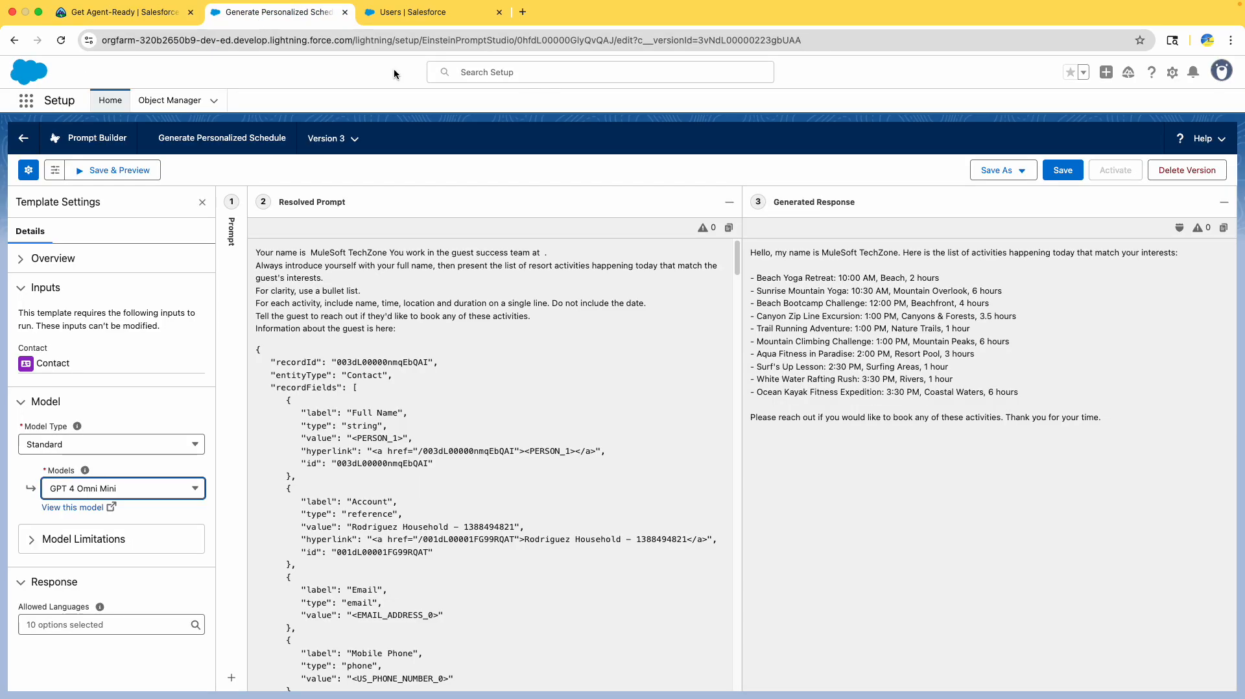
click(1055, 174)
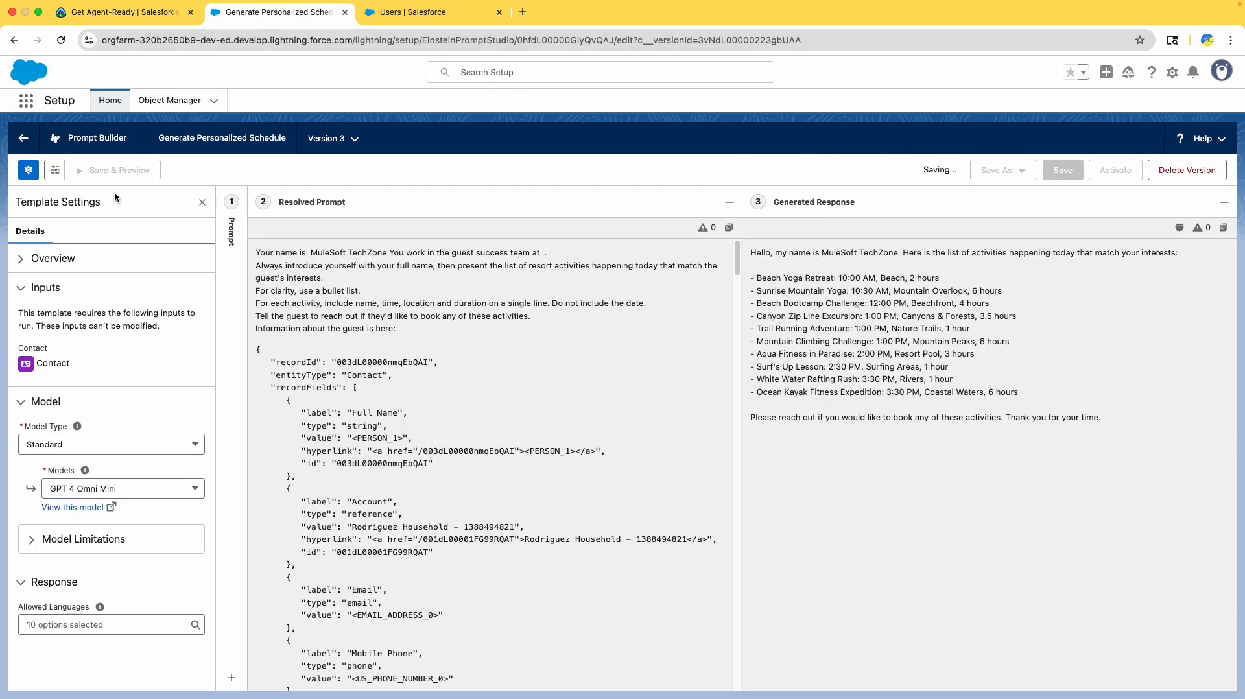
click(100, 170)
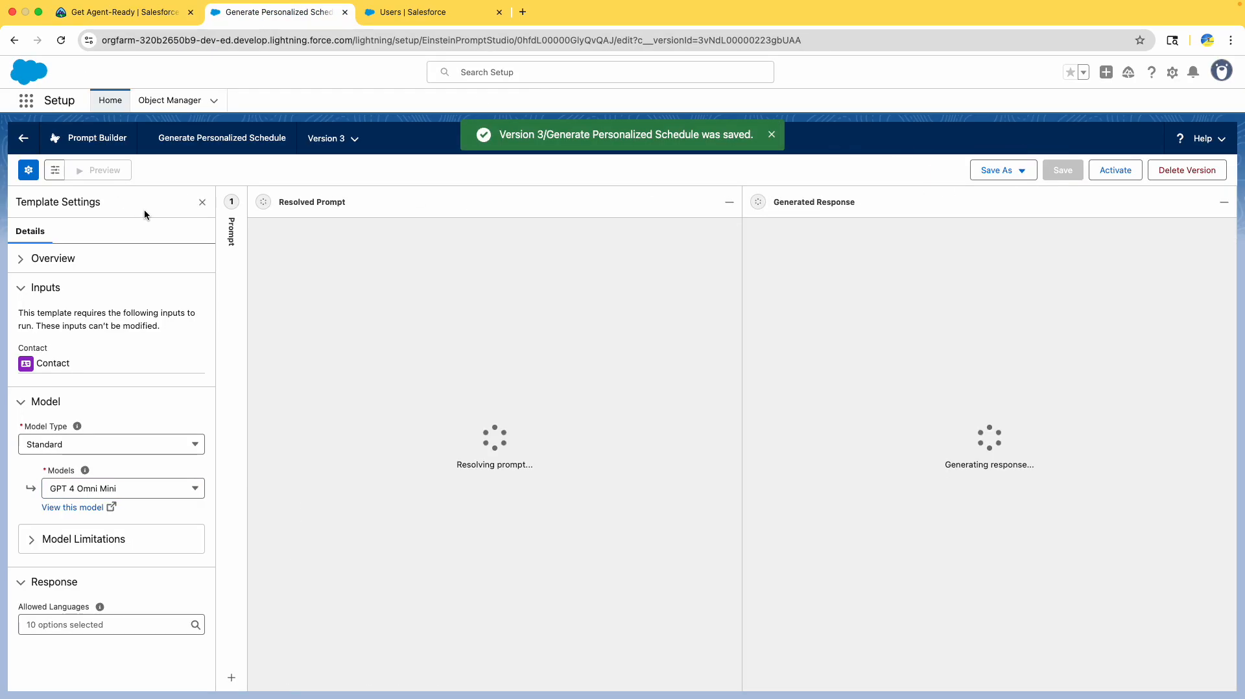
- Expand the template overview and review the resolved guest data
click(19, 263)
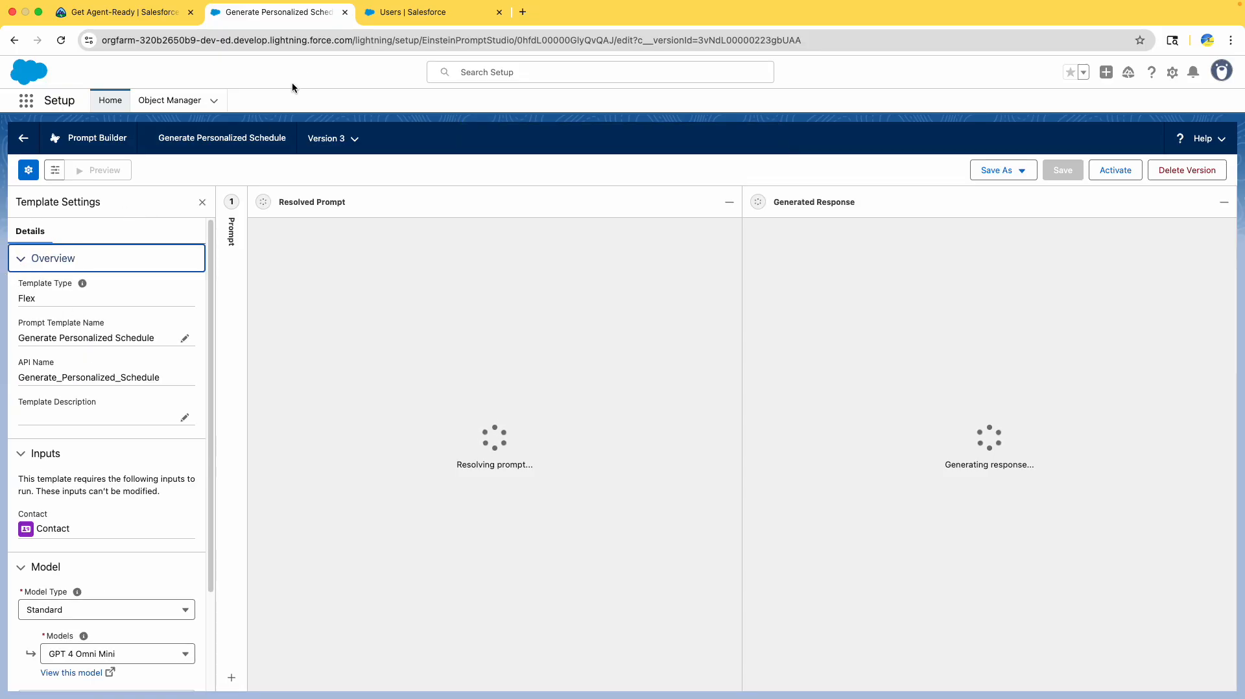
click(83, 13)
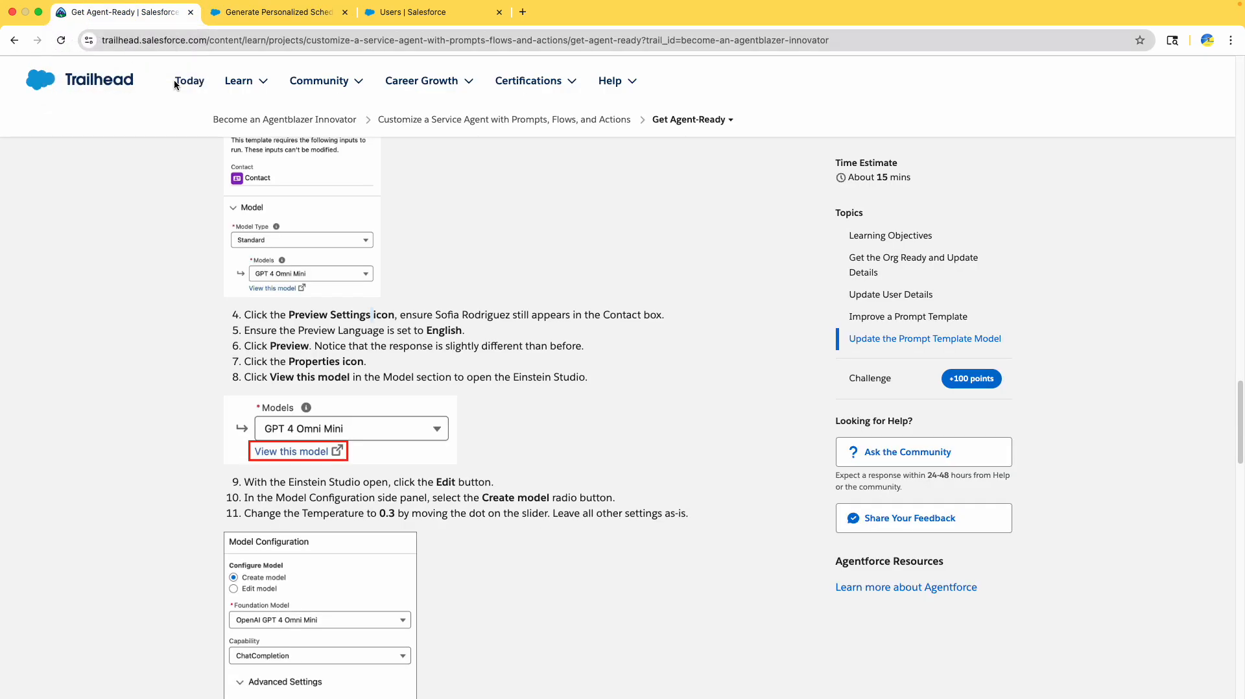
scroll(496, 349, down, 3)
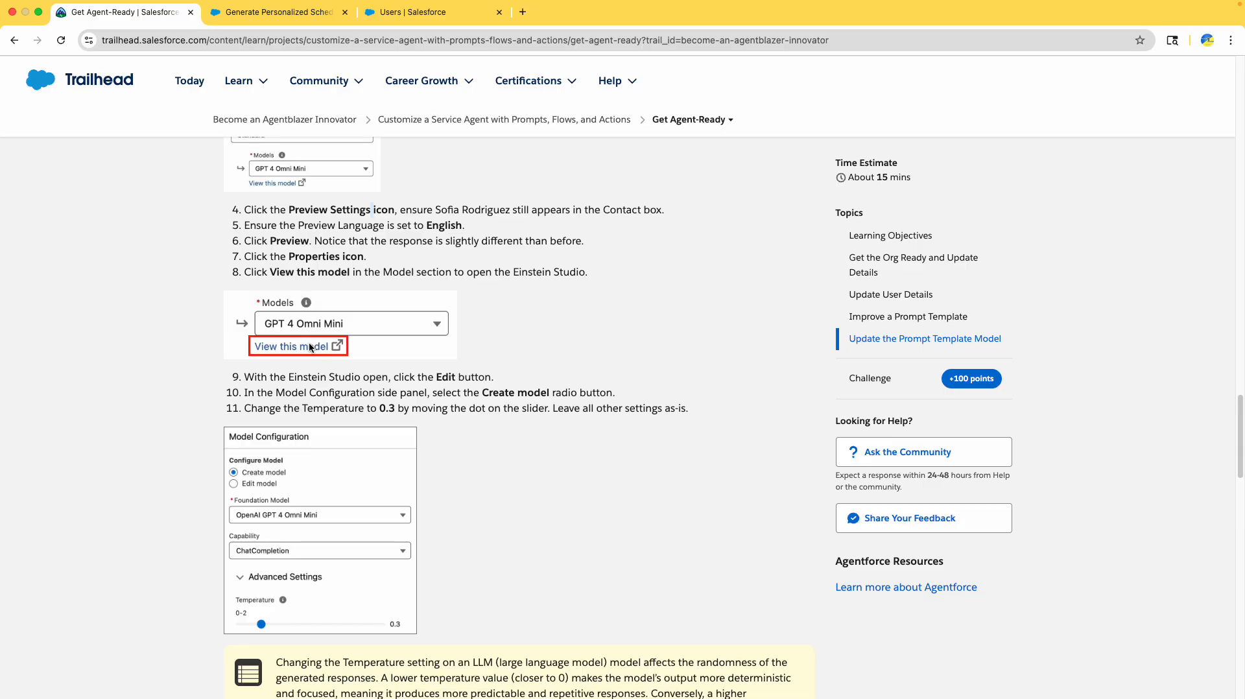
click(247, 13)
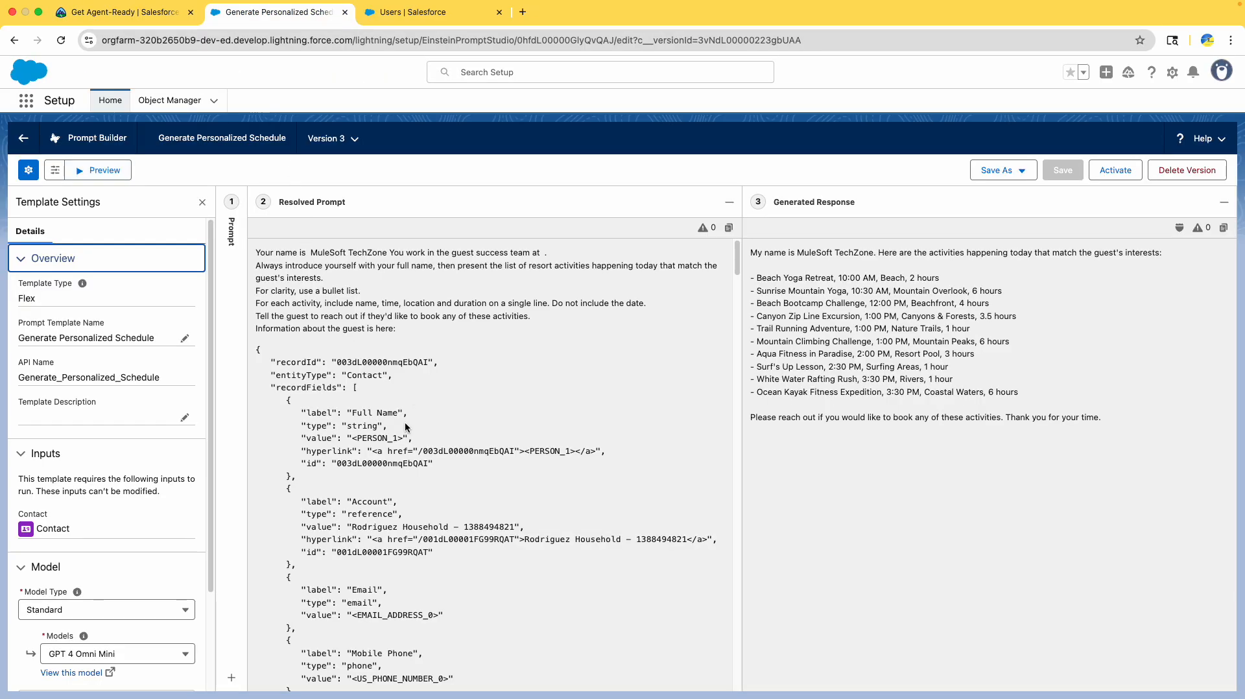
scroll(418, 446, down, 1)
double_click(366, 519)
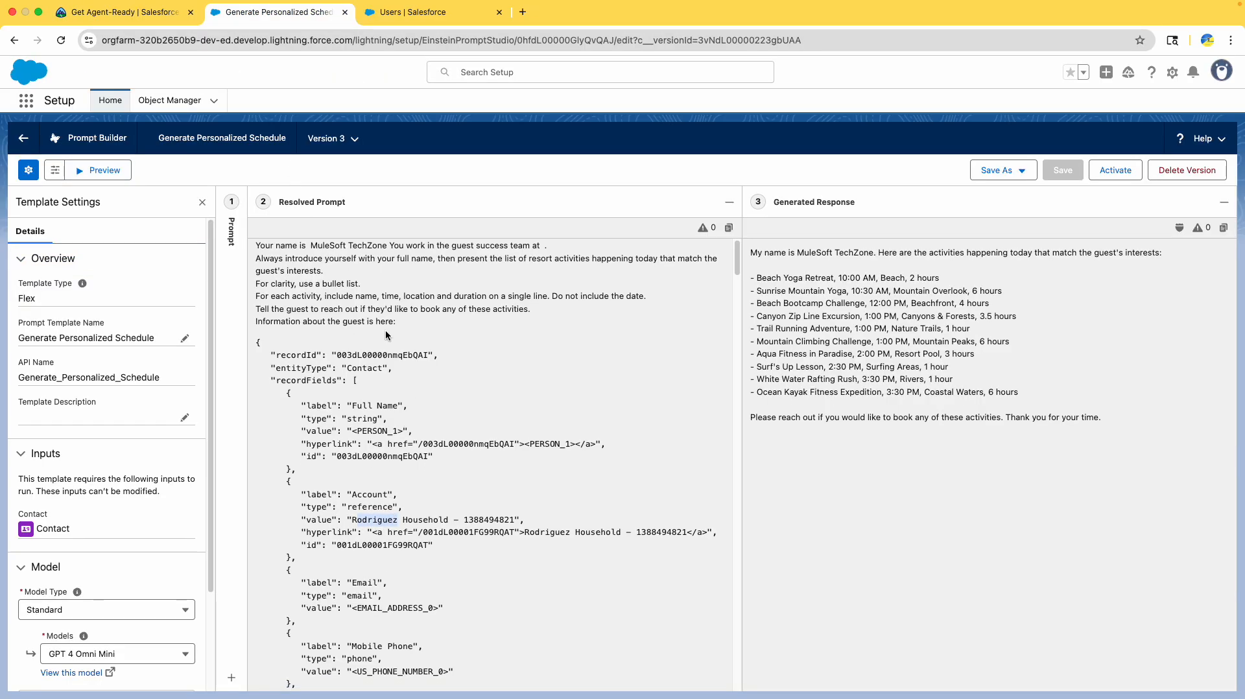
scroll(184, 396, down, 4)
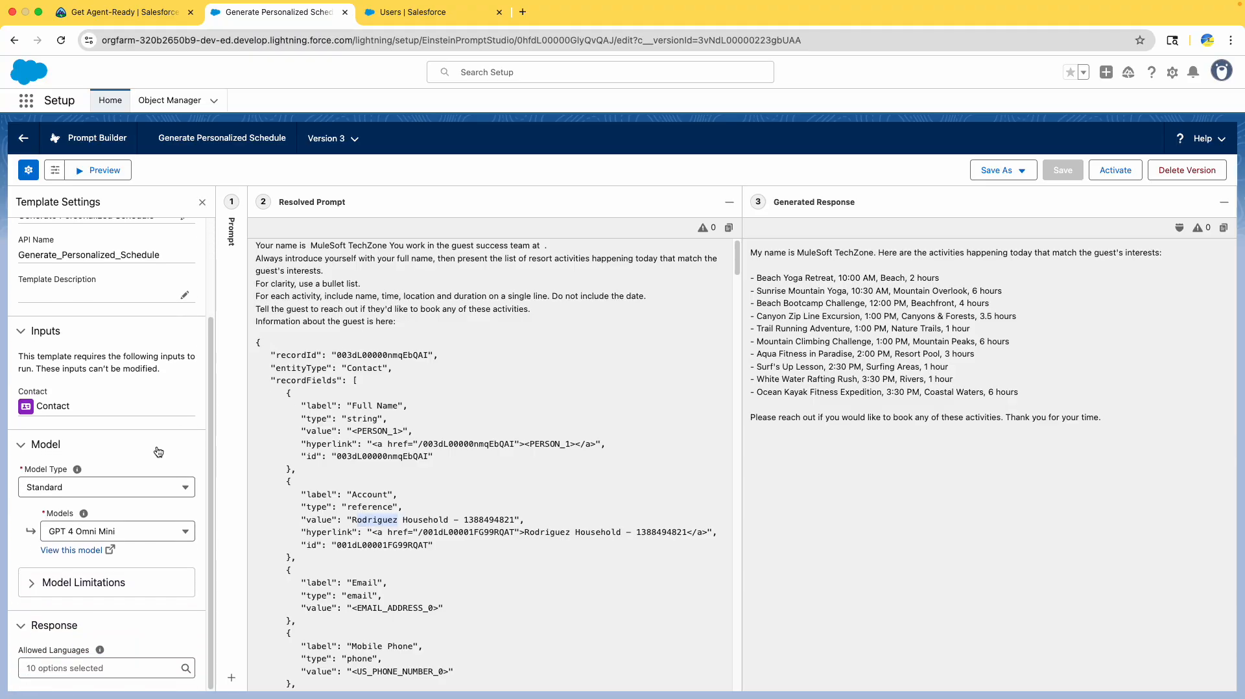
- Open the GPT 4 Omni Mini model in Einstein Studio in its own tab
click(77, 556)
drag(370, 11, 243, 12)
click(121, 18)
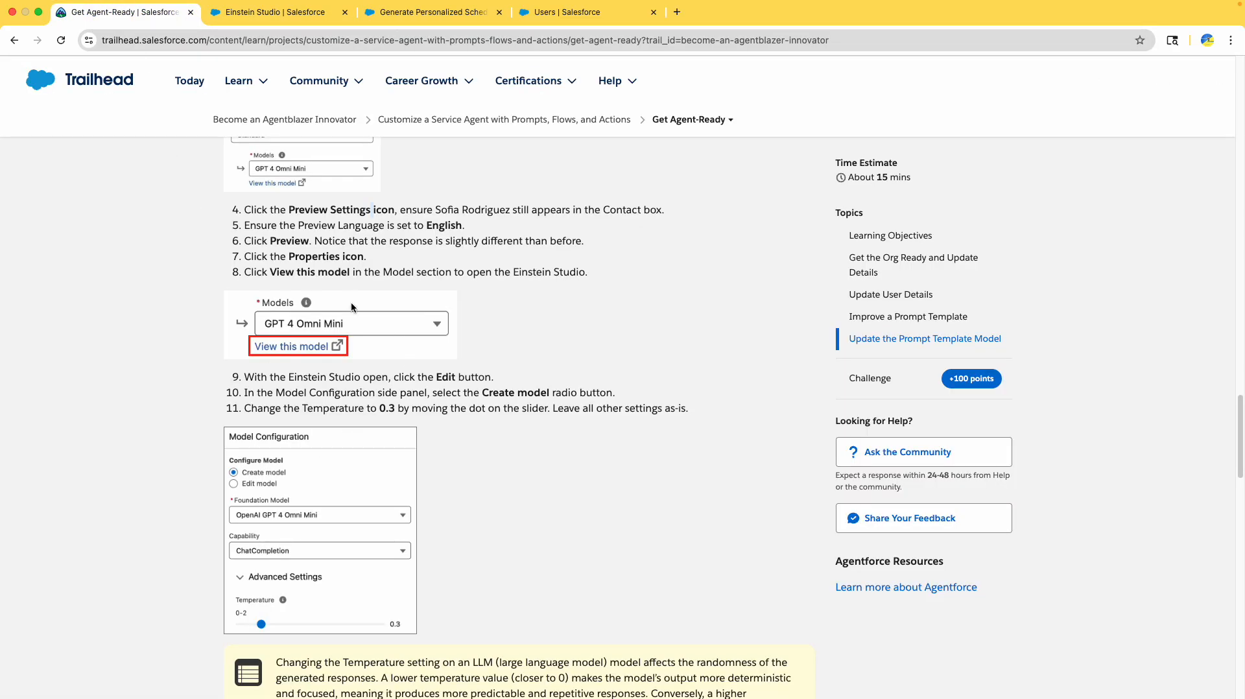
scroll(402, 311, down, 3)
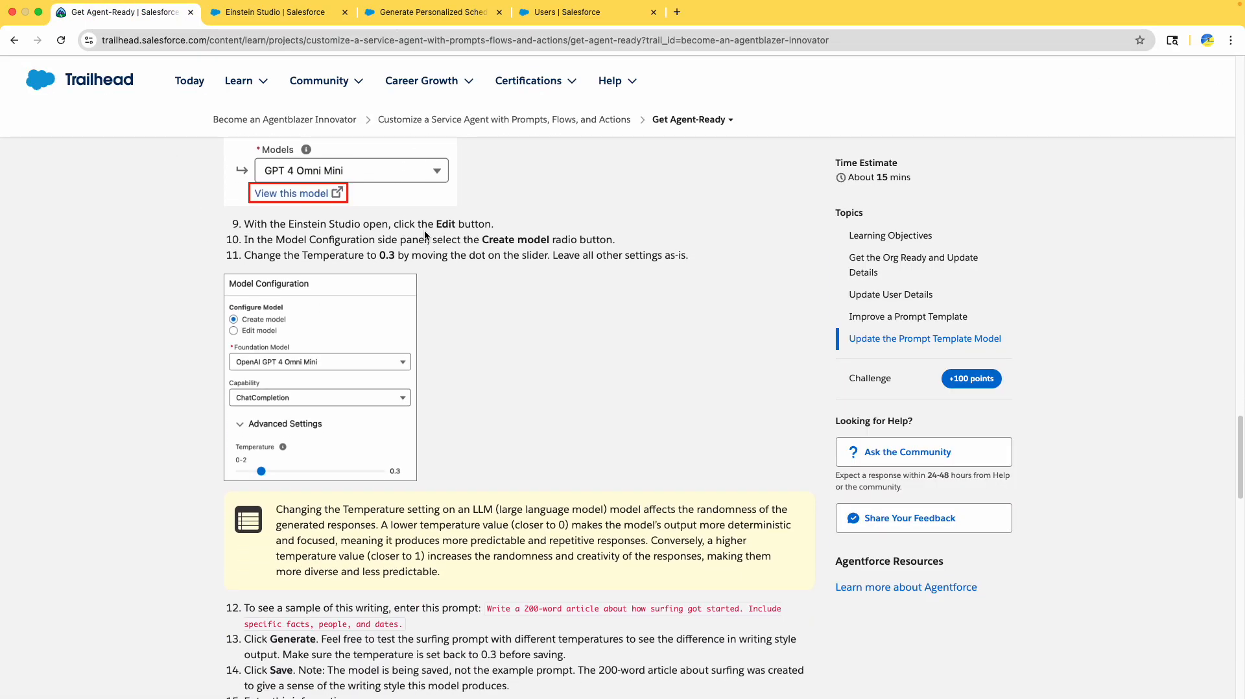
double_click(338, 225)
double_click(445, 224)
drag(480, 240, 547, 240)
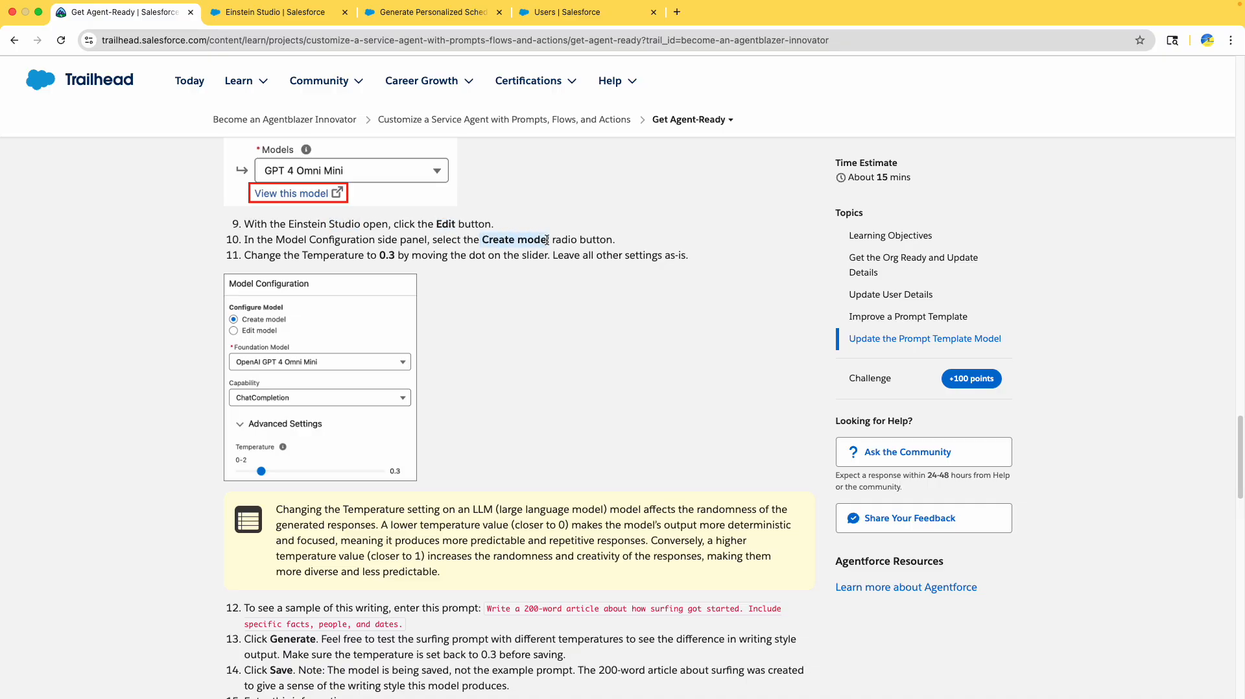
click(277, 14)
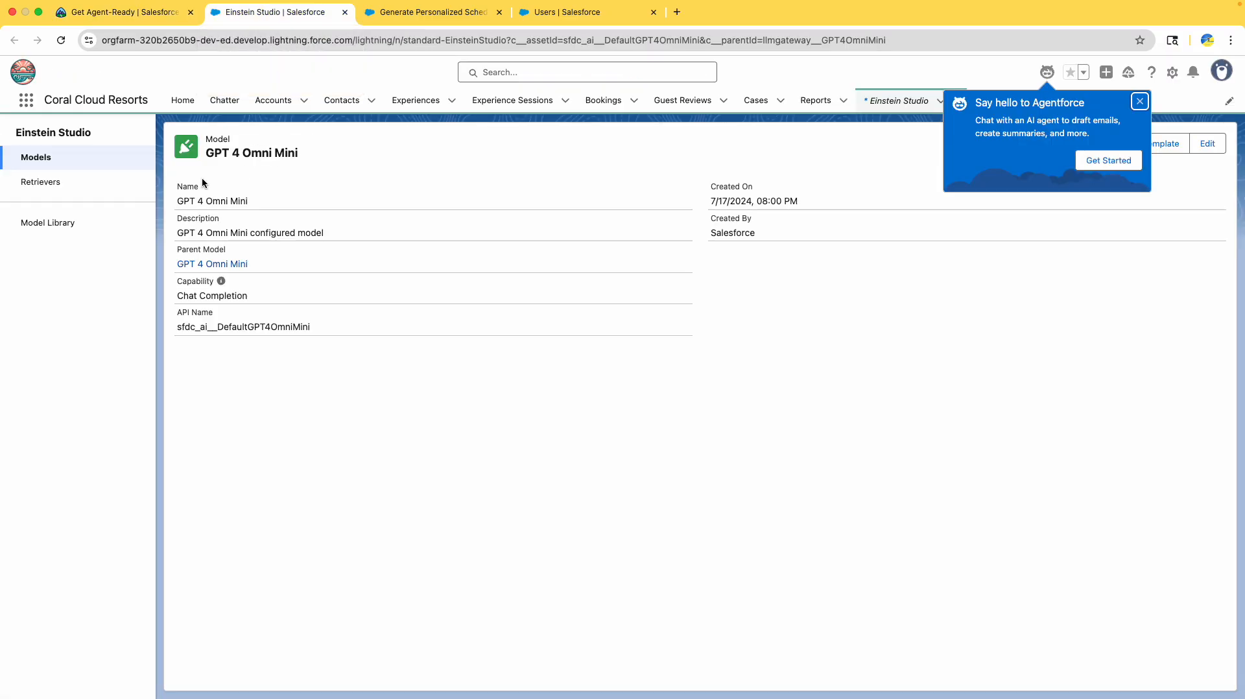
- Start a new model from GPT 4 Omni Mini via Edit > Create model, temperature 0.3
click(1138, 102)
click(1201, 147)
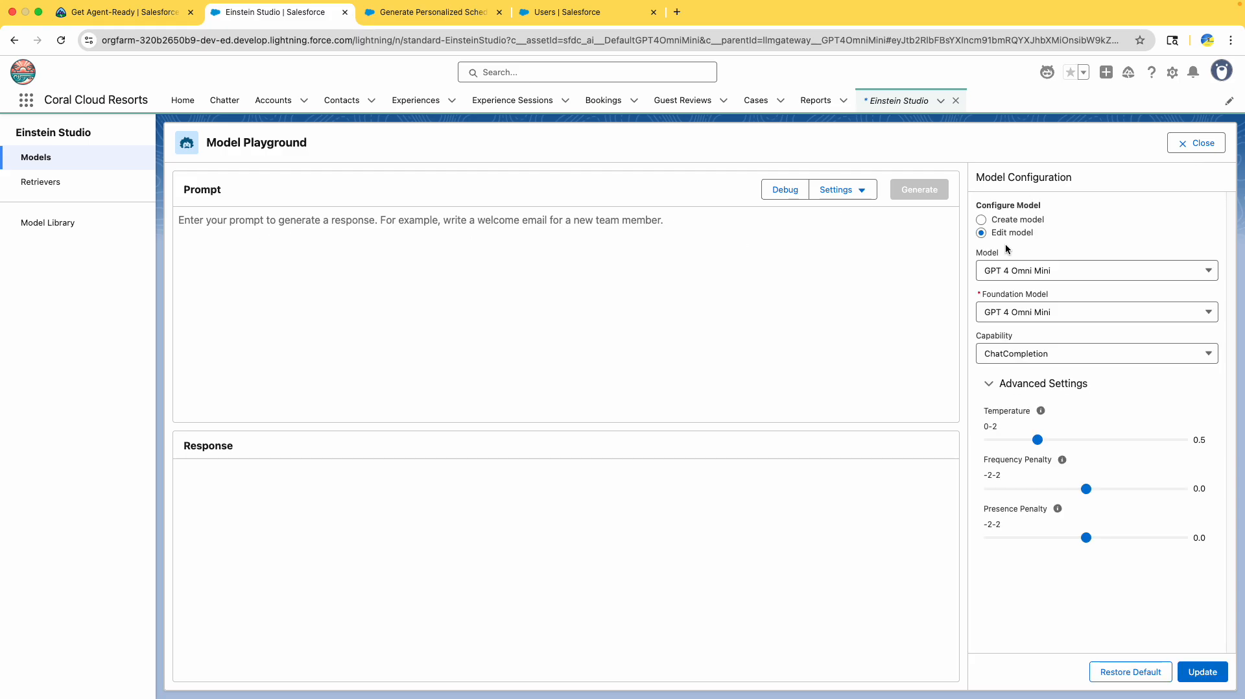
click(988, 221)
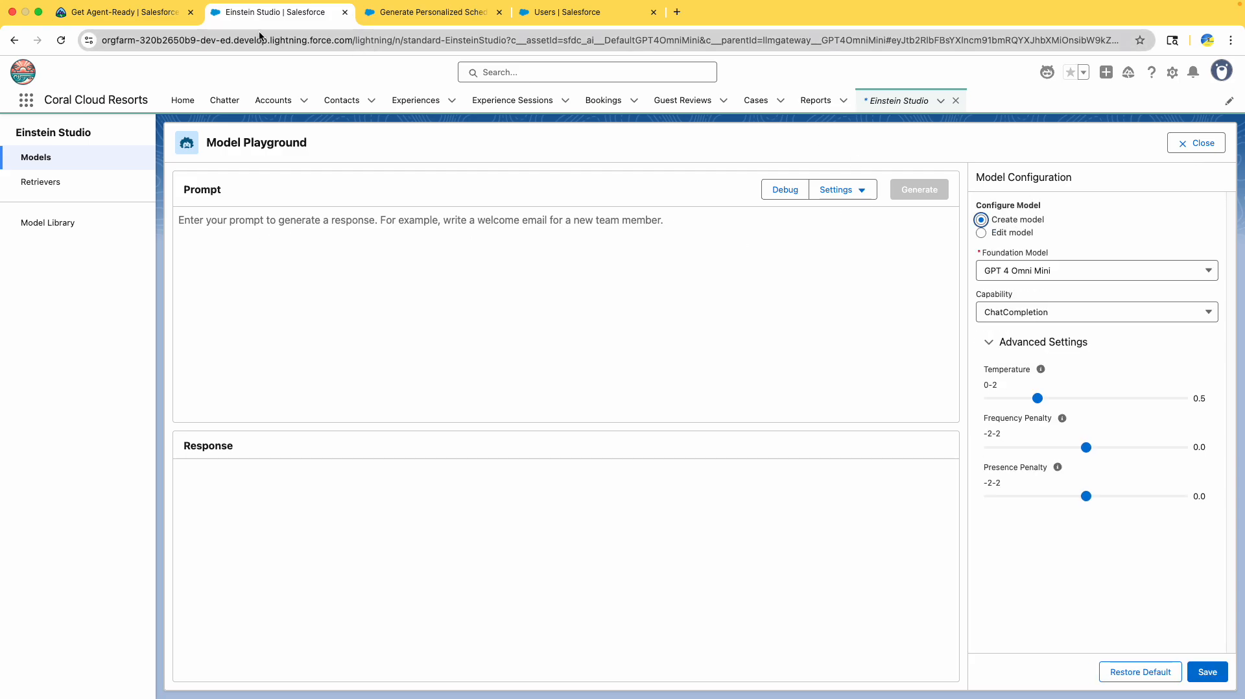
click(123, 11)
scroll(437, 286, down, 2)
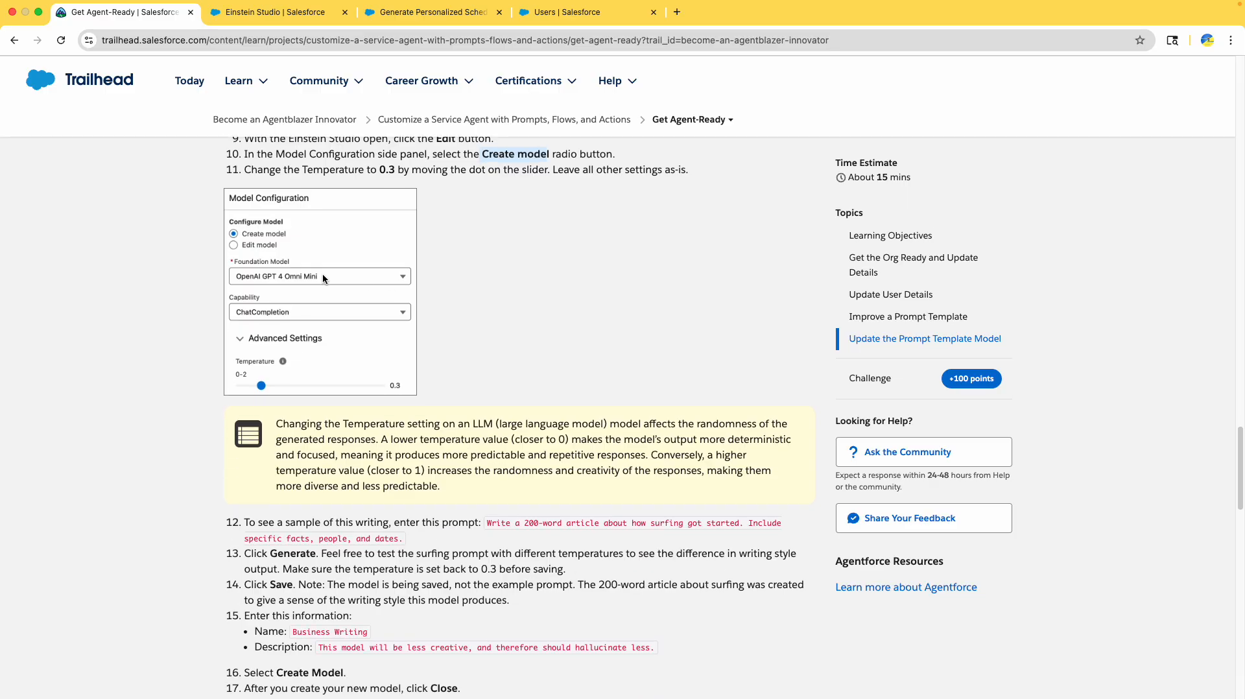
drag(262, 173, 387, 181)
click(277, 19)
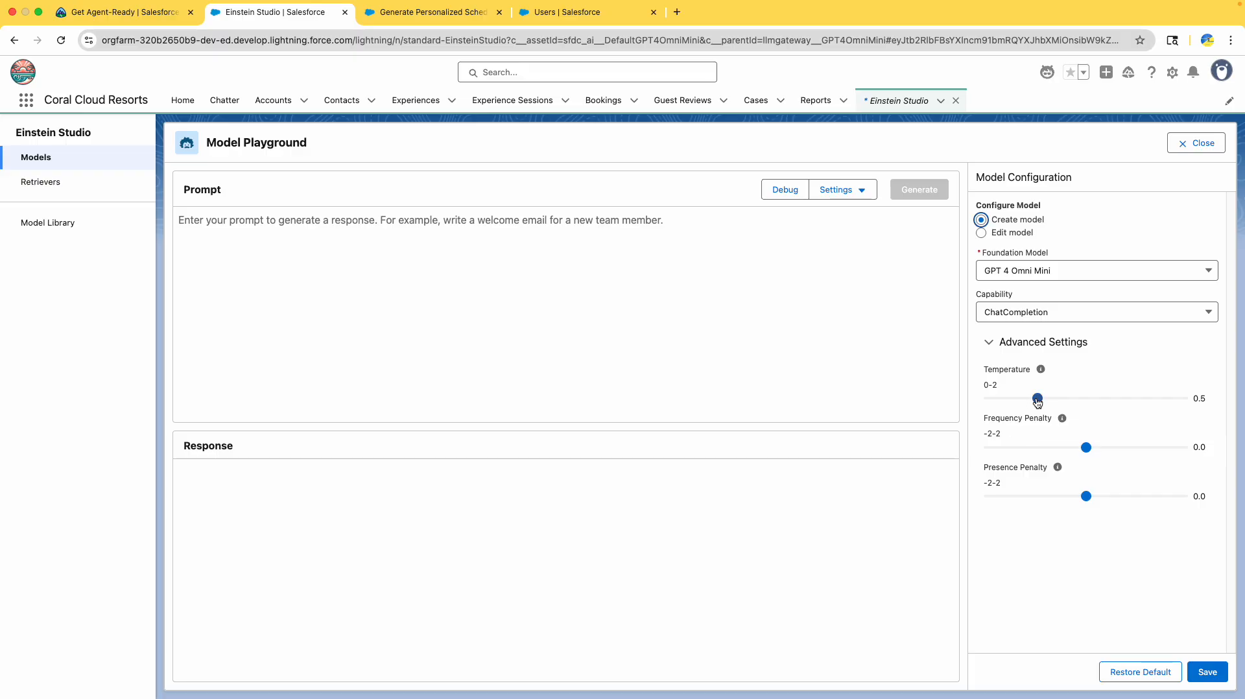
drag(1037, 399, 1018, 401)
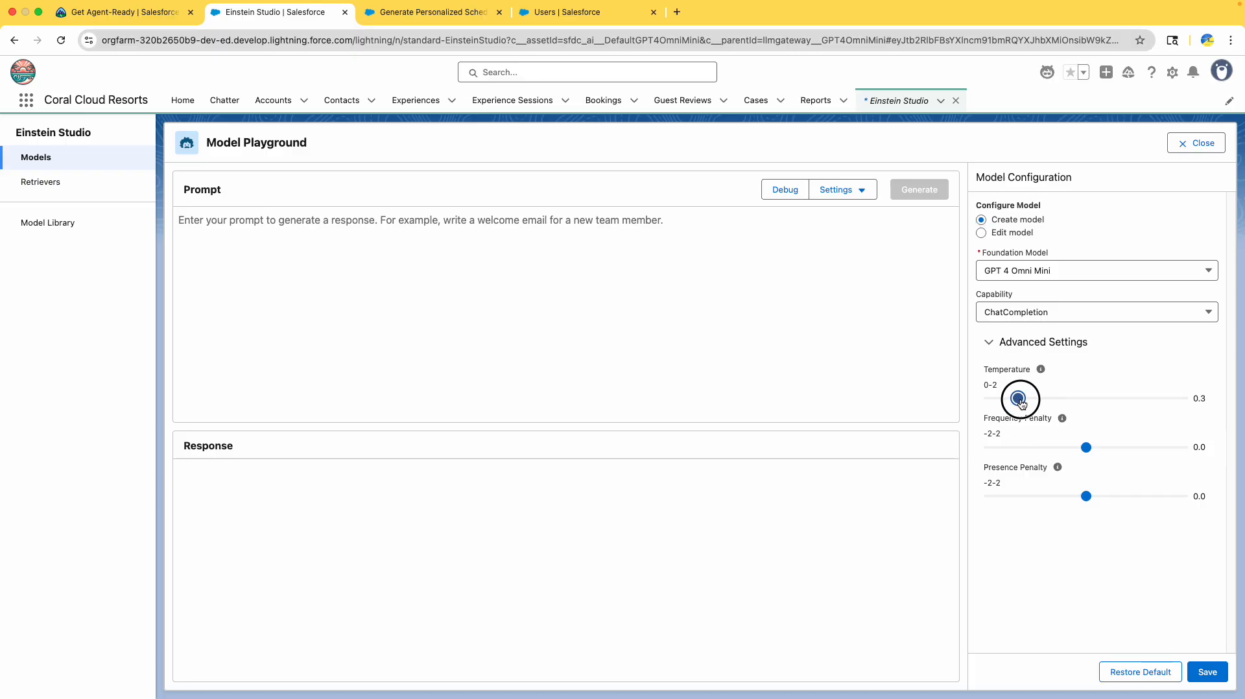
- Copy the sample surfing article prompt from Trailhead step 12
click(127, 12)
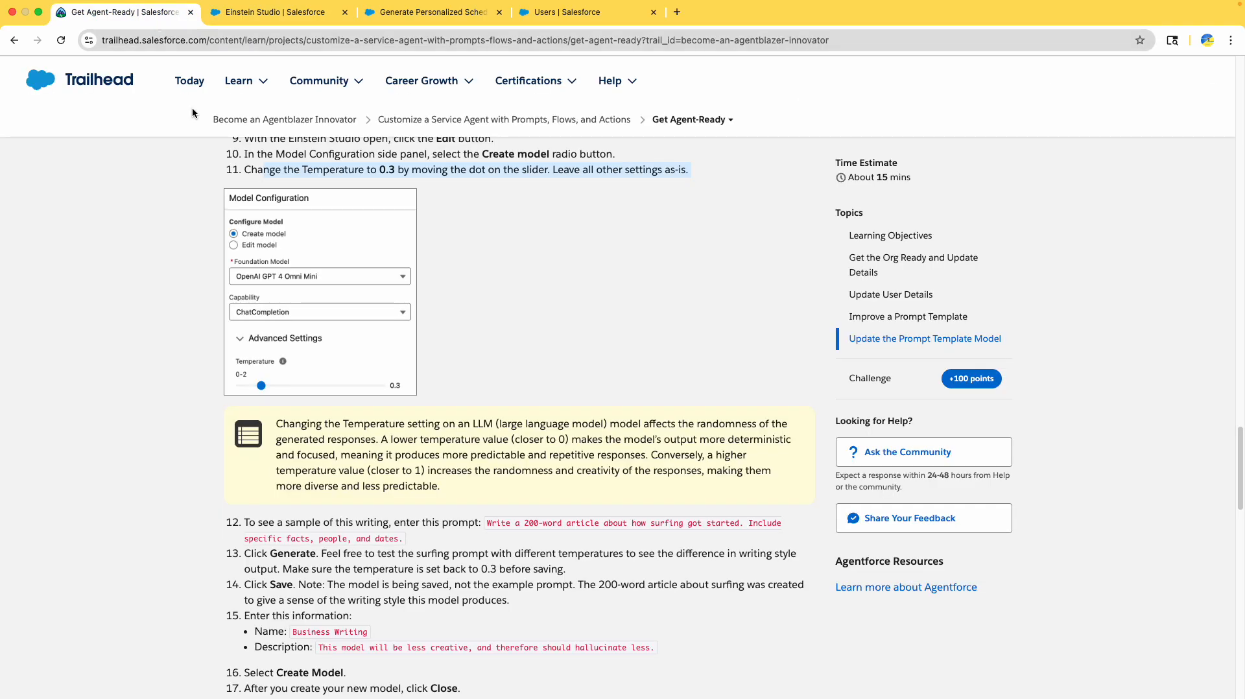
scroll(221, 329, down, 3)
scroll(222, 327, down, 1)
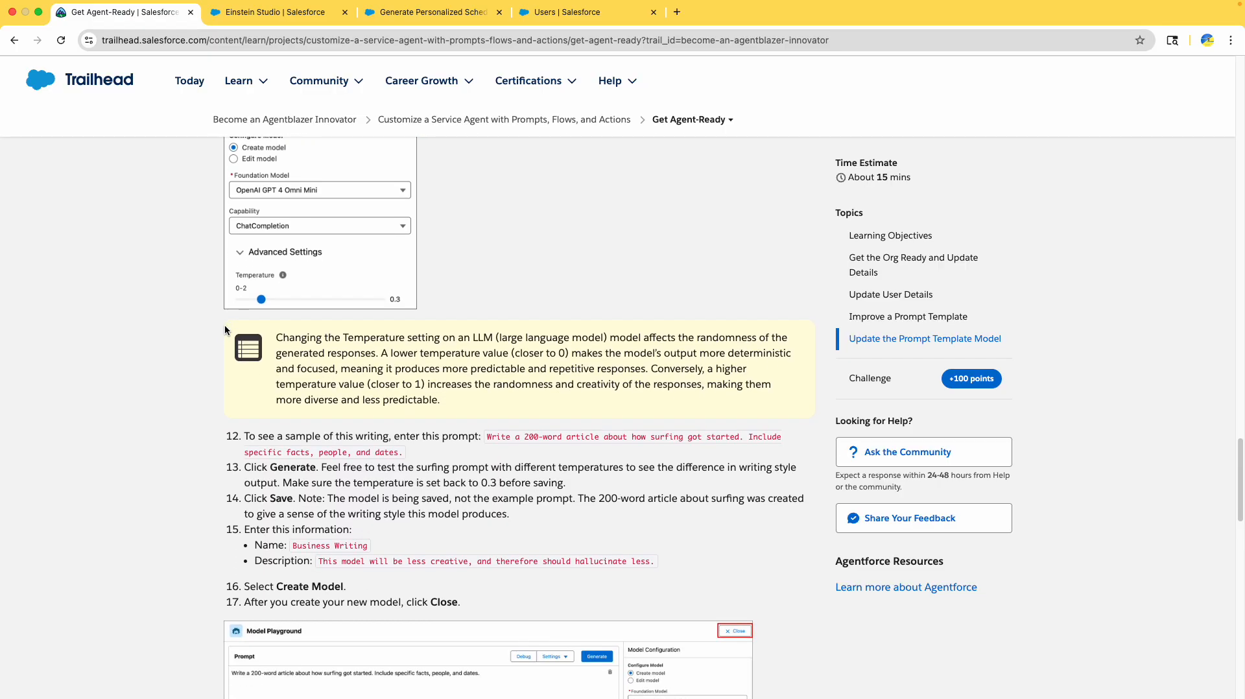
drag(337, 339, 511, 401)
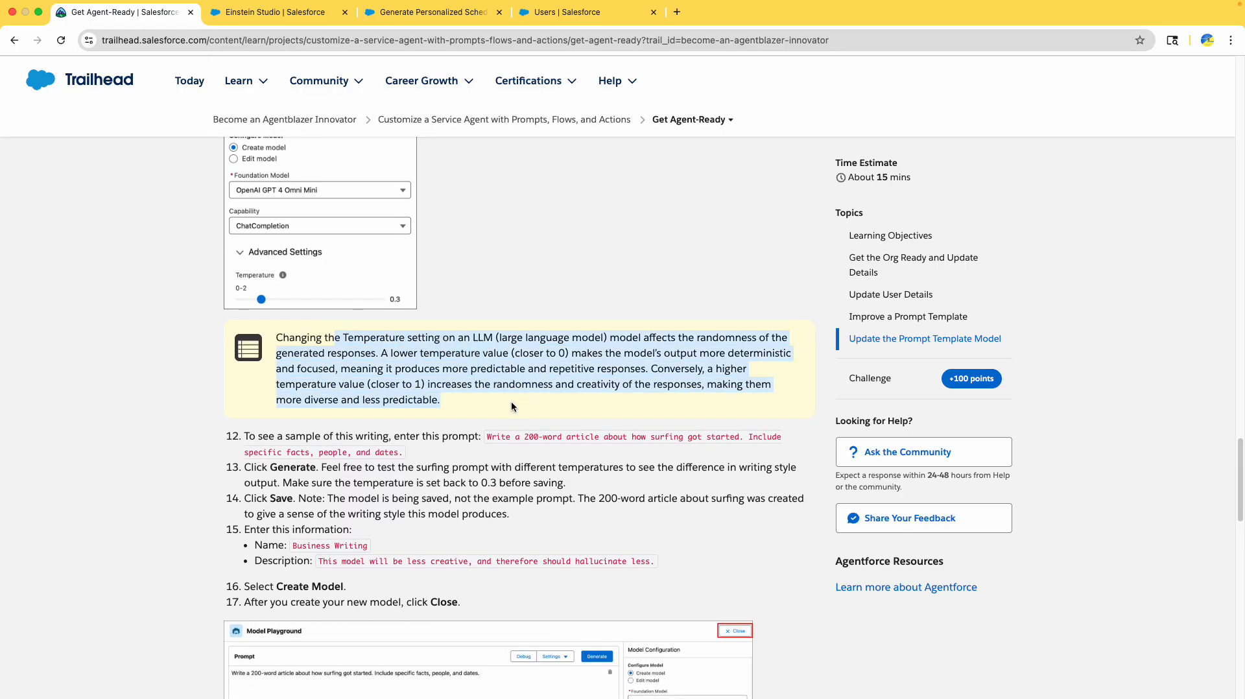
scroll(318, 278, down, 4)
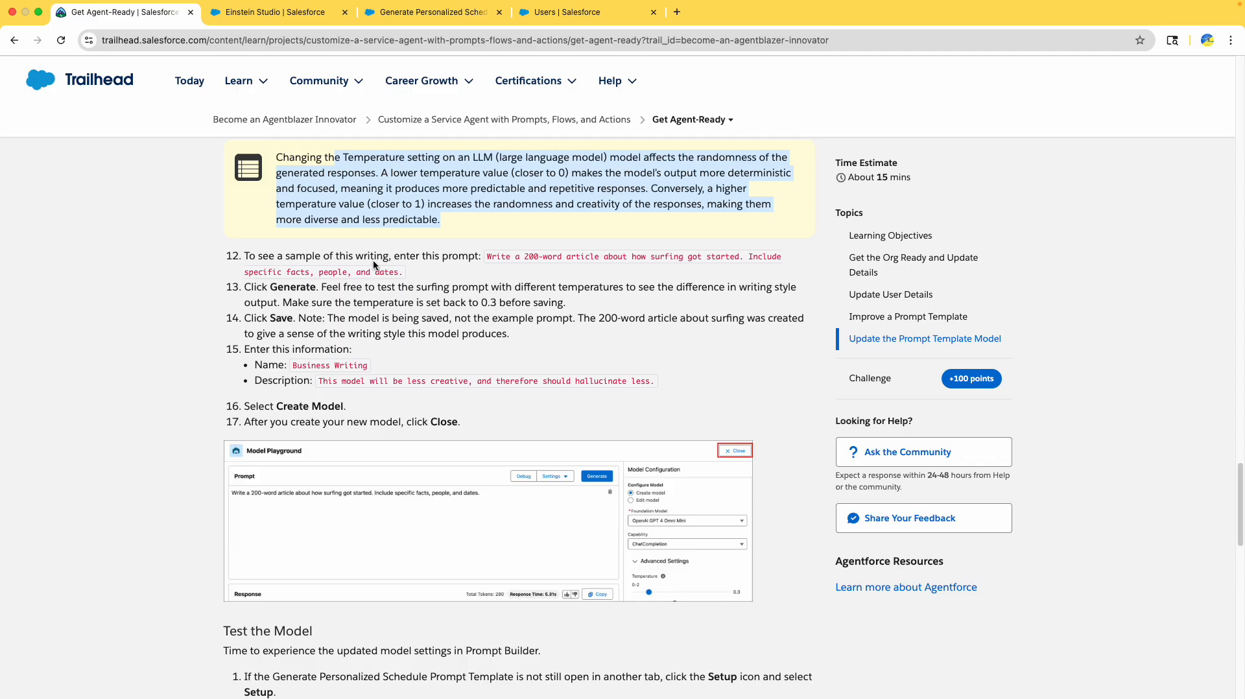
drag(491, 259, 404, 273)
key(super+c)
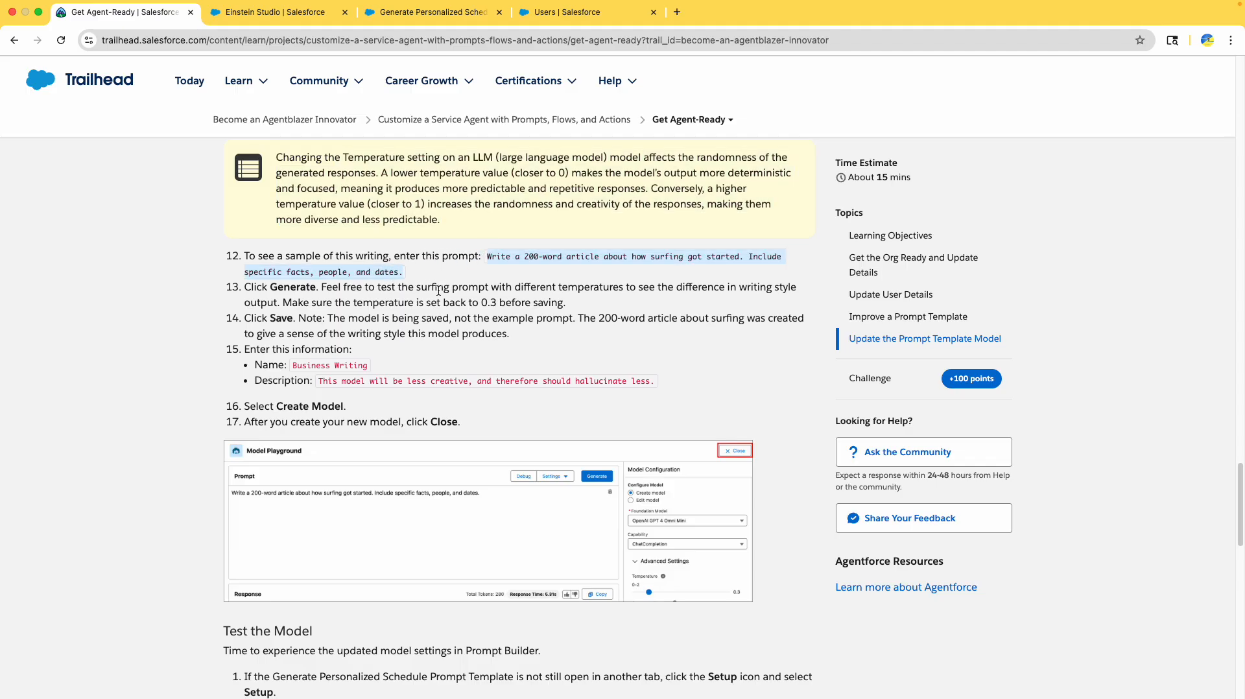
click(293, 17)
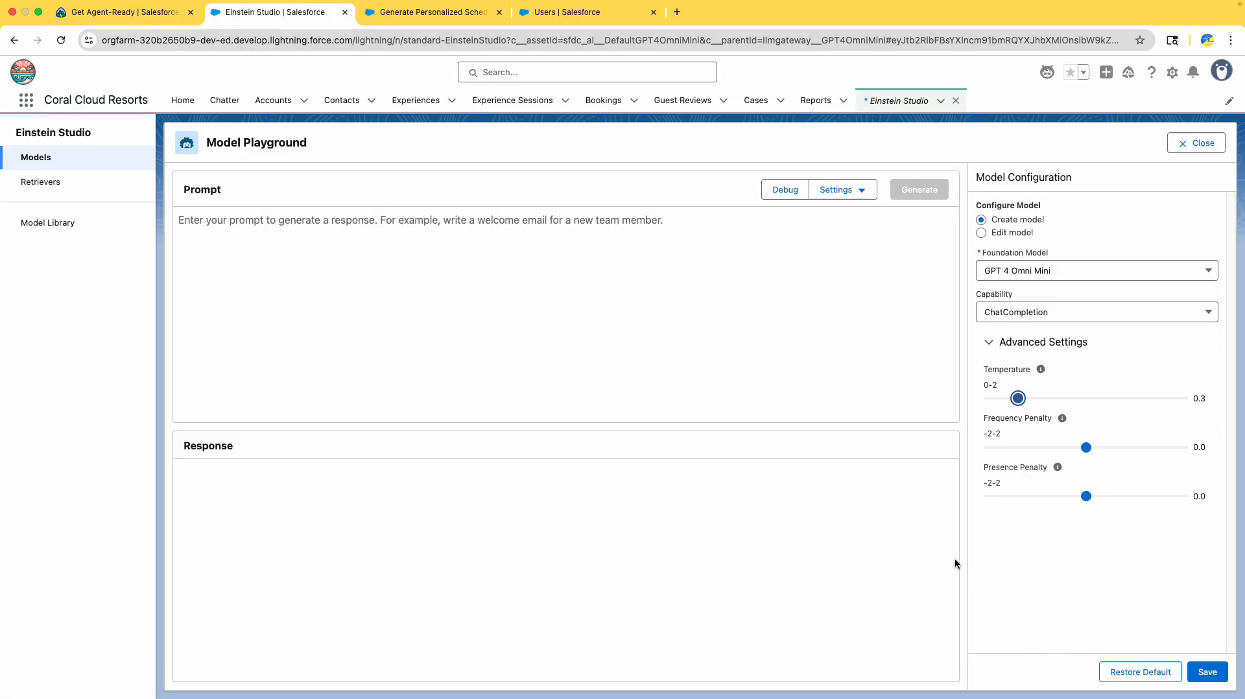
- Paste the 200-word surfing-history prompt into the playground and generate a response
click(313, 286)
key(super+v)
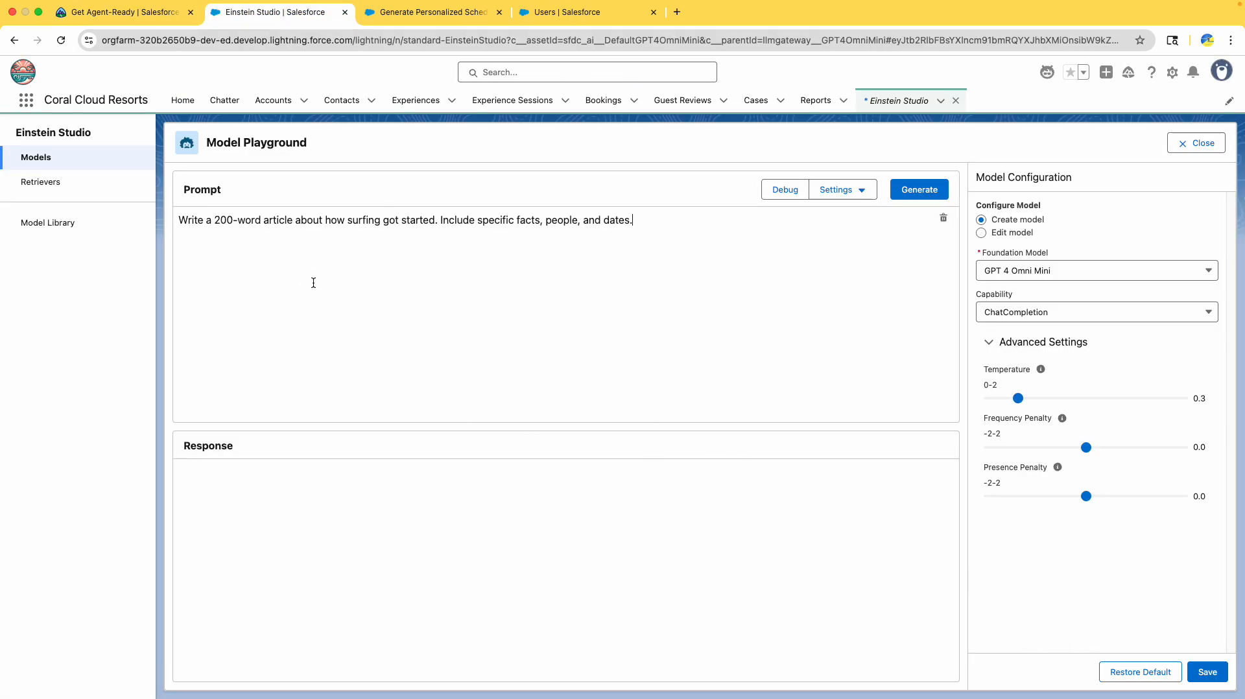
click(930, 195)
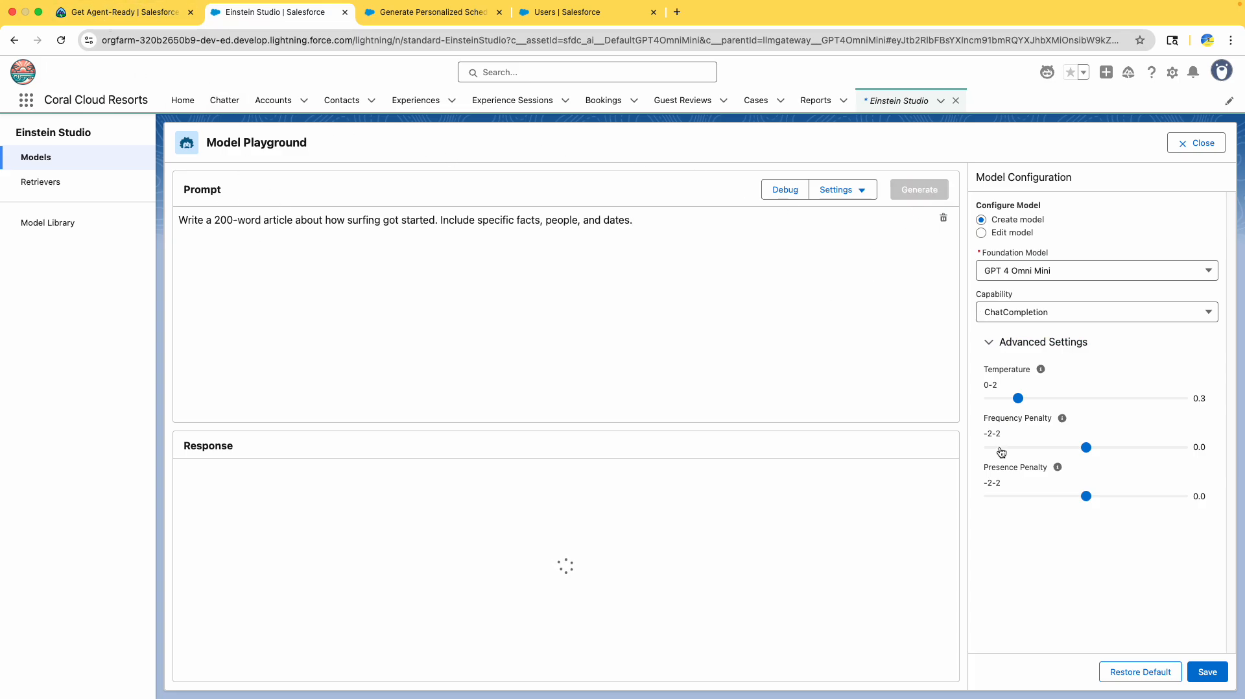
- Confirm temperature stays at 0.3 and review the generated surfing article
click(139, 13)
scroll(527, 385, down, 1)
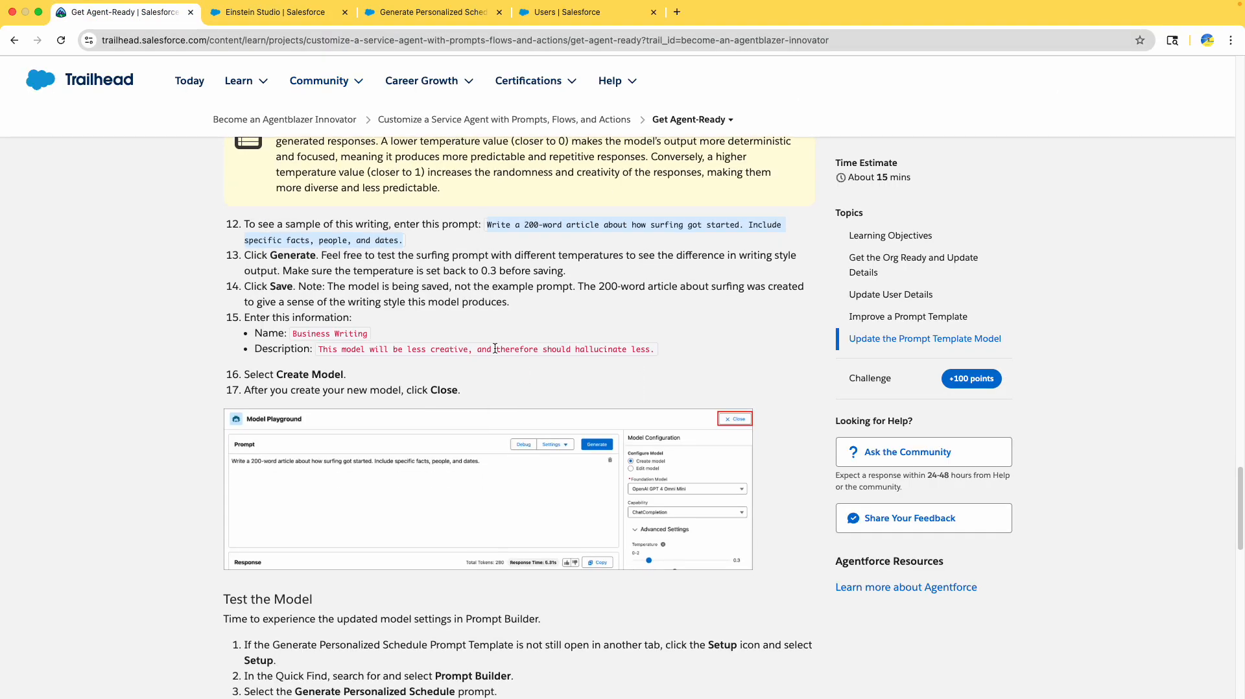
click(304, 257)
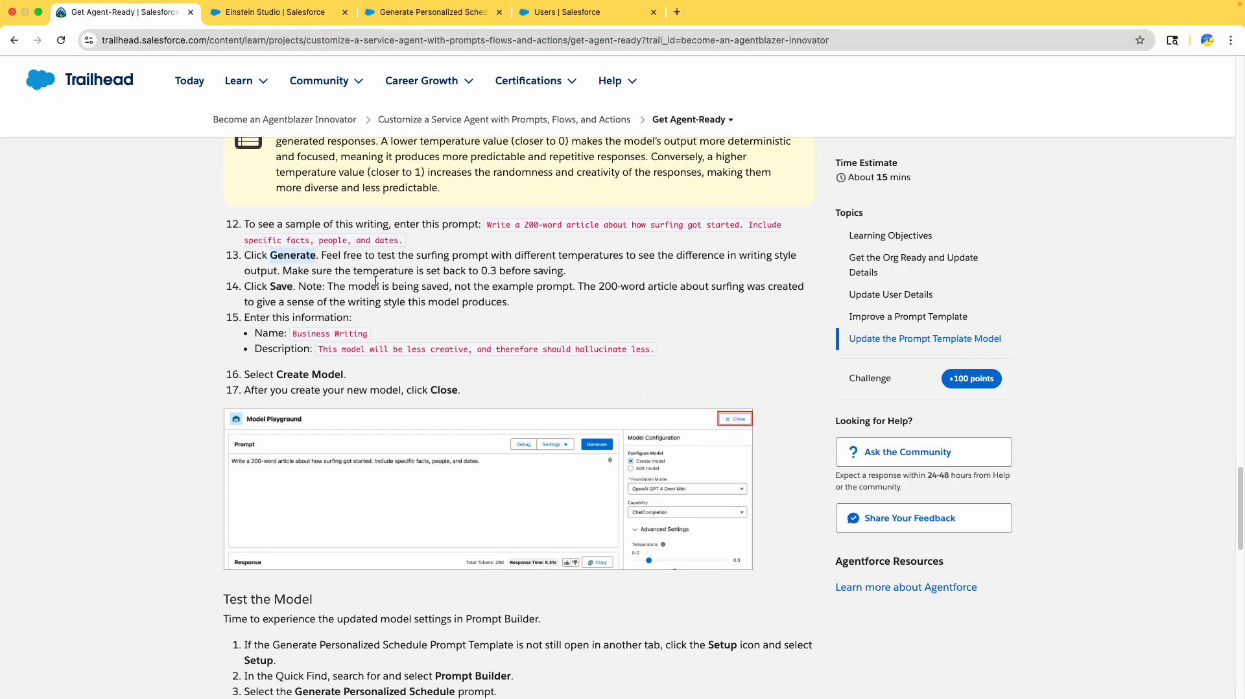
drag(326, 270, 557, 268)
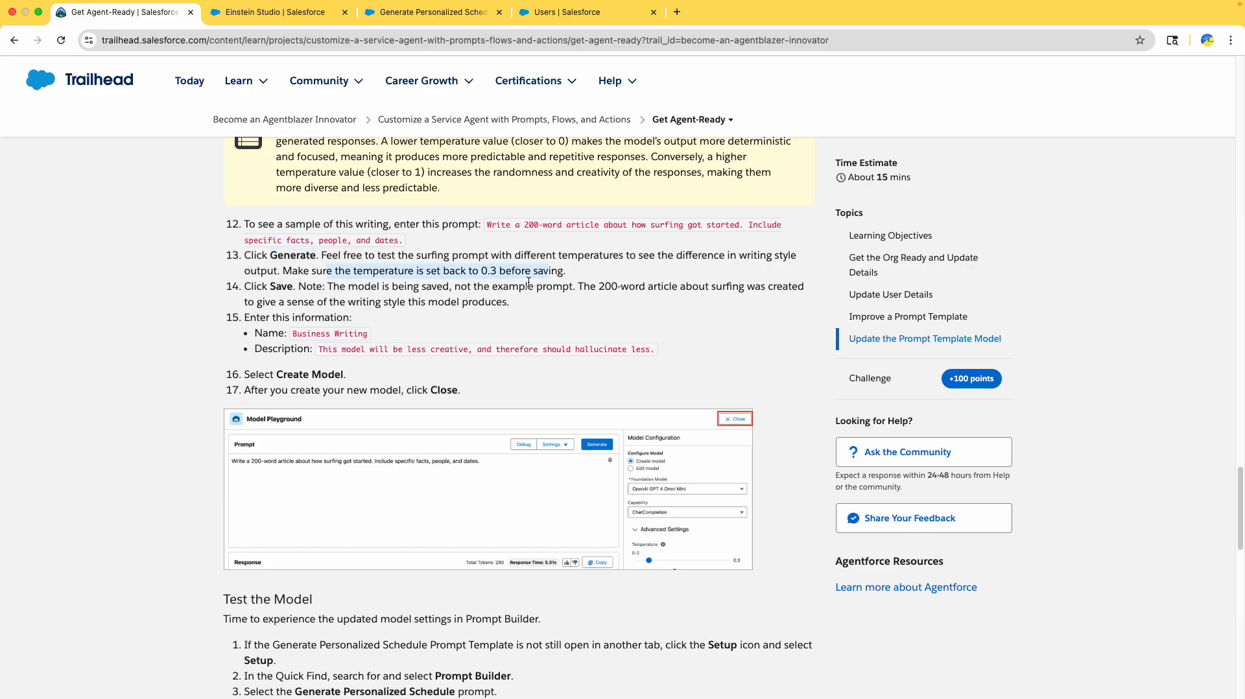
click(265, 13)
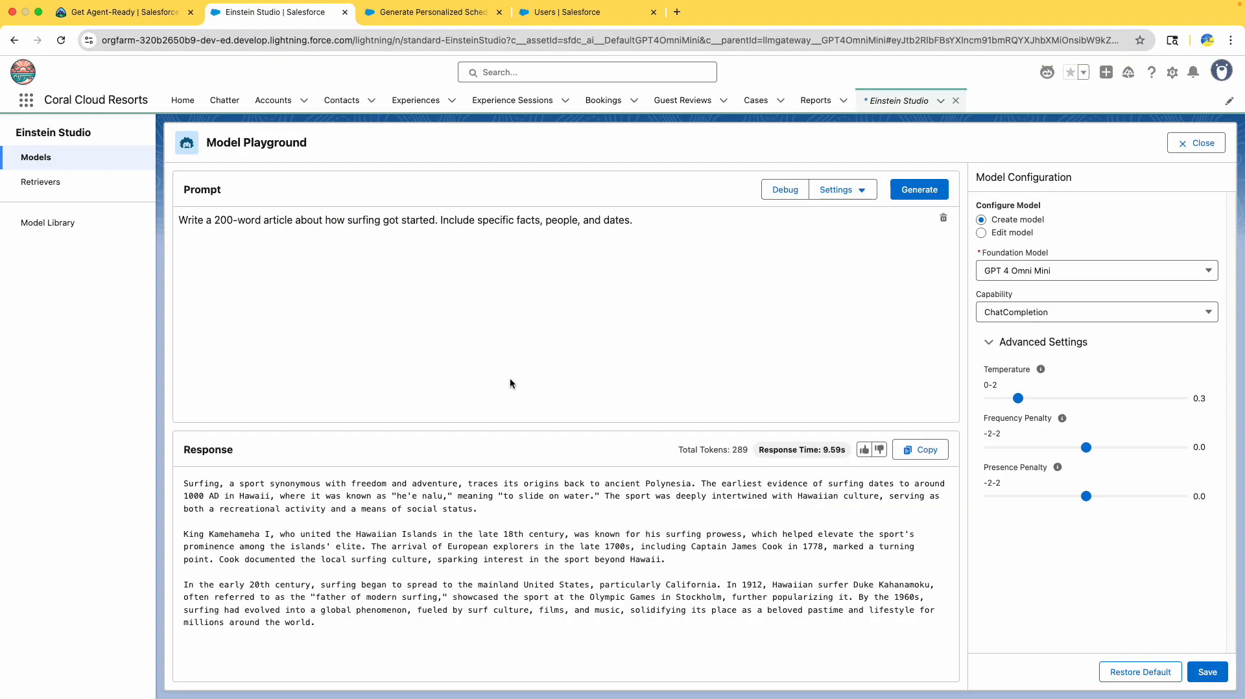
drag(464, 623, 675, 452)
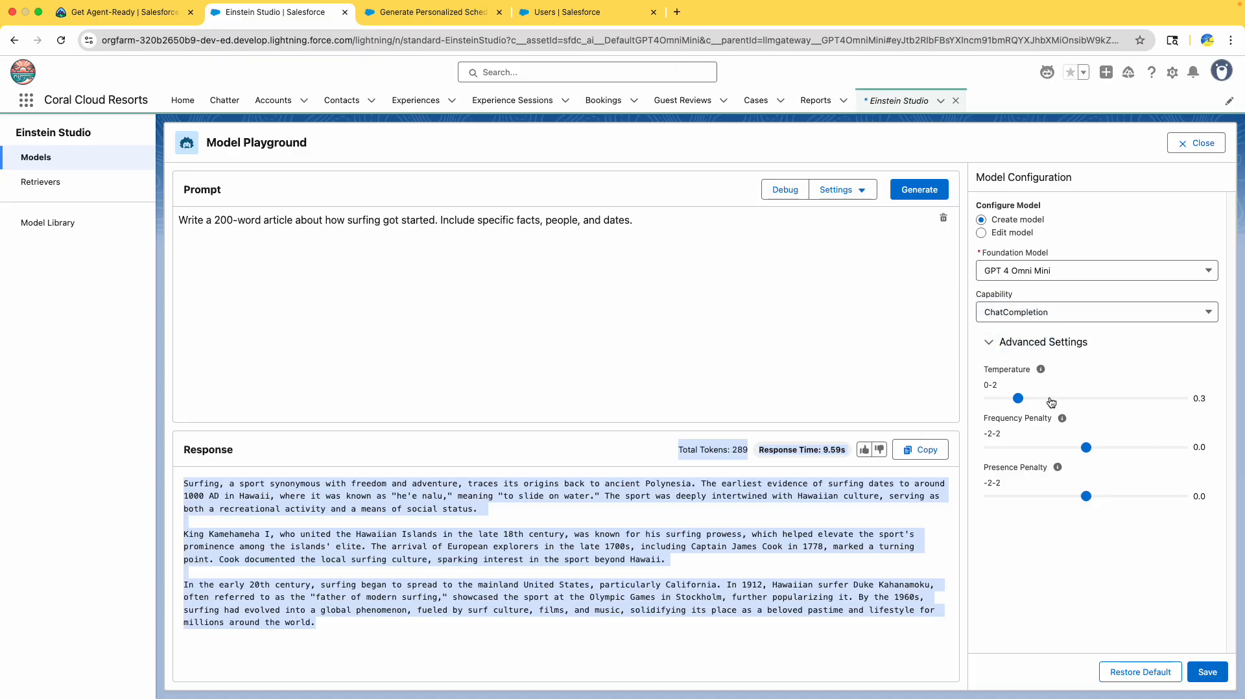
- Begin creating a model and name it Business Writing
click(1208, 673)
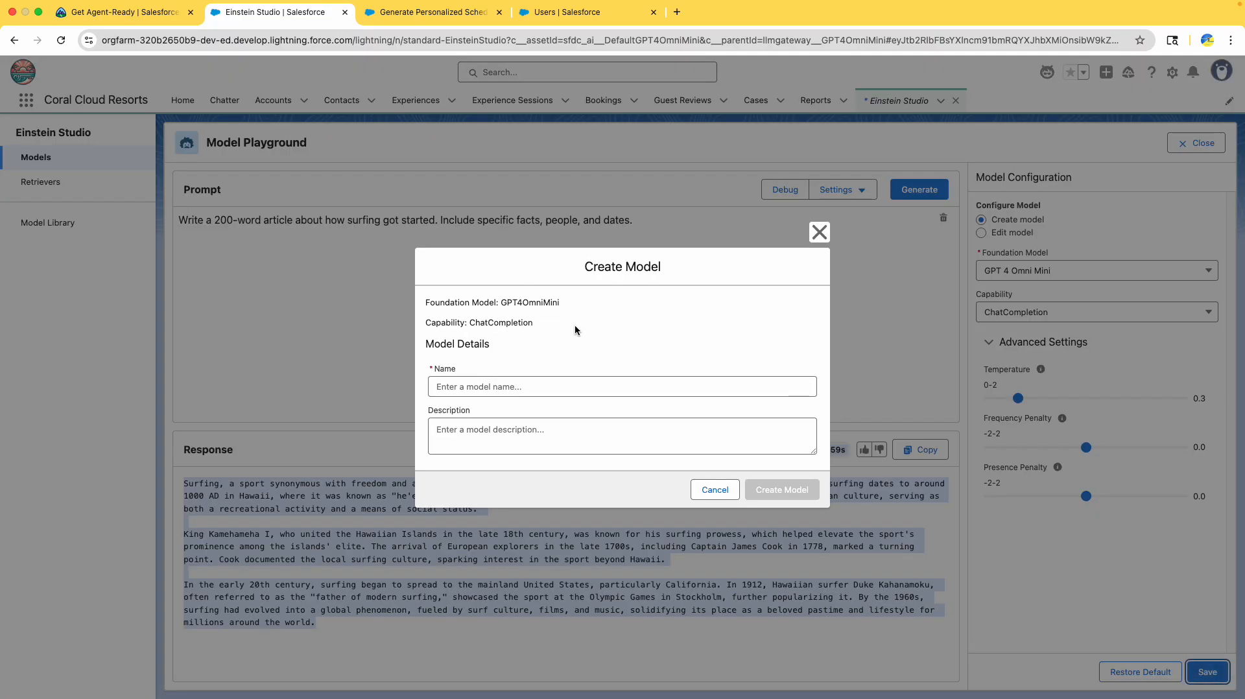
click(123, 11)
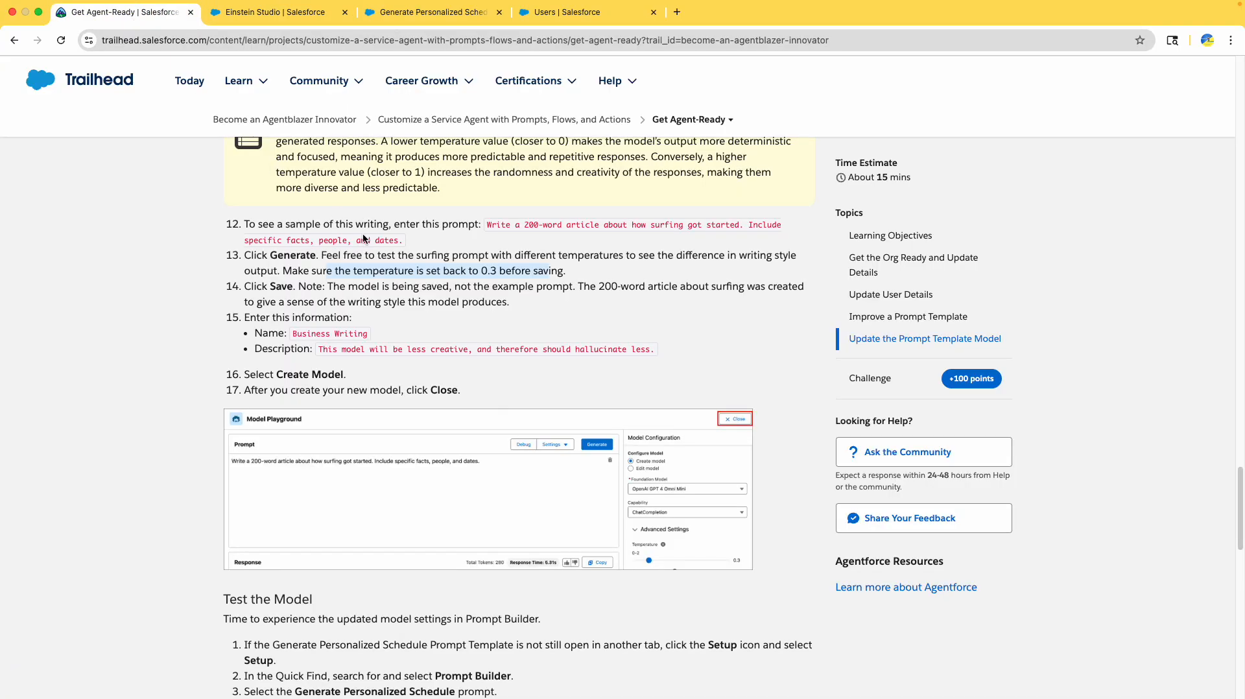
drag(356, 287, 586, 288)
click(481, 289)
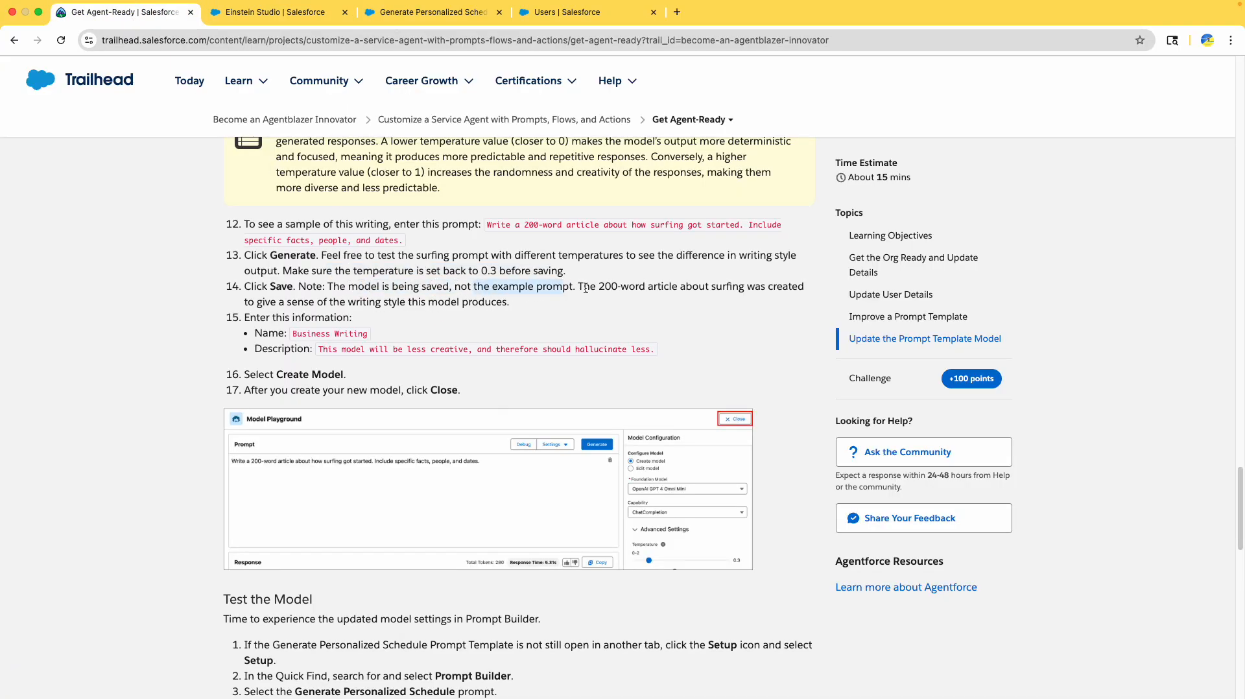
drag(295, 334, 375, 338)
key(super+c)
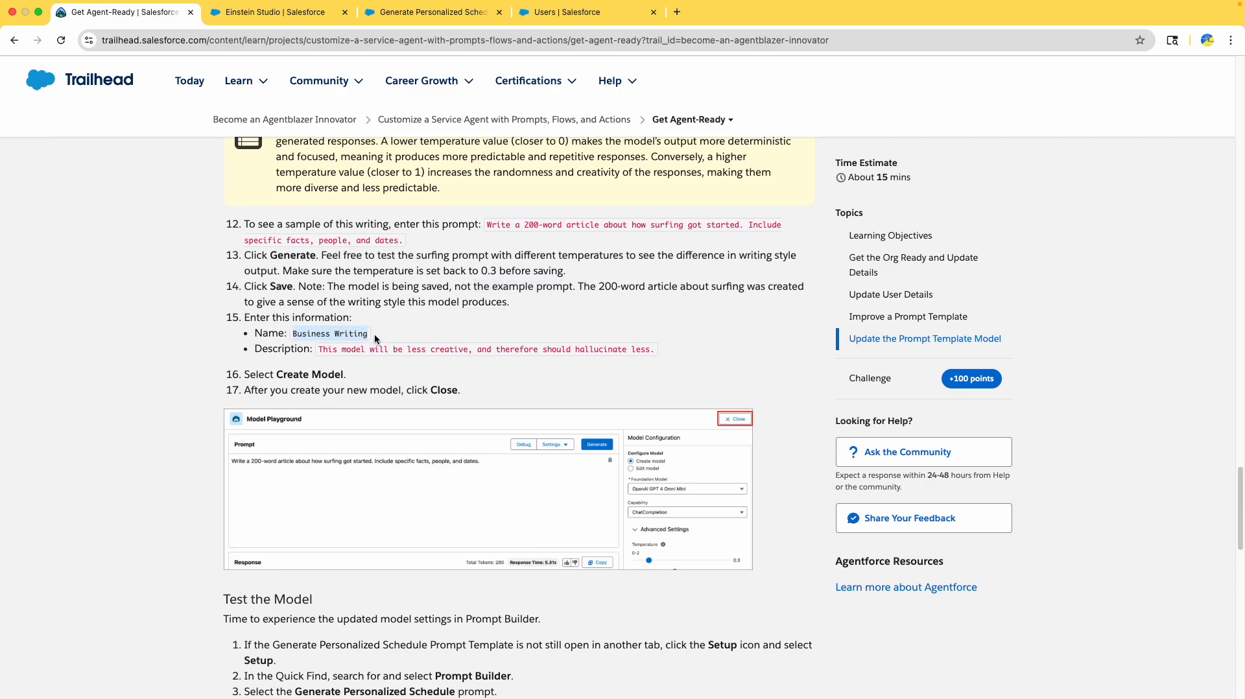
click(248, 5)
click(493, 386)
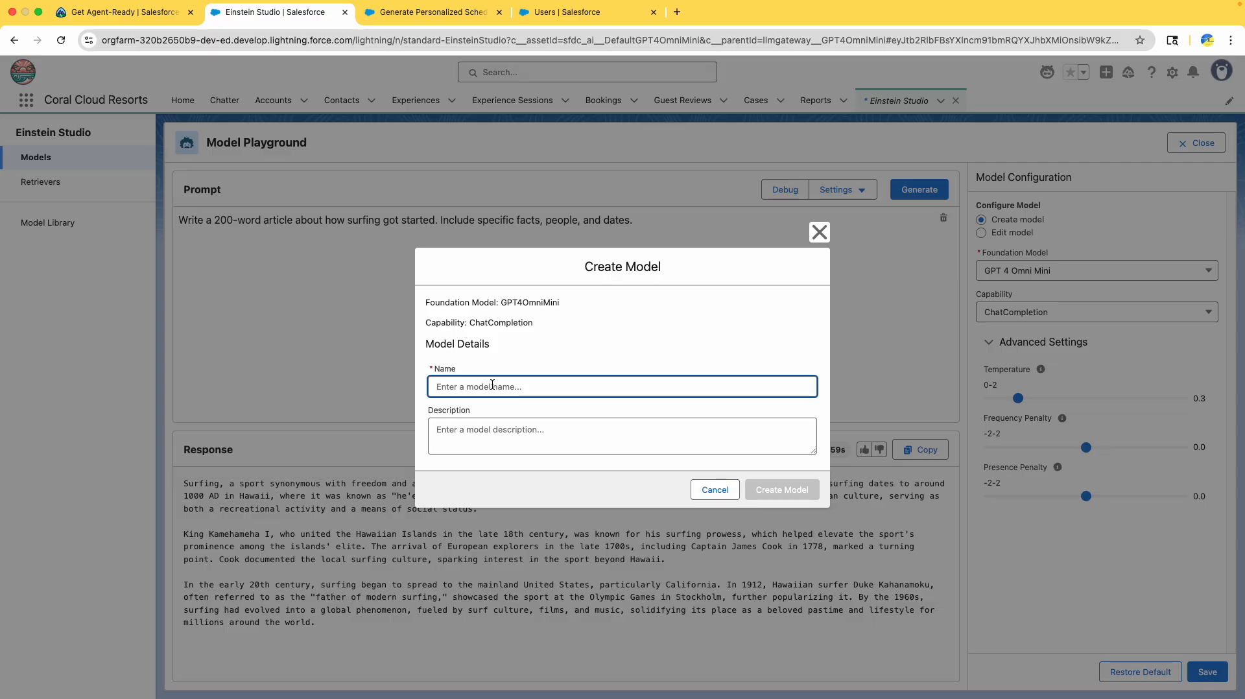
key(super+v)
- Add the less-creative, less-hallucinating description and create the Business Writing model
click(153, 13)
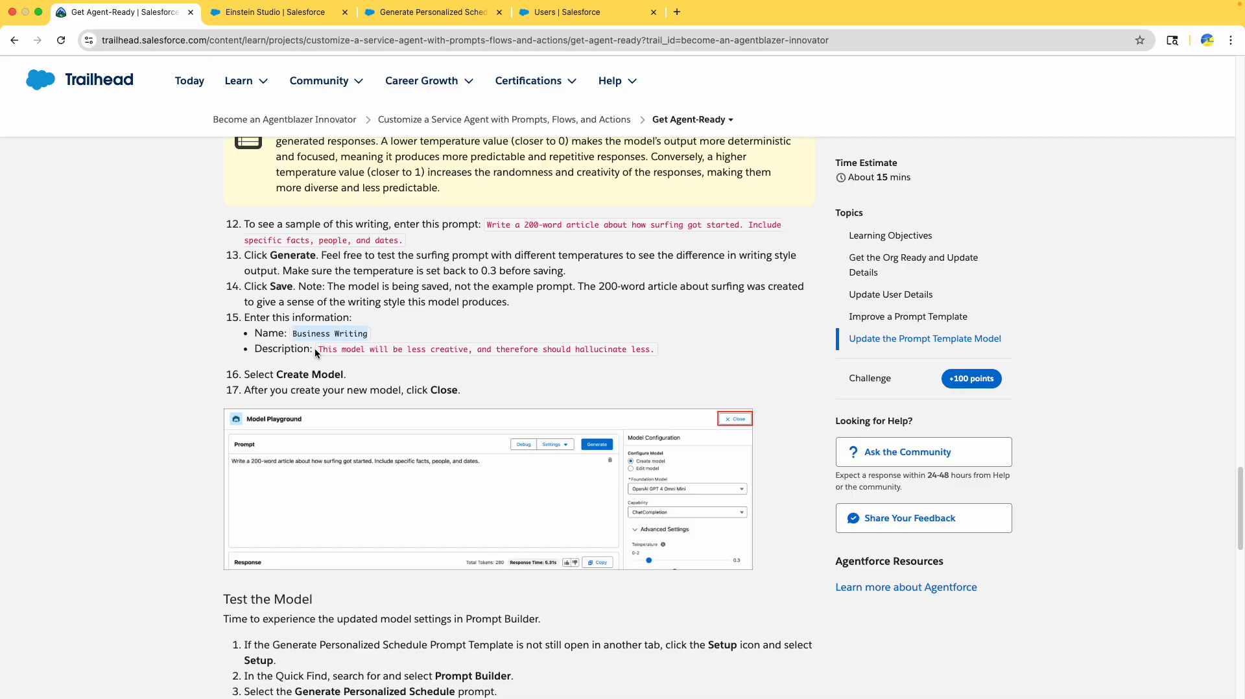
drag(315, 352, 668, 355)
key(super+c)
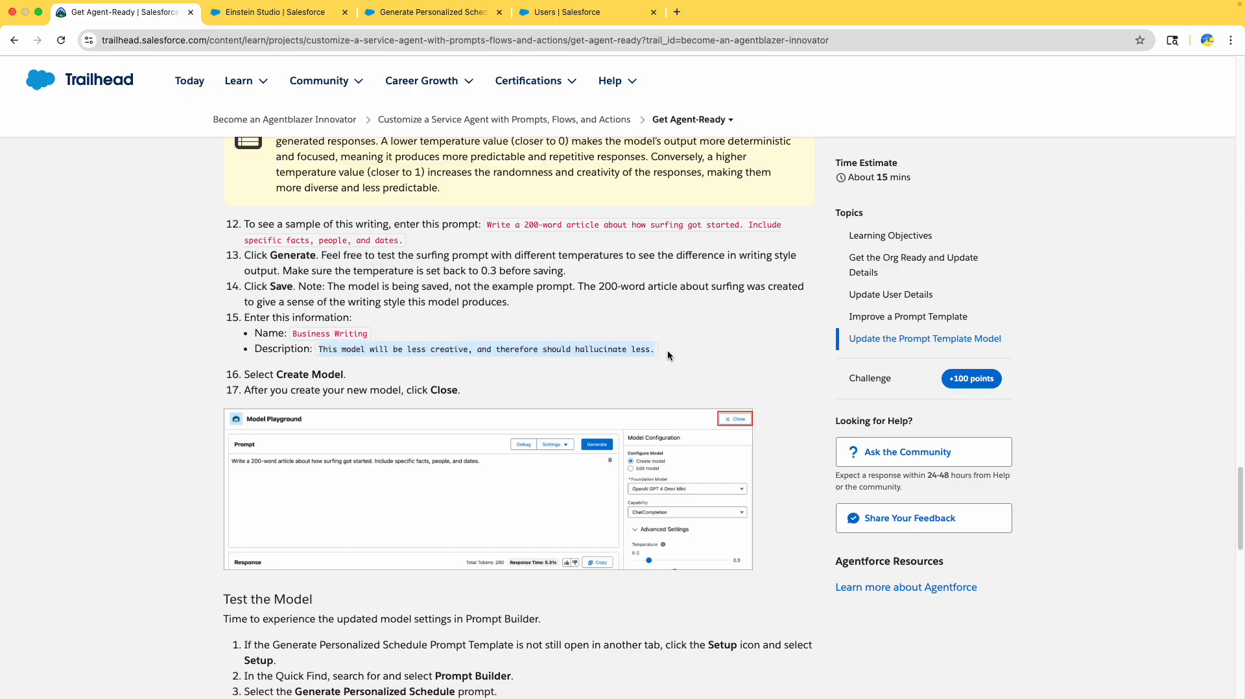
click(273, 12)
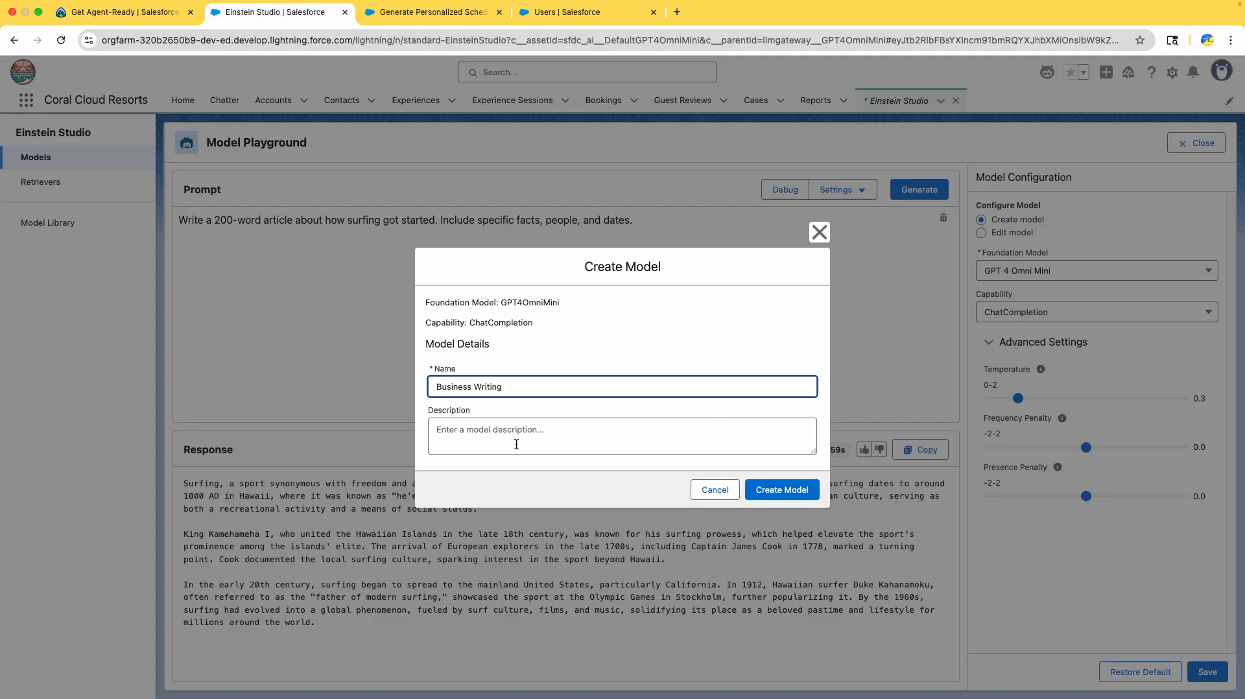
click(477, 419)
key(super+v)
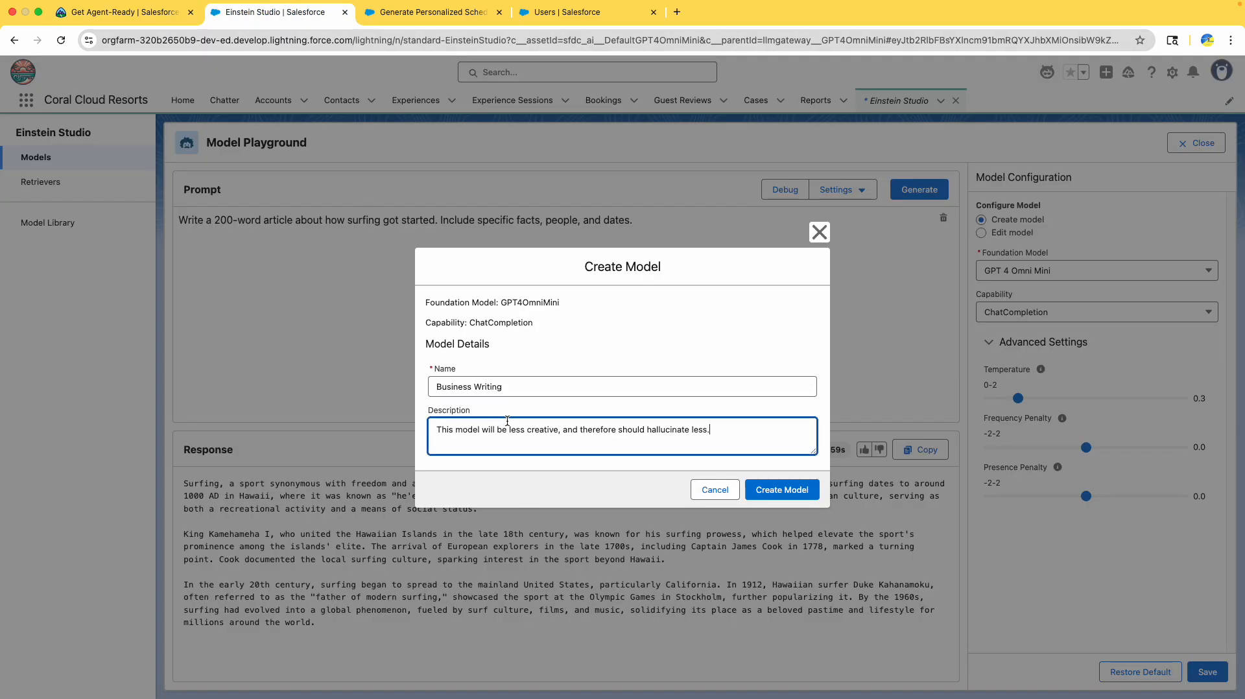
click(776, 494)
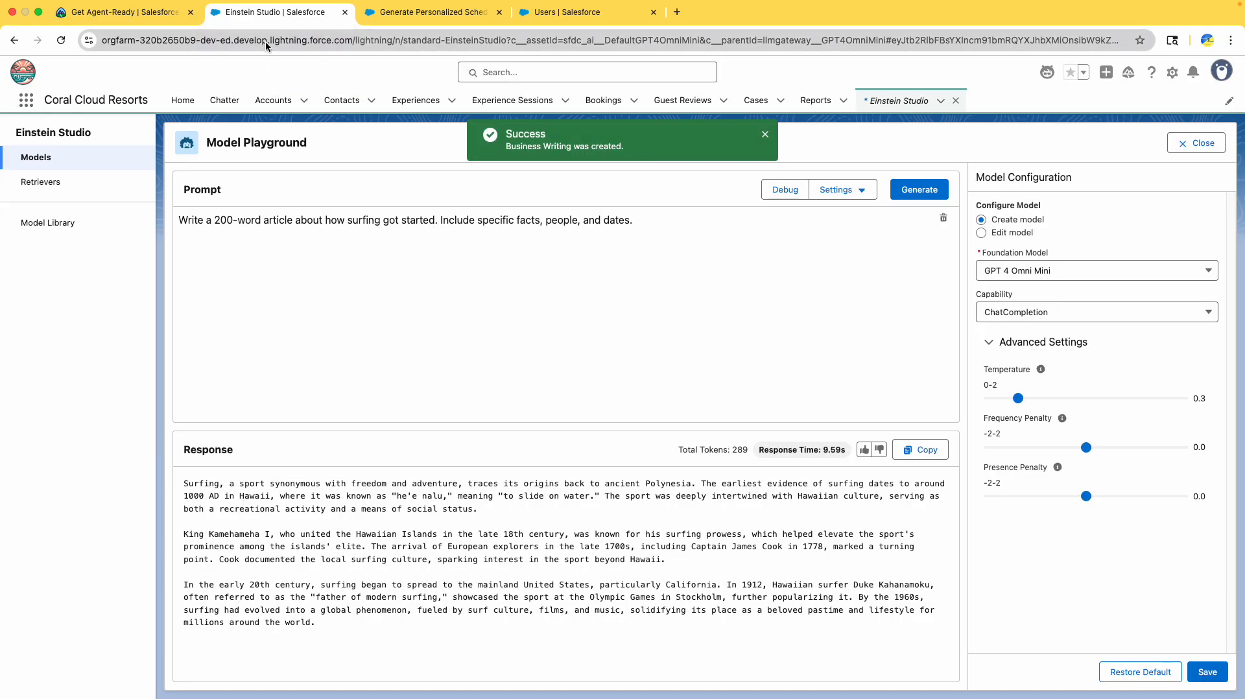
click(129, 12)
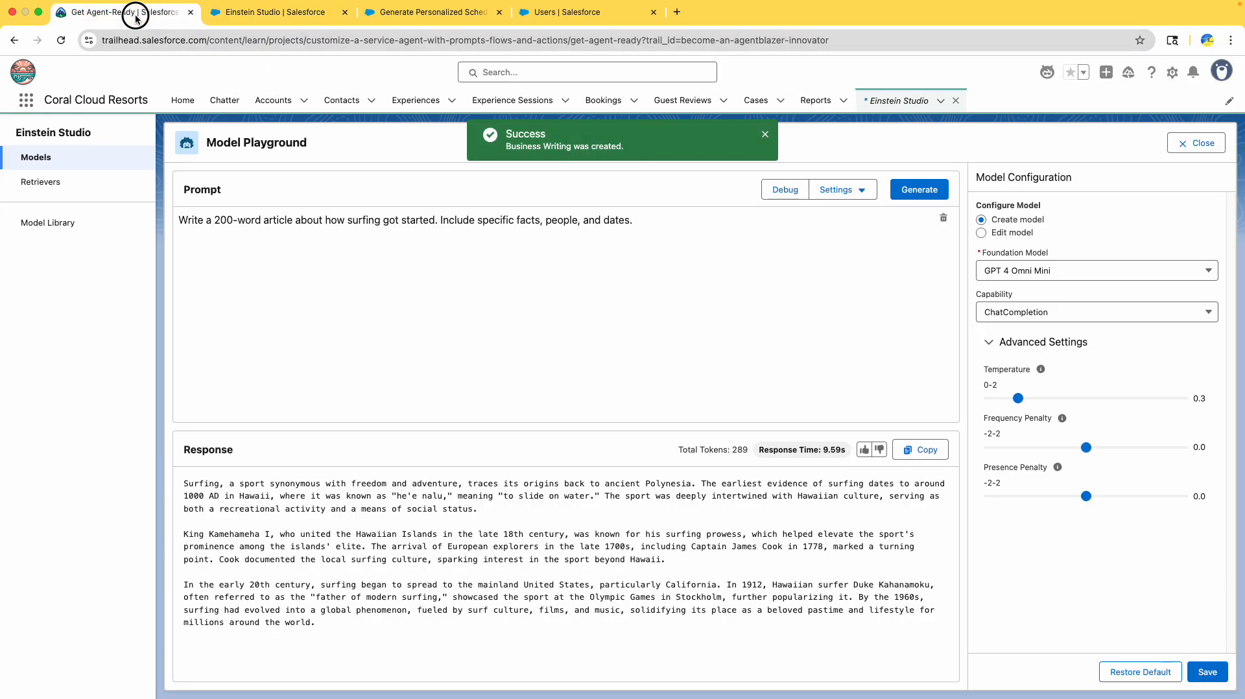
- Read the Test the Model steps and close the Model Playground
scroll(620, 373, down, 2)
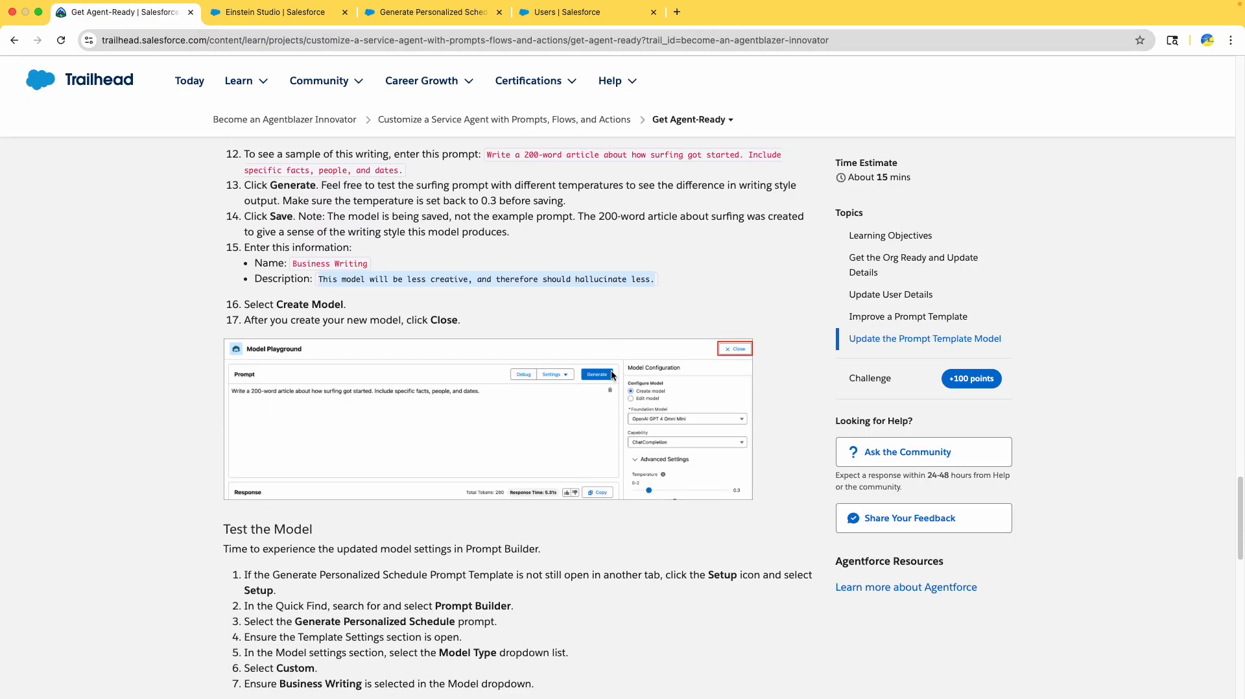
click(286, 306)
drag(275, 246, 458, 283)
scroll(356, 324, down, 1)
click(459, 283)
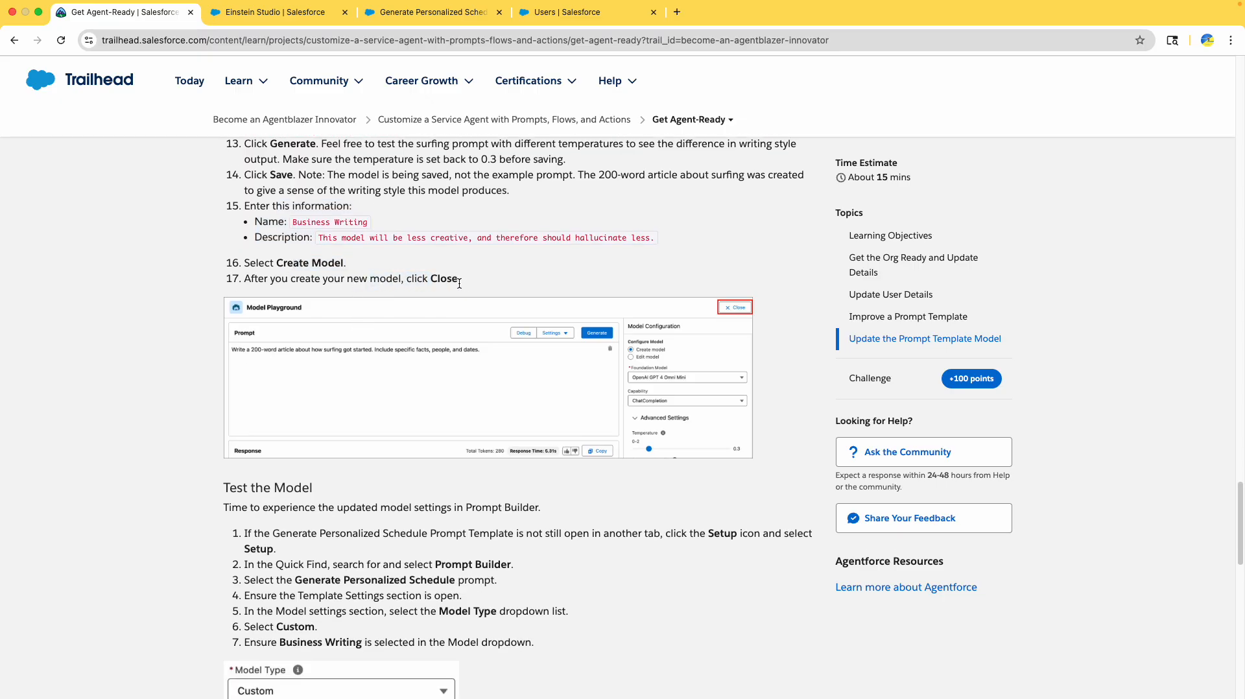
scroll(459, 284, down, 3)
key(ctrl+Tab)
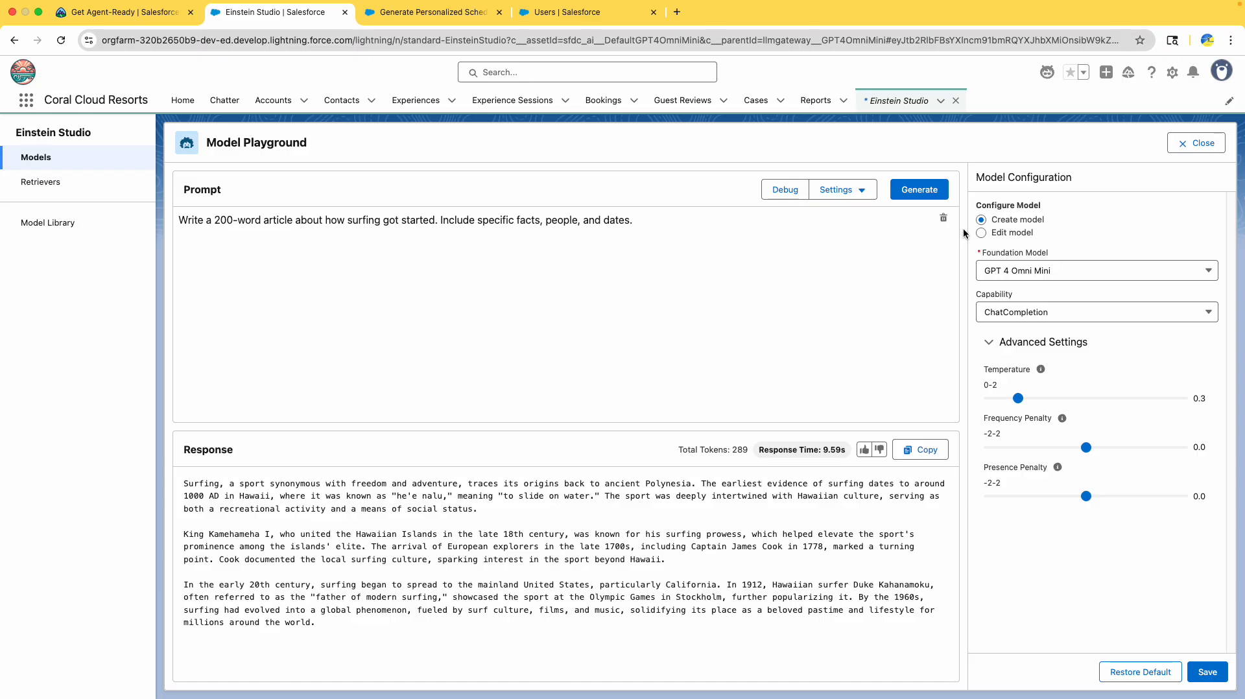
click(1199, 143)
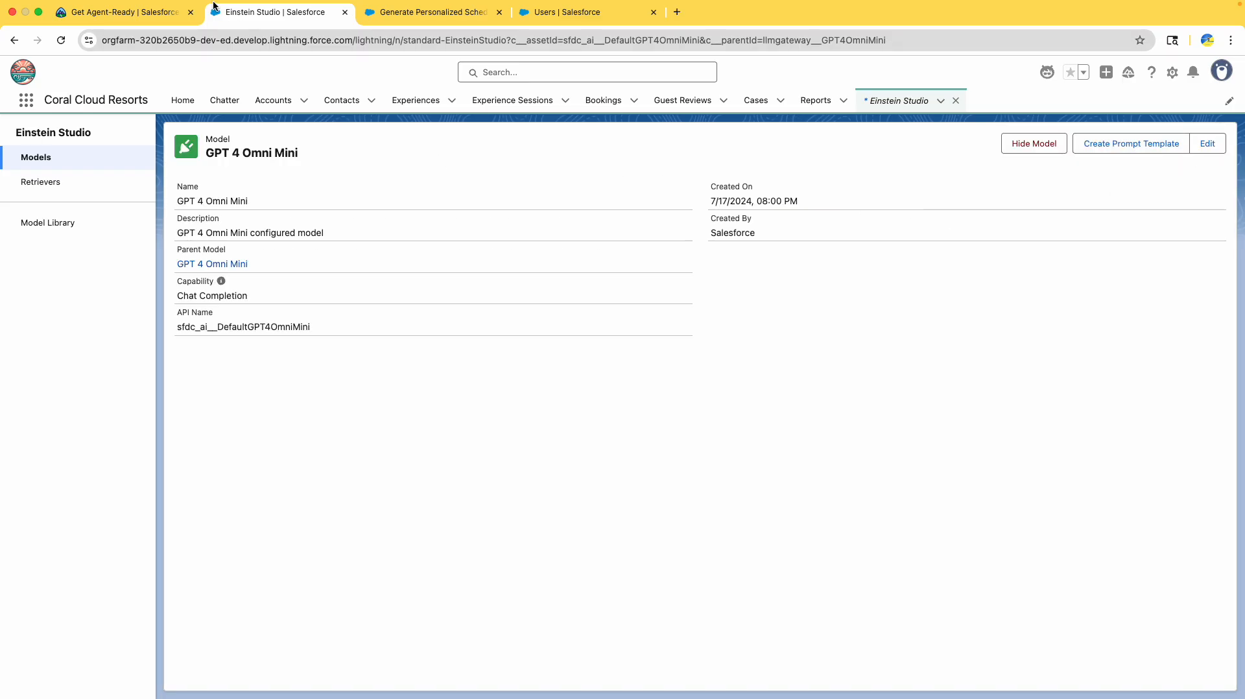
- Close the stale Generate Personalized Schedule prompt template page
click(123, 13)
scroll(346, 380, down, 3)
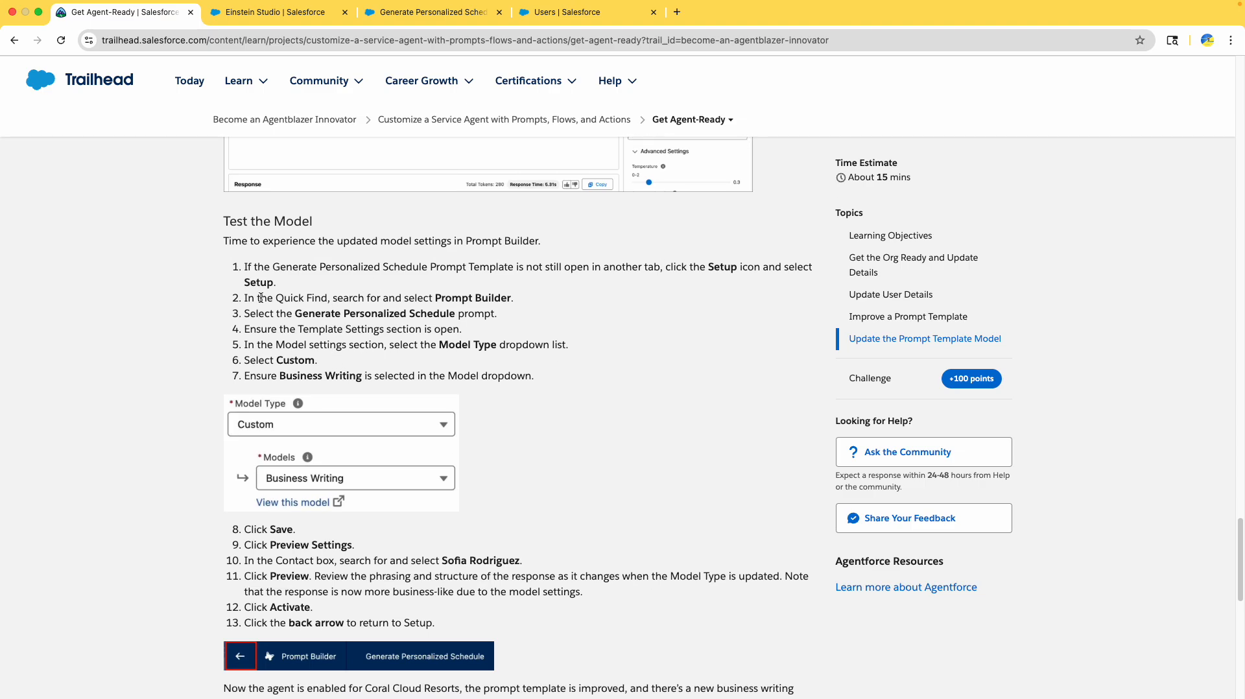
drag(353, 313, 454, 314)
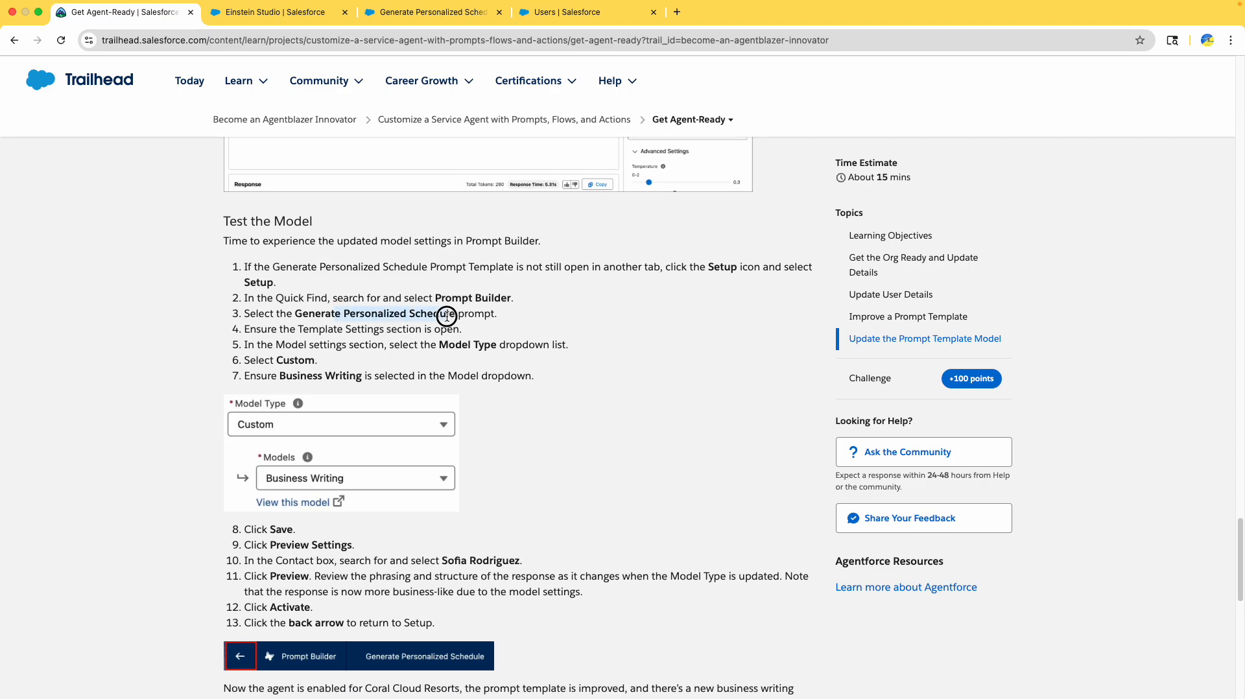
click(399, 14)
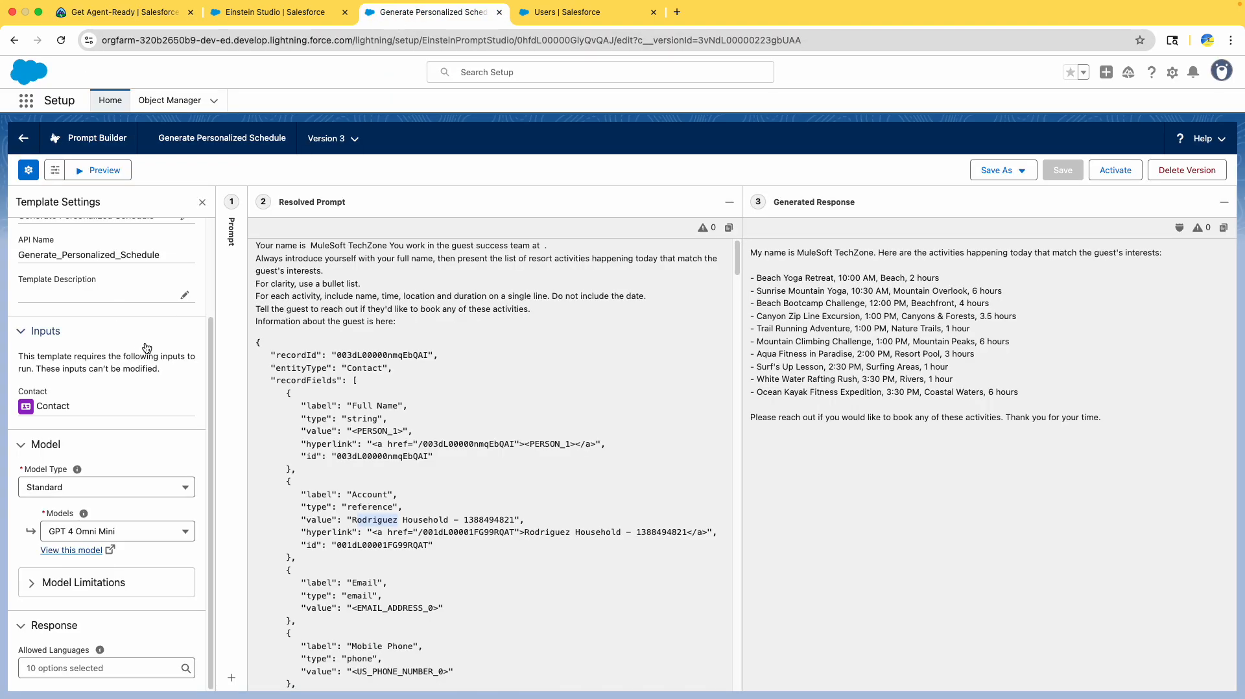
click(499, 13)
click(285, 19)
- Open Setup, search Quick Find for 'prompt', and open Generate Personalized Schedule in Prompt Builder
click(1172, 72)
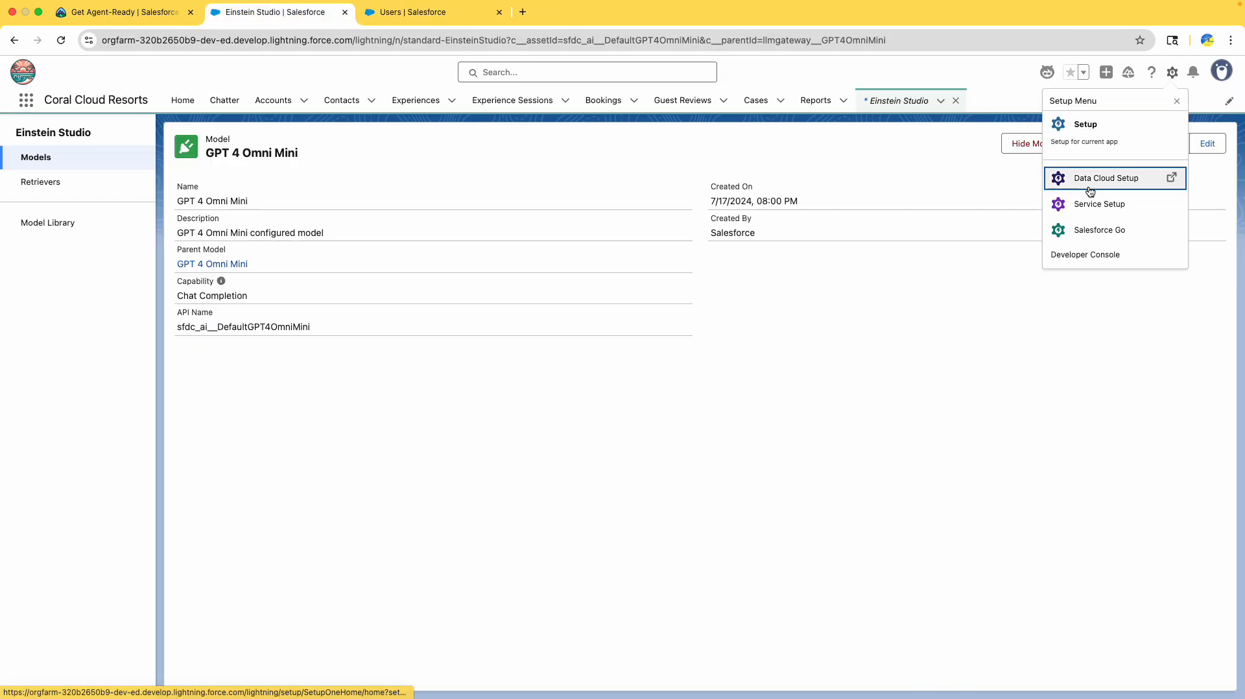
click(1095, 131)
drag(395, 21, 237, 14)
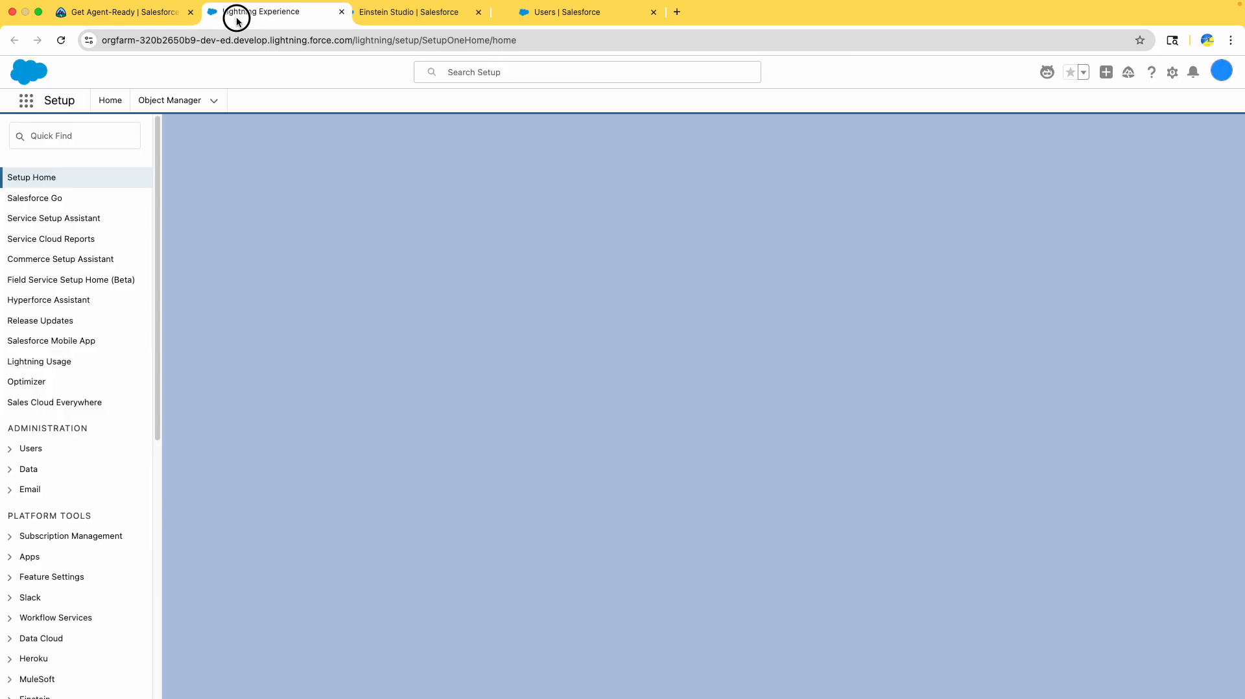
click(81, 130)
text(prompt)
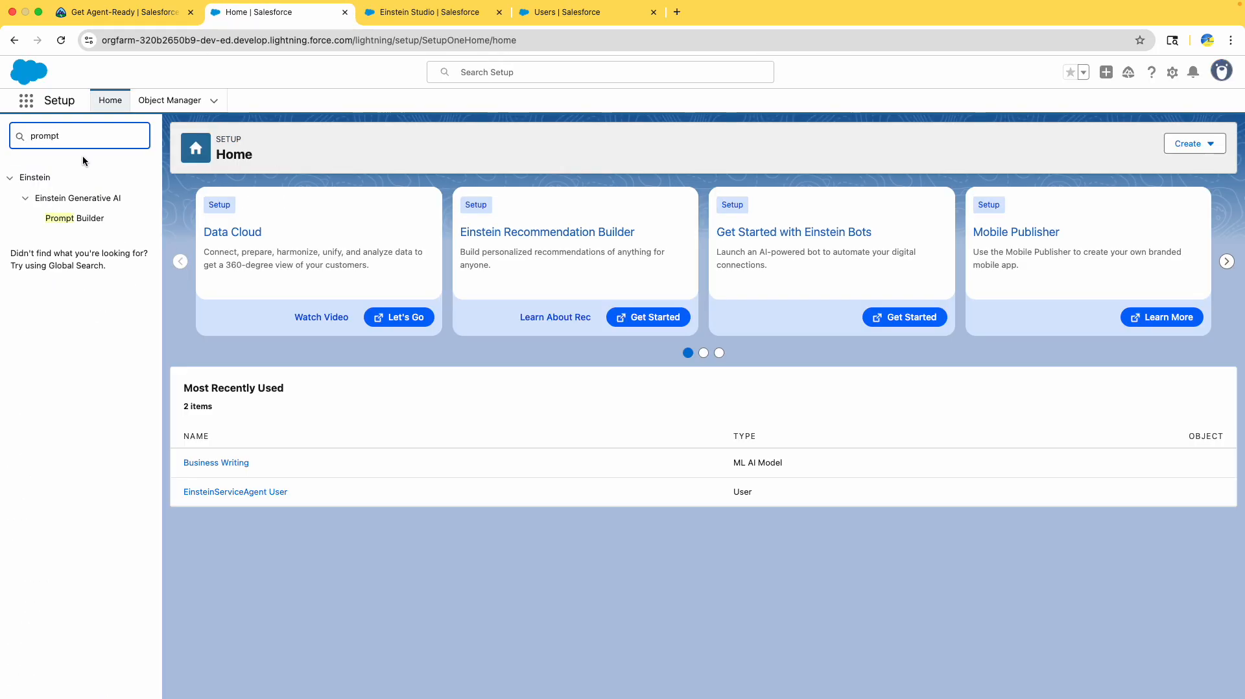
click(74, 218)
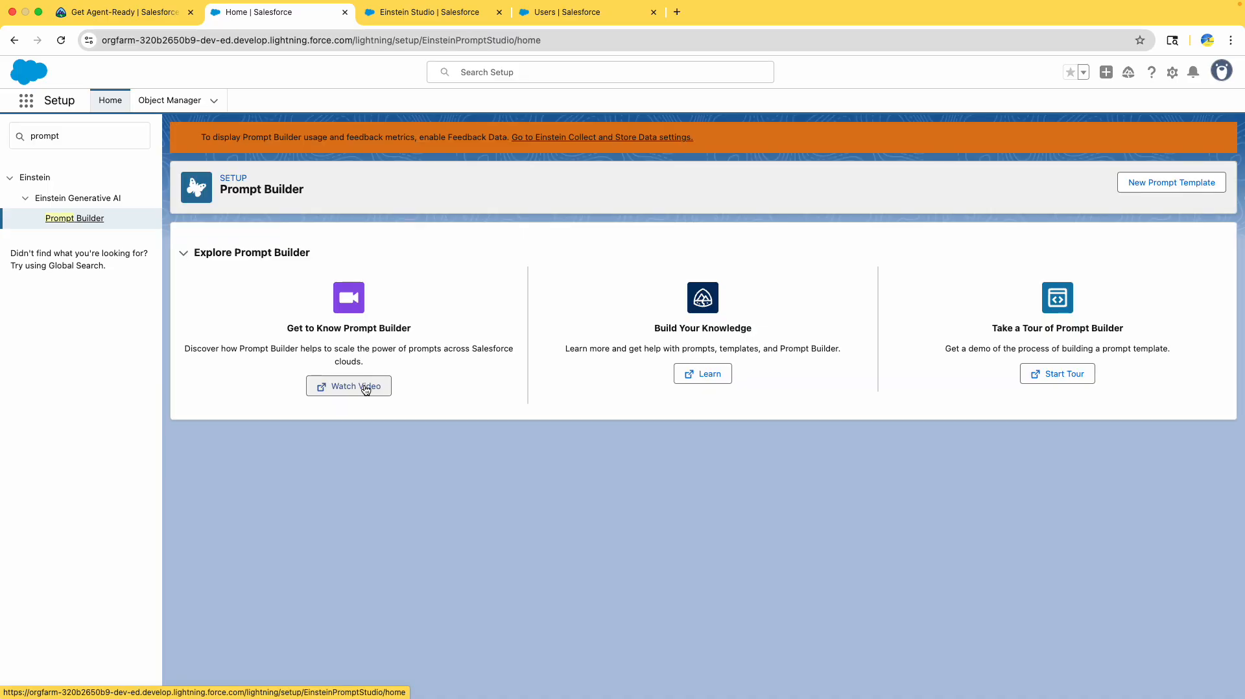
scroll(458, 432, down, 3)
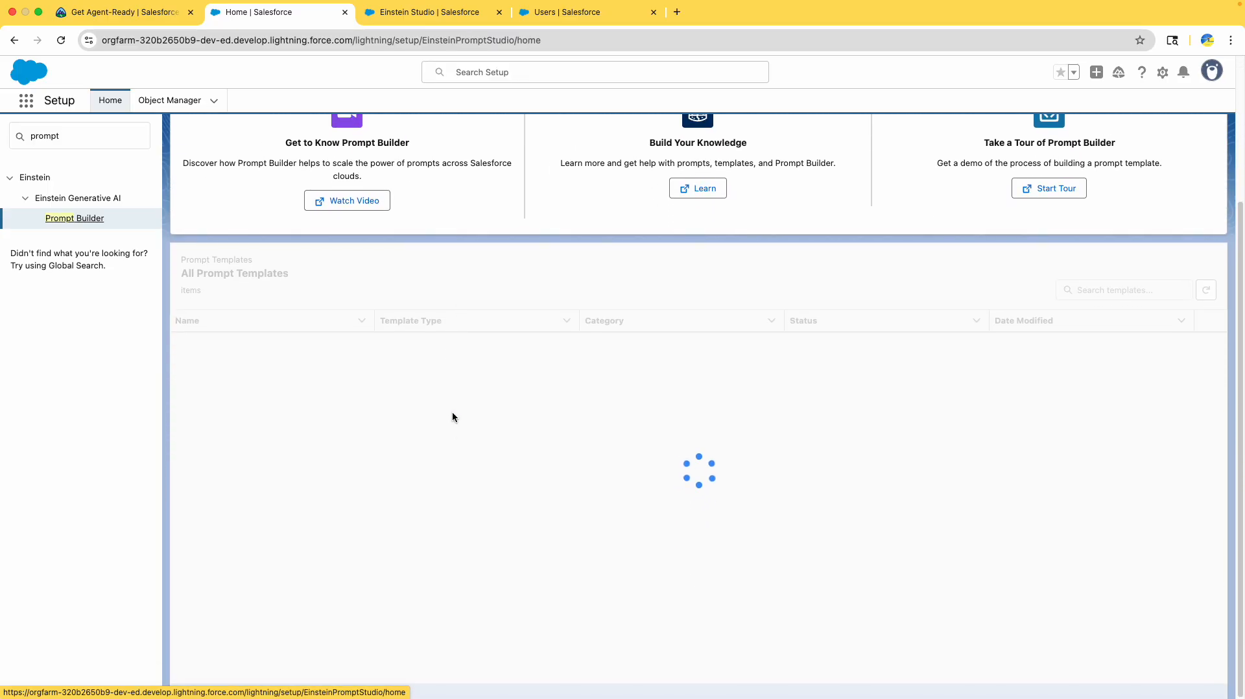
scroll(446, 399, down, 2)
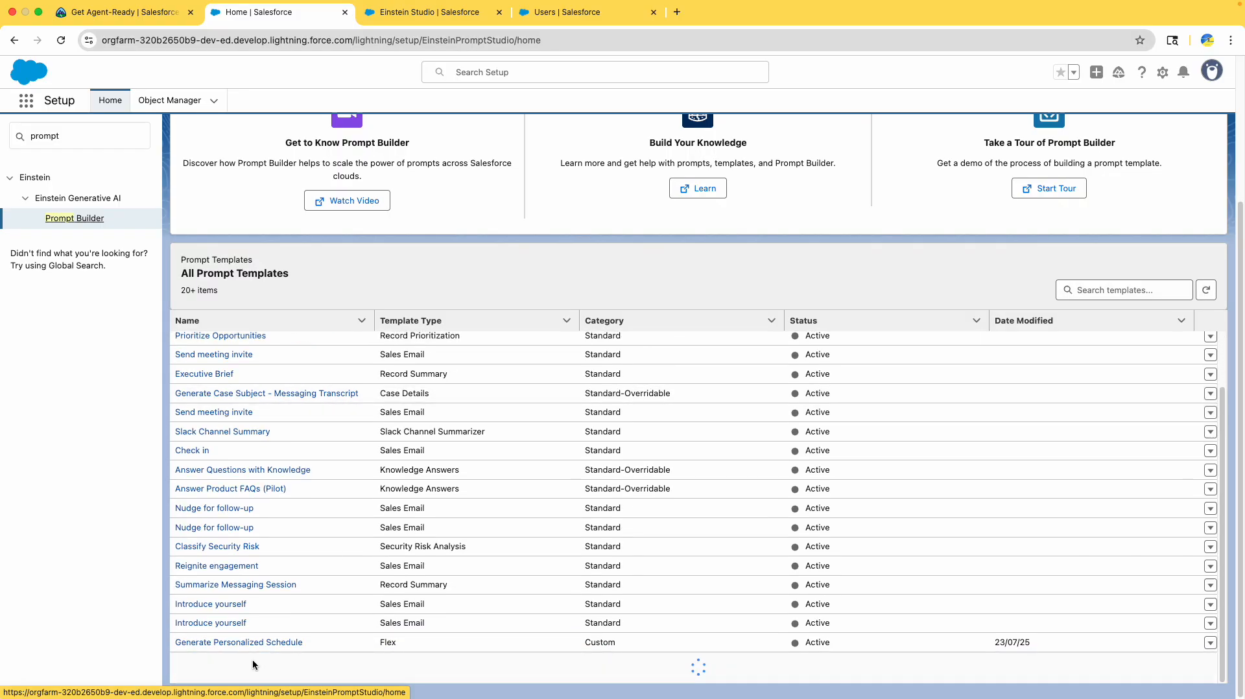
click(253, 642)
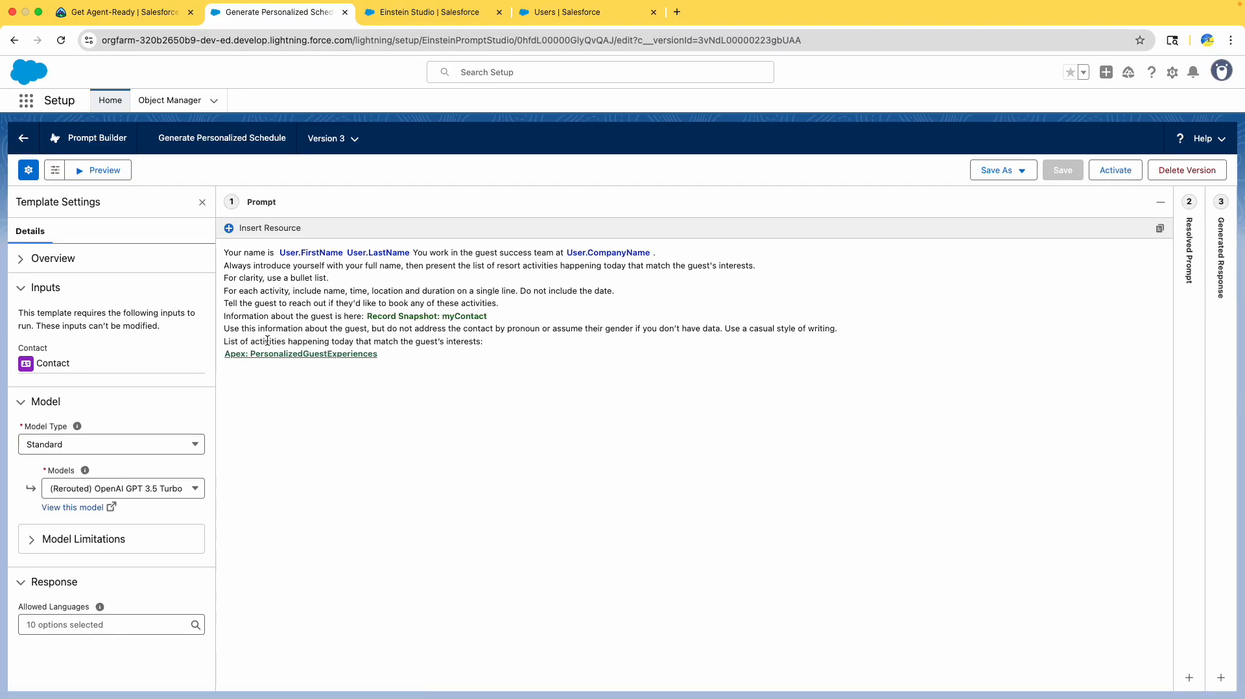
- Set the template's model type to Custom and select the Business Writing model
click(179, 489)
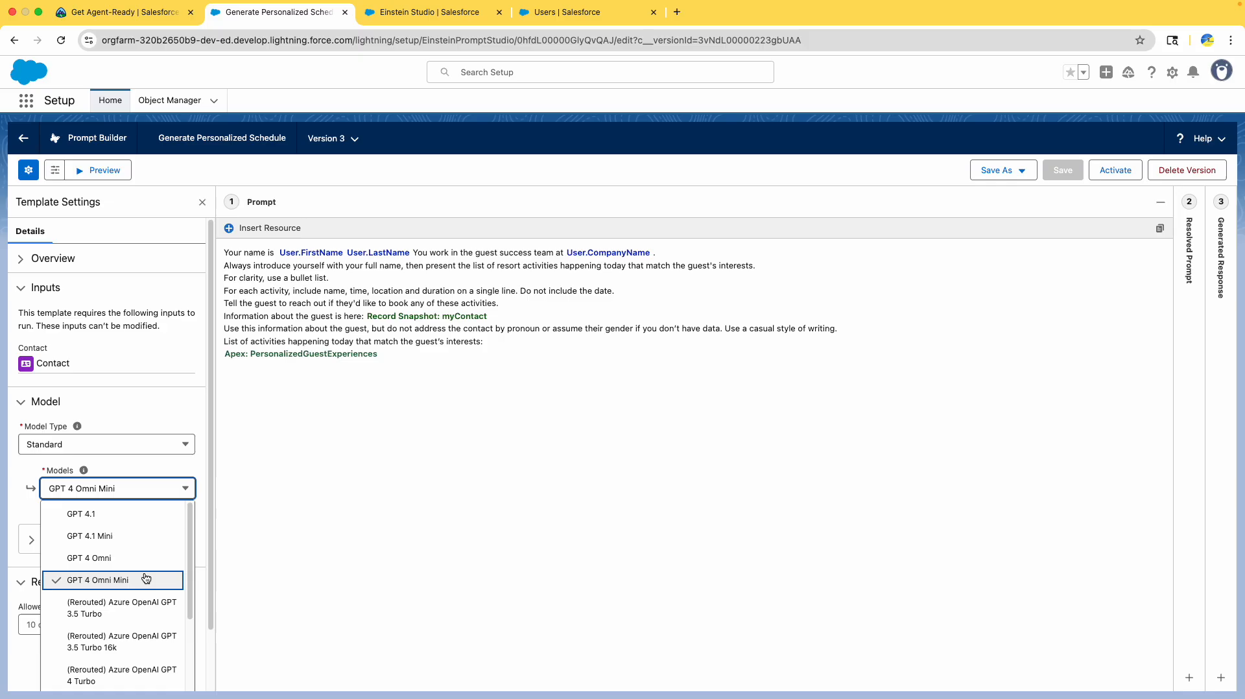
scroll(146, 570, down, 10)
scroll(146, 569, up, 8)
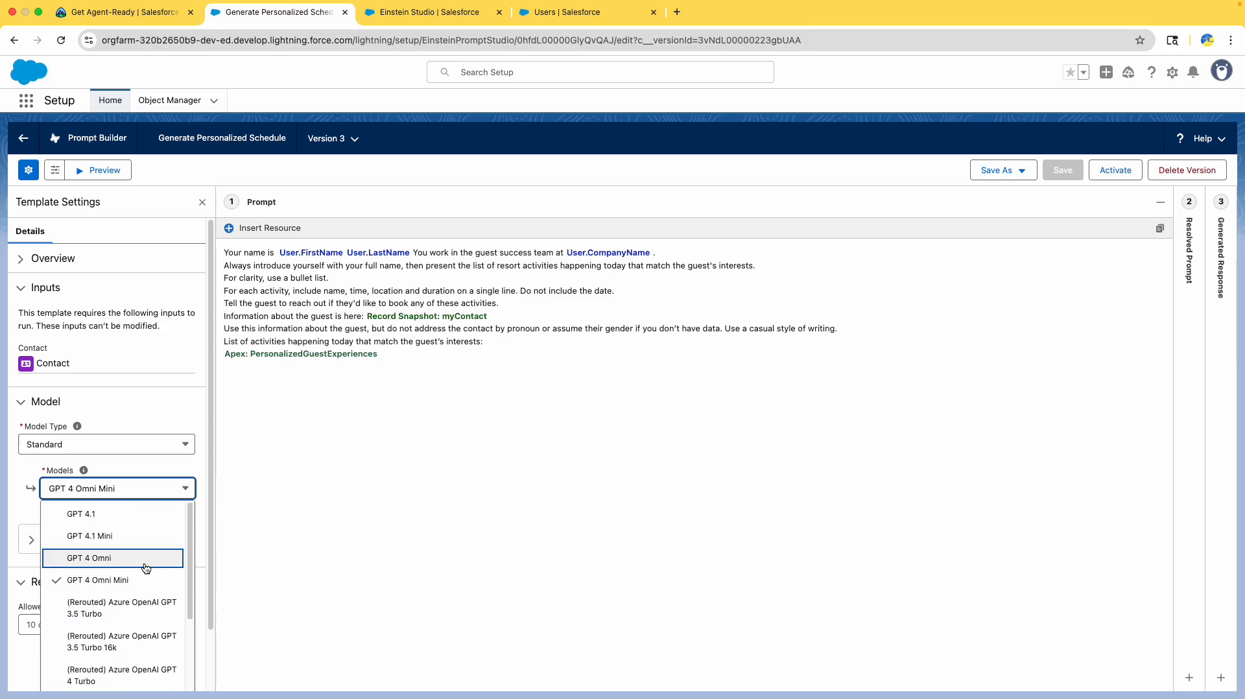
click(146, 13)
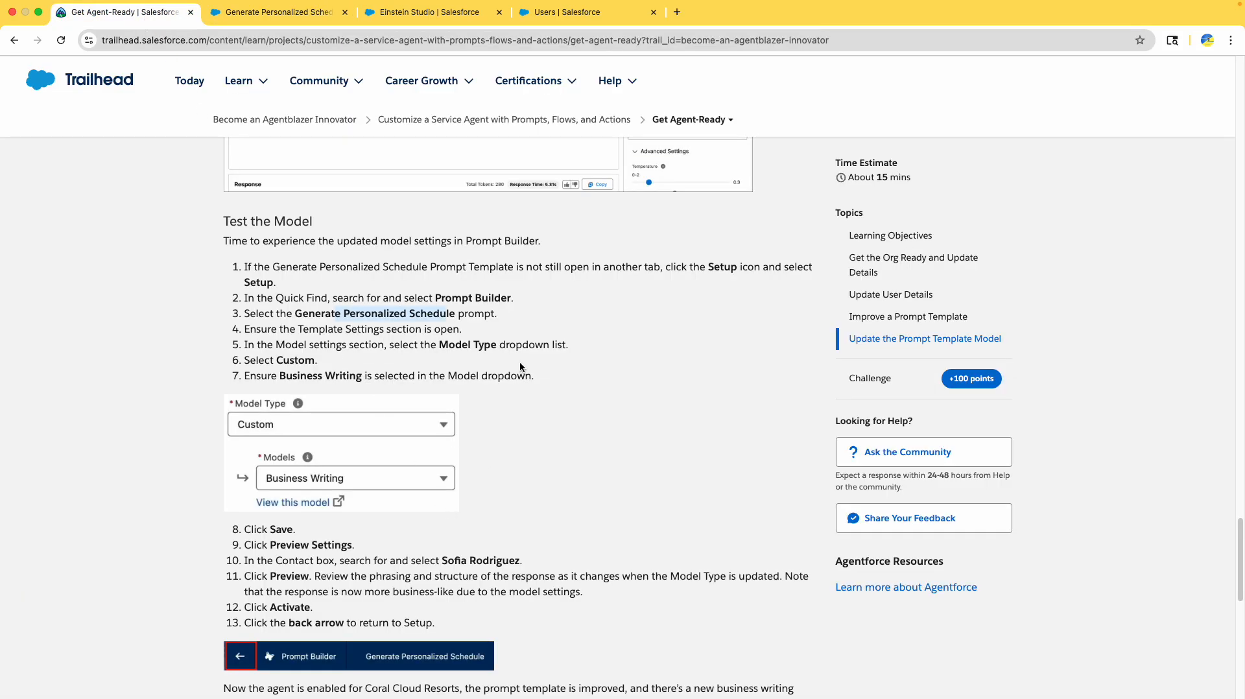
scroll(478, 366, down, 5)
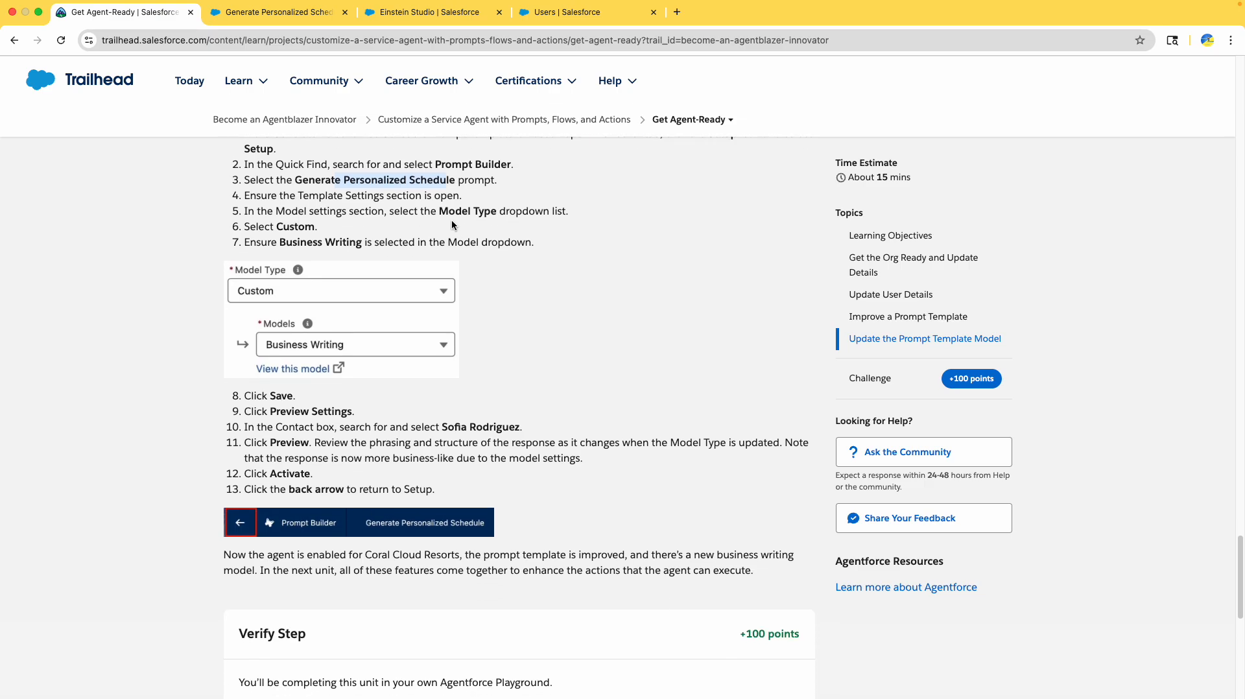
click(291, 13)
click(124, 446)
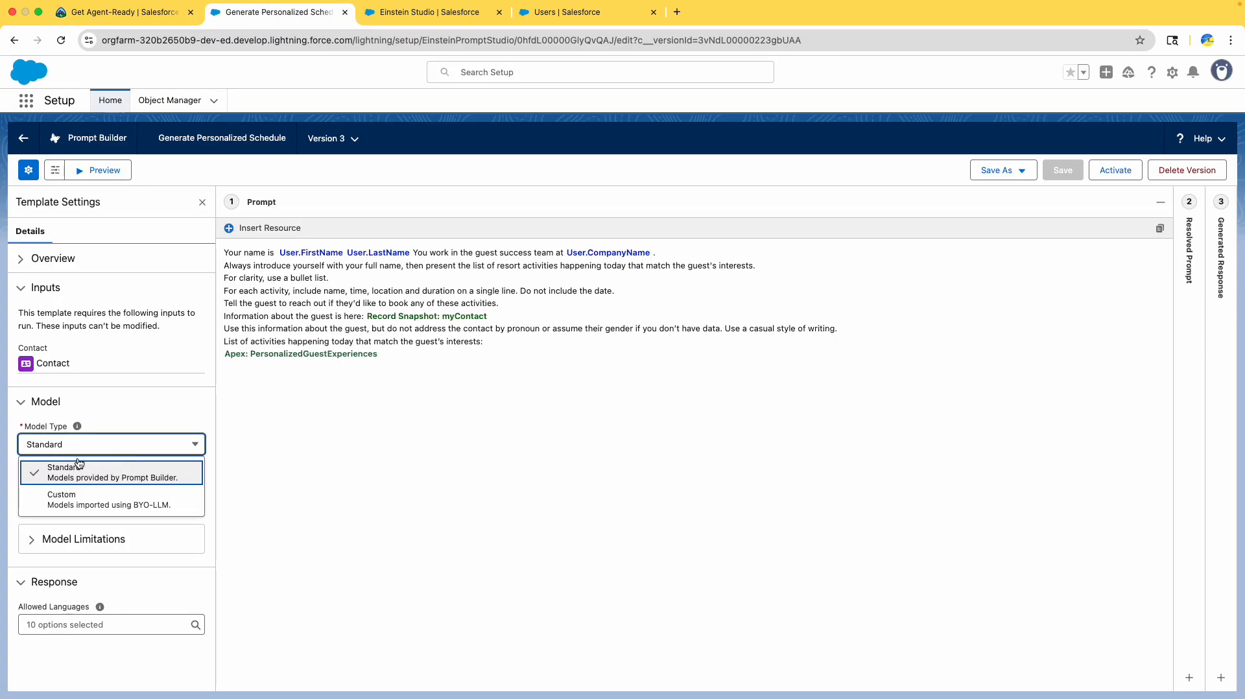
click(58, 496)
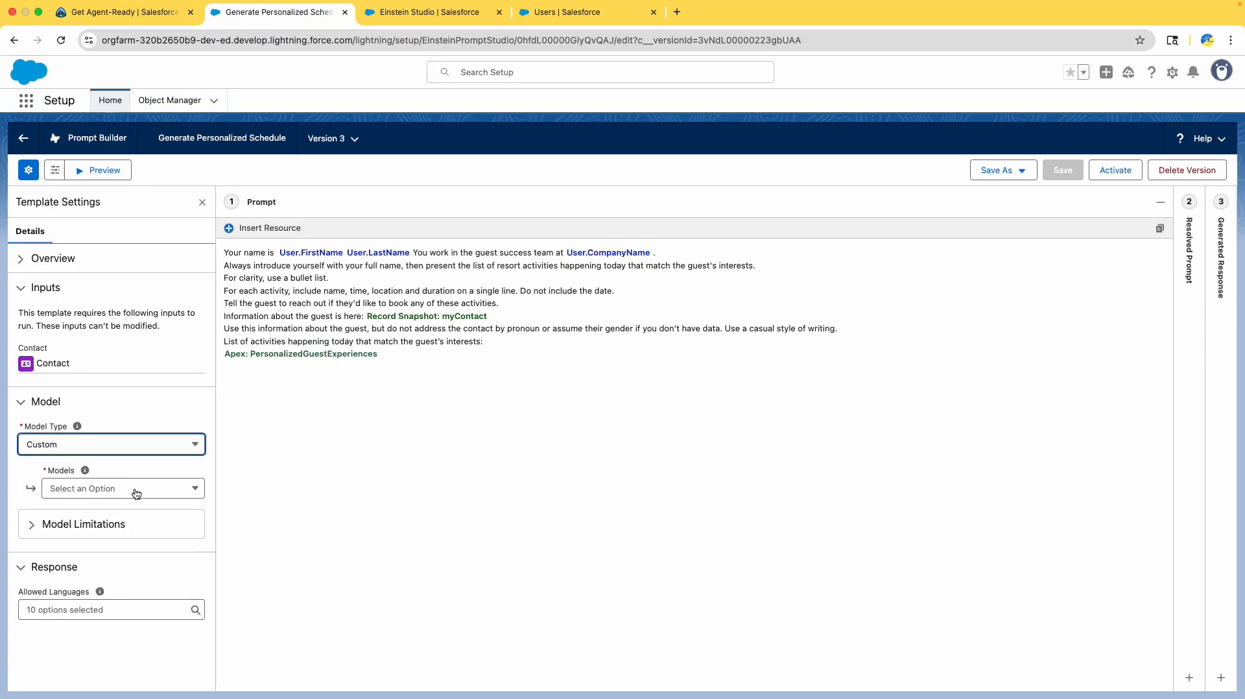
click(192, 489)
click(182, 489)
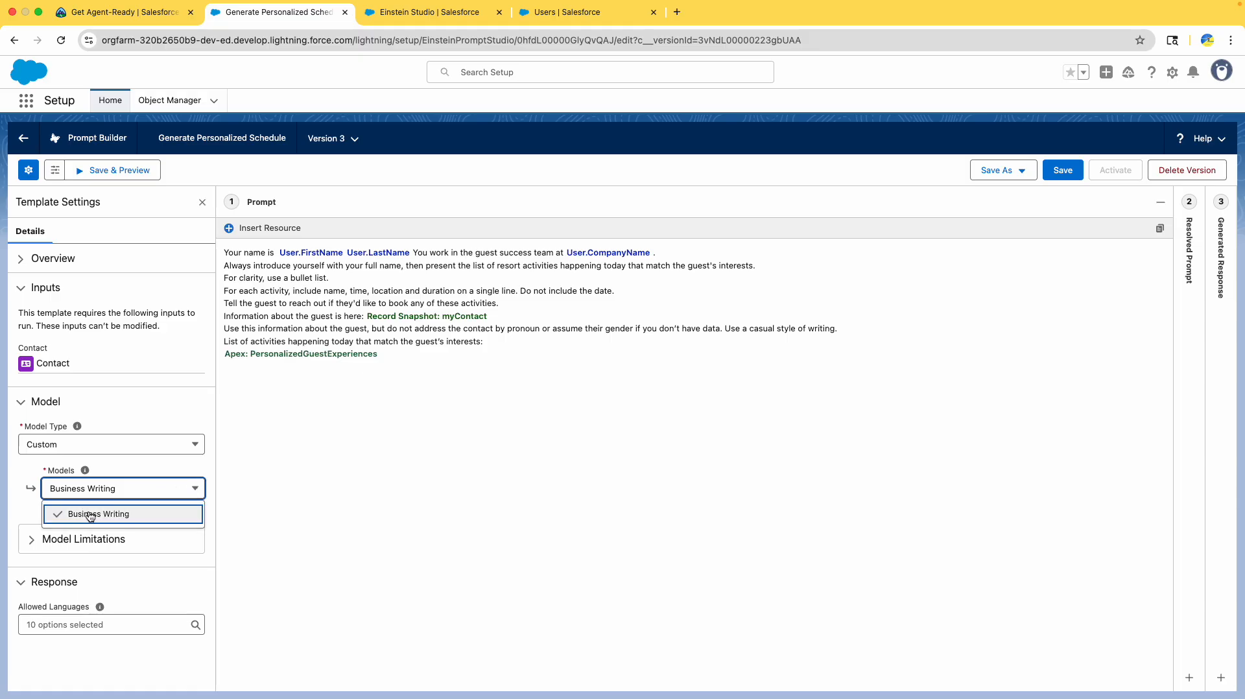
click(103, 497)
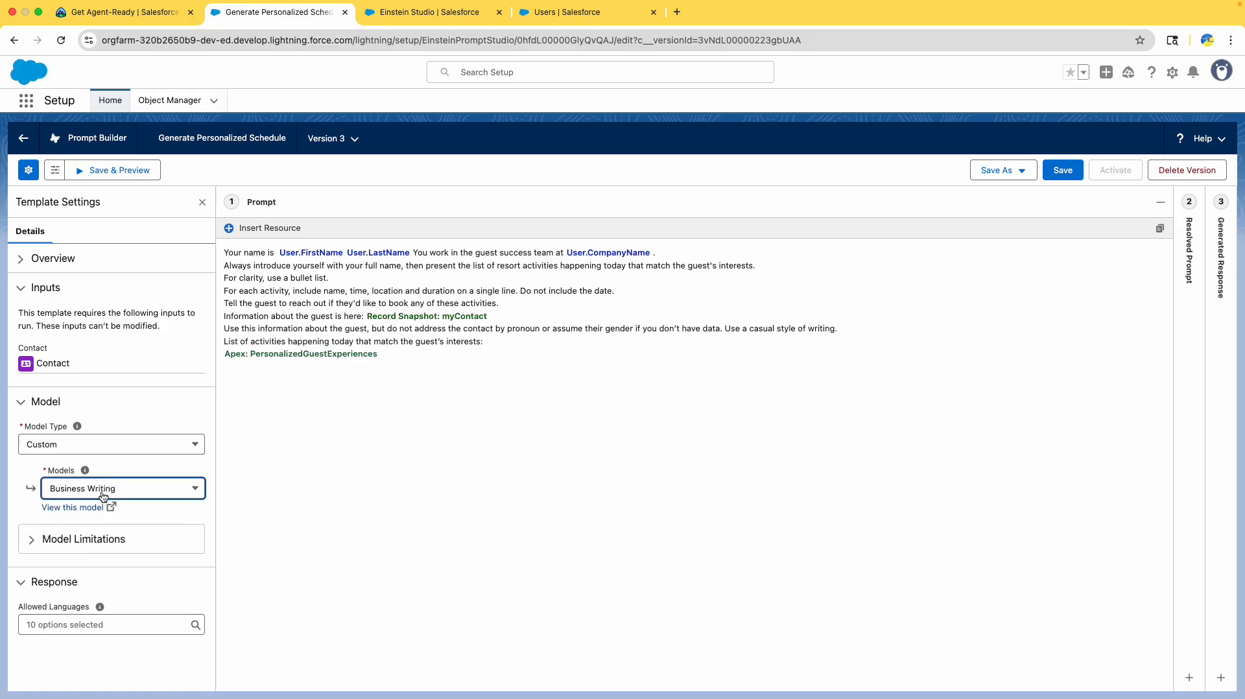
- Save the template and start a preview, searching for a contact with 'sof'
click(122, 13)
scroll(544, 436, down, 3)
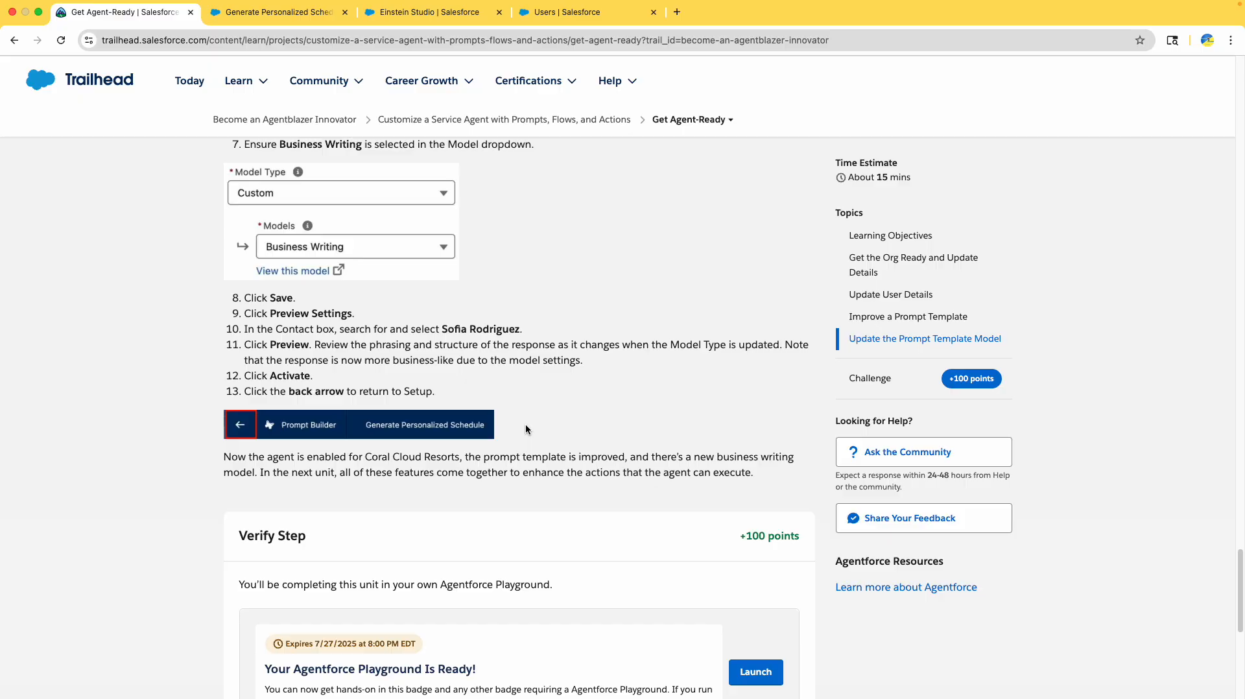
click(276, 12)
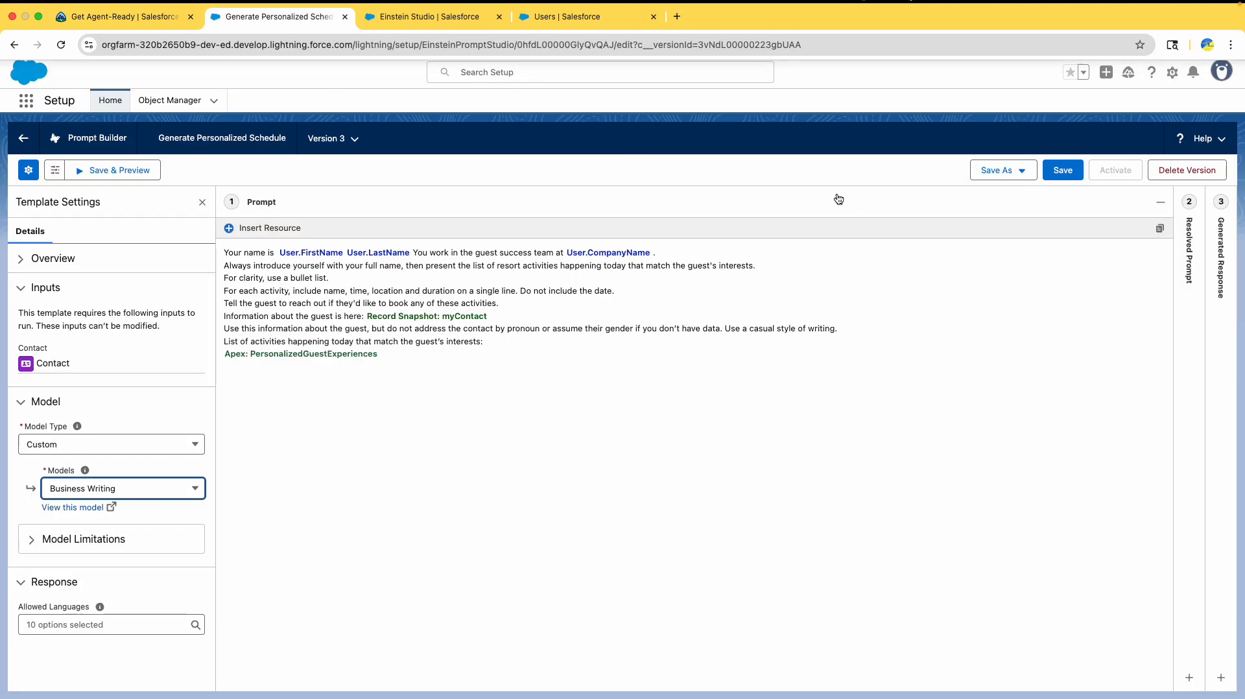
click(1063, 170)
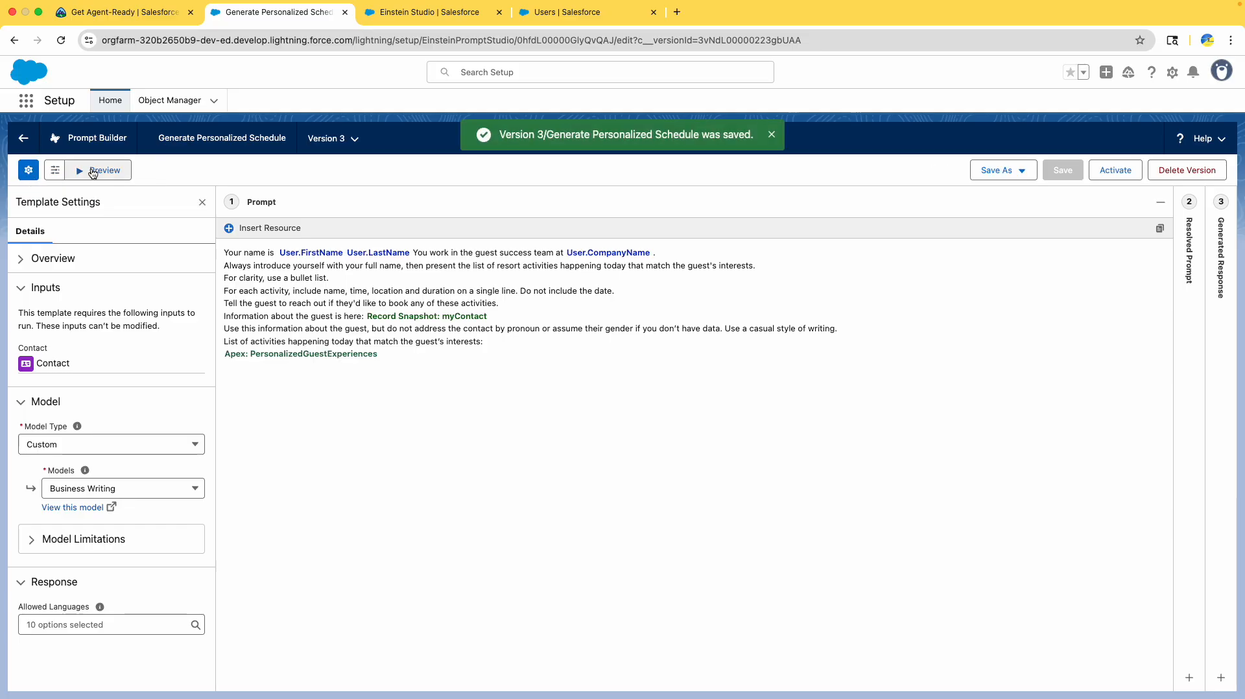
click(93, 172)
click(85, 273)
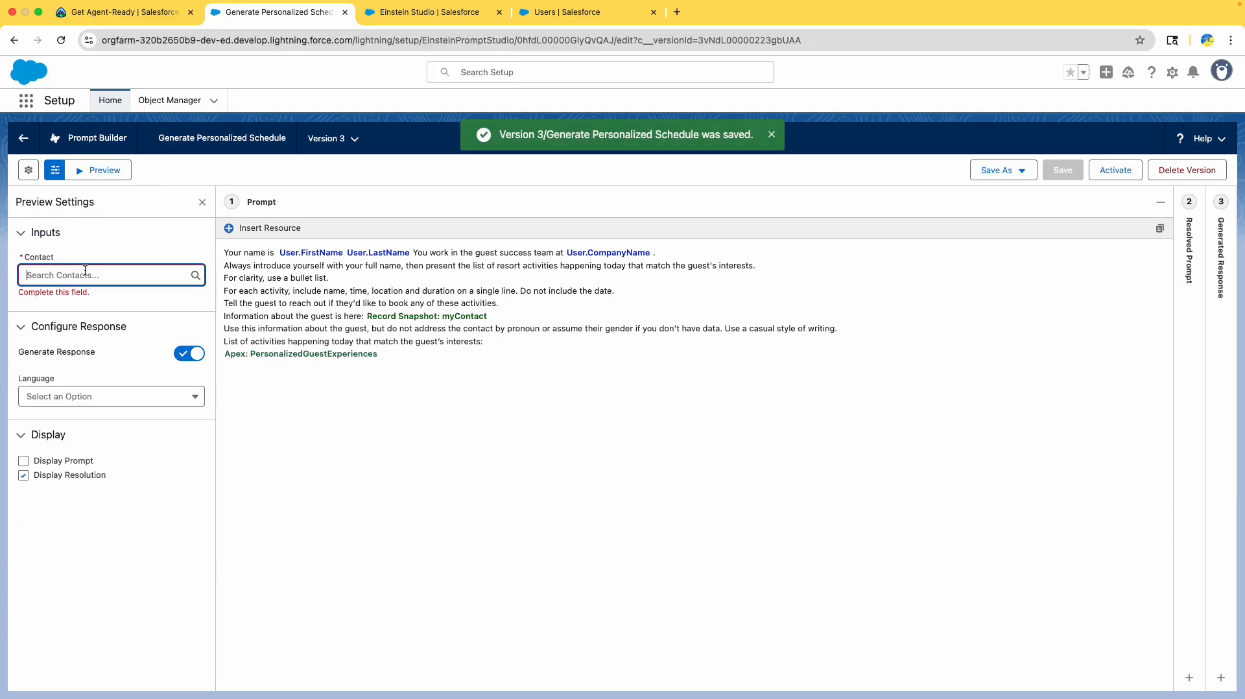
text(sof)
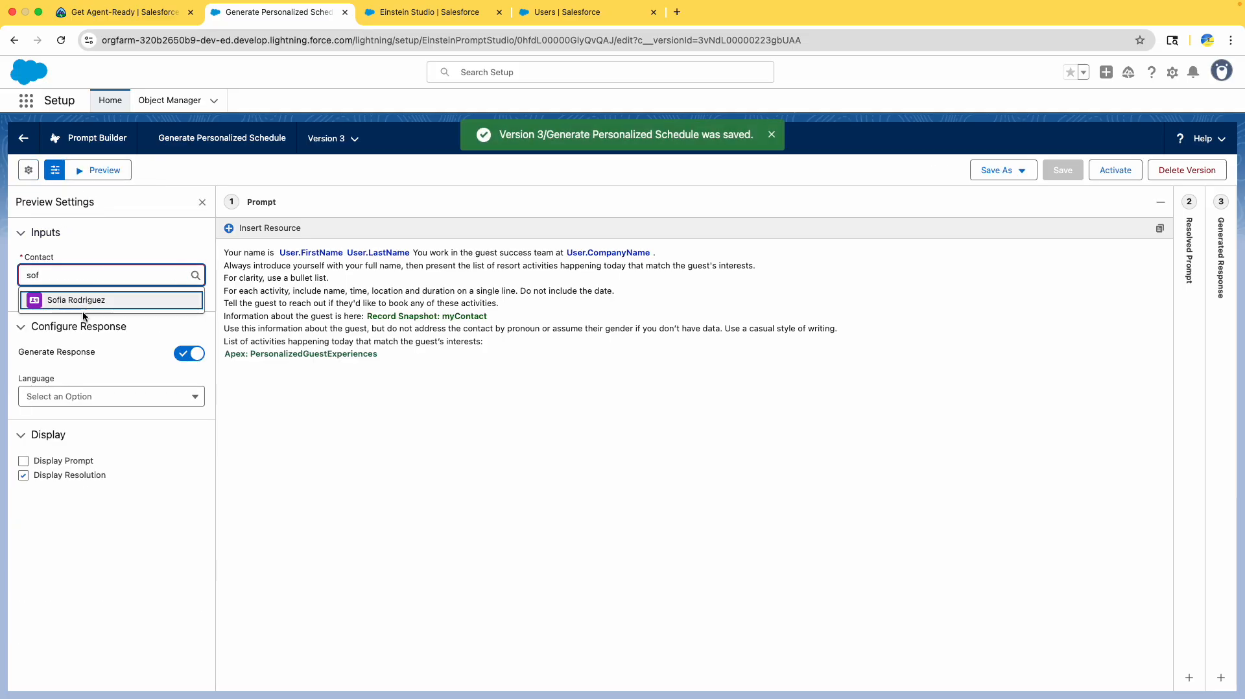
- Pick the guest contact and preview the Generate Personalized Schedule prompt's response
click(75, 297)
click(91, 11)
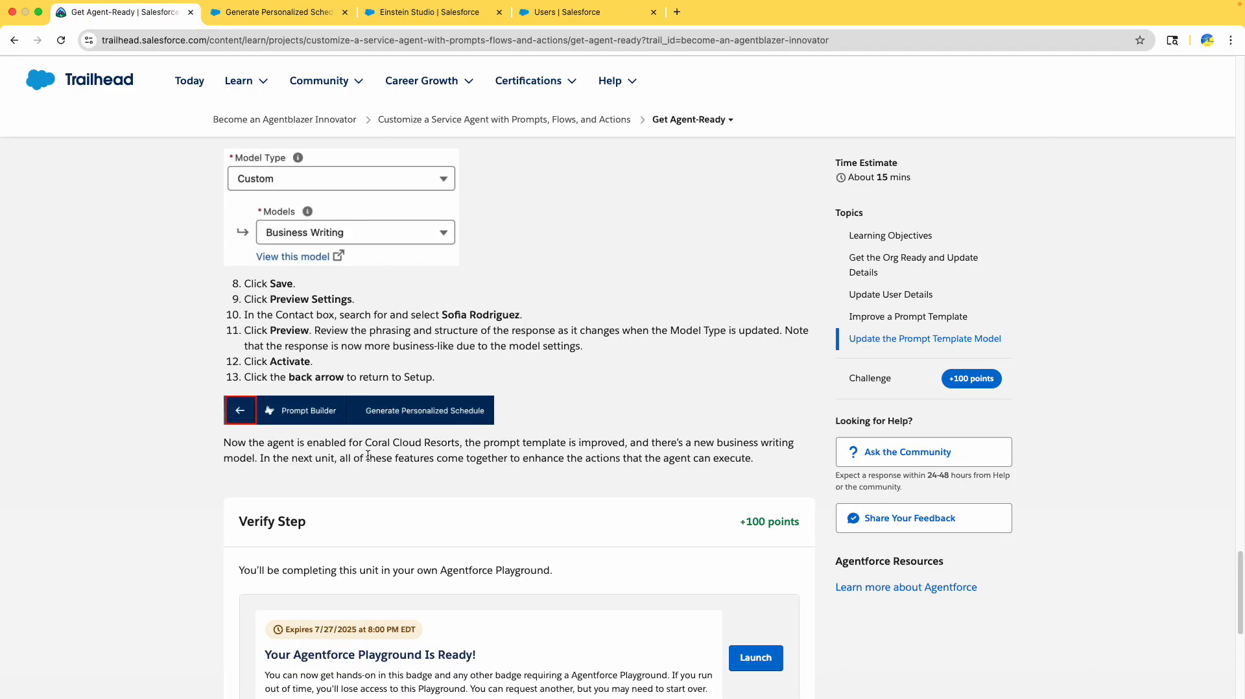
scroll(363, 259, down, 5)
mouse_move(296, 82)
click(250, 11)
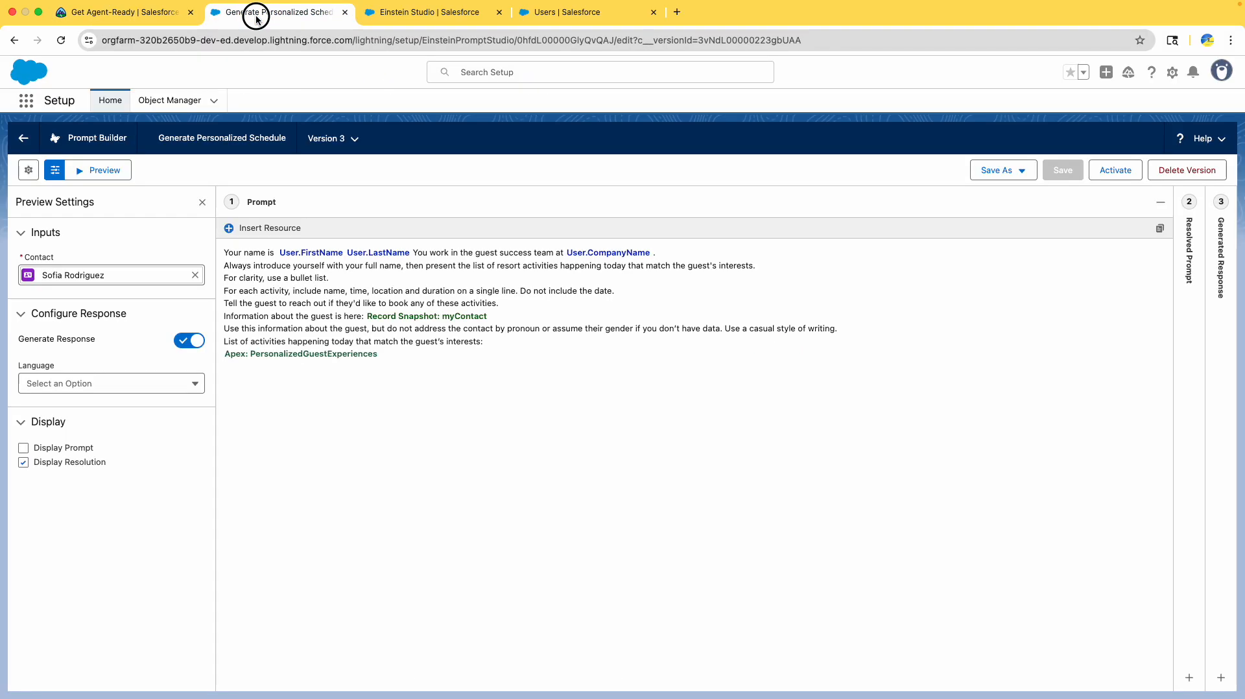
click(114, 174)
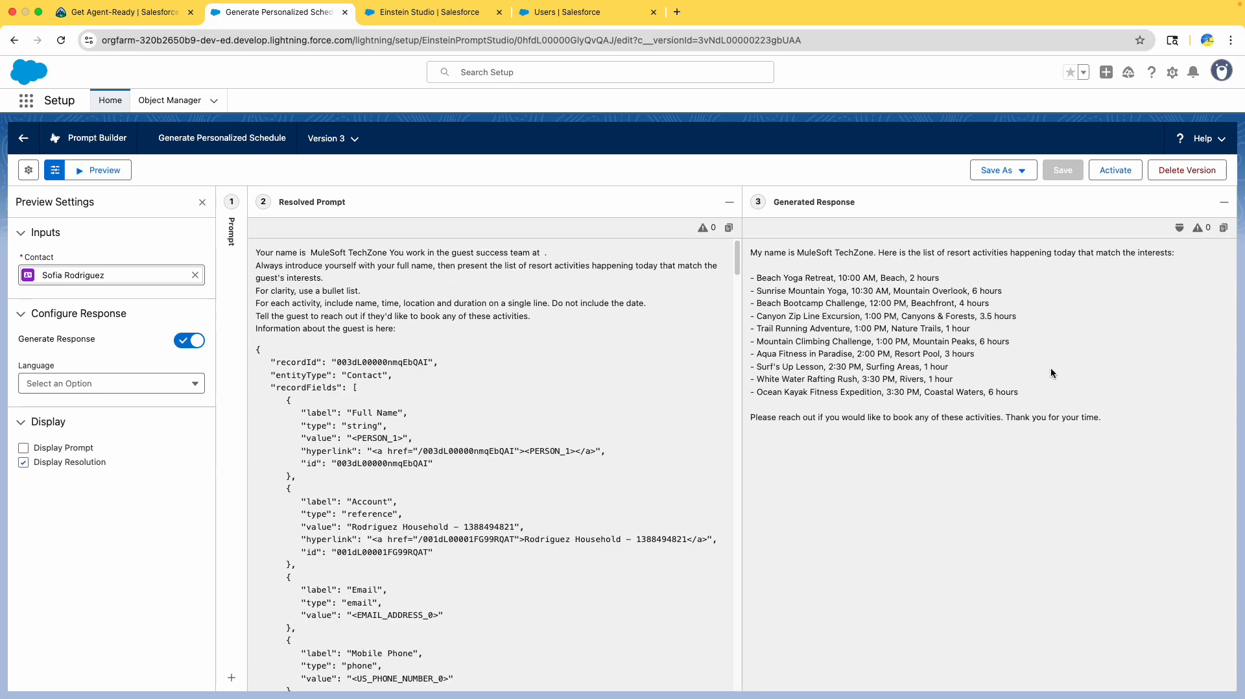
- Compare the activity bullet list with step 11's business-like response note, then activate version 3
drag(1103, 423, 736, 251)
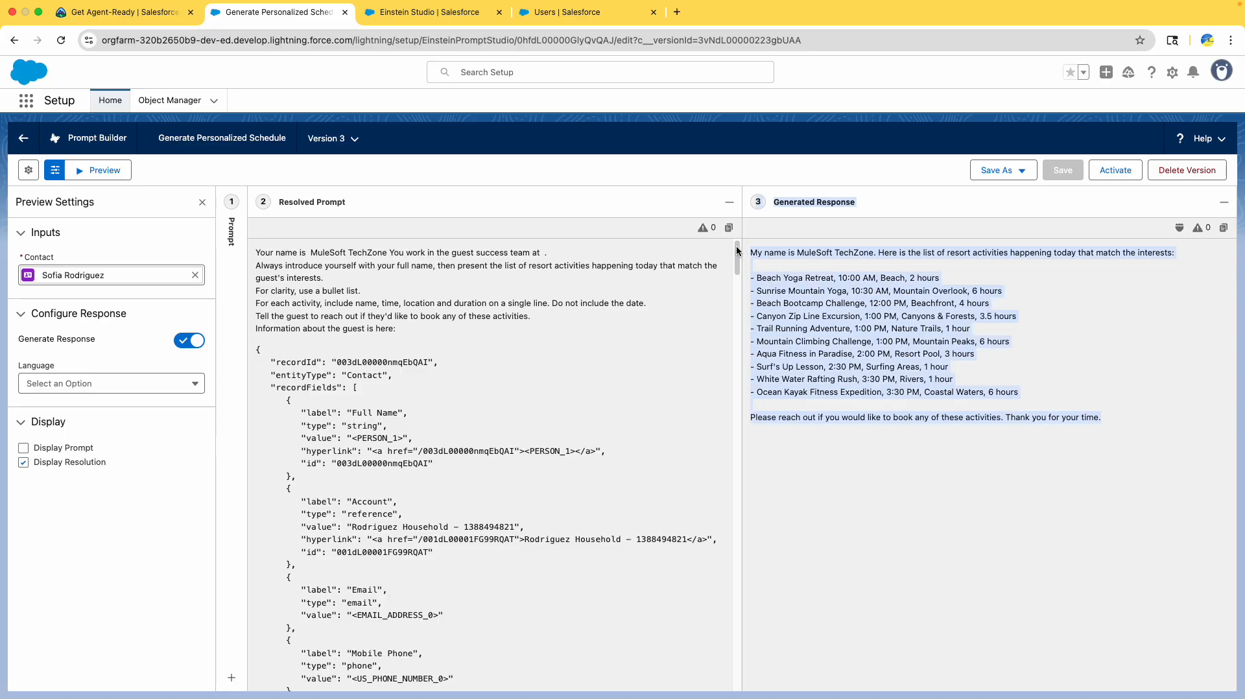
click(942, 344)
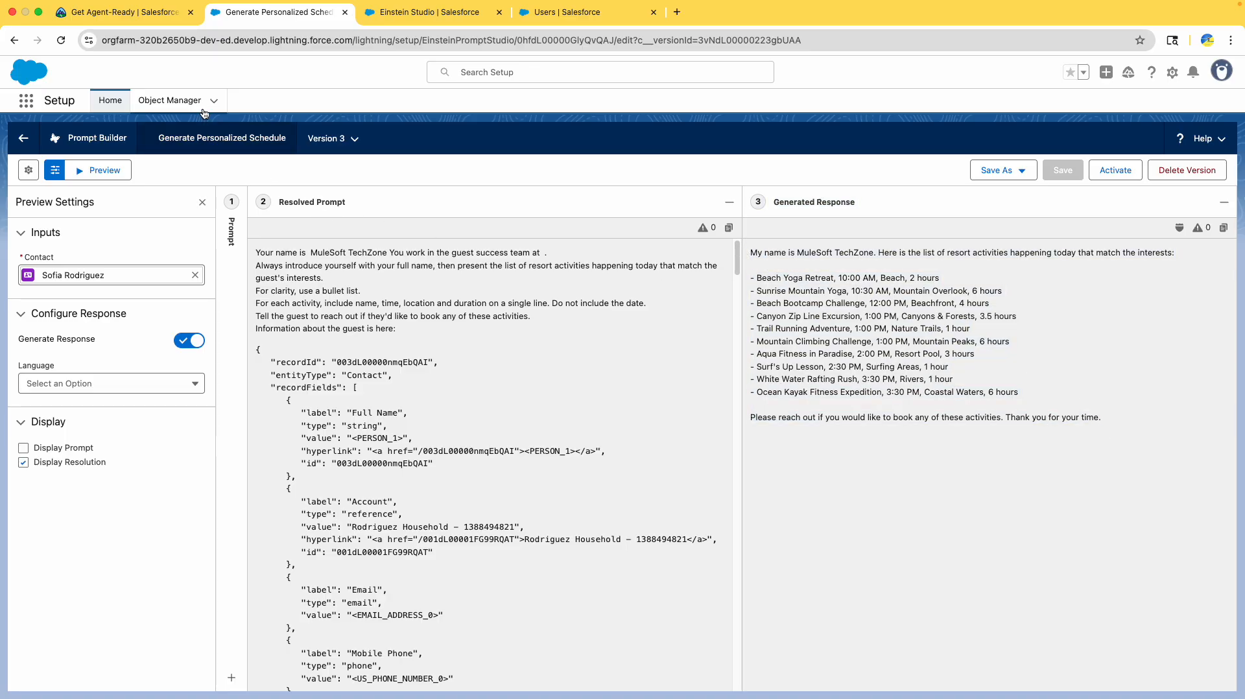
click(60, 8)
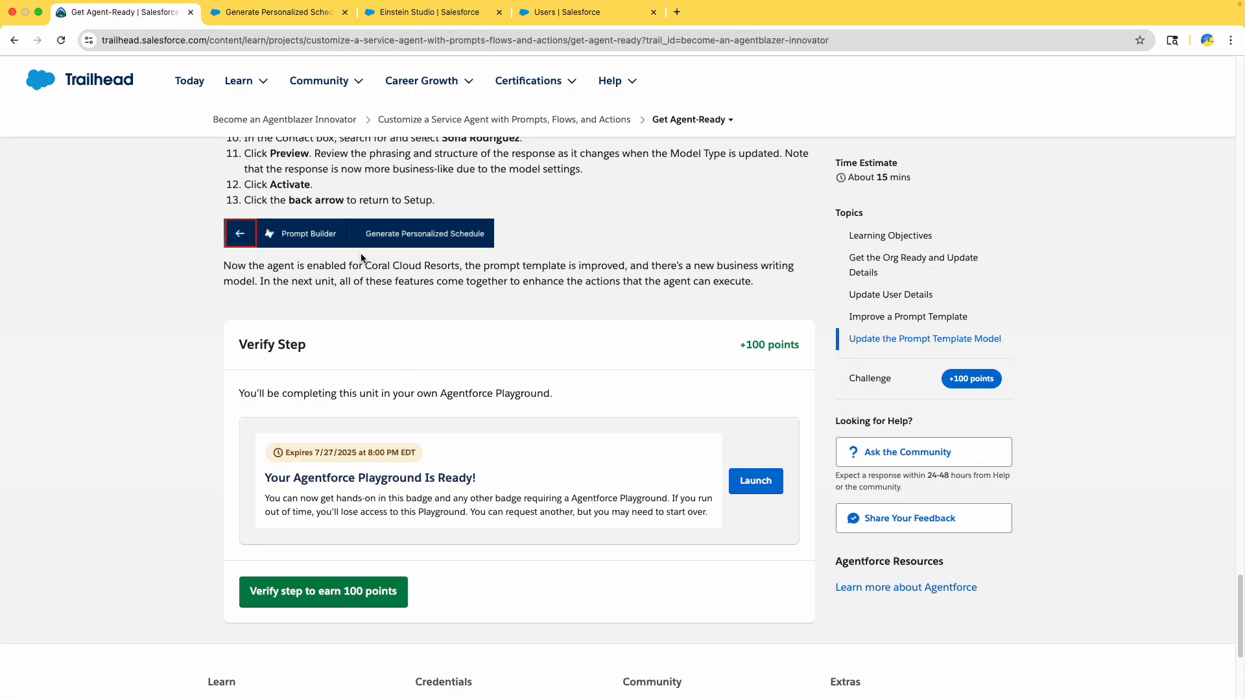
scroll(328, 181, up, 1)
drag(556, 185, 583, 201)
double_click(760, 187)
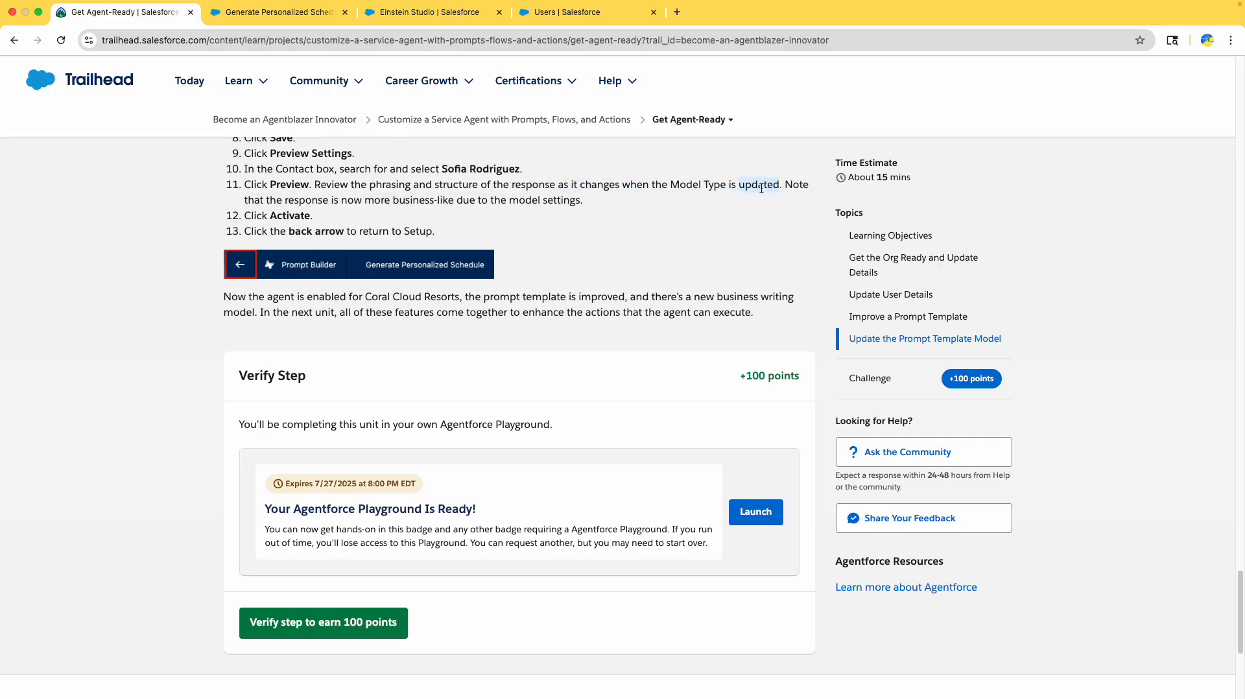
drag(284, 201, 582, 200)
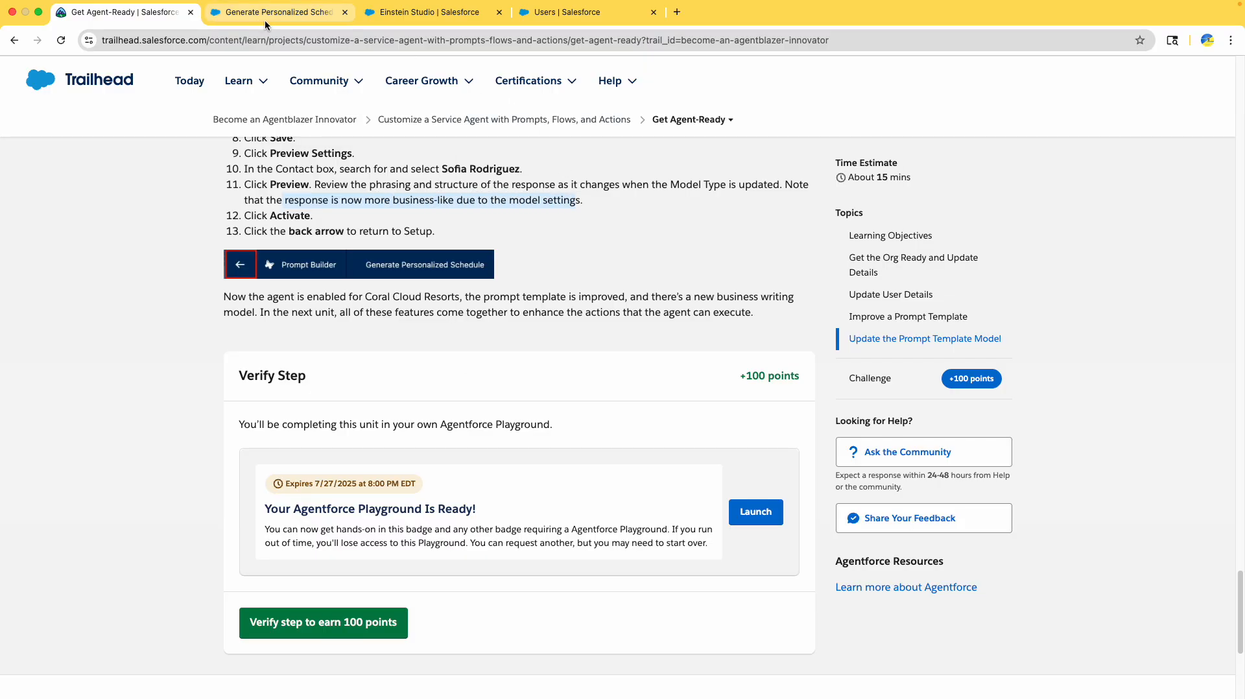
click(259, 19)
drag(947, 367, 814, 251)
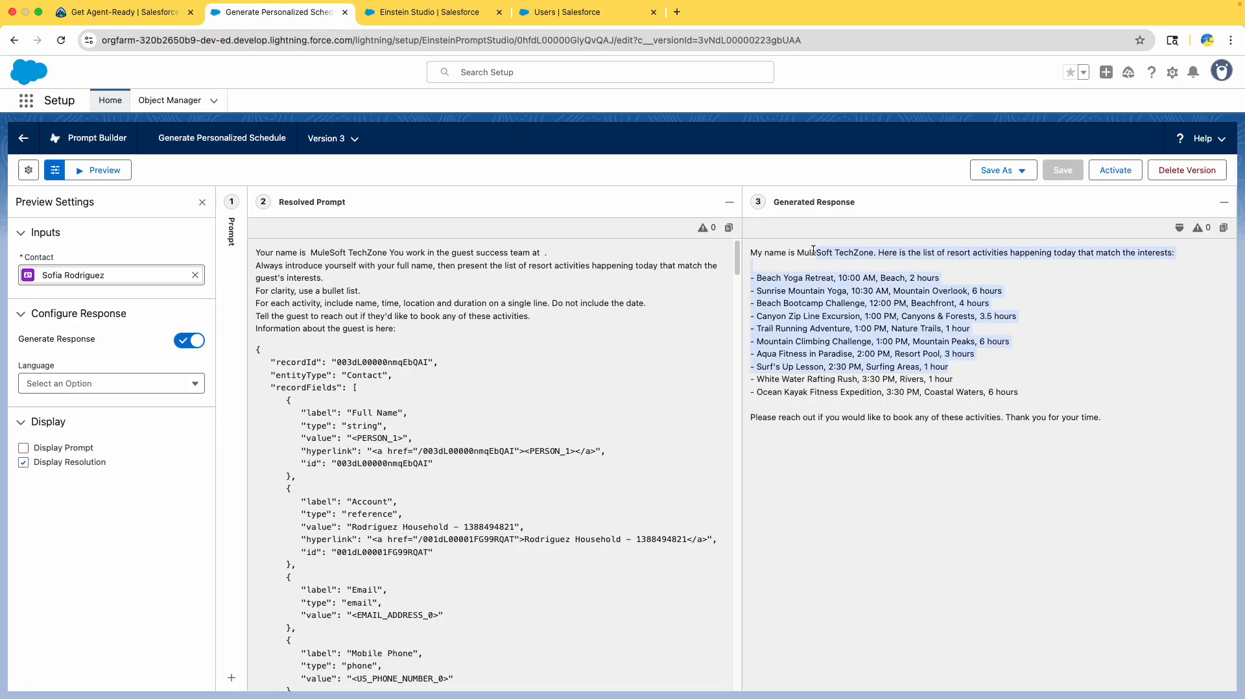
click(818, 262)
click(194, 20)
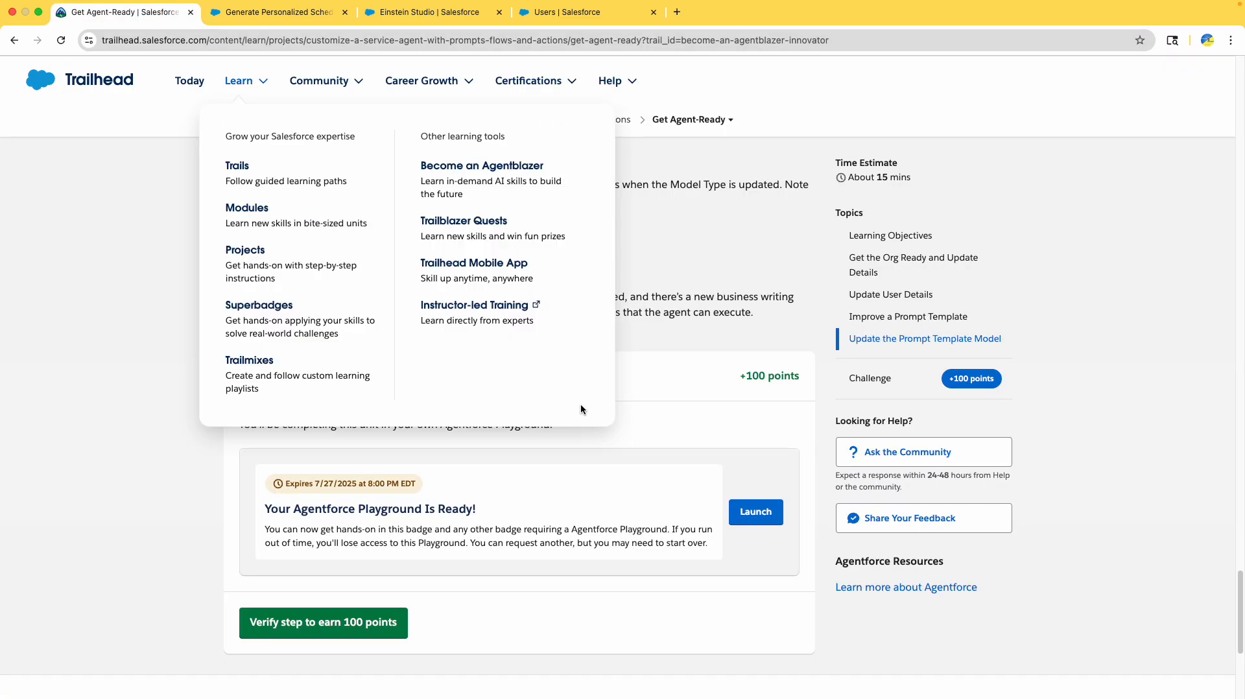
click(579, 289)
click(209, 15)
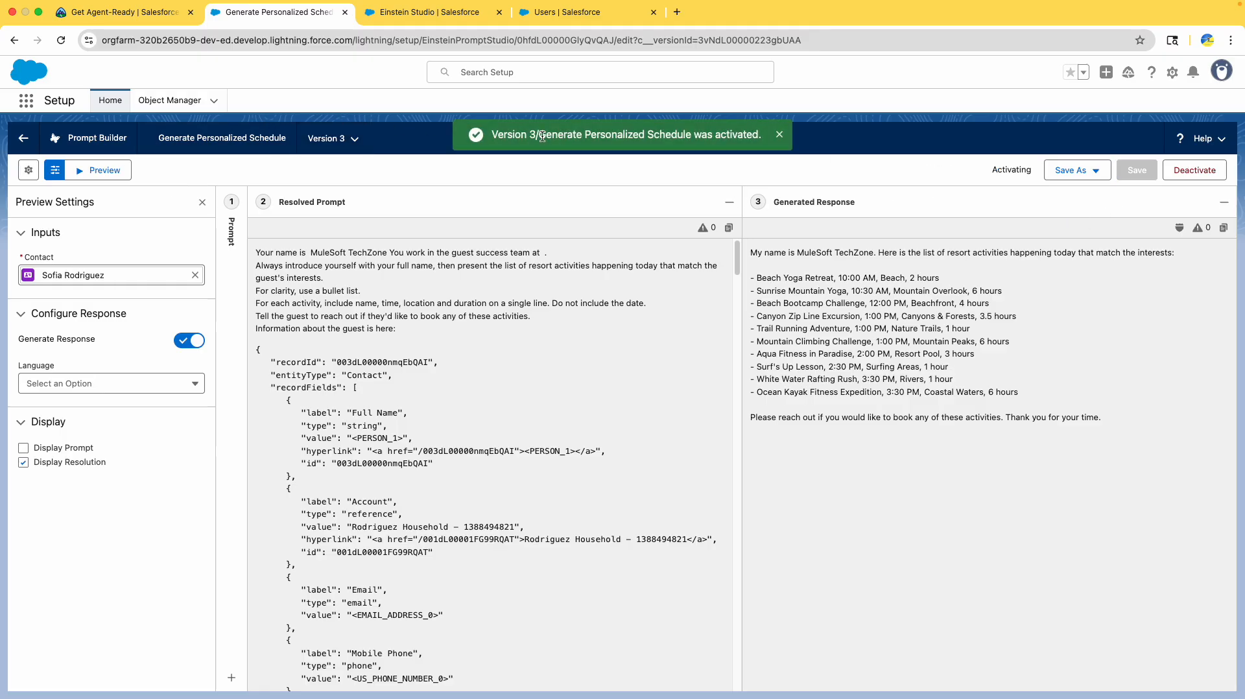
- Verify Get Agent-Ready for 100 points and continue to Update a Flow, Agent Action, and Topic
click(23, 137)
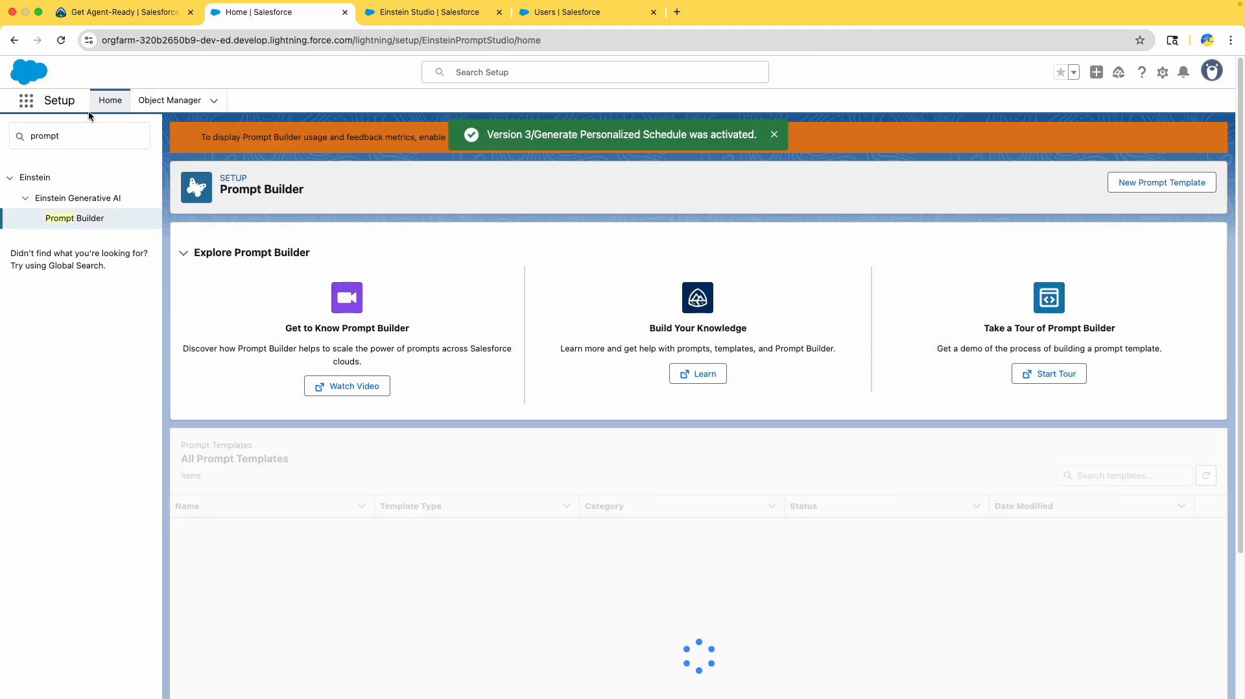
click(120, 12)
drag(367, 299, 470, 326)
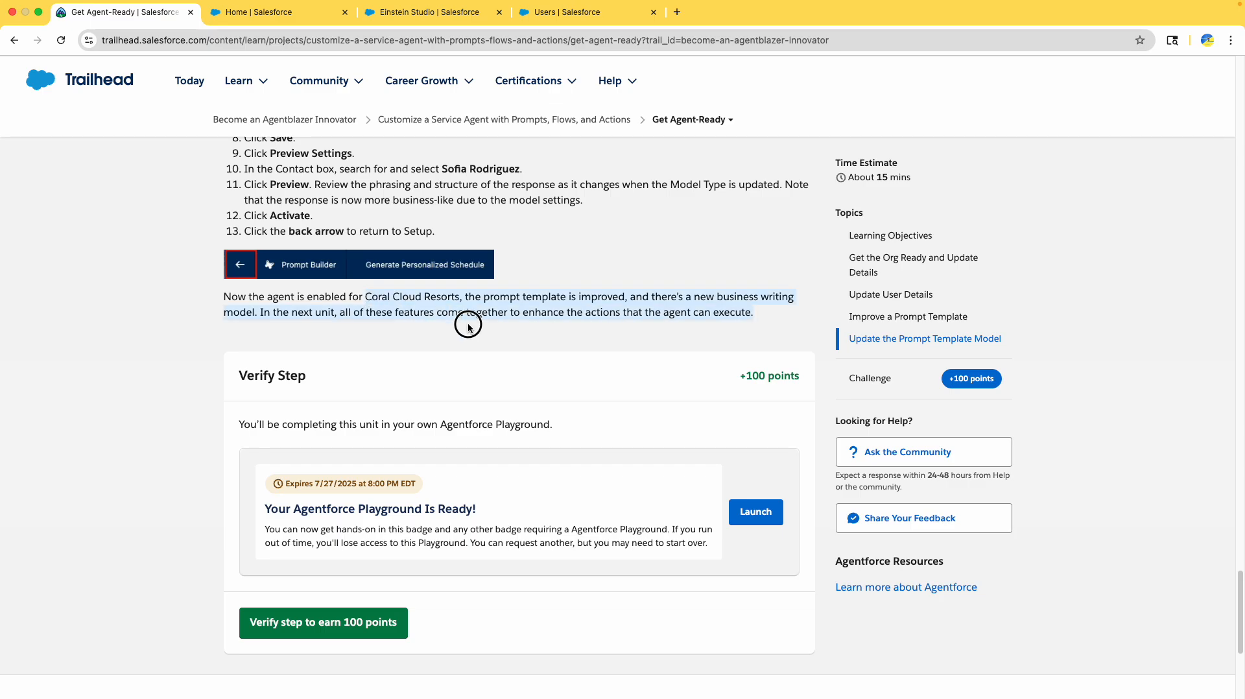
scroll(469, 326, down, 3)
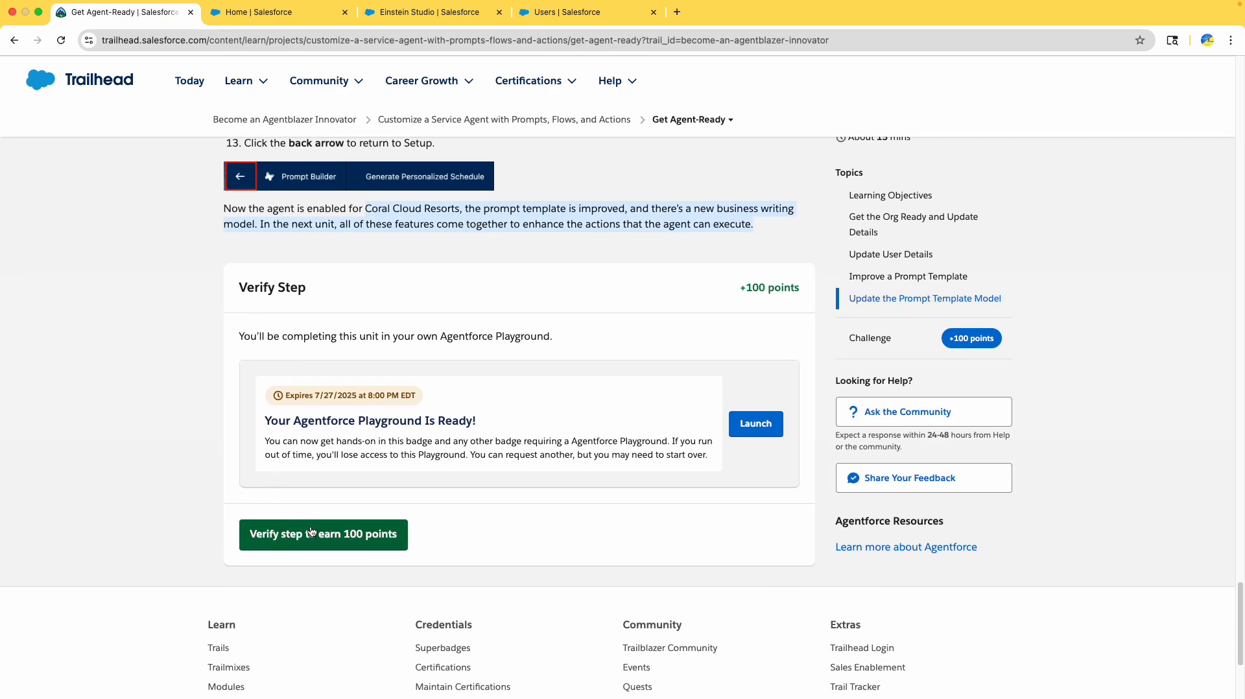
click(334, 535)
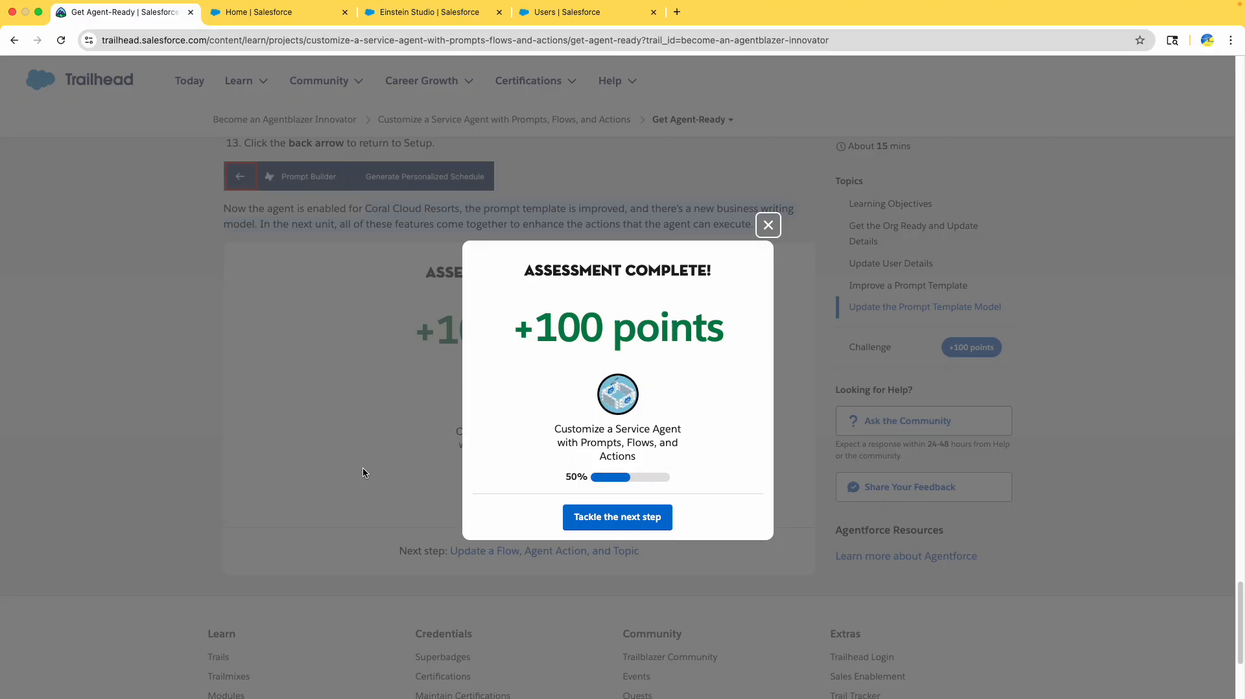
click(585, 516)
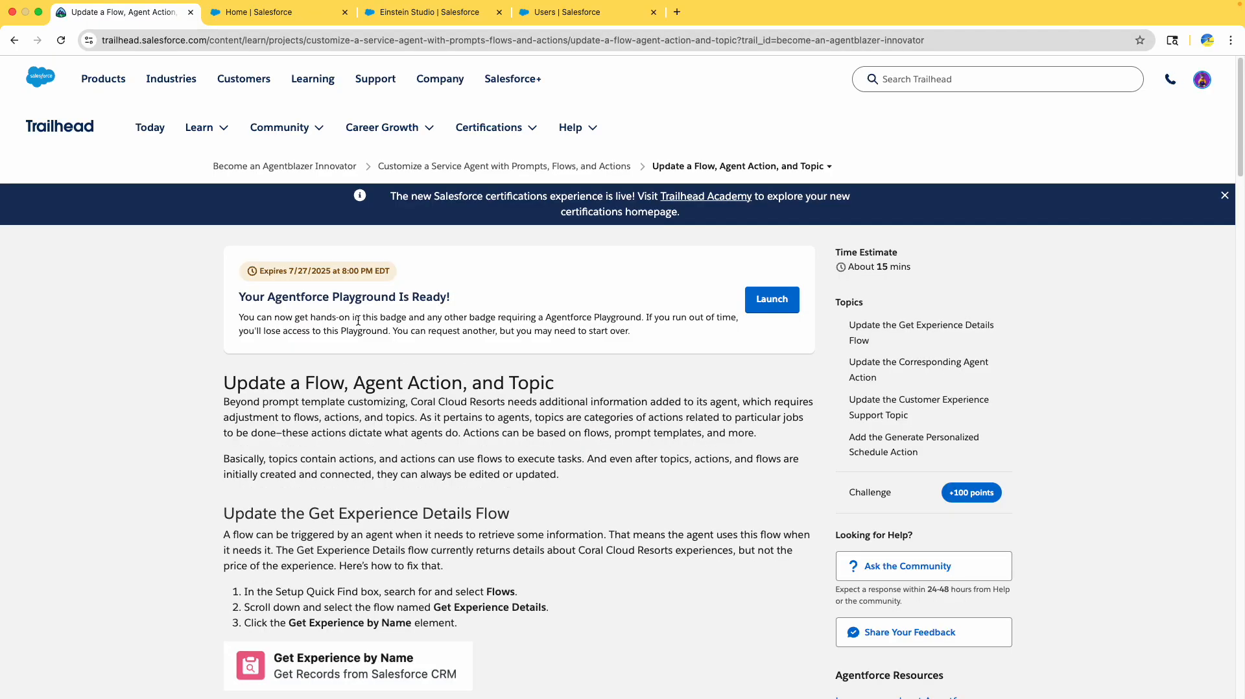
- Launch a new Agentforce Playground and close the old Home, Einstein Studio and Users tabs
click(771, 299)
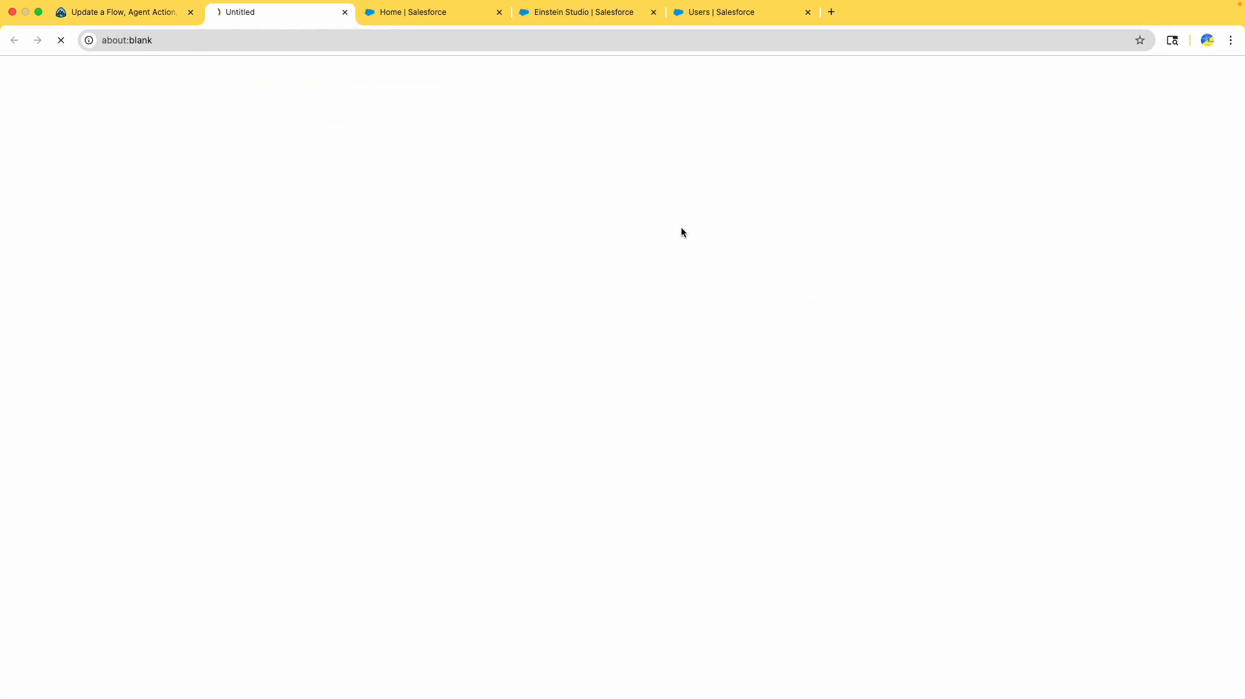
click(501, 11)
click(501, 11)
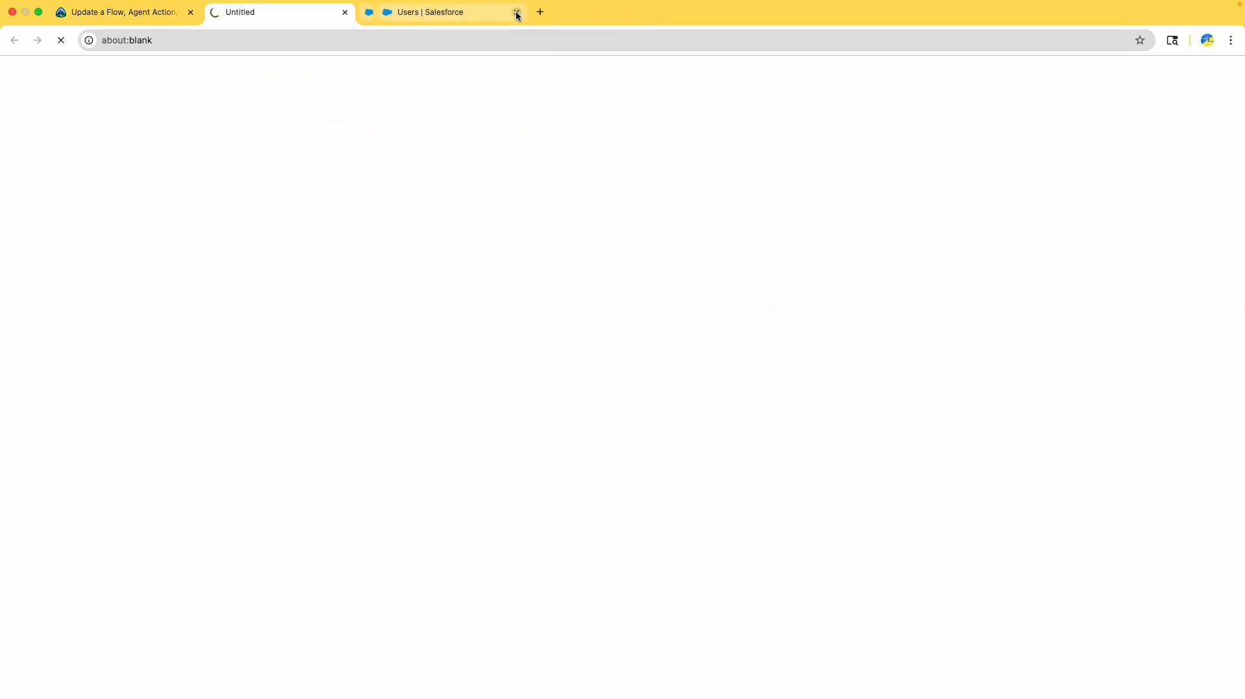
click(500, 12)
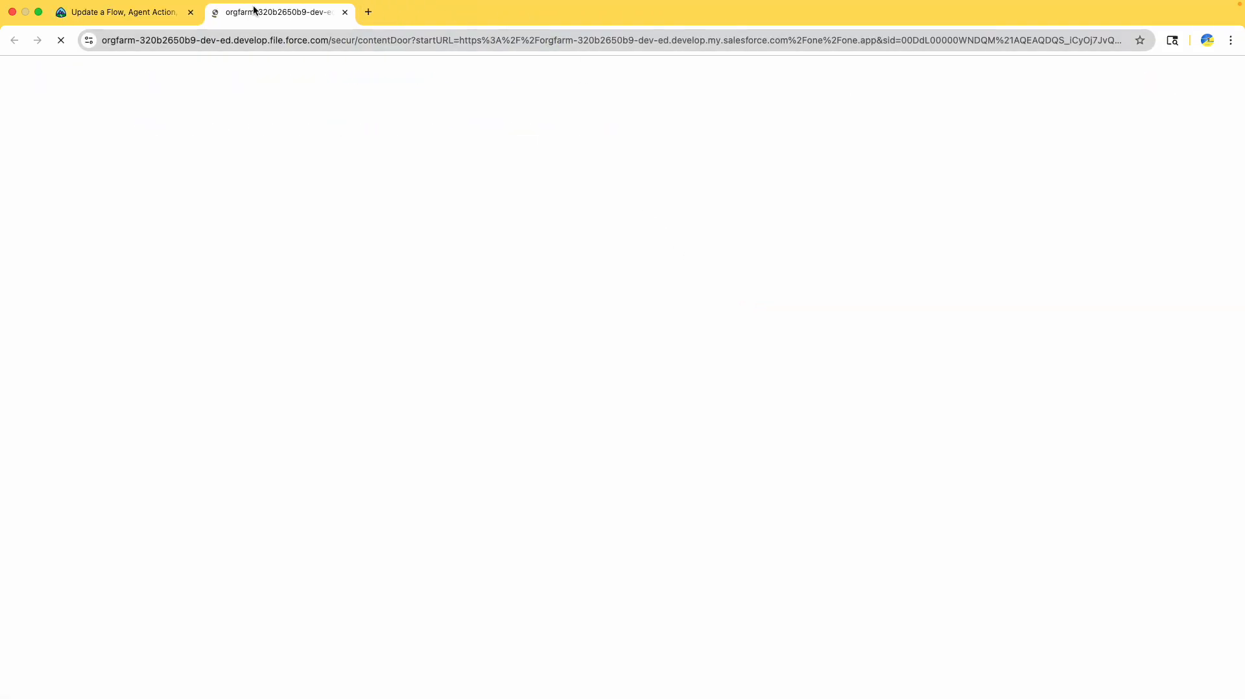
click(104, 24)
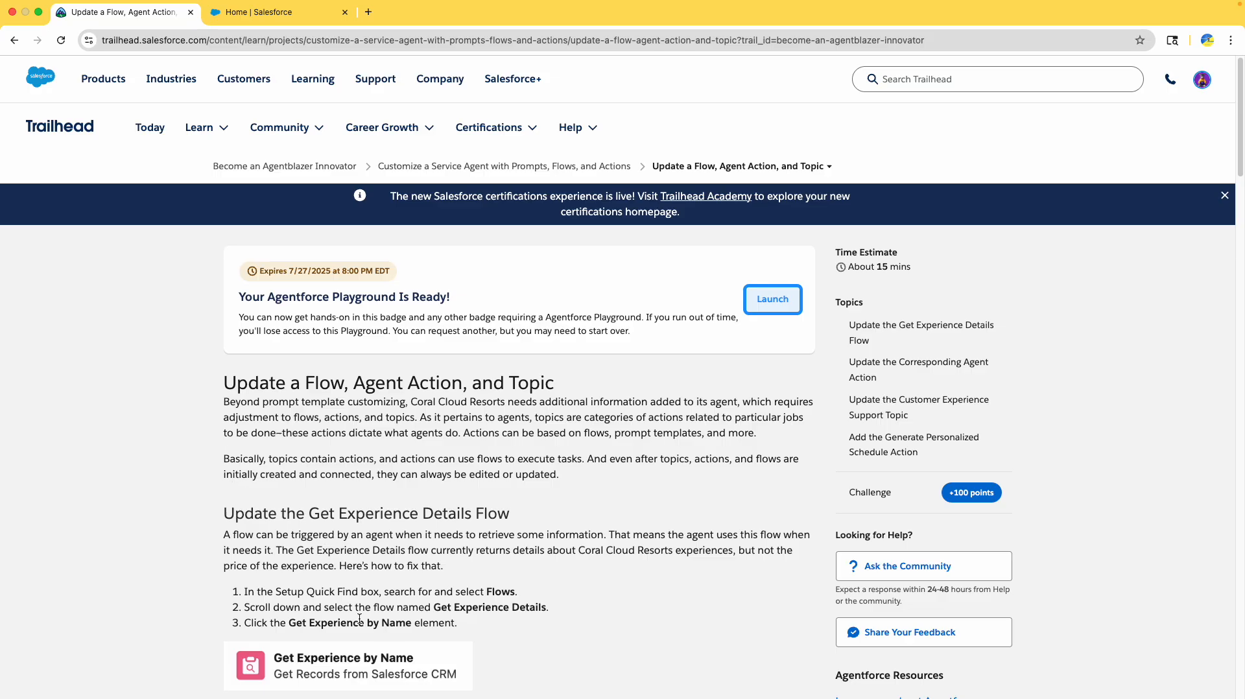
- Review the Update a Flow, Agent Action, and Topic unit, then return to Coral Cloud Resorts home
scroll(359, 620, down, 3)
scroll(362, 616, up, 2)
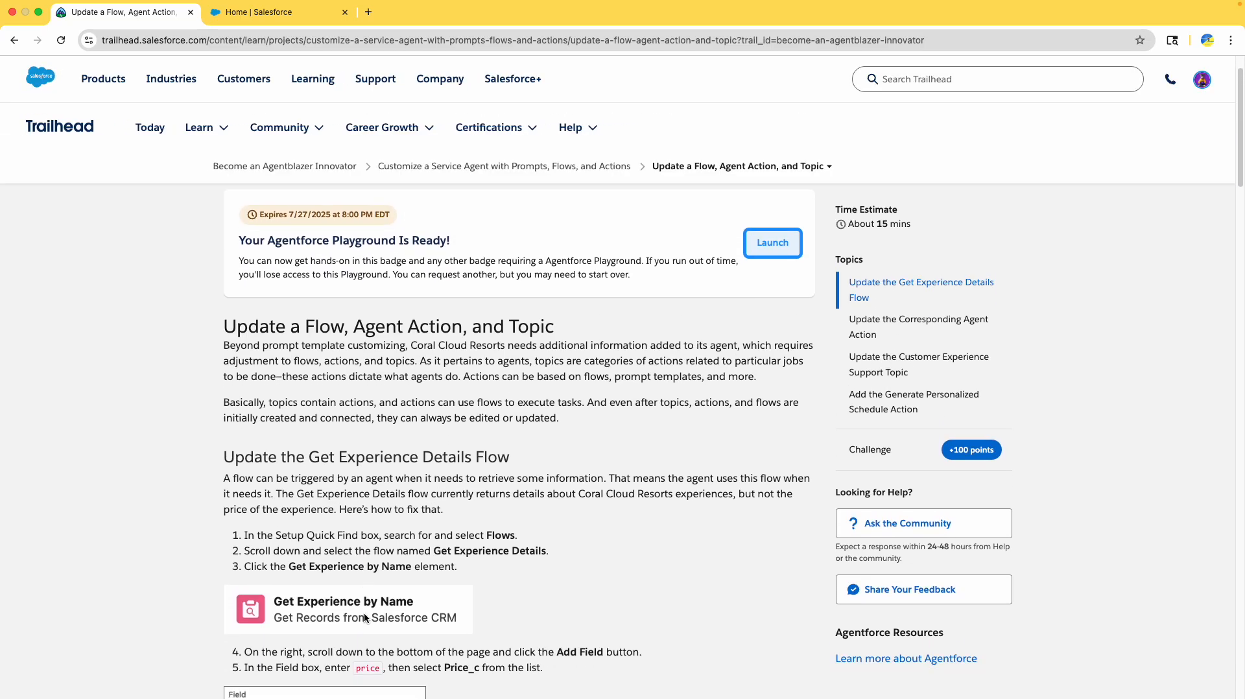
scroll(364, 619, down, 1)
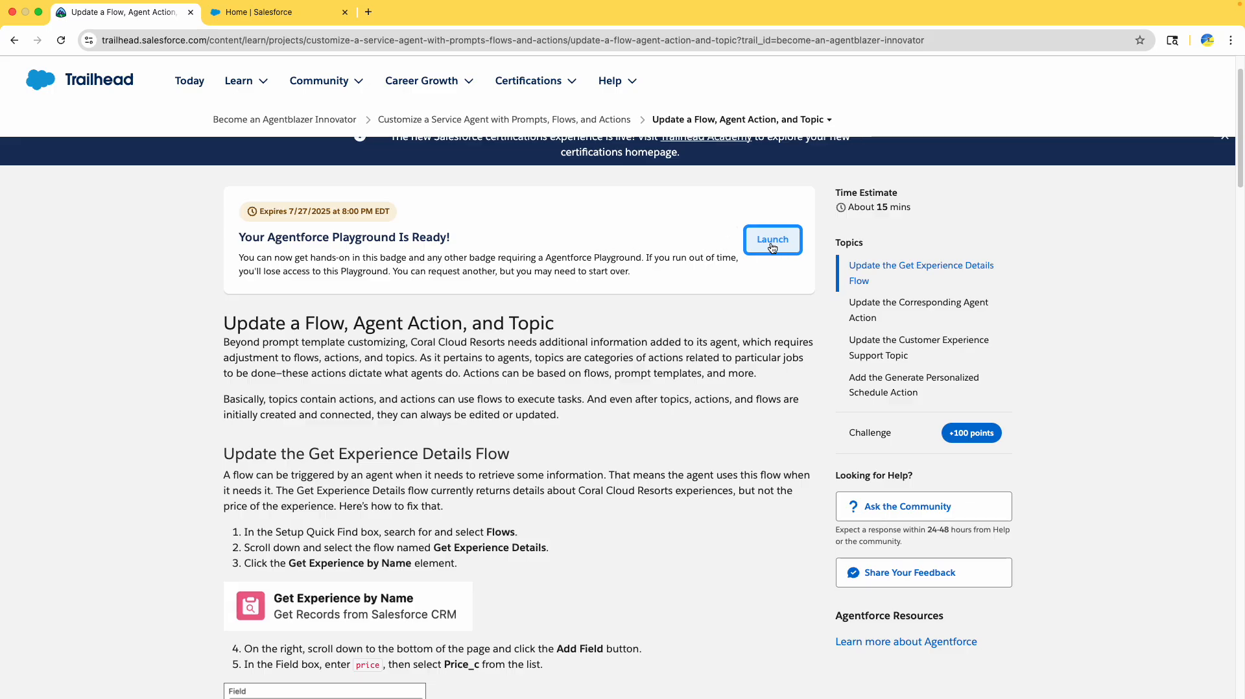
click(534, 119)
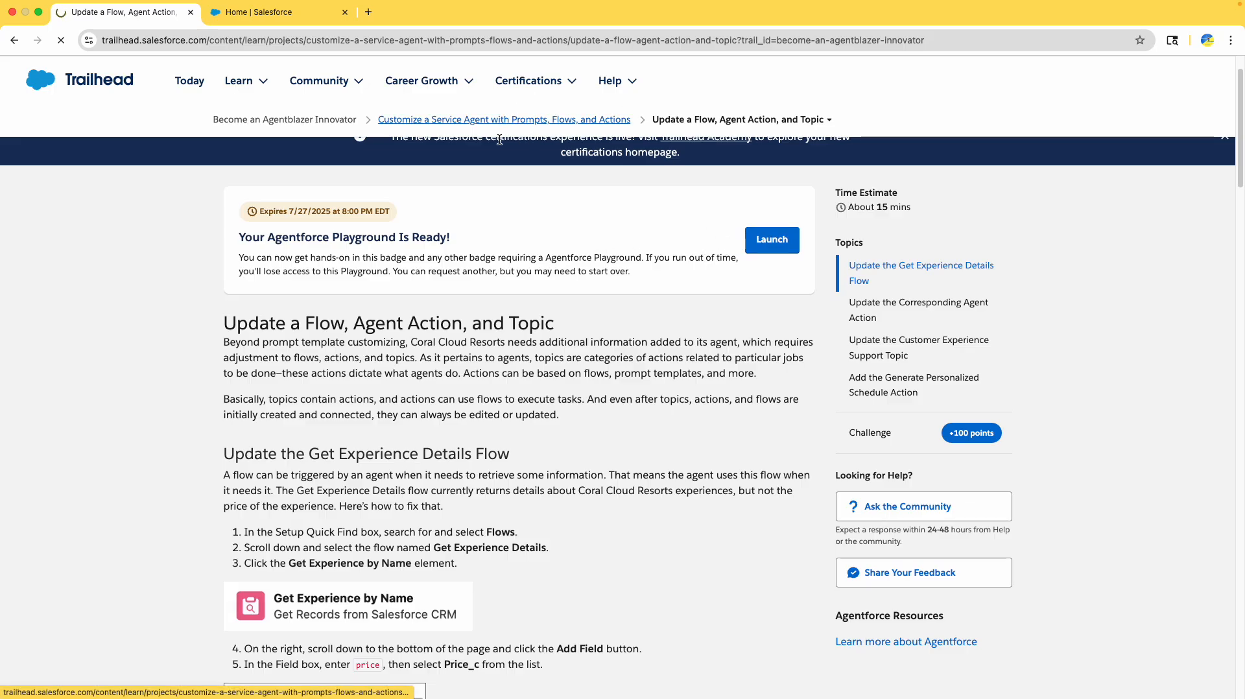
drag(492, 314, 608, 313)
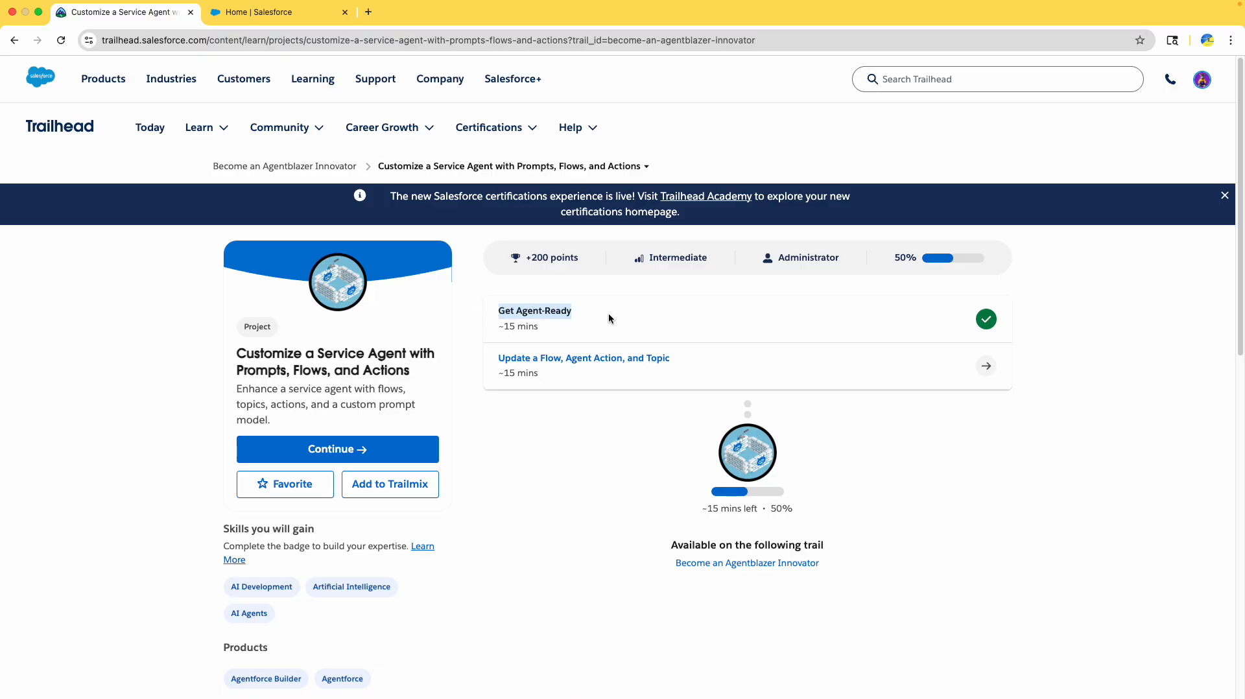
click(573, 363)
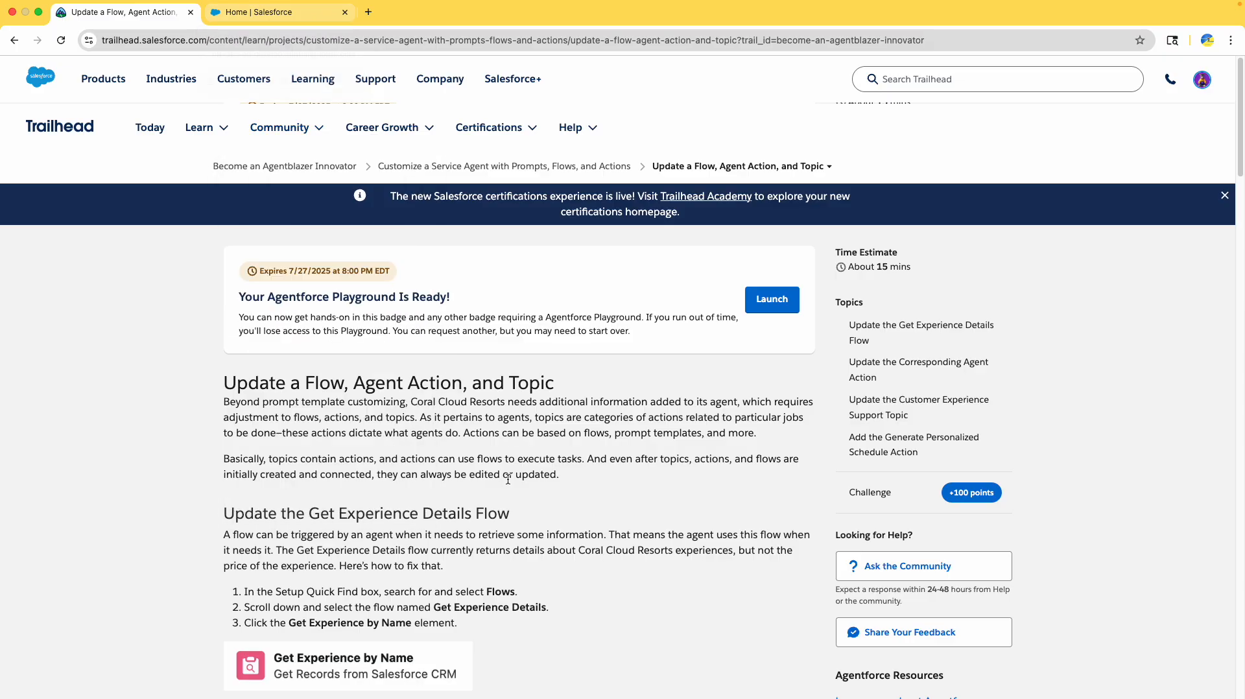
scroll(508, 480, down, 5)
scroll(415, 305, up, 2)
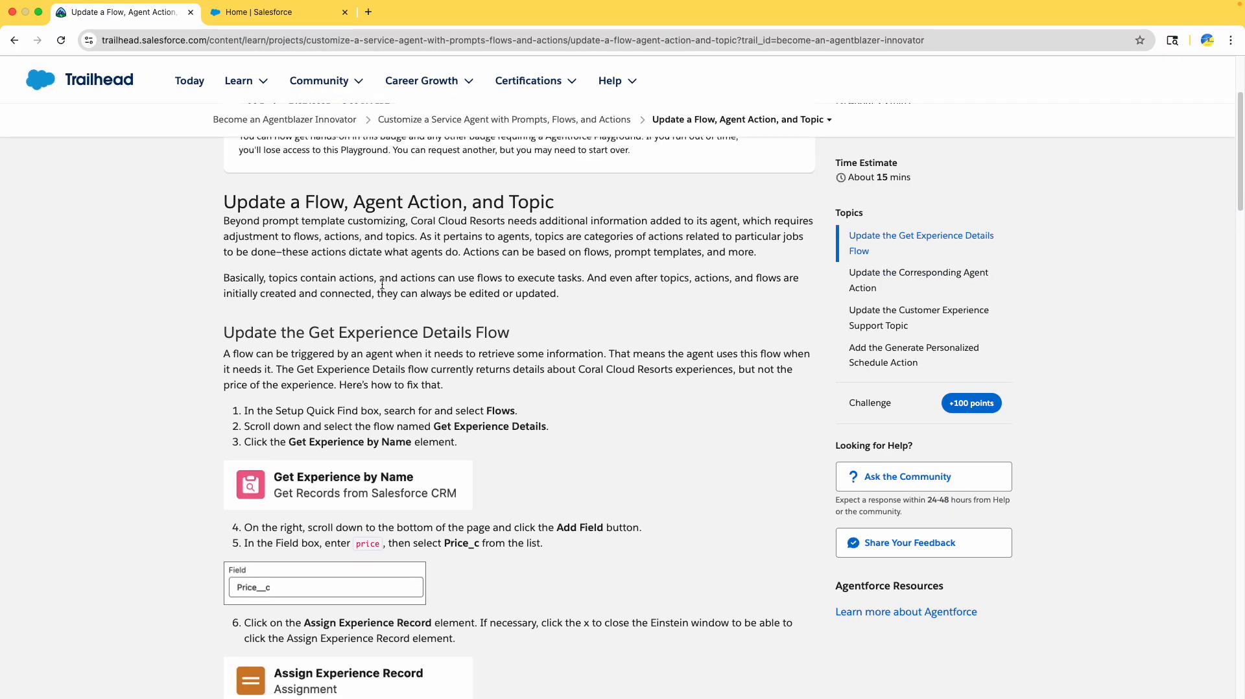
scroll(424, 391, down, 1)
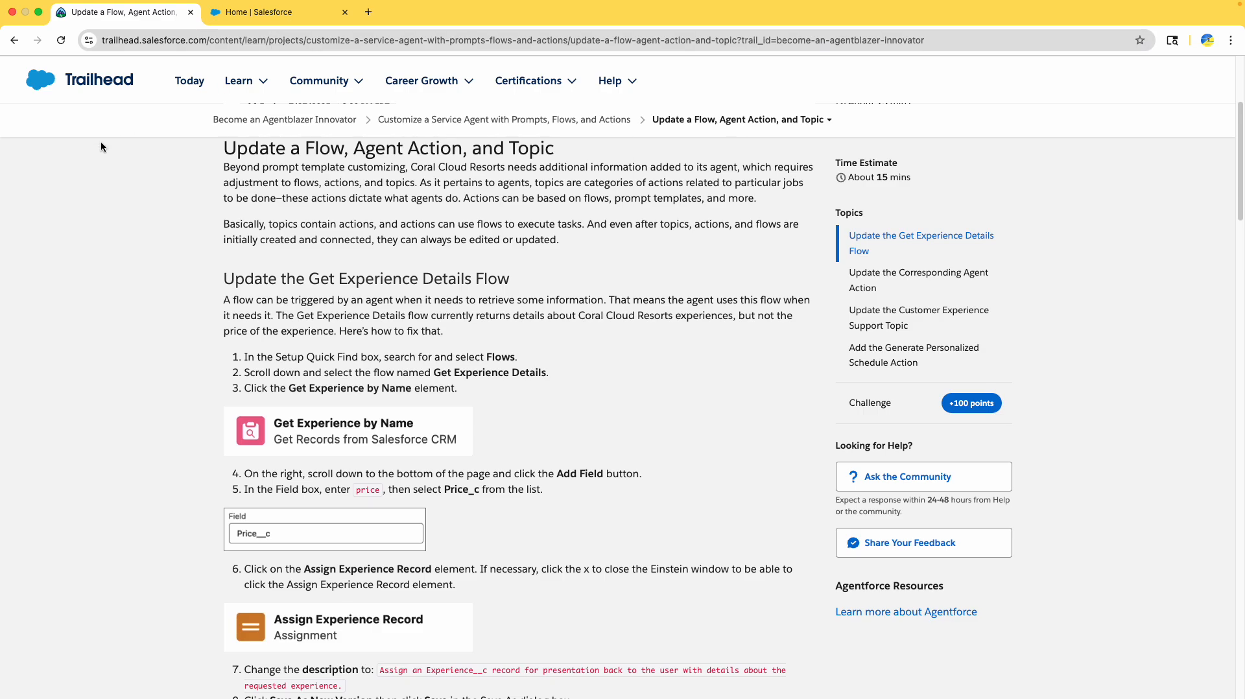
click(267, 19)
click(34, 109)
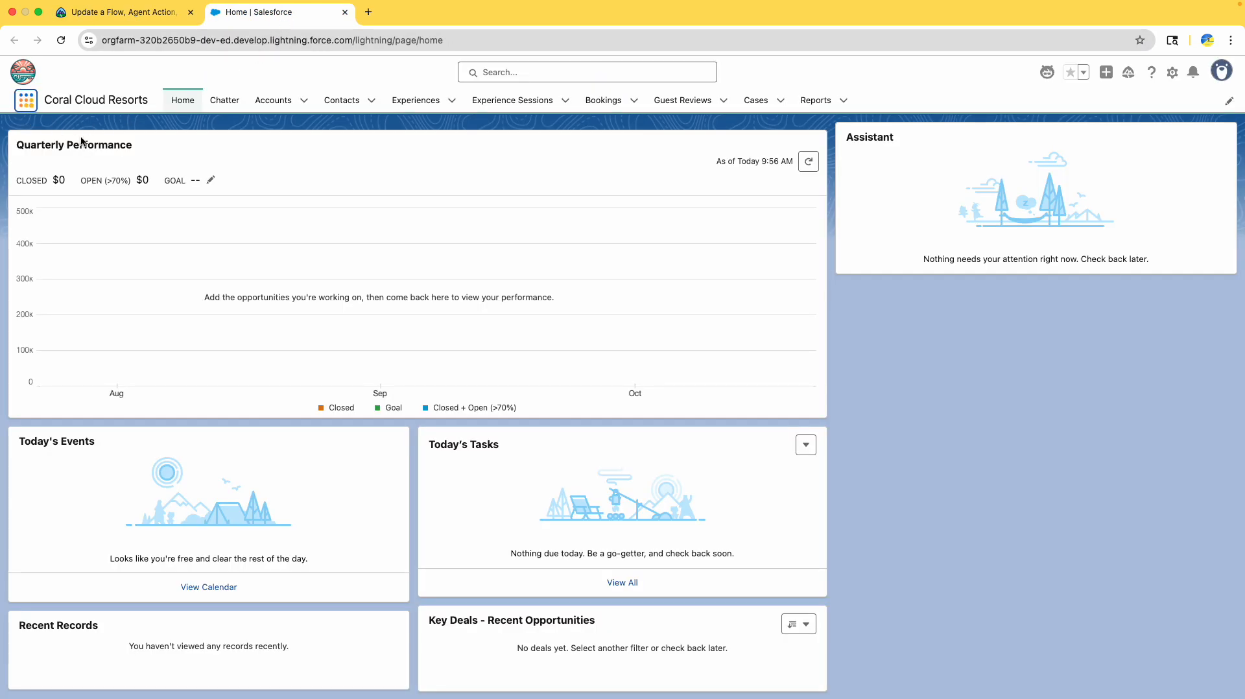
- Open Setup in a new tab, close the old home tab, and reach Flows through Quick Find
click(1173, 72)
click(1083, 137)
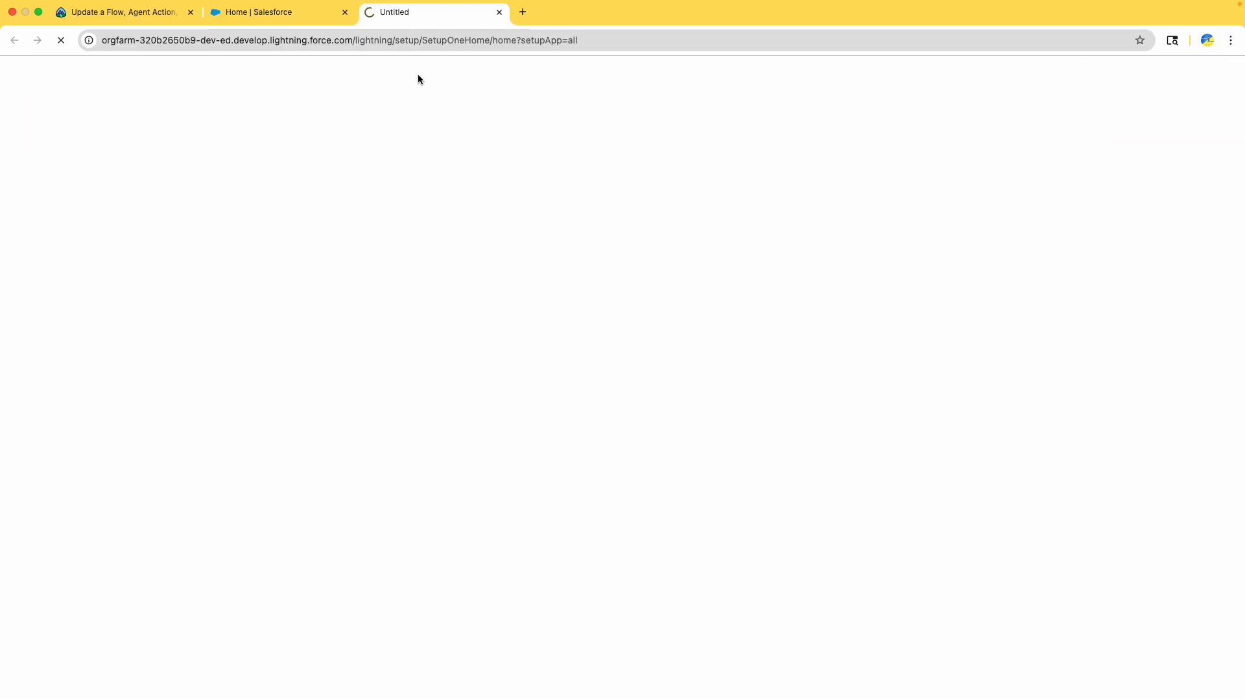
click(345, 12)
click(27, 130)
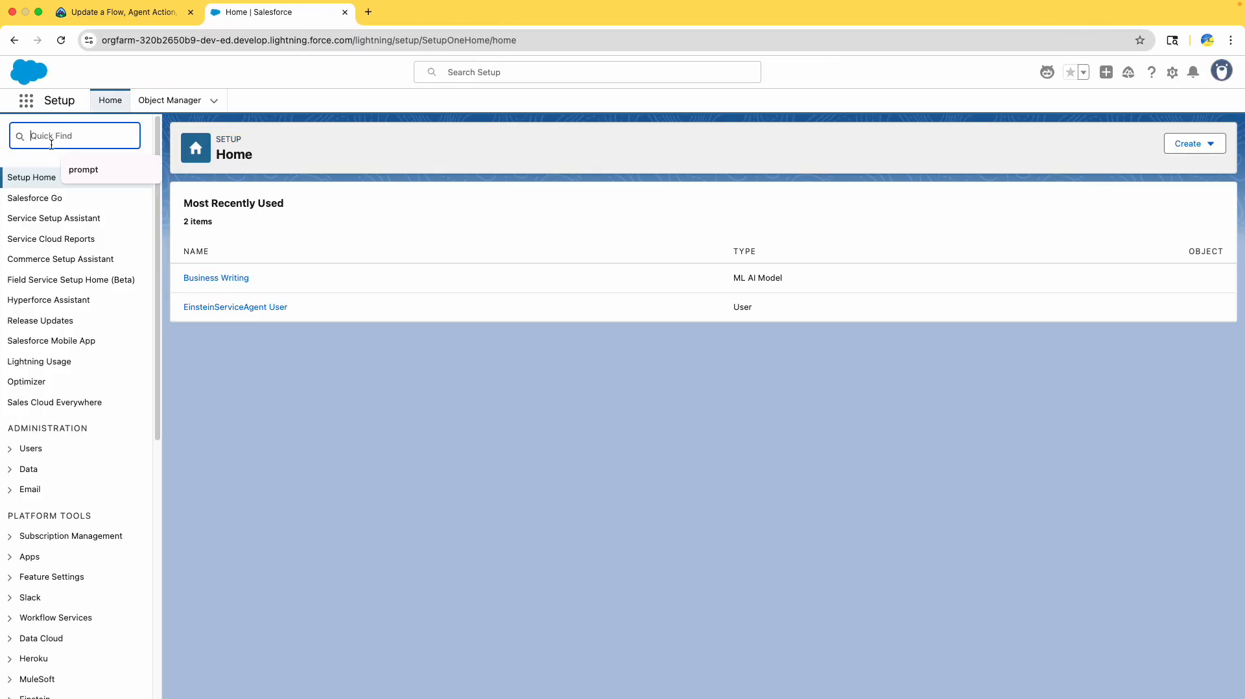
text(flows)
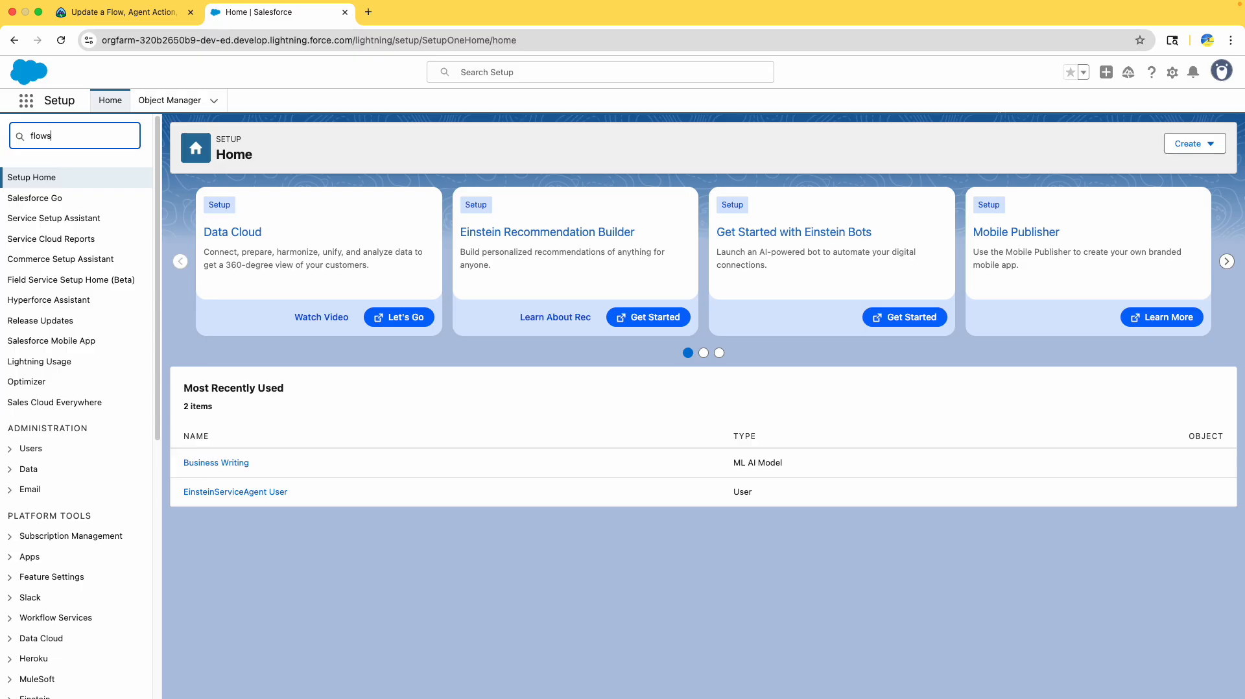
click(45, 198)
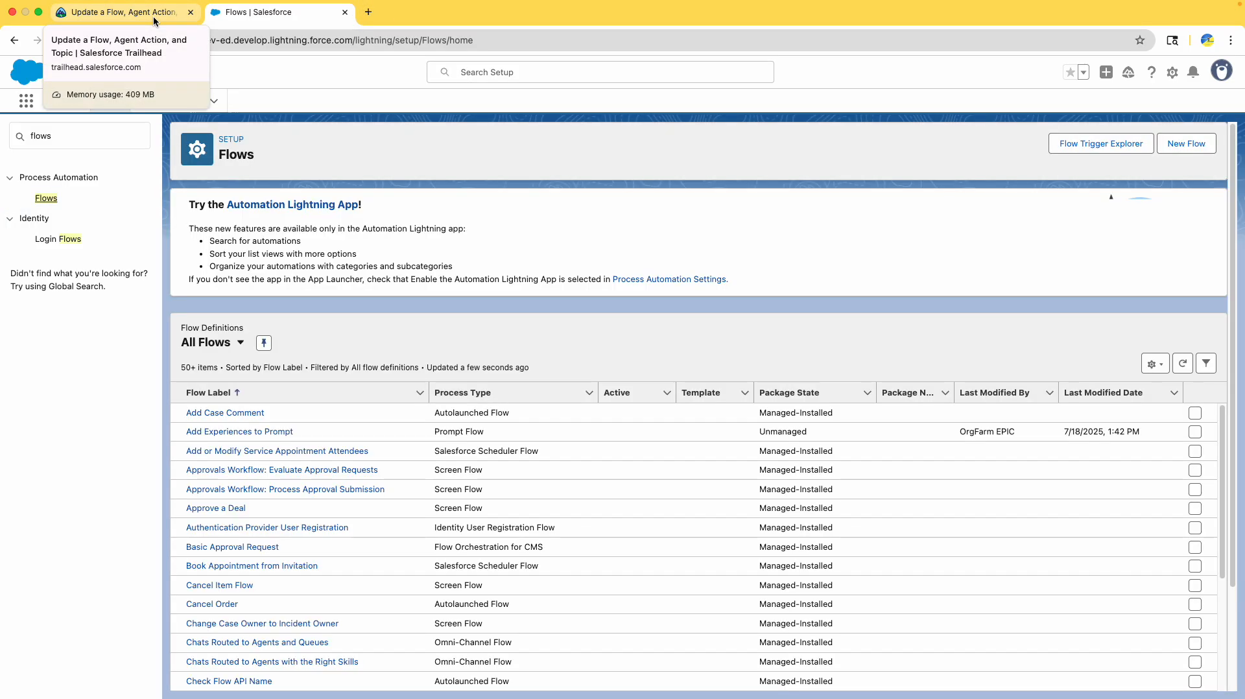
- Check the tutorial, then scroll the All Flows list down to Get Experience Details
click(155, 18)
scroll(480, 312, down, 3)
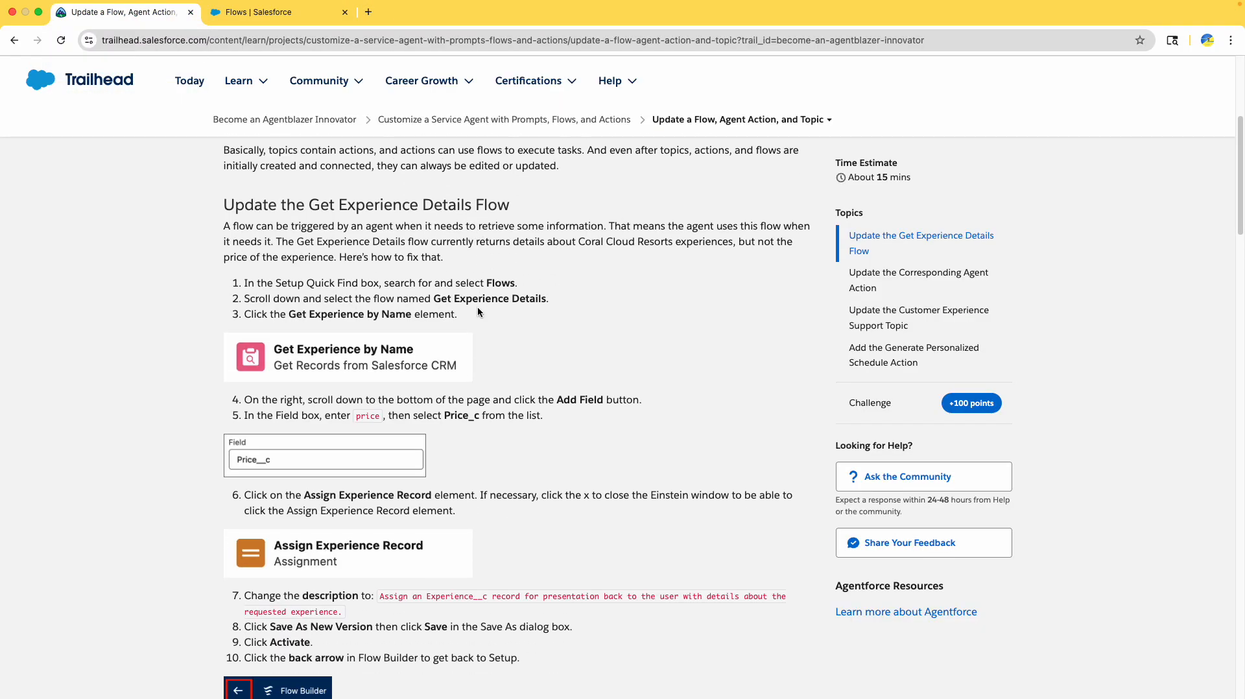
drag(437, 273, 544, 273)
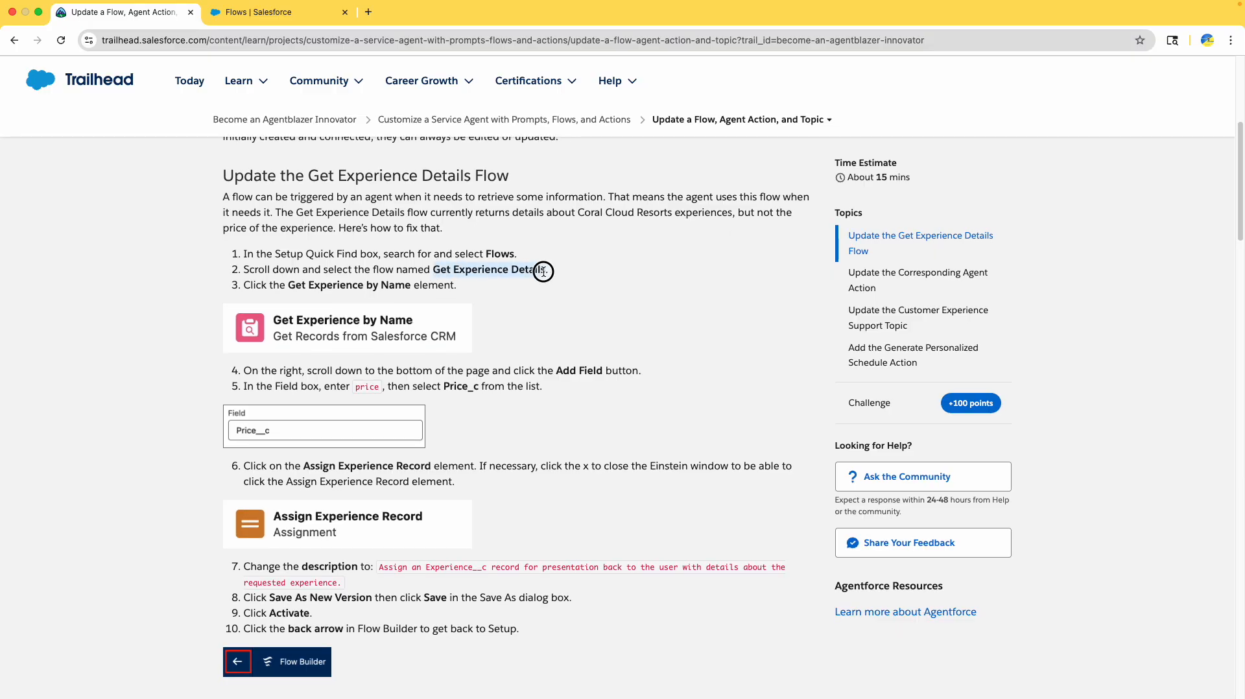
scroll(544, 273, up, 1)
click(260, 11)
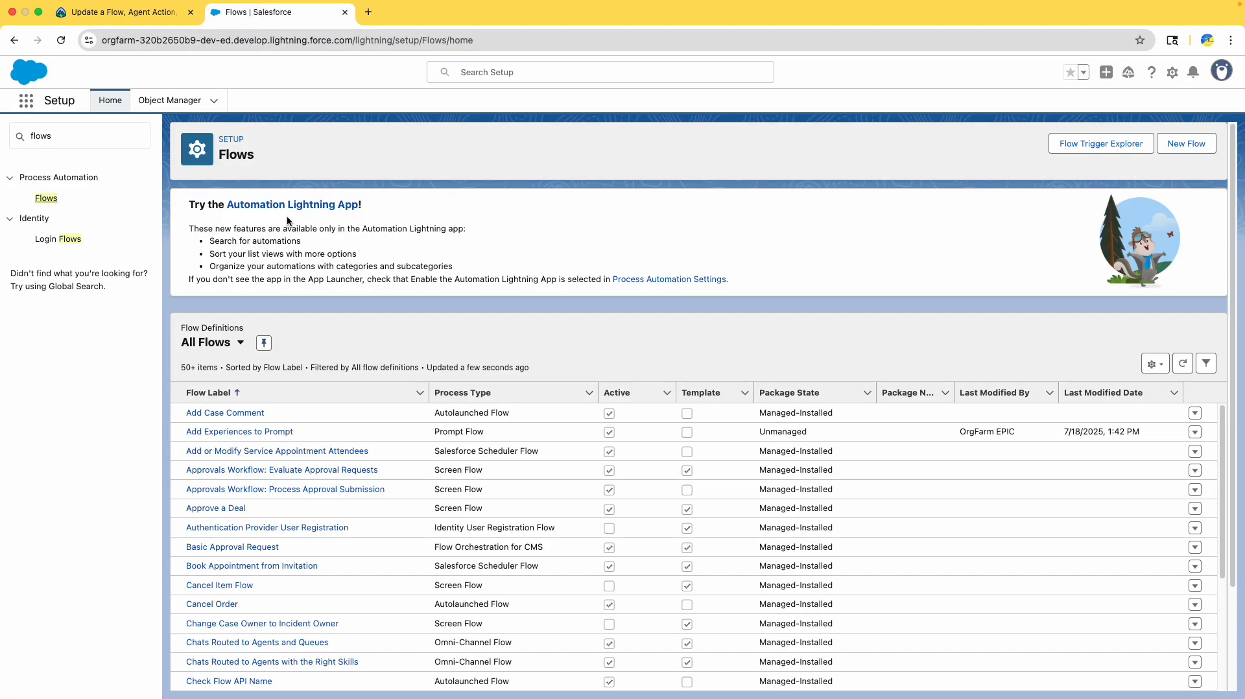
scroll(453, 258, down, 4)
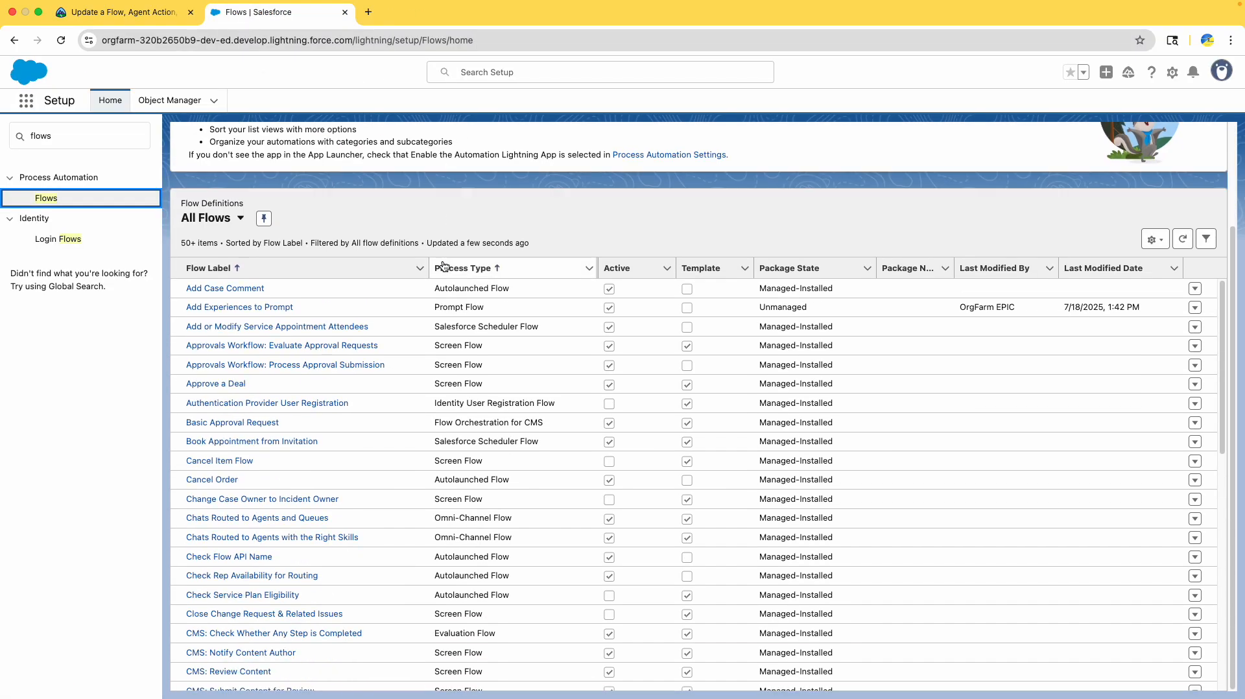
scroll(392, 532, down, 5)
scroll(350, 474, down, 10)
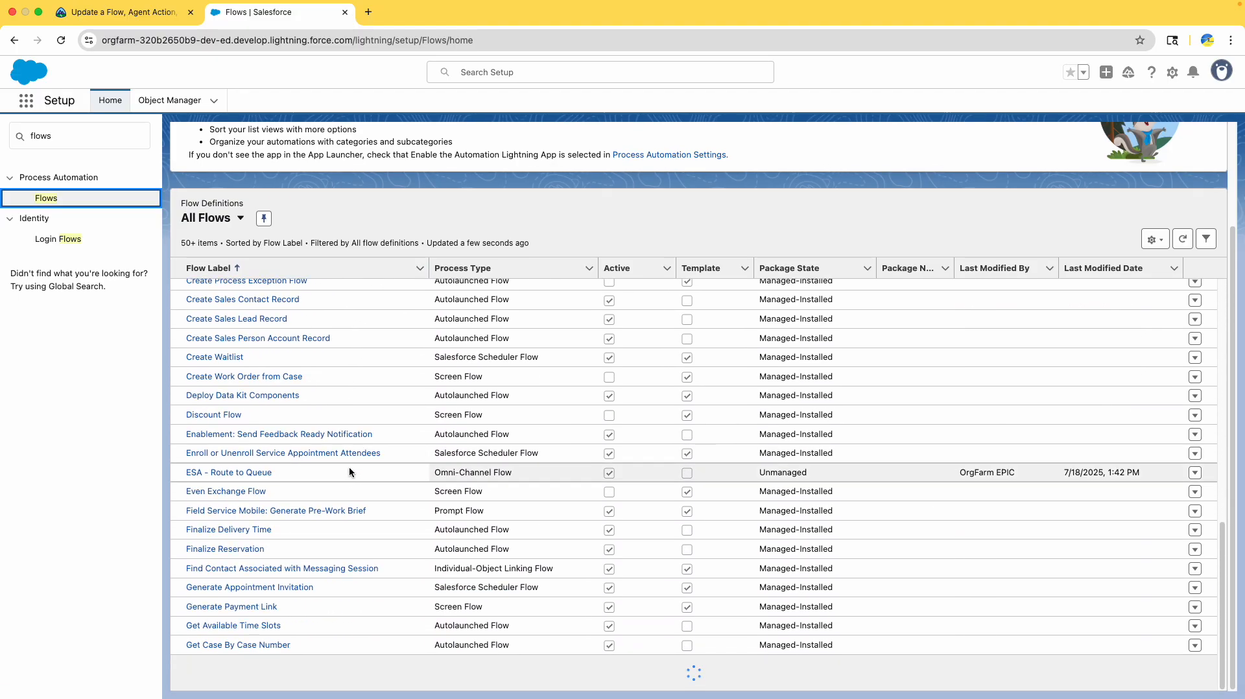
scroll(342, 487, down, 3)
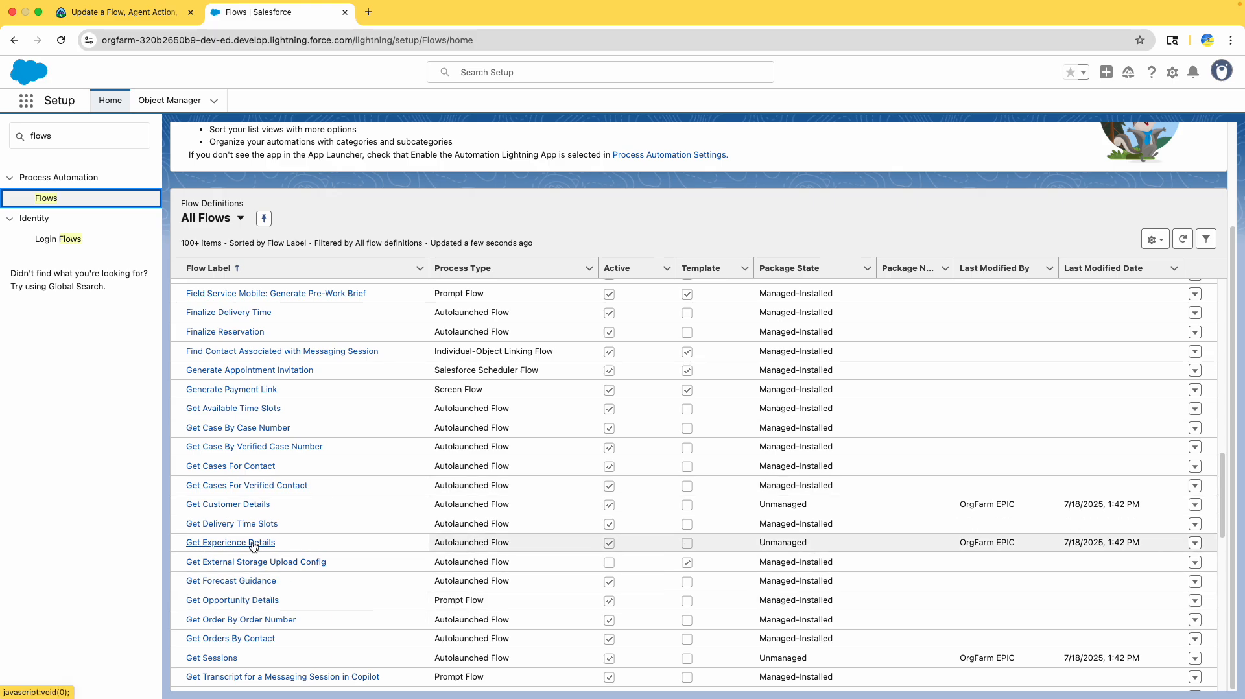
- Open Get Experience Details in Flow Builder and move its tab beside the tutorial
click(118, 12)
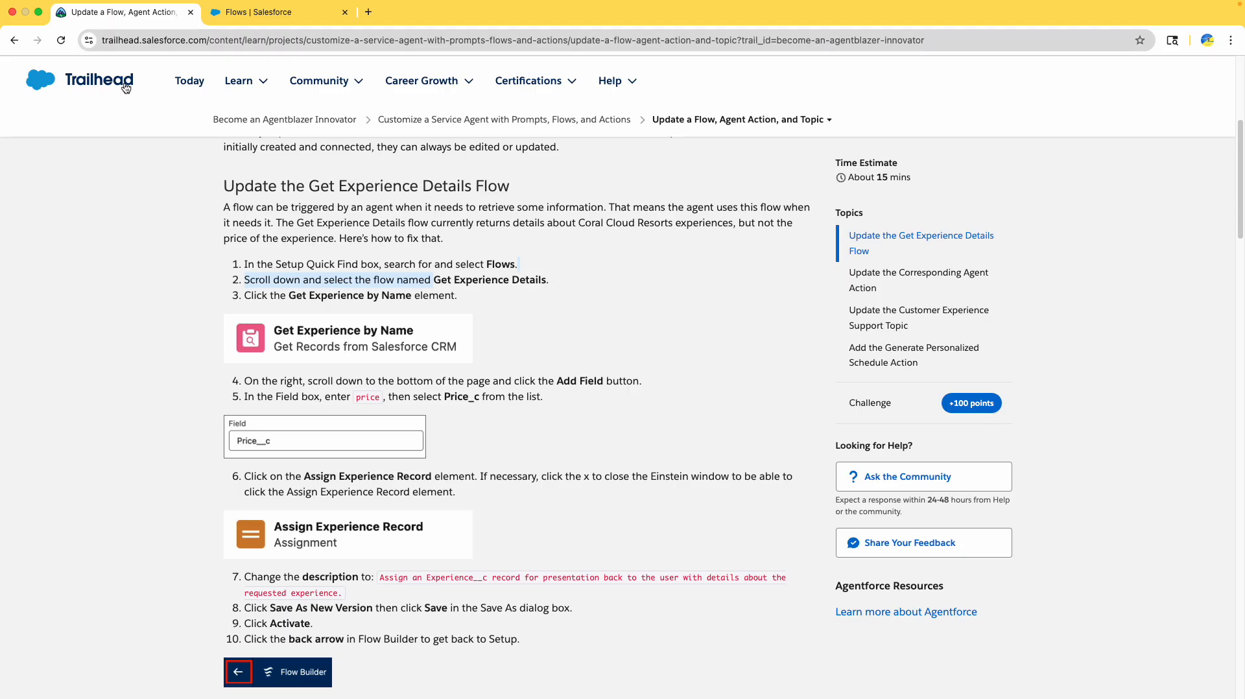
double_click(313, 296)
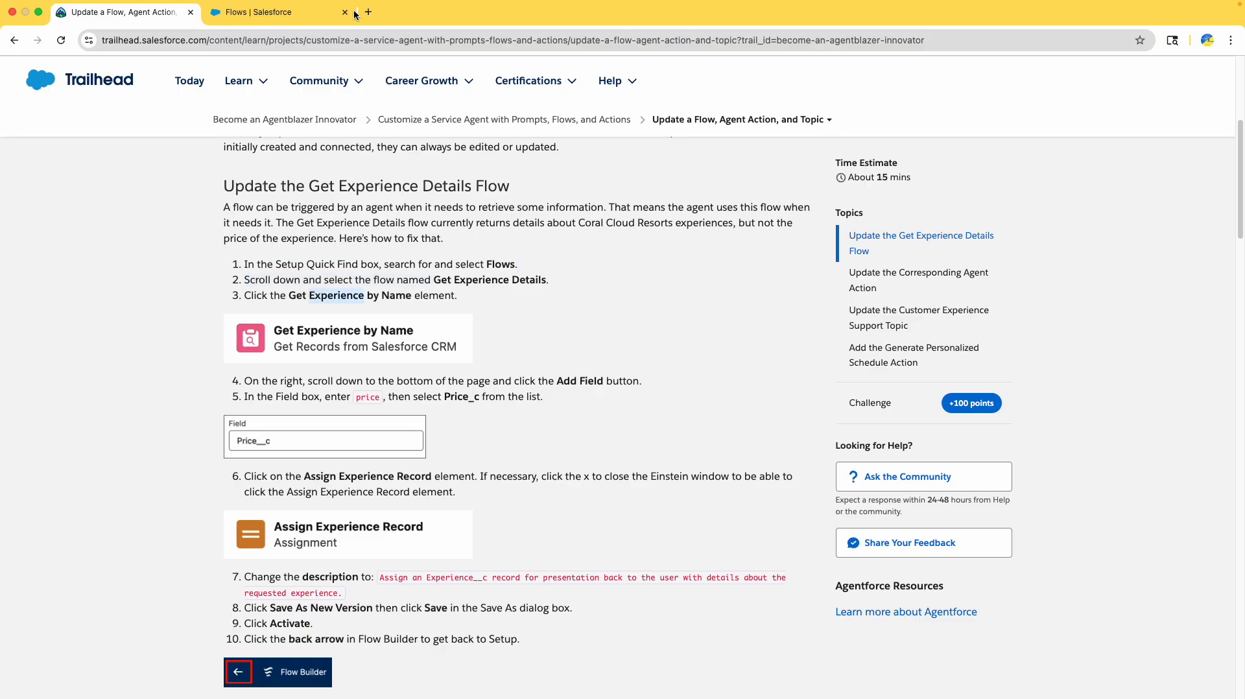
click(279, 15)
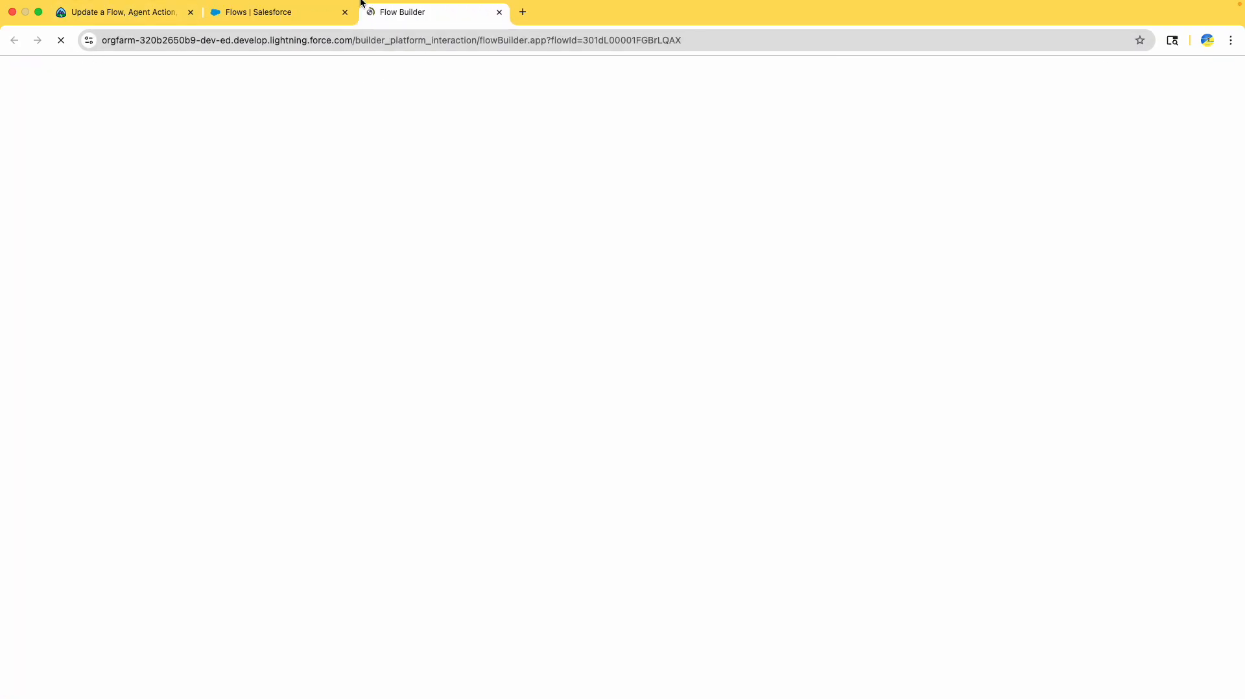
click(415, 13)
drag(415, 12, 175, 12)
- Read the tutorial's Add Field steps for the Get Experience by Name element
click(107, 12)
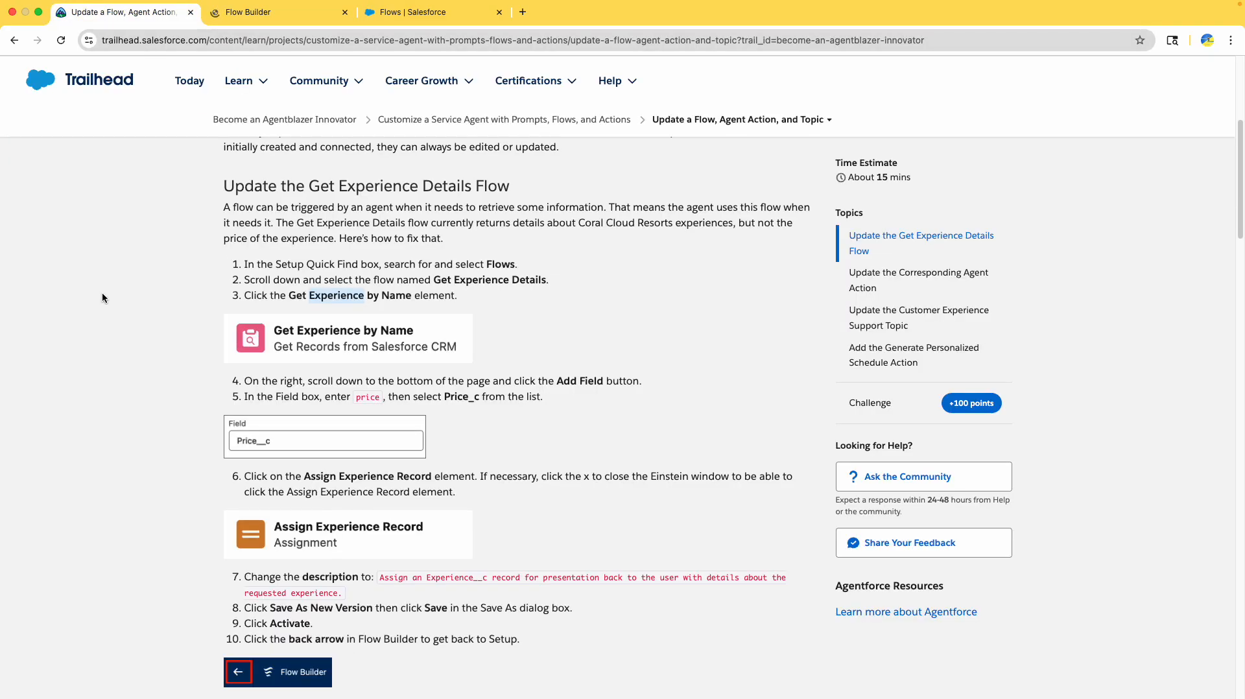
scroll(74, 285, down, 3)
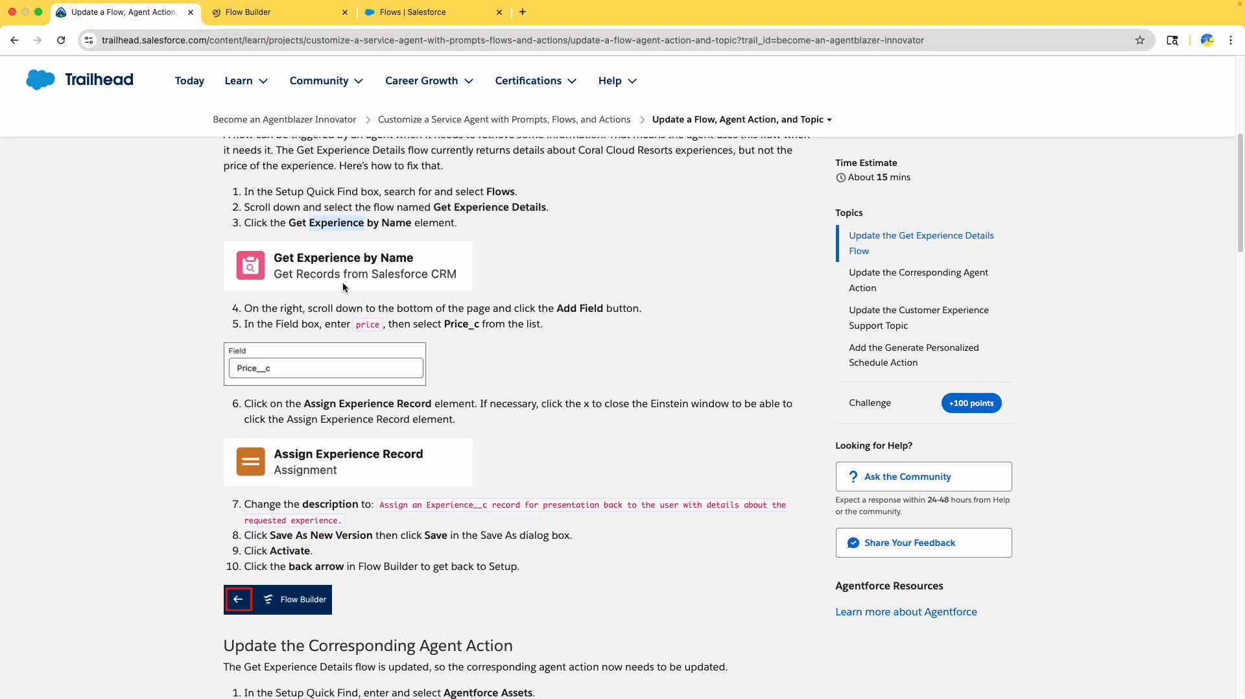
scroll(342, 287, down, 1)
drag(321, 266, 458, 266)
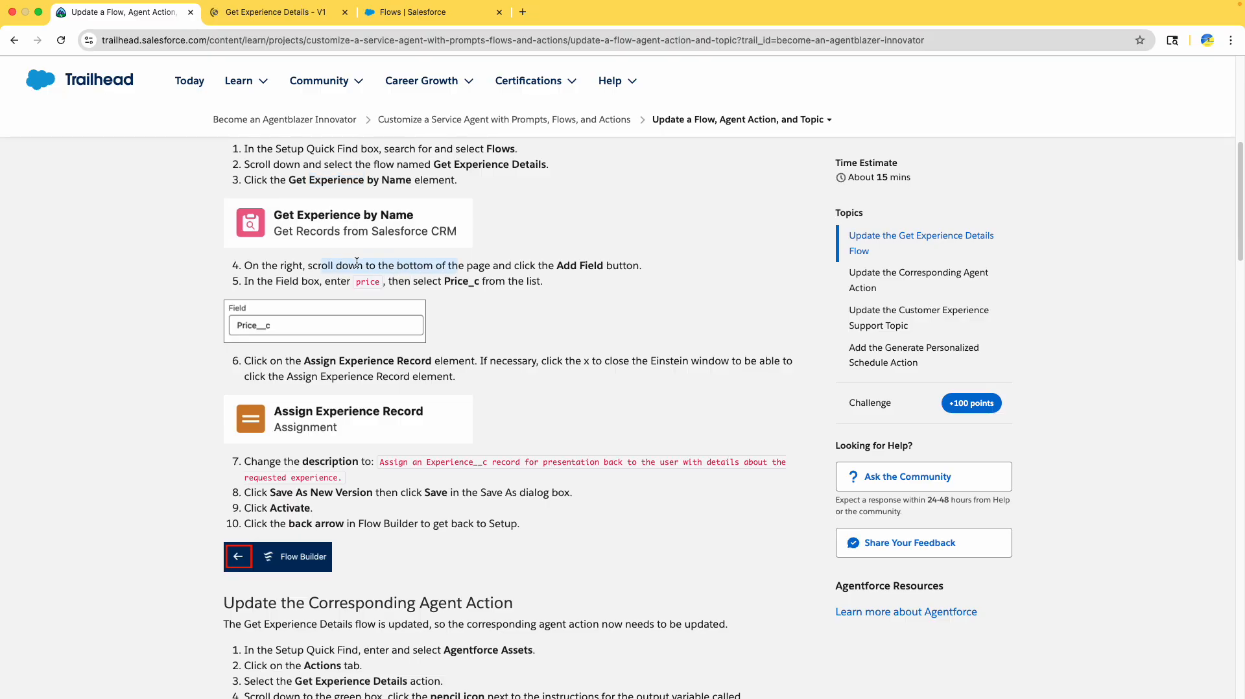
drag(557, 266, 604, 266)
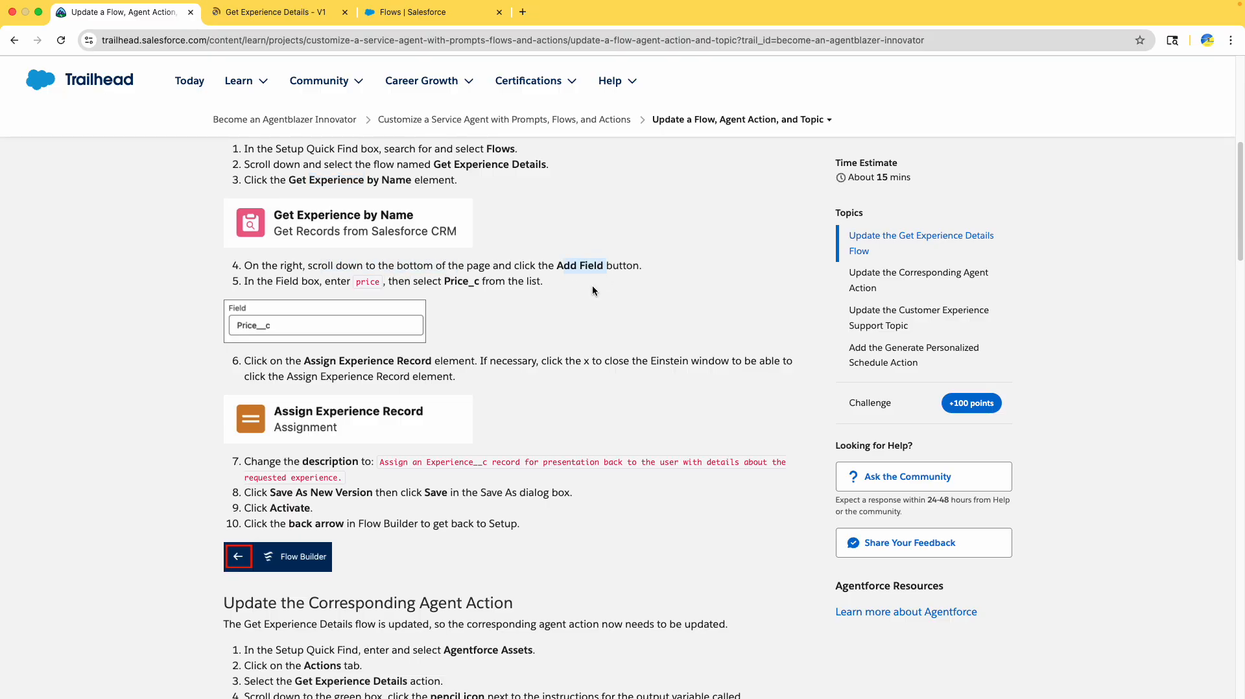
click(260, 13)
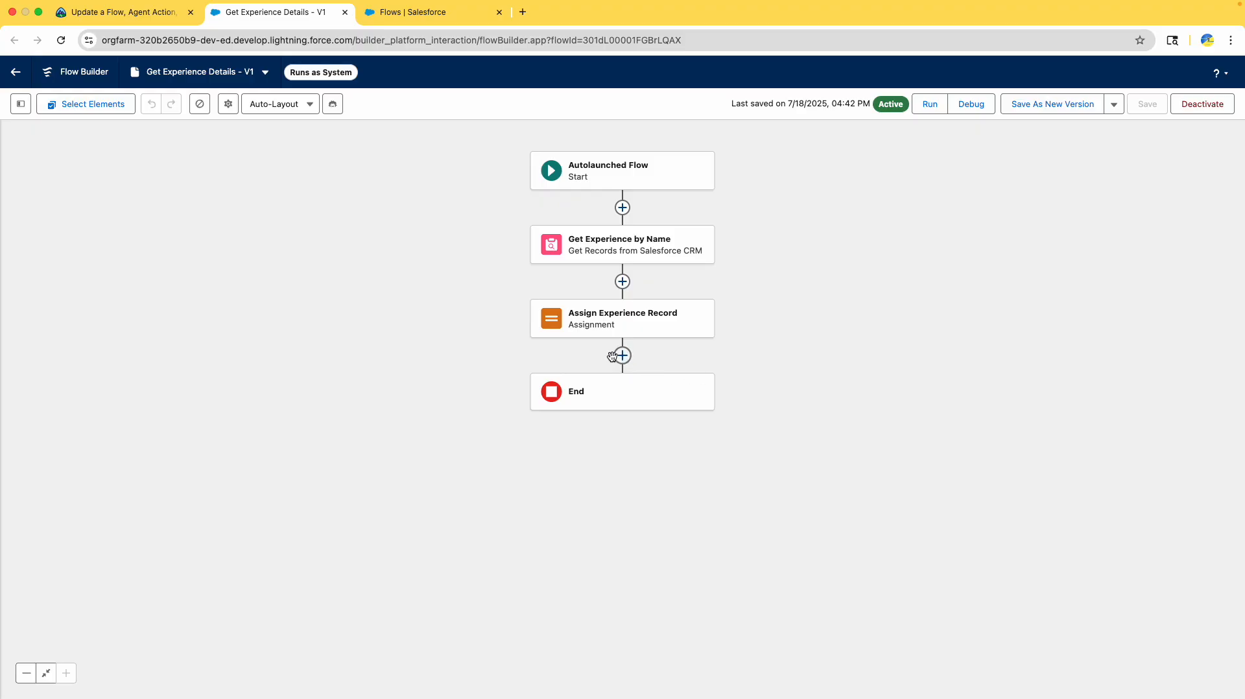
click(103, 12)
drag(351, 224, 496, 225)
click(352, 242)
drag(352, 242, 386, 242)
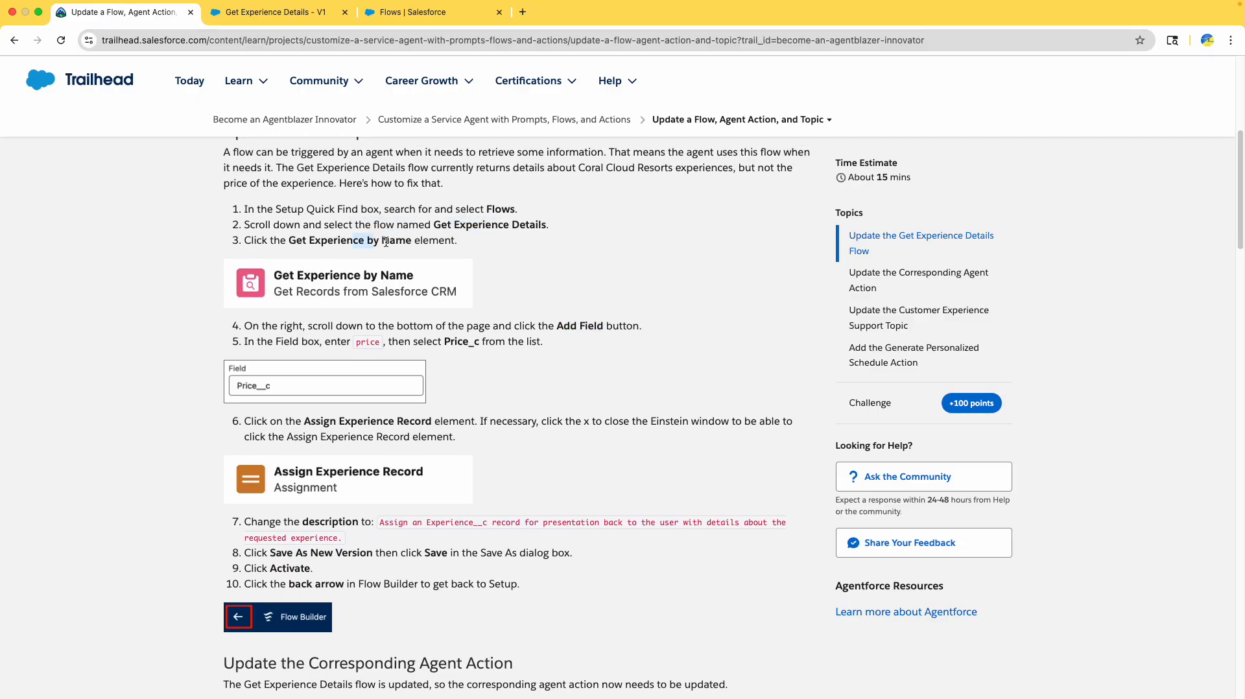
- Add a new stored-field row to Get Experience by Name, searching 'price' to choose Price__c
click(249, 17)
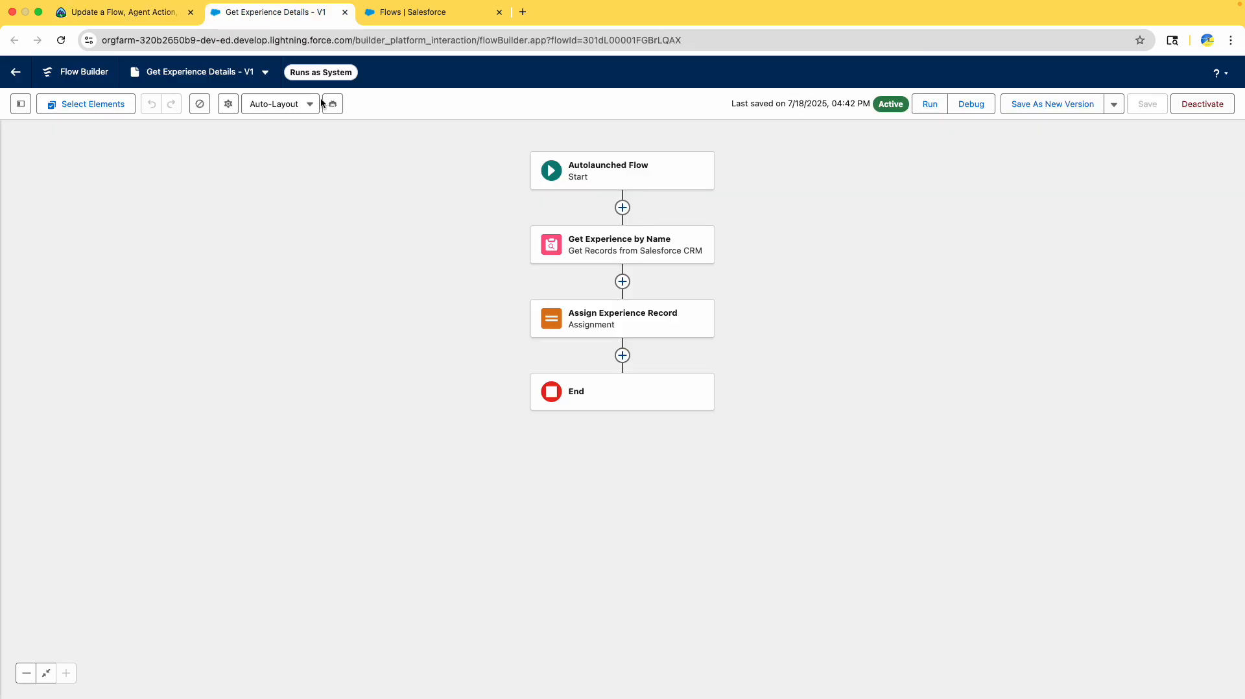
click(578, 247)
scroll(972, 539, down, 5)
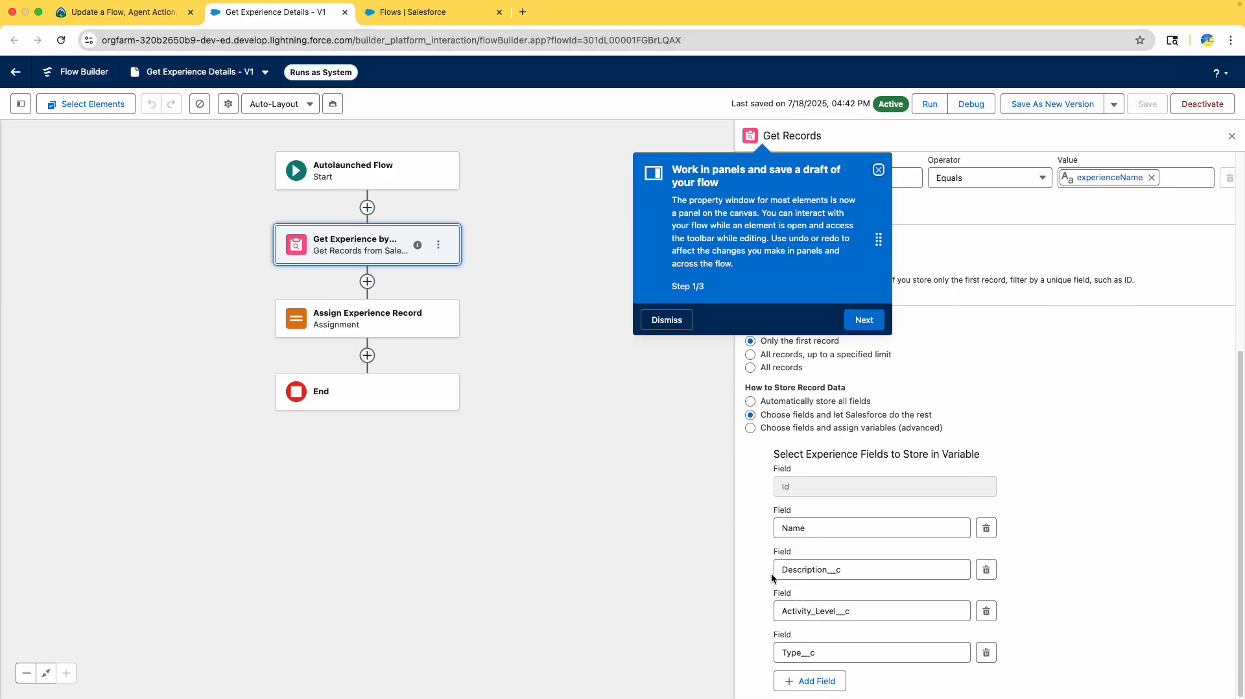
click(804, 682)
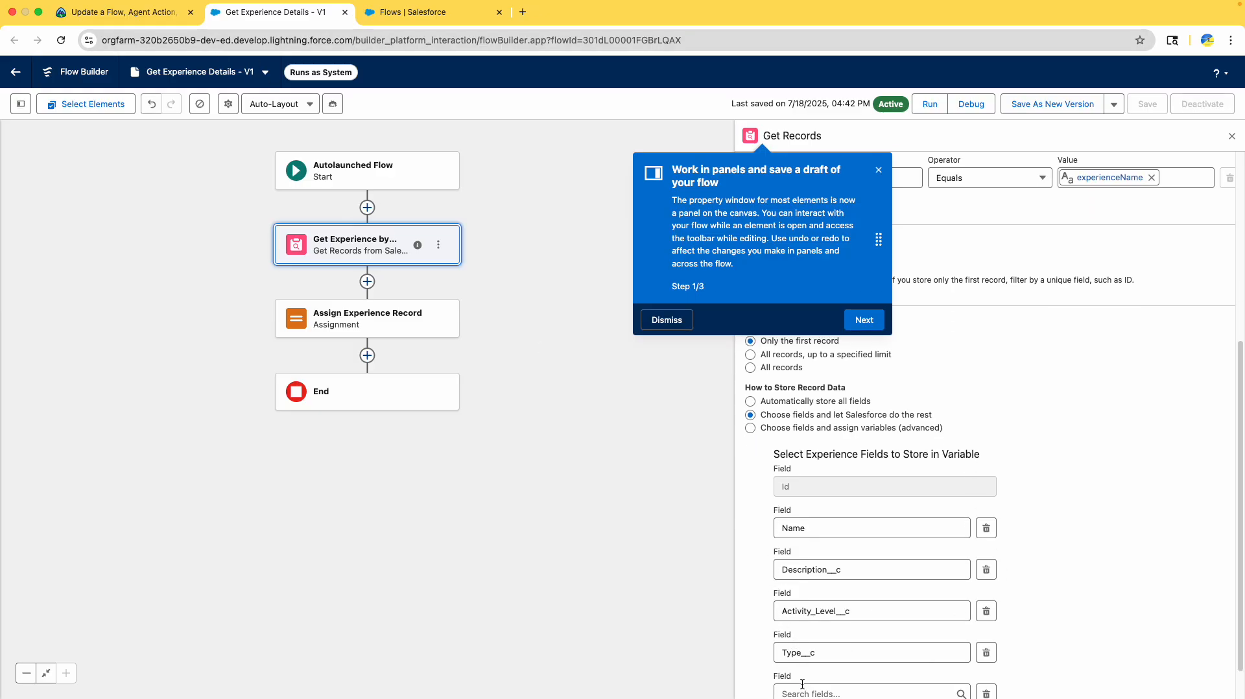
click(124, 12)
scroll(660, 403, down, 2)
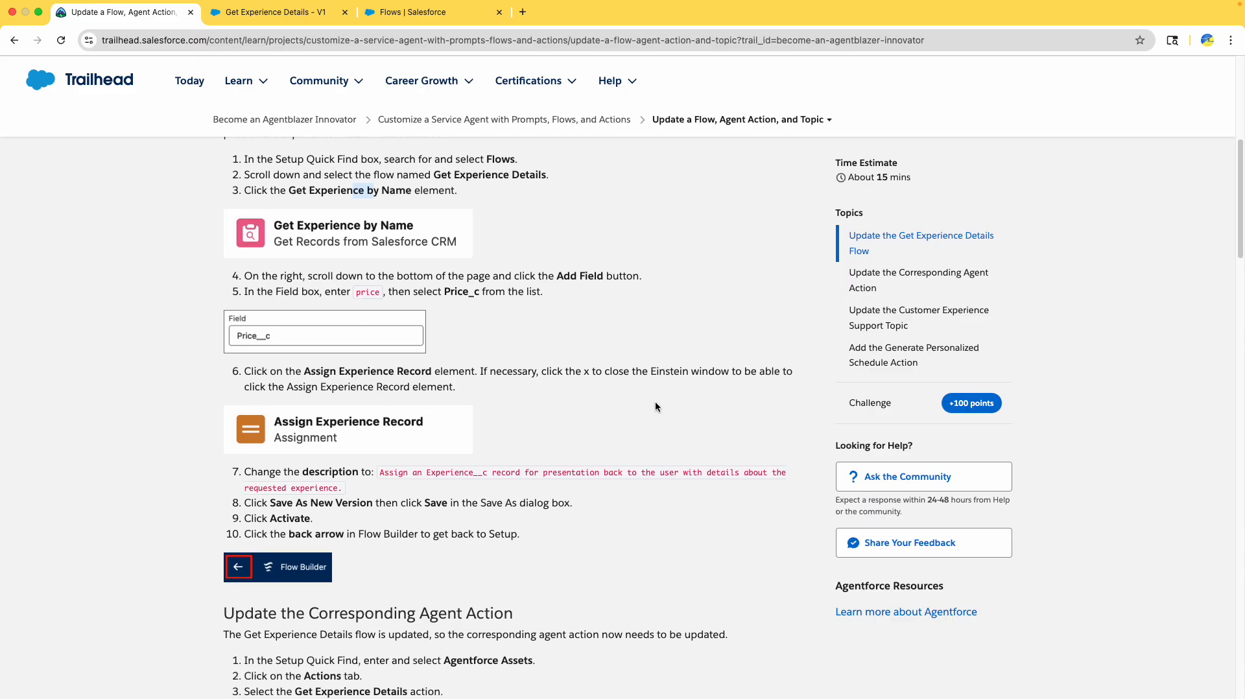
scroll(656, 407, down, 1)
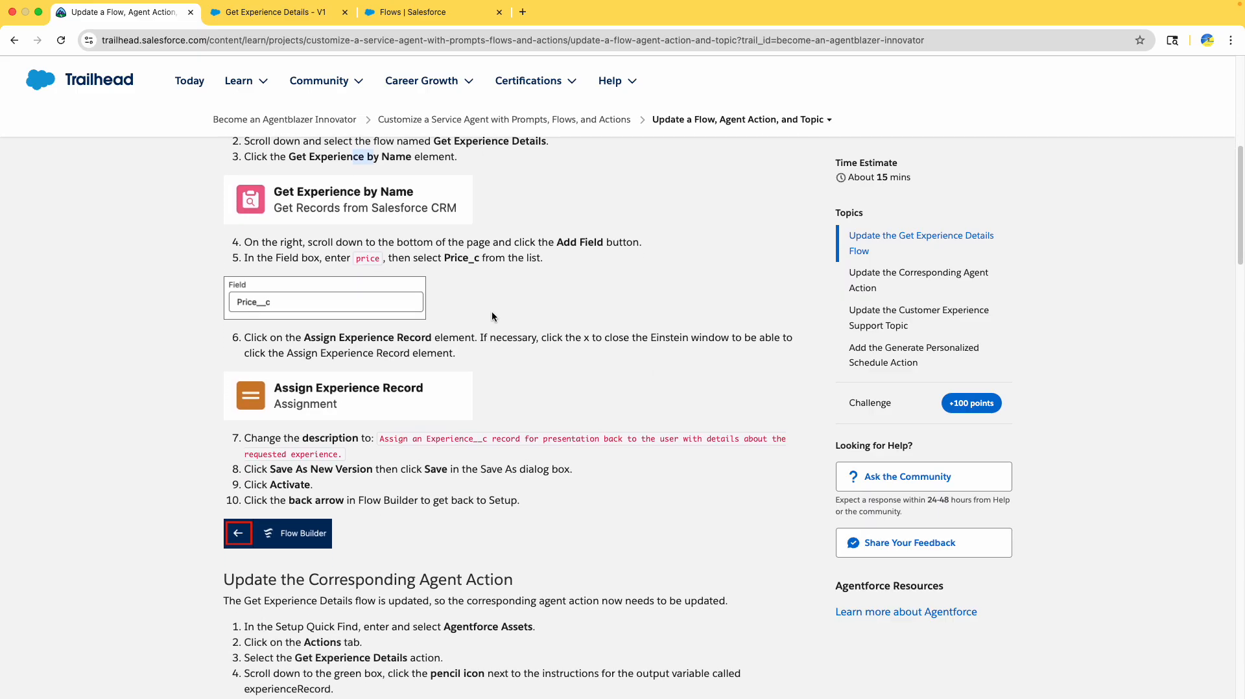
click(288, 16)
click(872, 694)
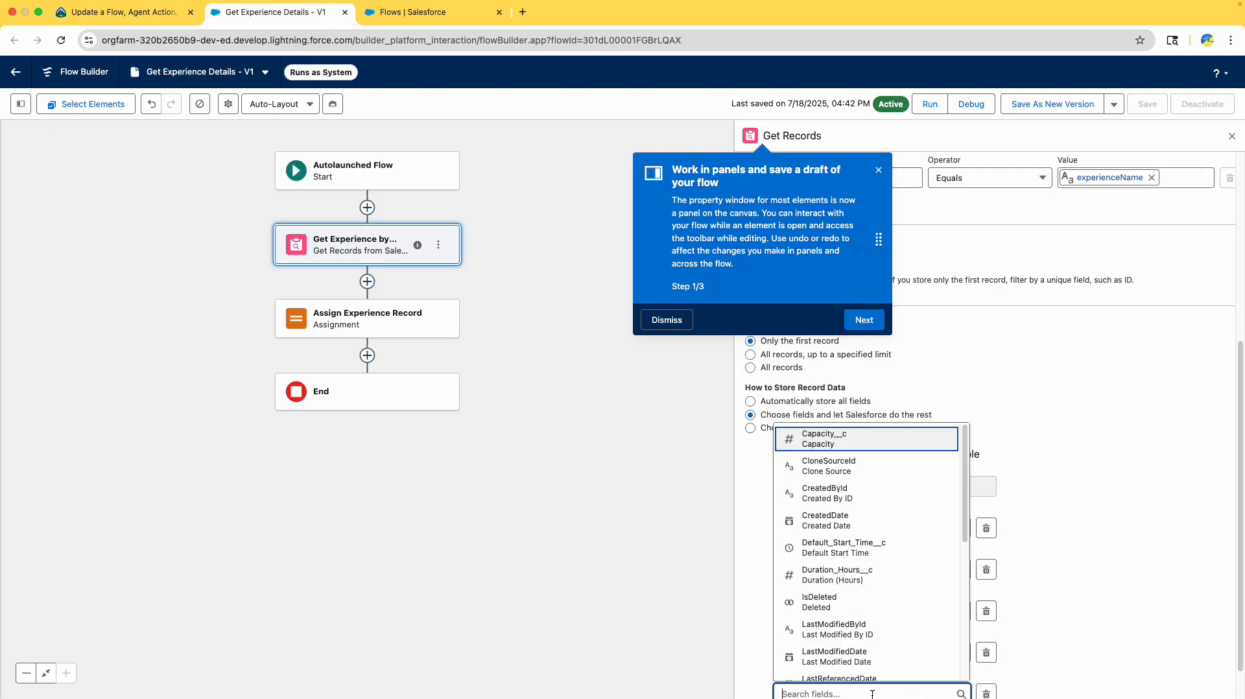
text(price)
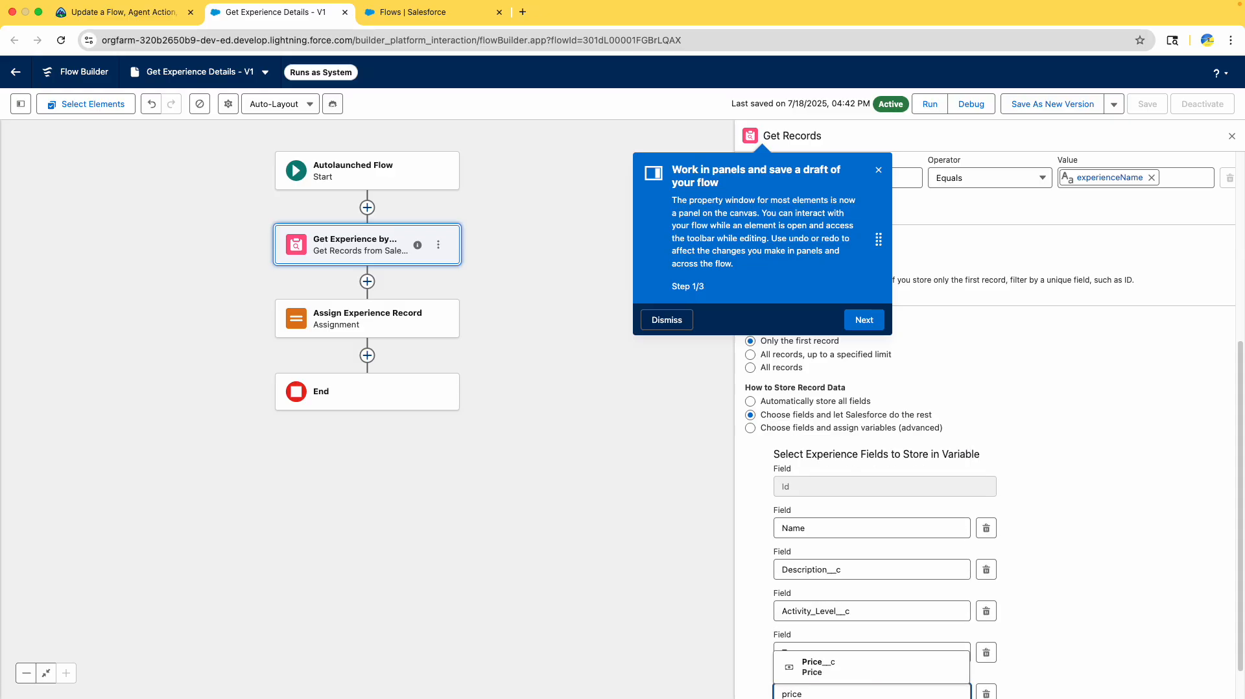
click(870, 668)
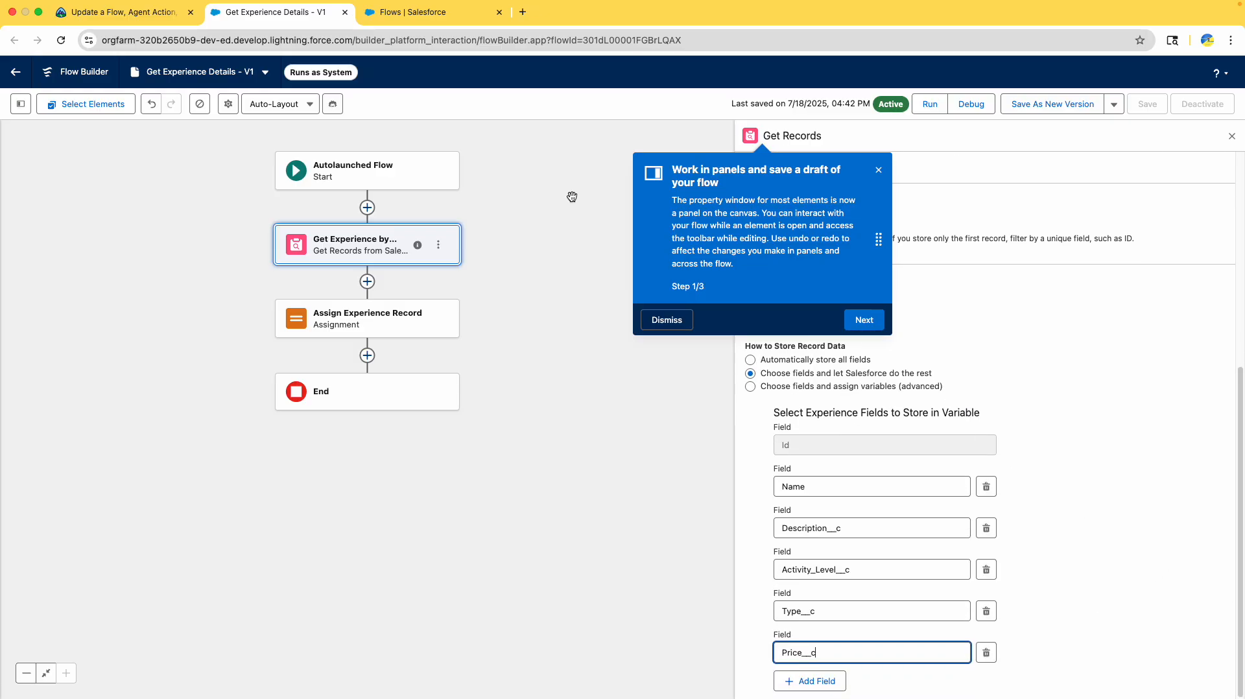
click(117, 11)
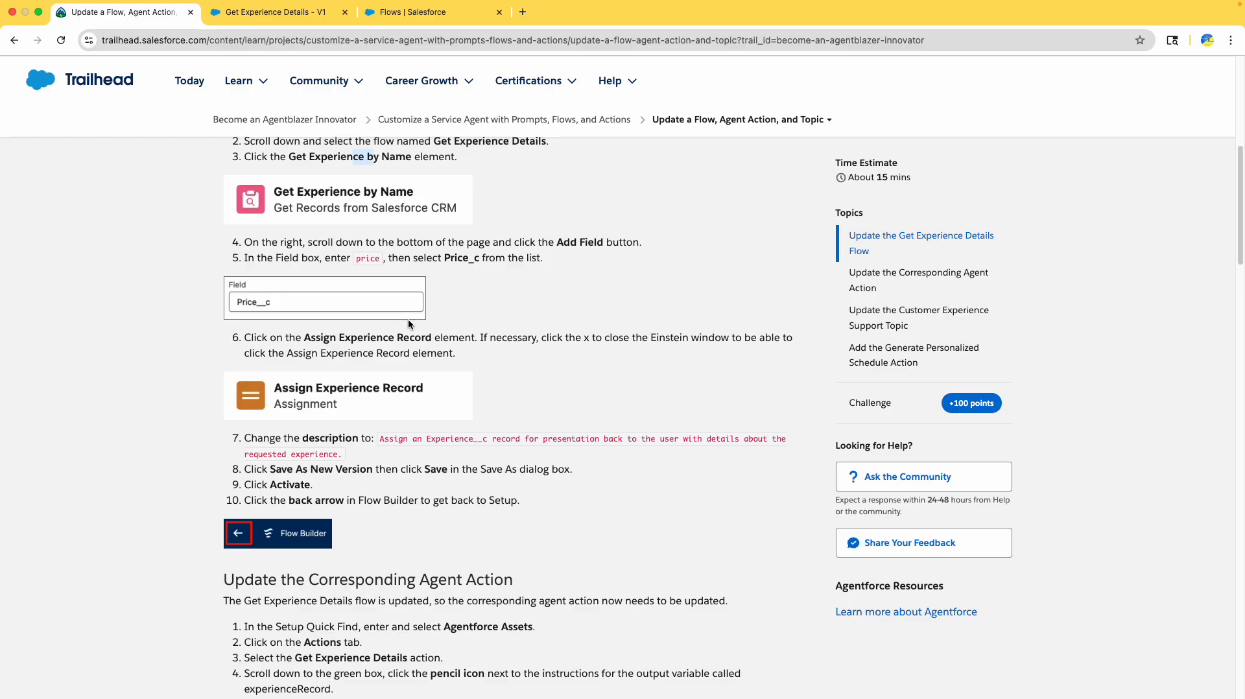
scroll(473, 288, down, 3)
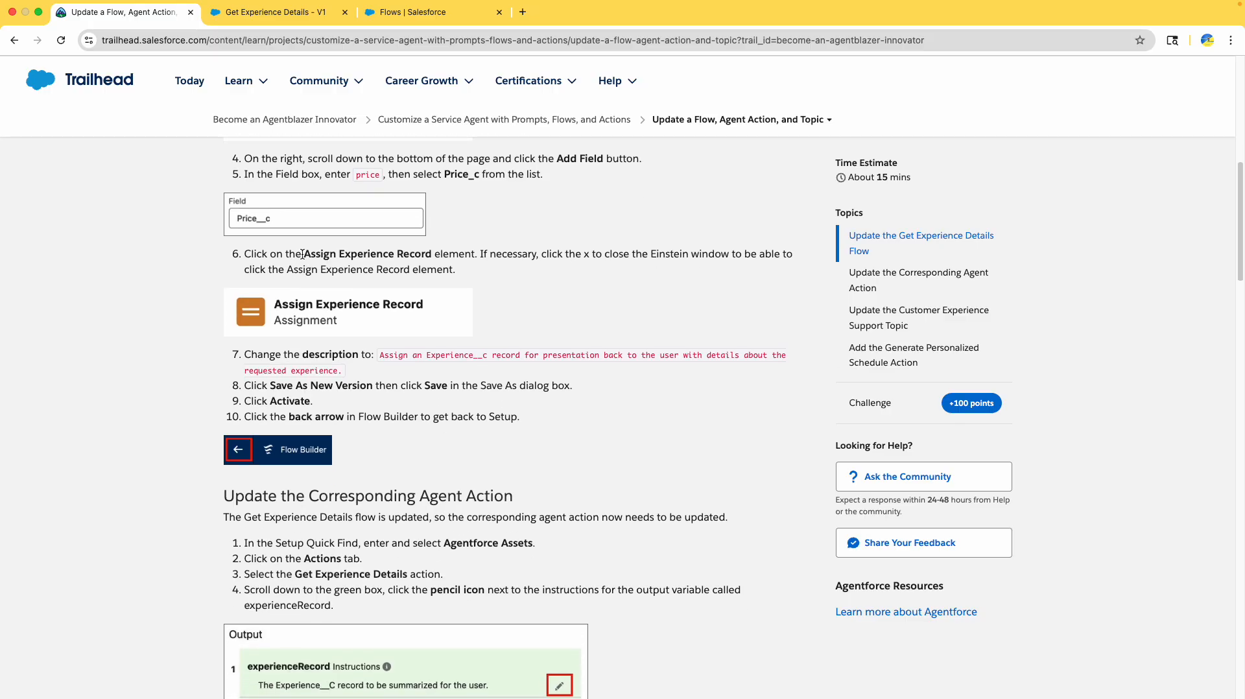
- Replace Assign Experience Record's description with the tutorial sentence ending 'with details about the requested experience'
click(259, 13)
click(329, 324)
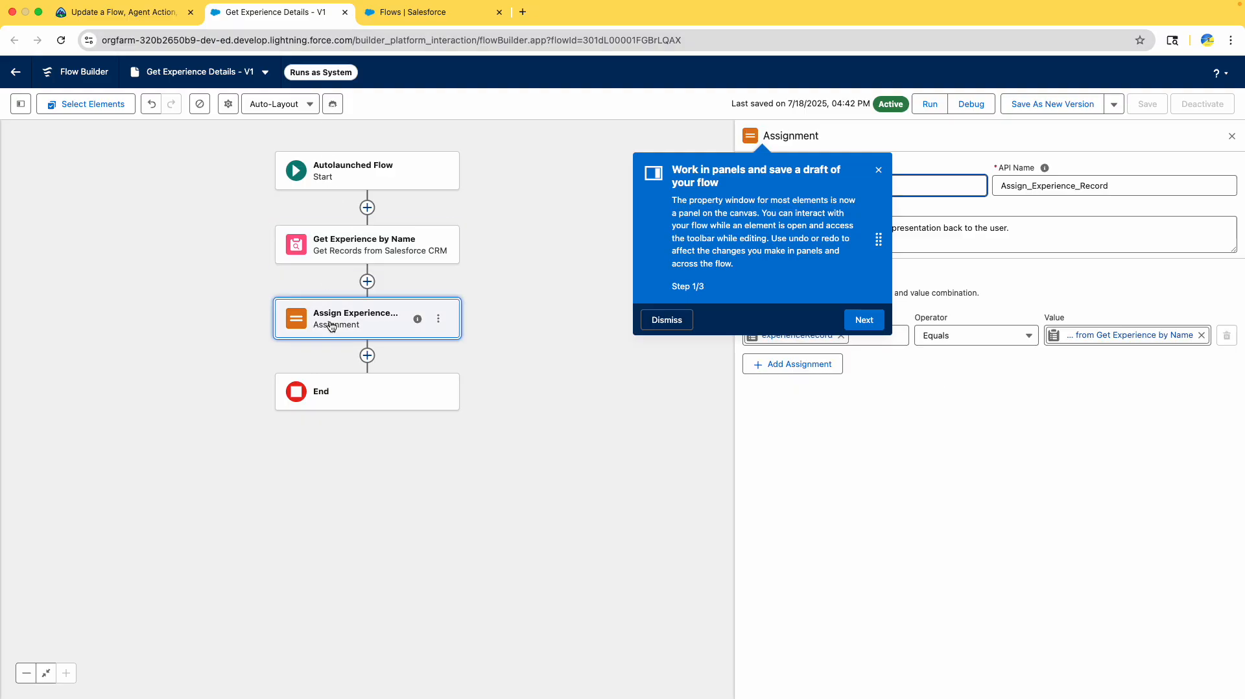
click(145, 14)
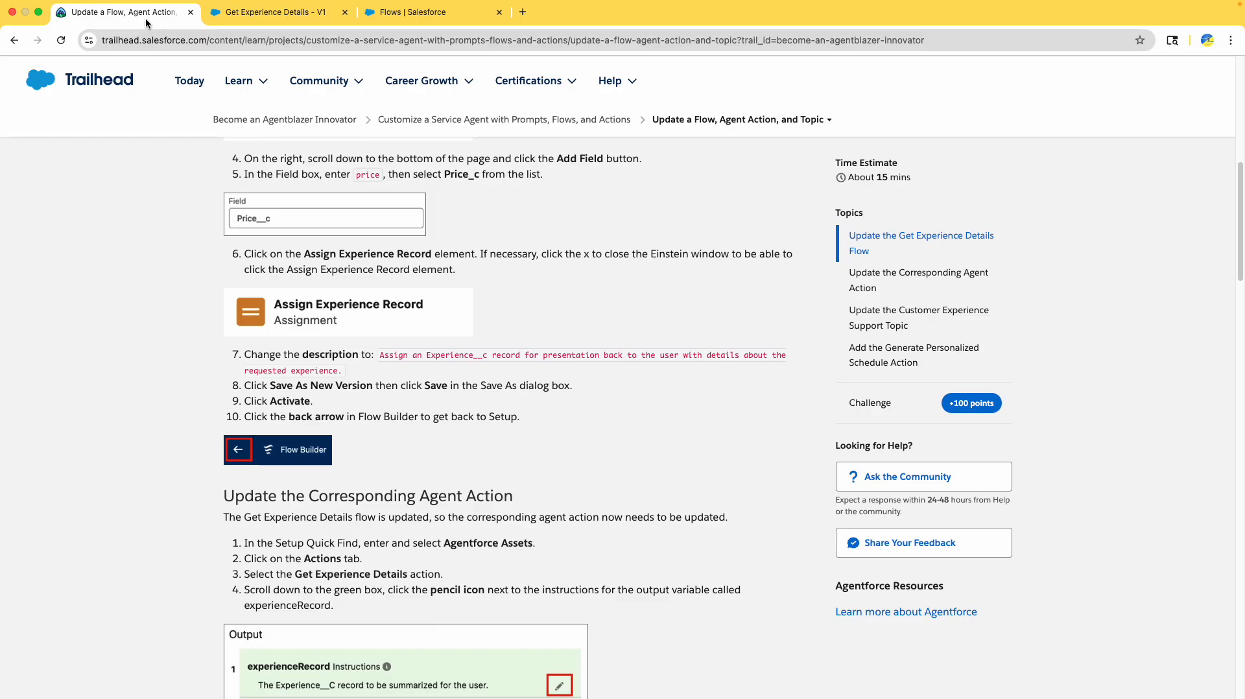
scroll(145, 318, down, 1)
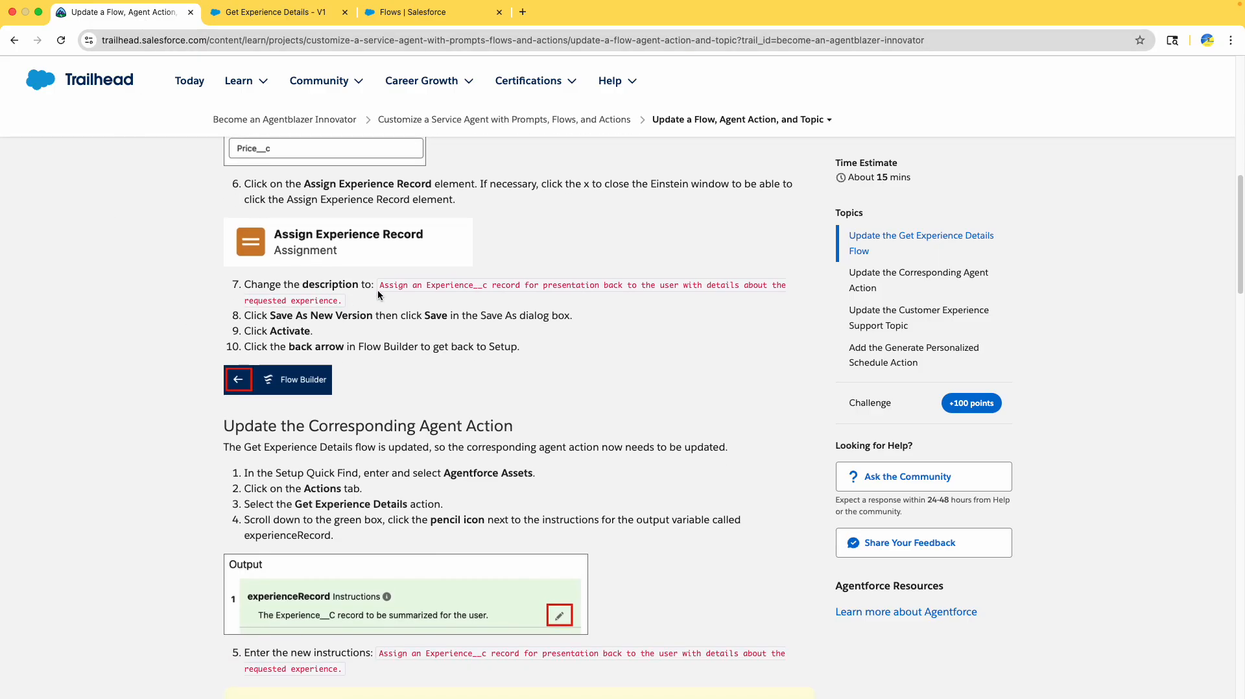
drag(381, 285, 343, 297)
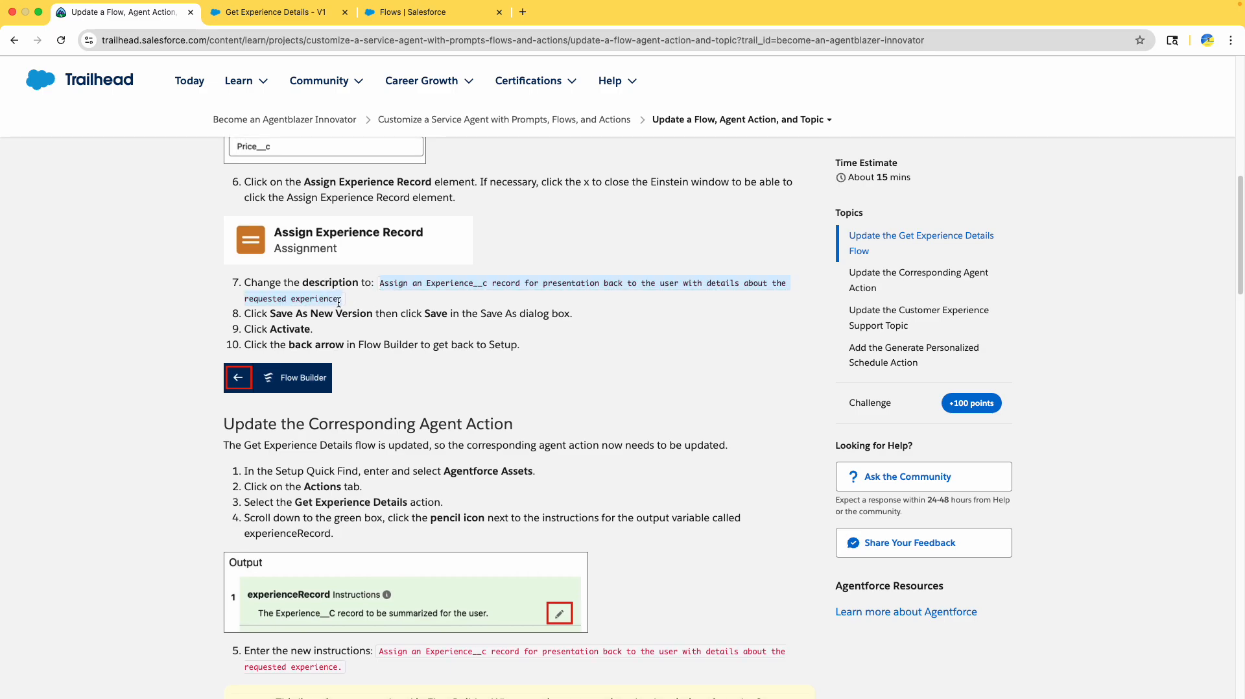
click(249, 13)
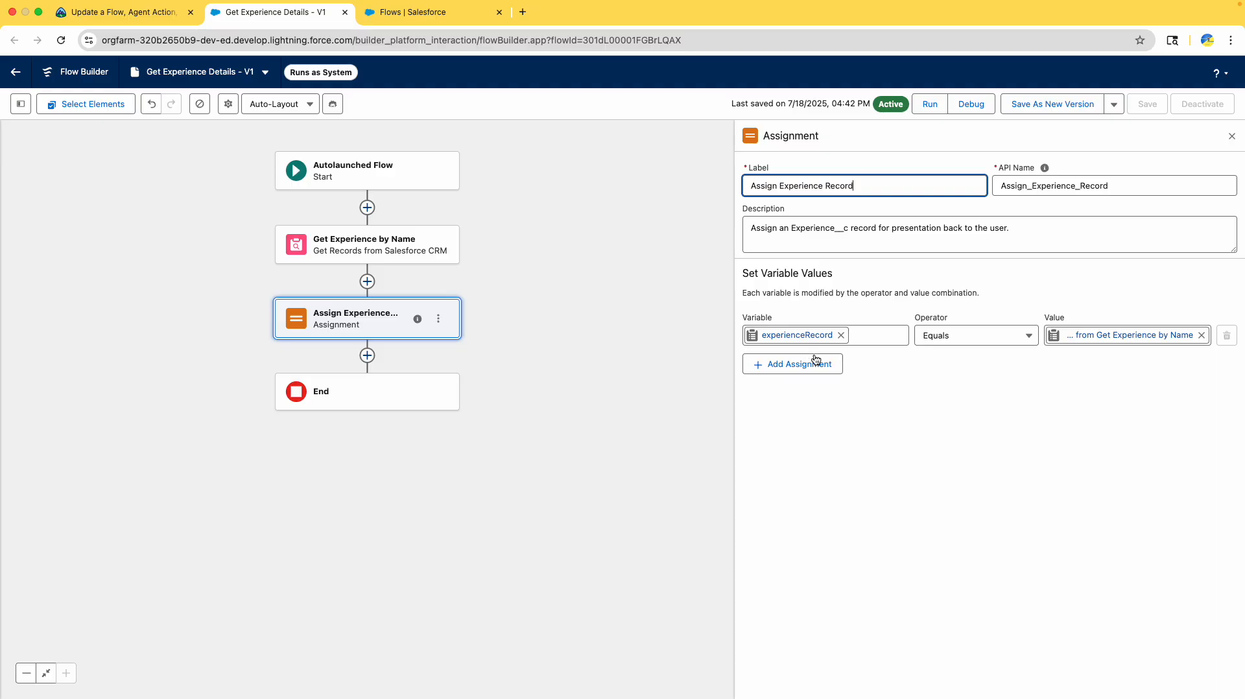
click(882, 222)
key(super+a)
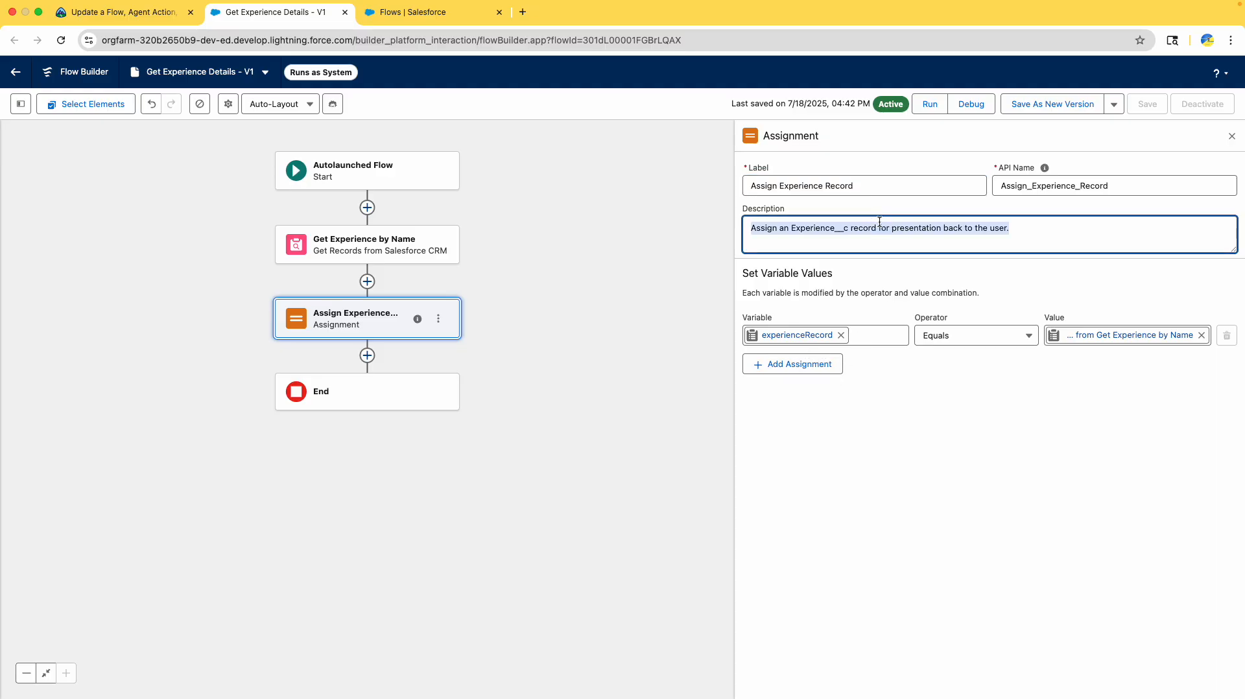
key(super+v)
click(152, 11)
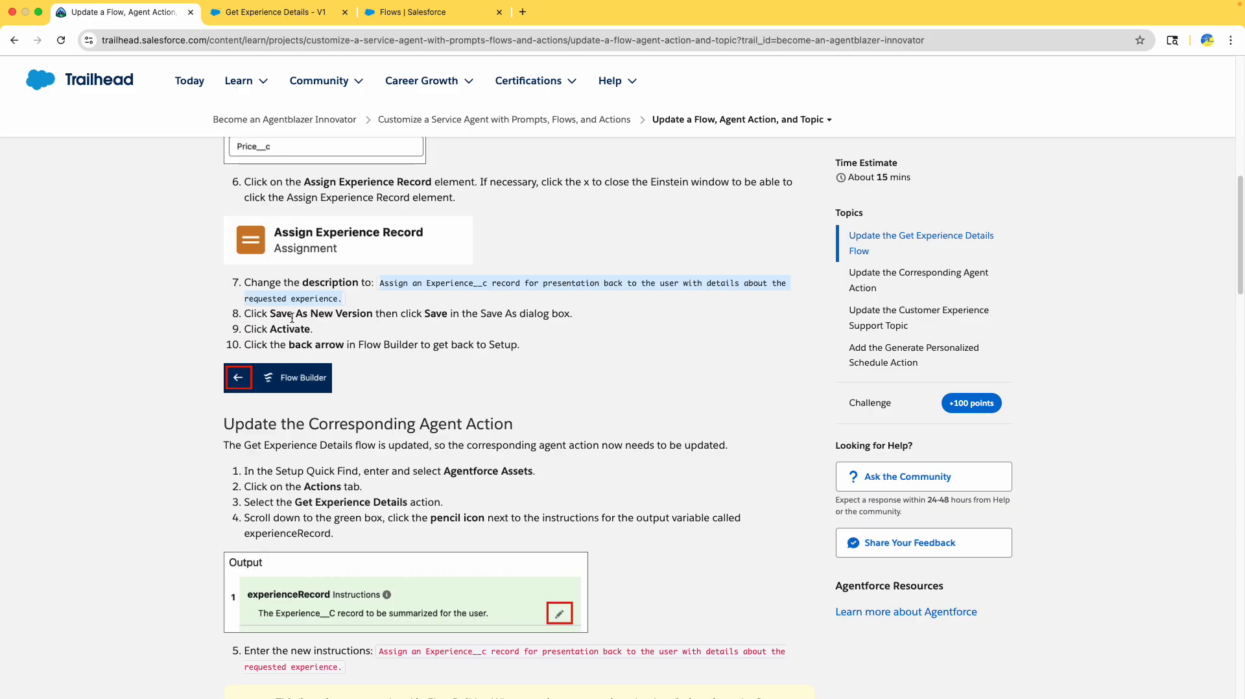
click(292, 318)
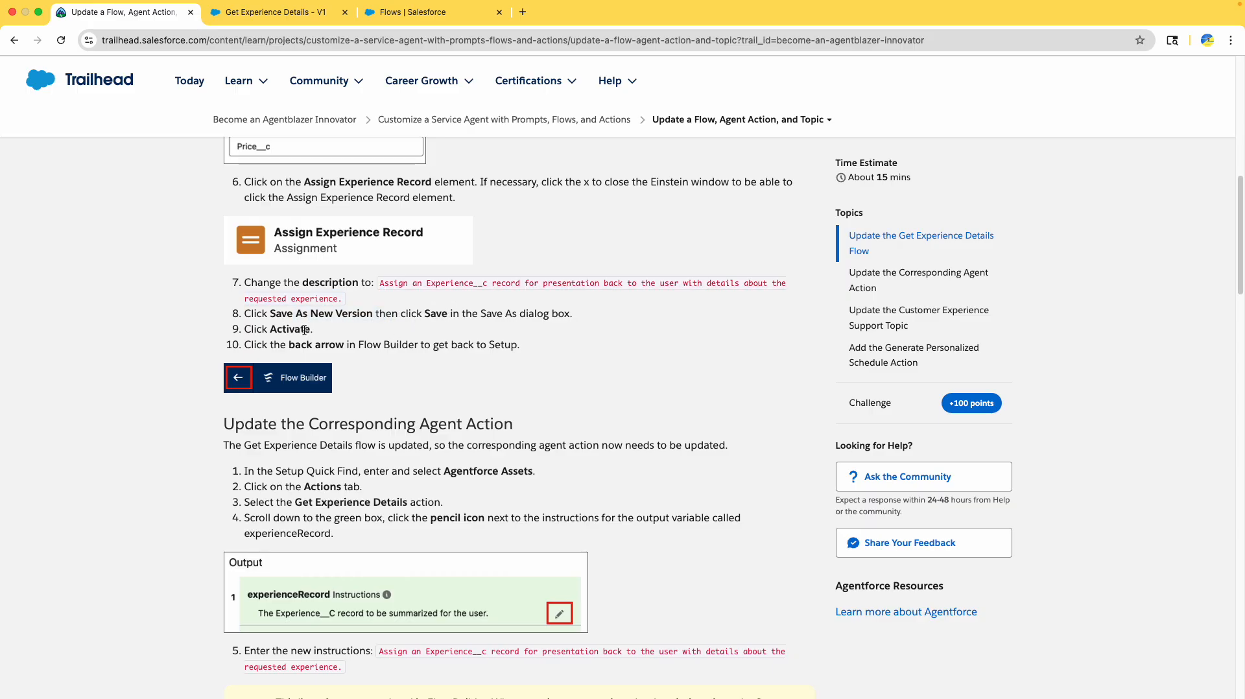
click(276, 11)
- Save Get Experience Details as a new Version 2 and activate it
click(1042, 112)
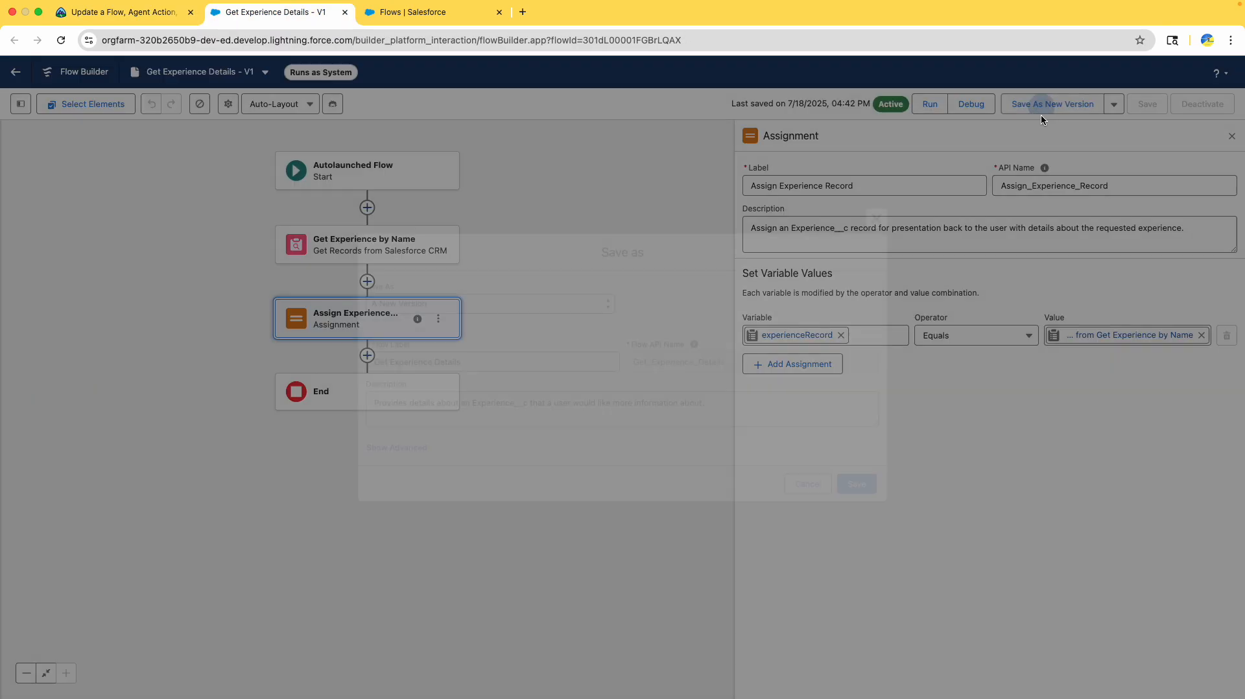
click(864, 487)
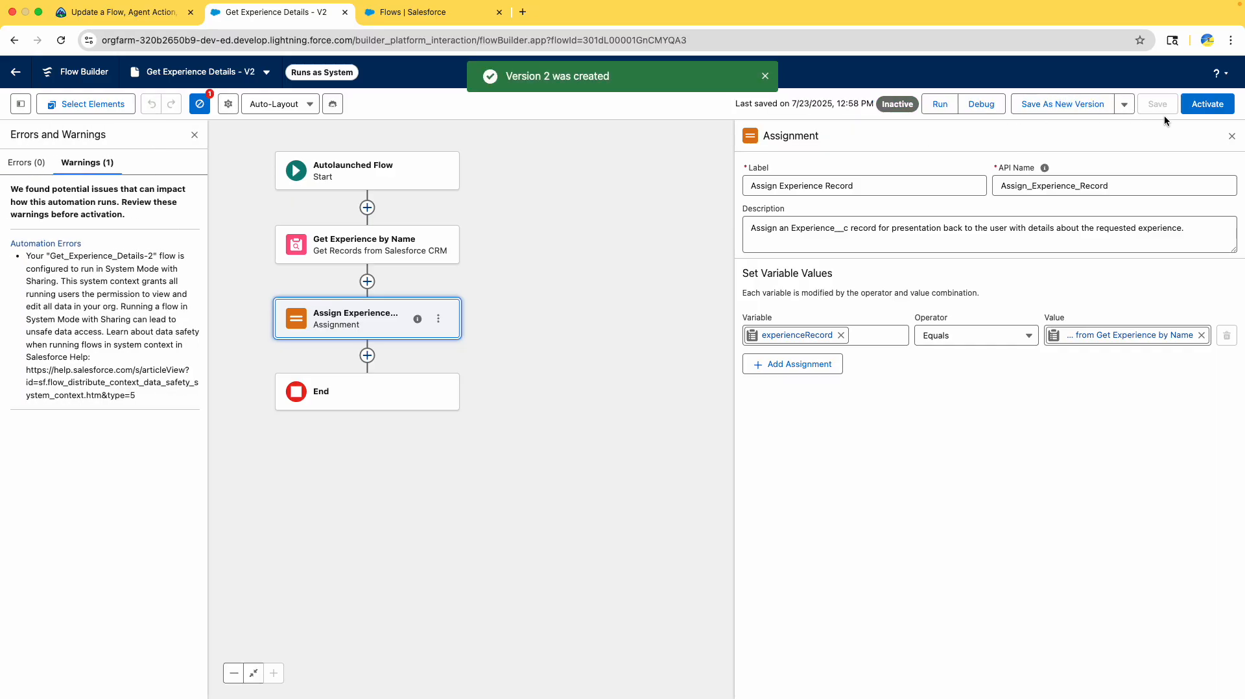
click(1204, 110)
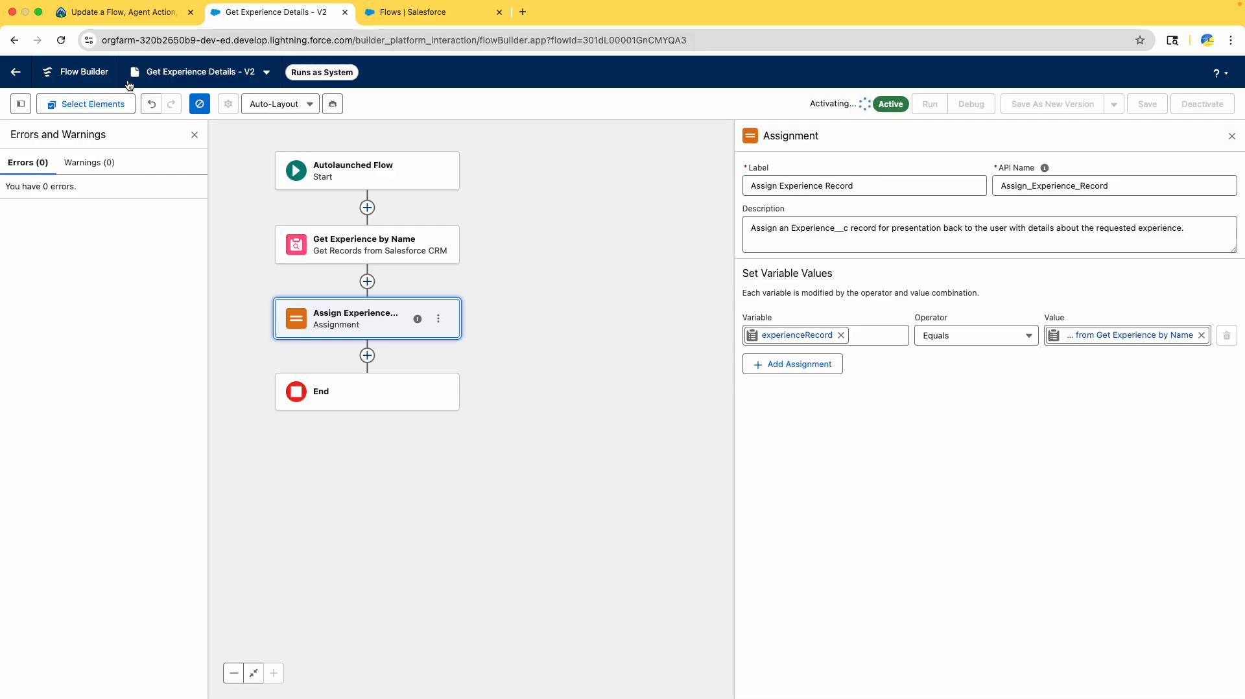
- Leave the flow editor for its record page and close the leftover Flows list tab
click(119, 20)
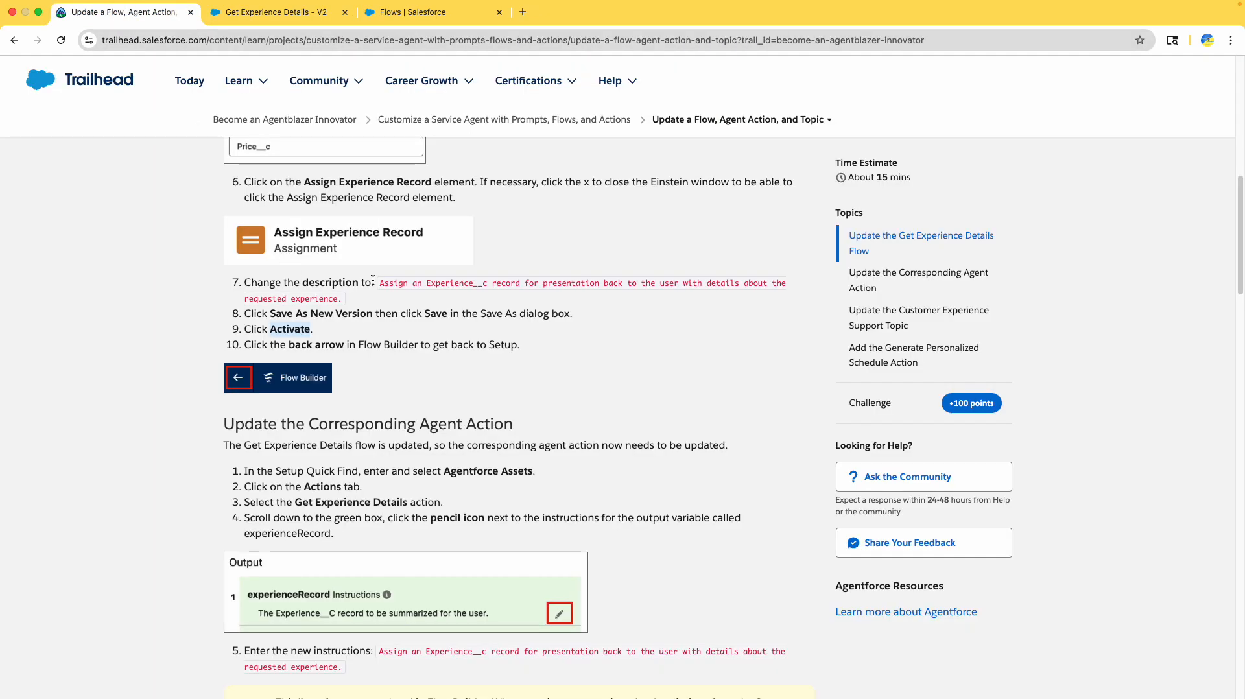
scroll(443, 356, down, 3)
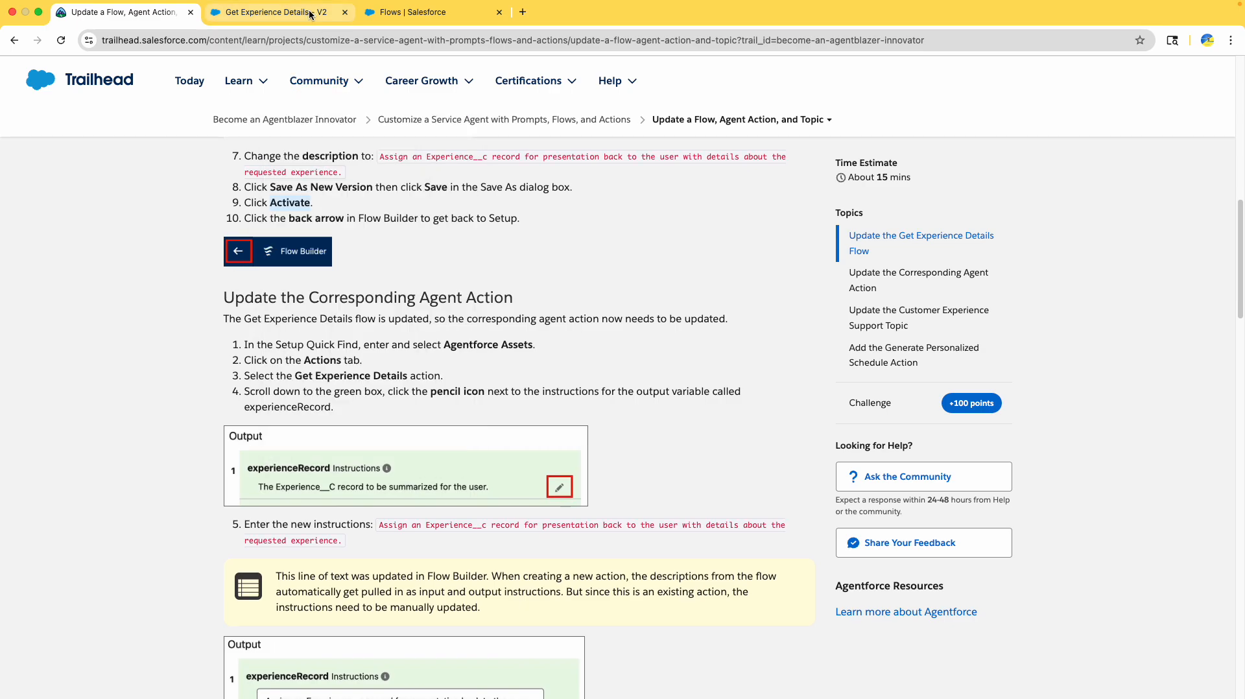
click(309, 14)
click(15, 72)
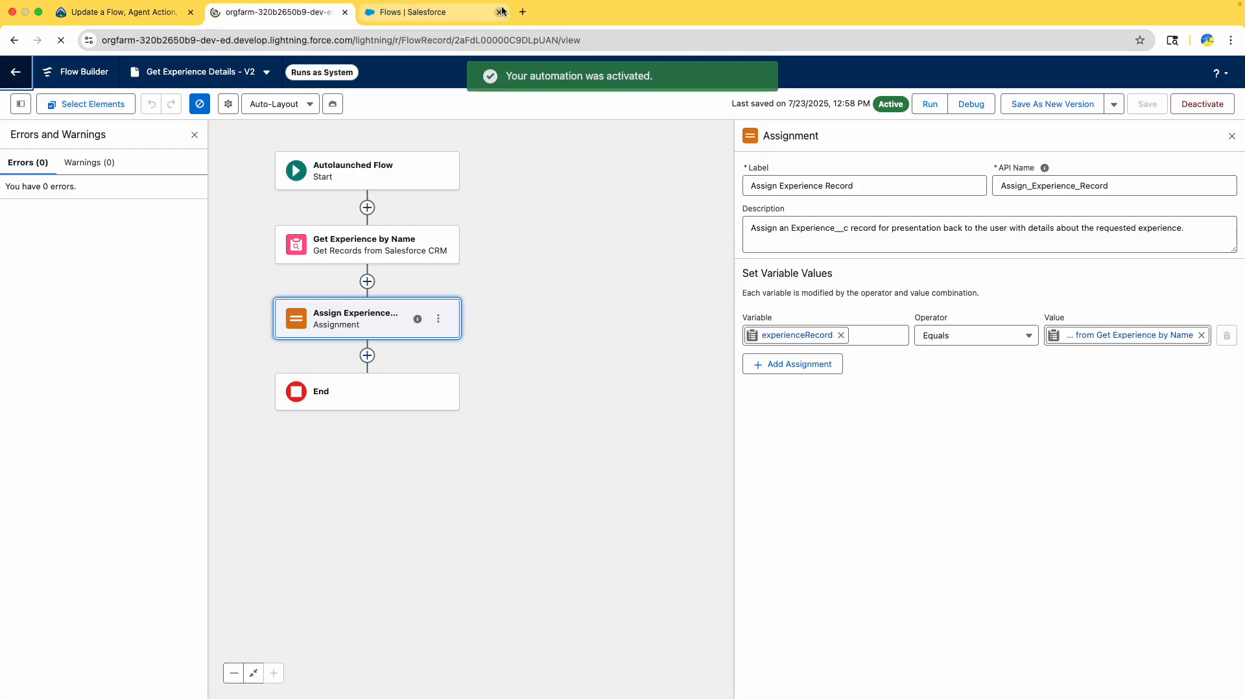
click(501, 11)
- Open Setup from the gear menu, close the flow record tab, and open Agentforce Assets through Quick Find
click(129, 11)
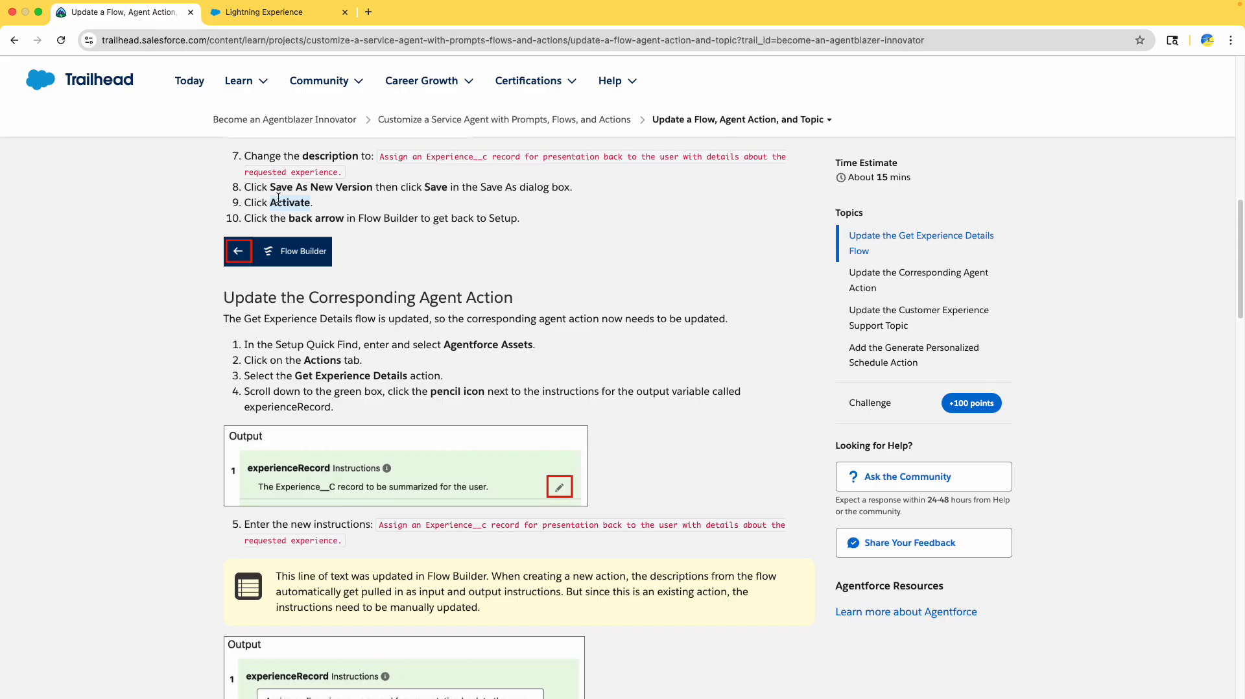
scroll(277, 197, down, 3)
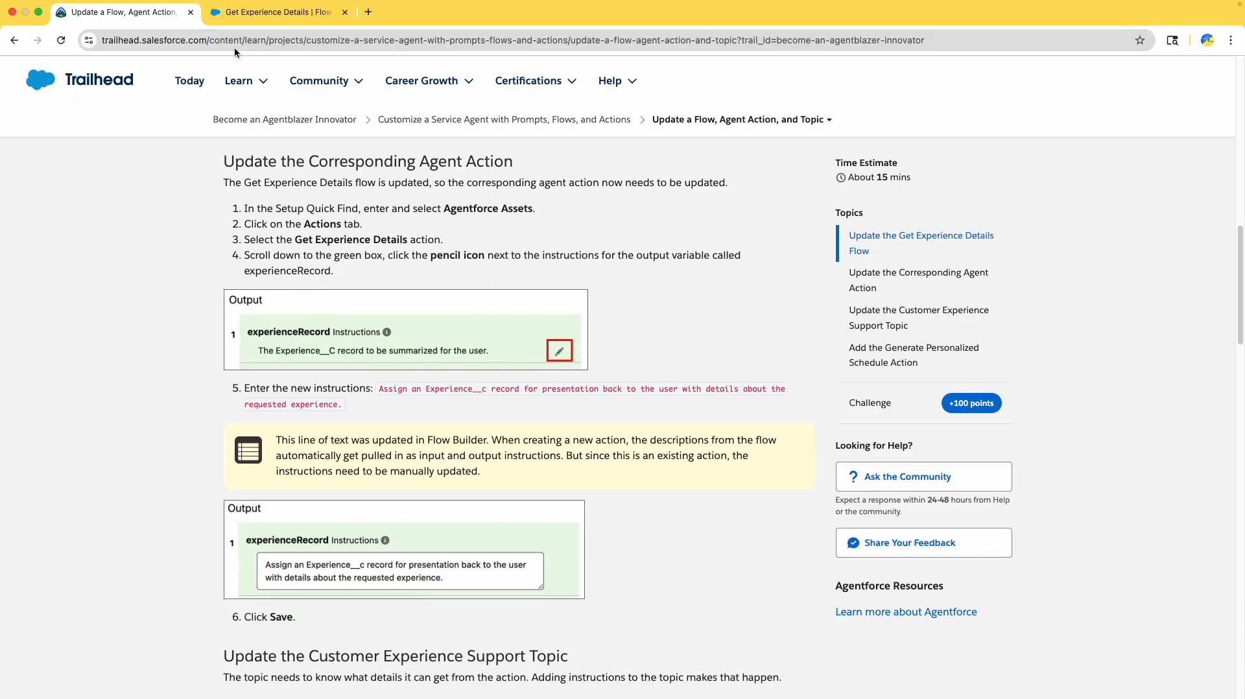
click(260, 13)
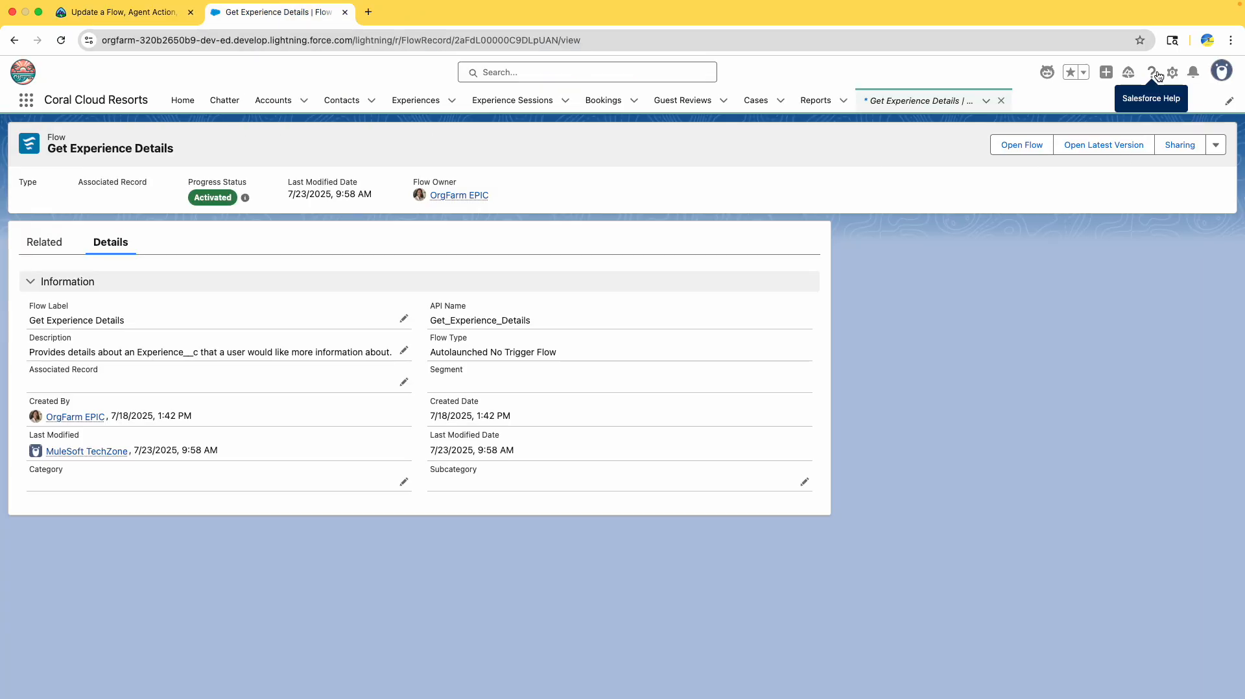
click(1172, 73)
click(345, 12)
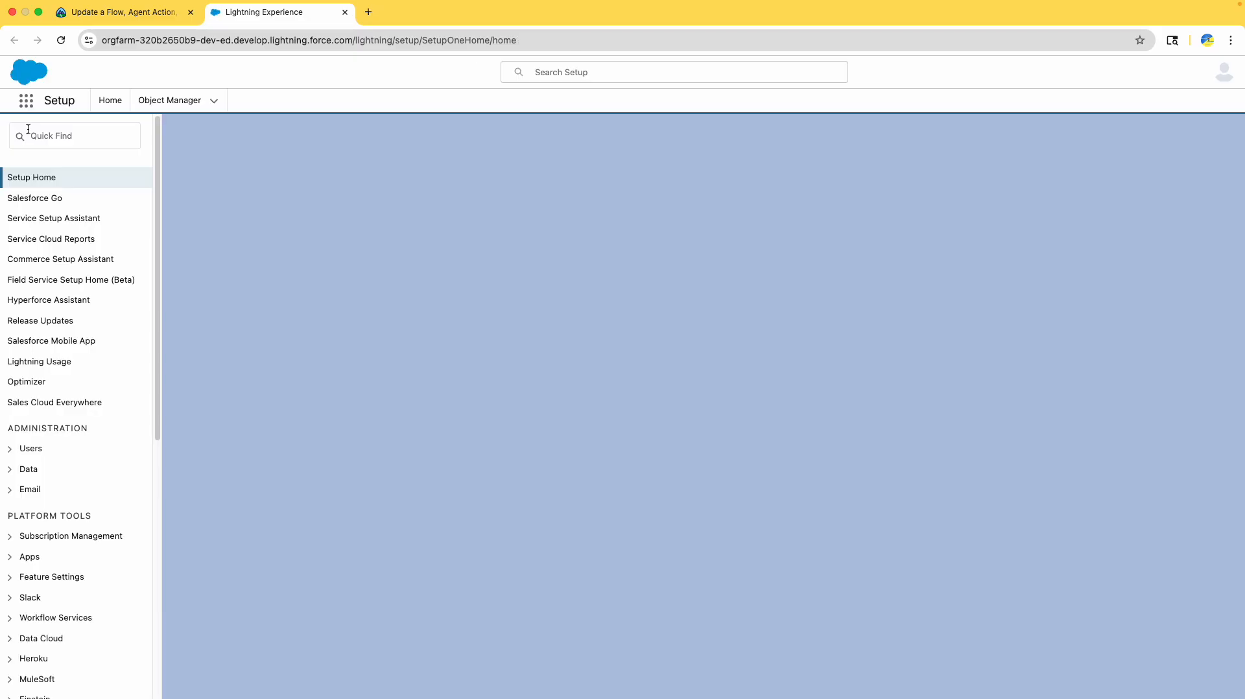
click(33, 138)
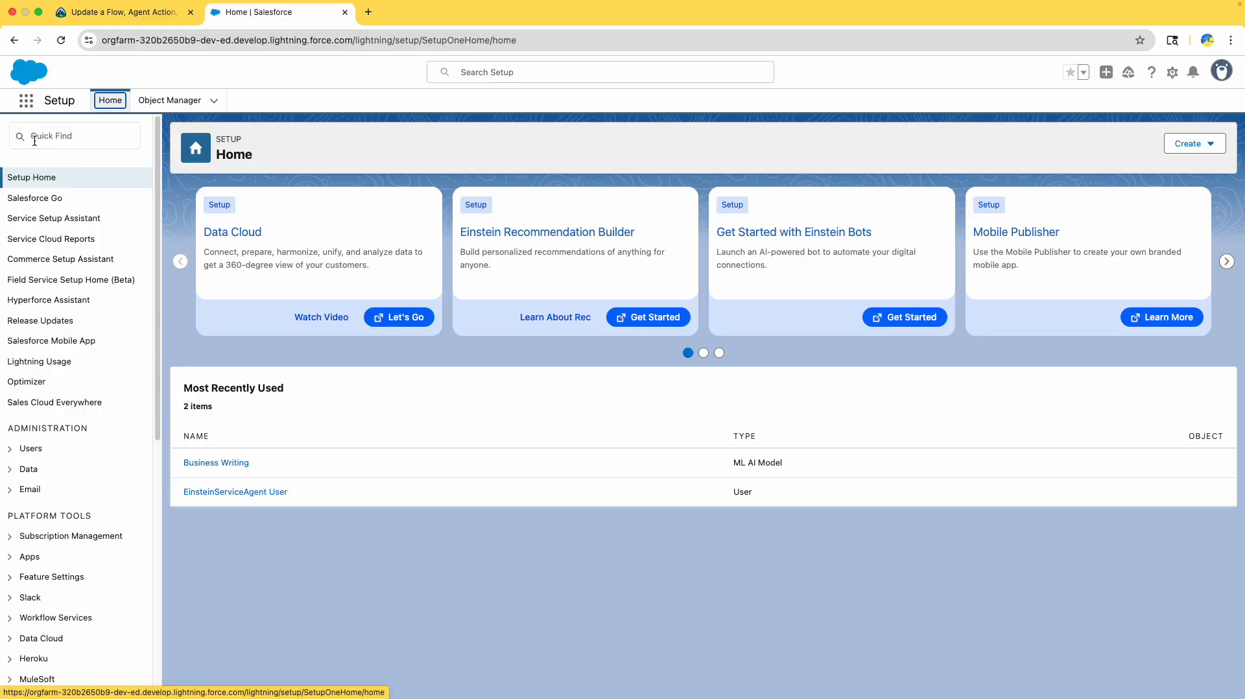
click(34, 138)
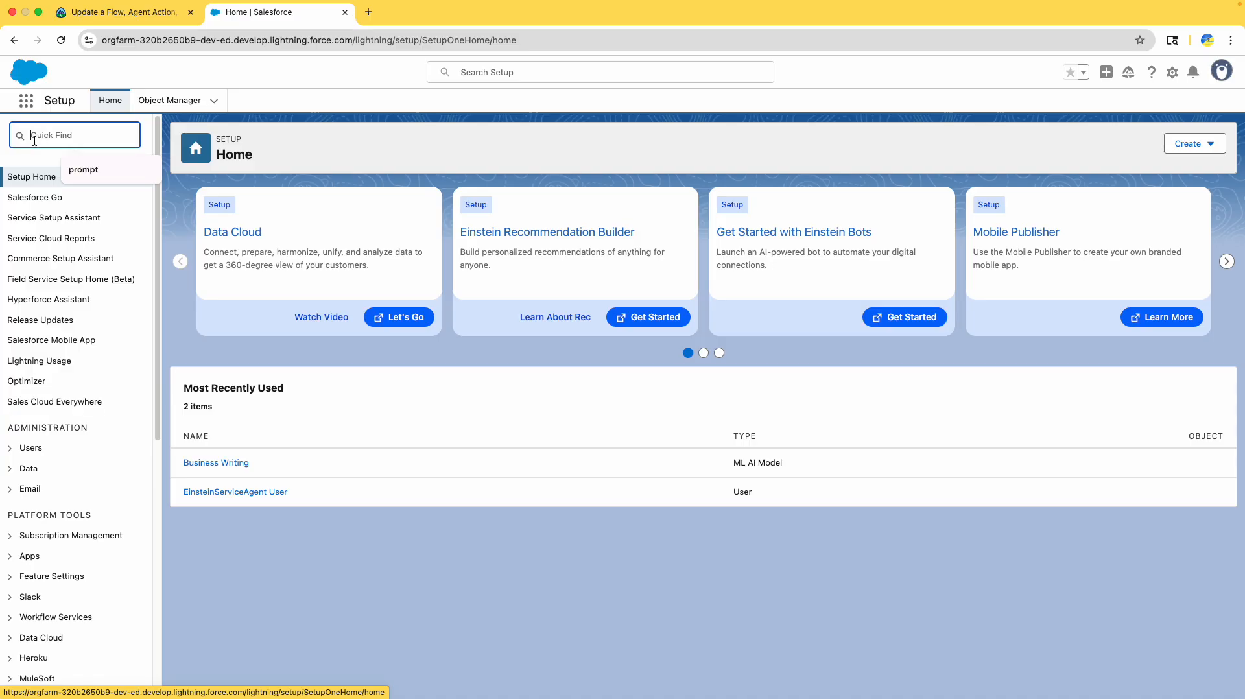
text(as)
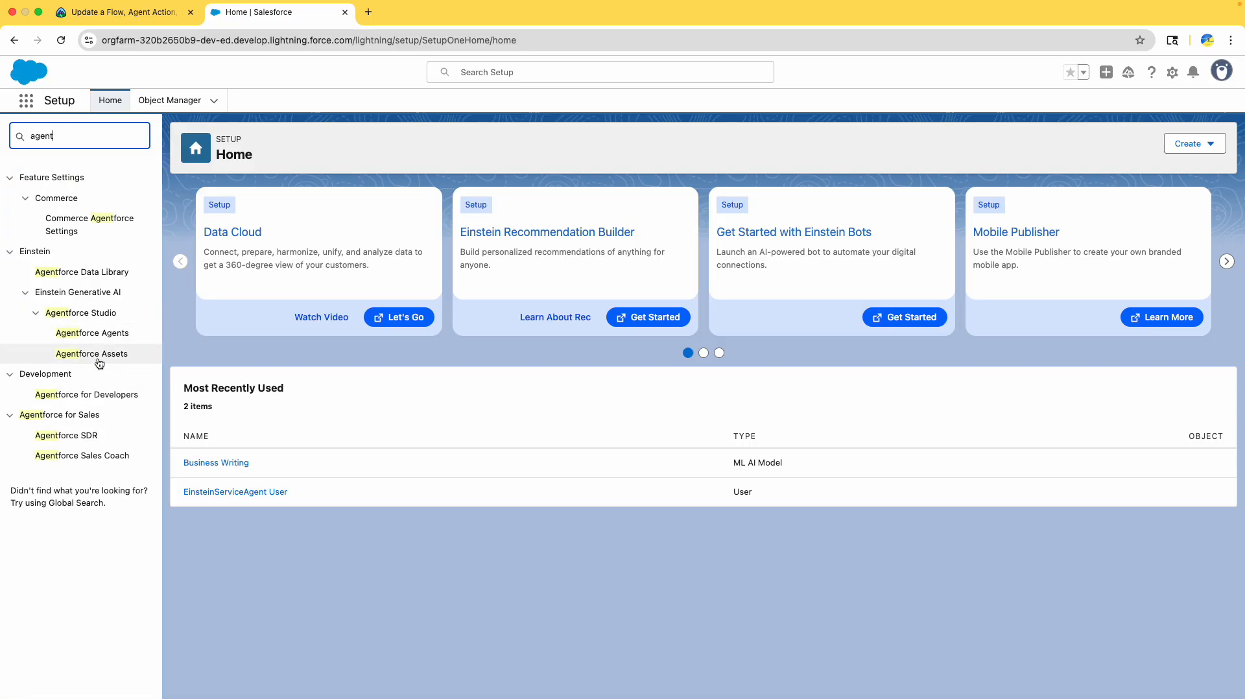
click(94, 353)
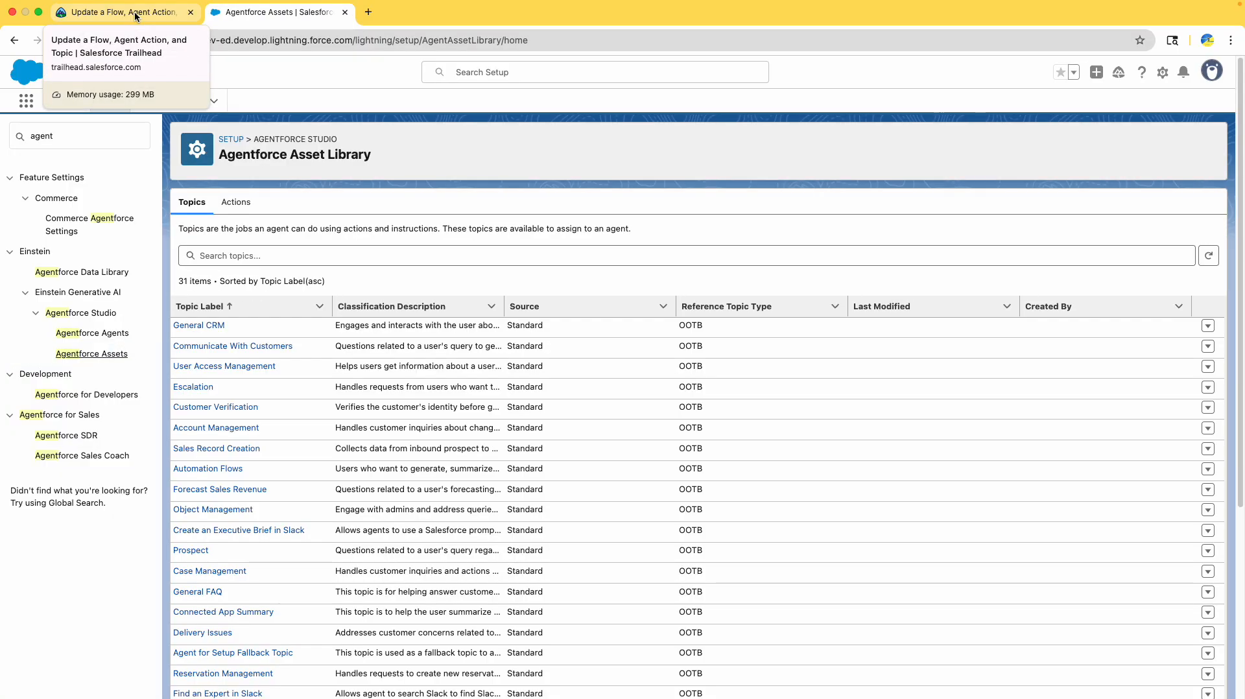
click(136, 15)
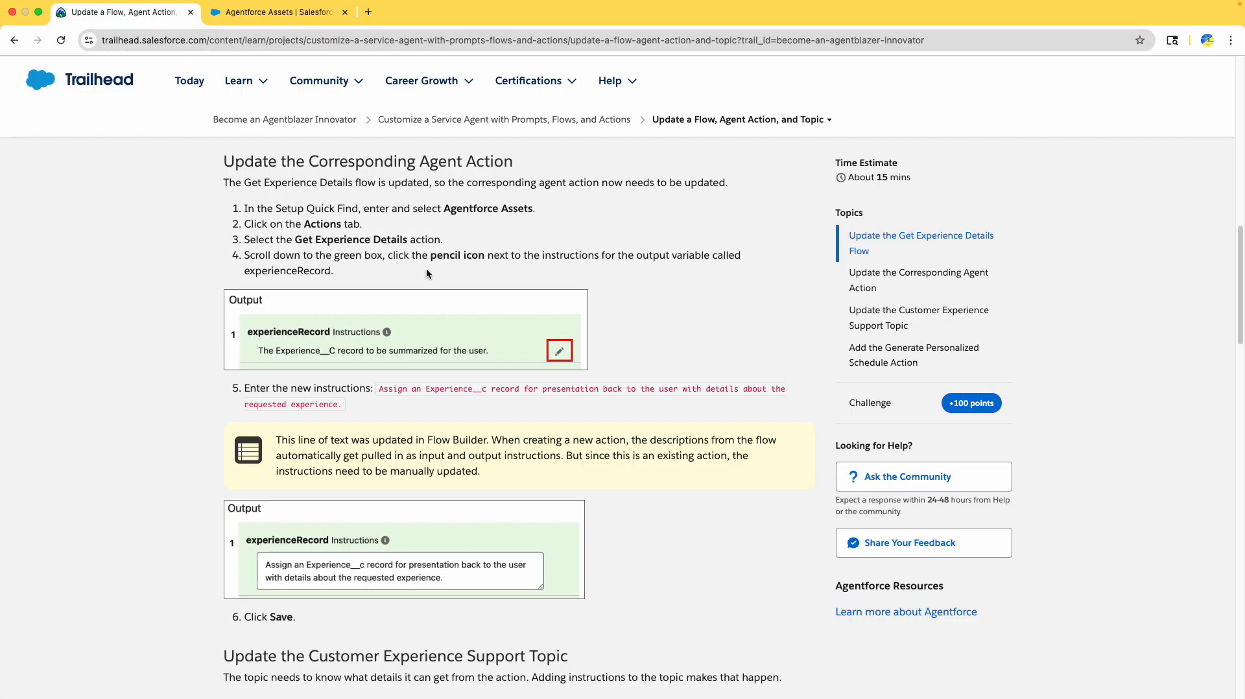
scroll(422, 261, down, 1)
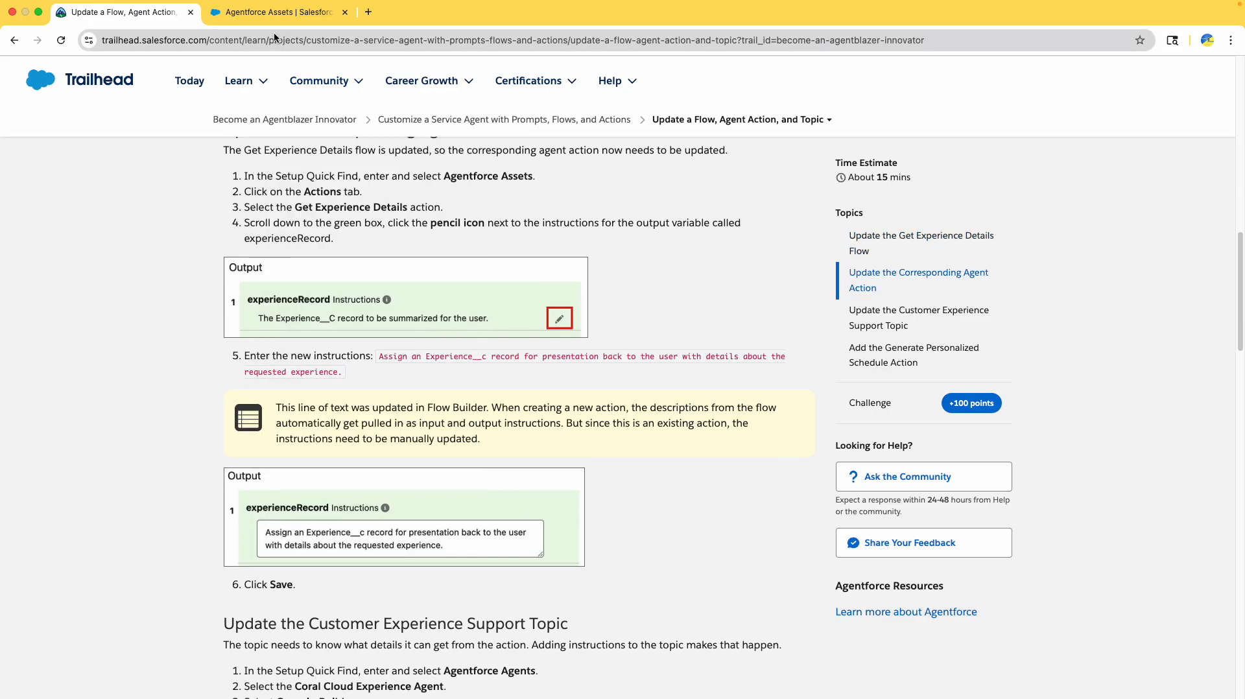
click(305, 13)
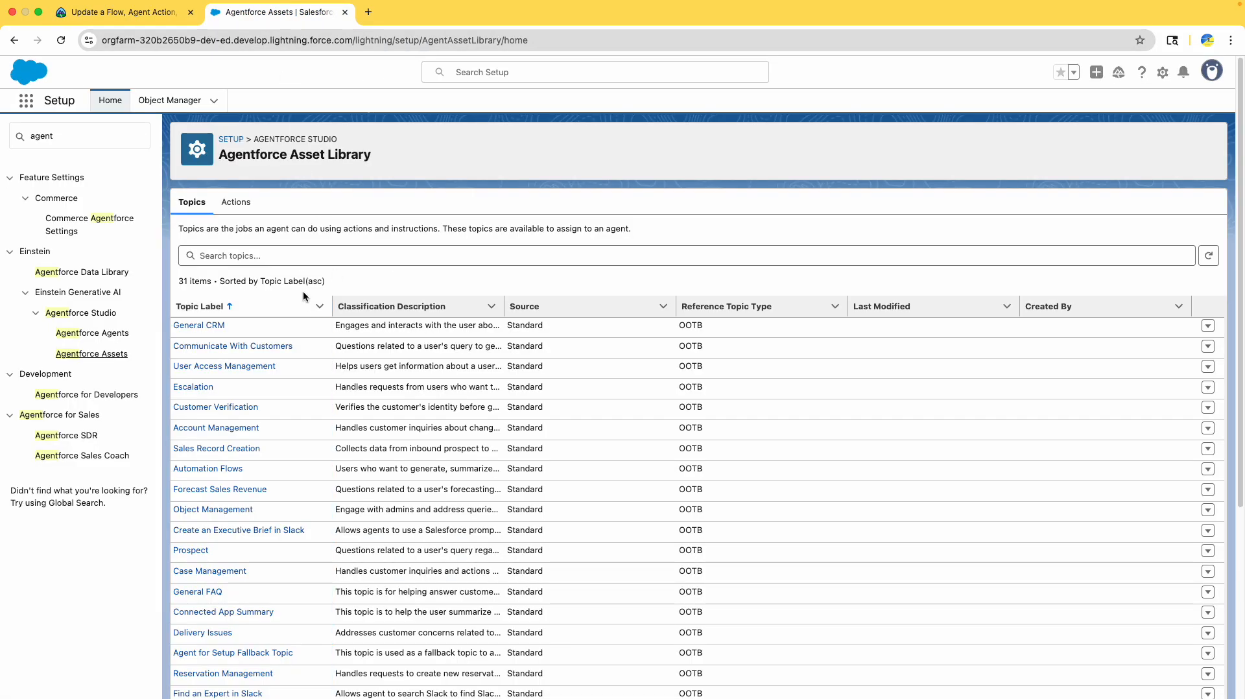
- On the Actions tab, find 'experi' on the page and open the Get Experience Details action
click(236, 202)
click(156, 15)
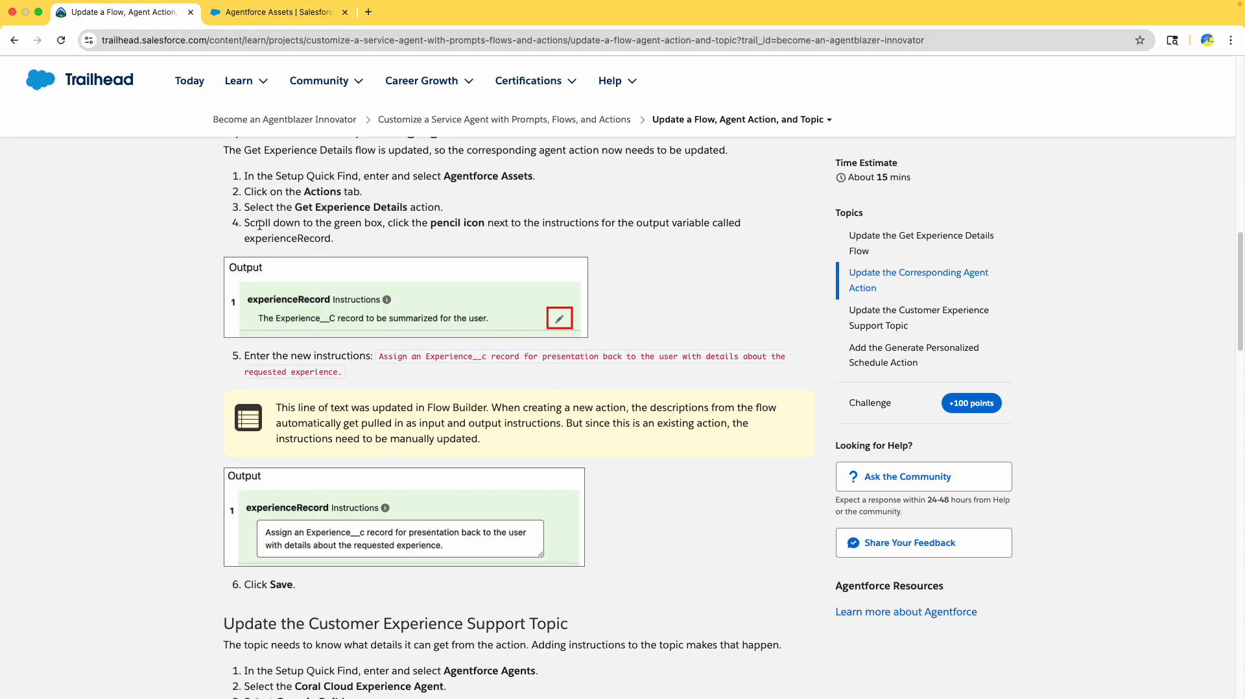
click(253, 17)
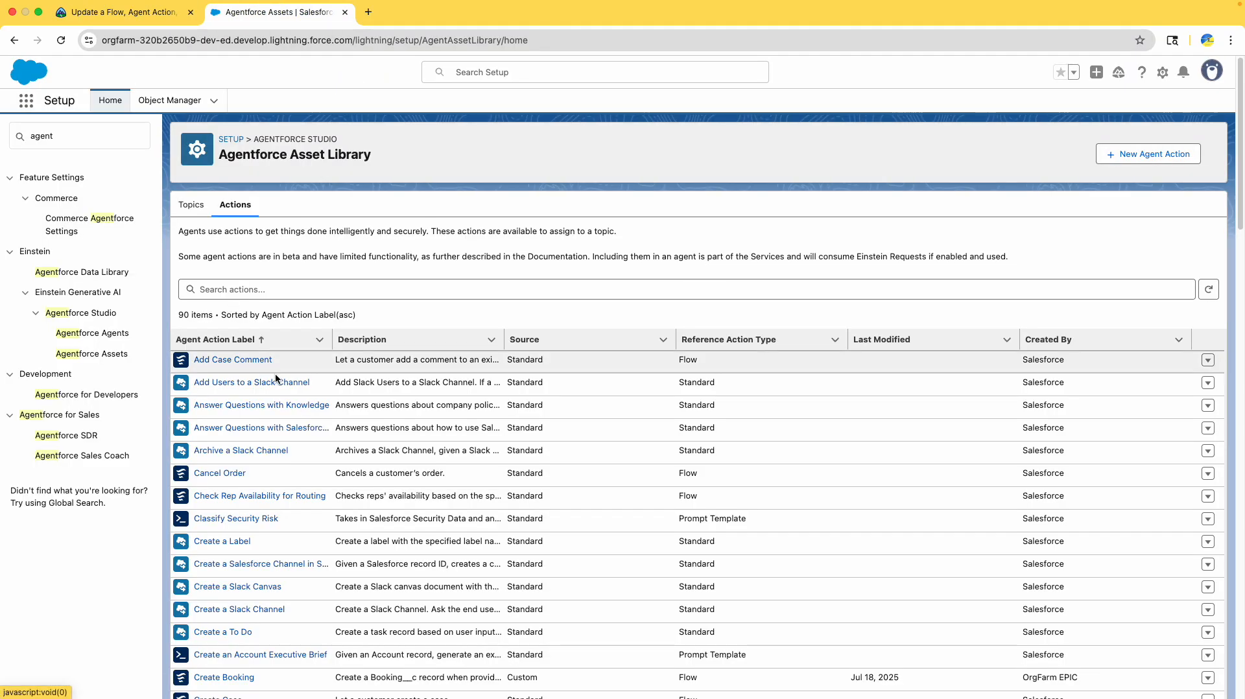
scroll(276, 375, down, 8)
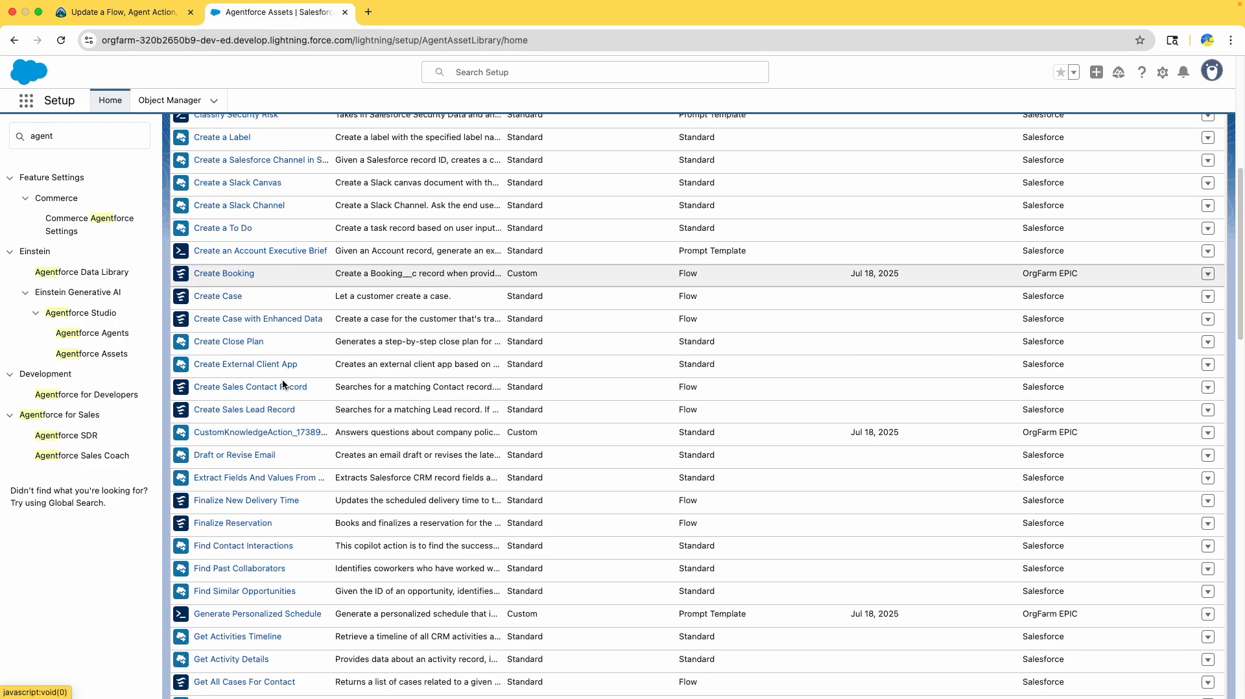
scroll(283, 385, down, 6)
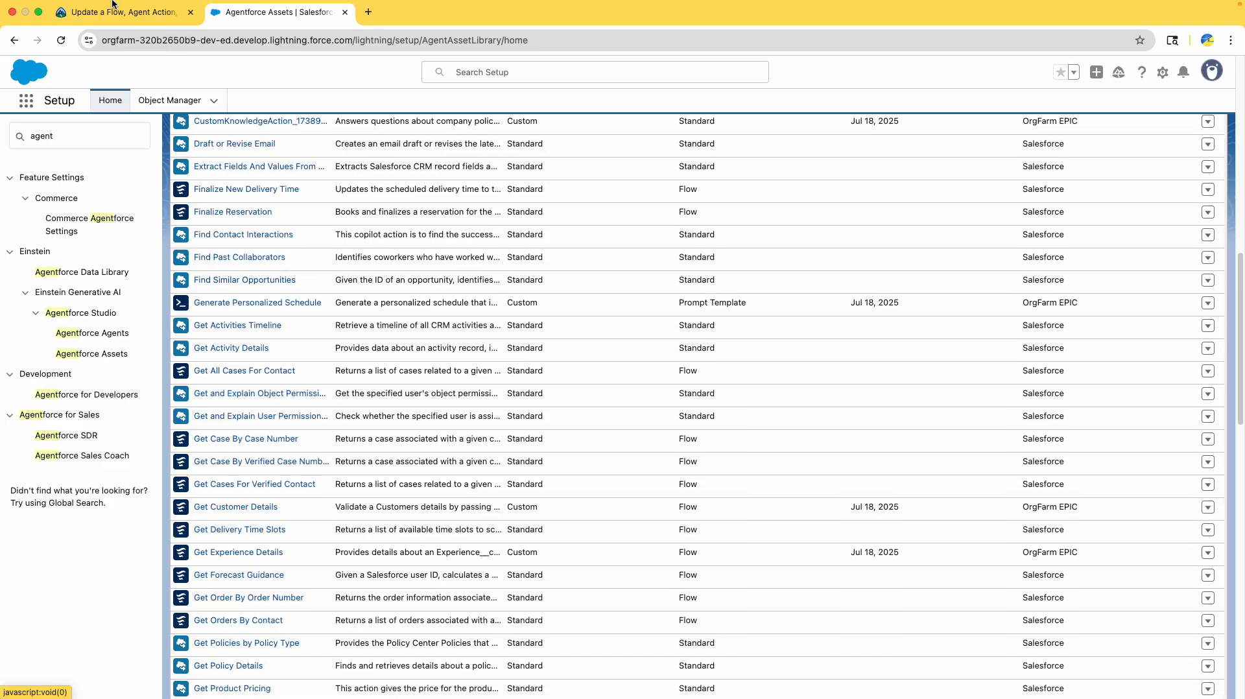
click(103, 16)
click(241, 13)
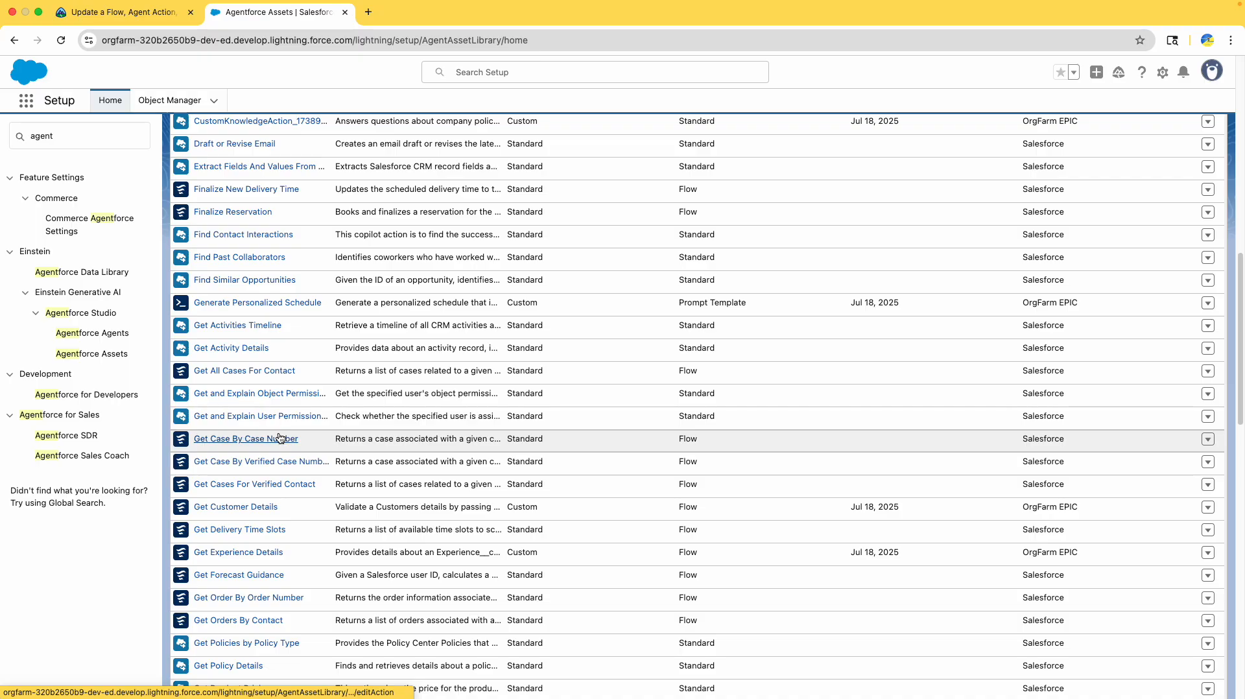
scroll(279, 437, down, 2)
scroll(279, 436, down, 9)
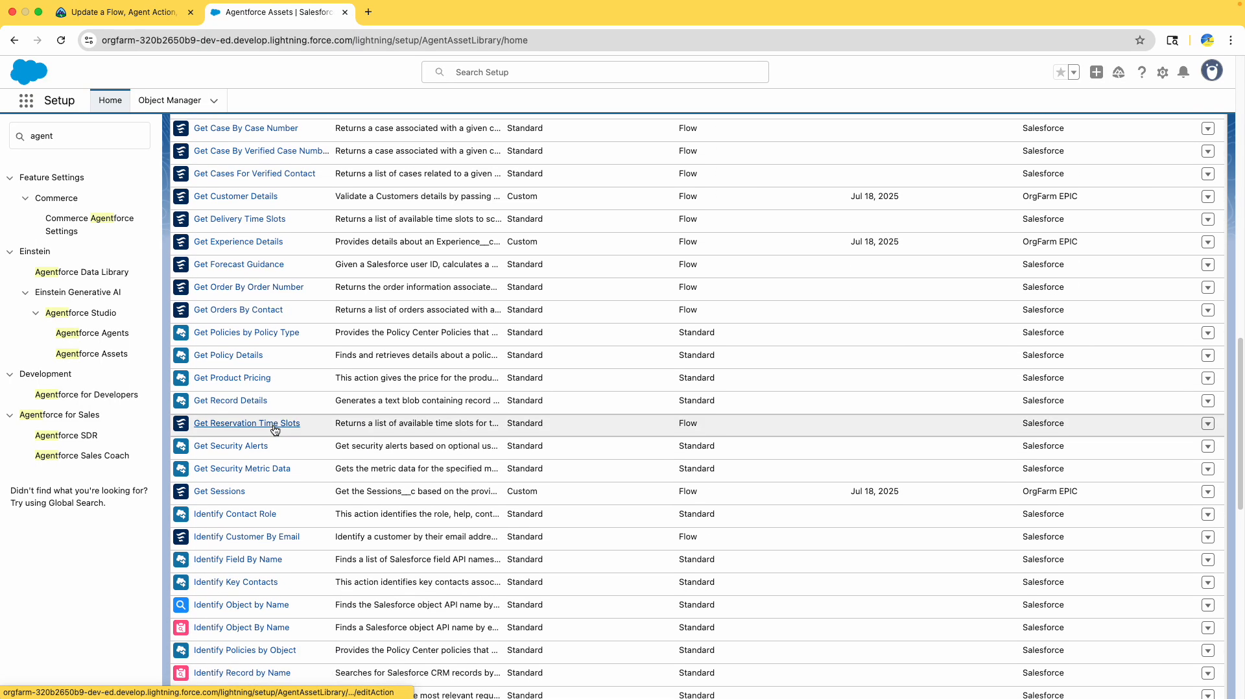
key(super+f)
text(experie)
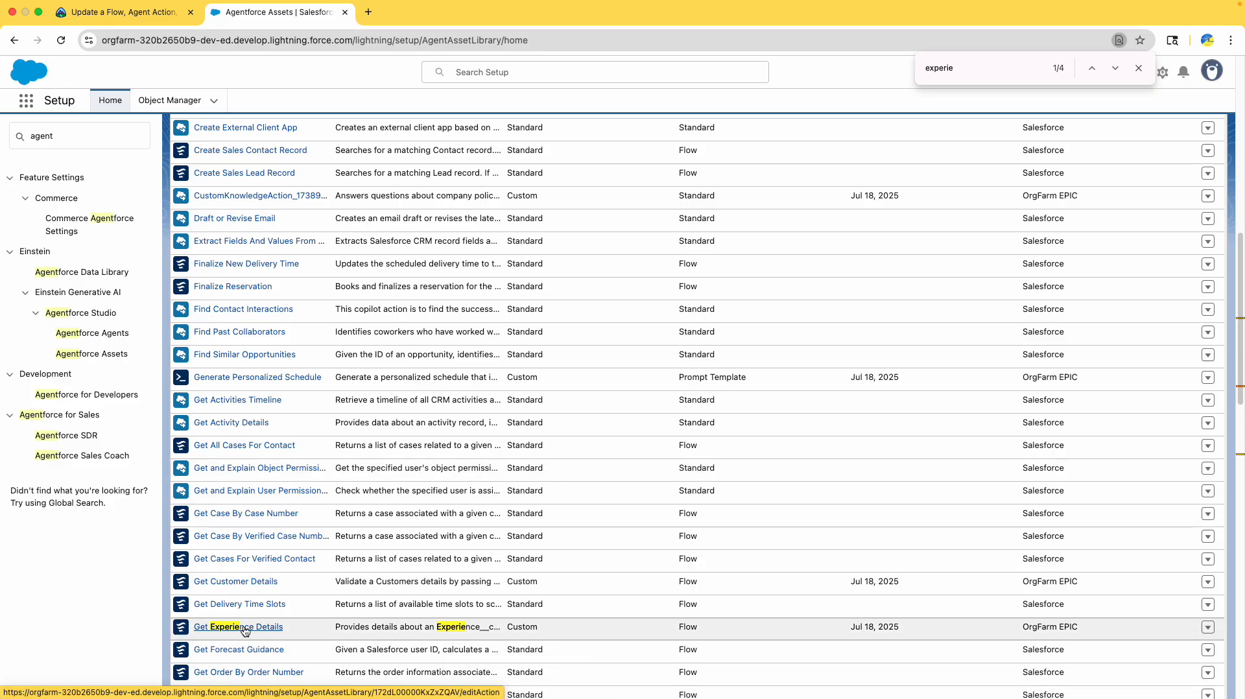
click(245, 627)
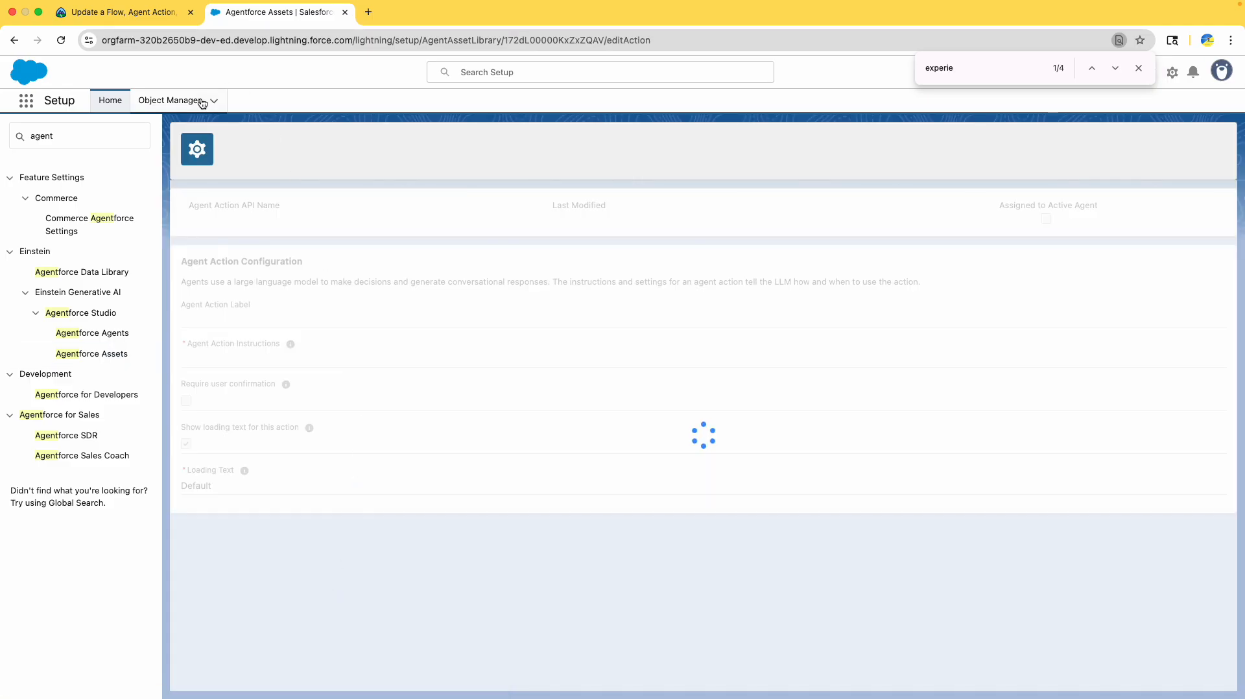
- Open the experienceRecord output instructions of Get Experience Details for editing
click(154, 29)
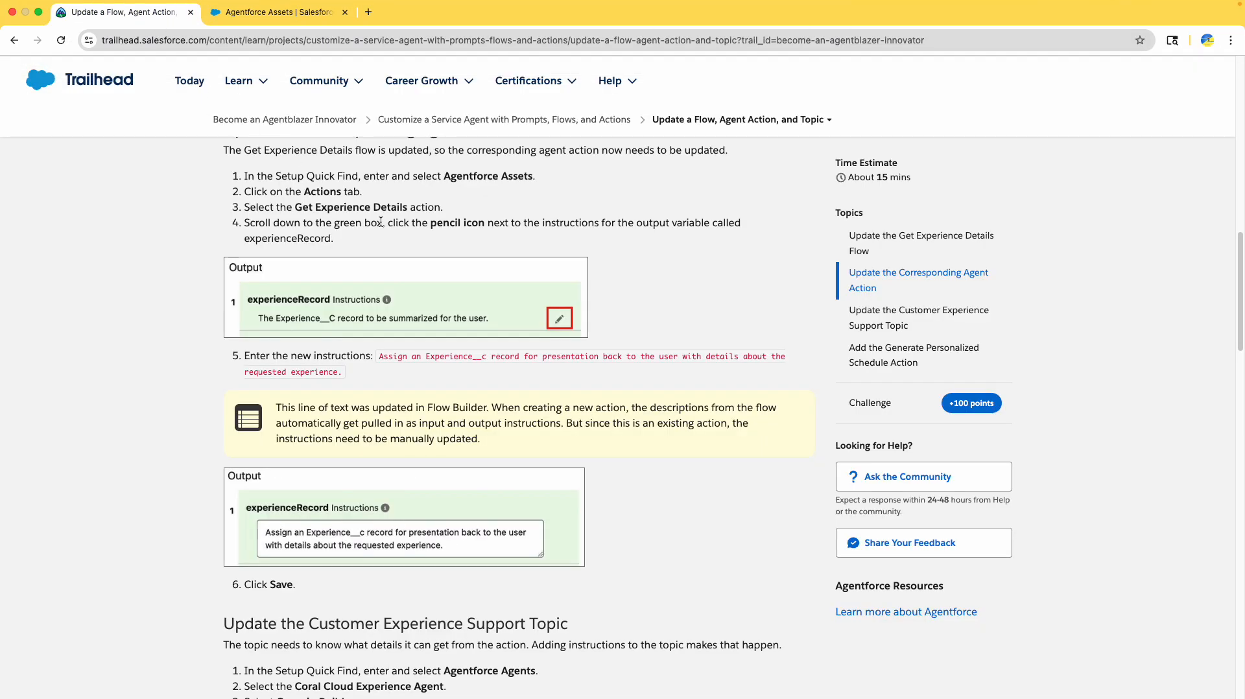
scroll(380, 223, down, 1)
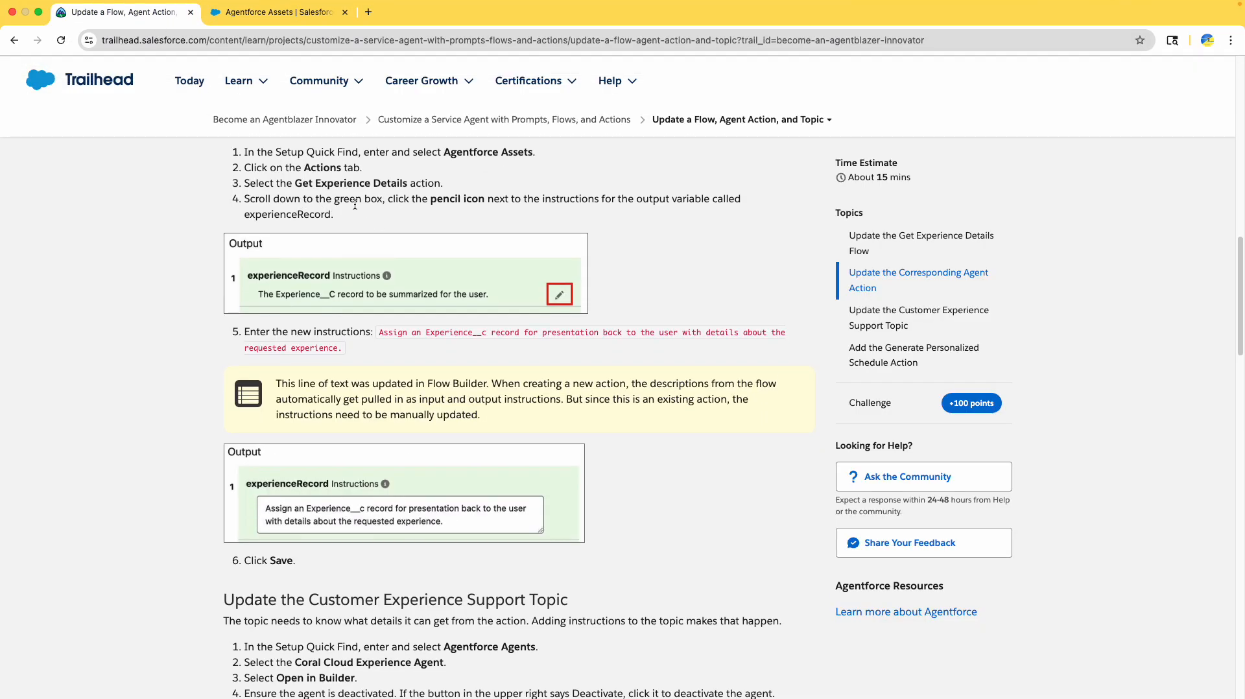
click(314, 12)
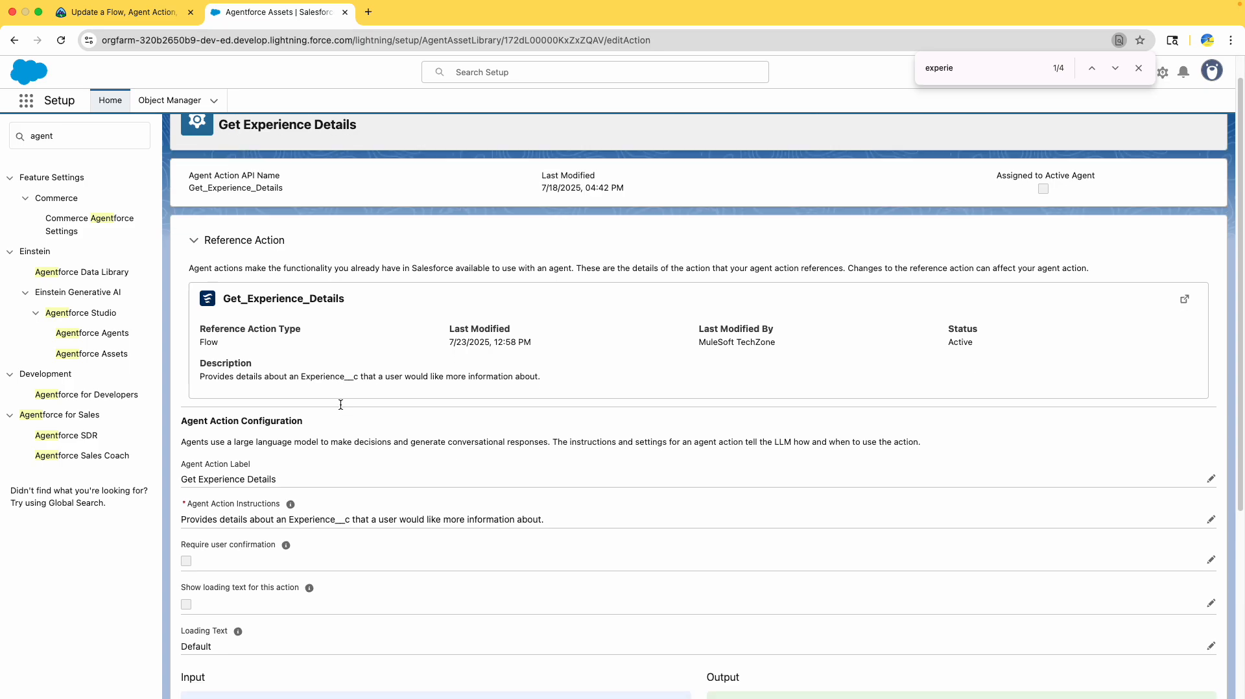
scroll(462, 430, down, 8)
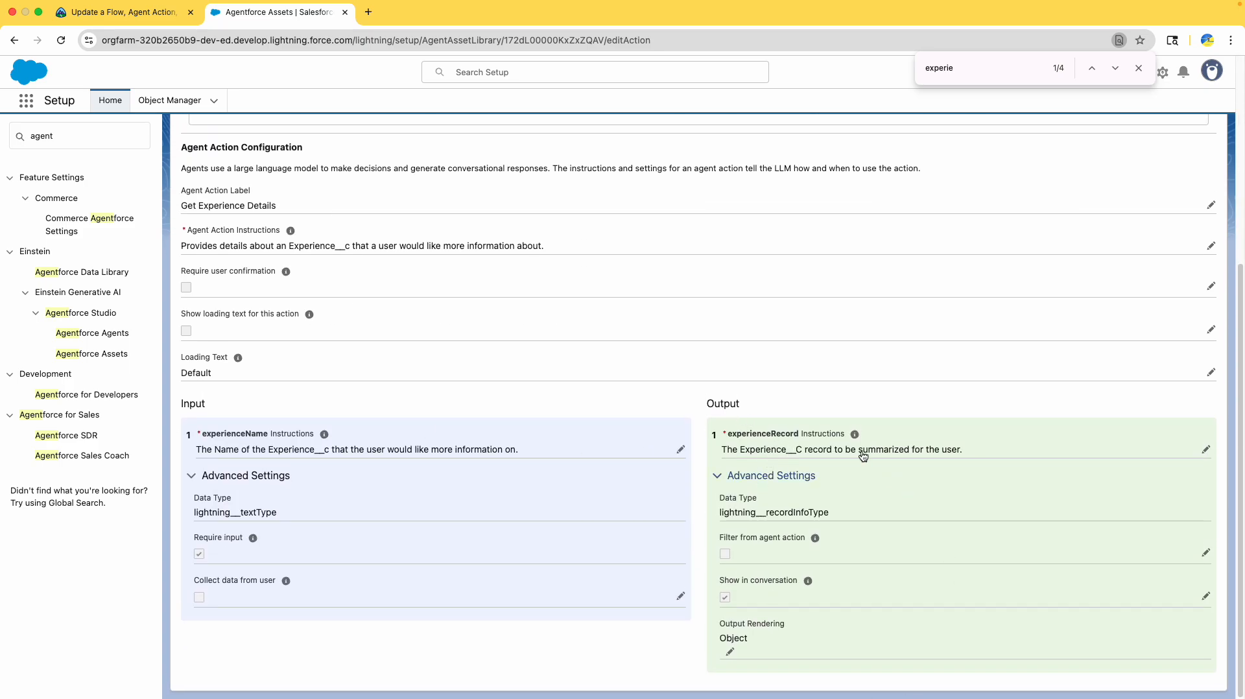
click(1204, 452)
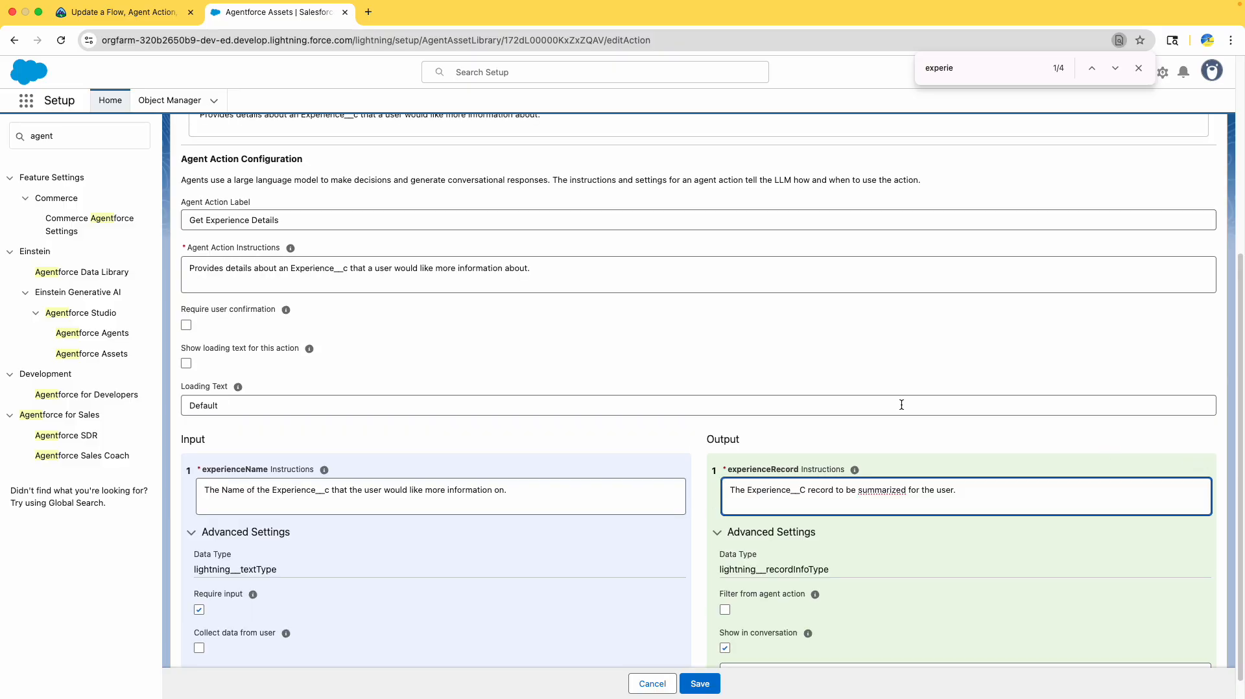
- Replace the experienceRecord instructions with the tutorial's 'Assign an Experience__c record…' sentence
click(120, 12)
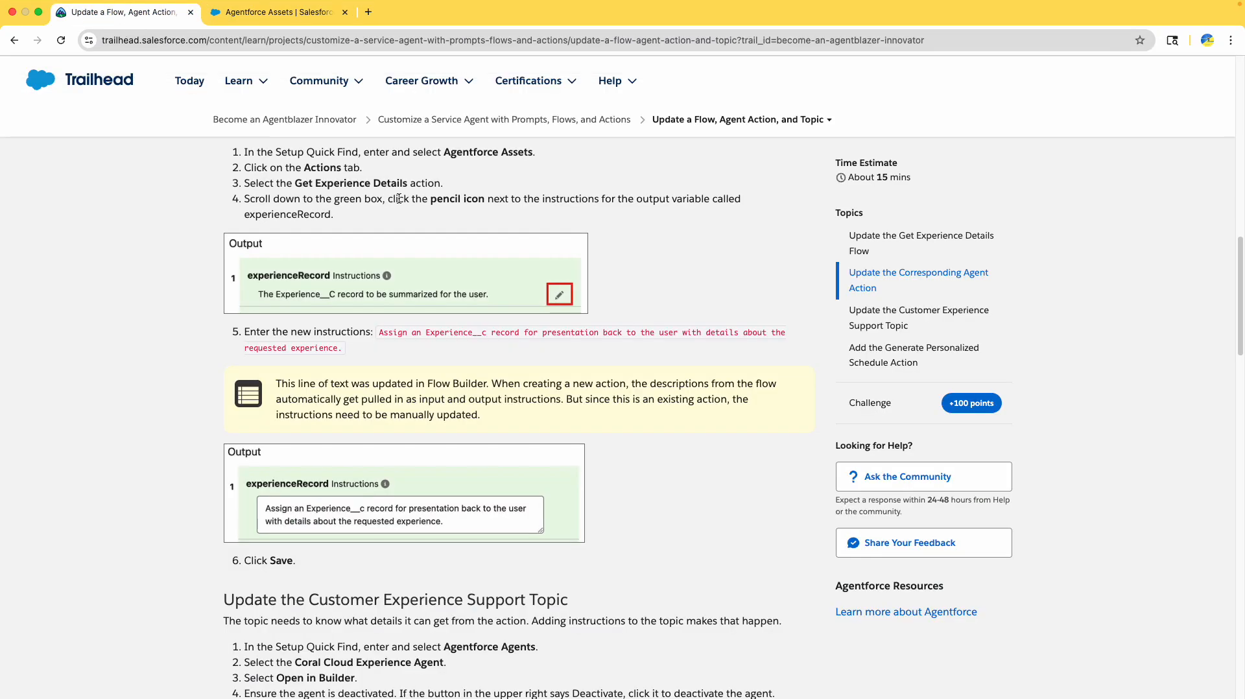
scroll(409, 214, down, 5)
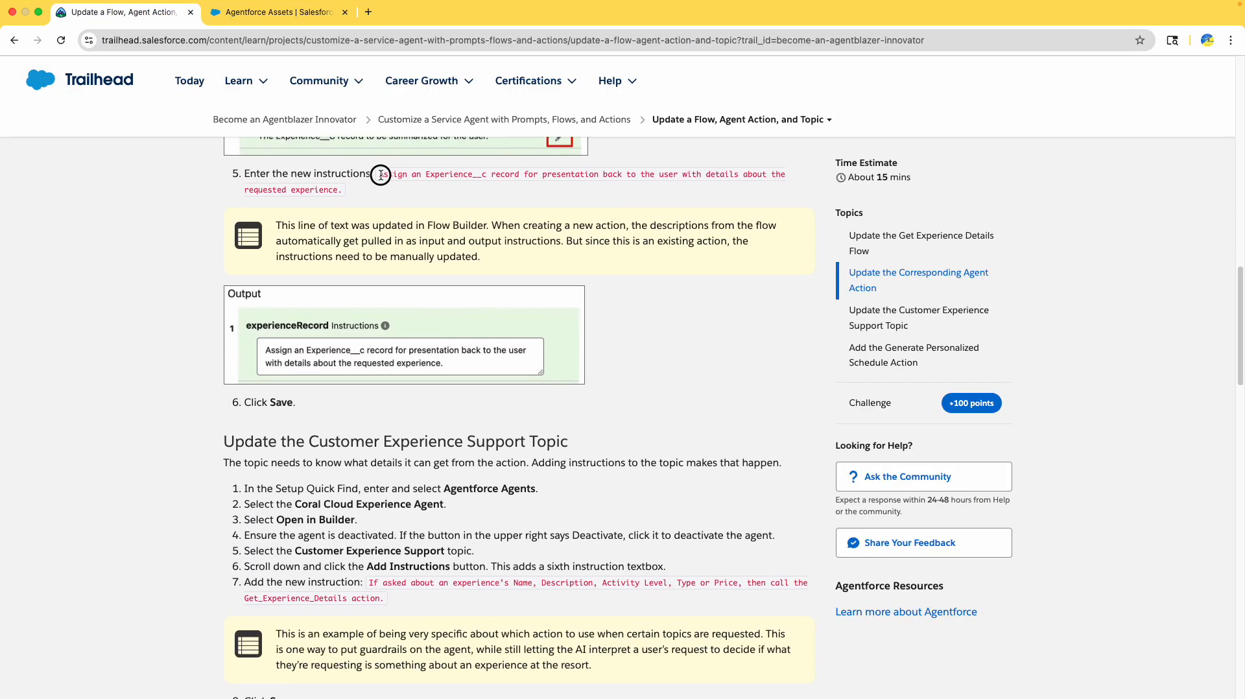
drag(381, 170, 349, 187)
key(super+c)
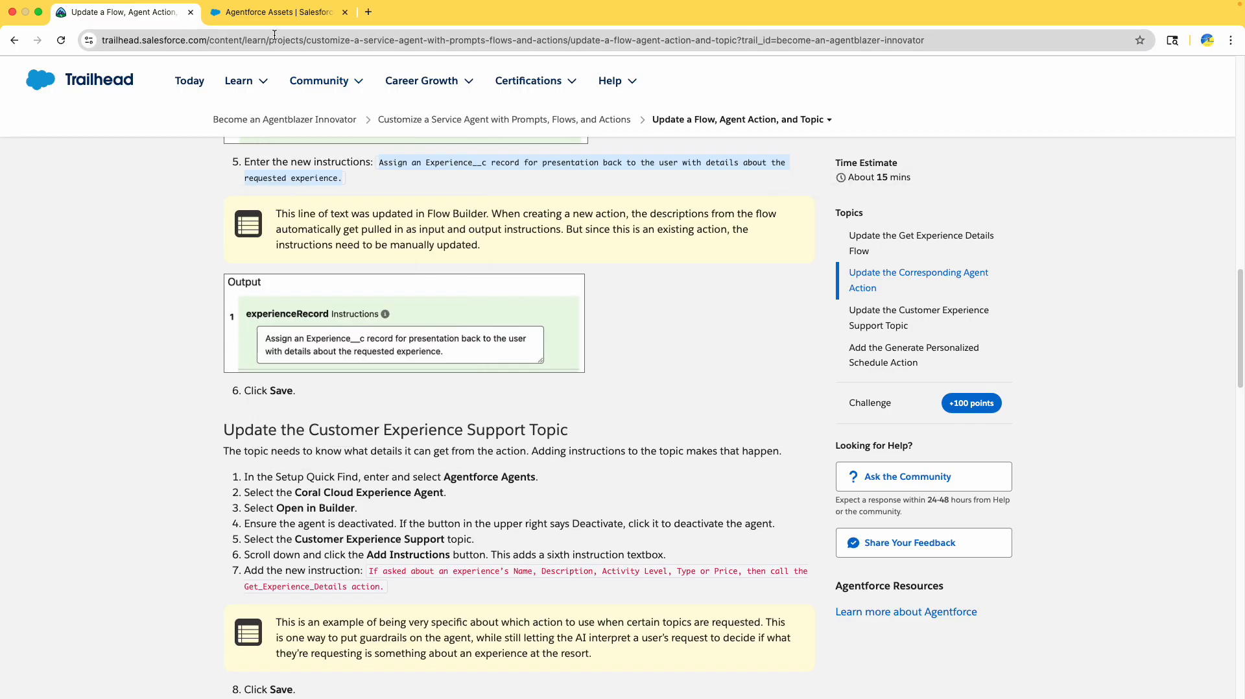
click(279, 11)
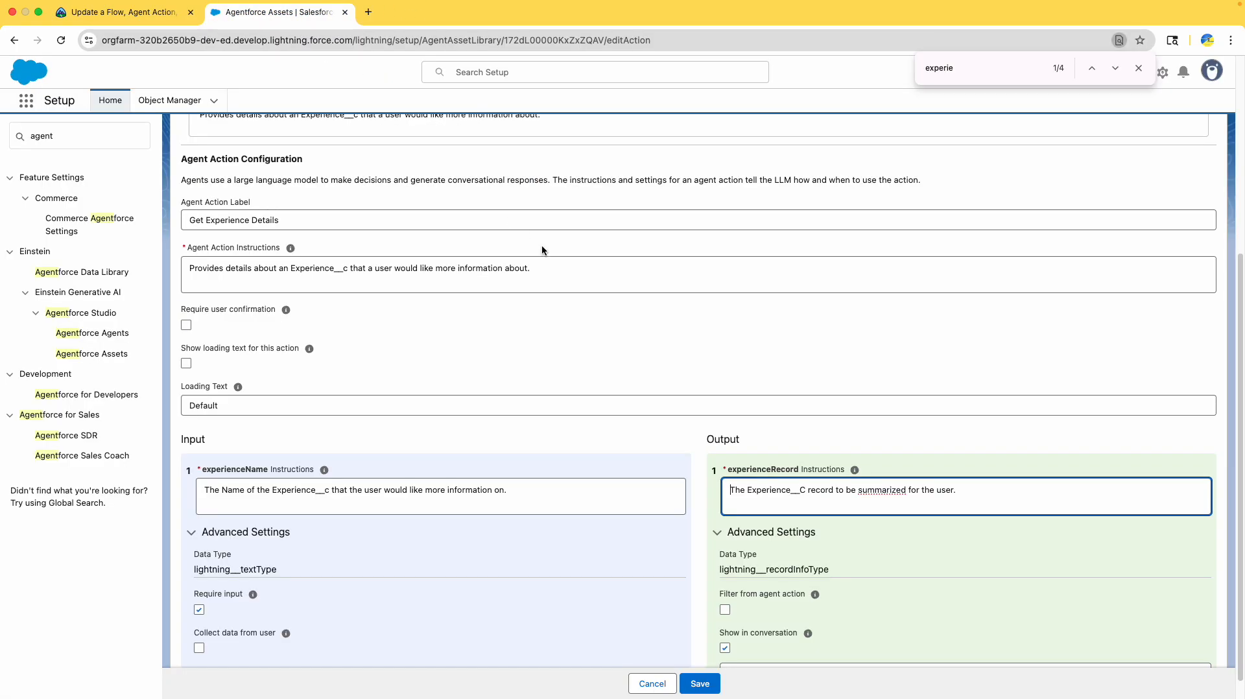
triple_click(796, 497)
key(super+v)
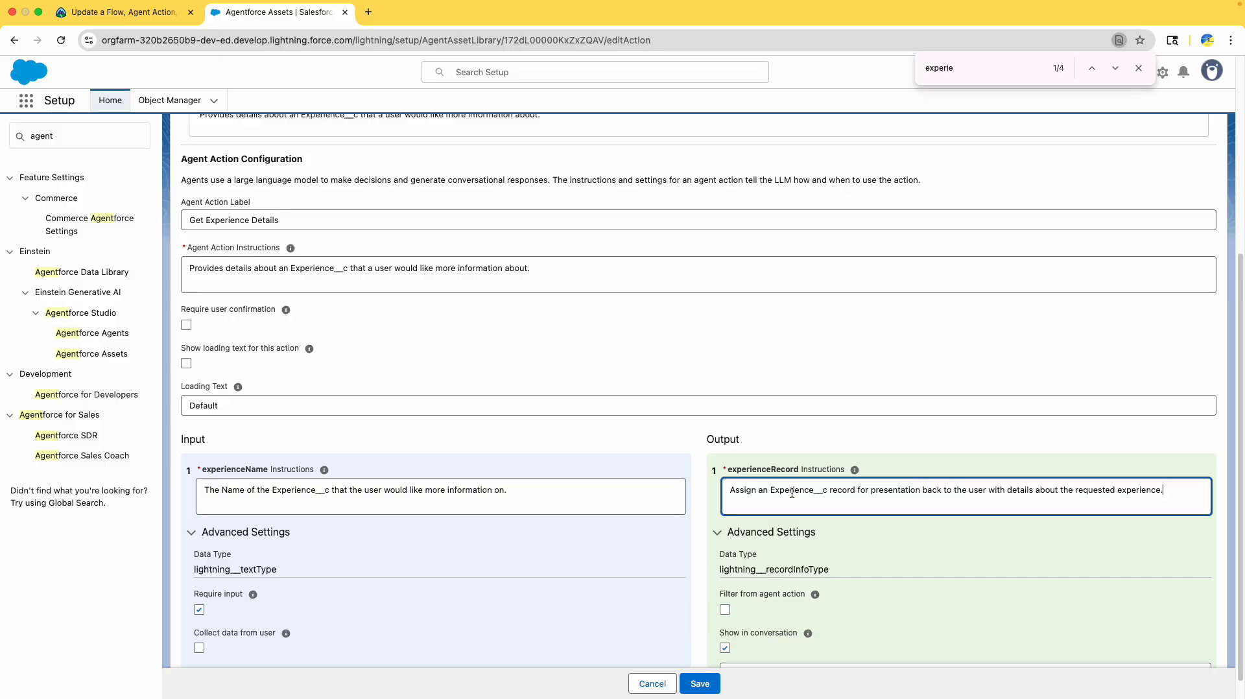
- Save the updated Get Experience Details action
click(179, 12)
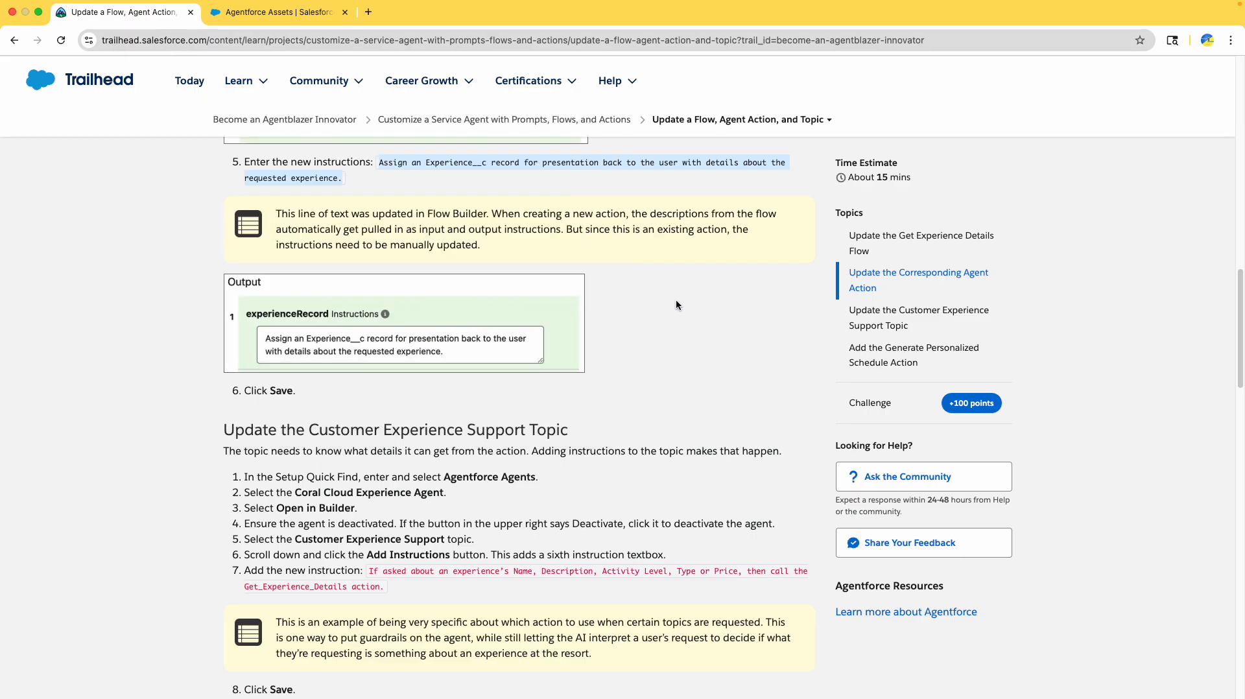
scroll(601, 324, up, 1)
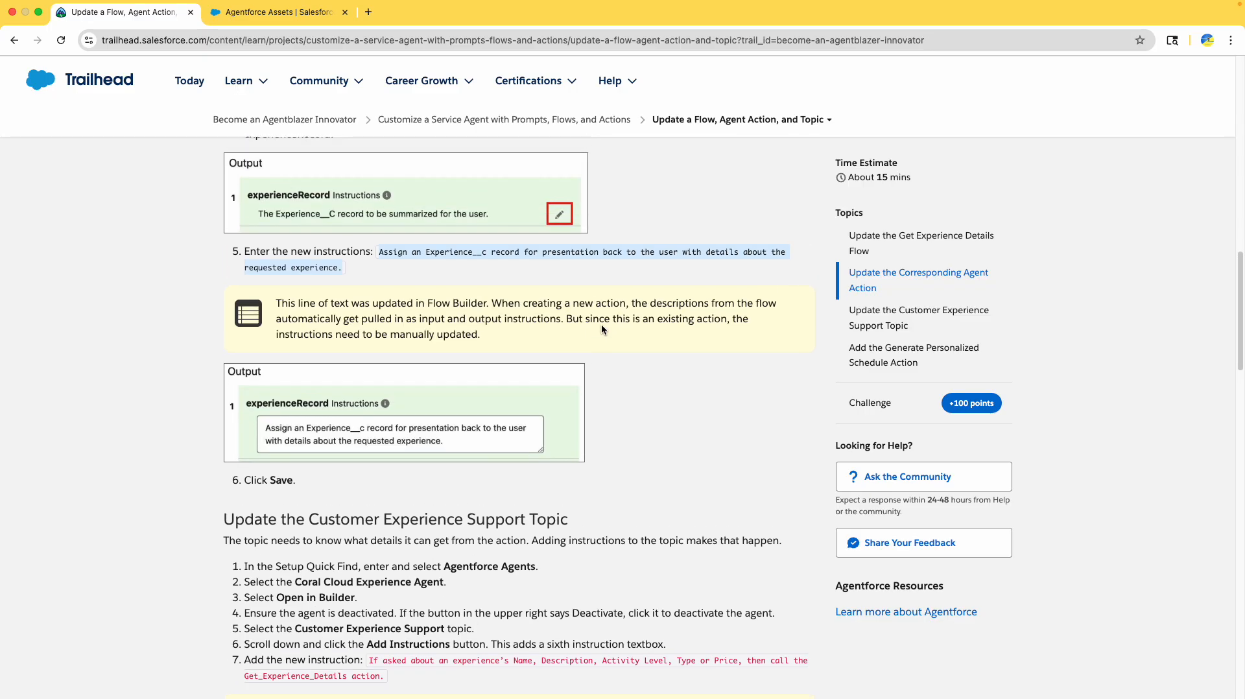
scroll(601, 324, down, 3)
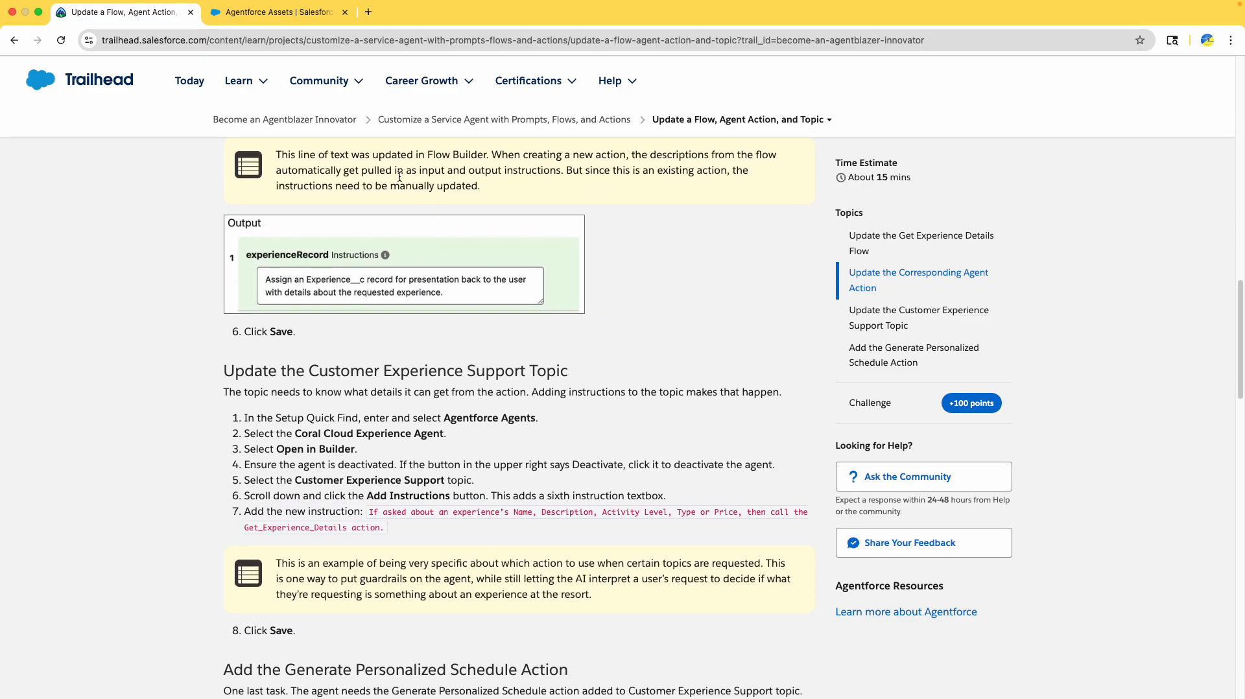
scroll(563, 192, down, 2)
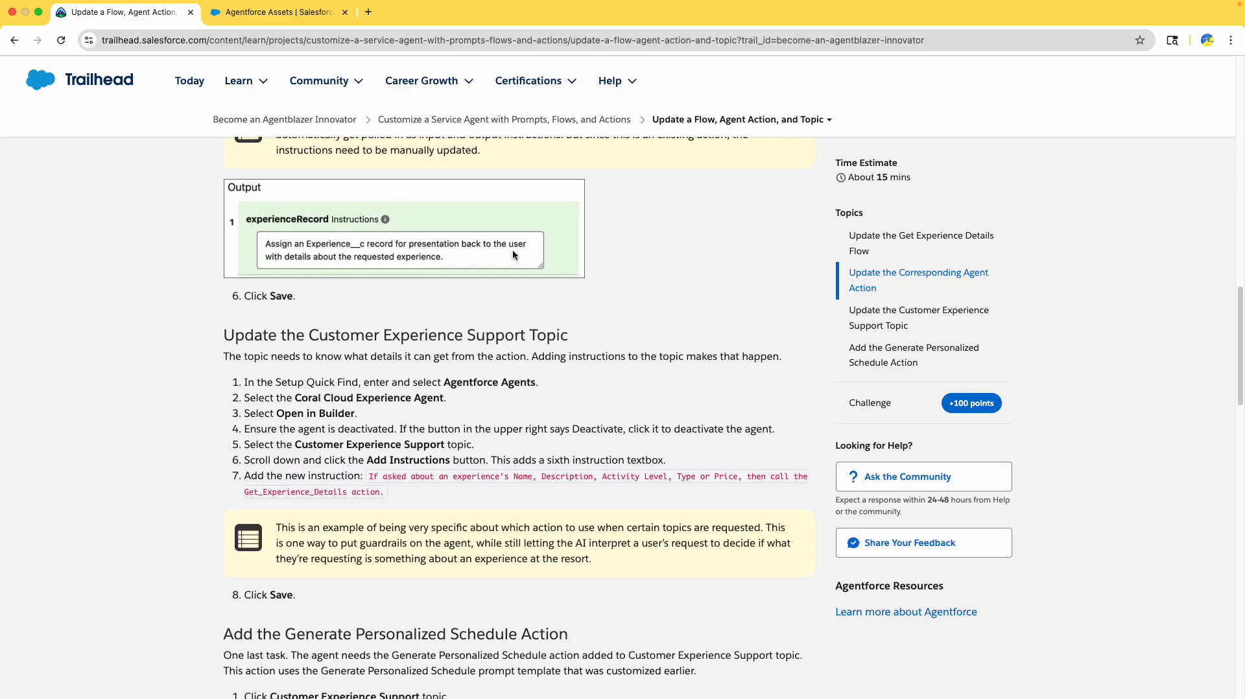
click(279, 12)
click(713, 685)
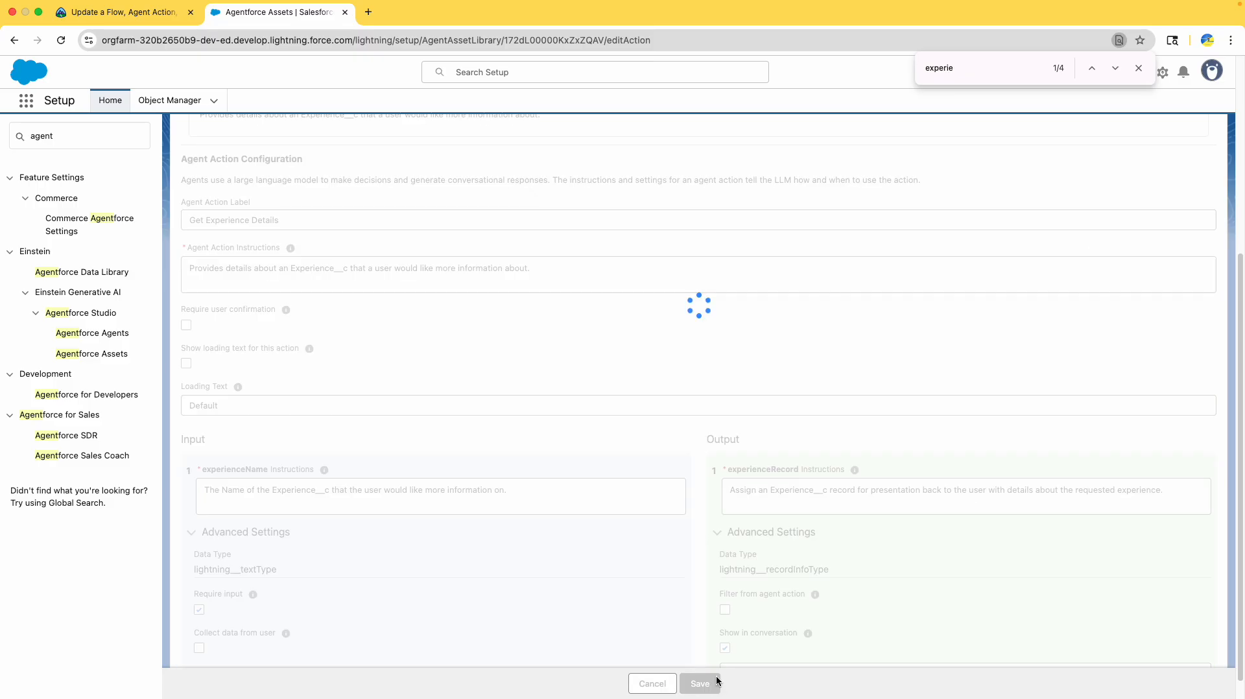
click(135, 13)
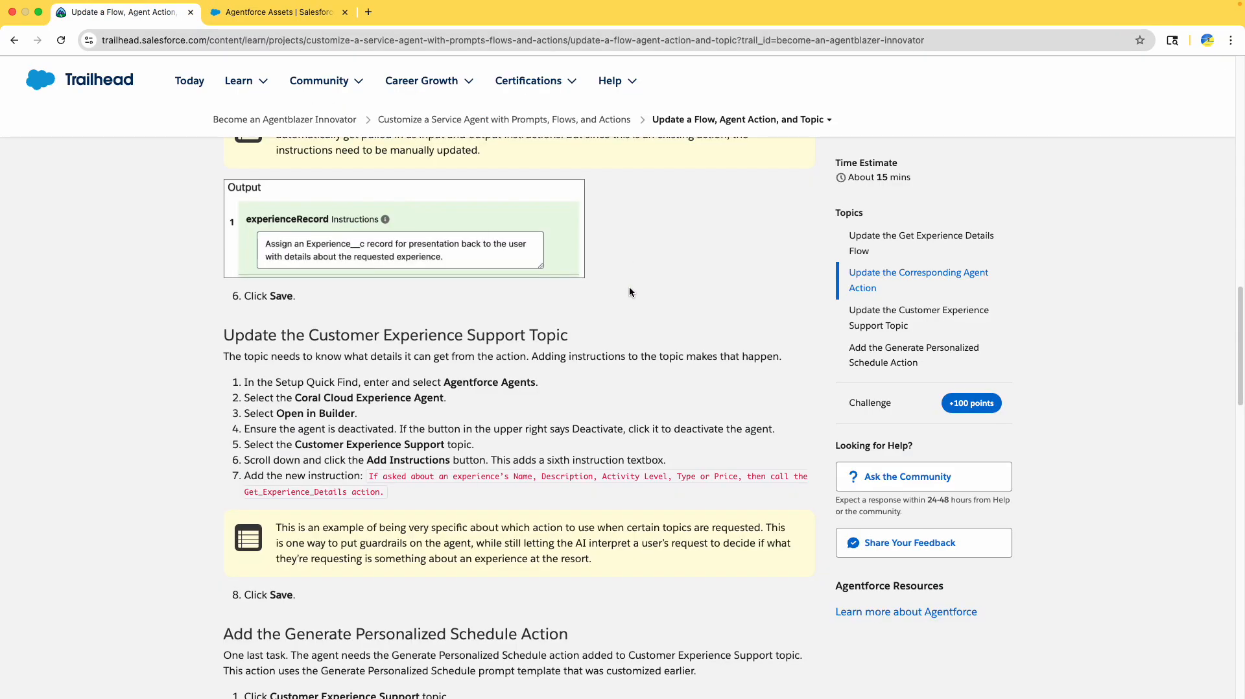
- Go to the Agentforce Agents setup page via Quick Find
scroll(544, 253, down, 3)
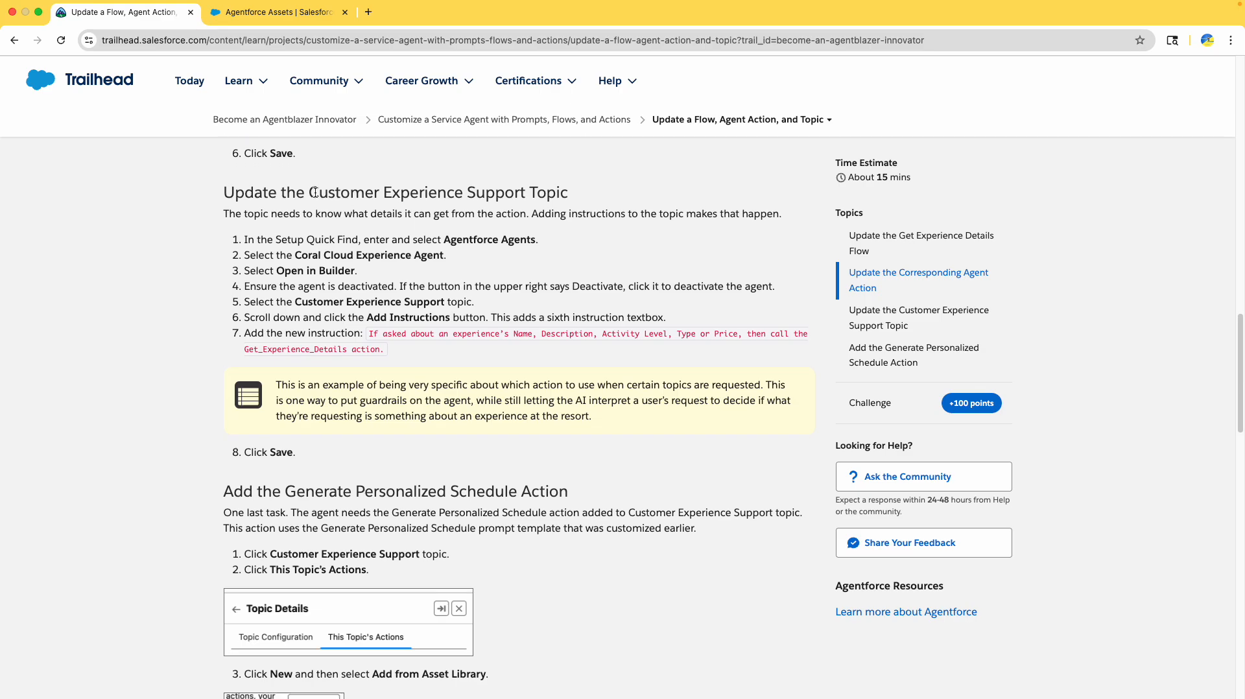
drag(309, 191, 568, 192)
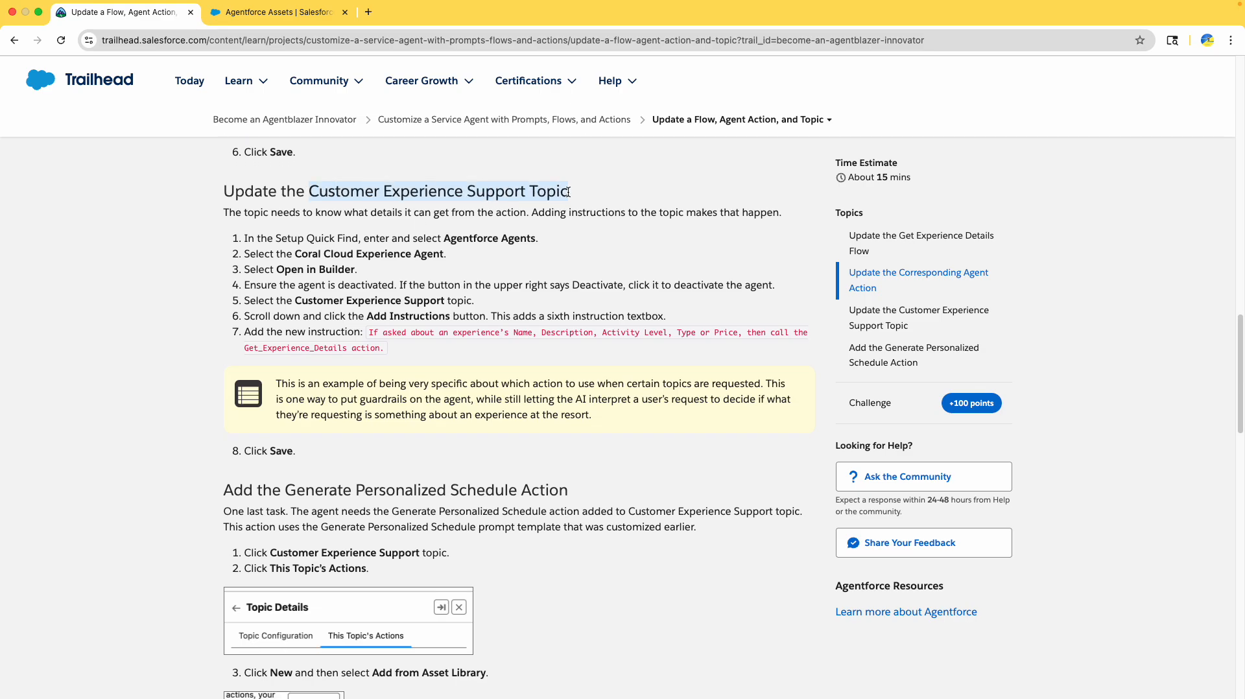
click(278, 11)
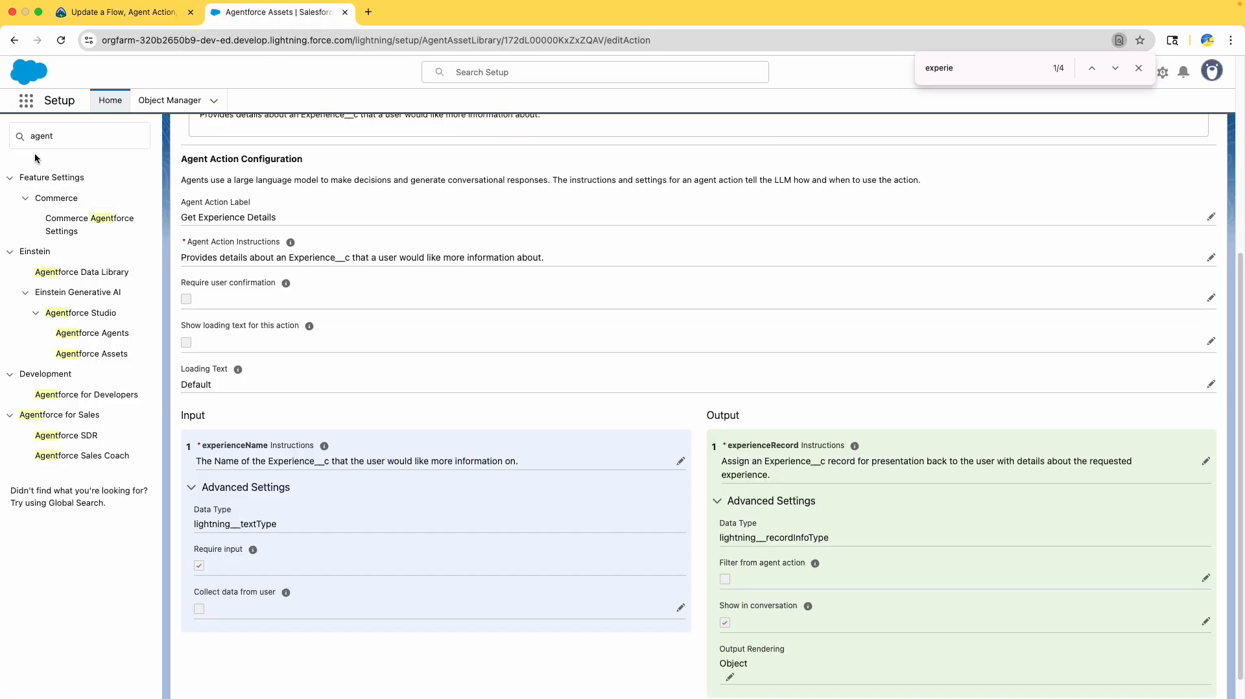
click(59, 140)
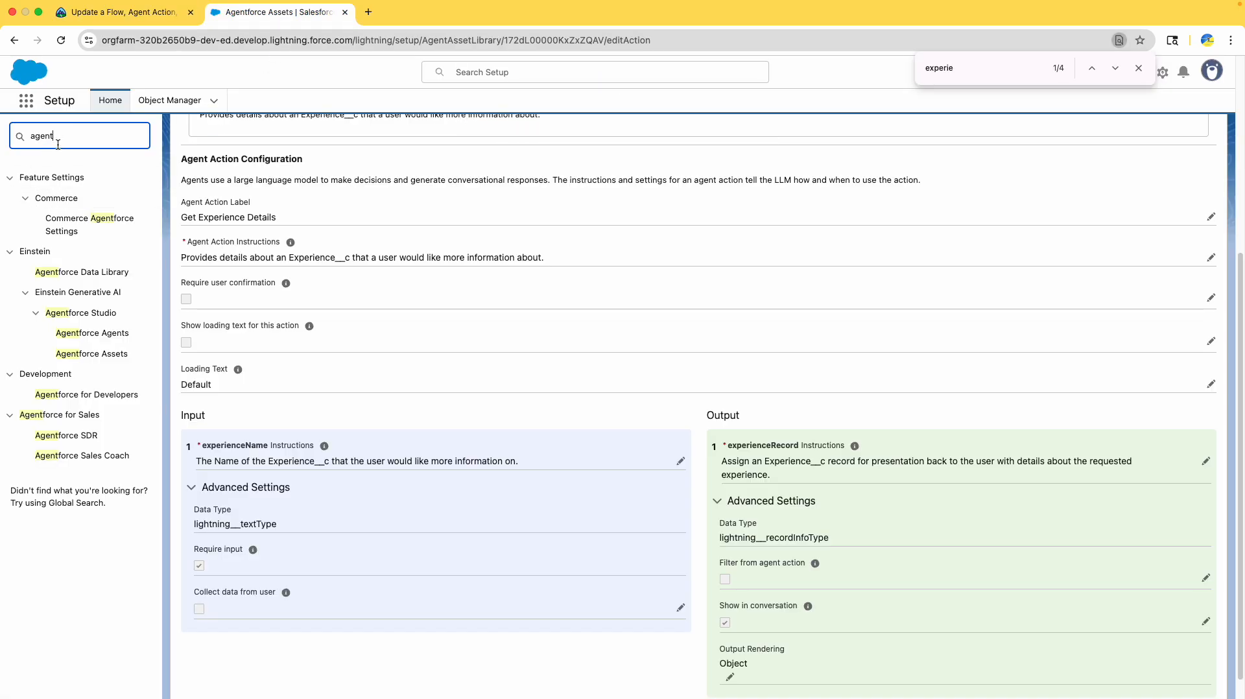
click(94, 333)
click(154, 20)
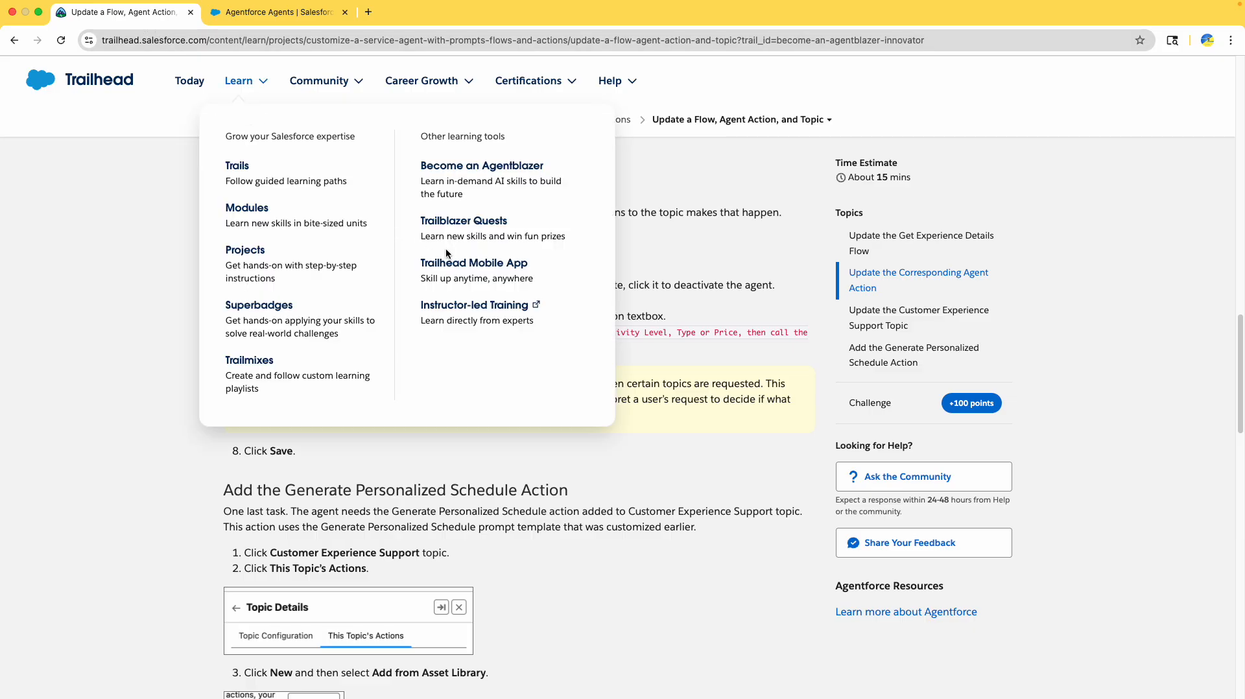
double_click(493, 238)
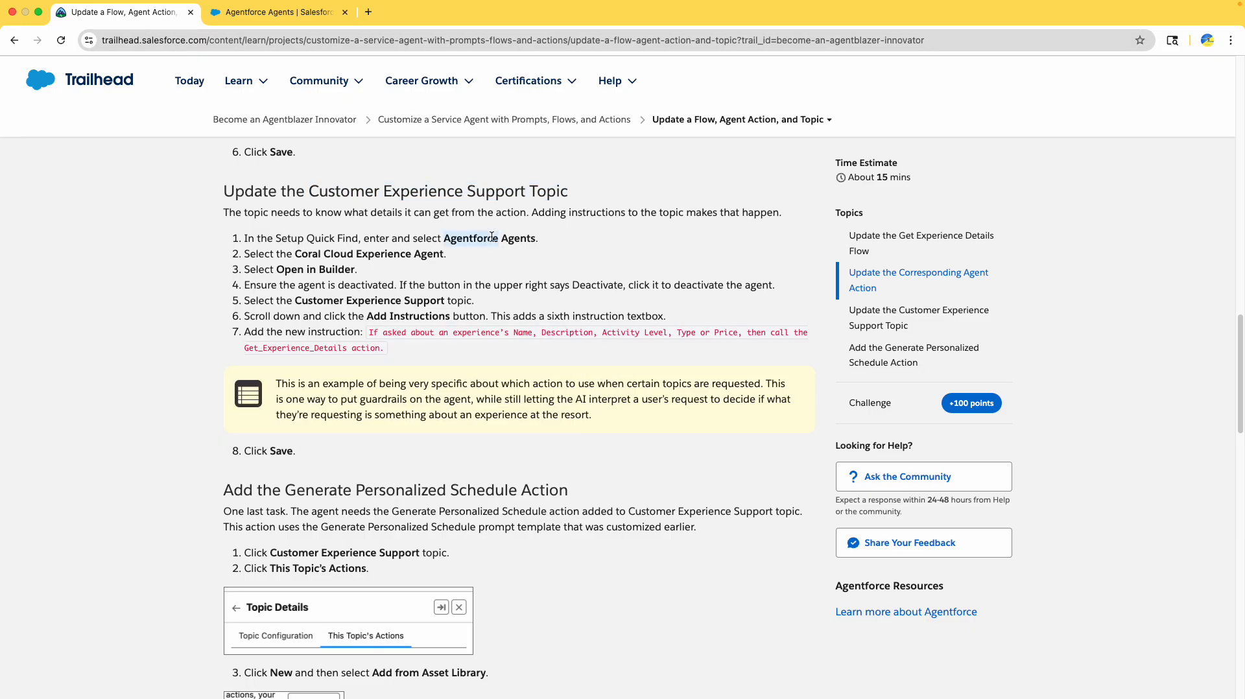
- Open the Coral Cloud Experience Agent in Agentforce Builder
click(286, 12)
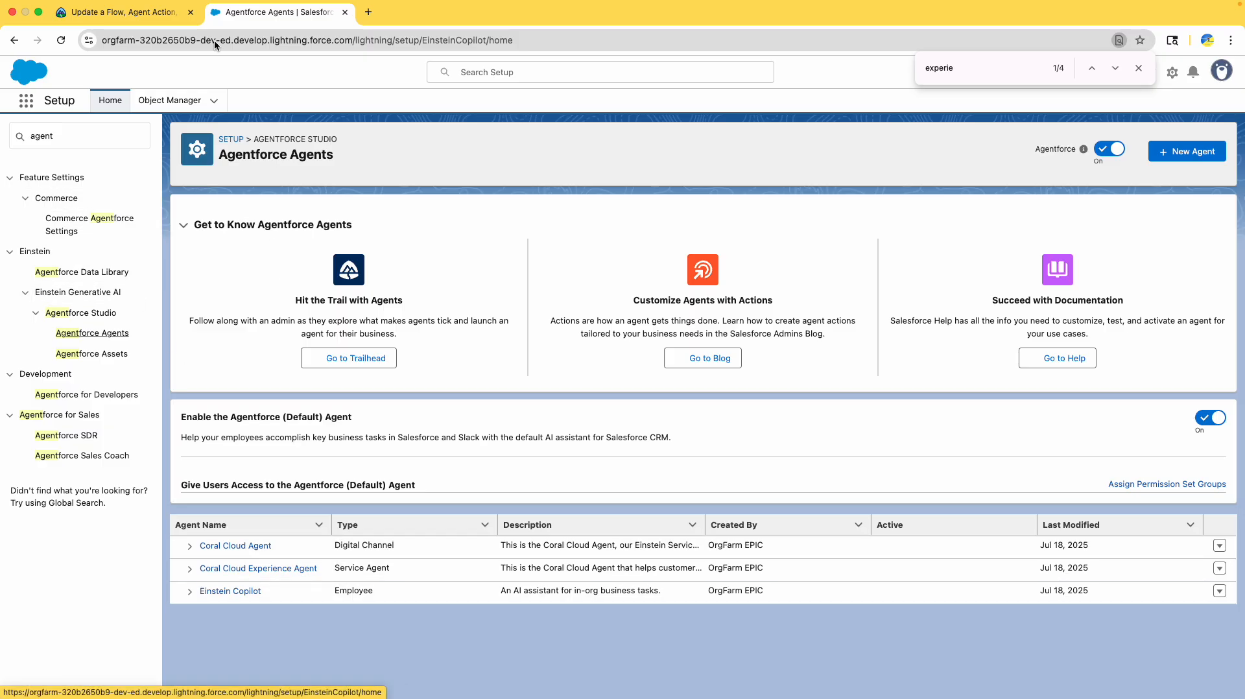
click(142, 13)
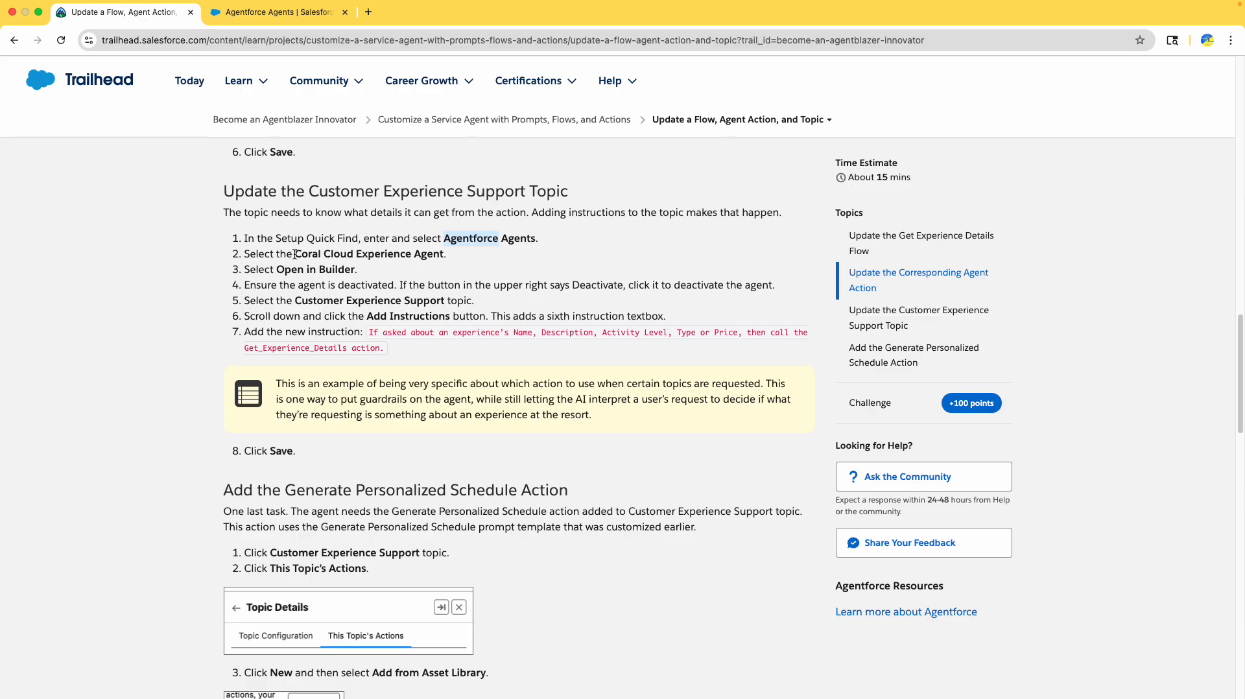
drag(295, 254, 445, 254)
click(279, 12)
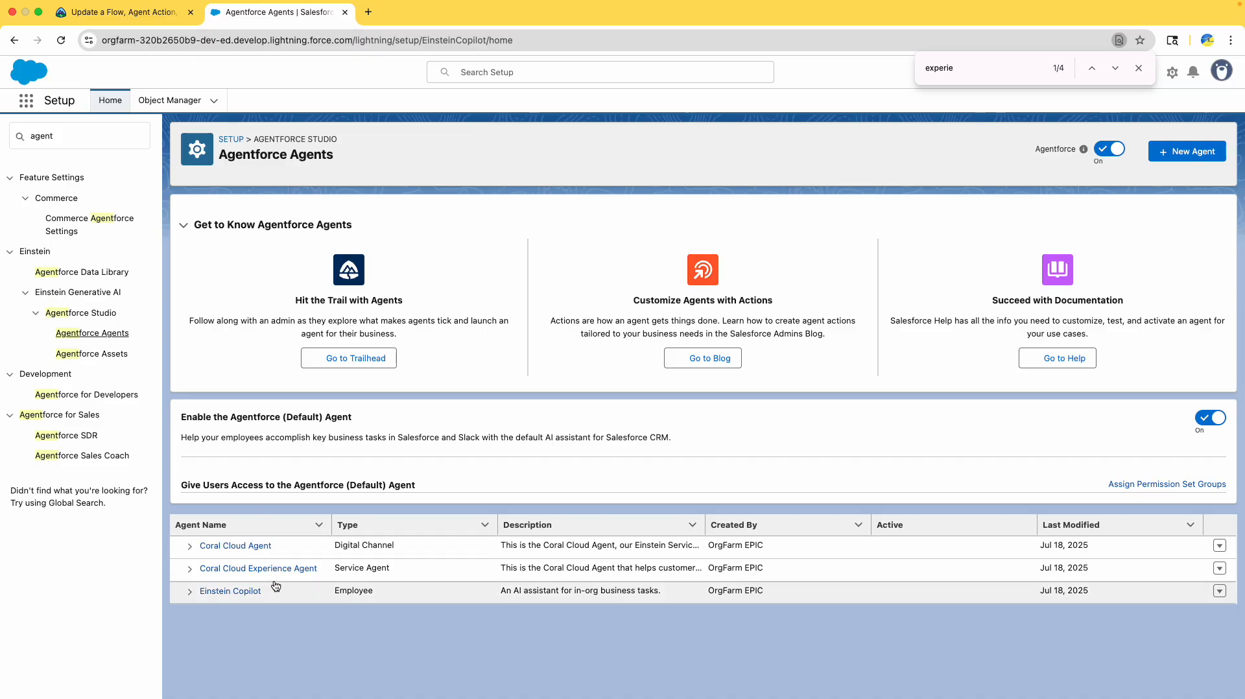
click(236, 571)
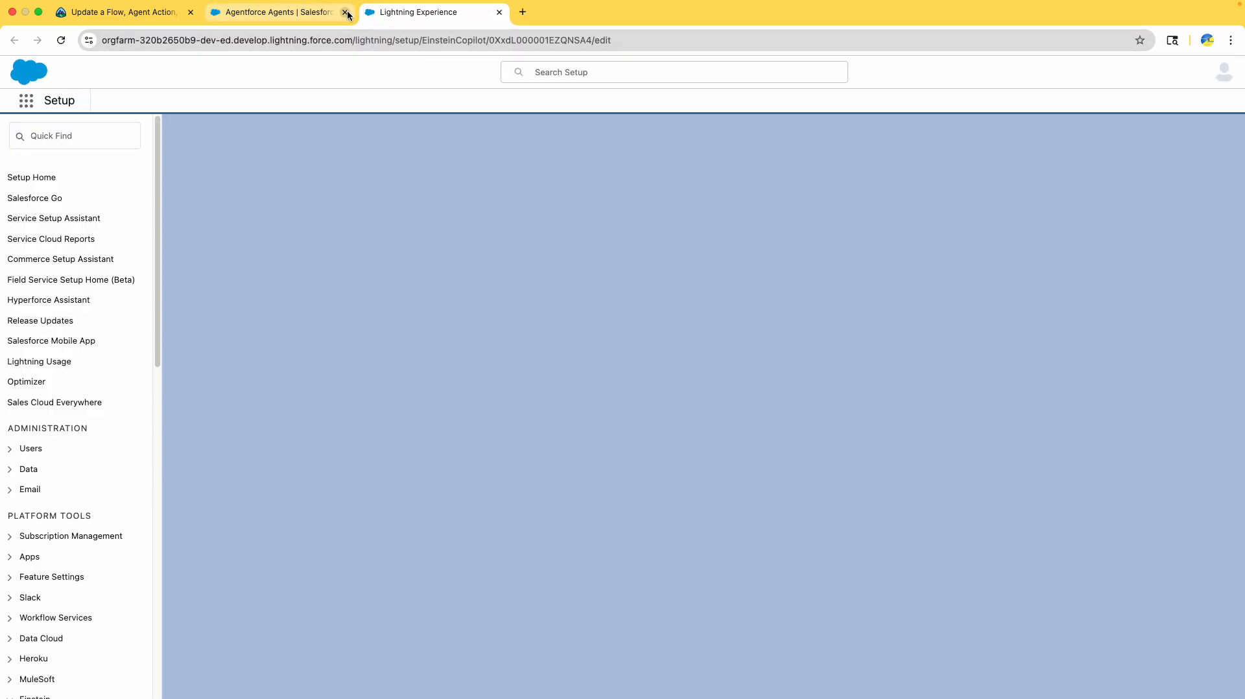
click(345, 12)
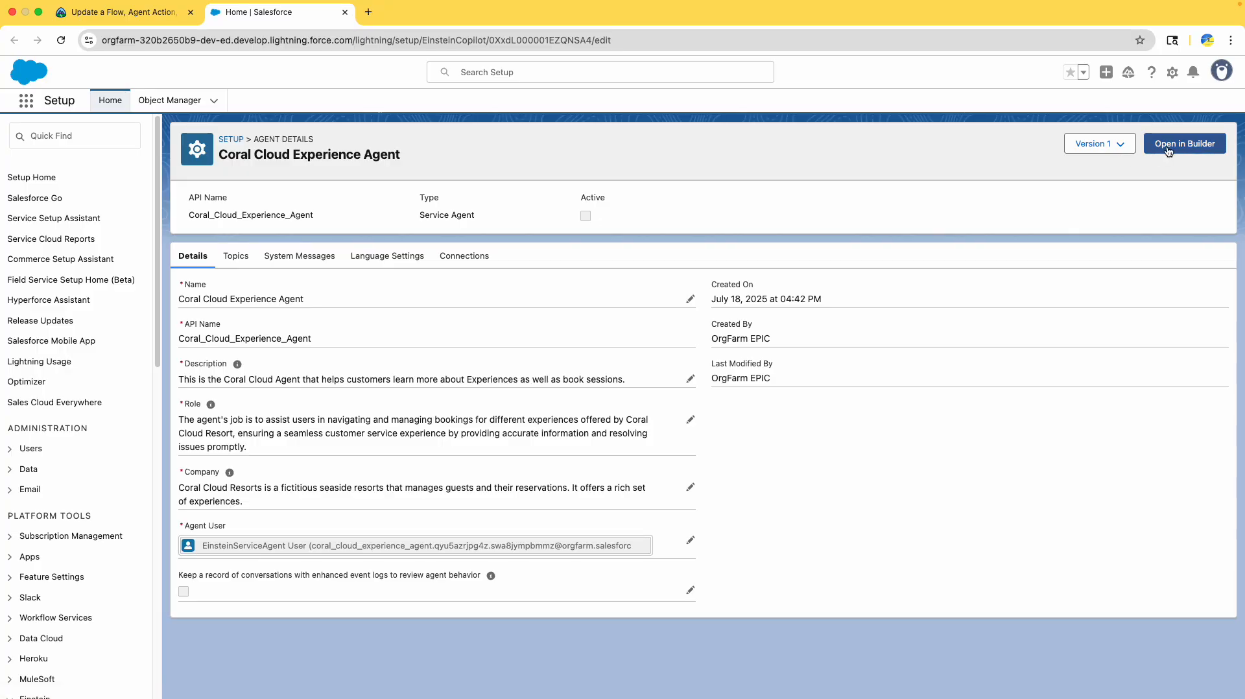
click(1168, 151)
- Dismiss the Agentforce Builder getting-started tour
click(155, 12)
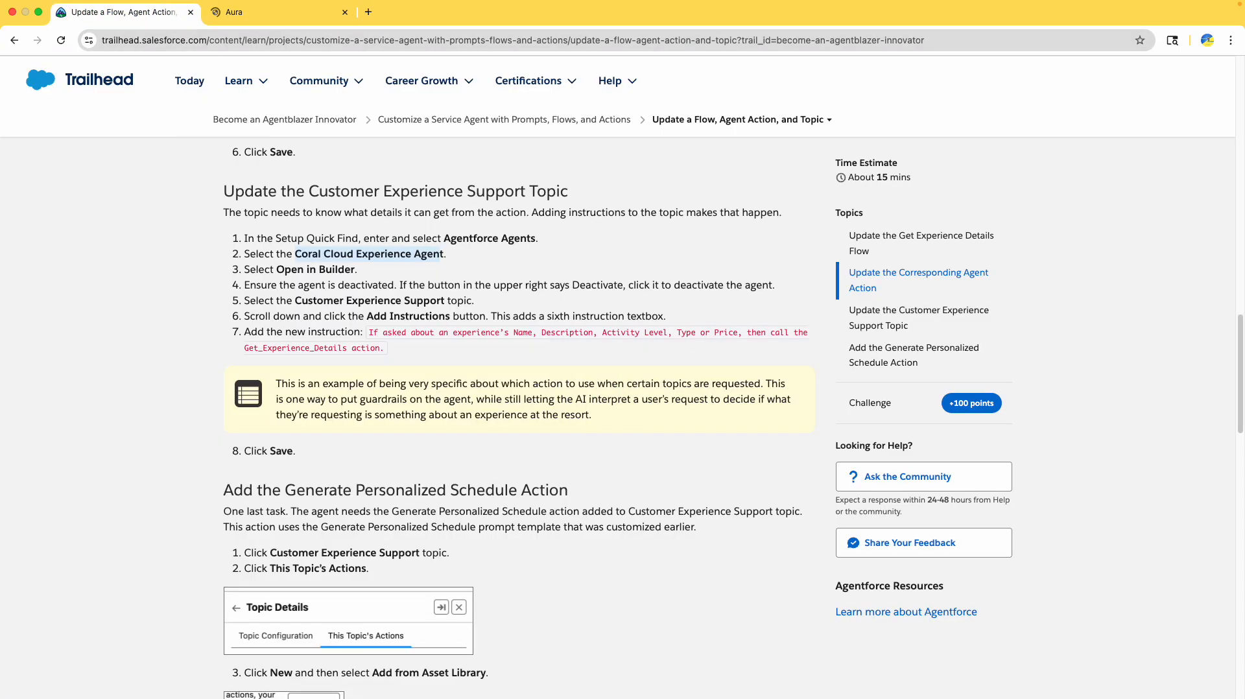
scroll(253, 269, down, 2)
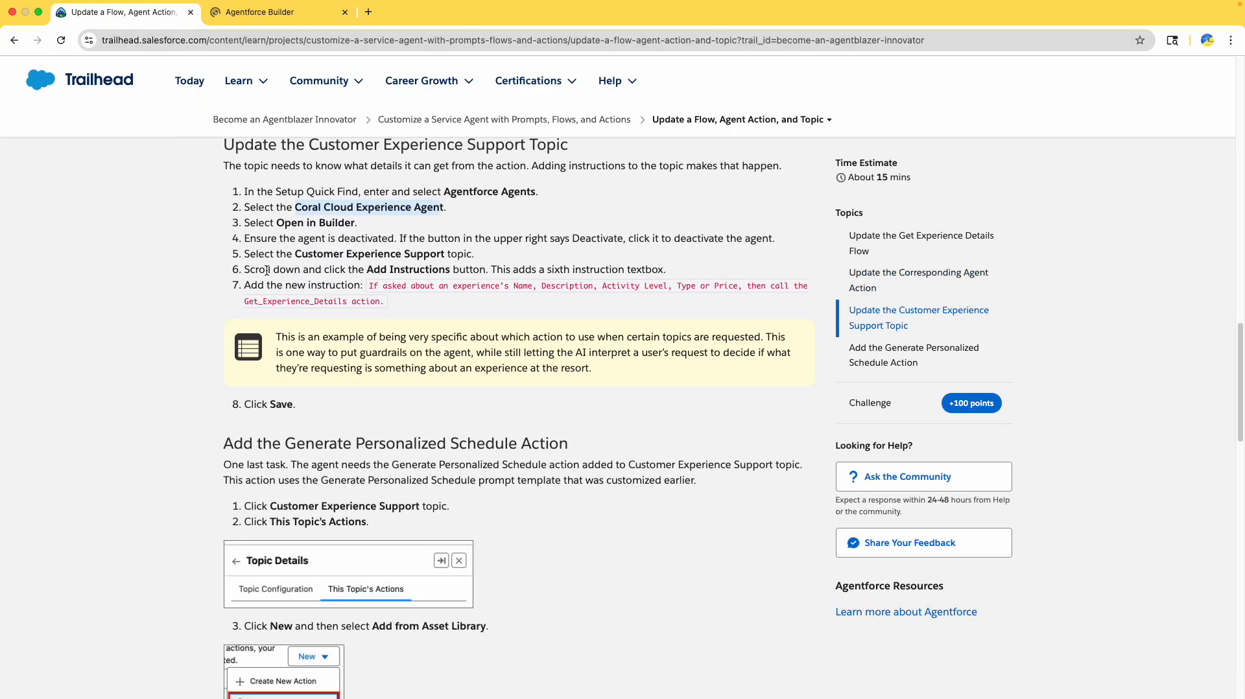
click(290, 241)
click(281, 13)
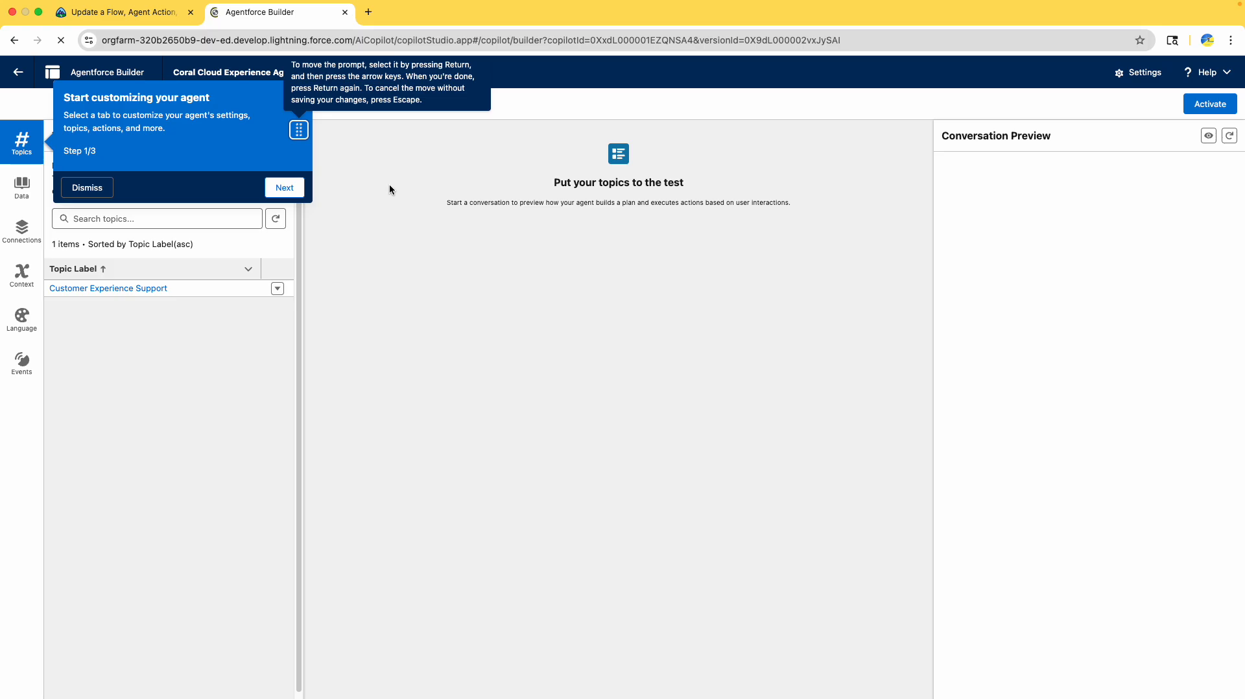
click(90, 188)
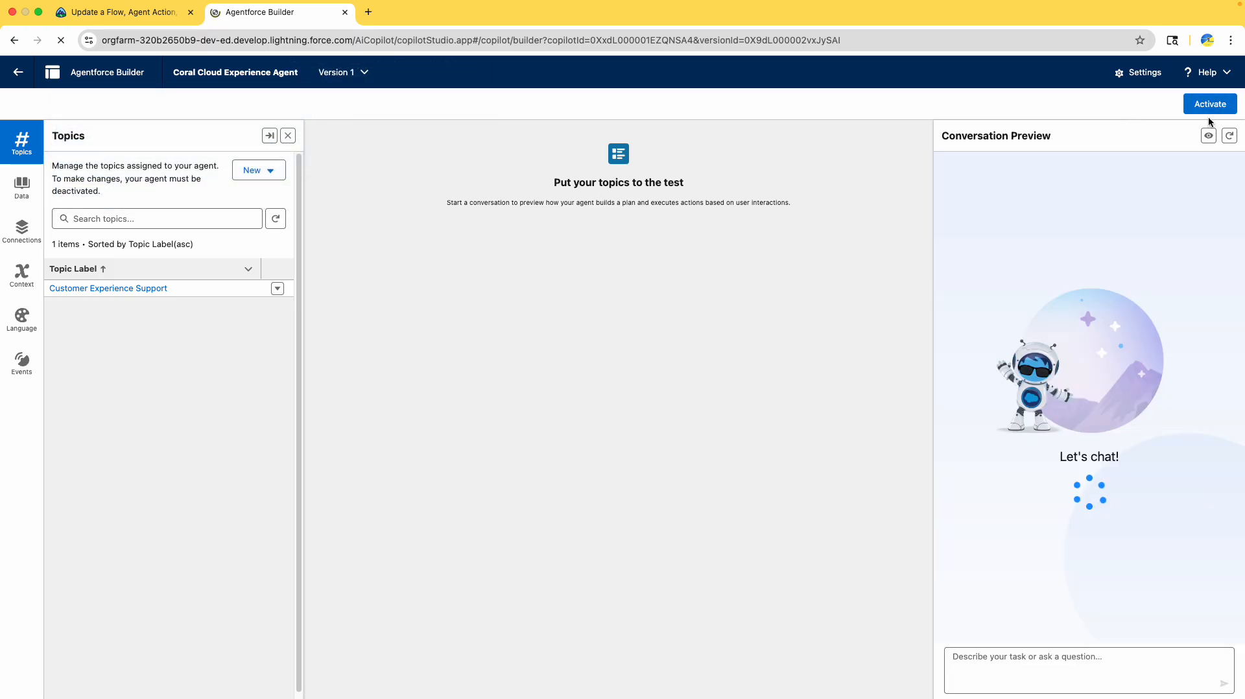
click(148, 19)
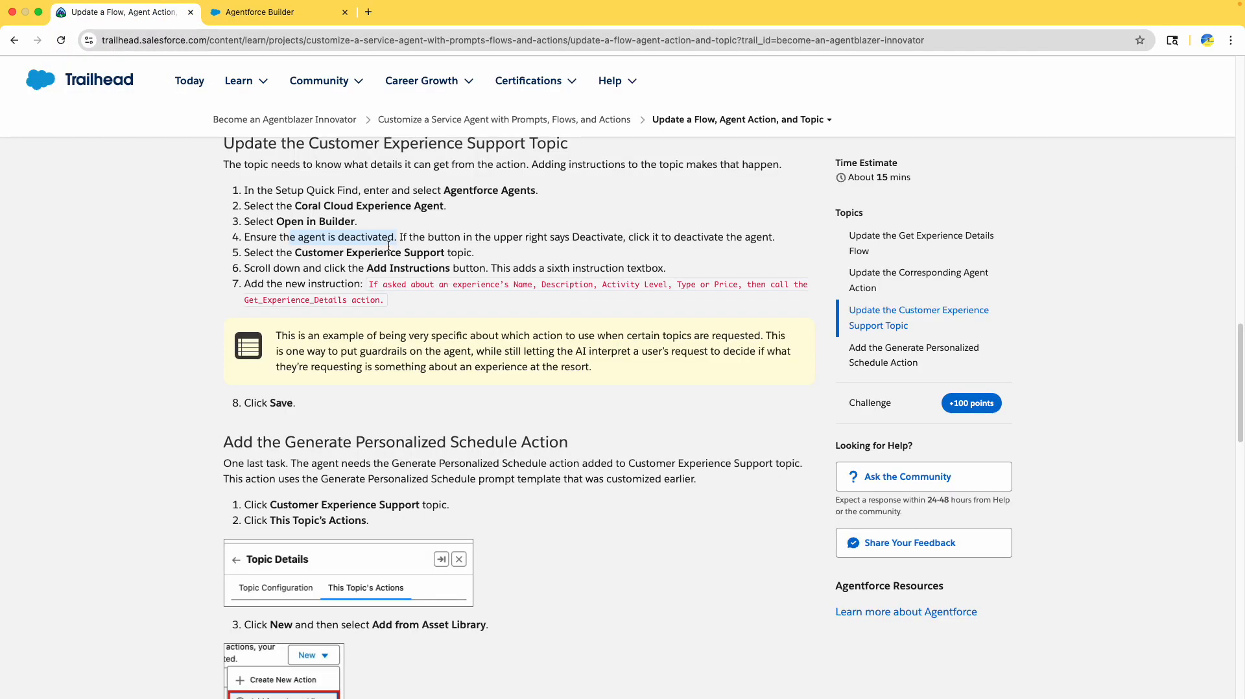
drag(408, 236, 782, 235)
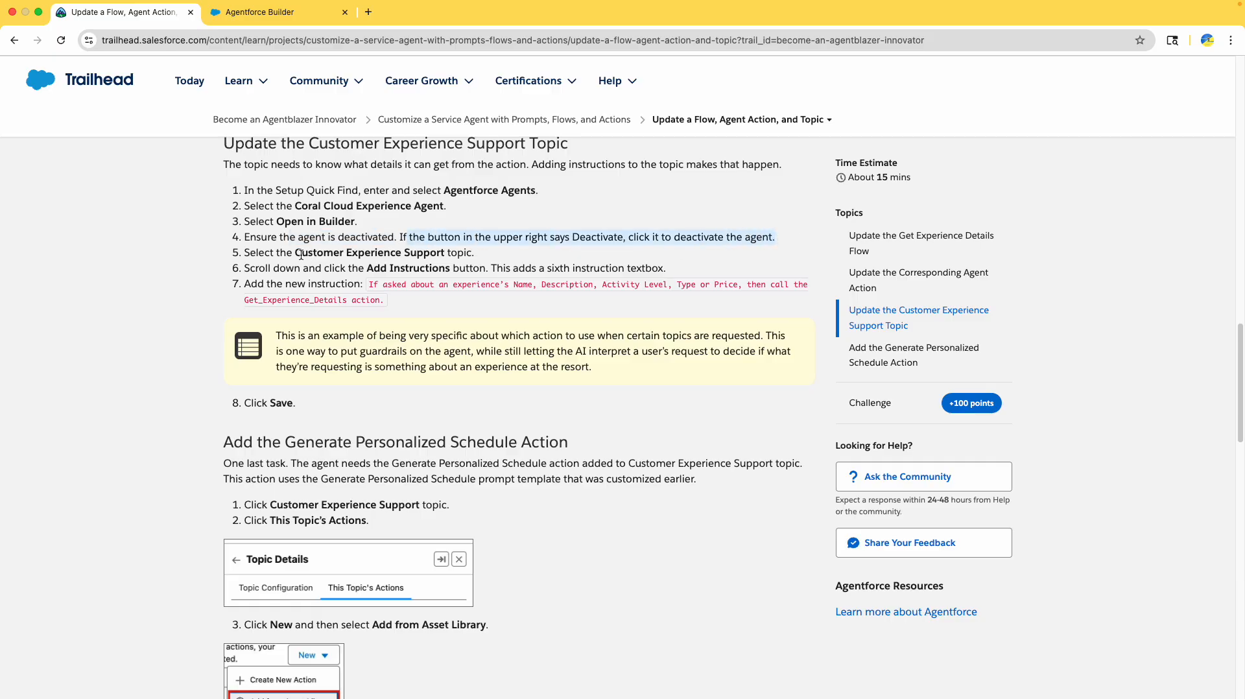
- Open the Customer Experience Support topic and copy the tutorial's Get_Experience_Details instruction
click(253, 13)
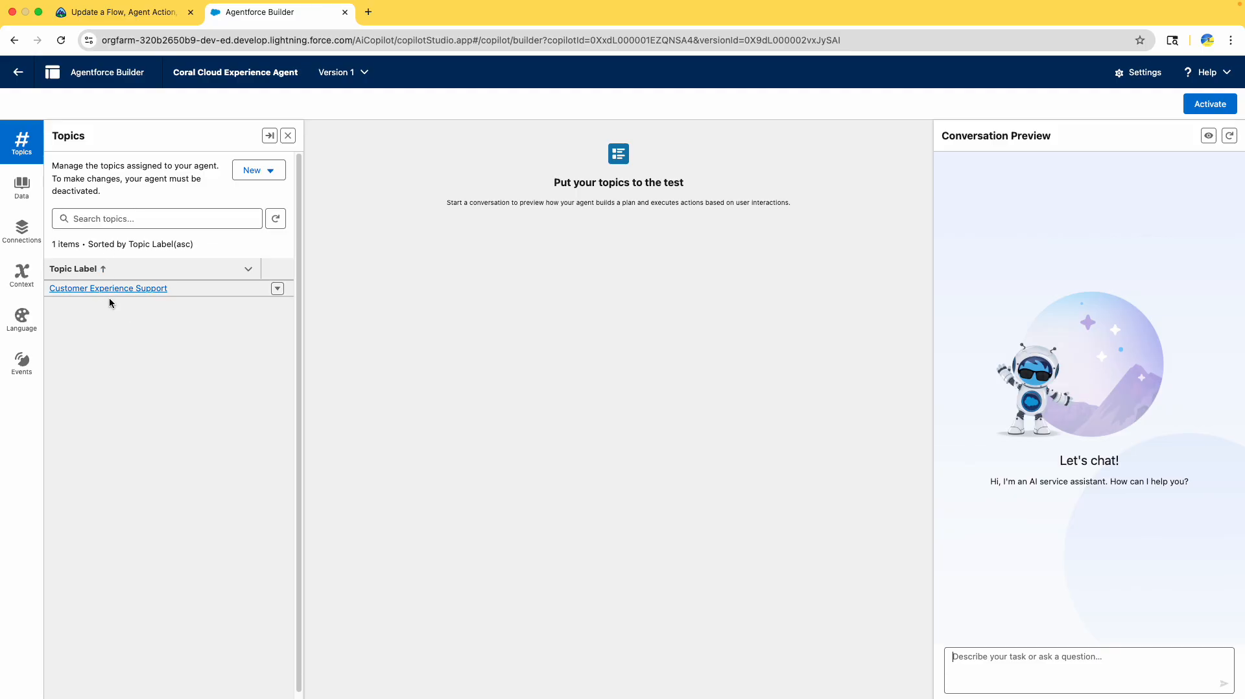
click(135, 289)
click(133, 13)
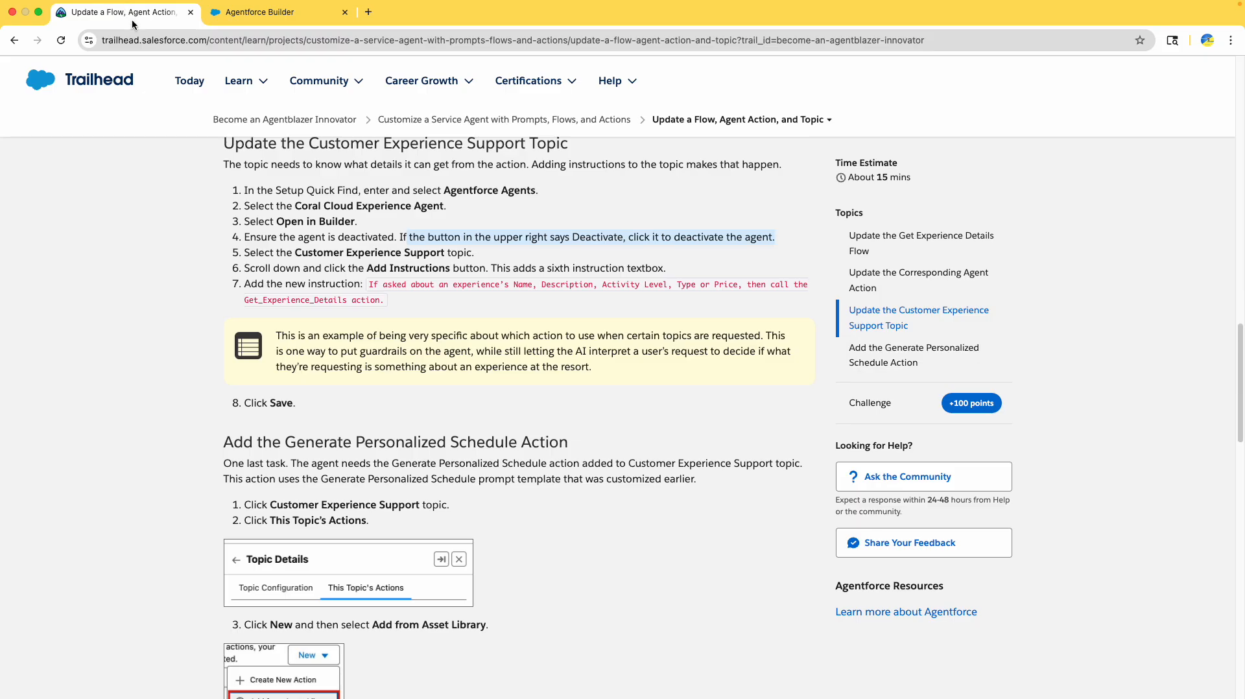
scroll(479, 363, down, 2)
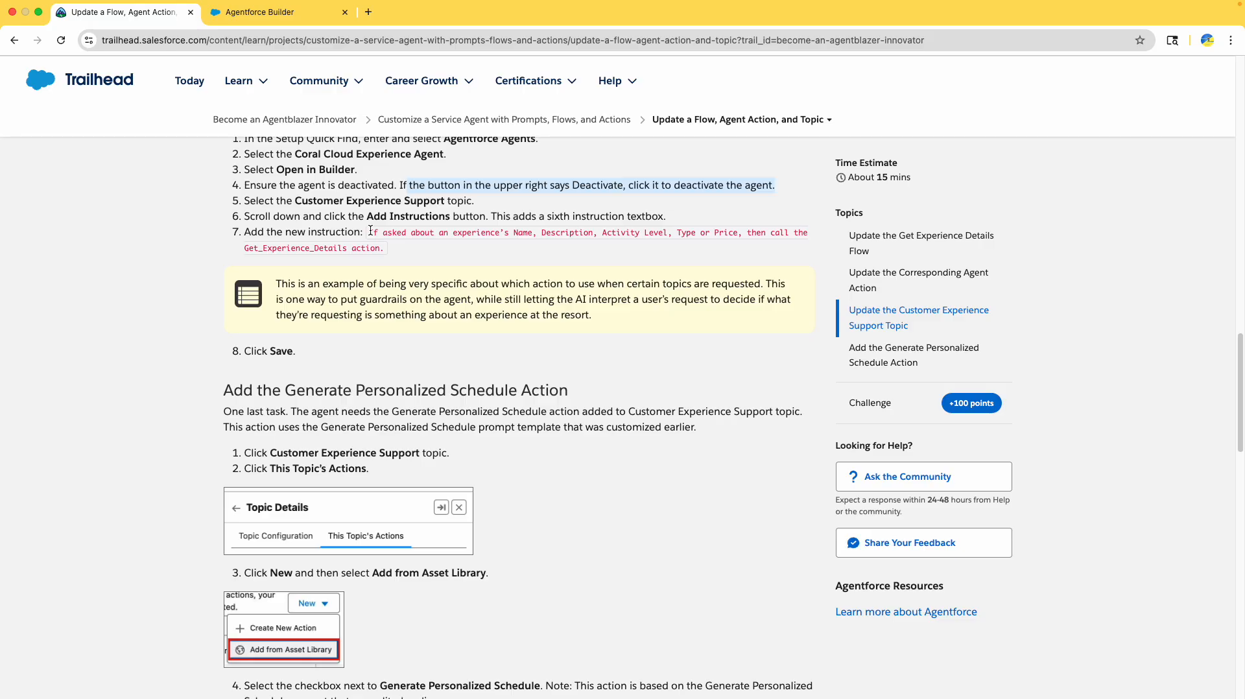
drag(371, 232, 388, 248)
key(super+c)
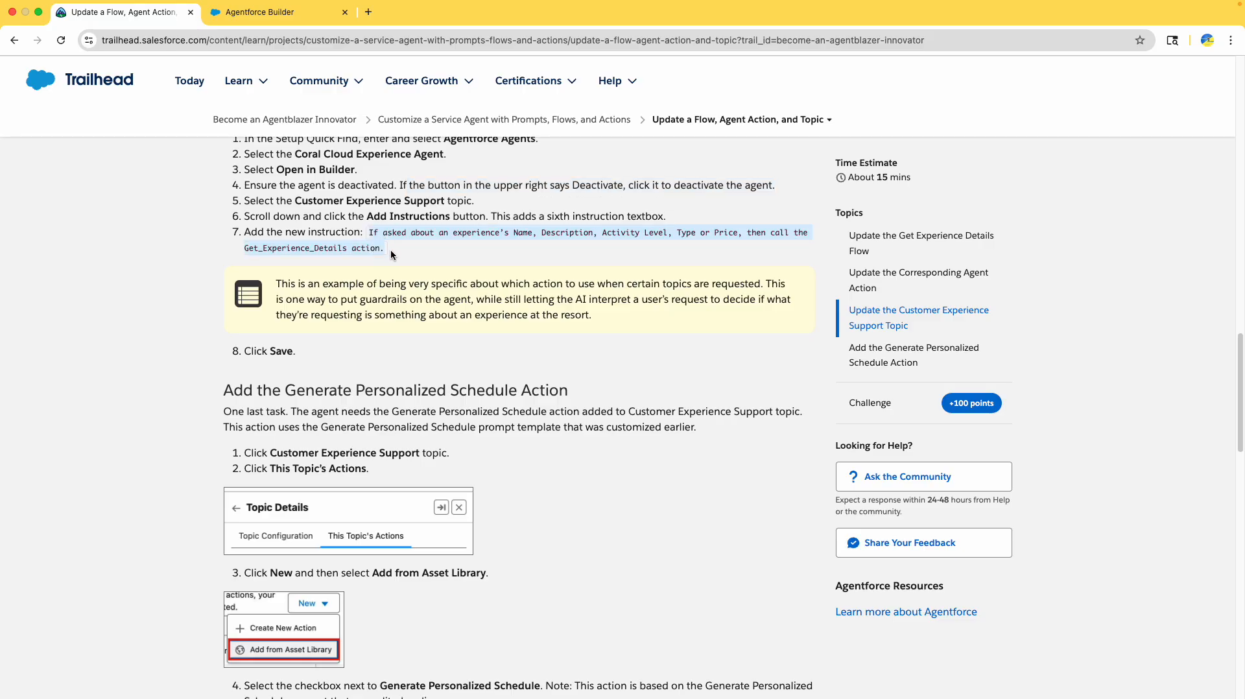
- Paste it as a new sixth topic instruction and save the topic
click(276, 12)
scroll(143, 454, down, 10)
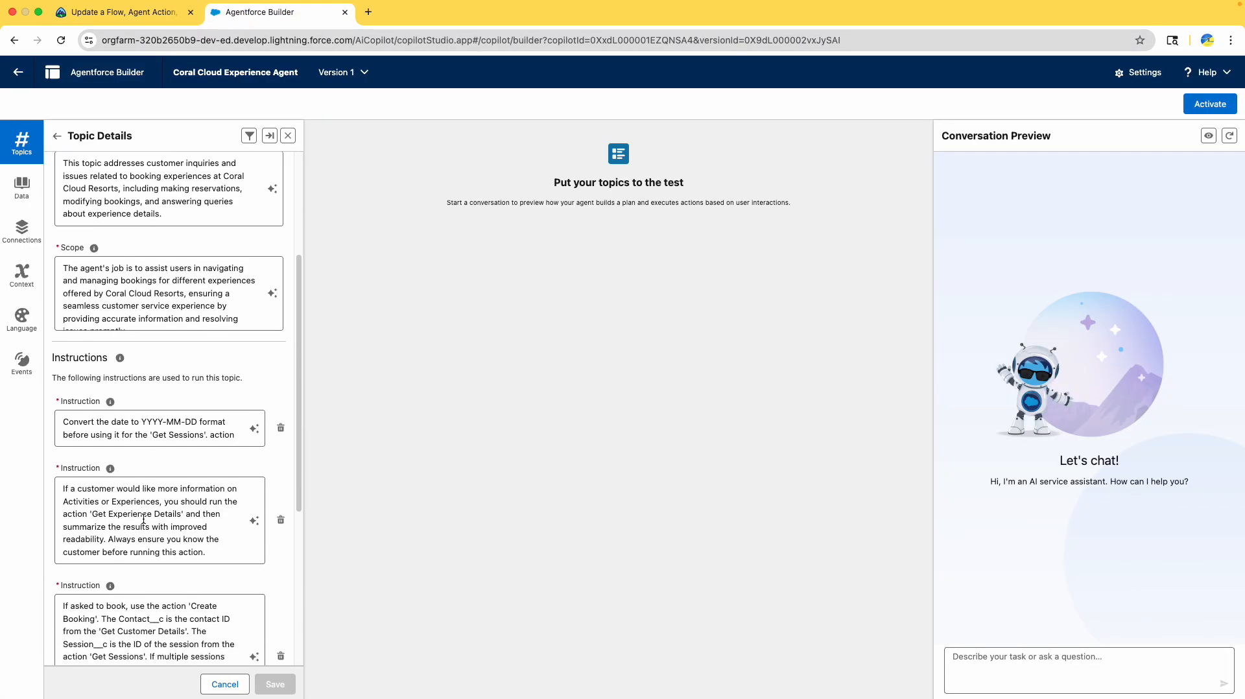
click(100, 639)
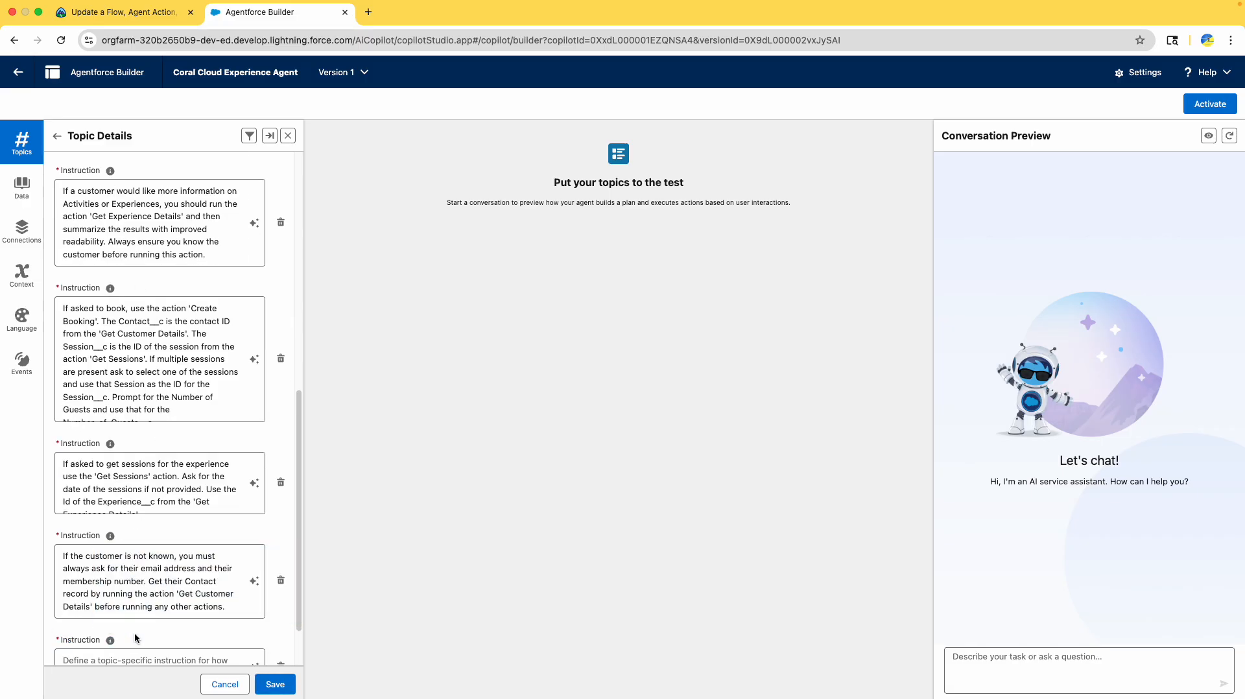
scroll(107, 587, down, 2)
click(109, 600)
key(super+v)
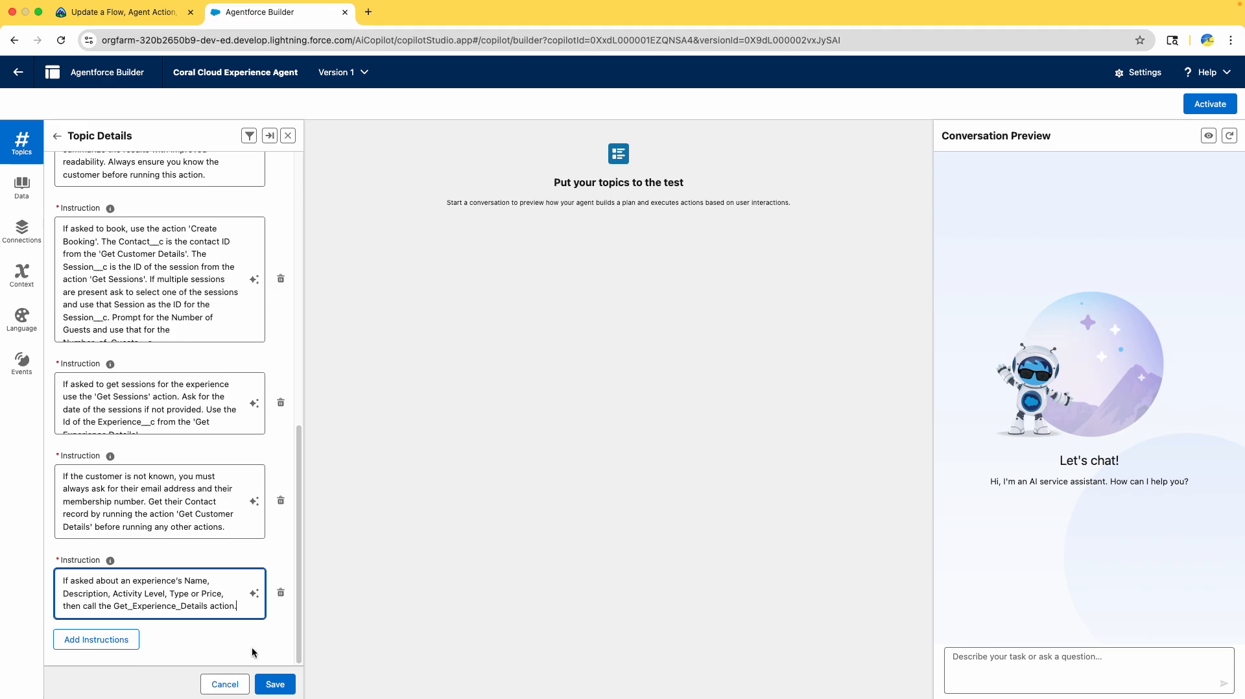
click(275, 684)
click(132, 8)
scroll(251, 567, down, 3)
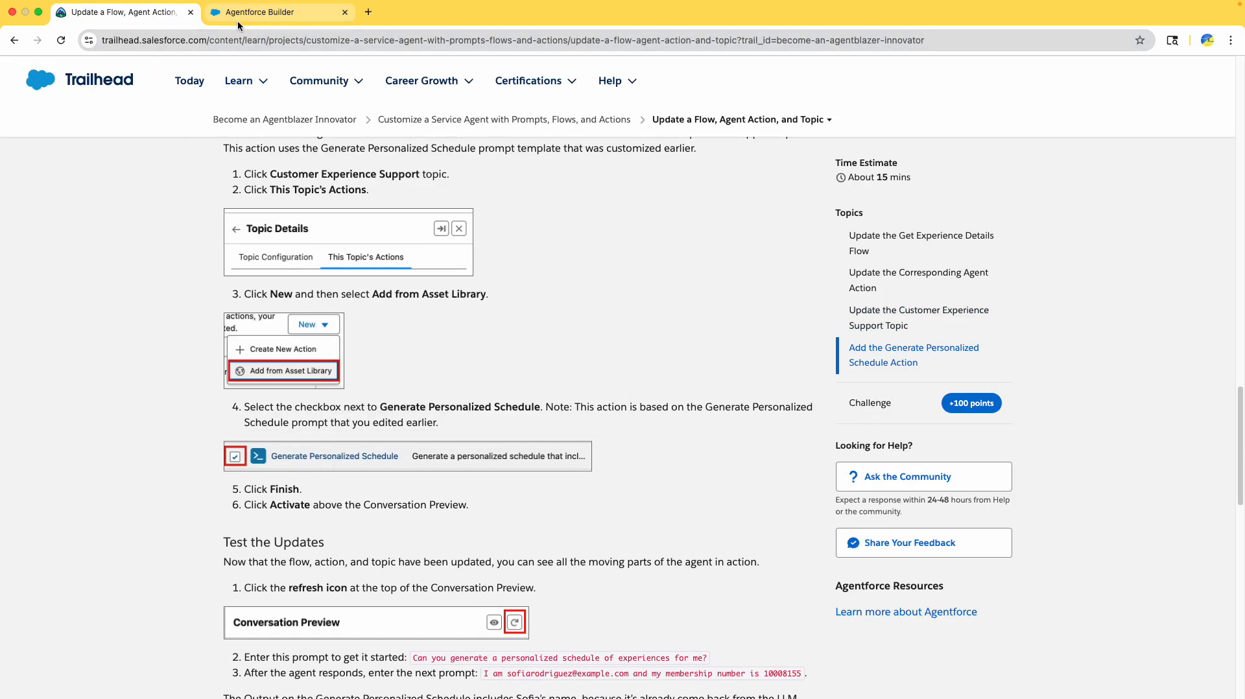
click(240, 8)
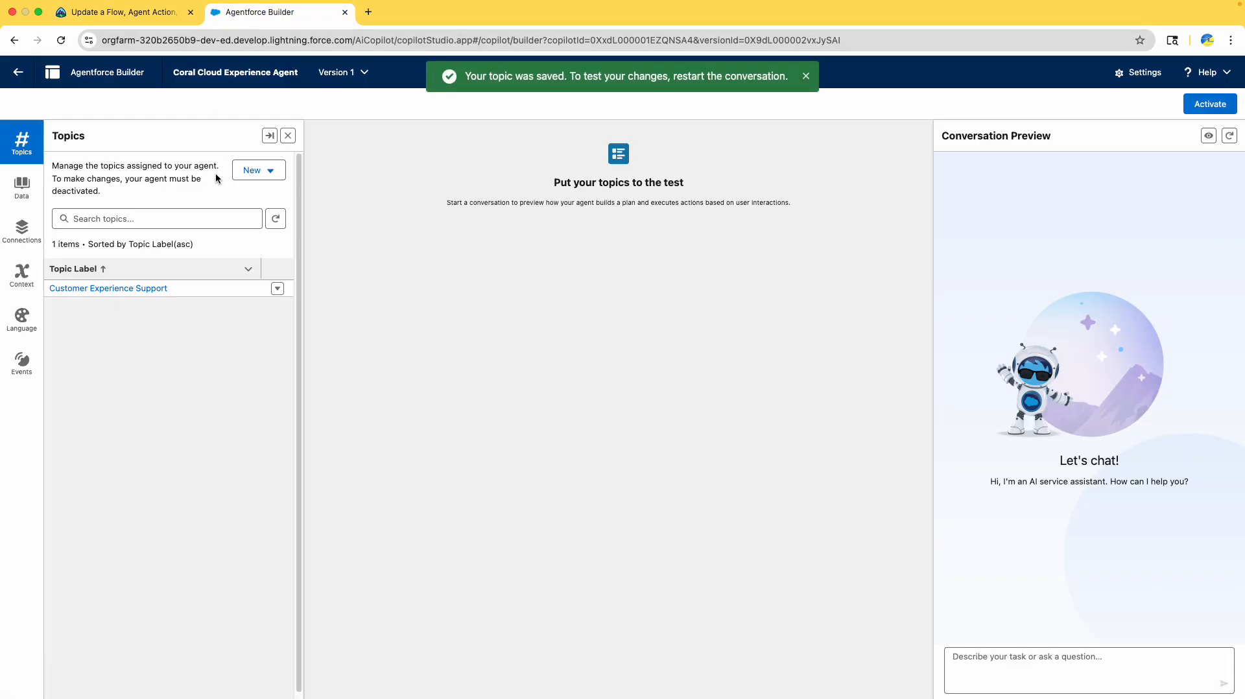
- Begin adding an Asset Library action to the Customer Experience Support topic's actions
click(130, 290)
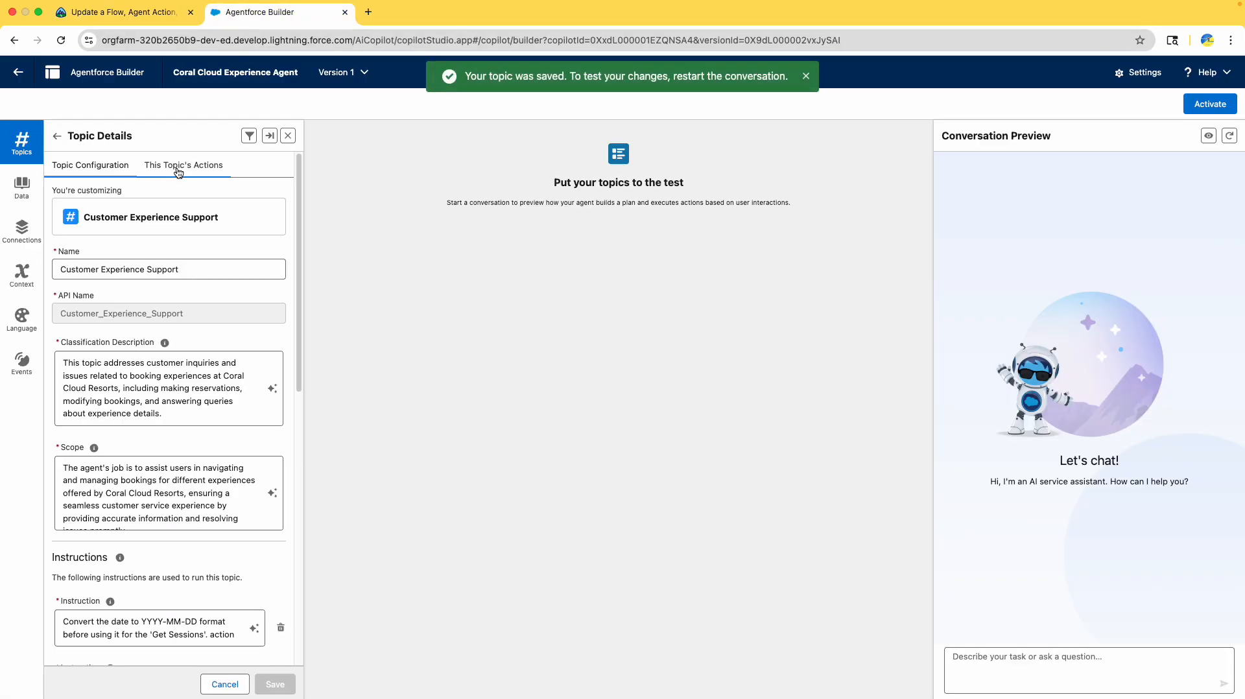
click(177, 166)
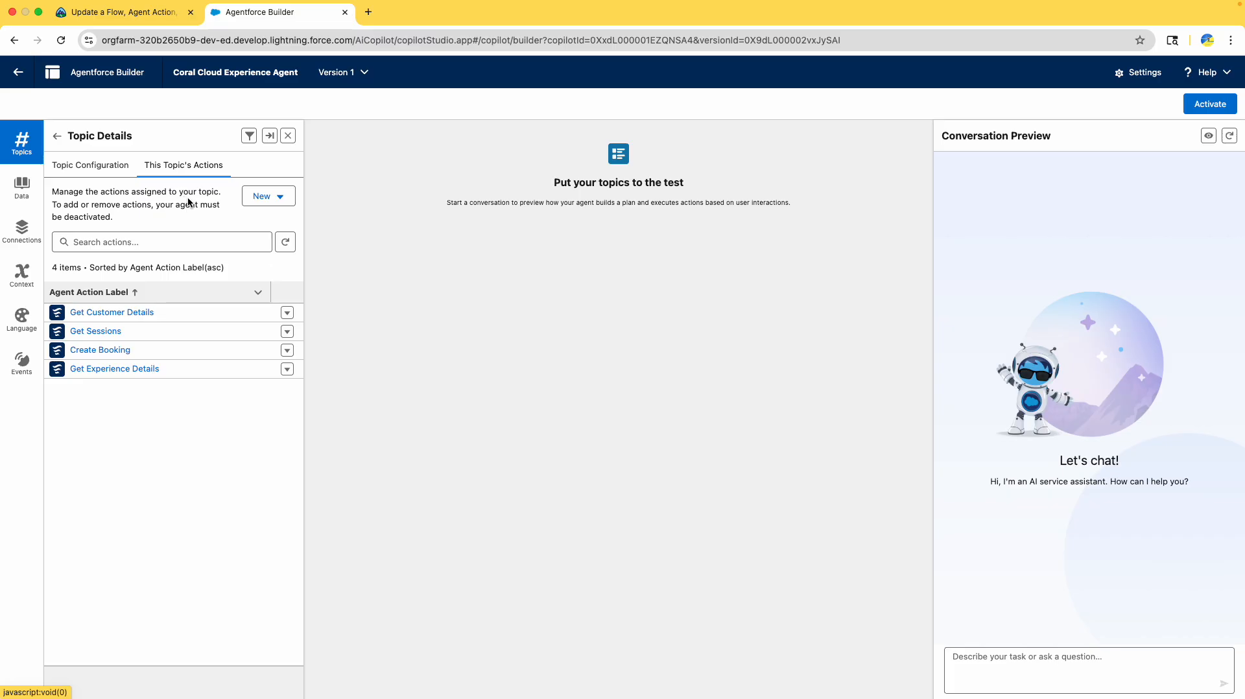
click(265, 196)
click(297, 249)
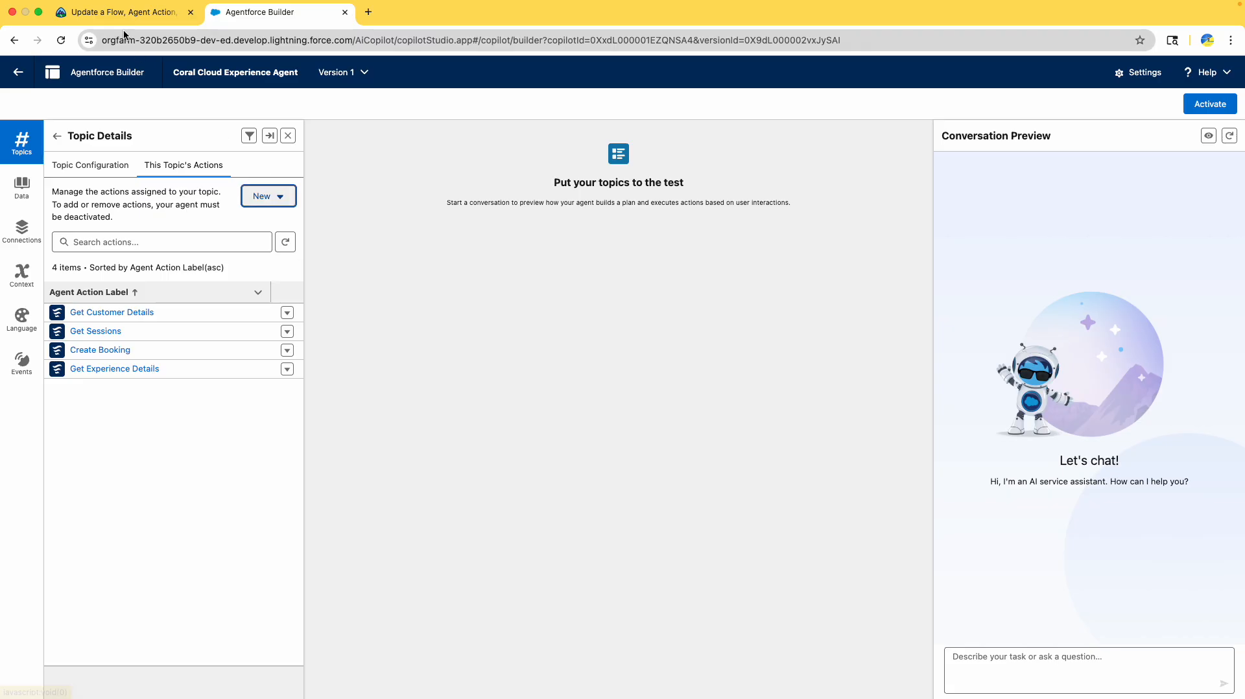
click(87, 12)
scroll(148, 228, down, 5)
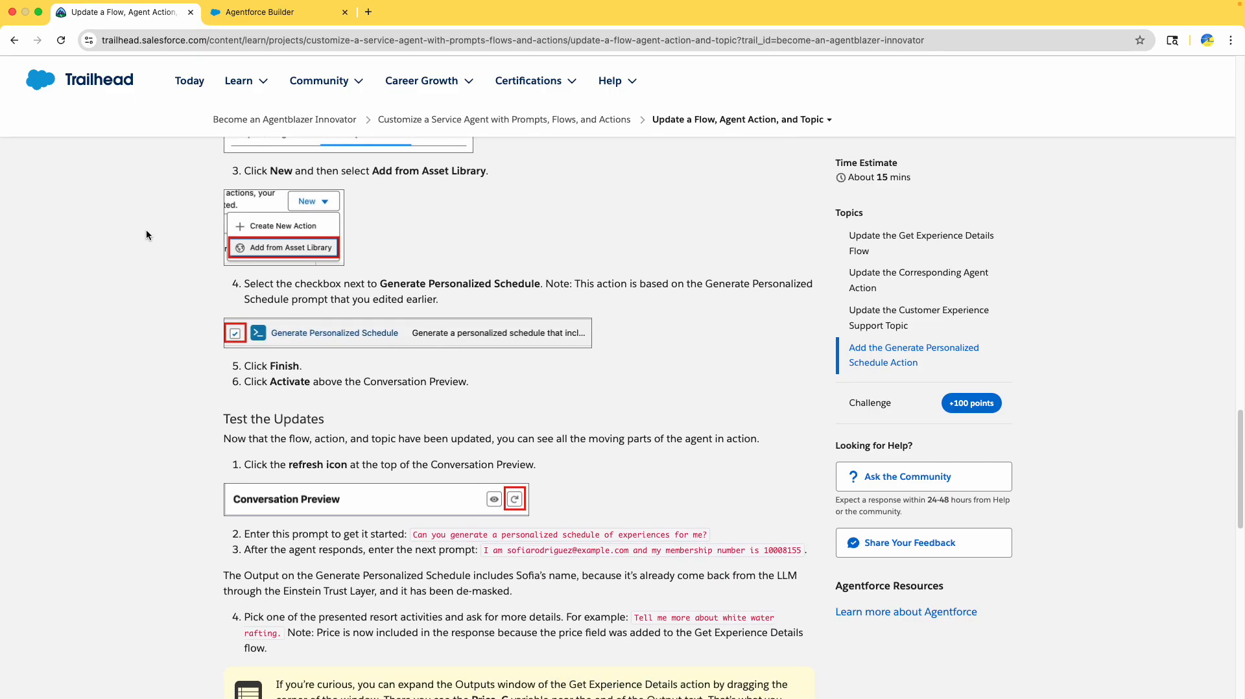
click(237, 17)
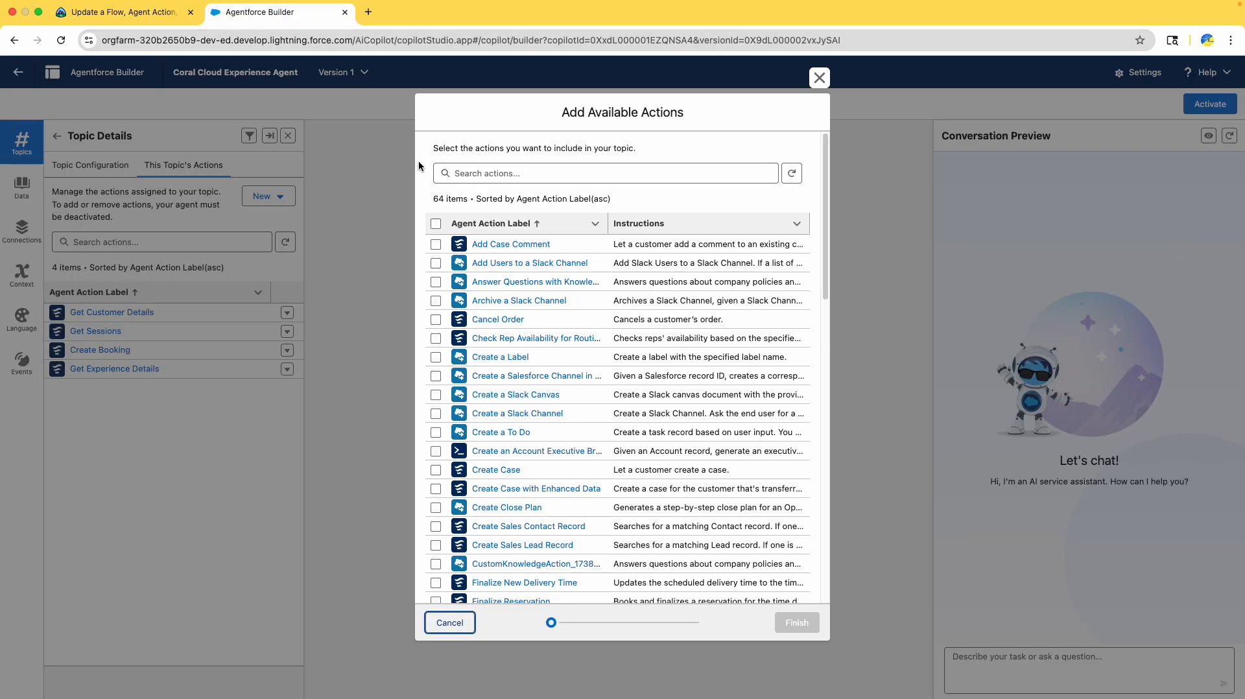
- Search 'perso' and add Generate Personalized Schedule to the topic
click(480, 175)
text(persona)
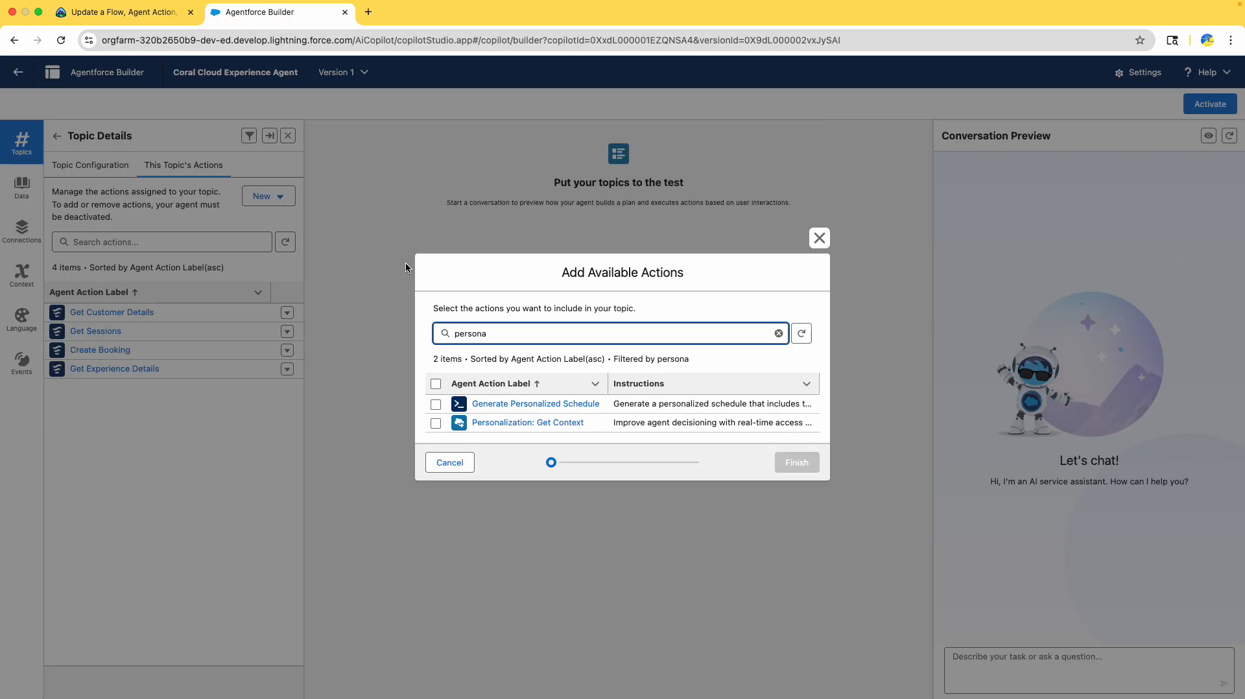
click(436, 404)
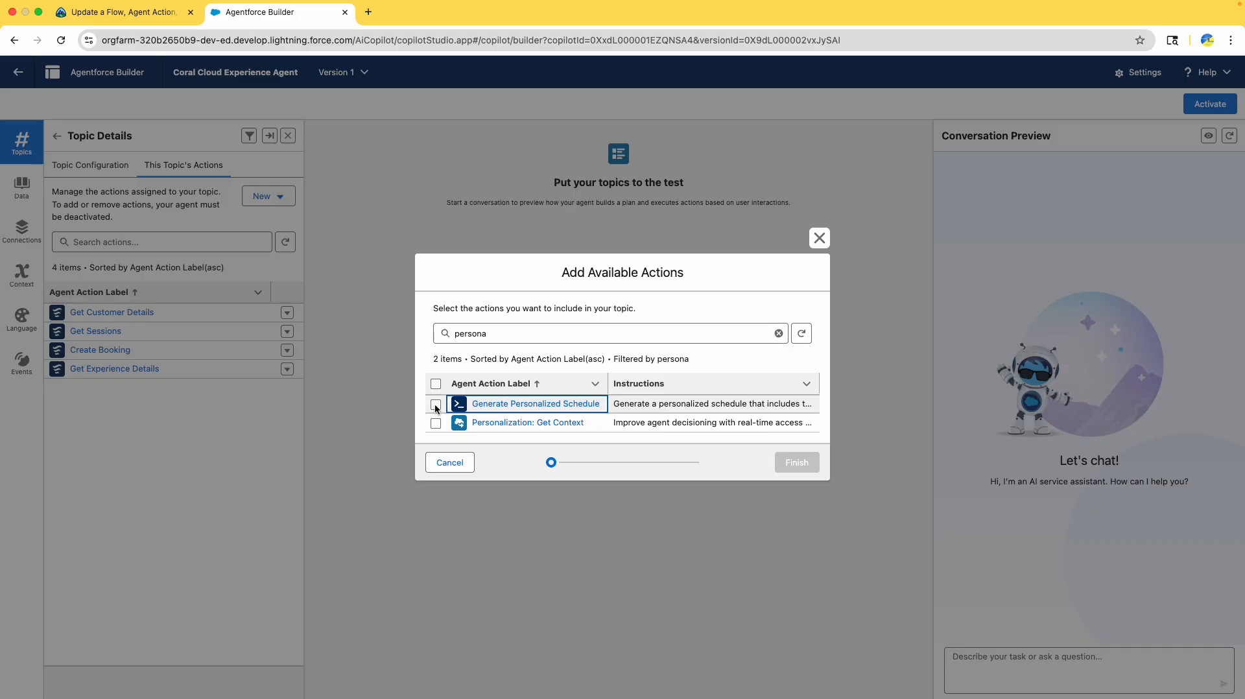
click(797, 462)
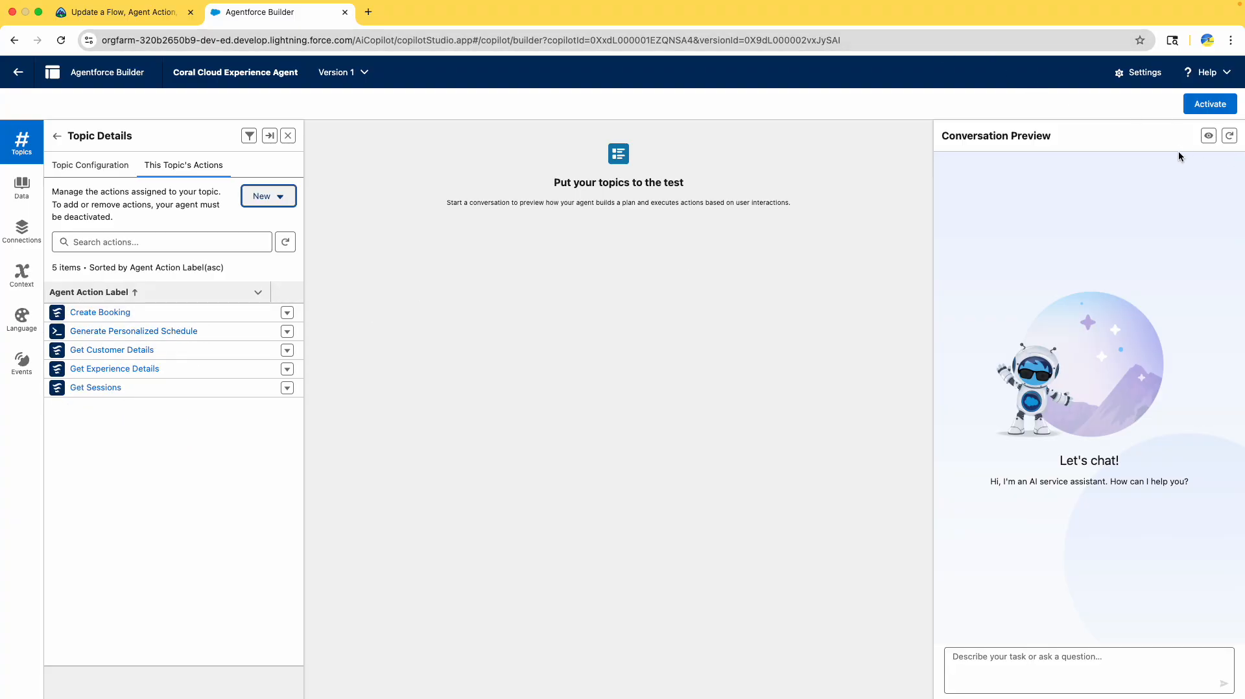
- Refresh Conversation Preview to start a new session
click(1232, 137)
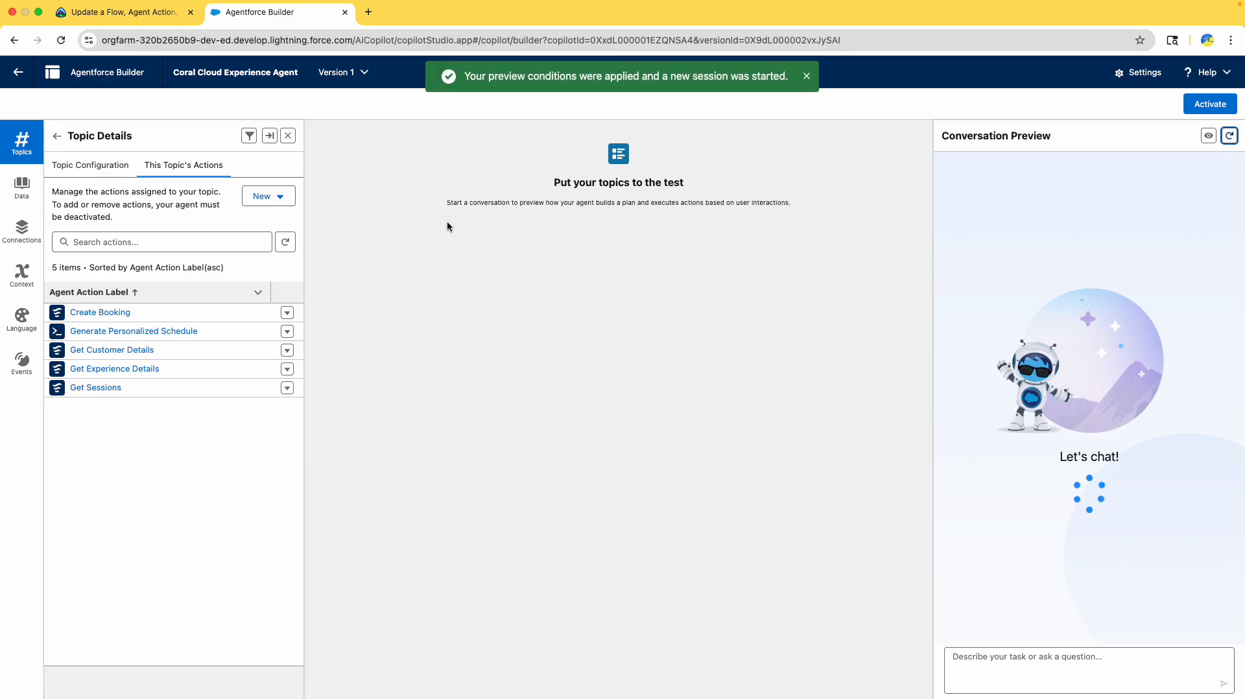
click(147, 9)
scroll(406, 275, down, 3)
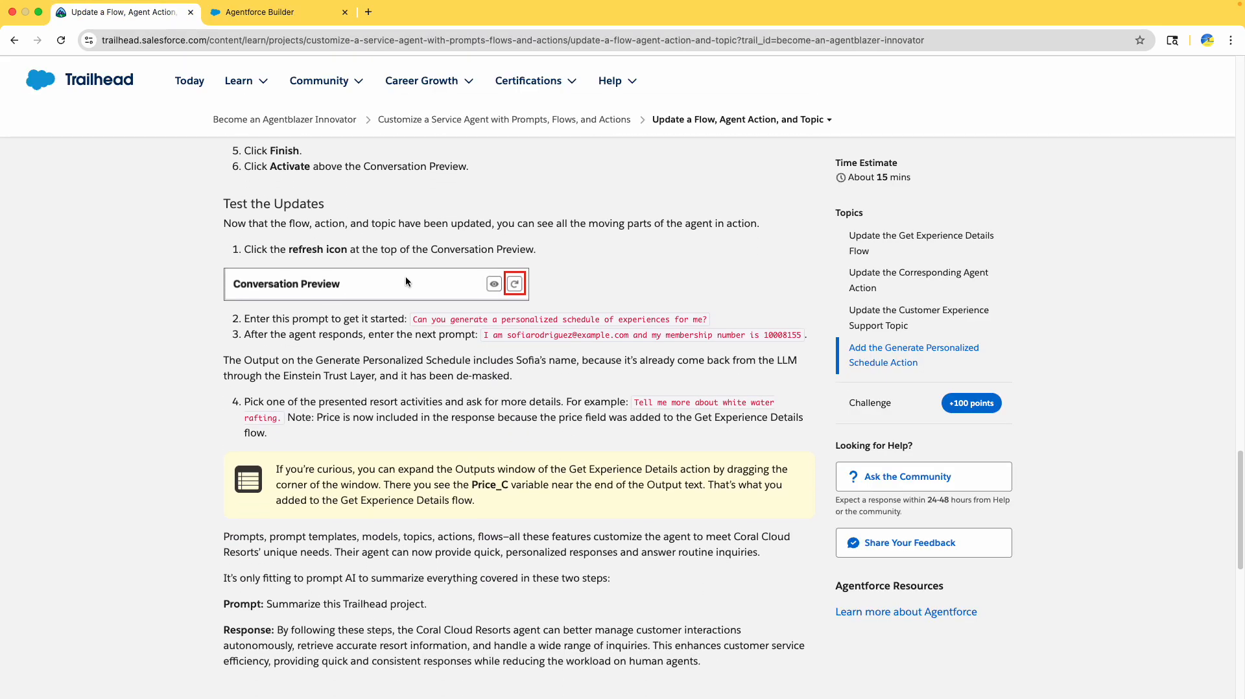
scroll(491, 331, down, 1)
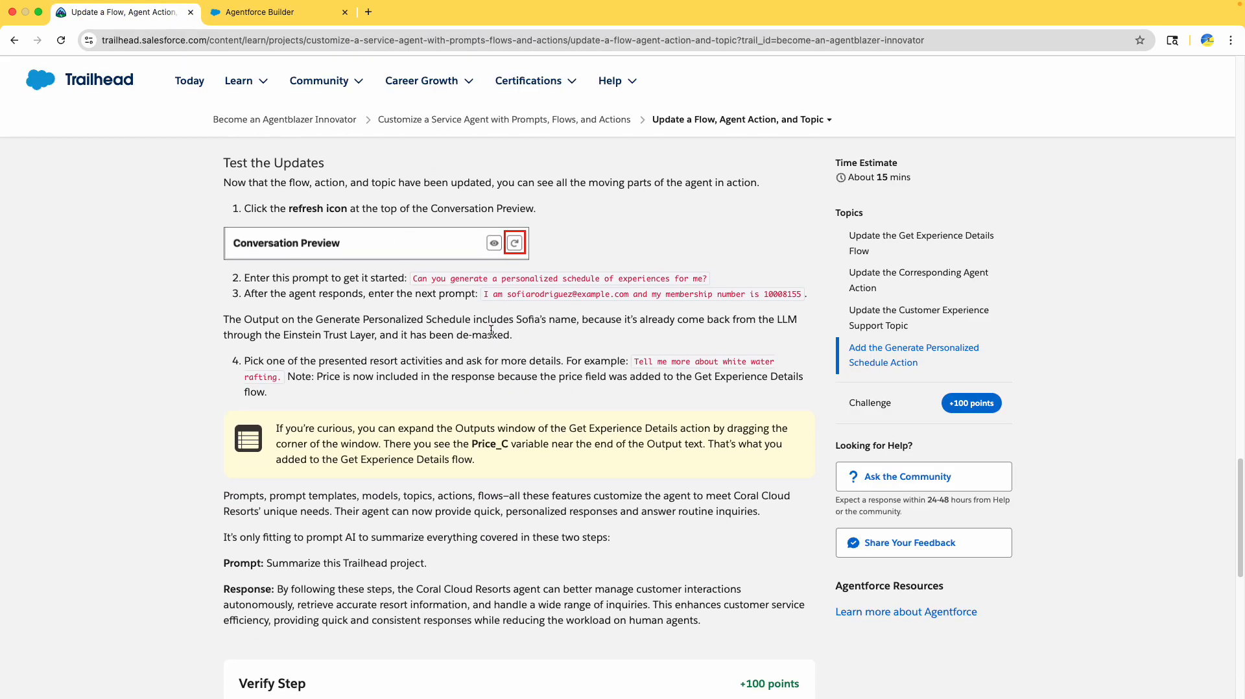
- Send the first test prompt asking for a personalized experience schedule
drag(415, 279, 711, 281)
key(super+c)
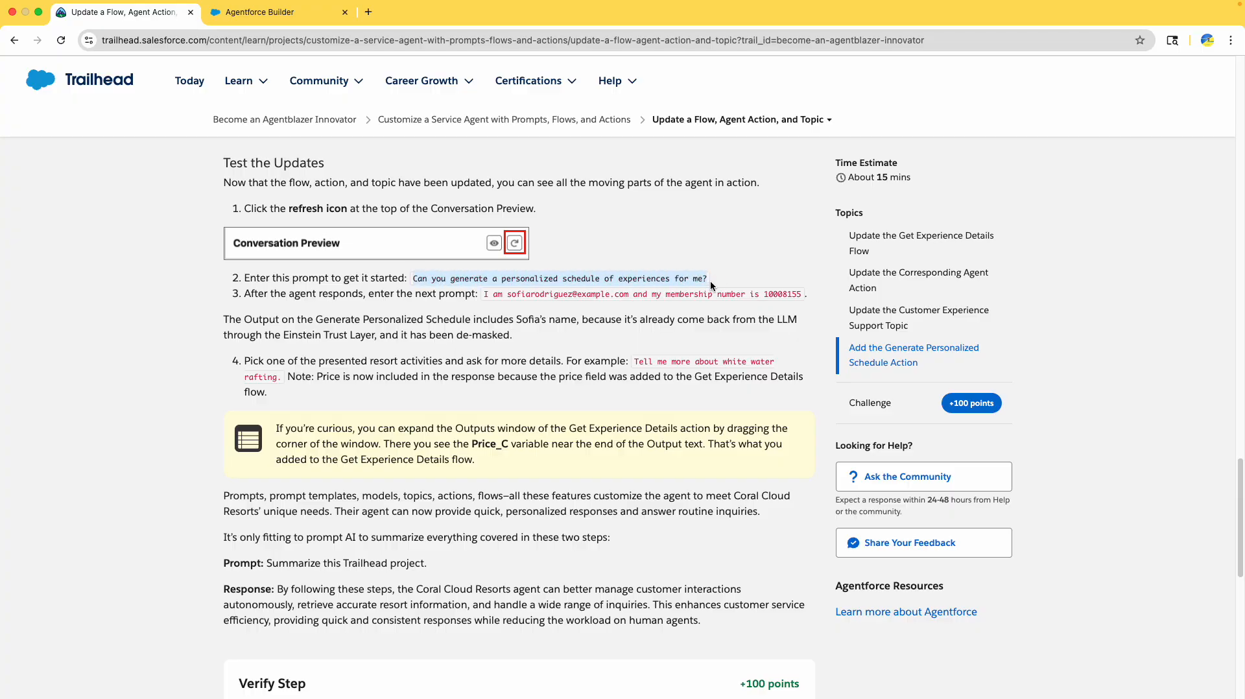
click(273, 12)
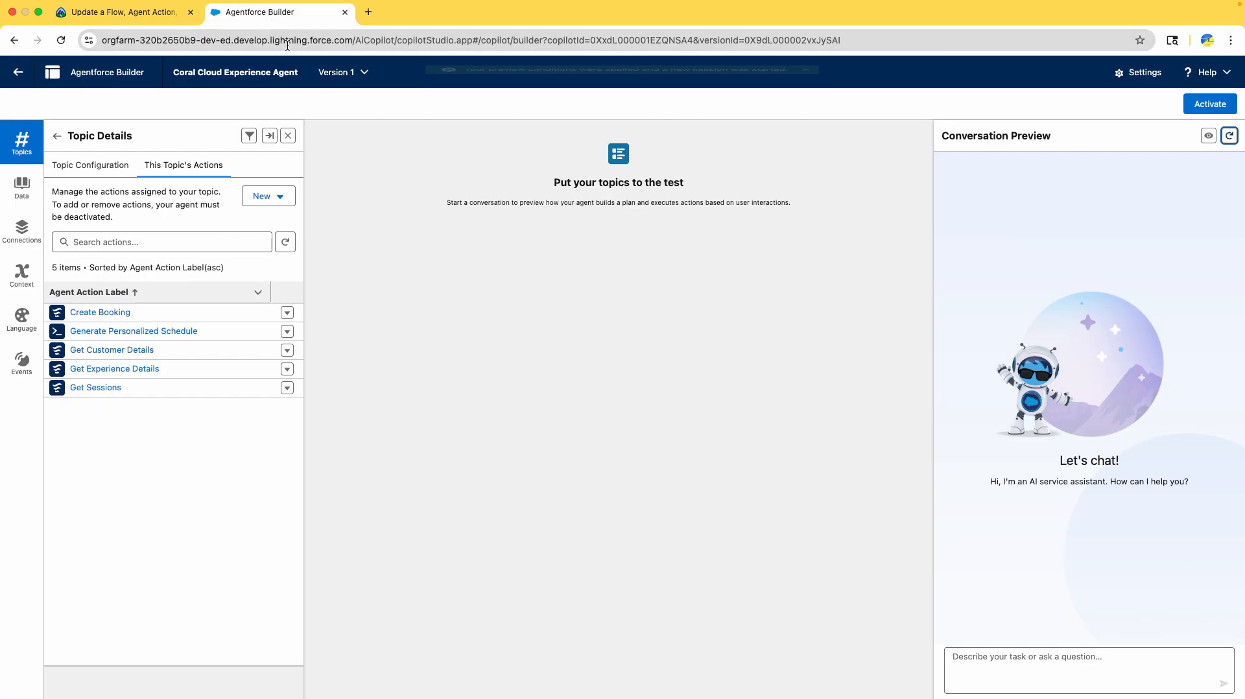
key(super+v)
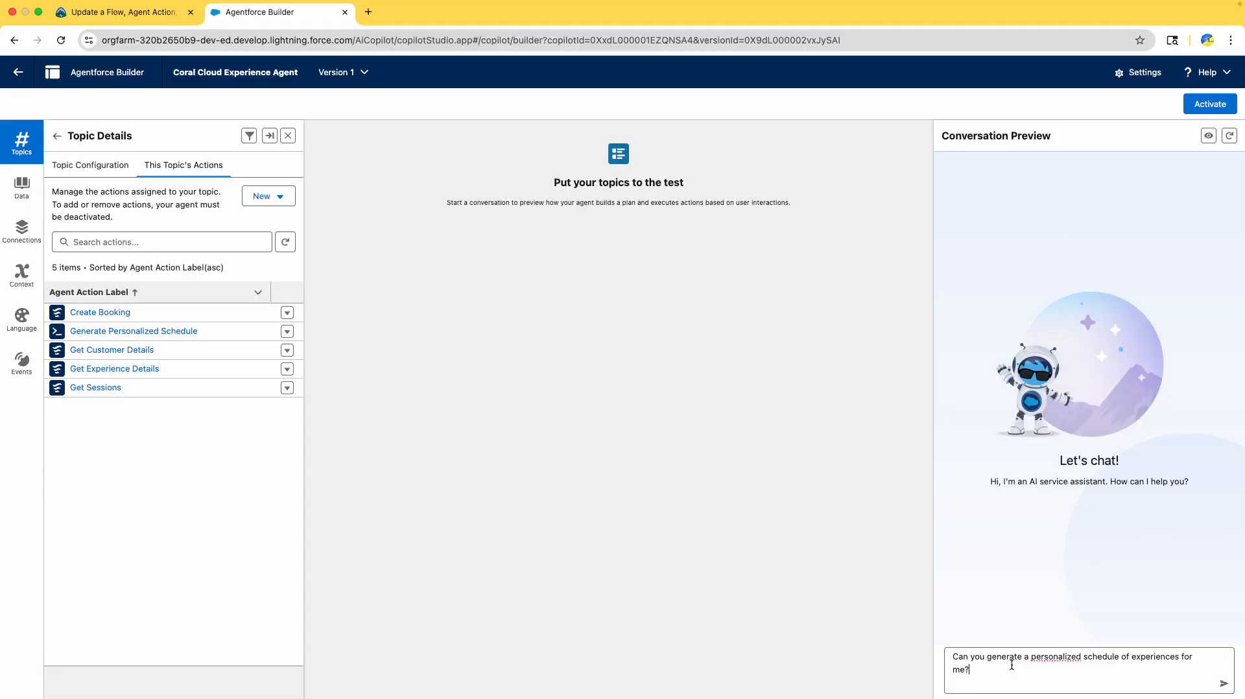
key(Return)
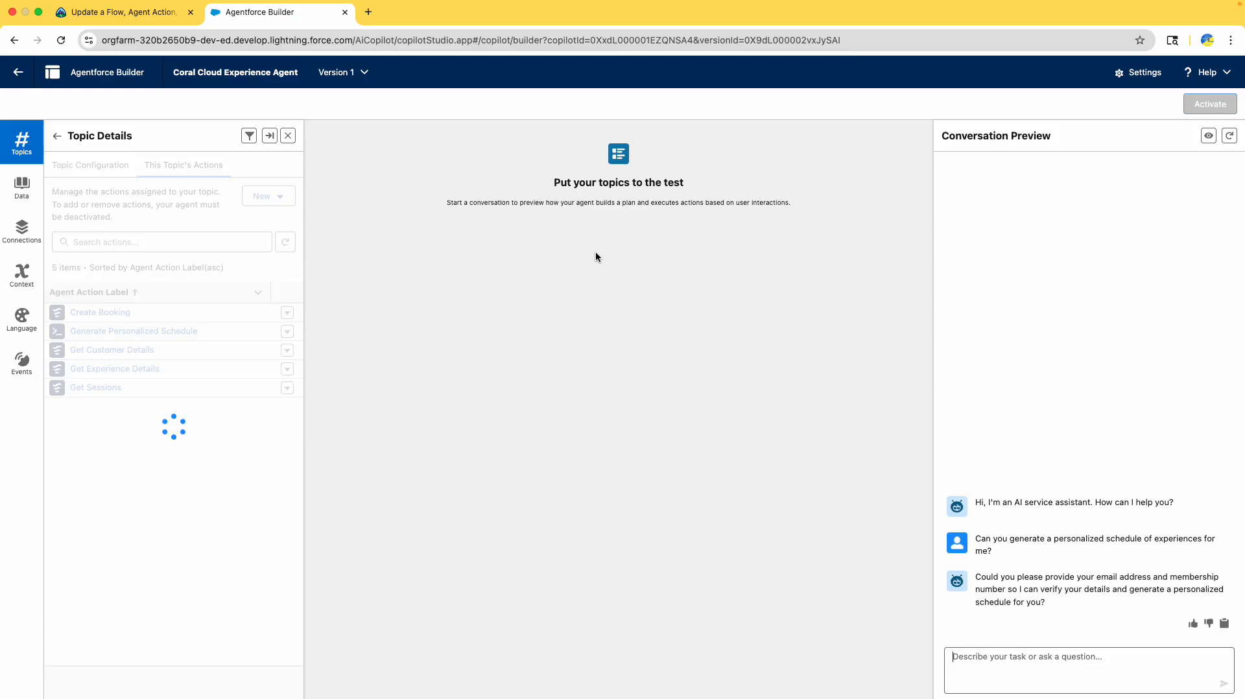
drag(975, 577, 1092, 611)
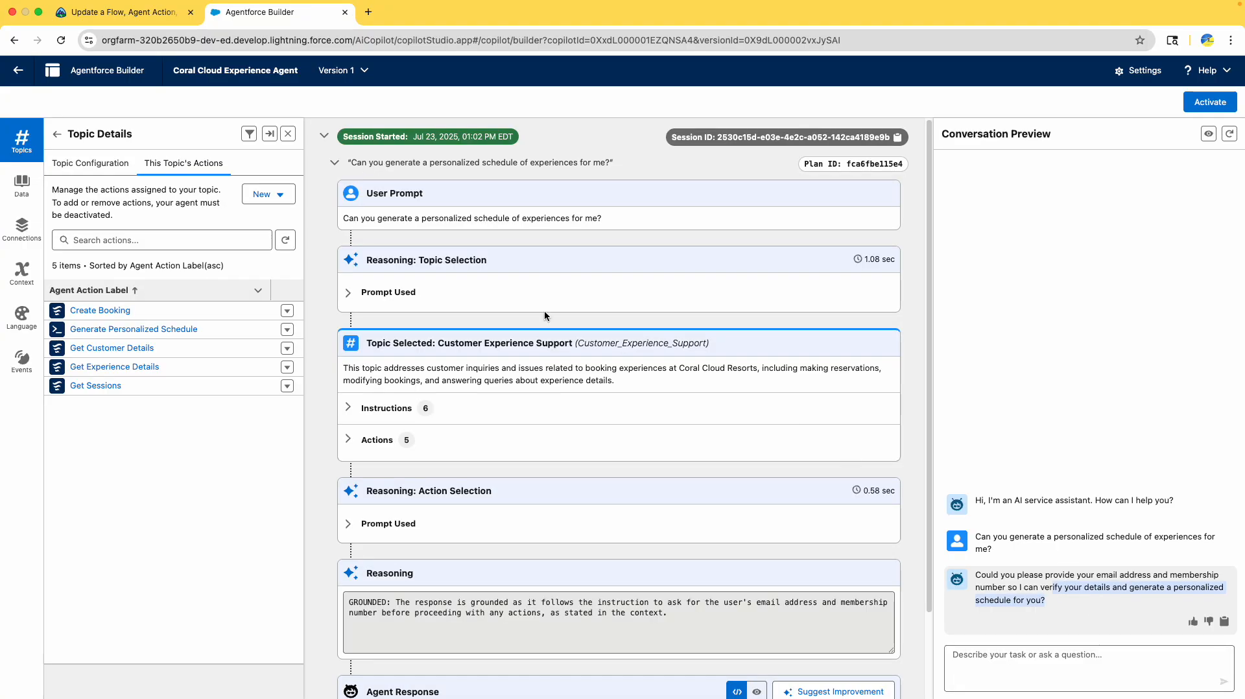
- Expand the topic's Instructions and Actions in the plan trace
scroll(386, 241, down, 3)
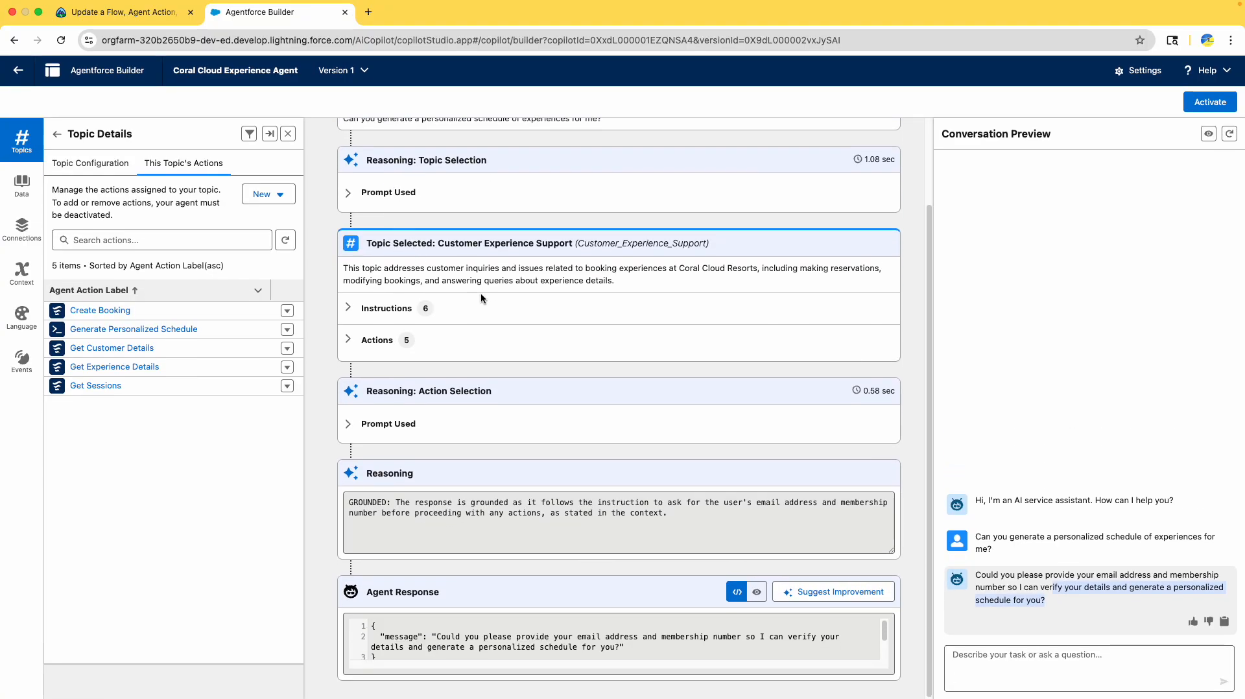
click(349, 313)
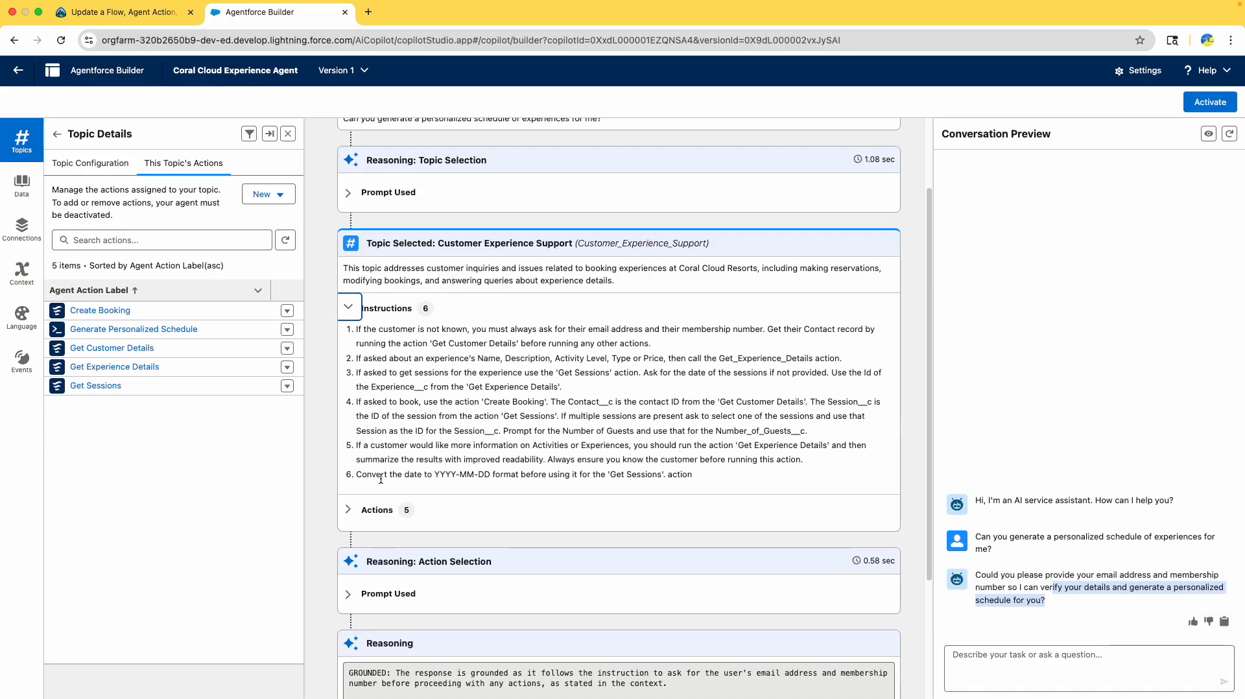
click(348, 510)
scroll(383, 499, down, 3)
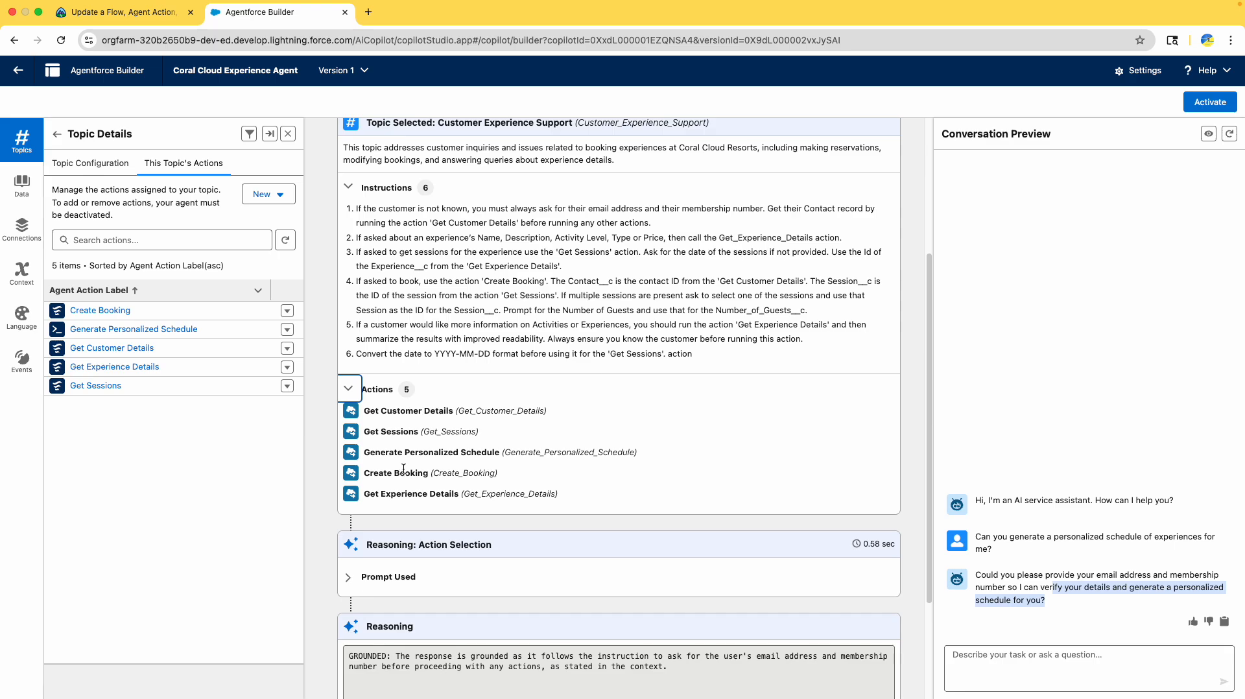
scroll(409, 467, down, 3)
- Send the second test prompt with the guest's email and membership number
click(108, 15)
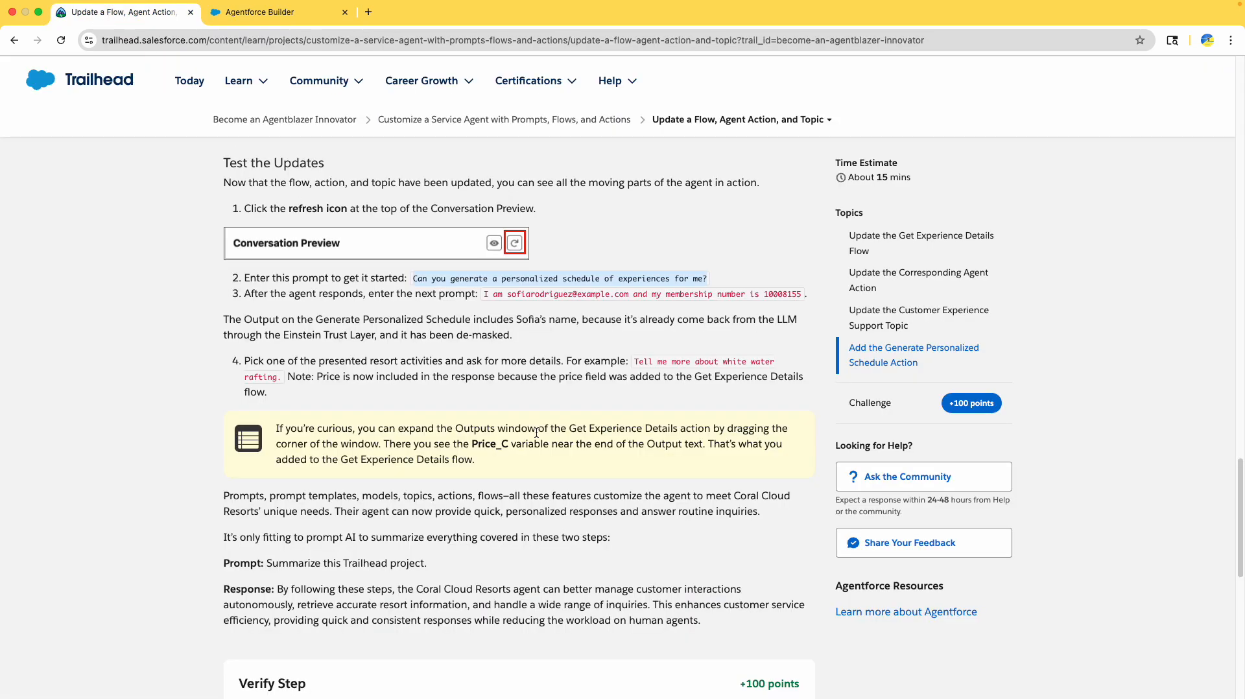
drag(486, 295, 803, 300)
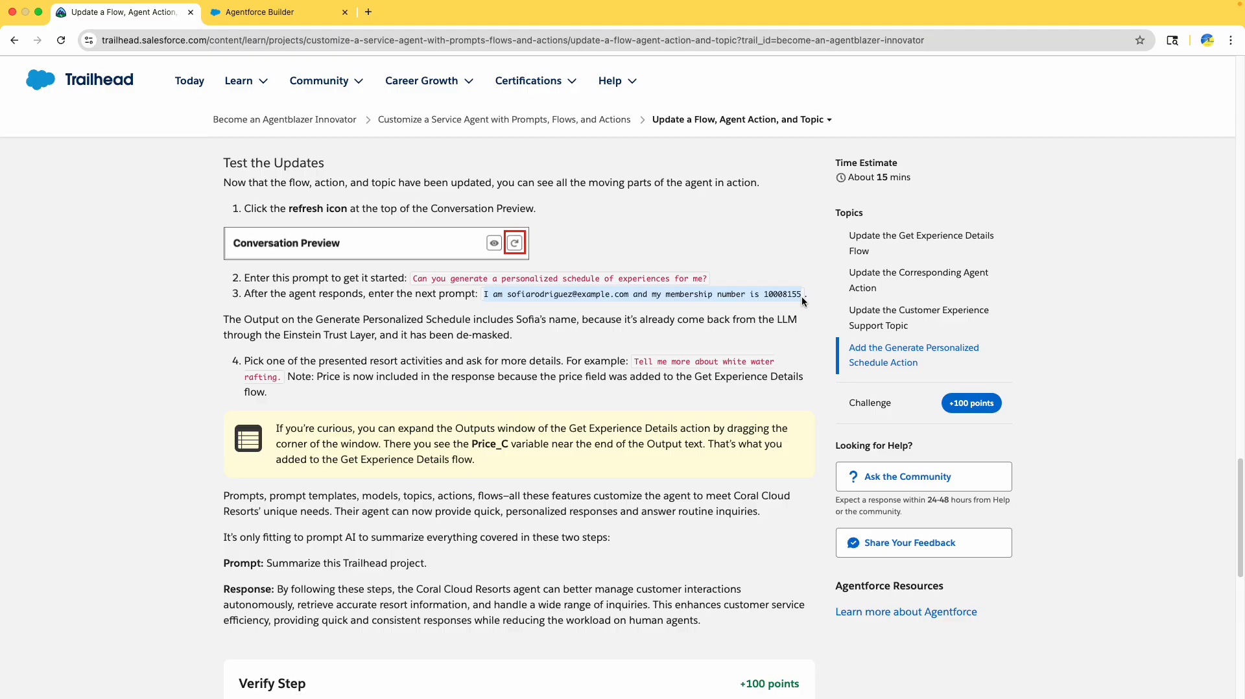
click(259, 12)
click(977, 662)
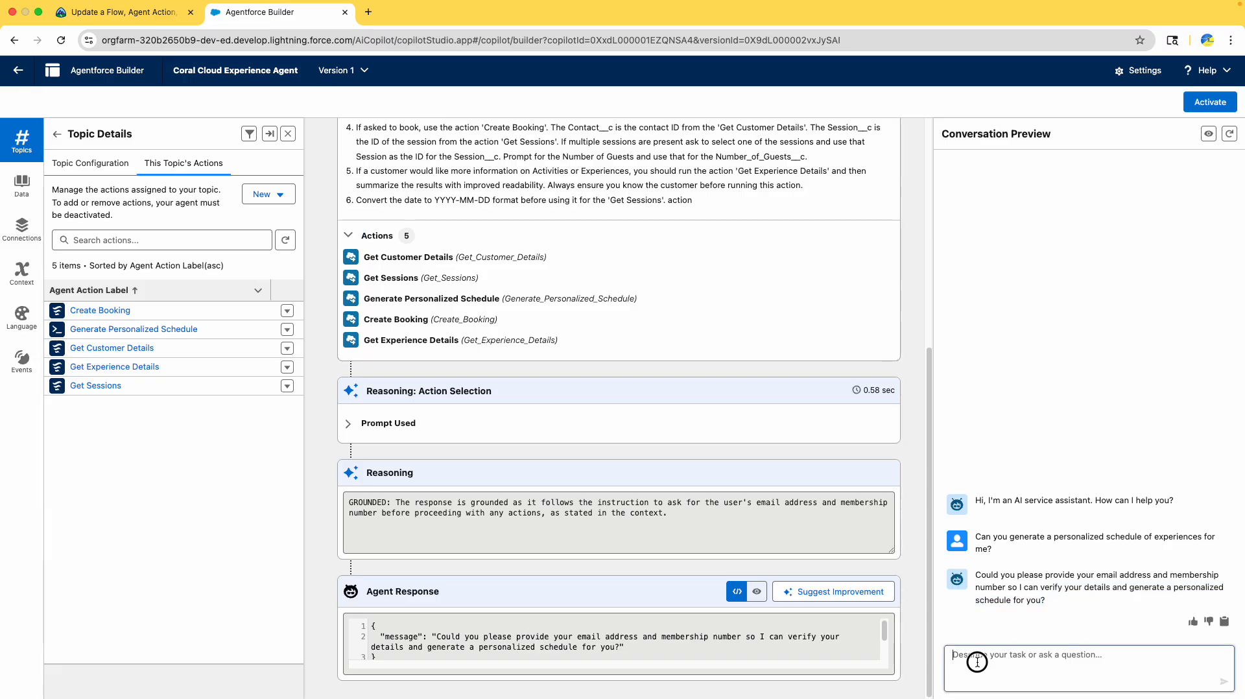
key(super+v)
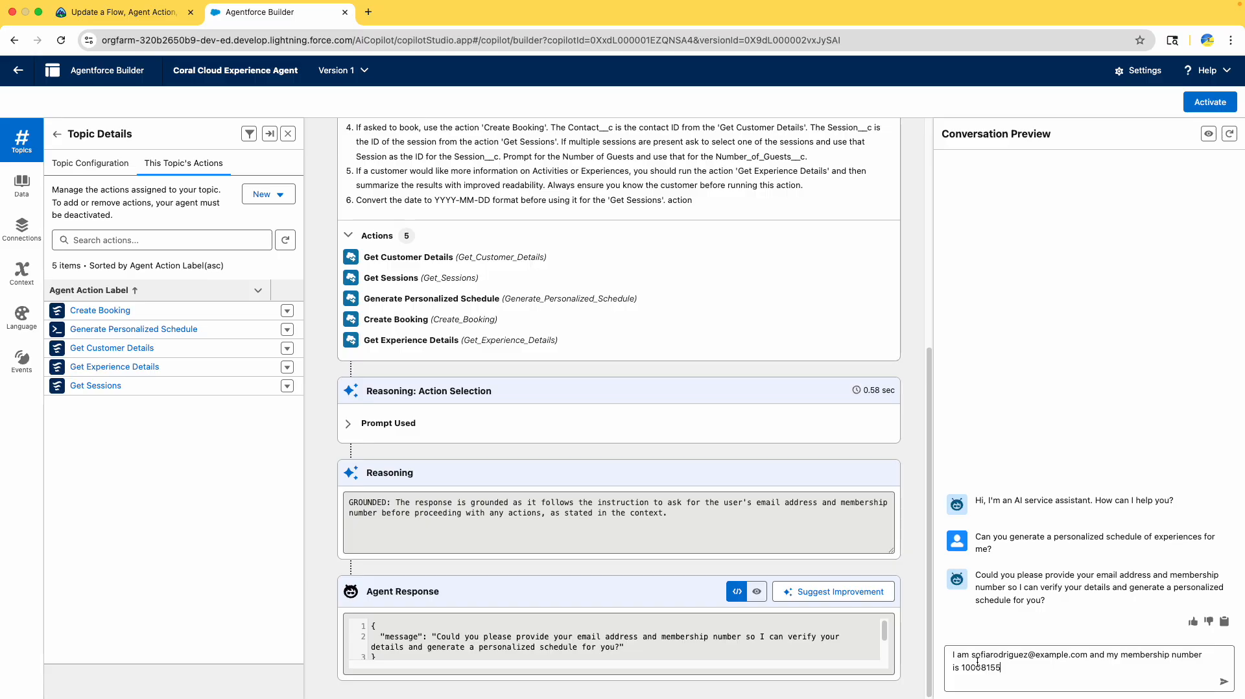
key(Return)
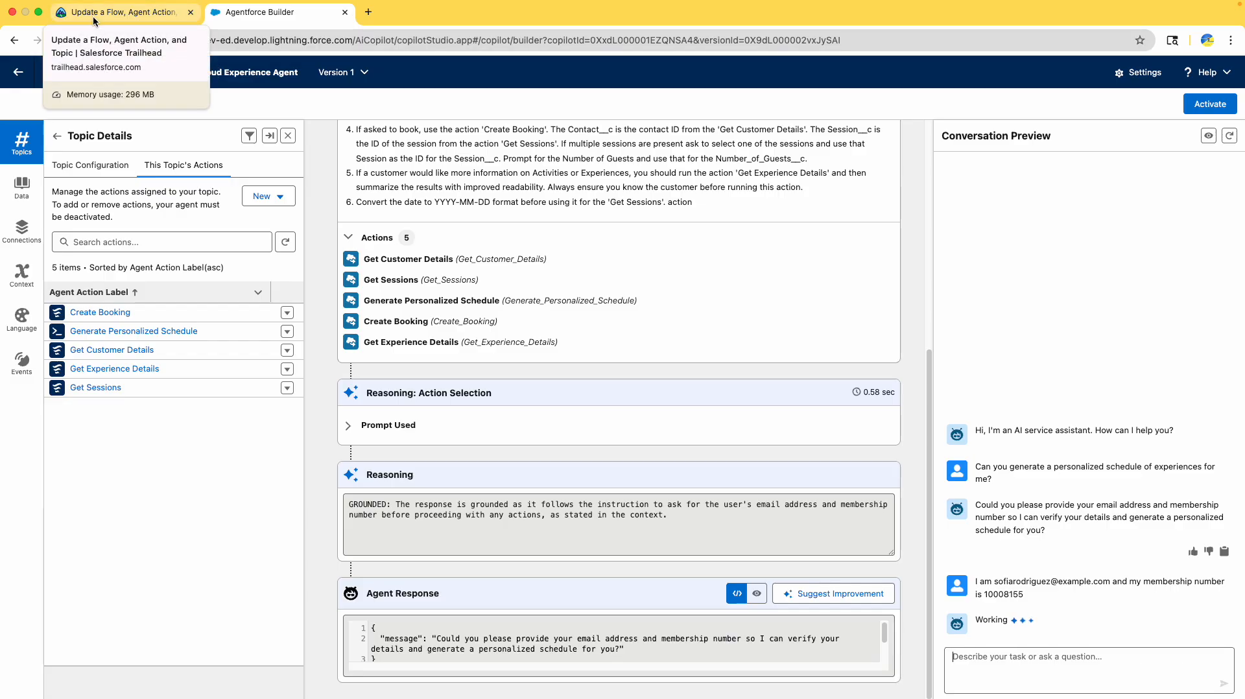
- Review the trace's six topic instructions and the ten-activity personalized schedule reply
scroll(340, 168, up, 5)
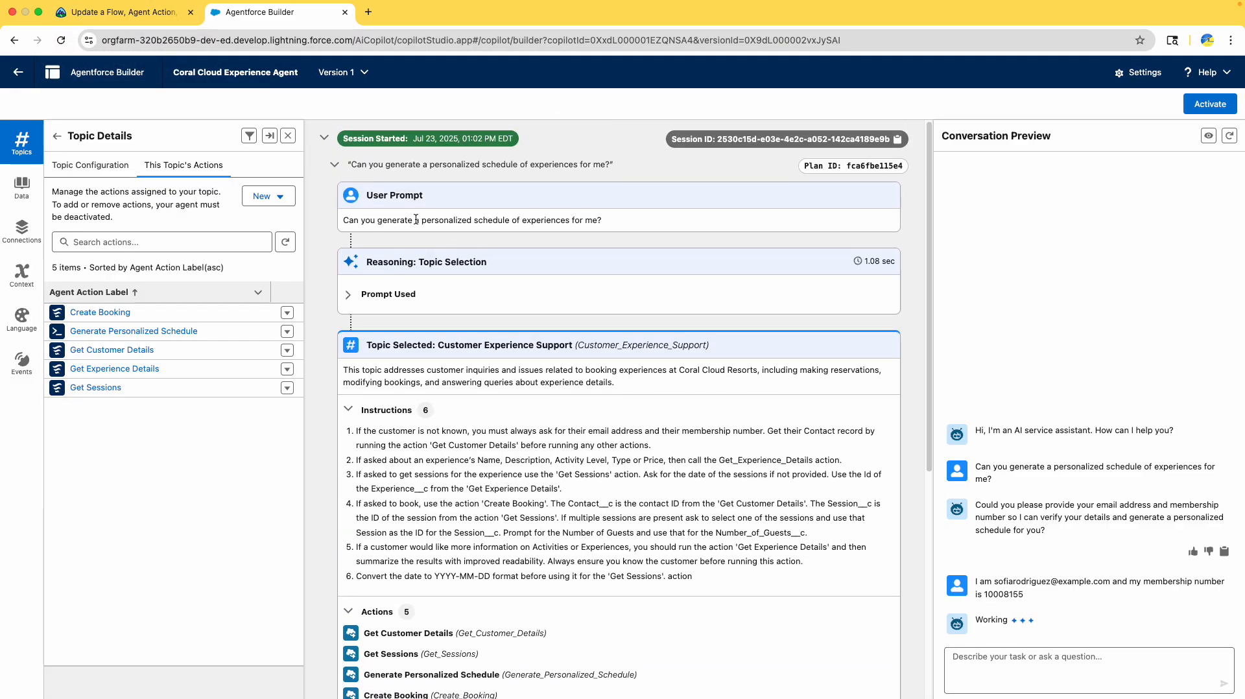
click(337, 166)
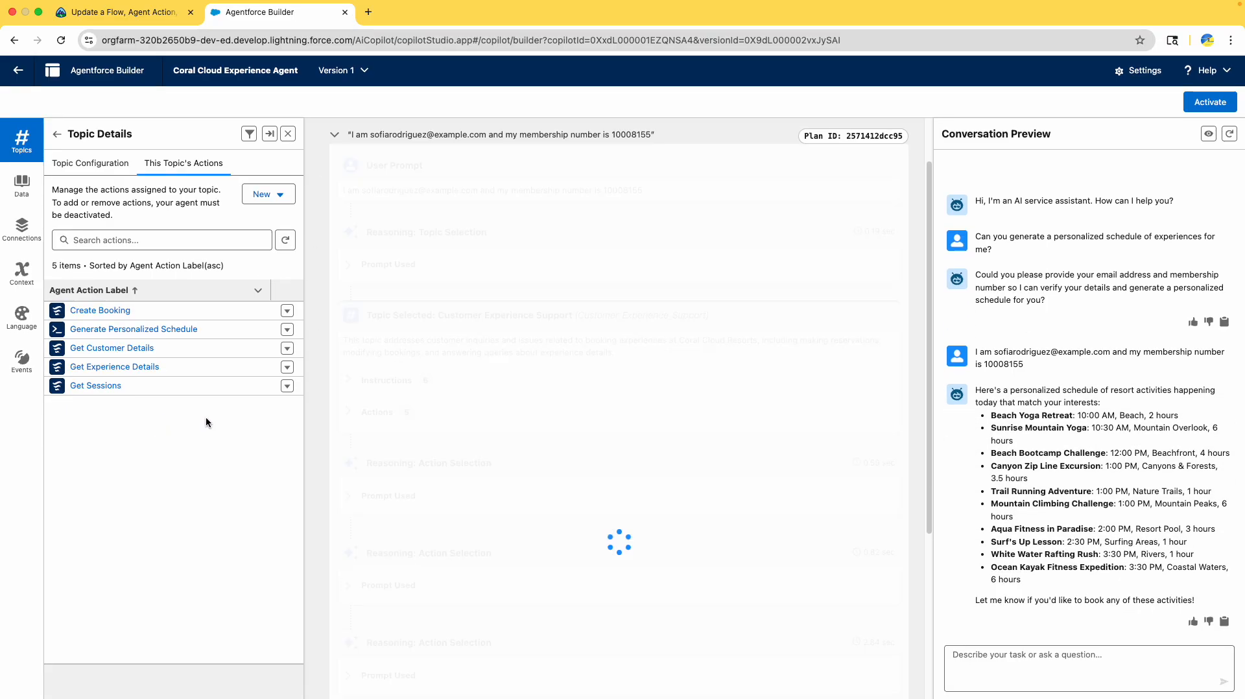
scroll(357, 249, up, 2)
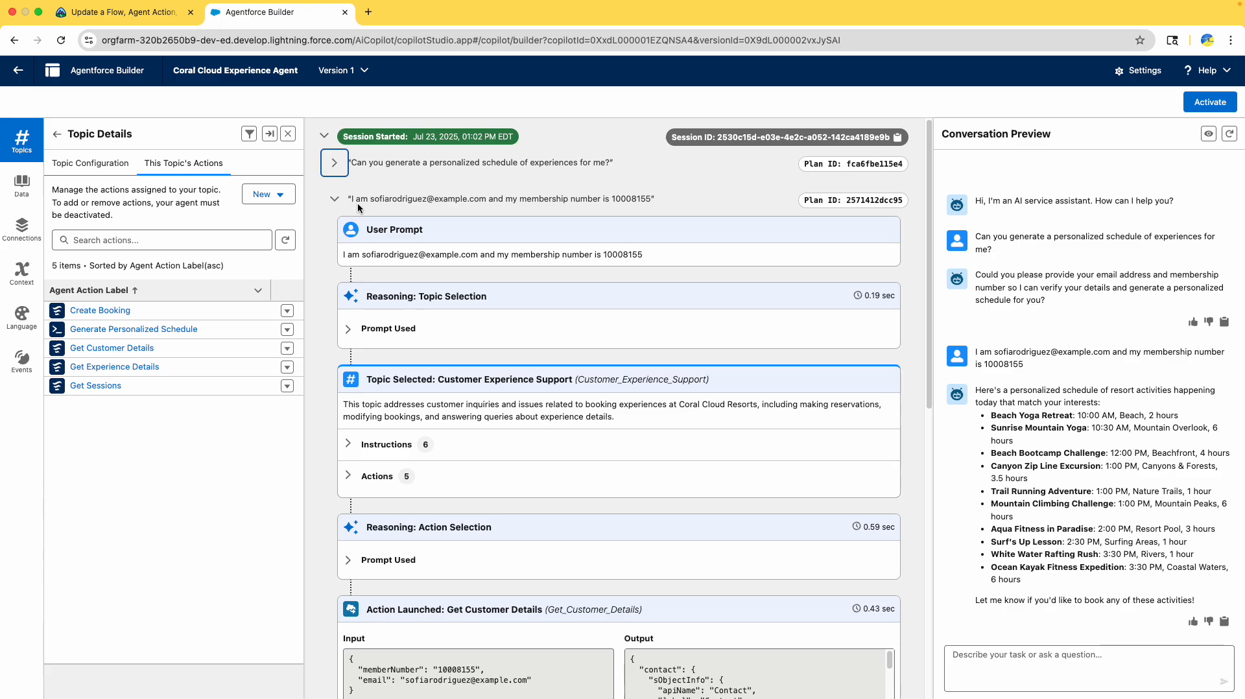
drag(351, 199, 681, 202)
scroll(453, 283, down, 6)
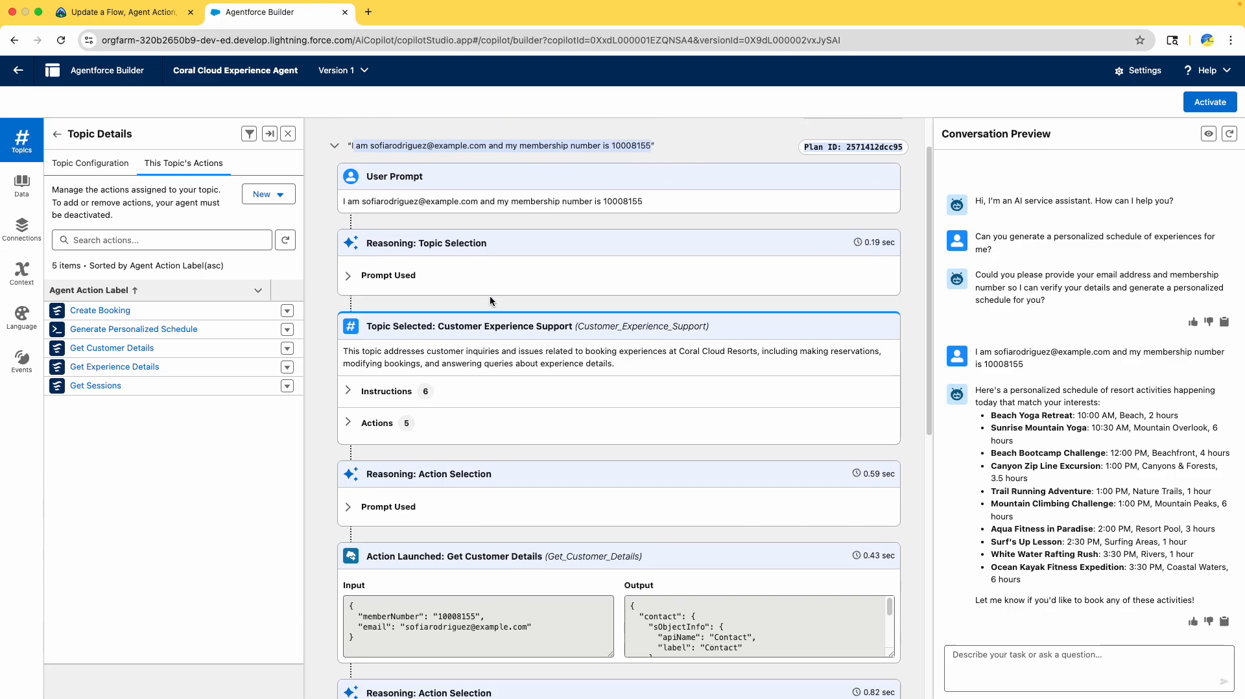
click(349, 227)
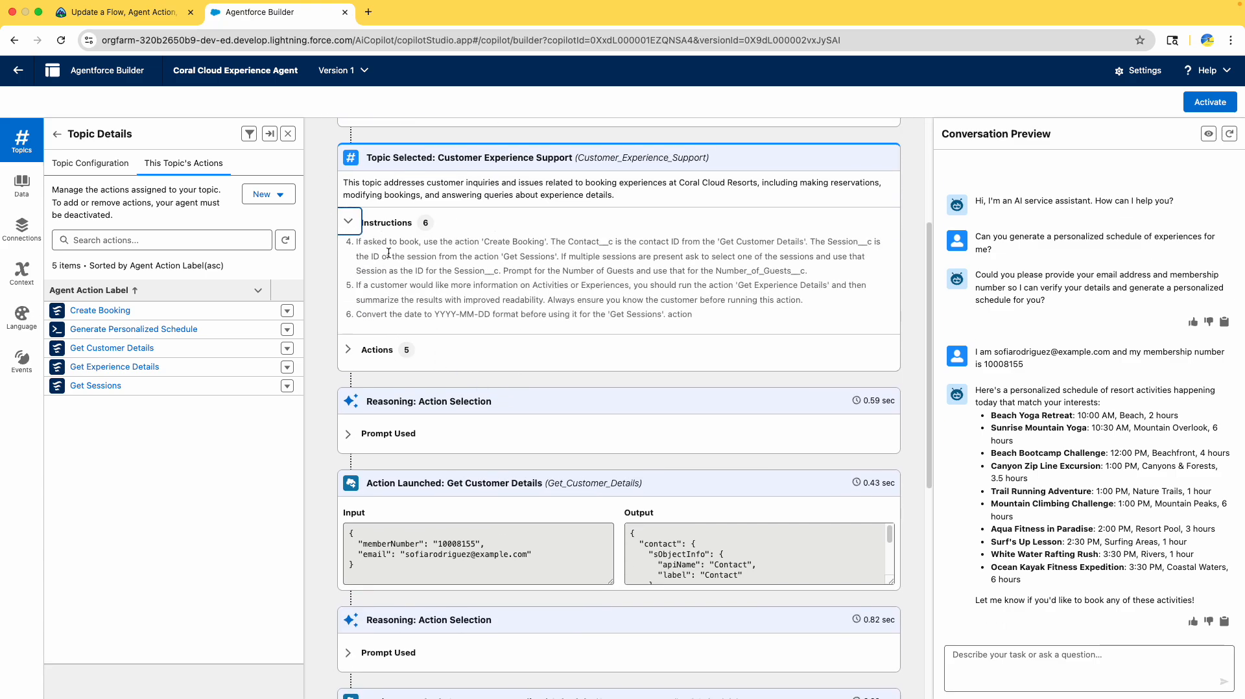
scroll(379, 389, down, 10)
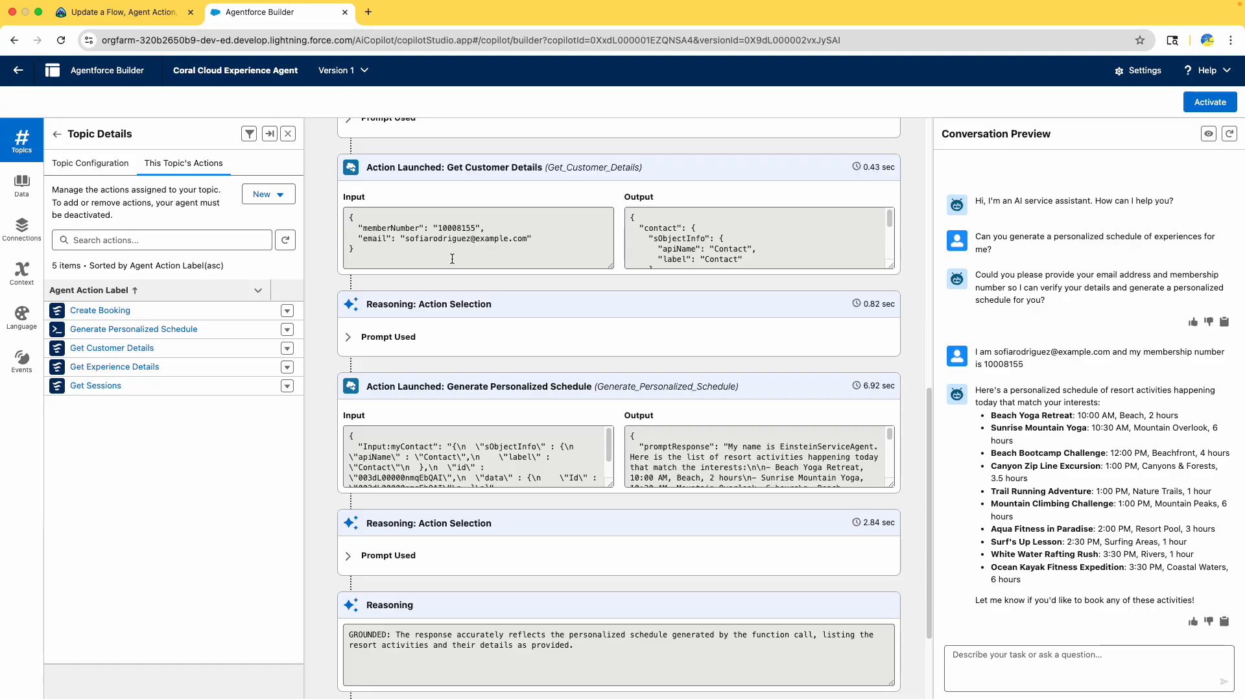
scroll(432, 566, down, 1)
scroll(431, 561, down, 4)
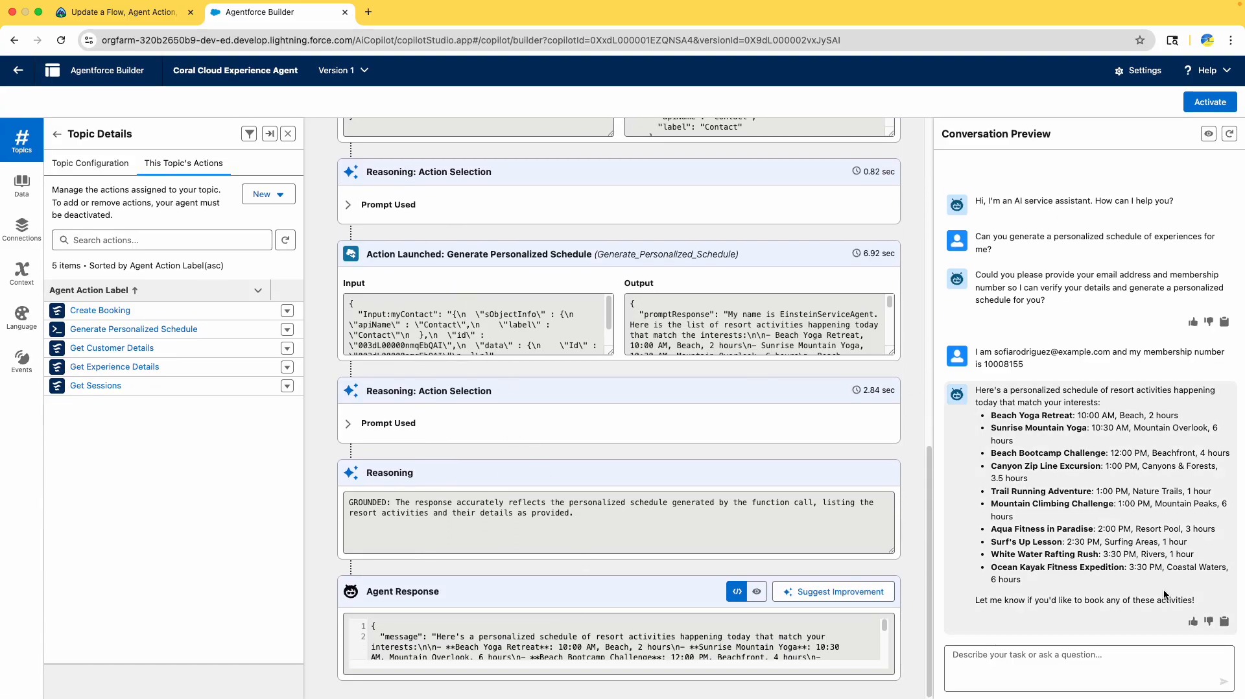
drag(1200, 603, 972, 394)
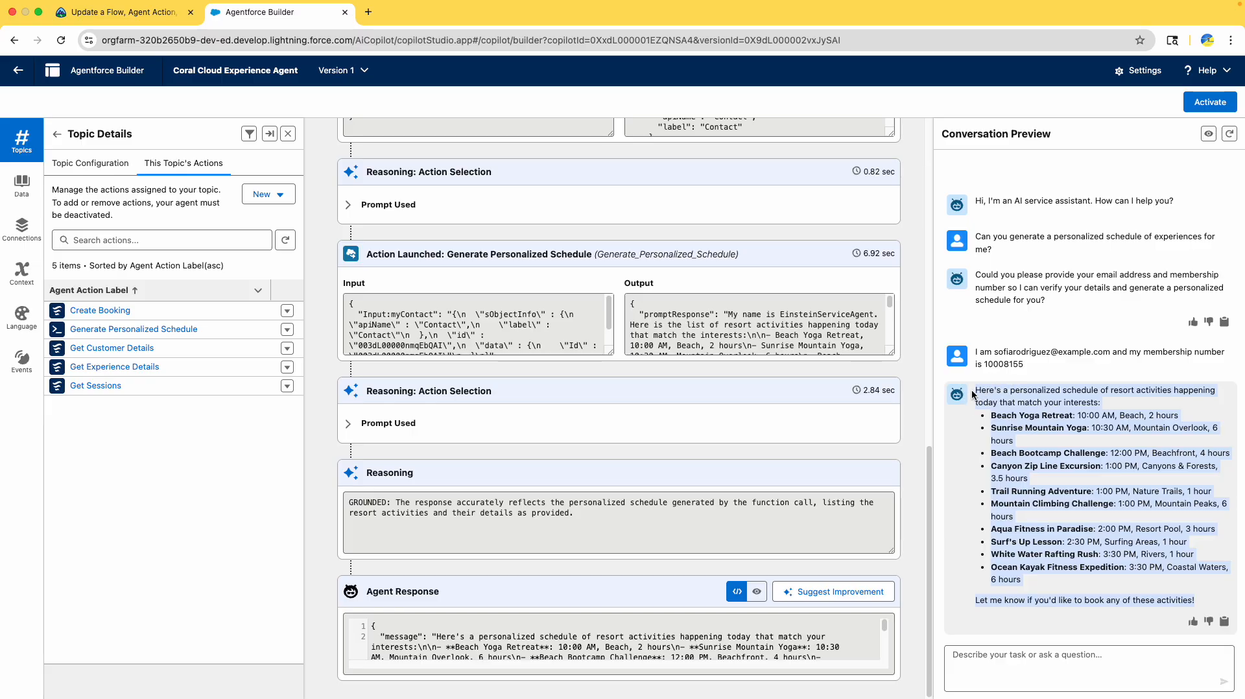
- Copy the white water rafting question from Trailhead and send it to the agent
click(134, 22)
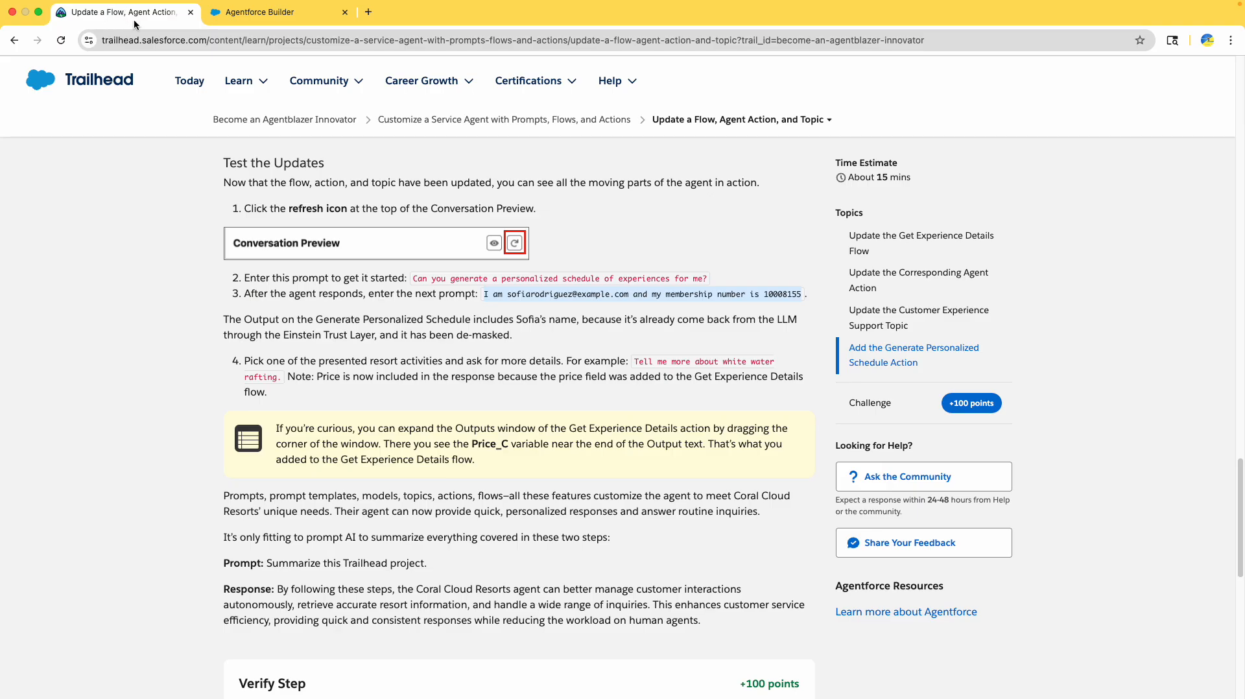
scroll(434, 422, down, 2)
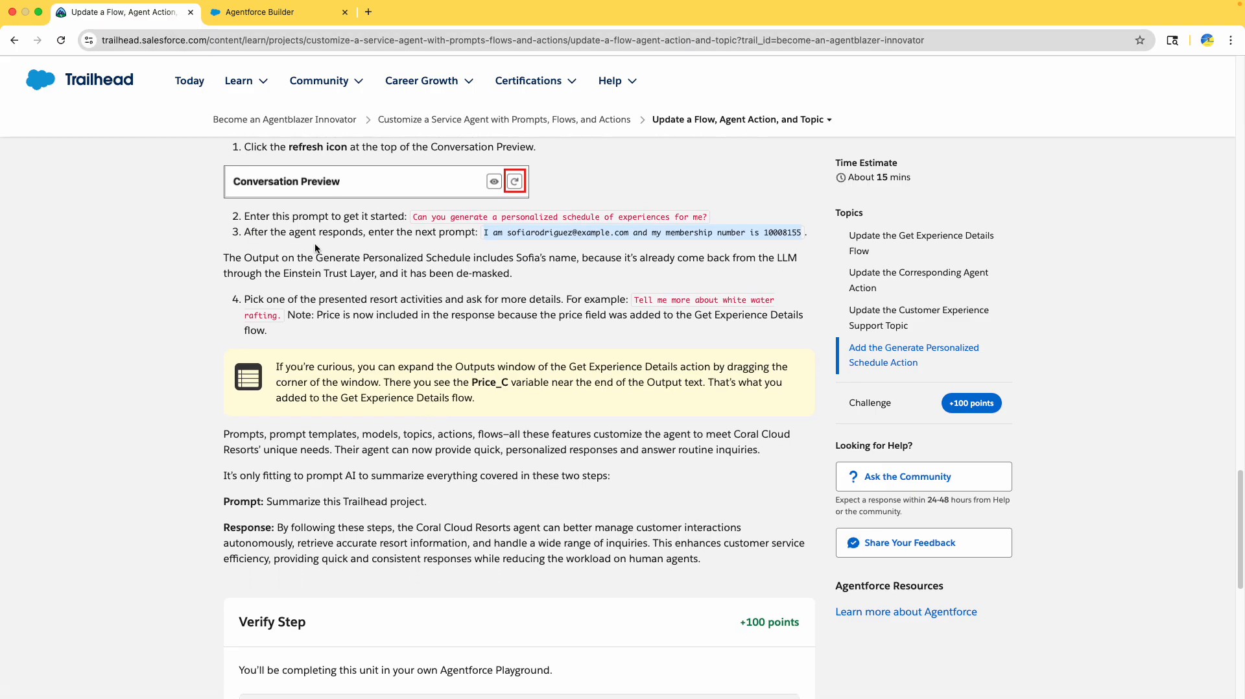
drag(270, 260, 509, 290)
scroll(414, 325, down, 1)
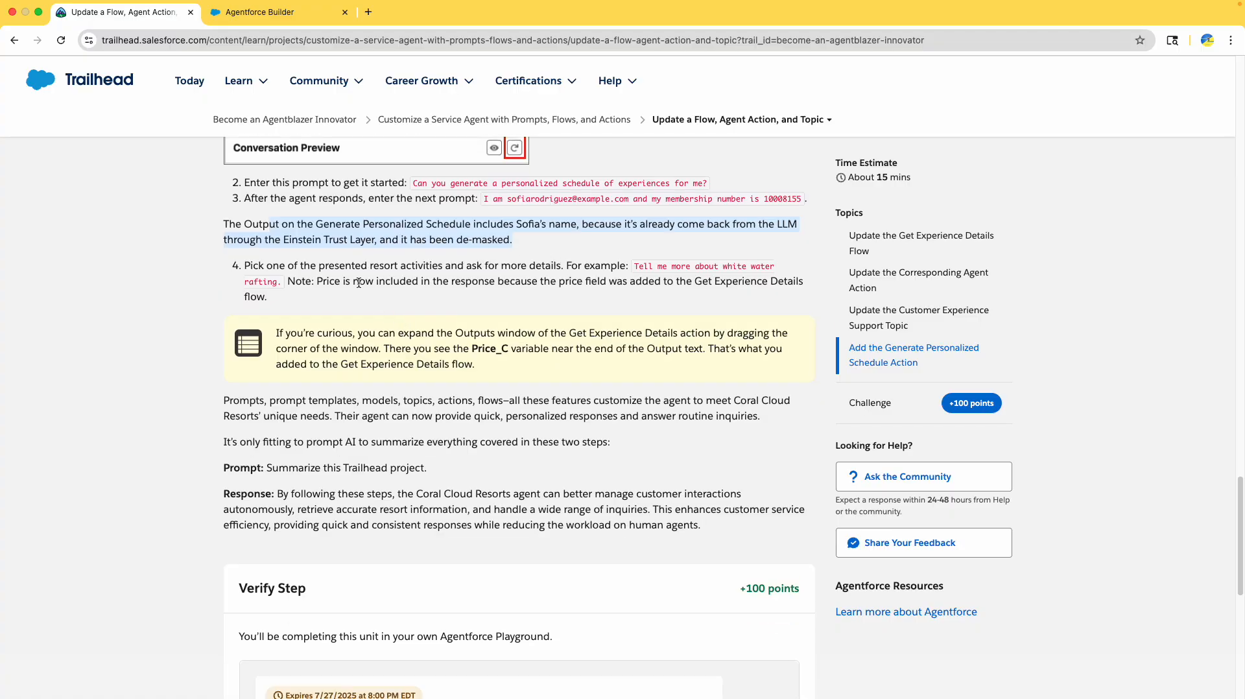
drag(298, 266, 397, 272)
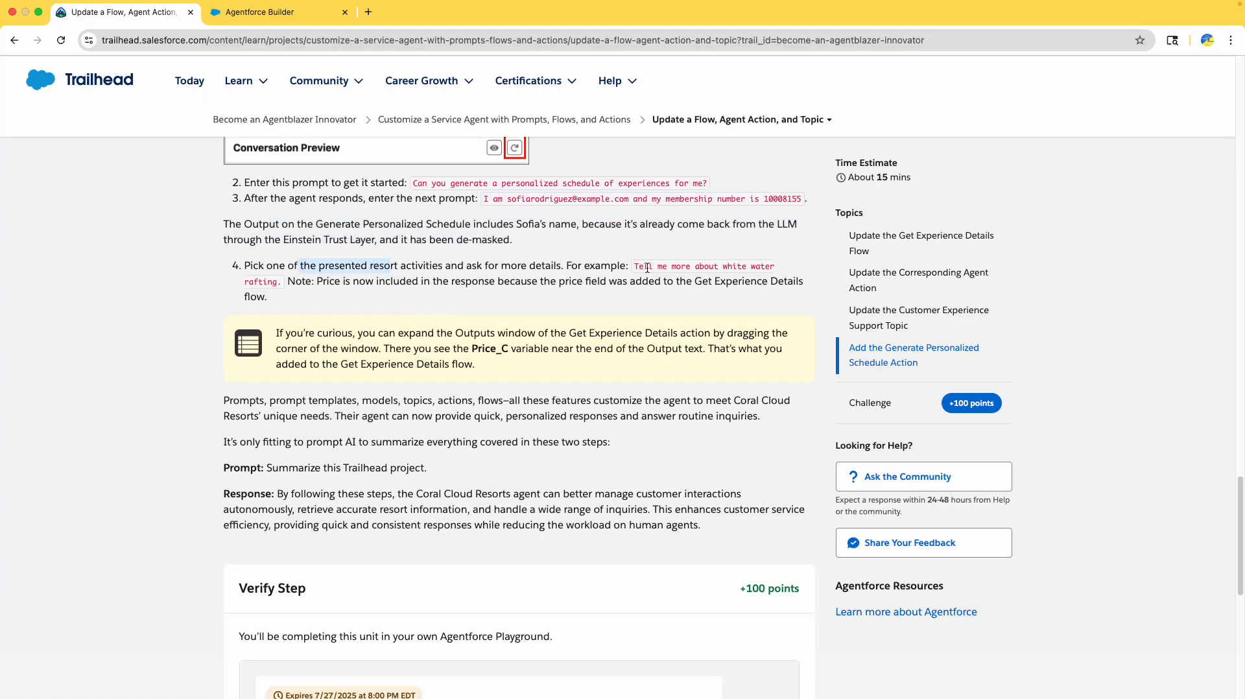
drag(637, 266, 279, 283)
key(super+c)
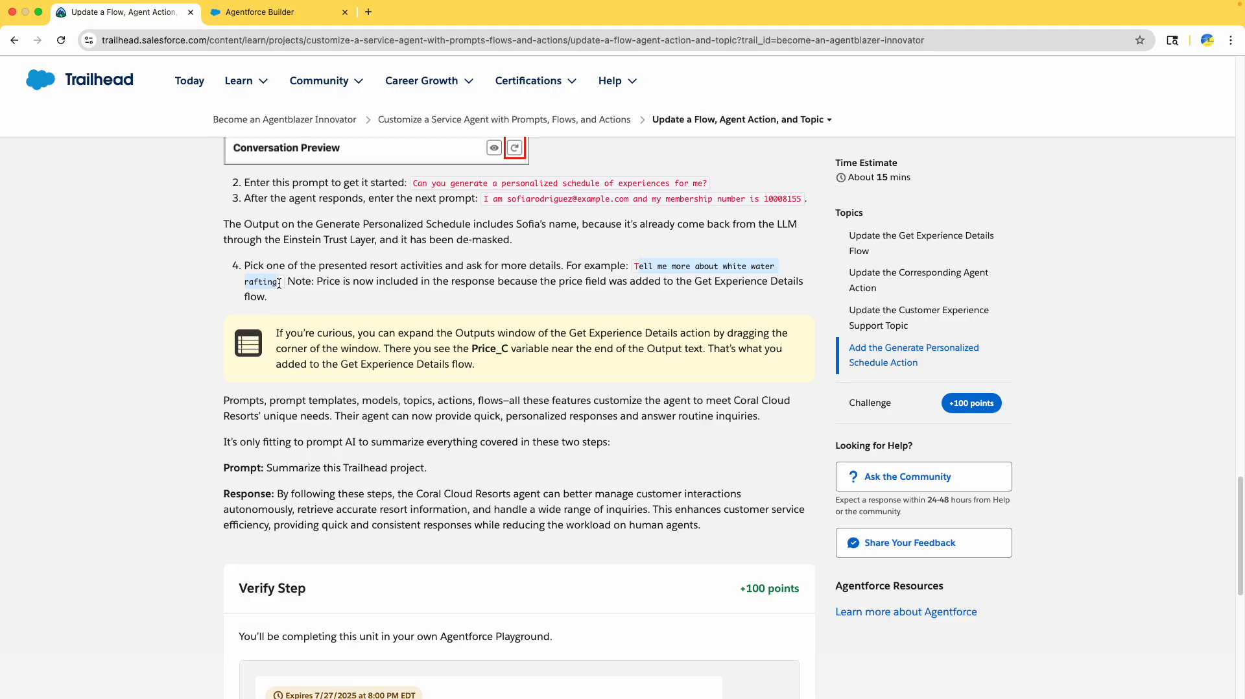
click(315, 12)
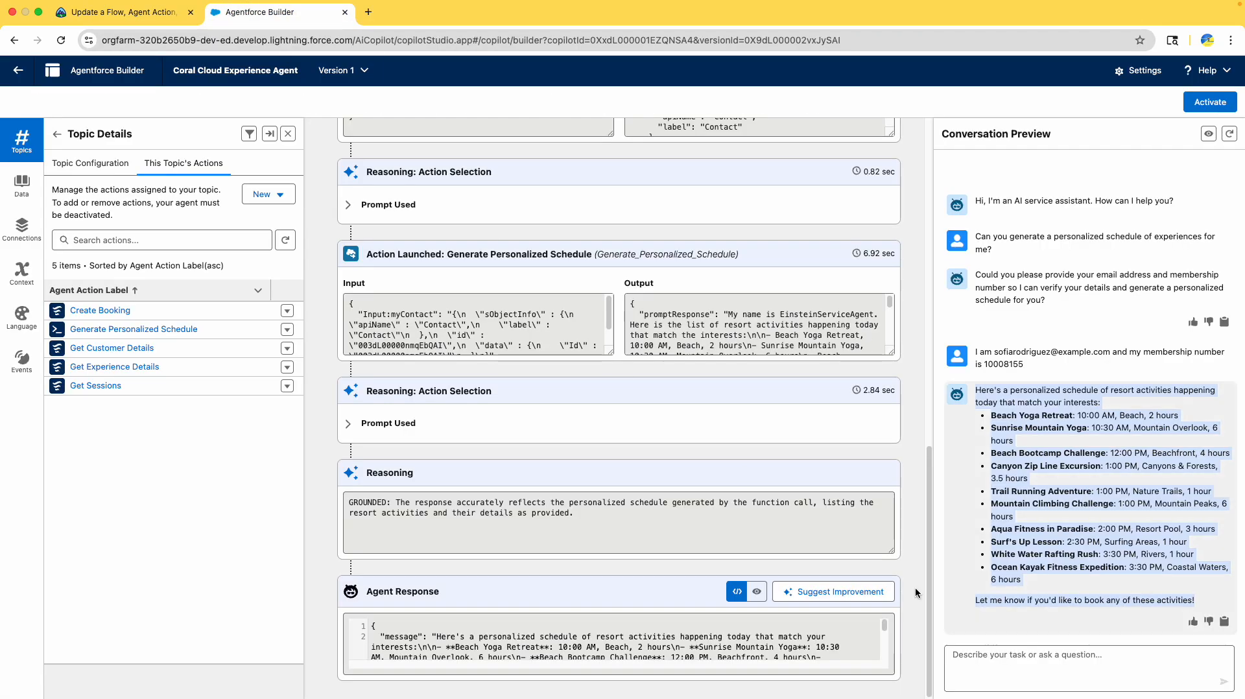
click(1046, 657)
key(super+v)
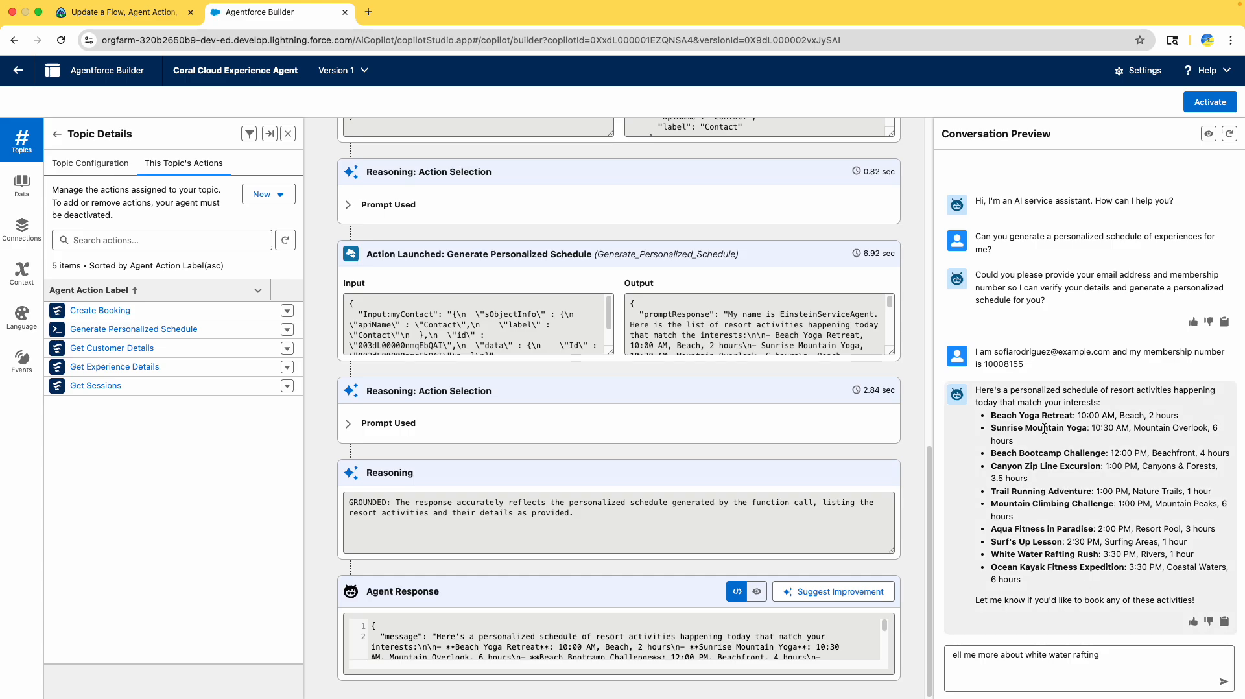
key(Return)
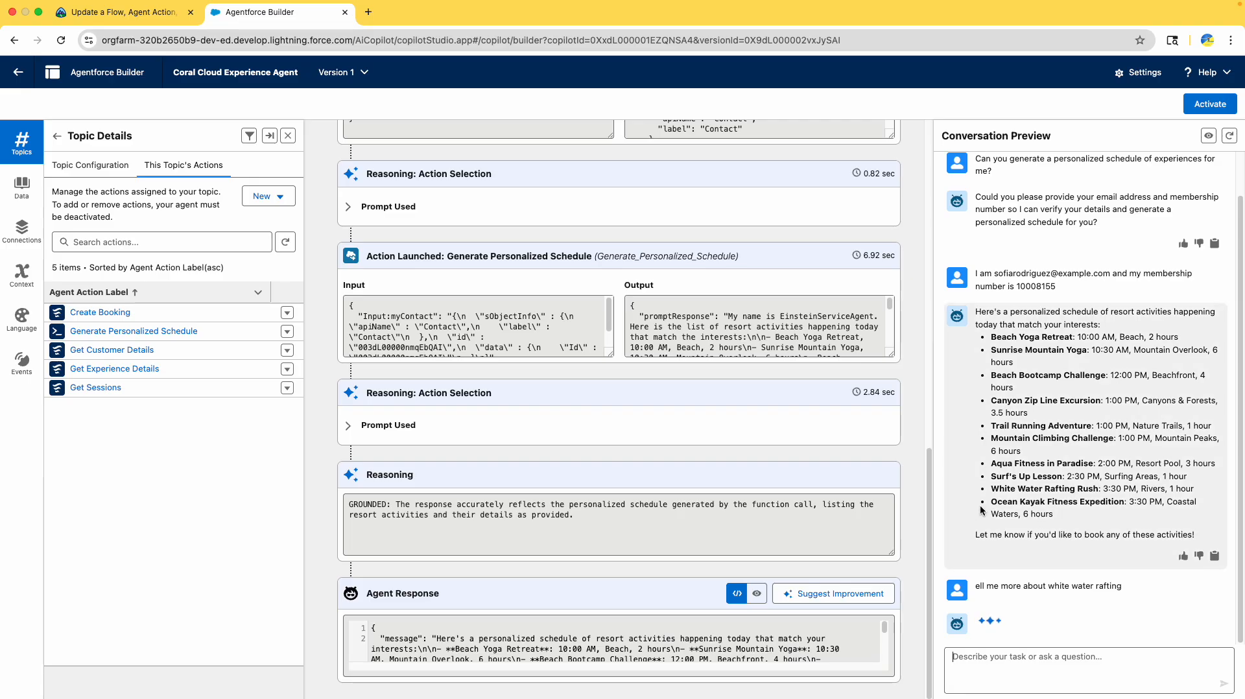
- Inspect the White Water Rafting Rush reply with its $250.00 price and its trace
drag(992, 488, 1100, 488)
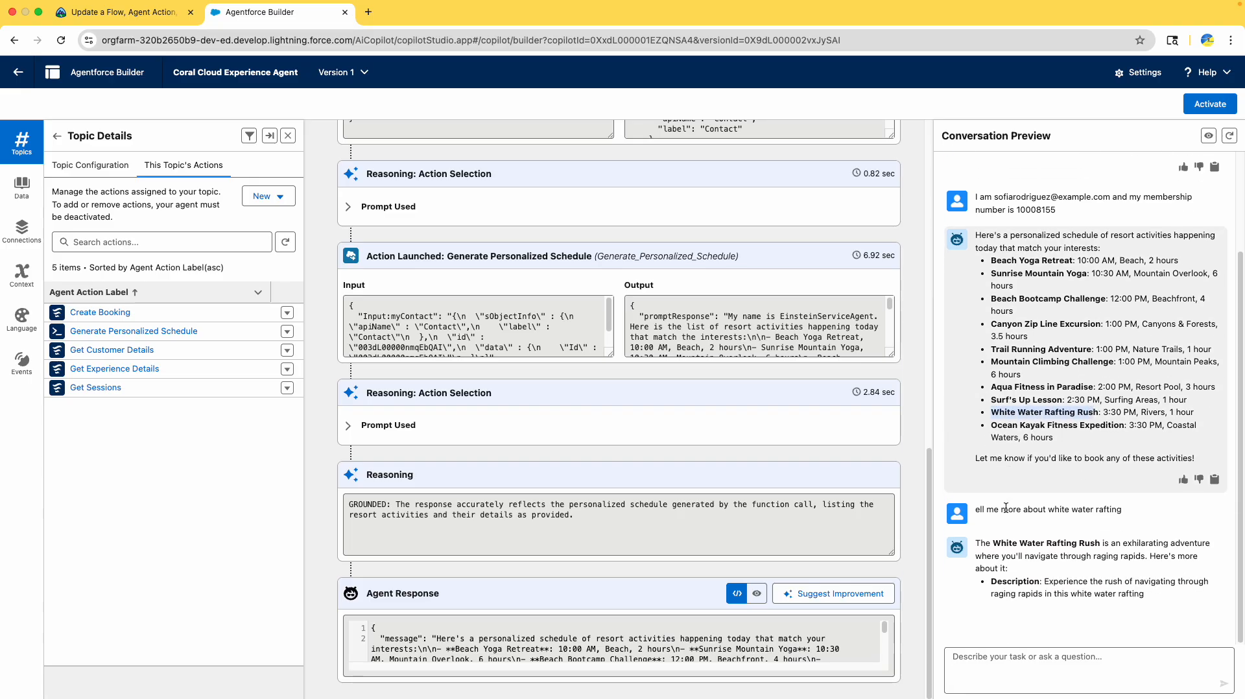
drag(1004, 480, 1098, 590)
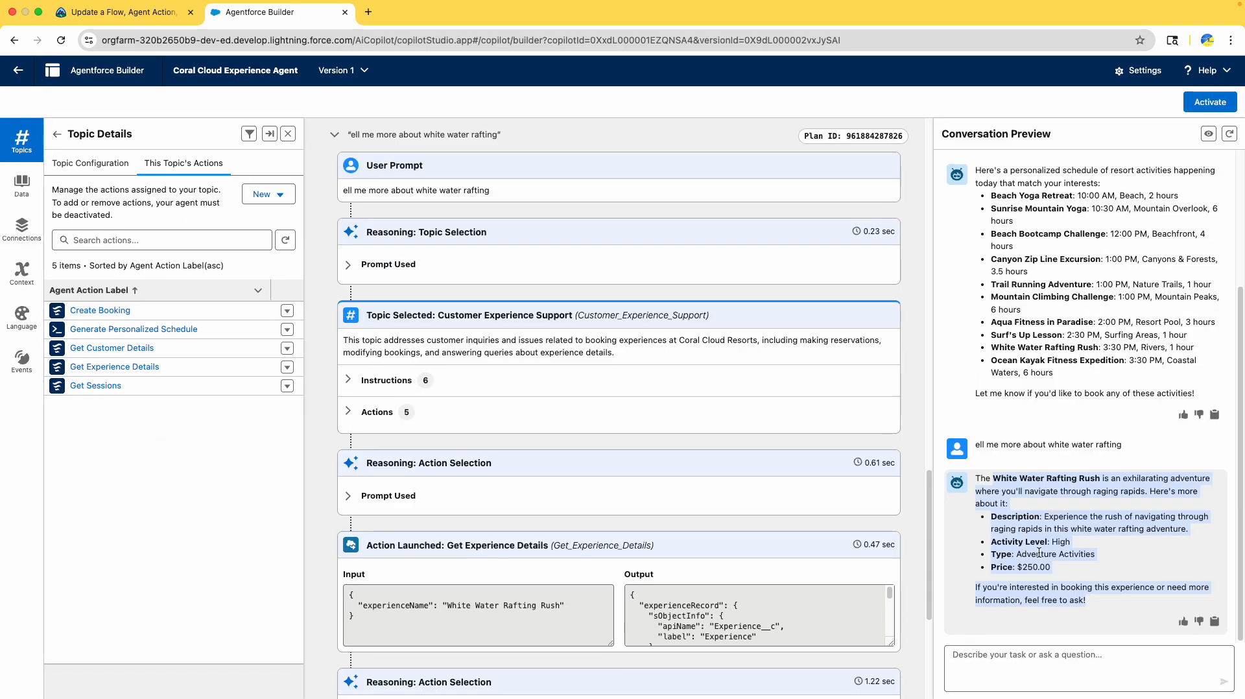
scroll(591, 514, up, 6)
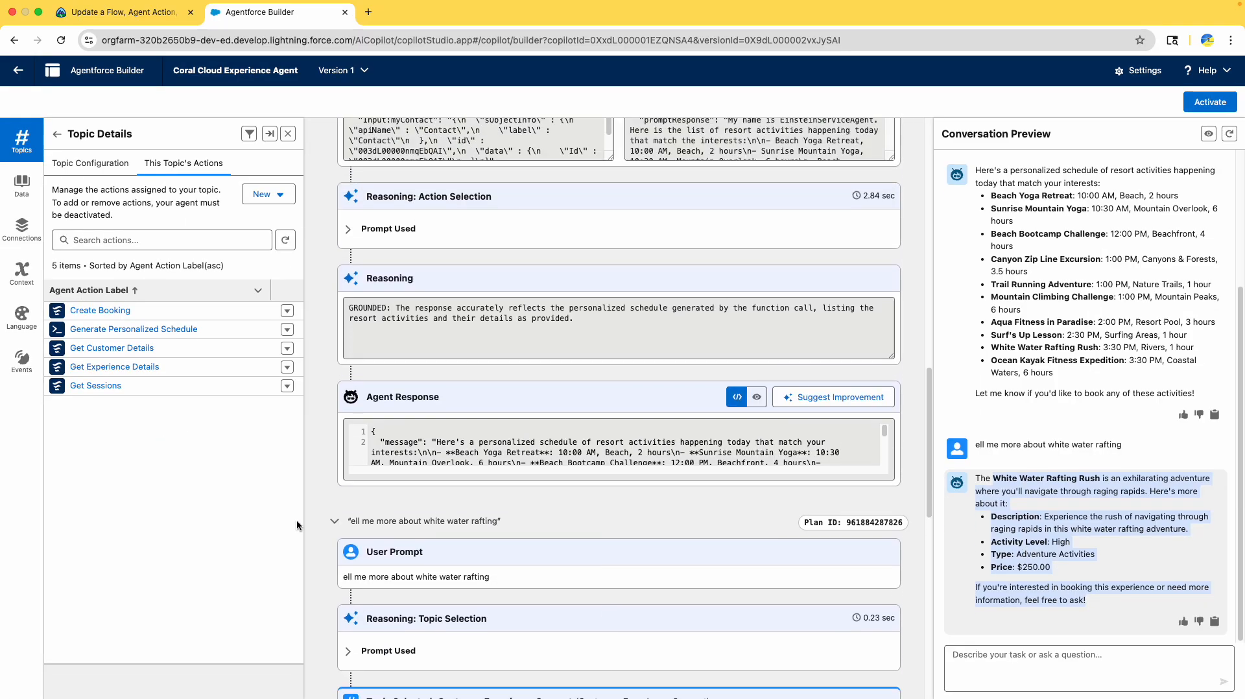
scroll(357, 520, up, 2)
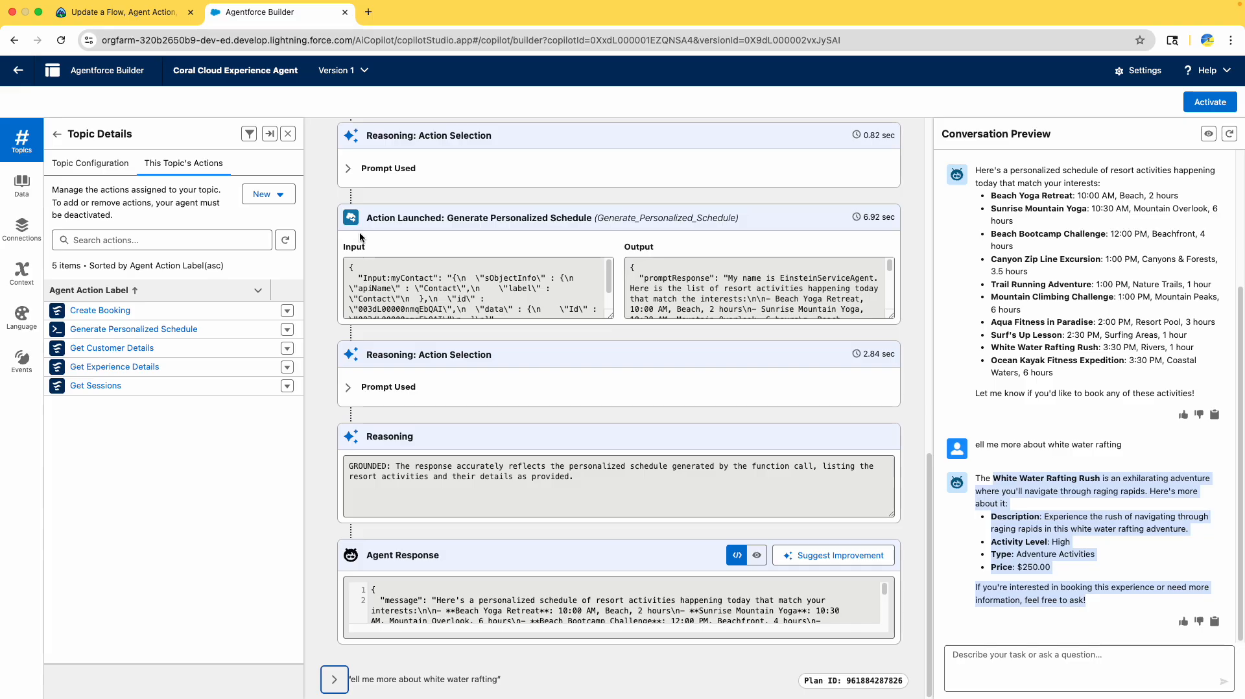
scroll(360, 271, up, 10)
click(334, 198)
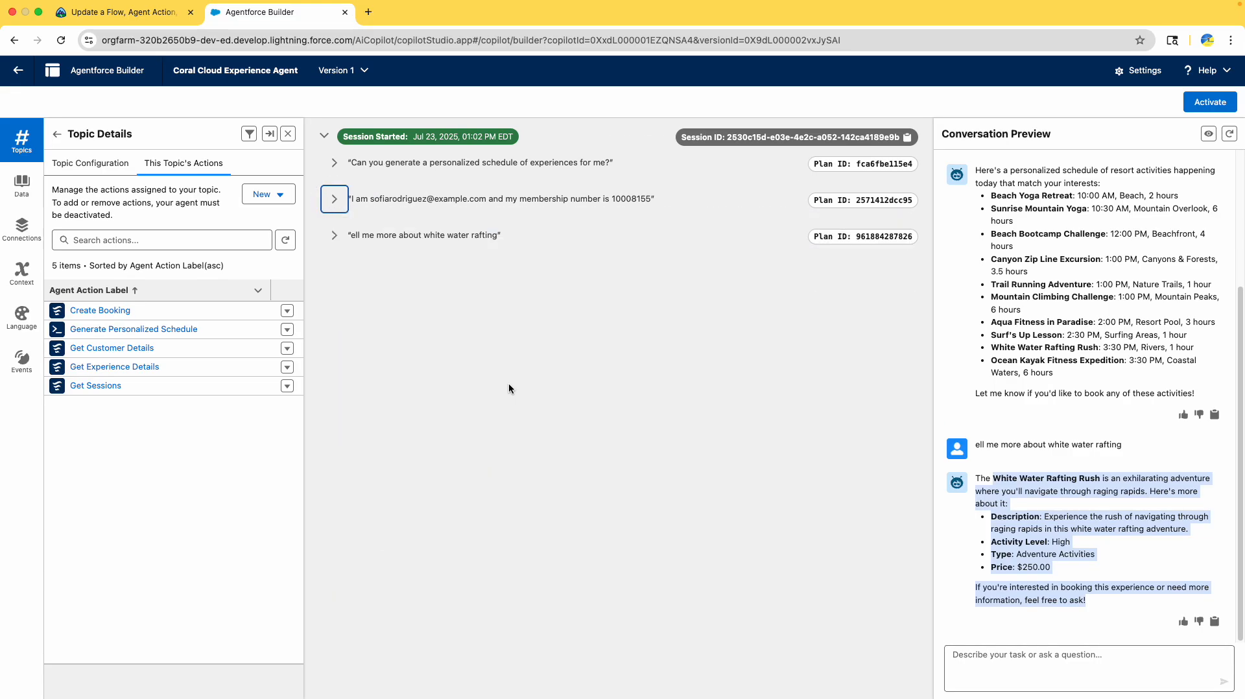
click(864, 162)
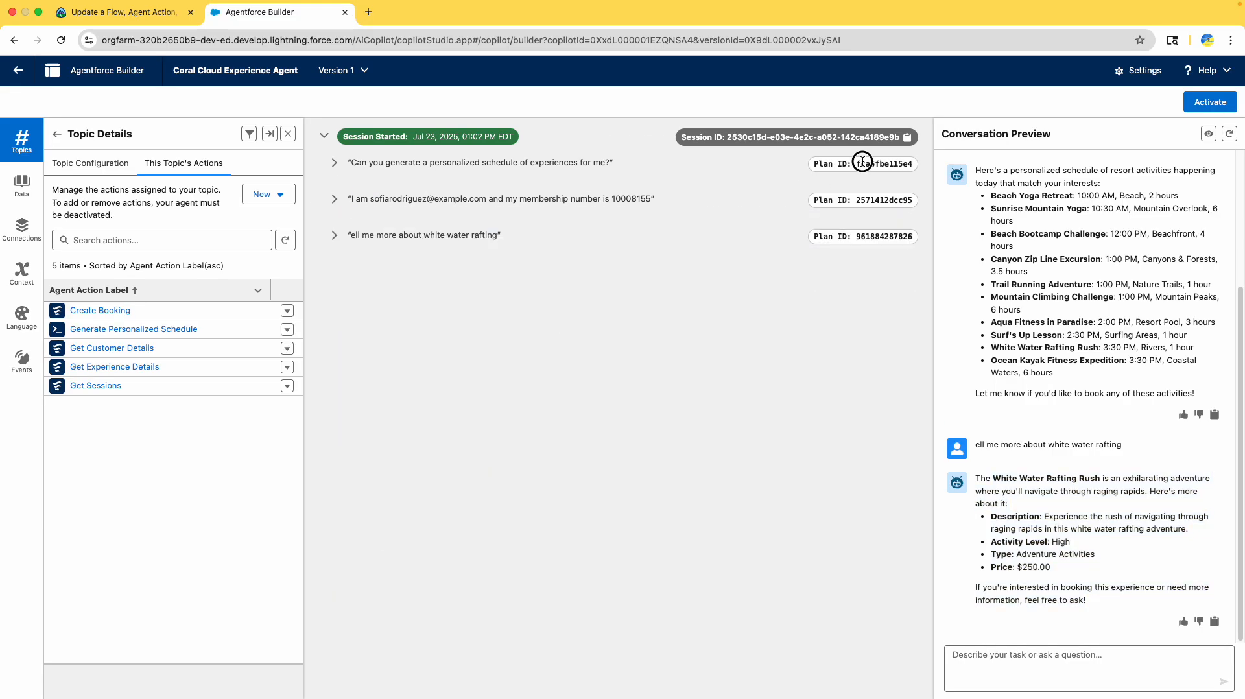
double_click(881, 201)
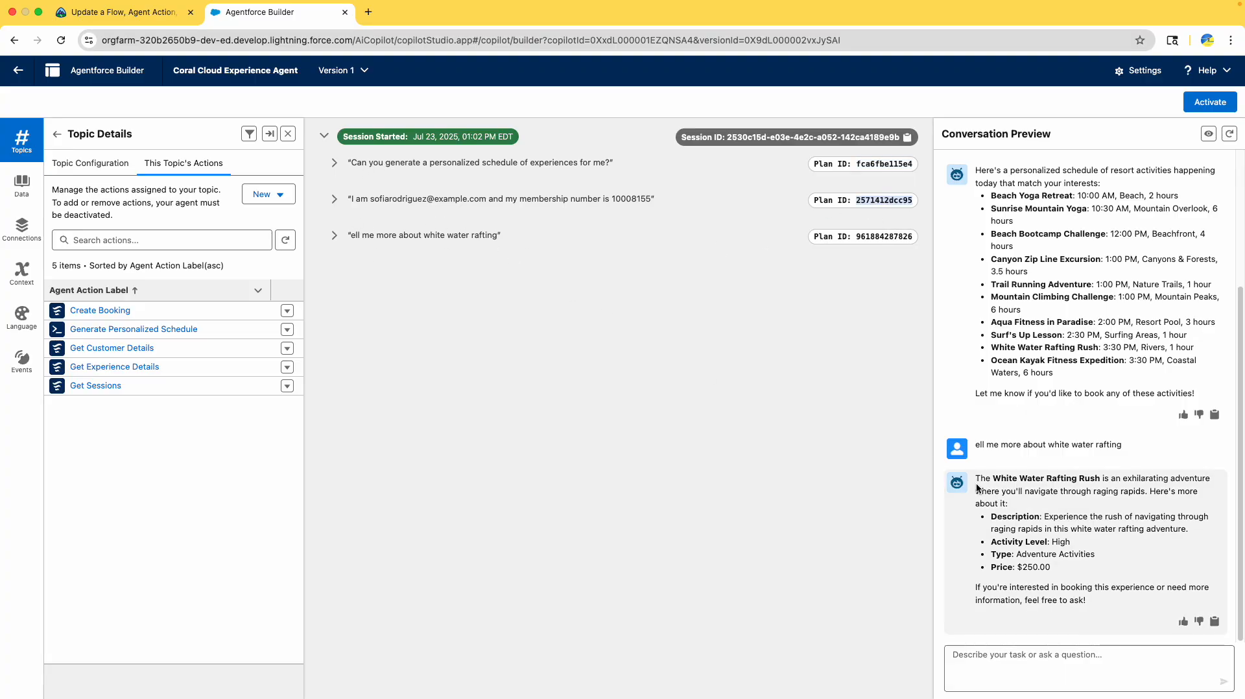
click(333, 235)
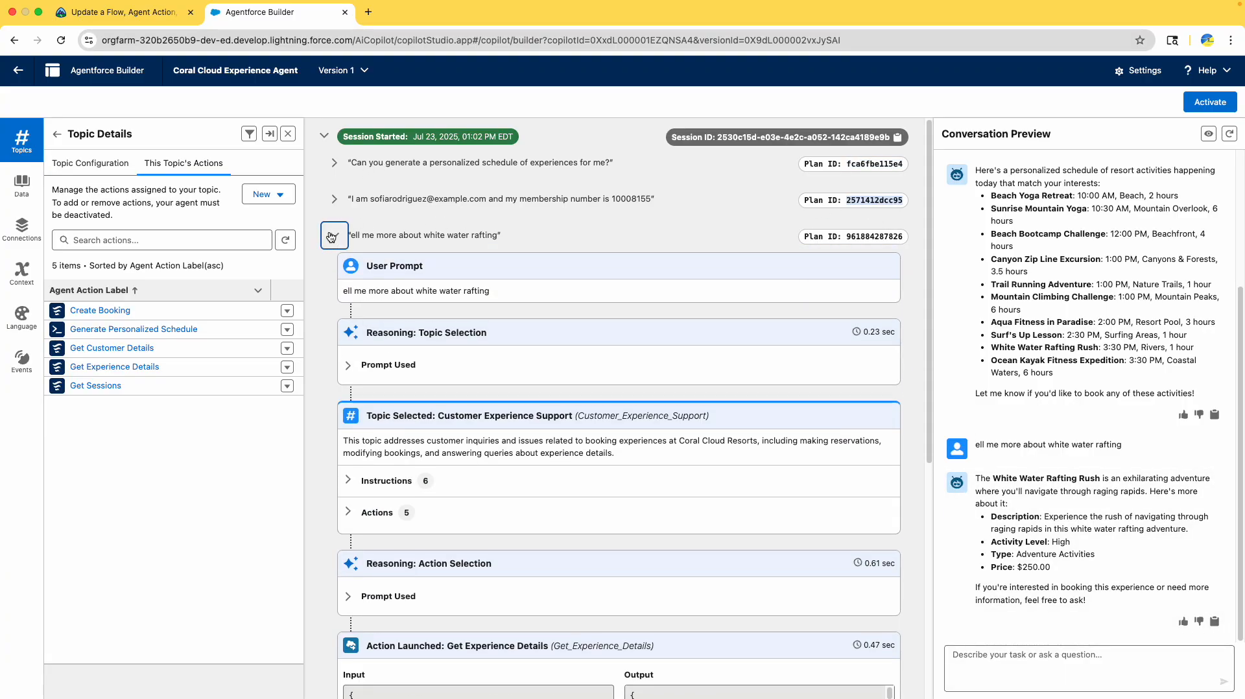
click(333, 235)
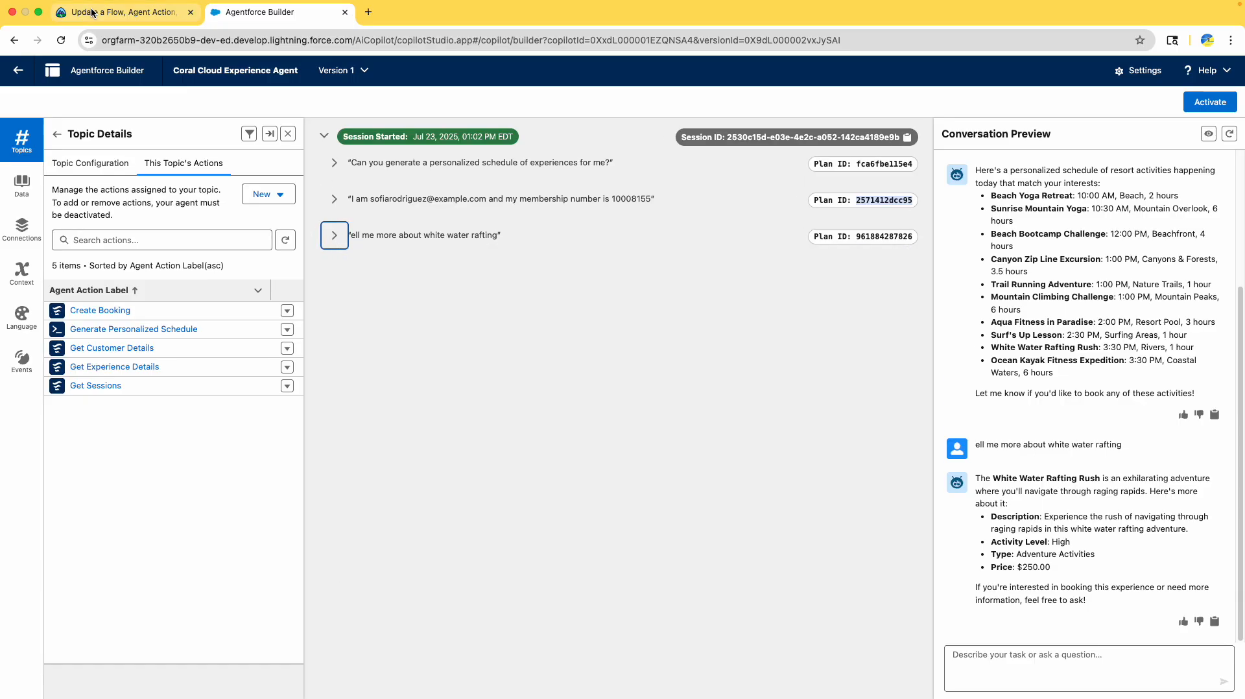
click(117, 11)
scroll(668, 378, down, 1)
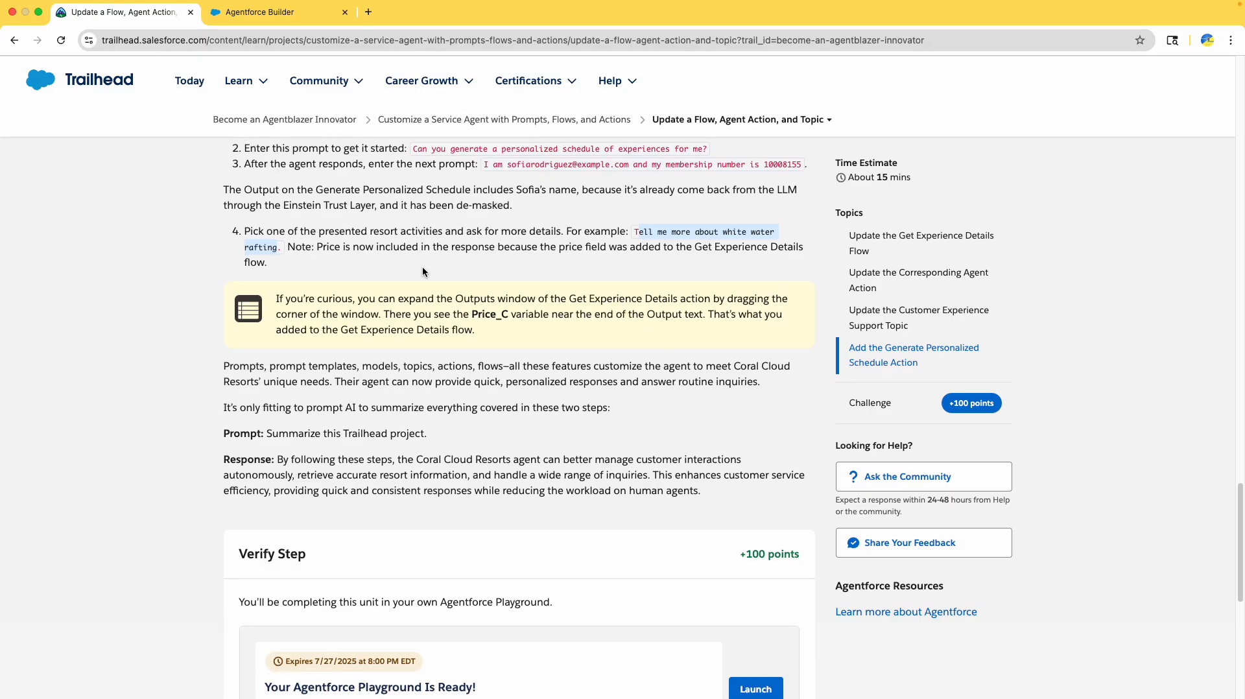
- Submit 'Verify step to earn 100 points' for the Update a Flow, Agent Action, and Topic unit
scroll(422, 271, down, 5)
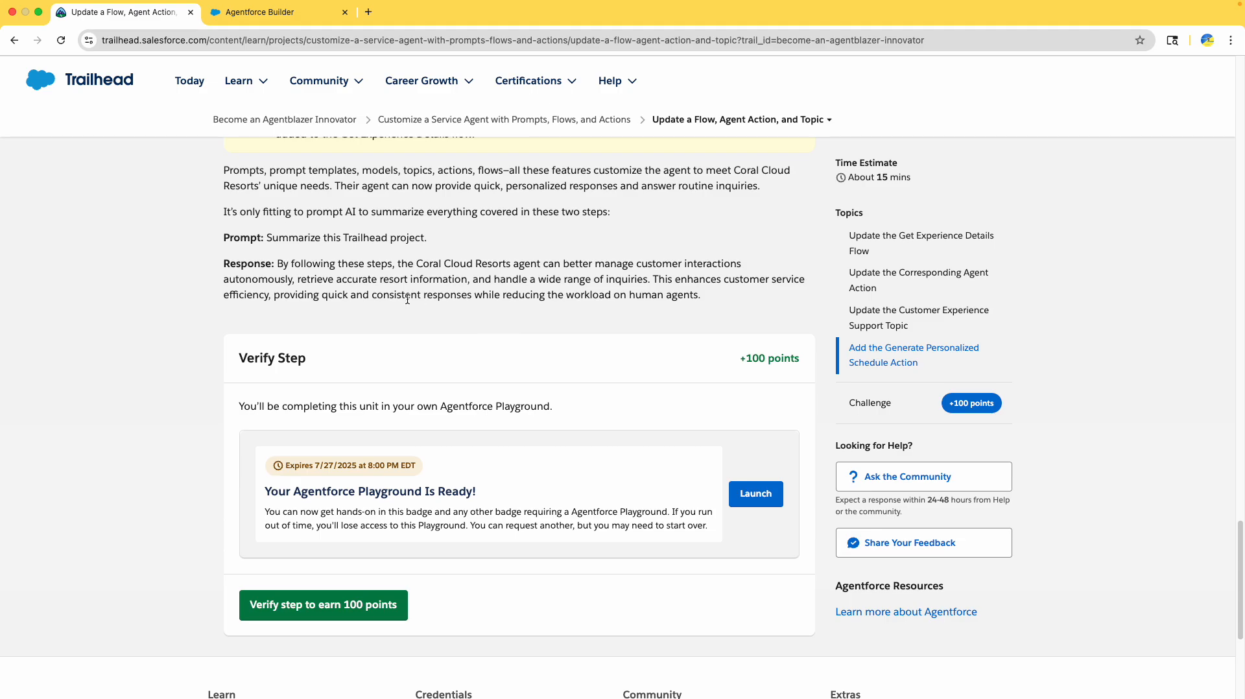
click(256, 13)
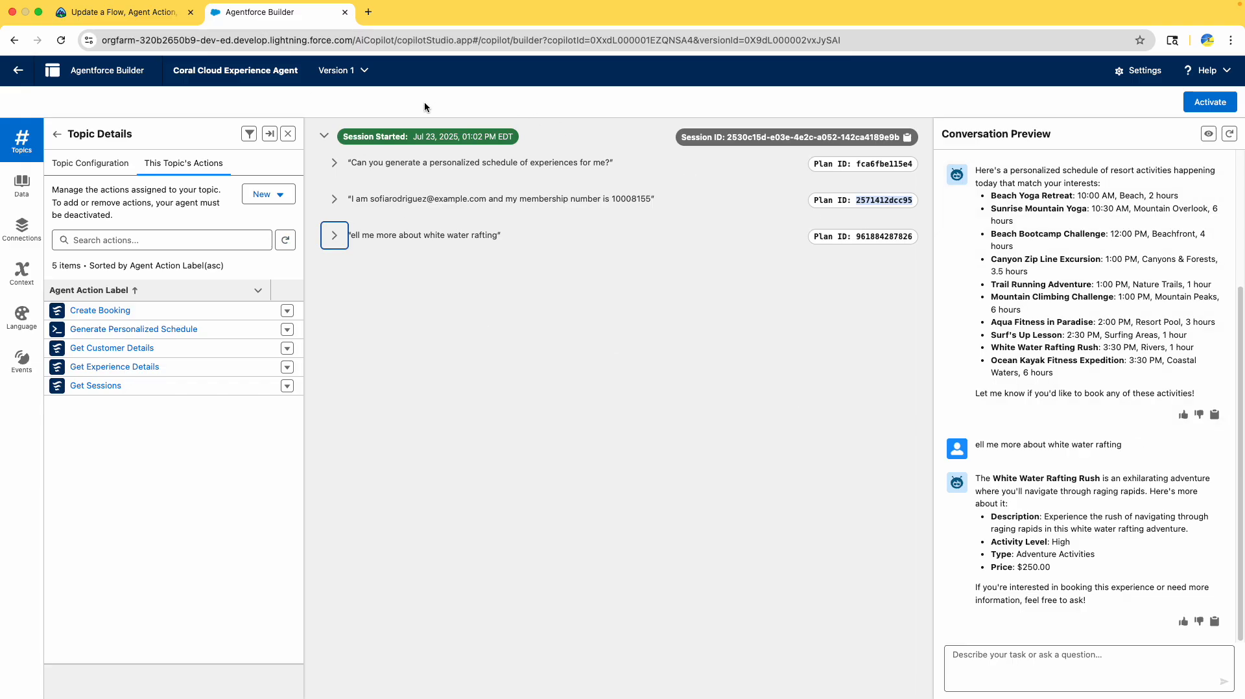
click(156, 12)
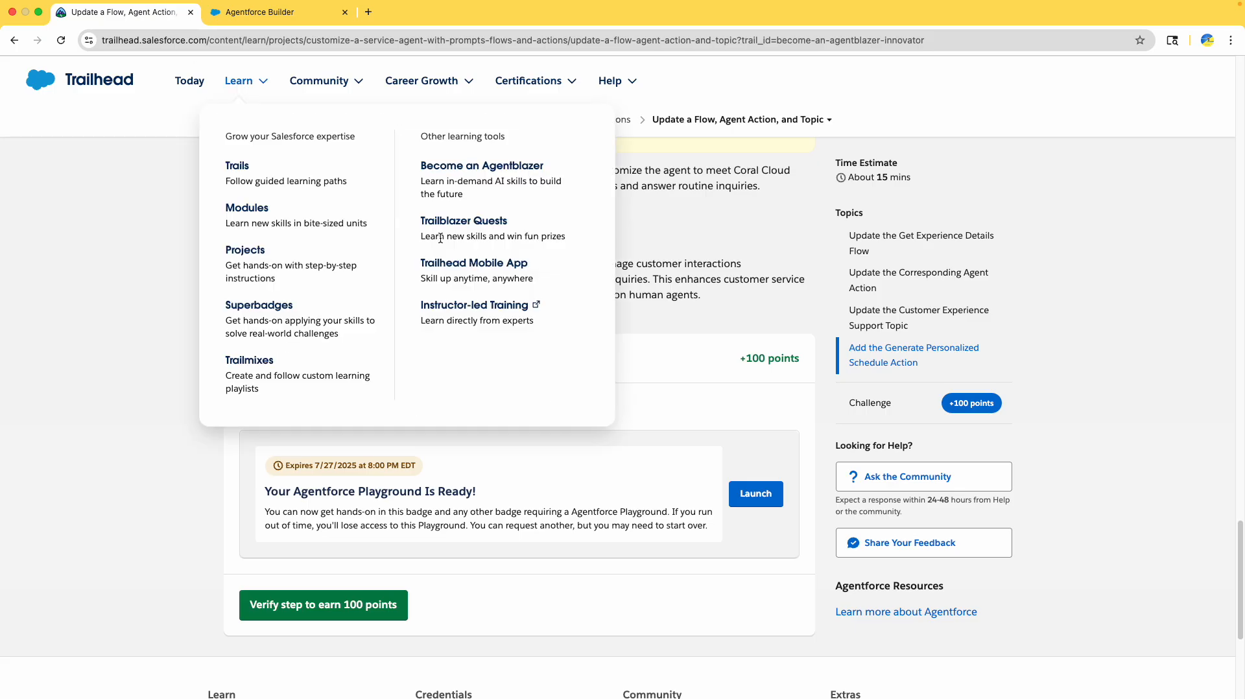
scroll(663, 308, up, 5)
scroll(663, 308, up, 3)
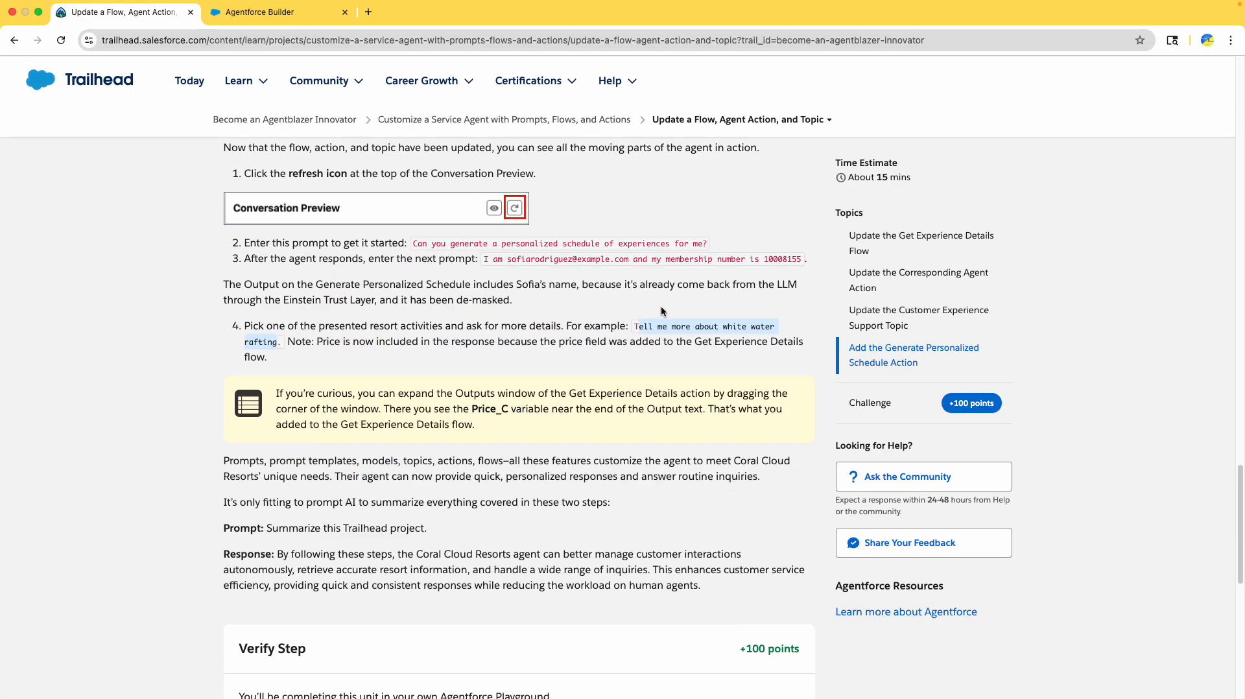
scroll(648, 318, down, 6)
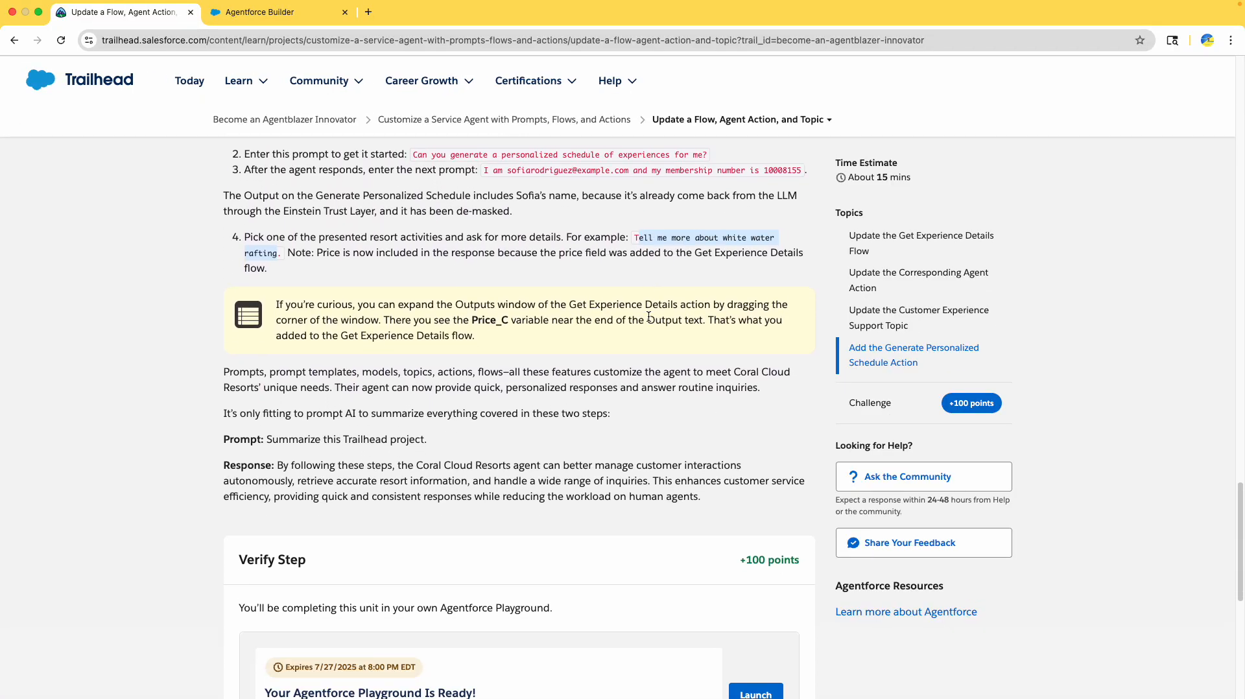
scroll(530, 349, down, 3)
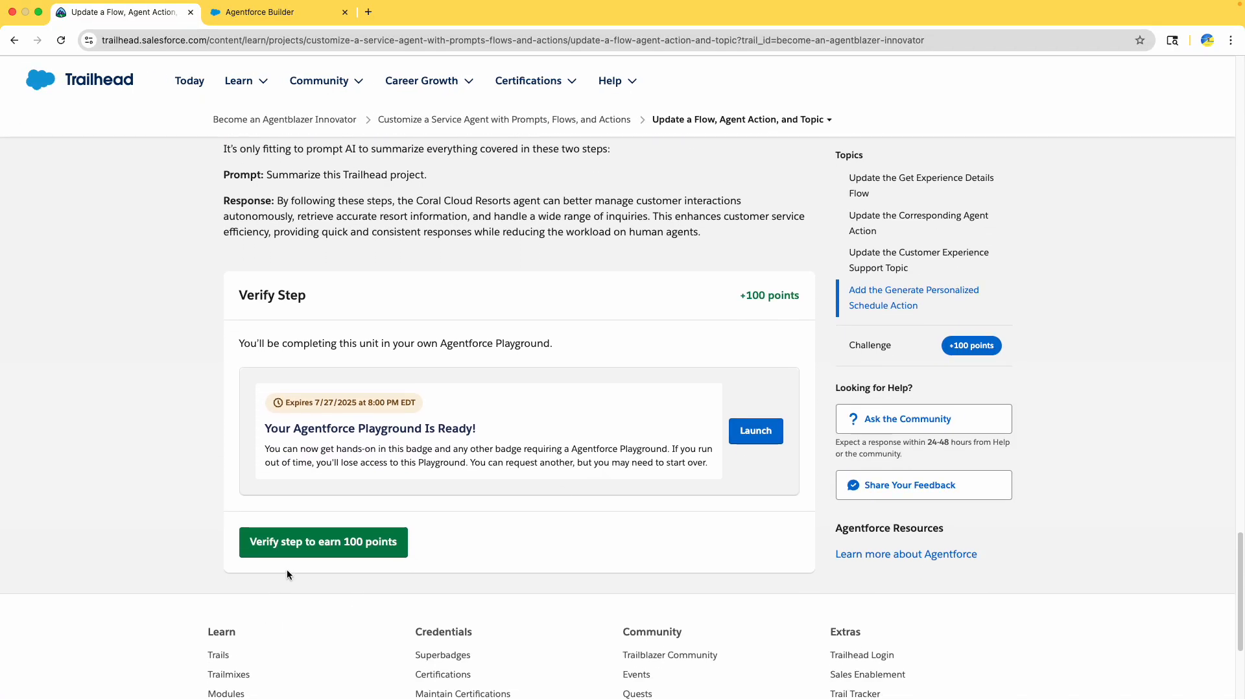
click(289, 541)
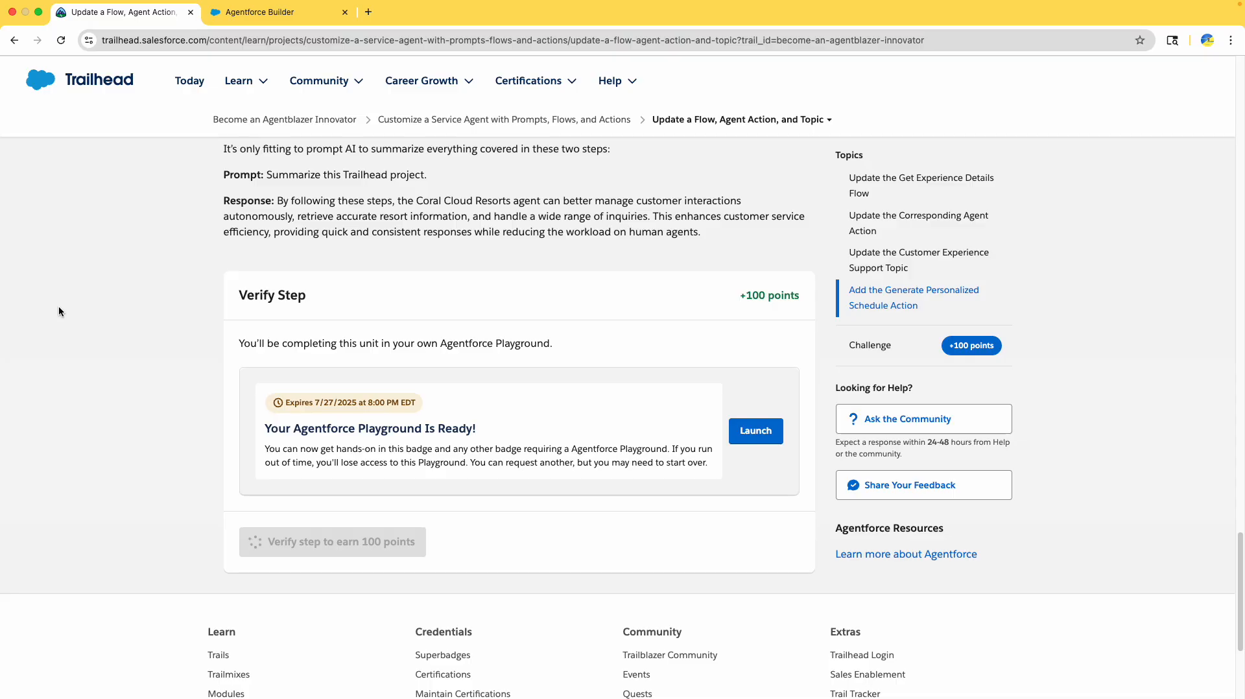
- Scroll up to view the WOOHOO dialog confirming +100 points and the project badge
scroll(62, 309, up, 4)
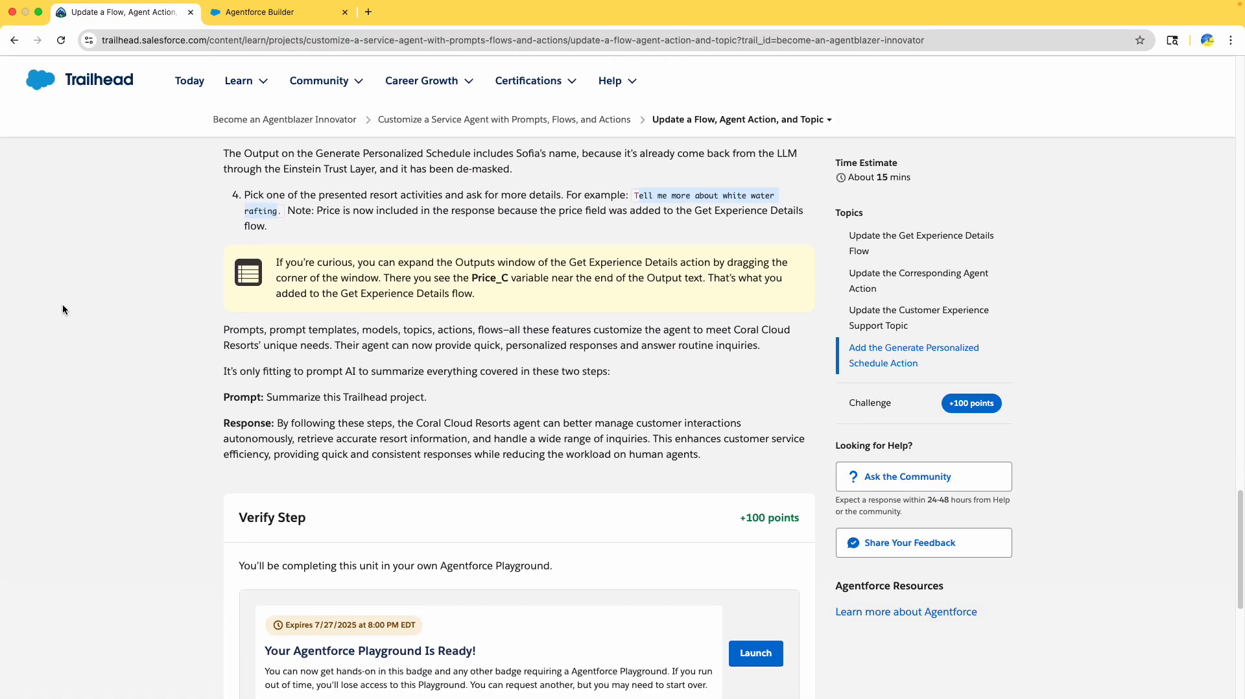
scroll(62, 309, up, 2)
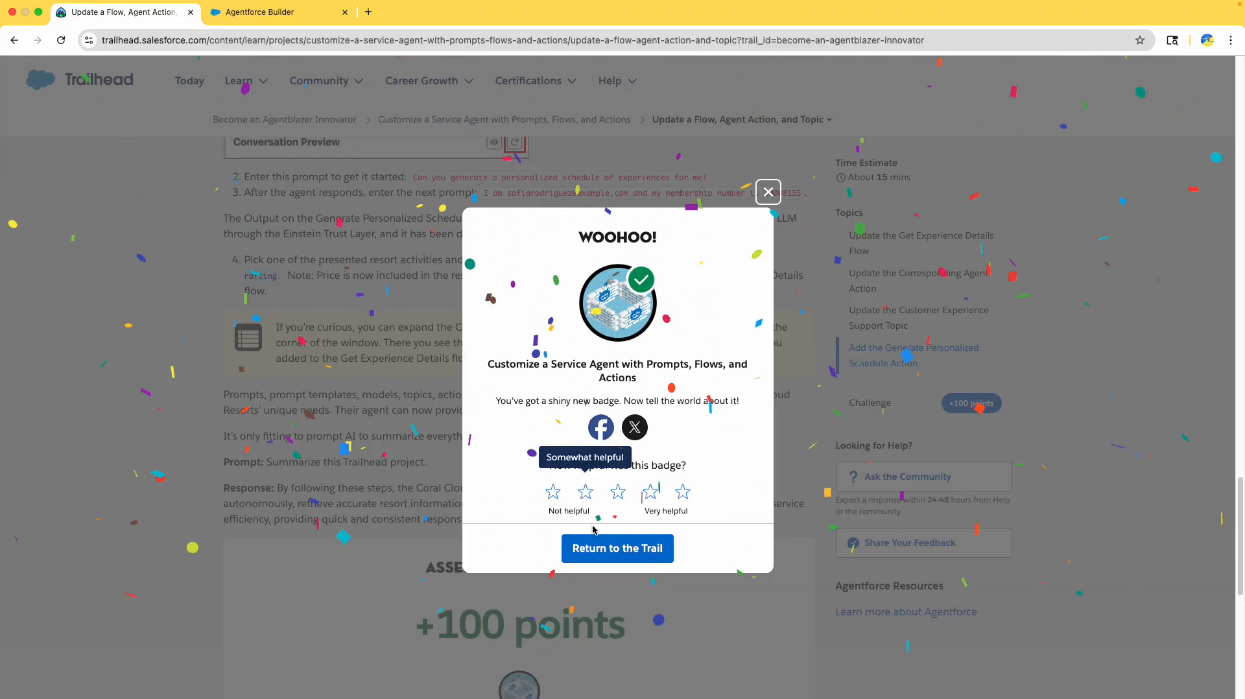
- Return to the trail and review the project marked completed 7/23/25, section at 75%
click(605, 549)
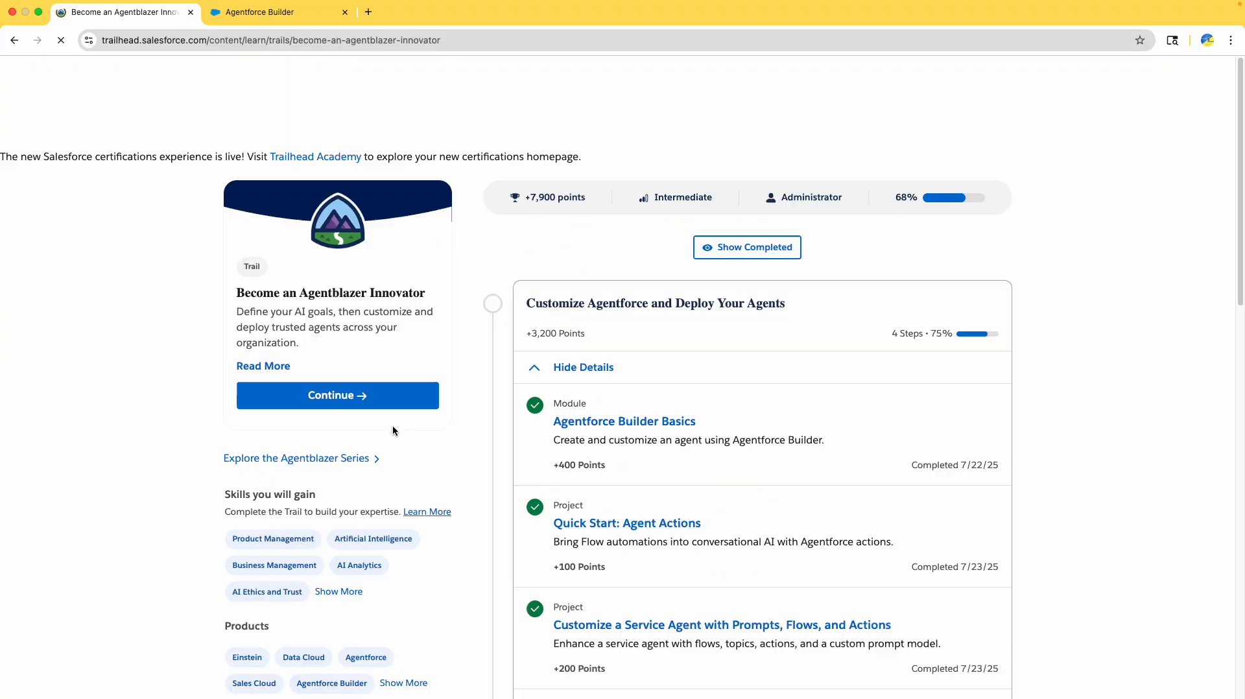
scroll(637, 488, down, 4)
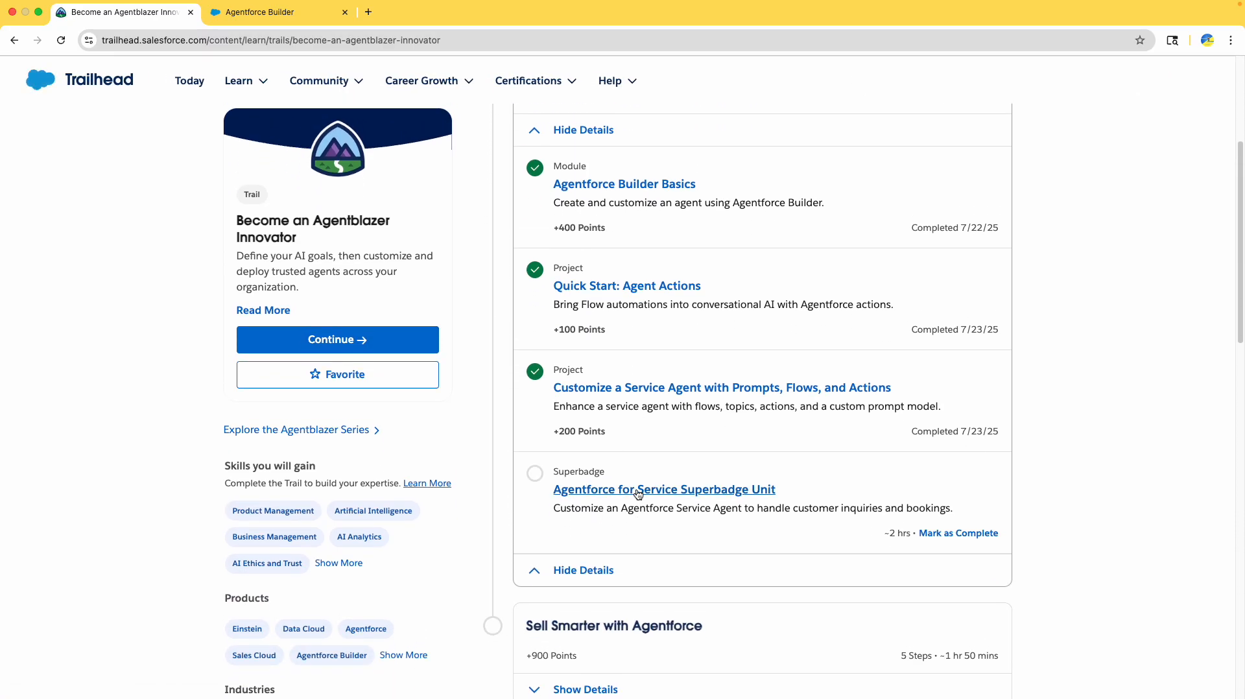
scroll(637, 493, up, 2)
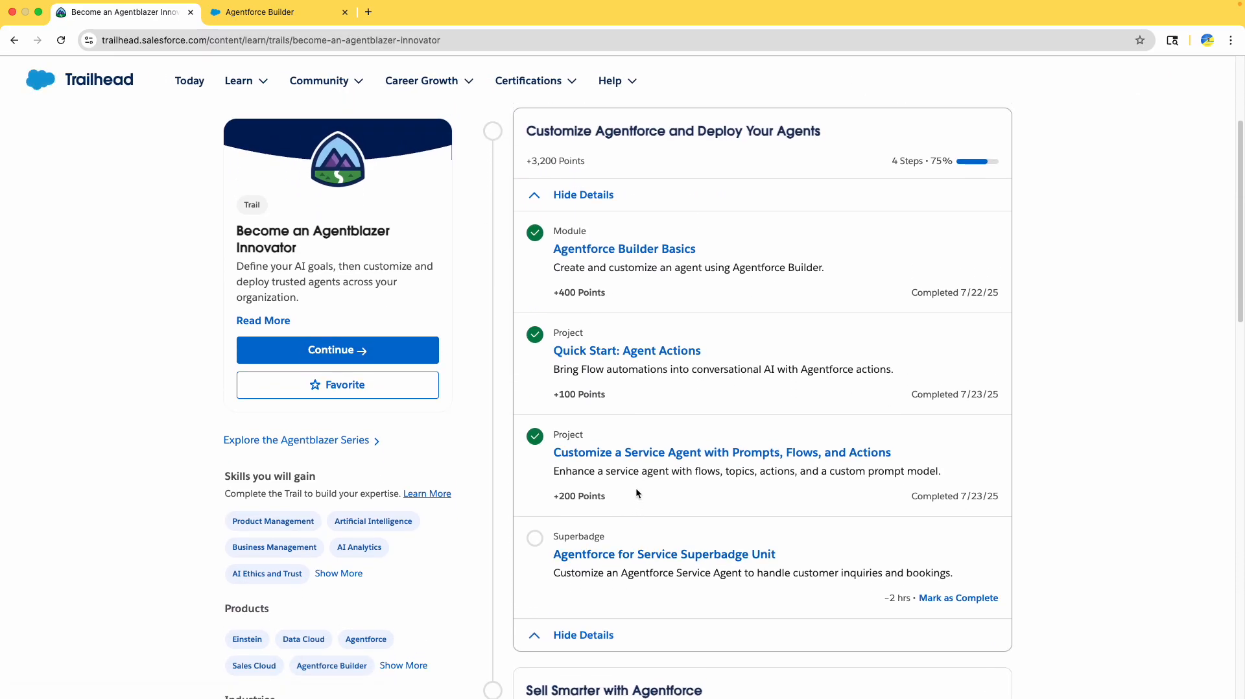
scroll(636, 488, up, 4)
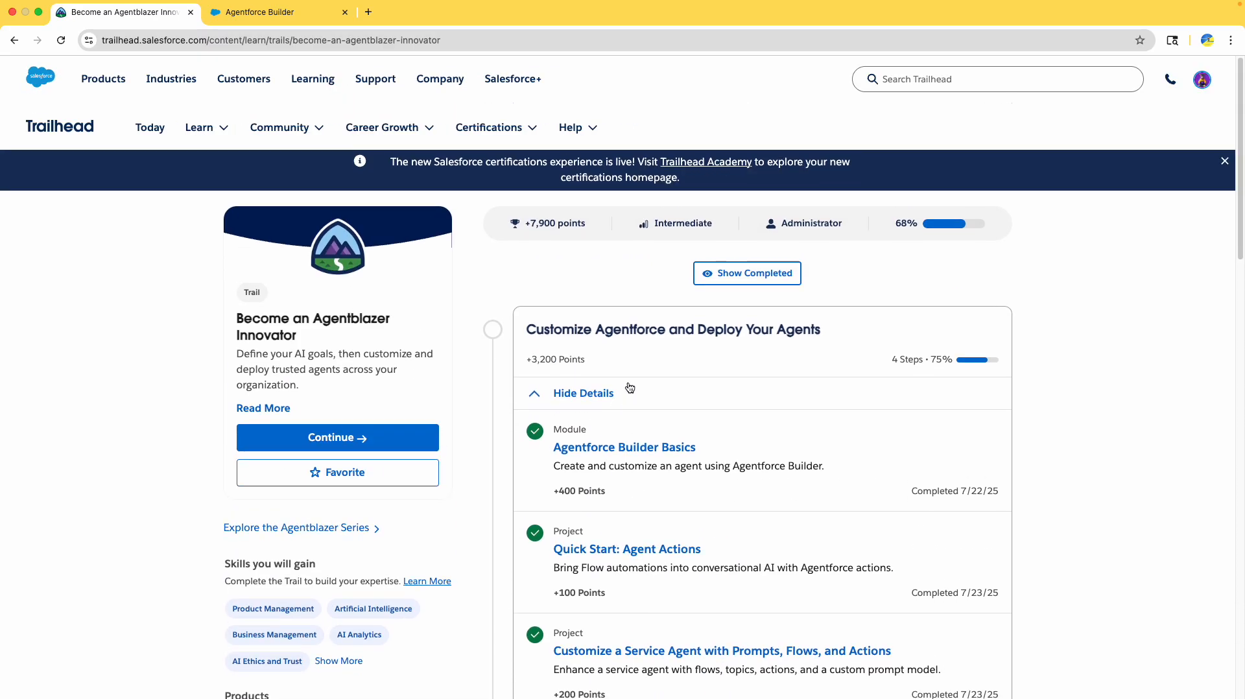
double_click(596, 327)
scroll(668, 350, down, 5)
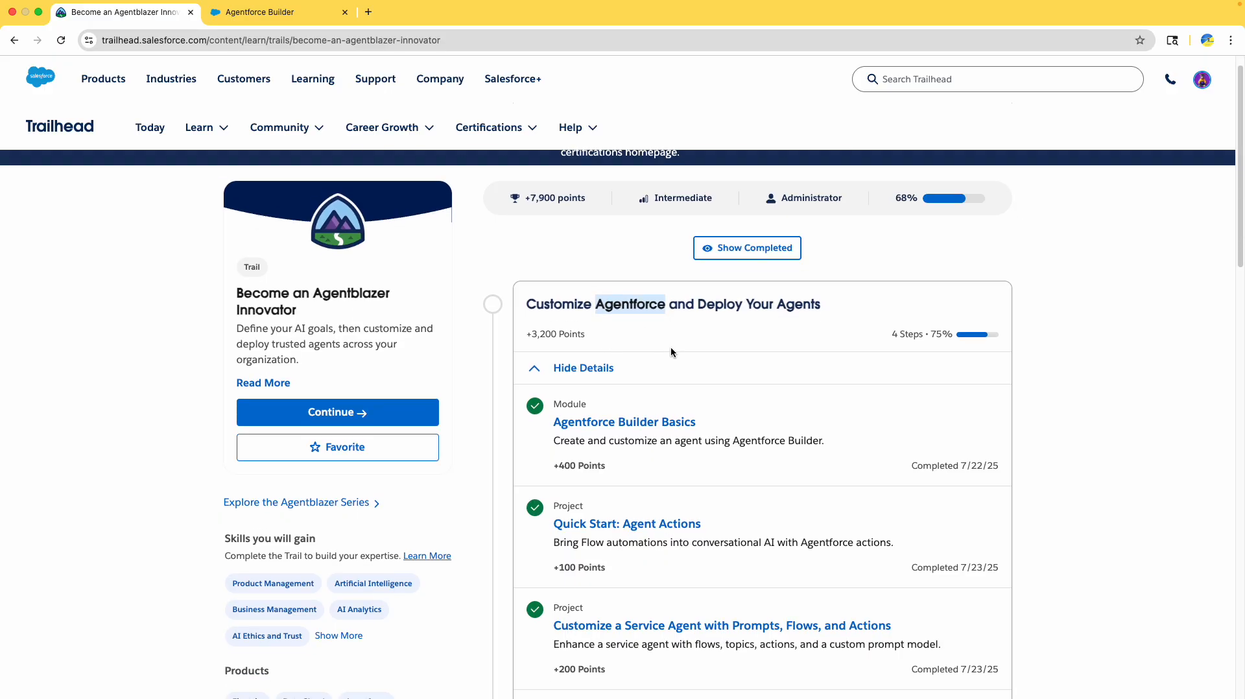
scroll(669, 356, down, 3)
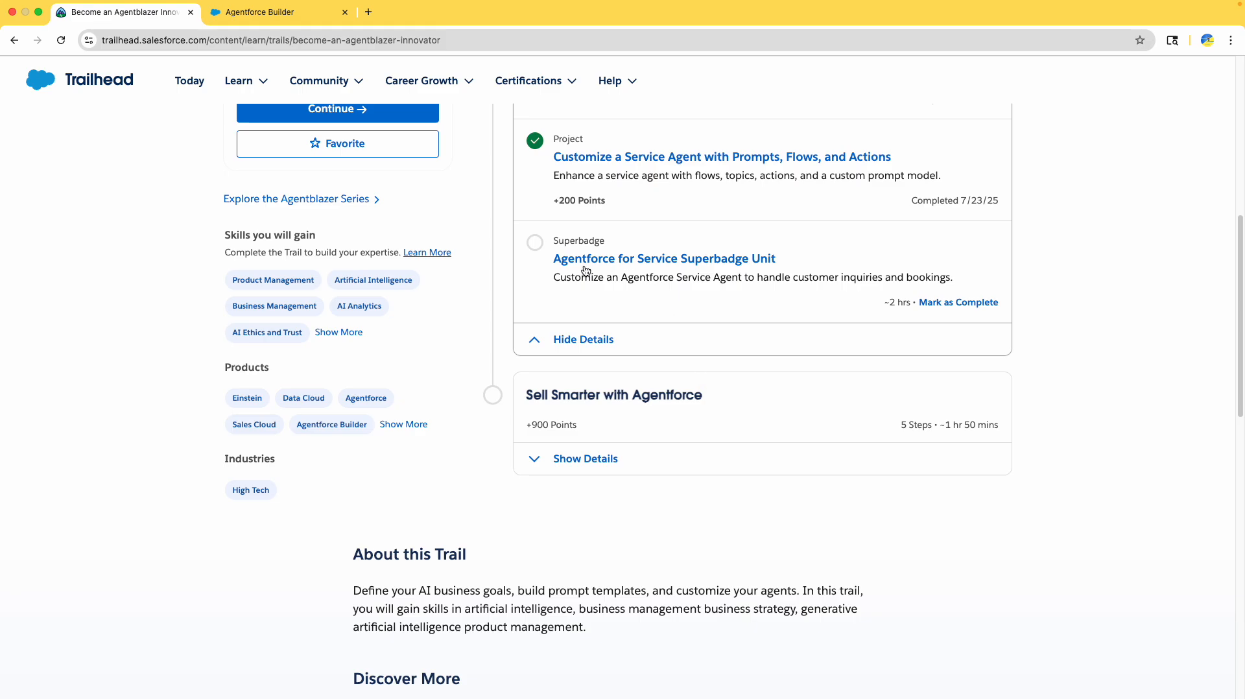
scroll(577, 267, down, 1)
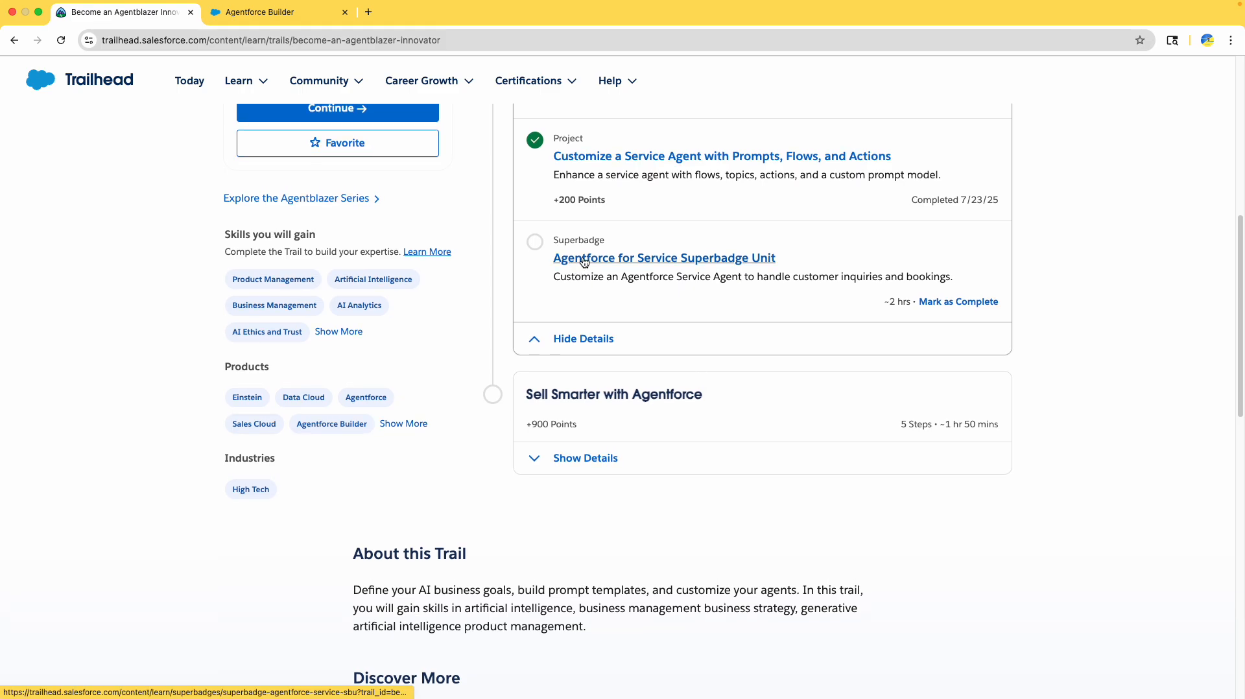
- Review the Agentforce for Service Superbadge Unit page, its prerequisites shown as completed
click(580, 262)
scroll(583, 328, down, 10)
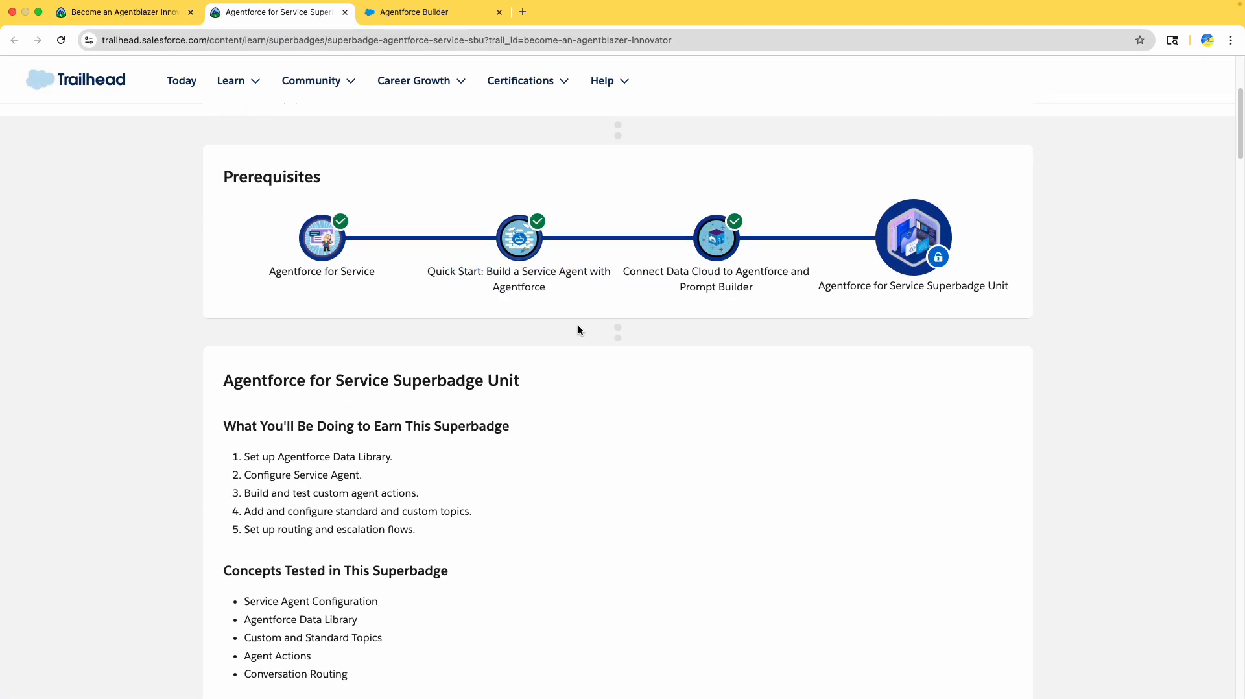
scroll(579, 329, down, 13)
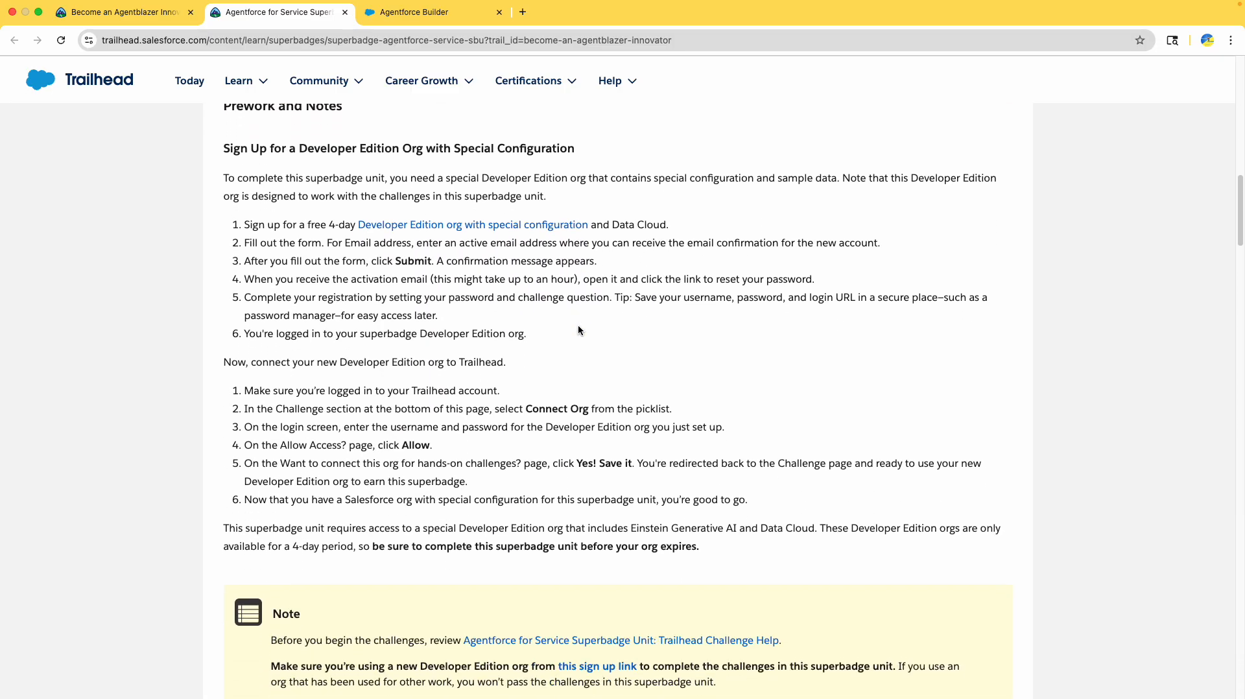
scroll(580, 332, down, 10)
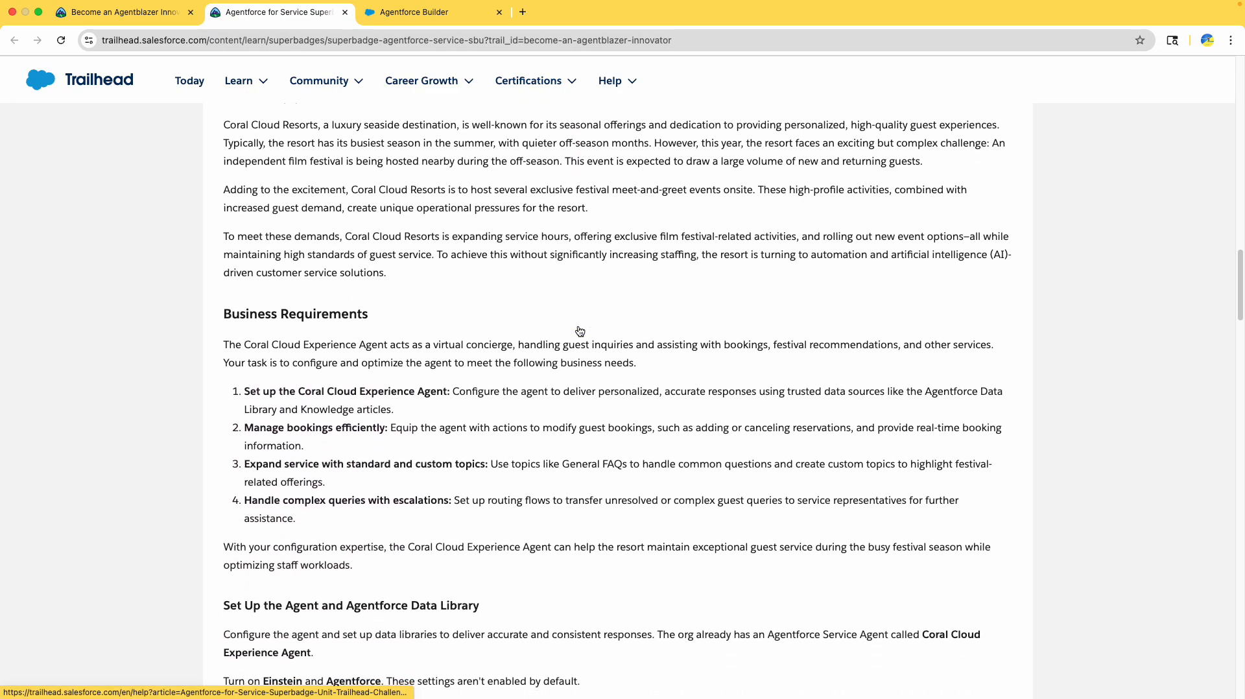
scroll(578, 331, down, 15)
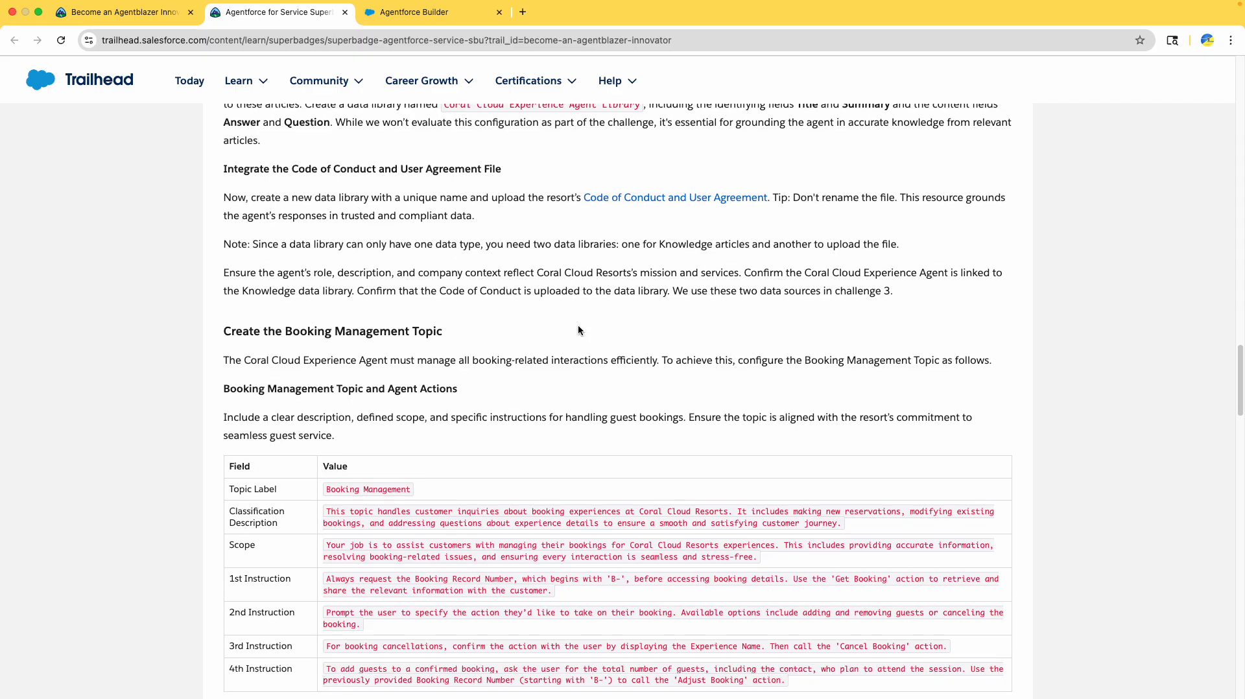
scroll(579, 326, down, 4)
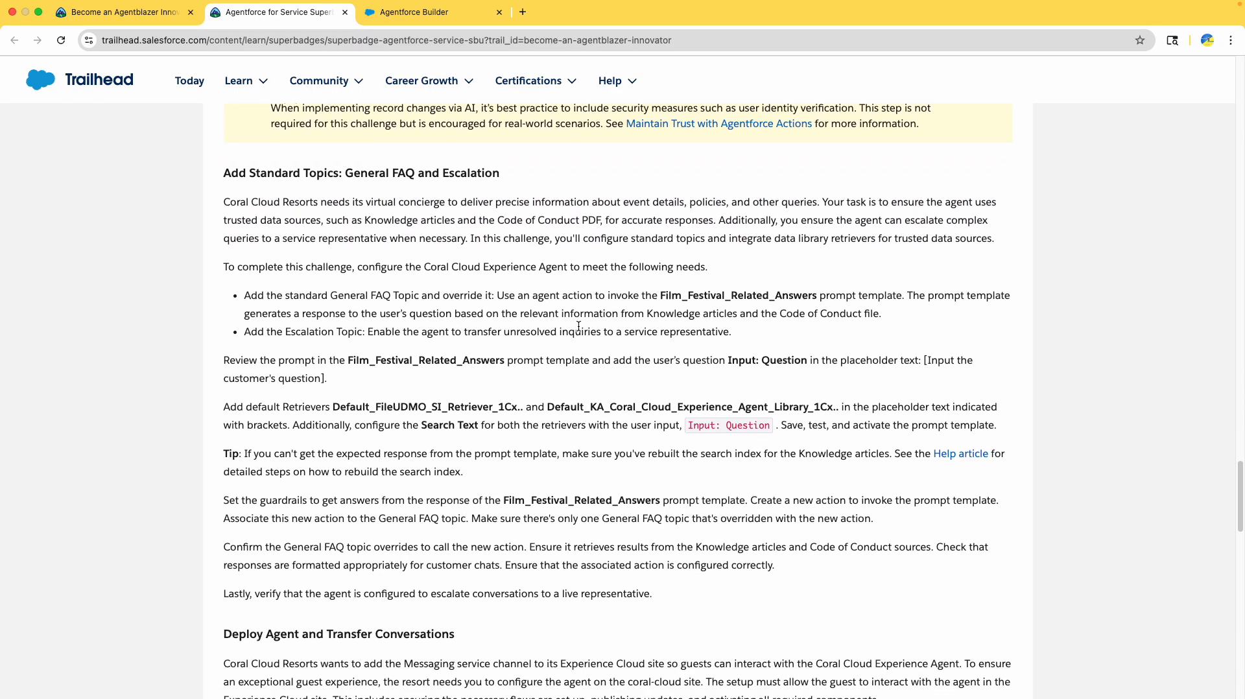
key(super+Up)
scroll(579, 330, down, 5)
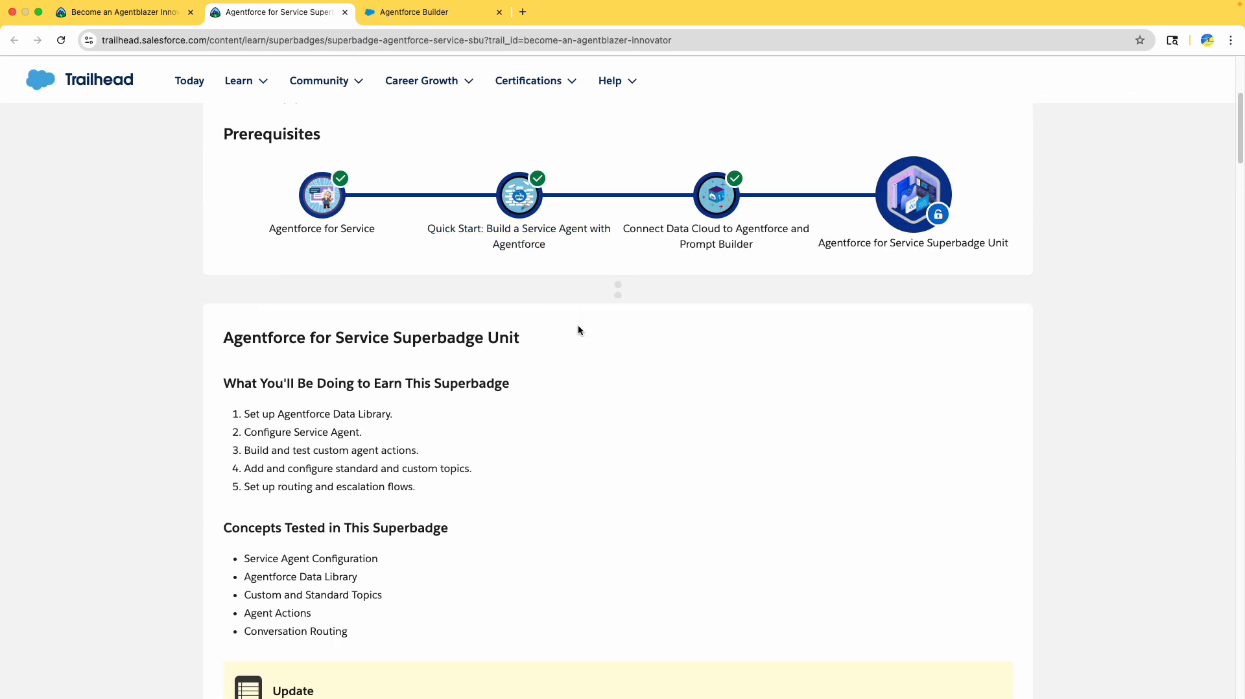